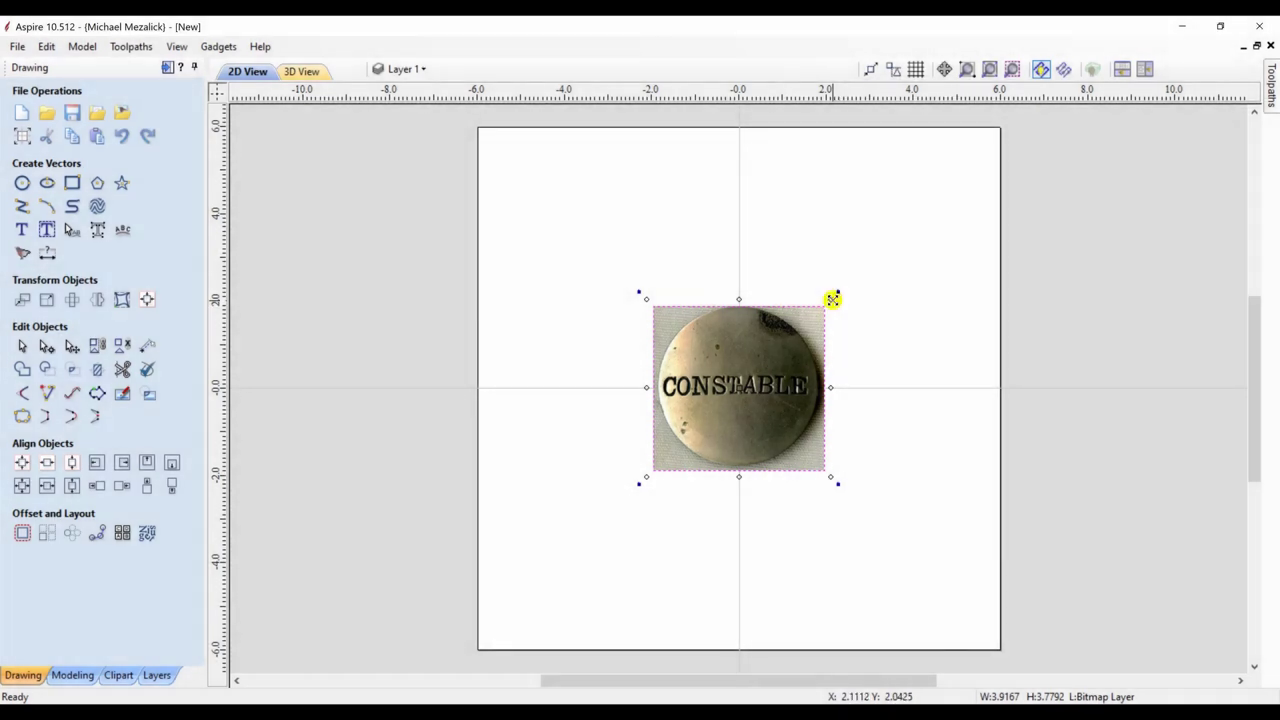
Step: Enlarge the button photo to about 10.7 × 10.3 inches and draw a circle of radius 5.1 inches around the button
left_click_drag(831, 294, 967, 162)
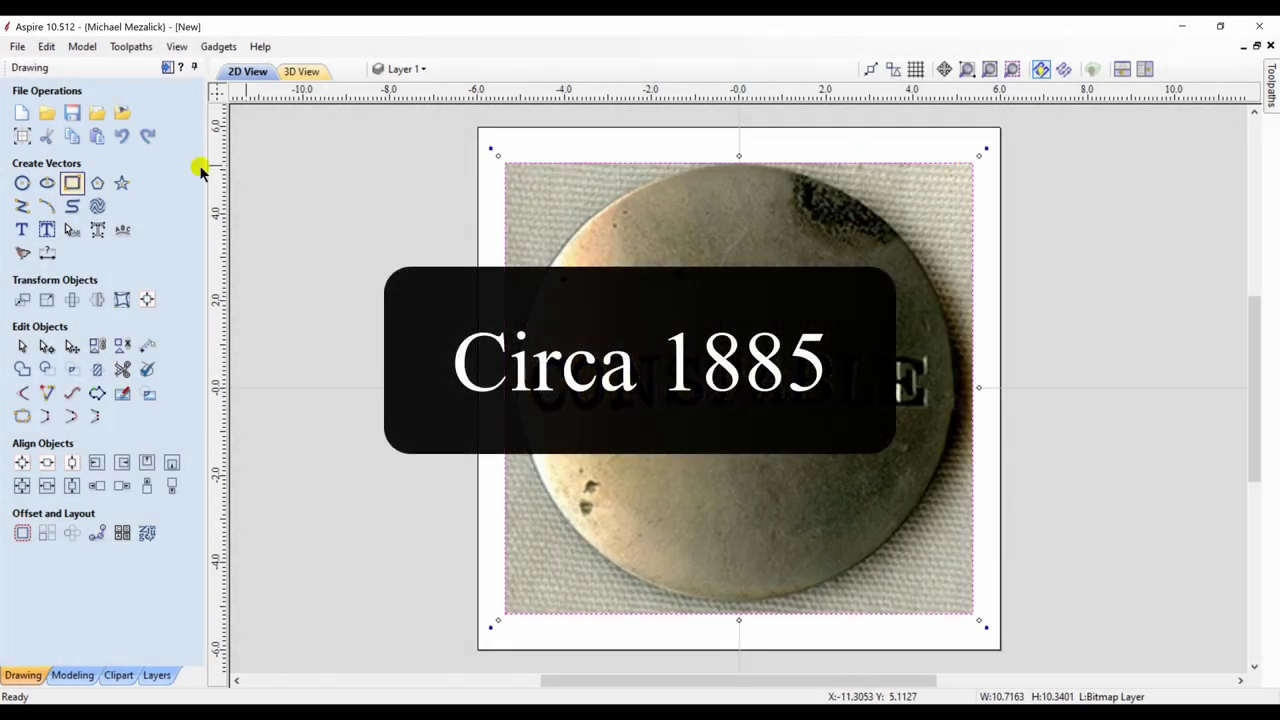
left_click(22, 183)
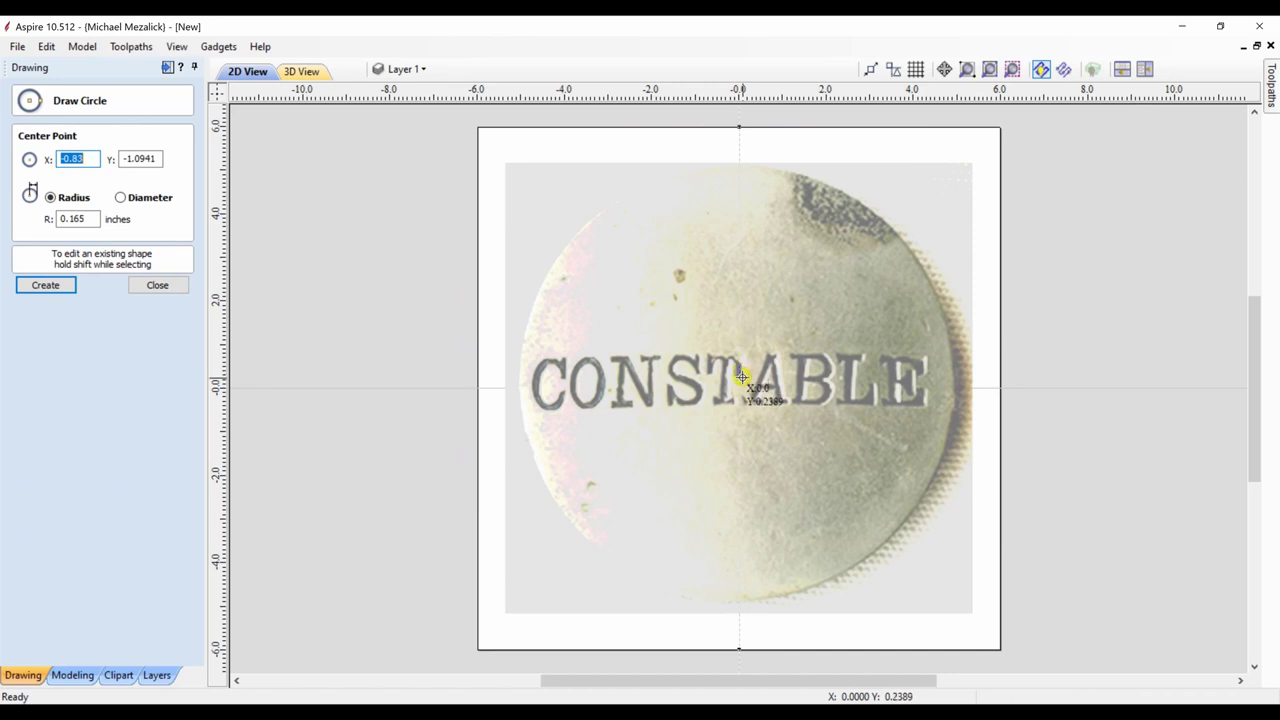
left_click_drag(741, 378, 933, 492)
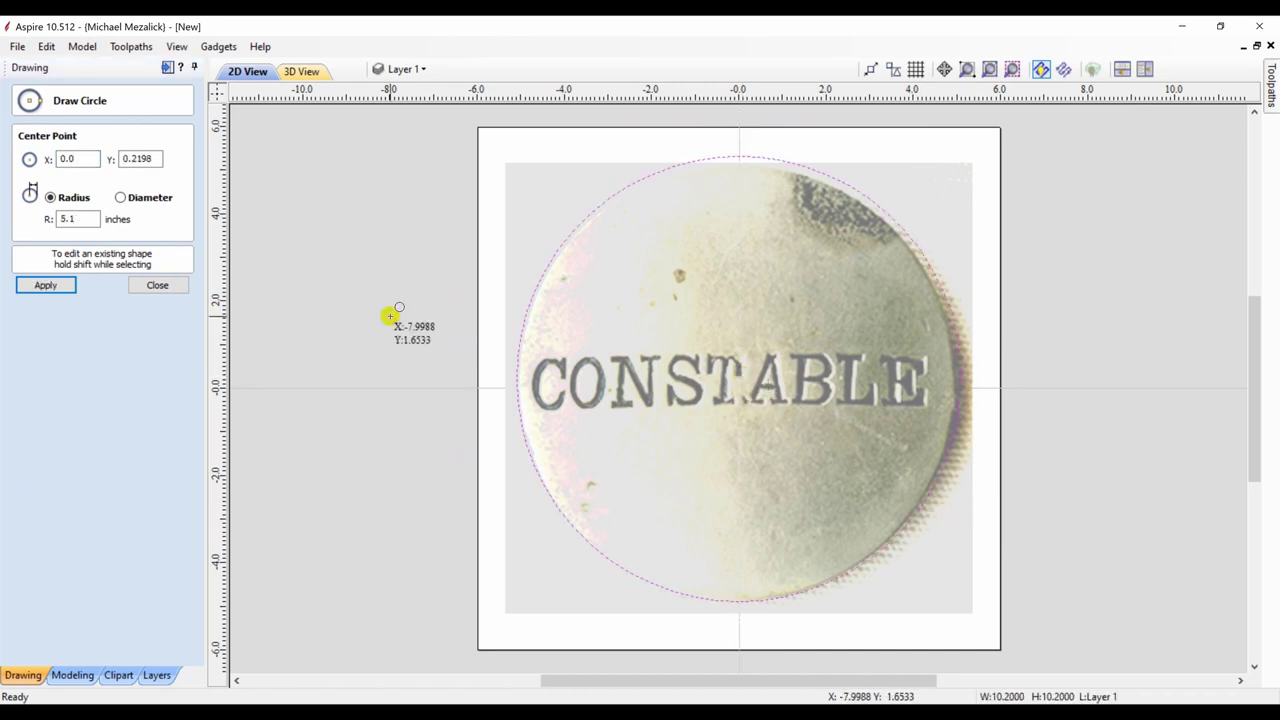
left_click(158, 285)
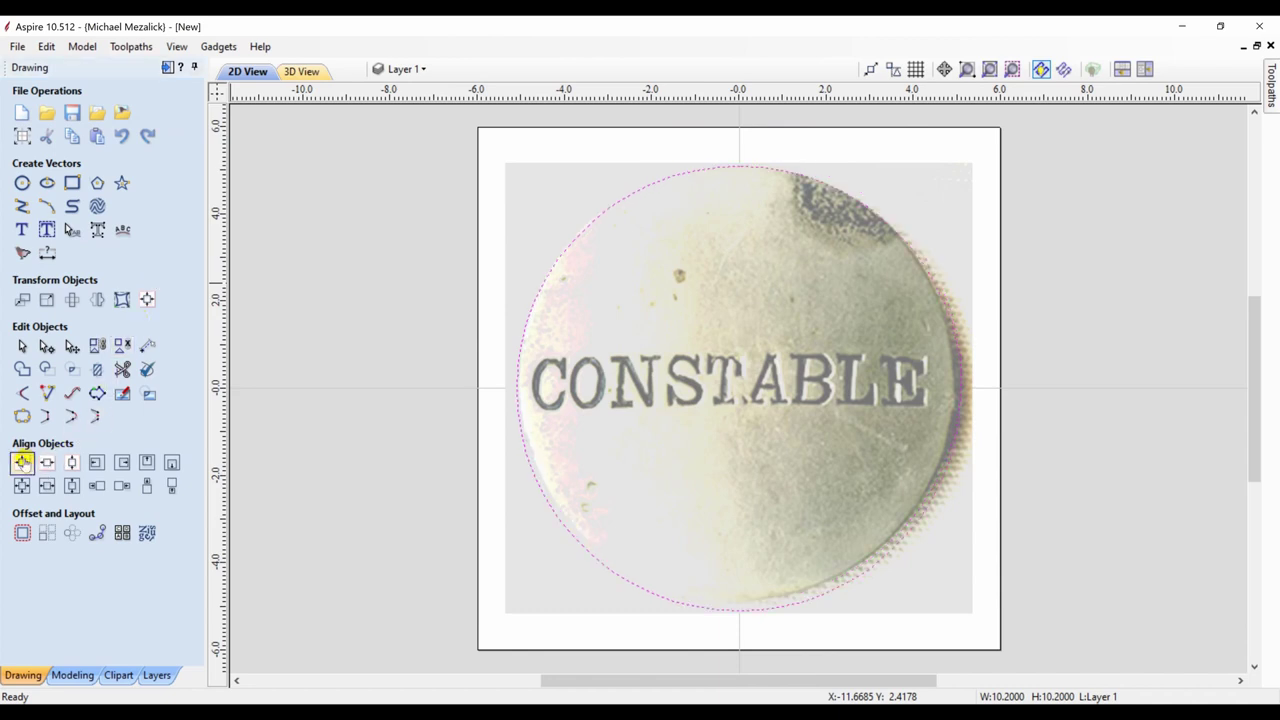
Step: Create a domed shape component from the circle with a 39.6° angle and a 0.04 inch base height, and inspect it in 3D
left_click(72, 675)
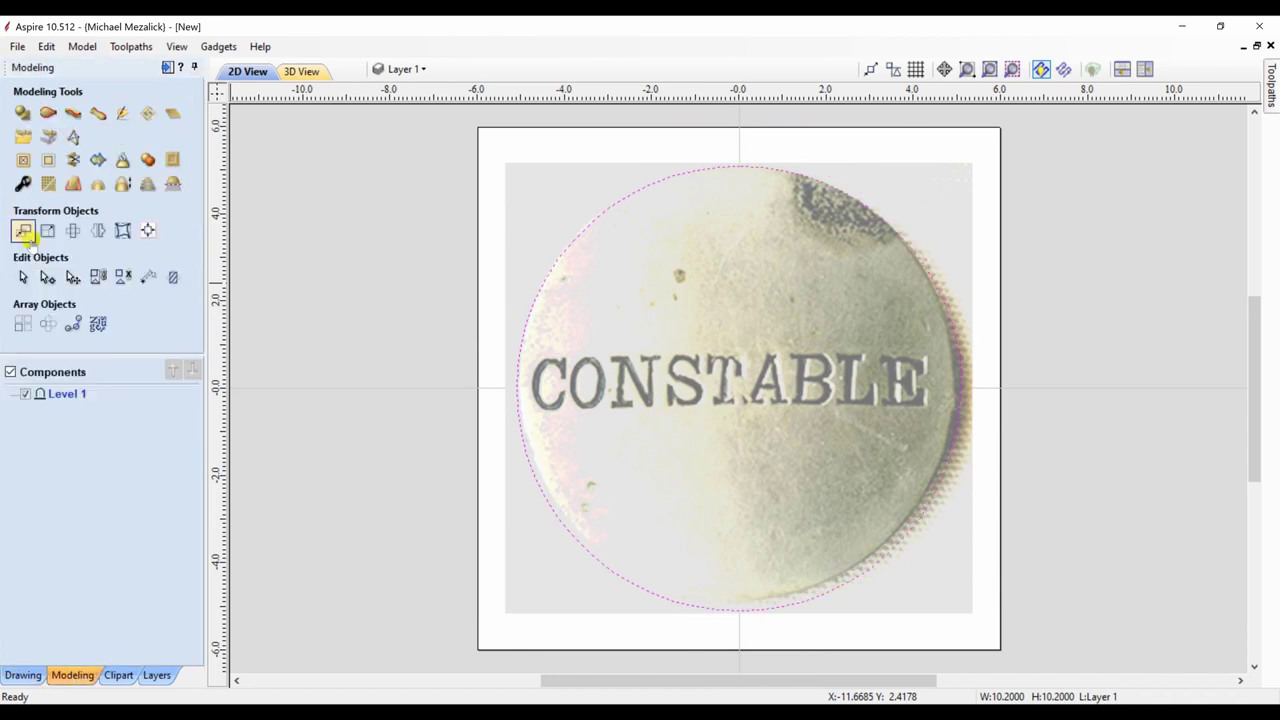
left_click(22, 112)
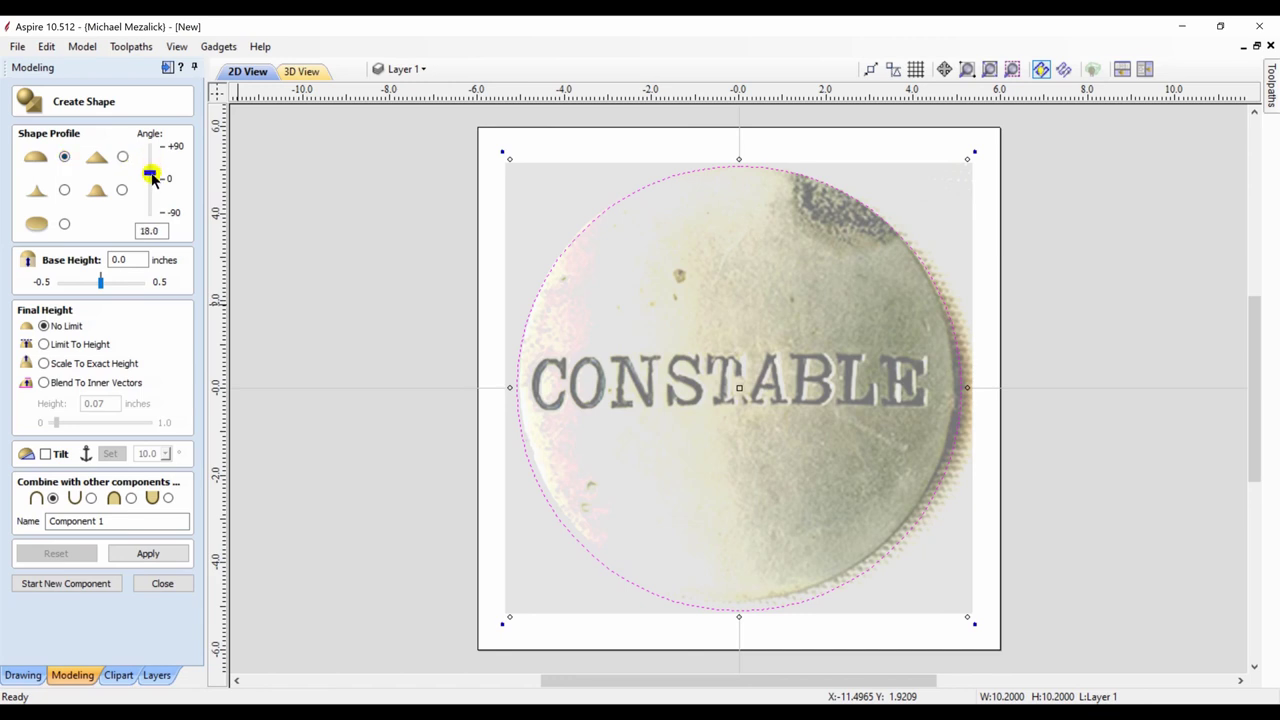
left_click_drag(152, 173, 152, 171)
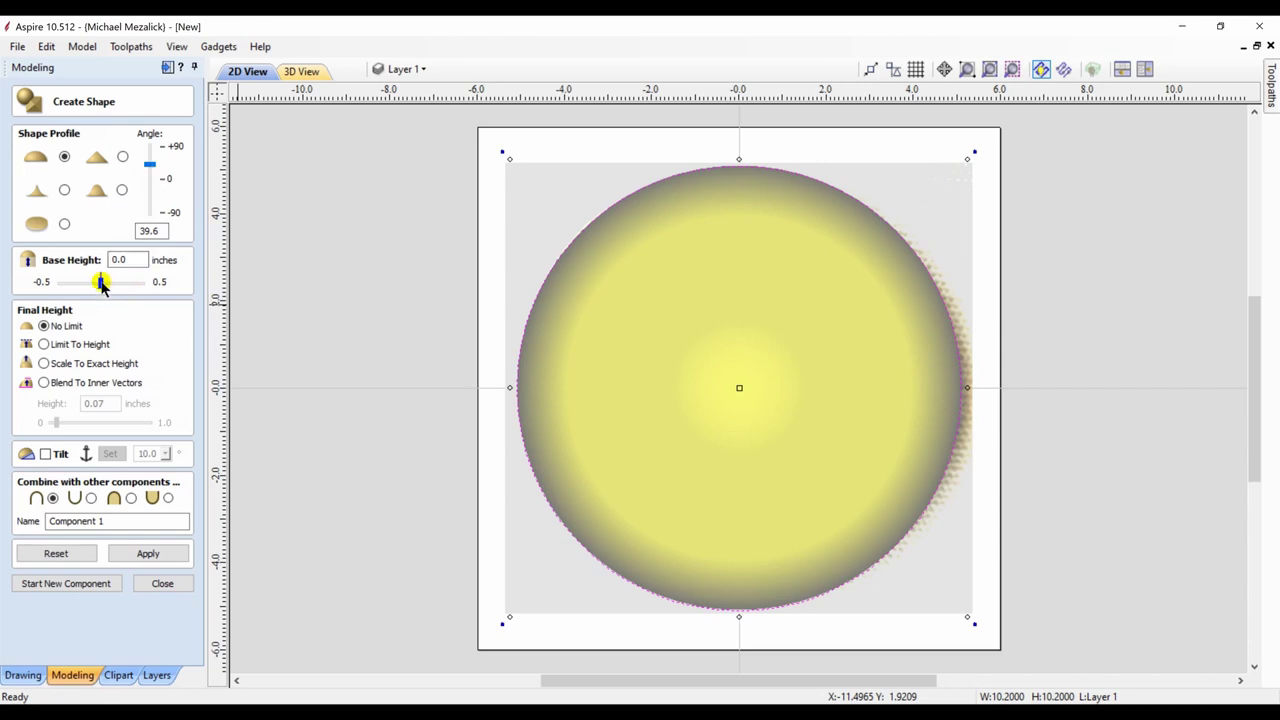
key("F4")
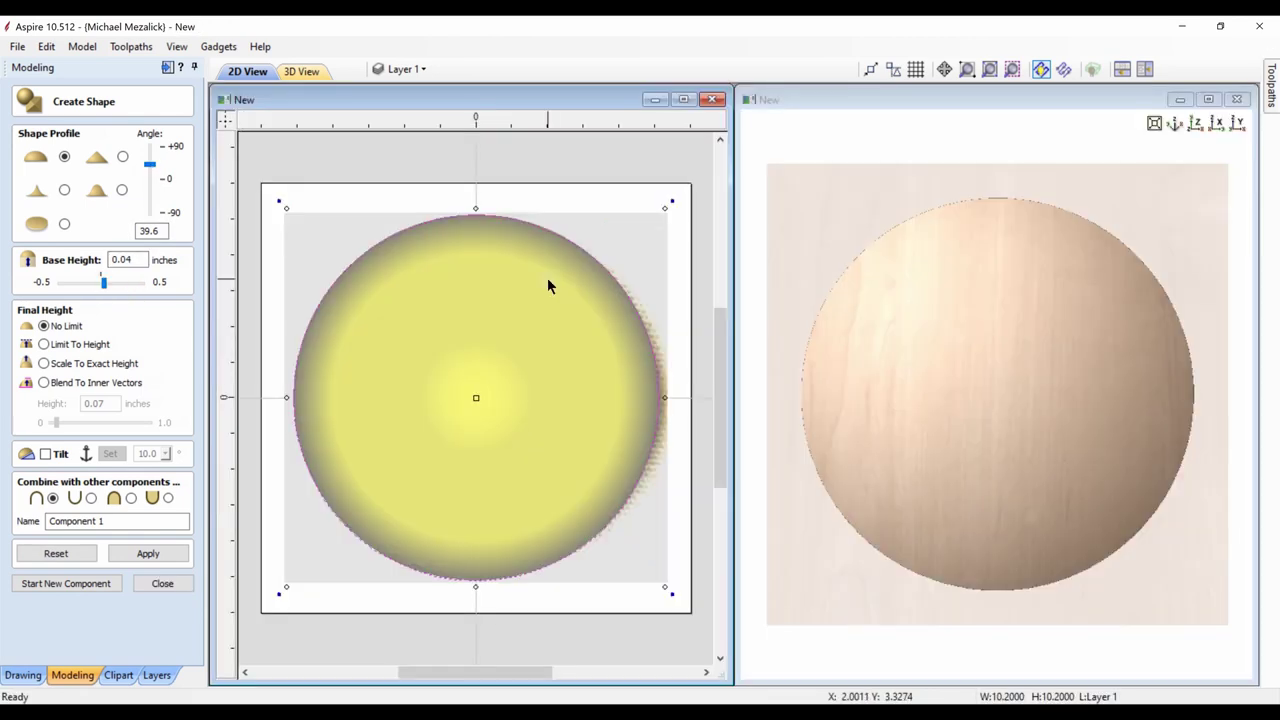
mouse_move(804, 376)
left_mouse_down()
mouse_move(886, 422)
mouse_move(939, 369)
left_mouse_up()
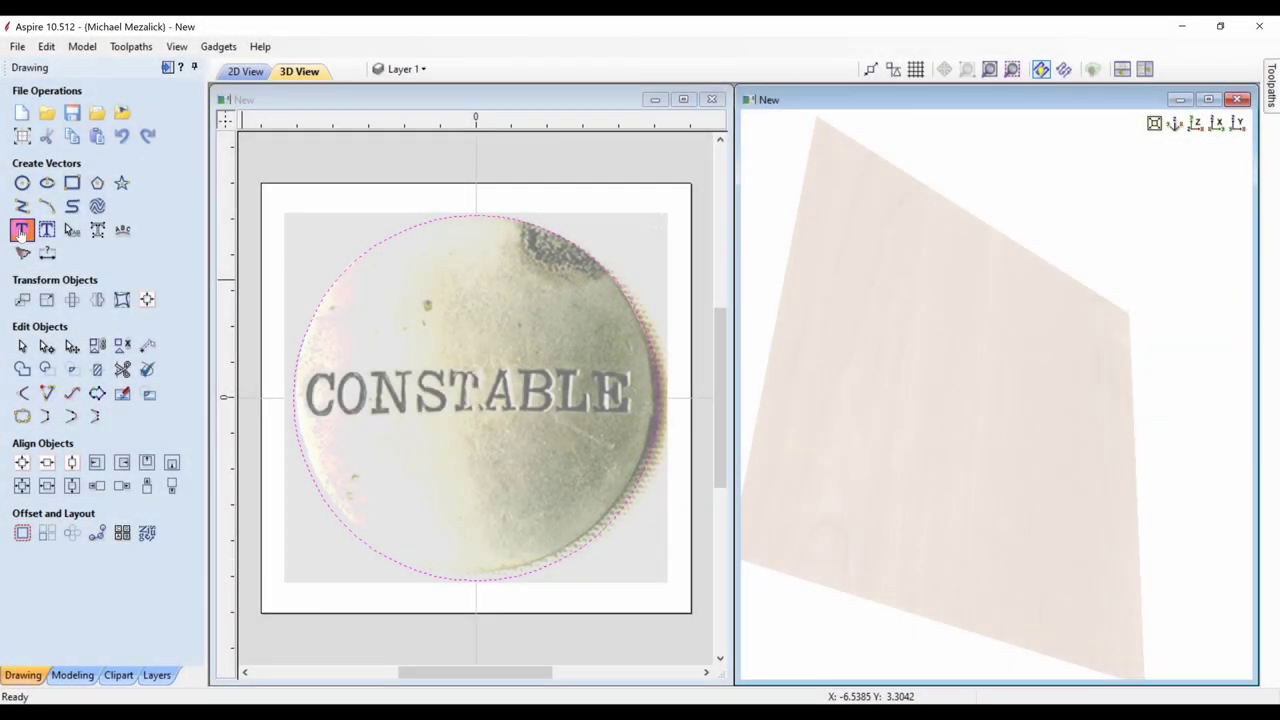
Step: Add the text CONSTABLE in Maiandra GD, 1.125 inches high, and widen its letter spacing to match the photo's lettering
left_click(21, 230)
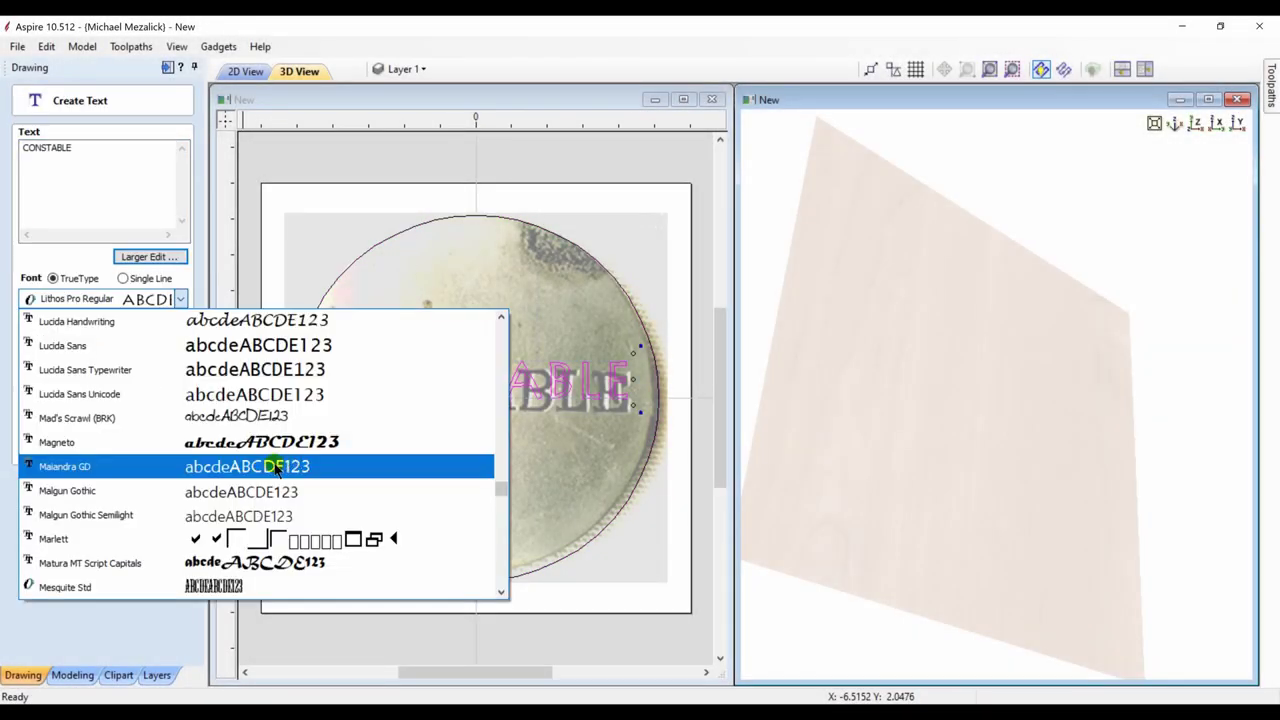
left_click(272, 467)
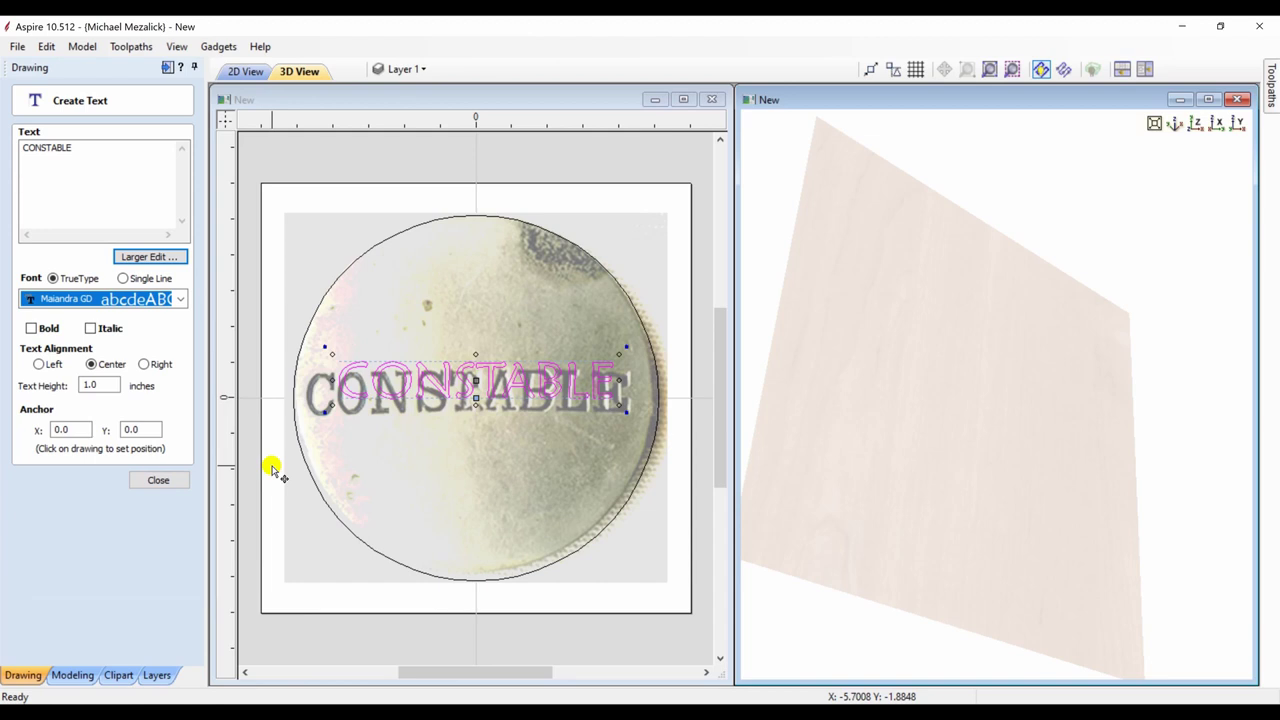
double_click(104, 385)
type("1.125")
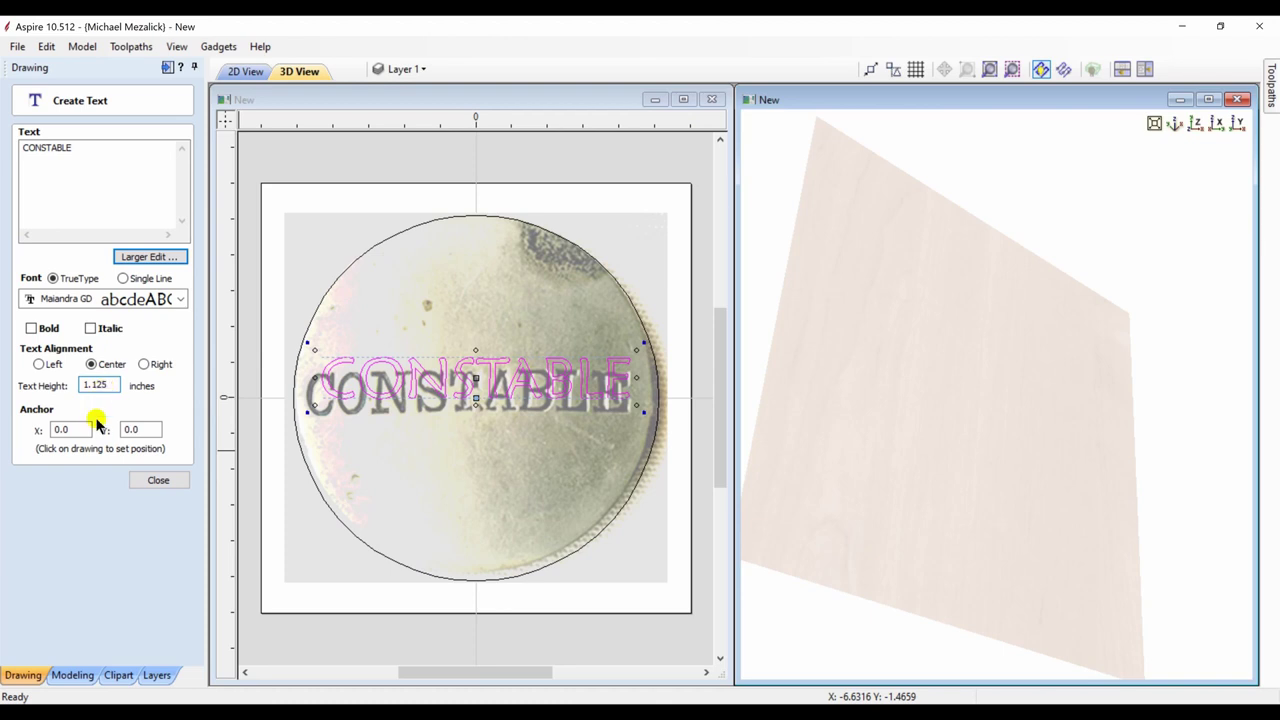
left_click(158, 480)
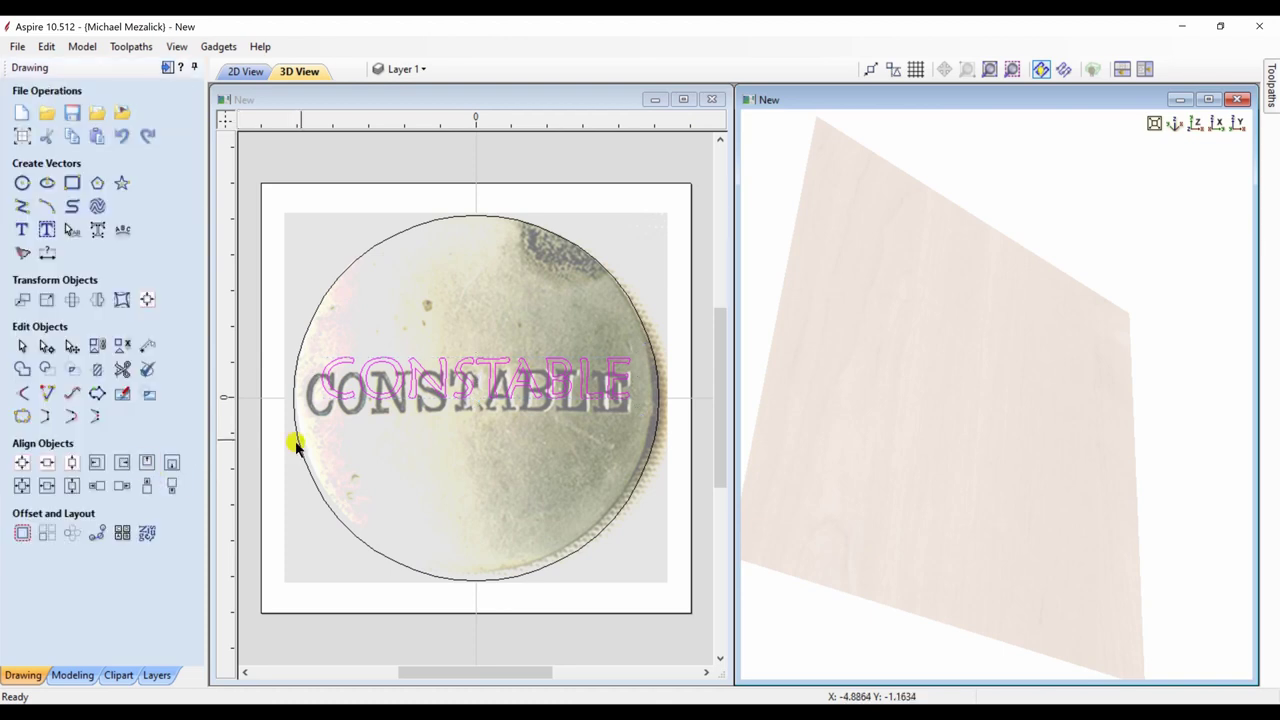
left_click(395, 393)
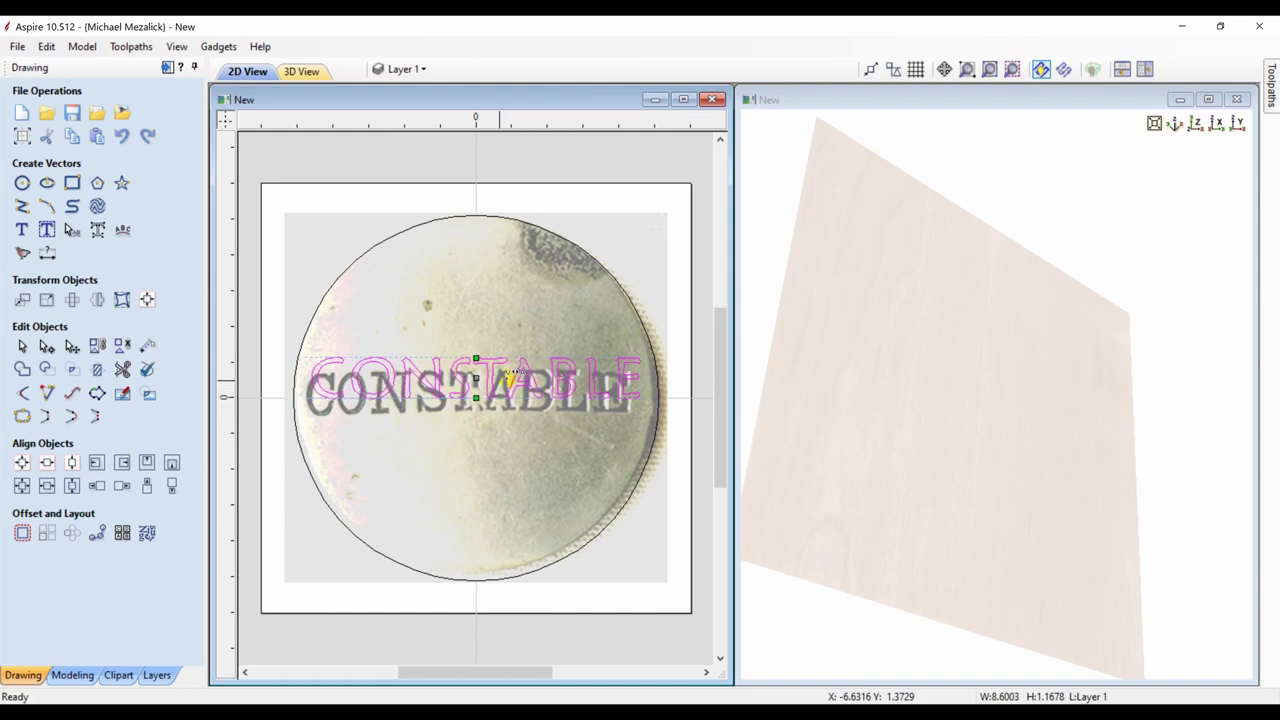
left_click_drag(479, 383, 477, 384)
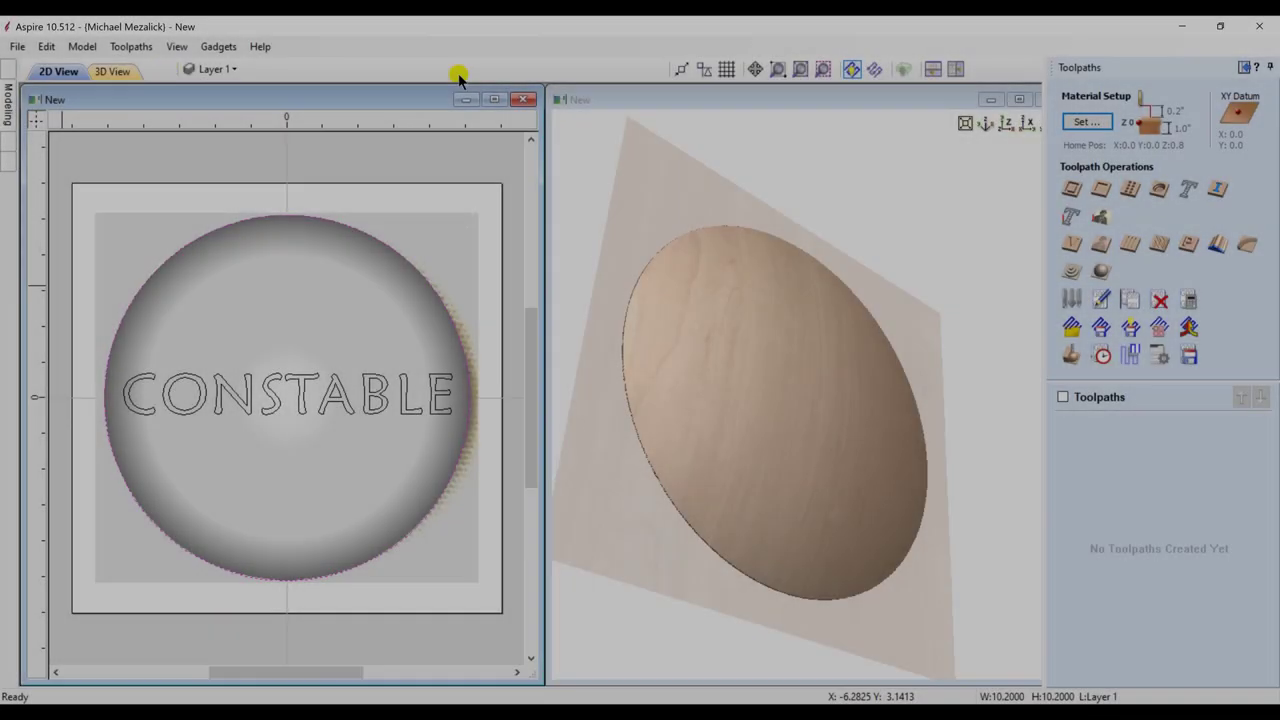
Step: Create a 3D finishing toolpath for the domed circle and preview its cut from above
left_click(1101, 271)
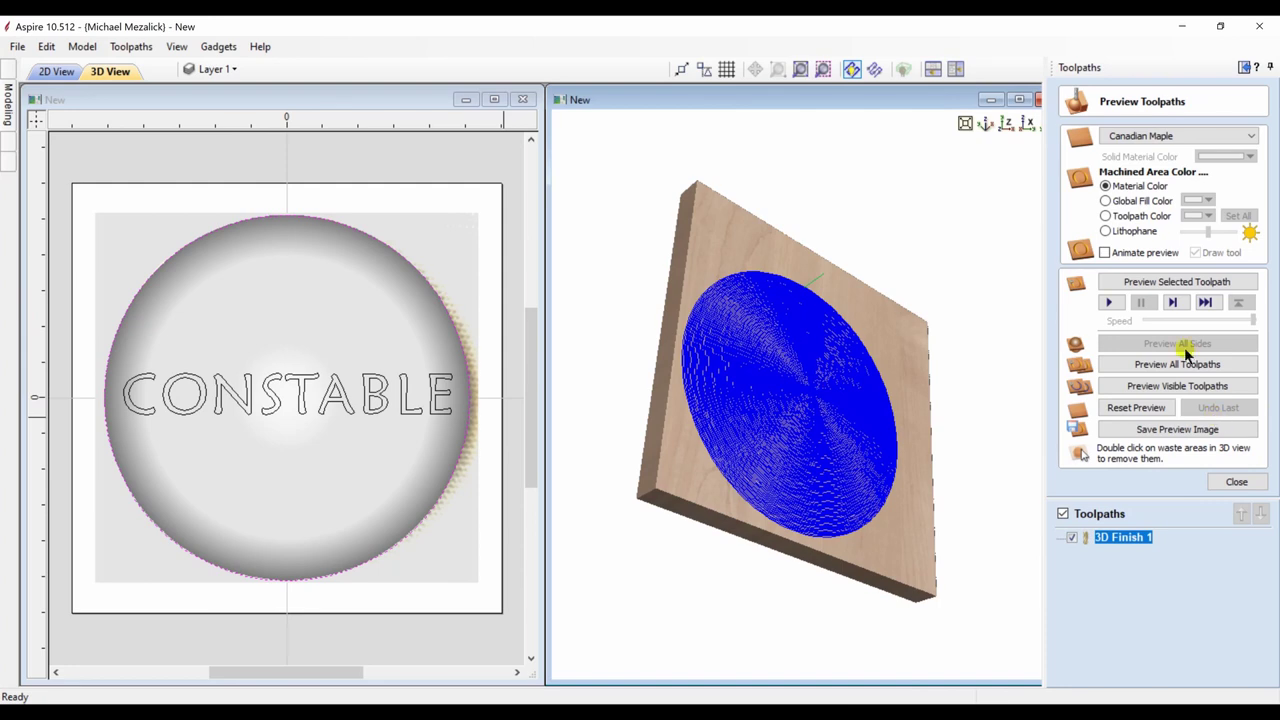
left_click(1182, 283)
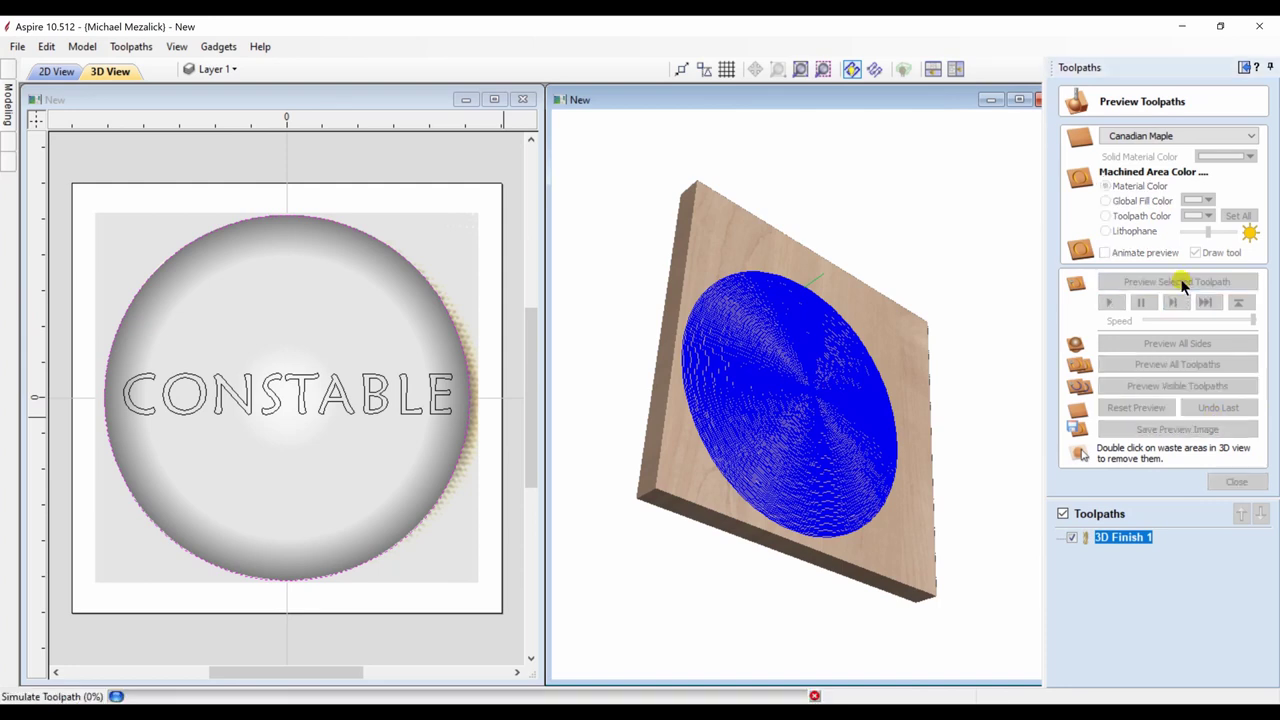
mouse_move(971, 160)
left_click(1007, 123)
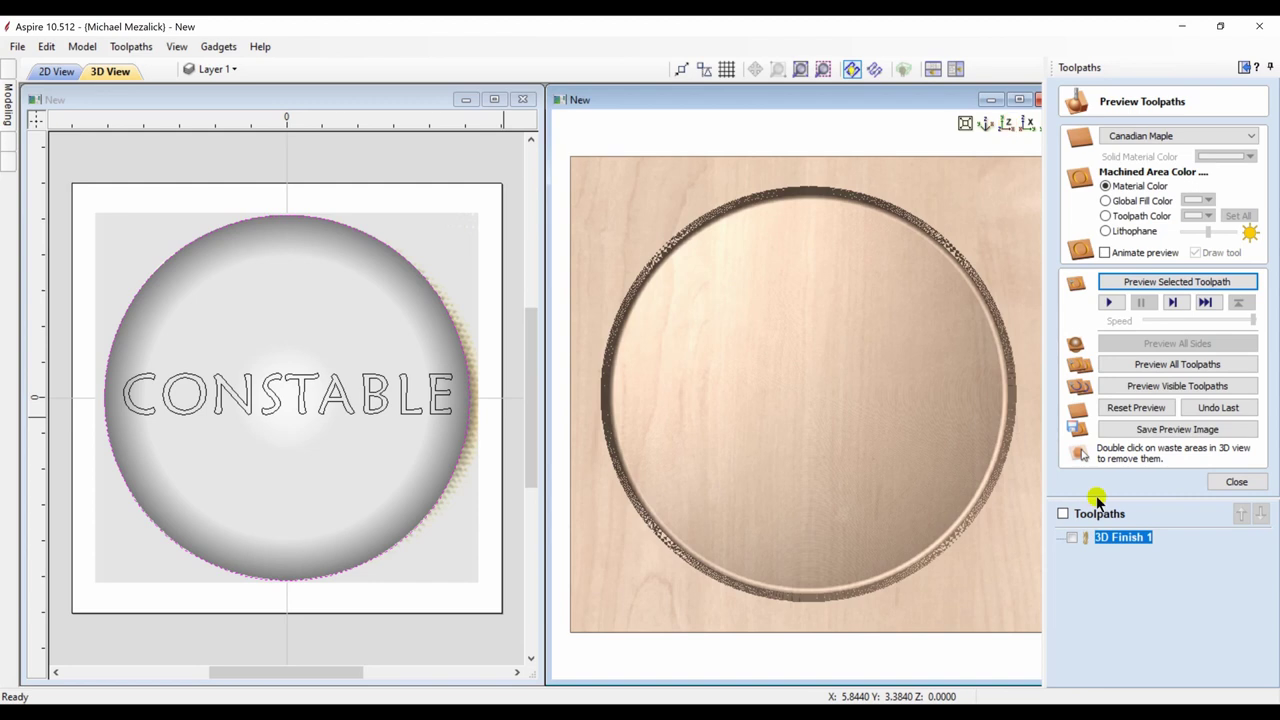
left_click(1236, 481)
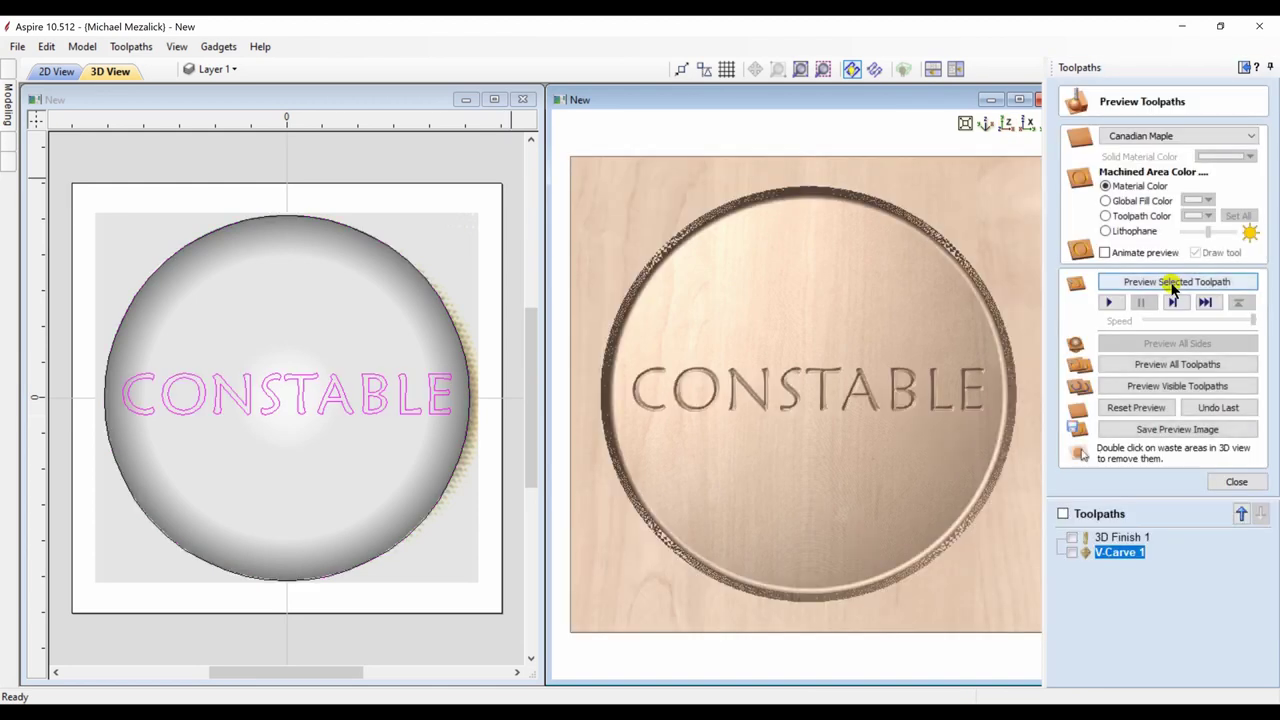
Step: Set the preview colour of the CONSTABLE V-carve toolpath to black and view the carved button from above
mouse_move(837, 461)
left_mouse_down()
mouse_move(817, 432)
mouse_move(821, 442)
left_mouse_up()
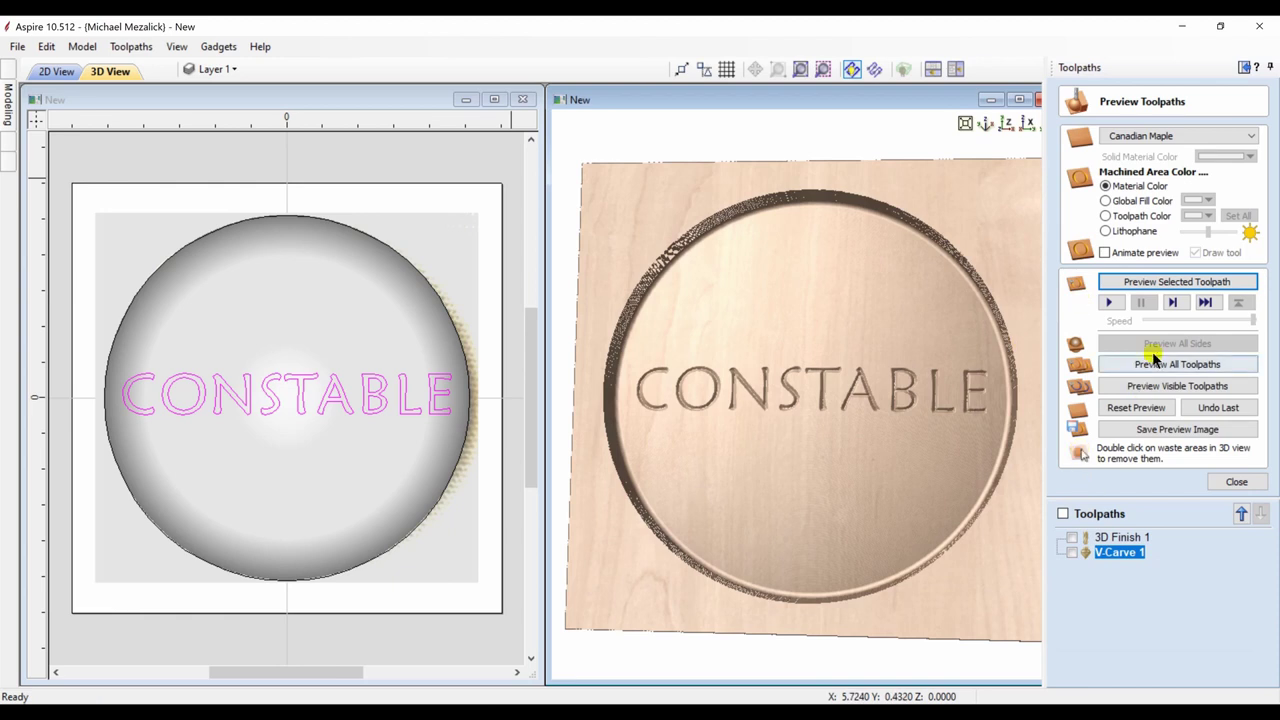
left_click(1104, 217)
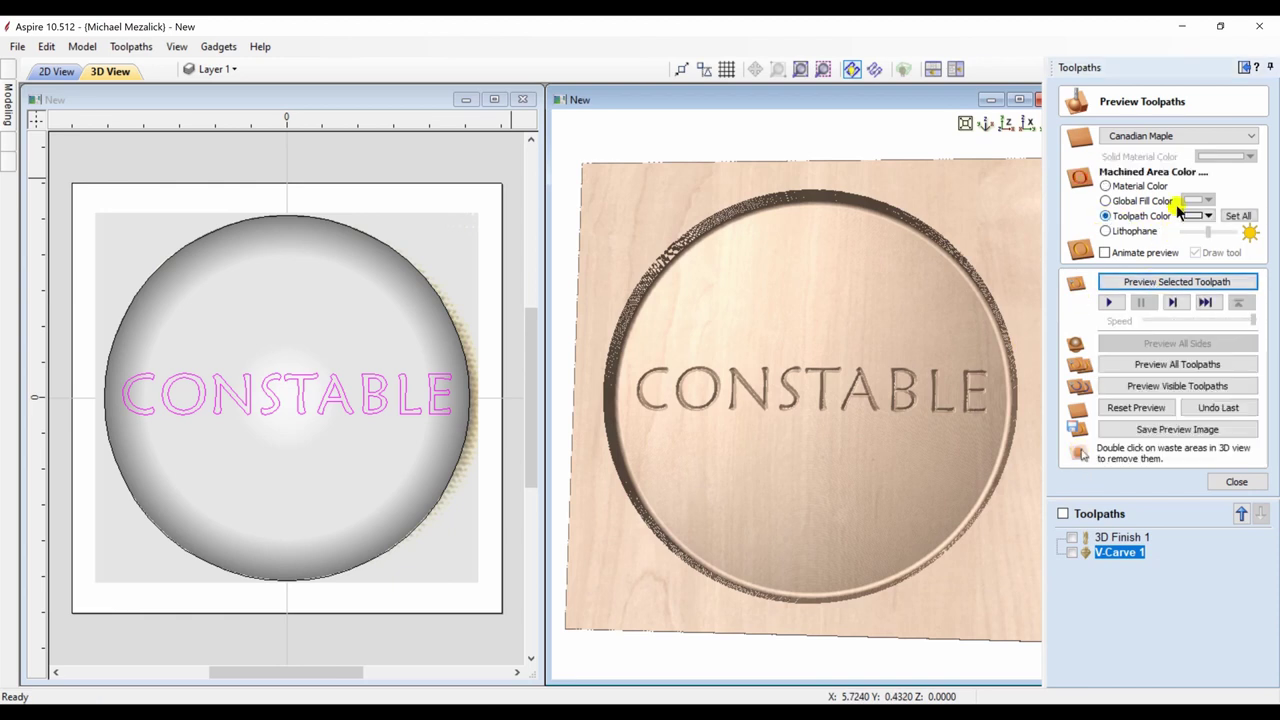
left_click(1210, 216)
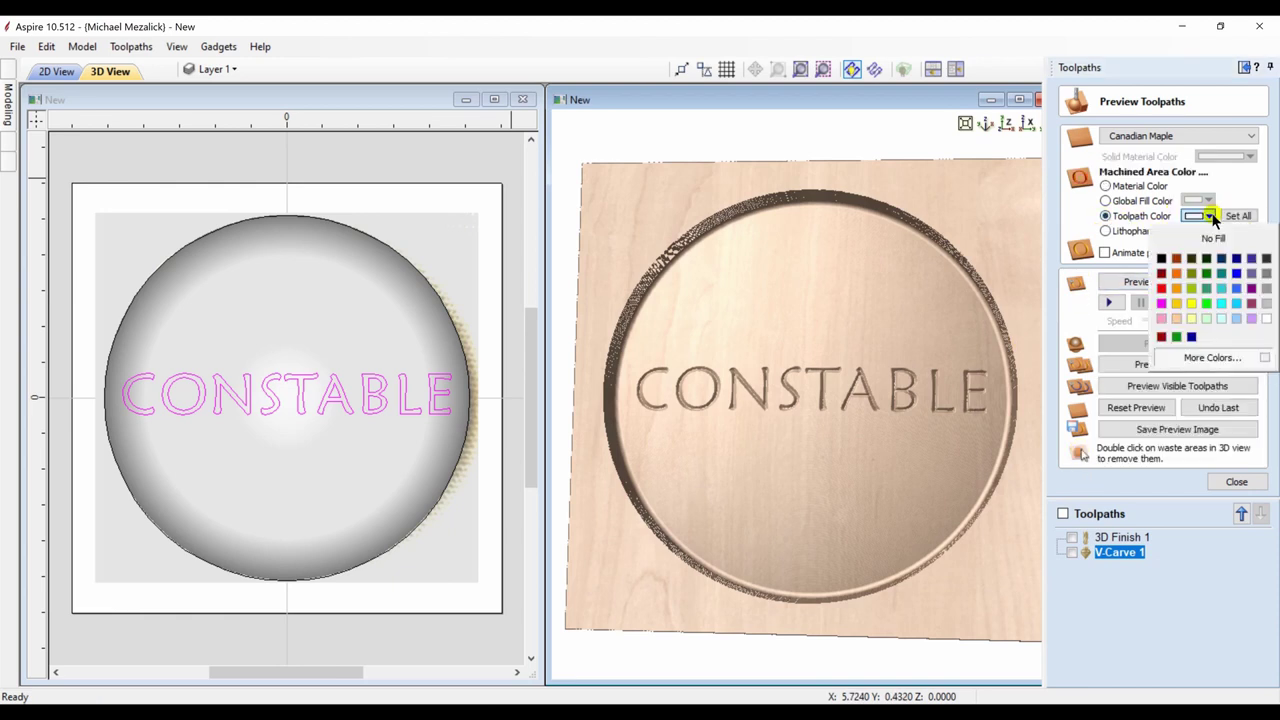
left_click(1161, 259)
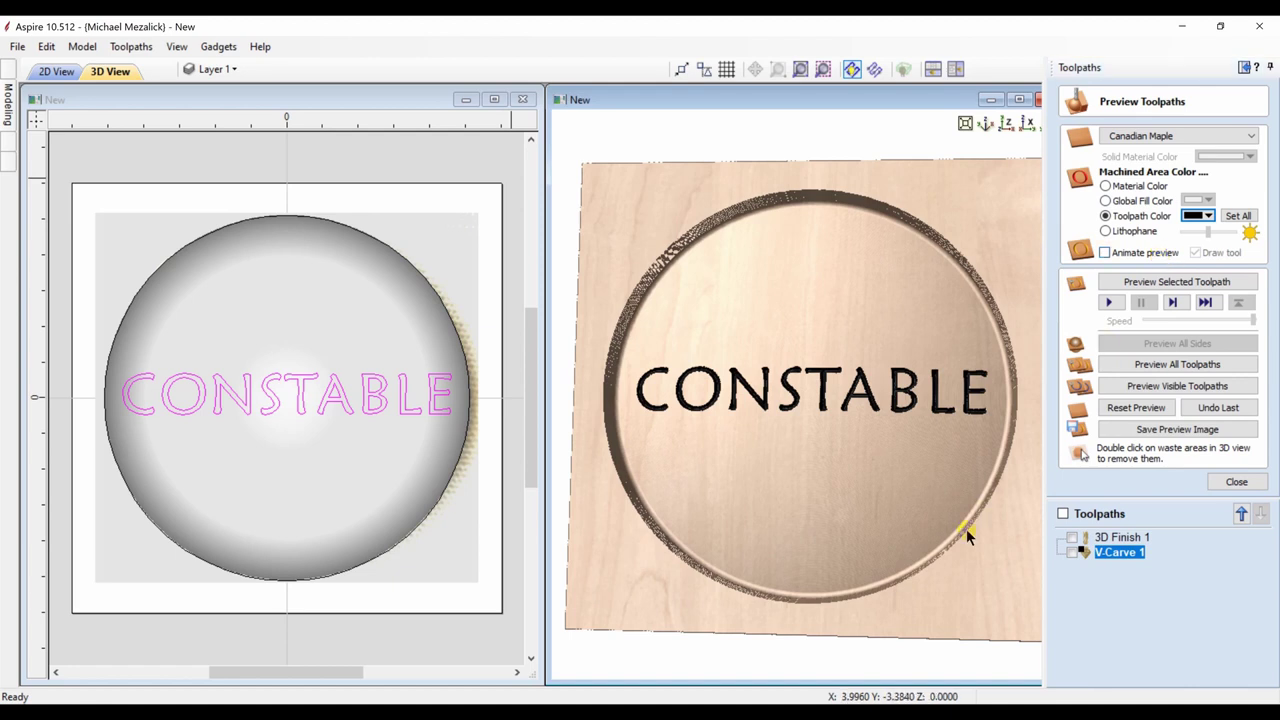
left_click_drag(971, 531, 990, 538)
left_click(1005, 123)
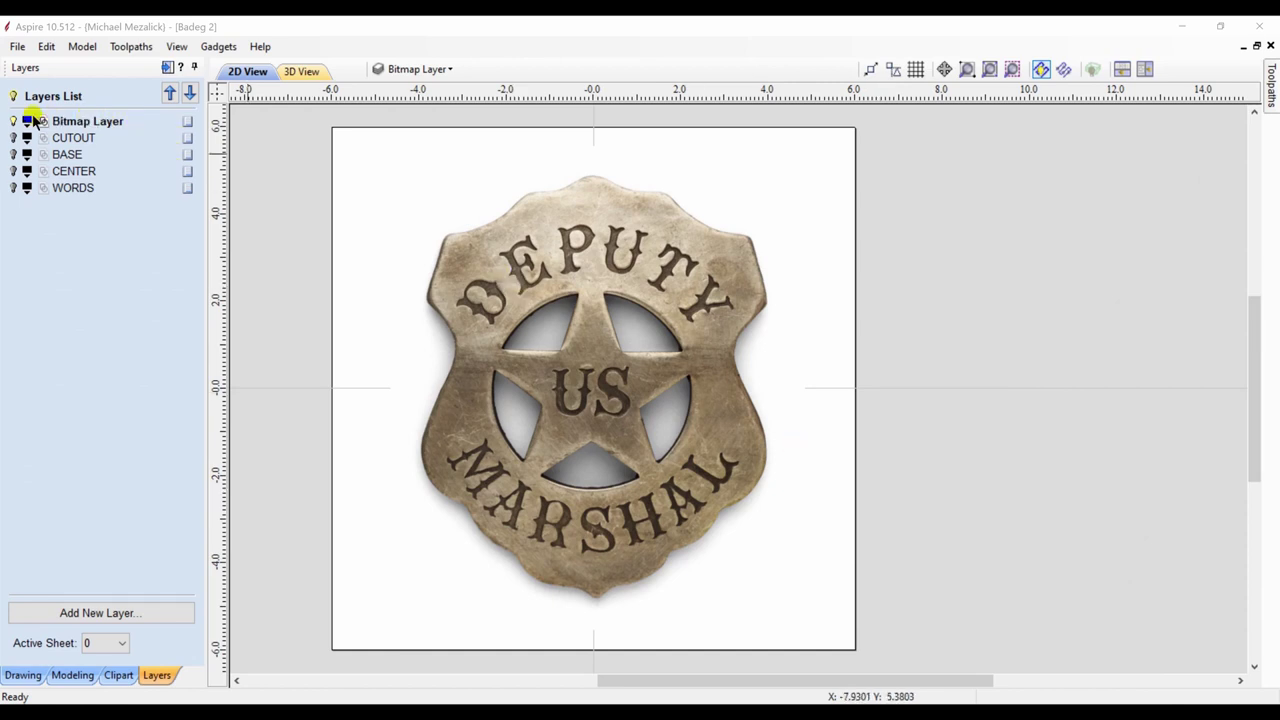
Step: Show the CUTOUT layer of the badge drawing and check its outline with the bitmap layer temporarily hidden
left_click(14, 137)
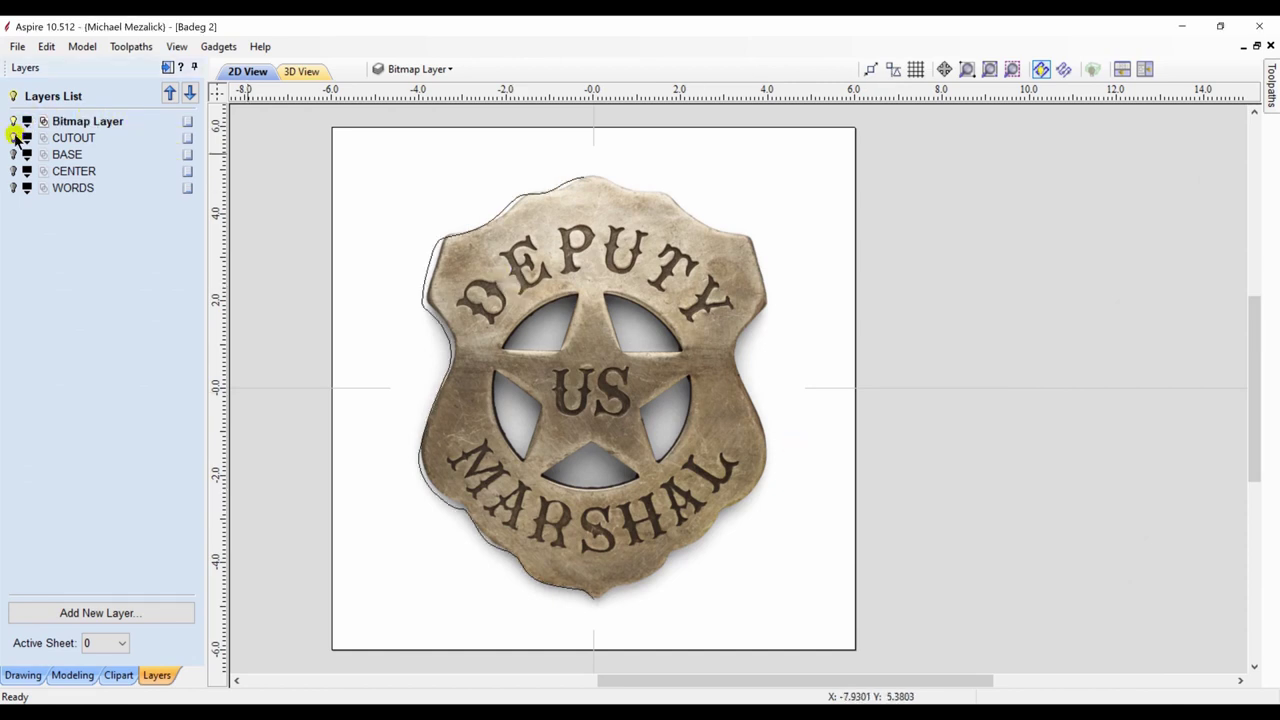
left_click(15, 122)
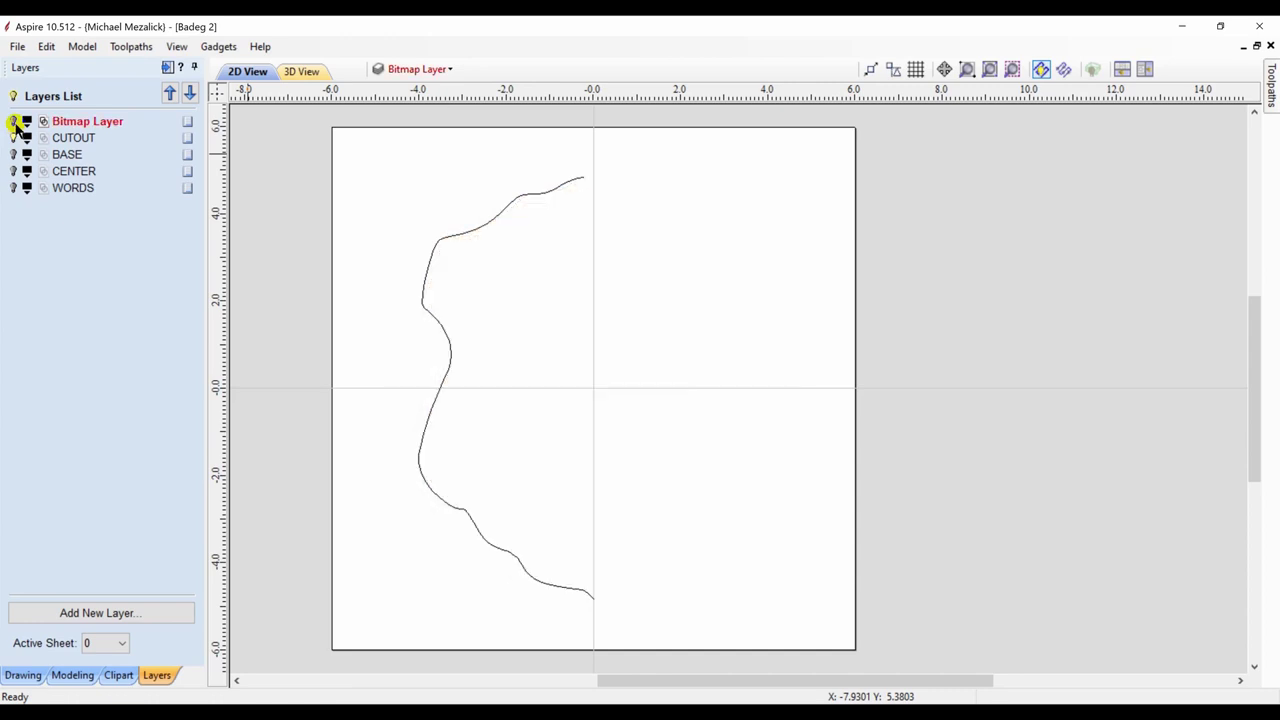
left_click(15, 122)
Step: Set the fading of the Deputy Marshal badge bitmap to 54 %
right_click(488, 268)
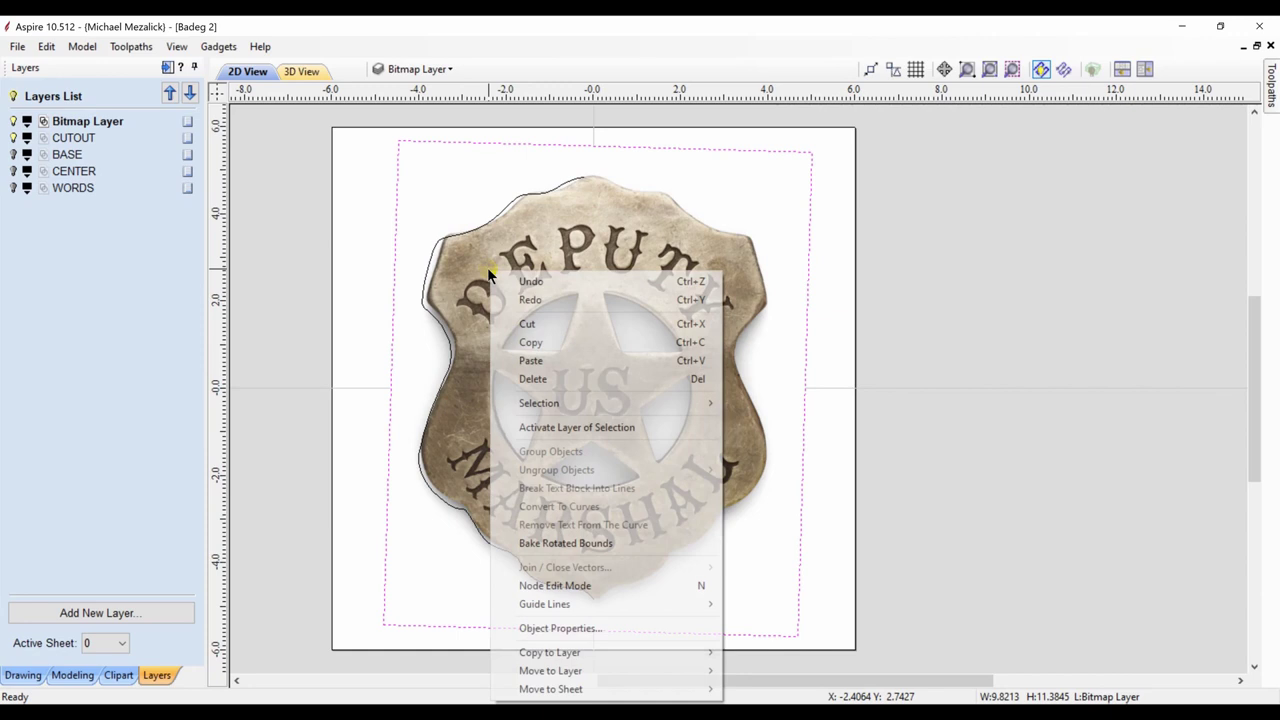
left_click(555, 629)
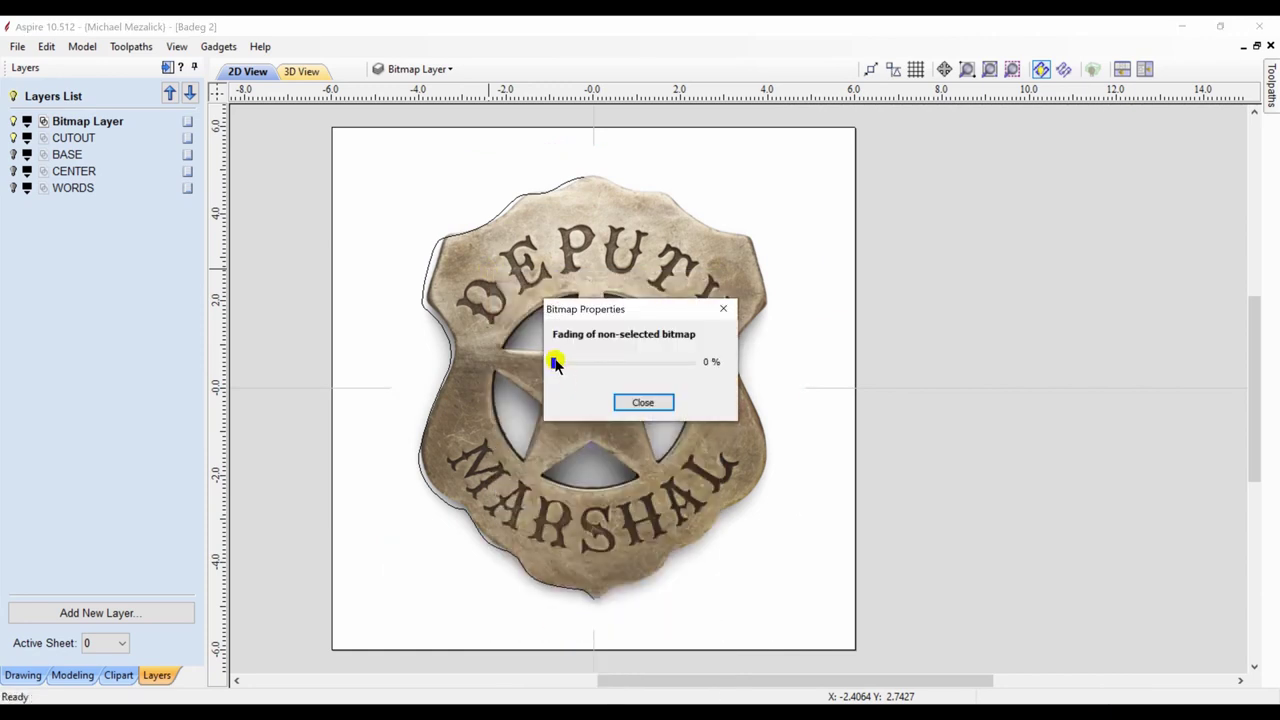
left_click_drag(572, 365, 622, 365)
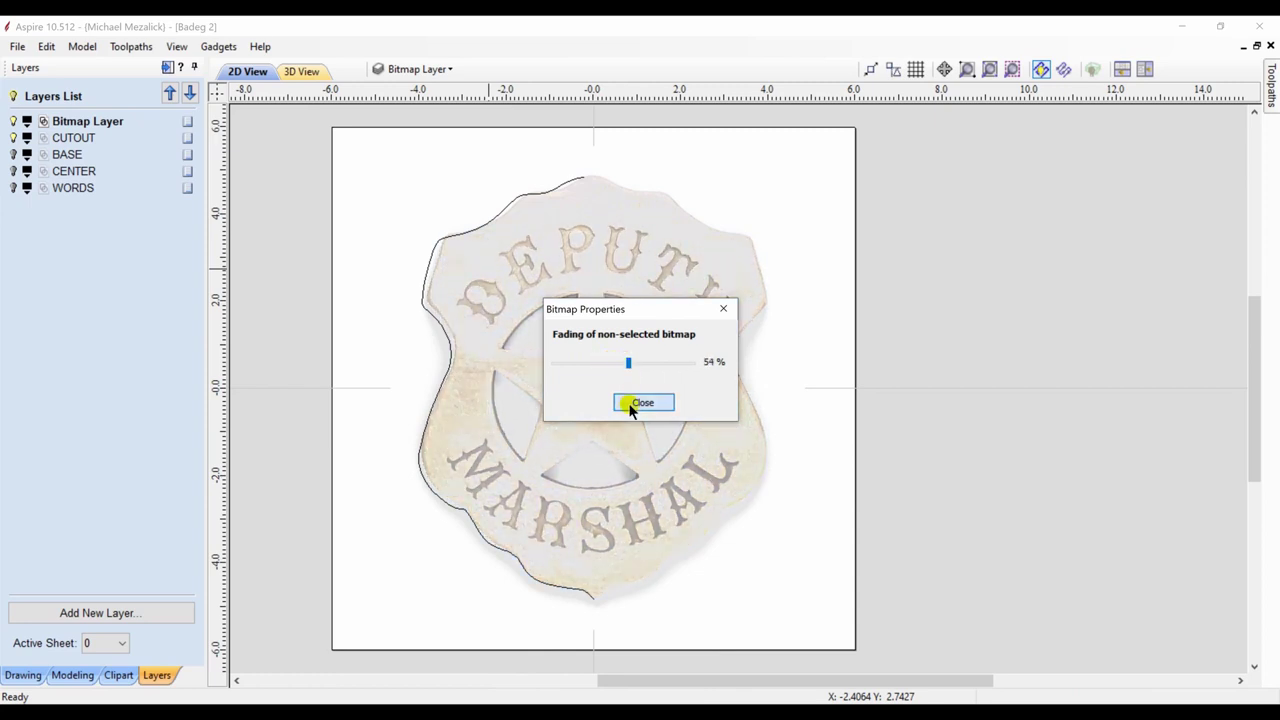
left_click(636, 402)
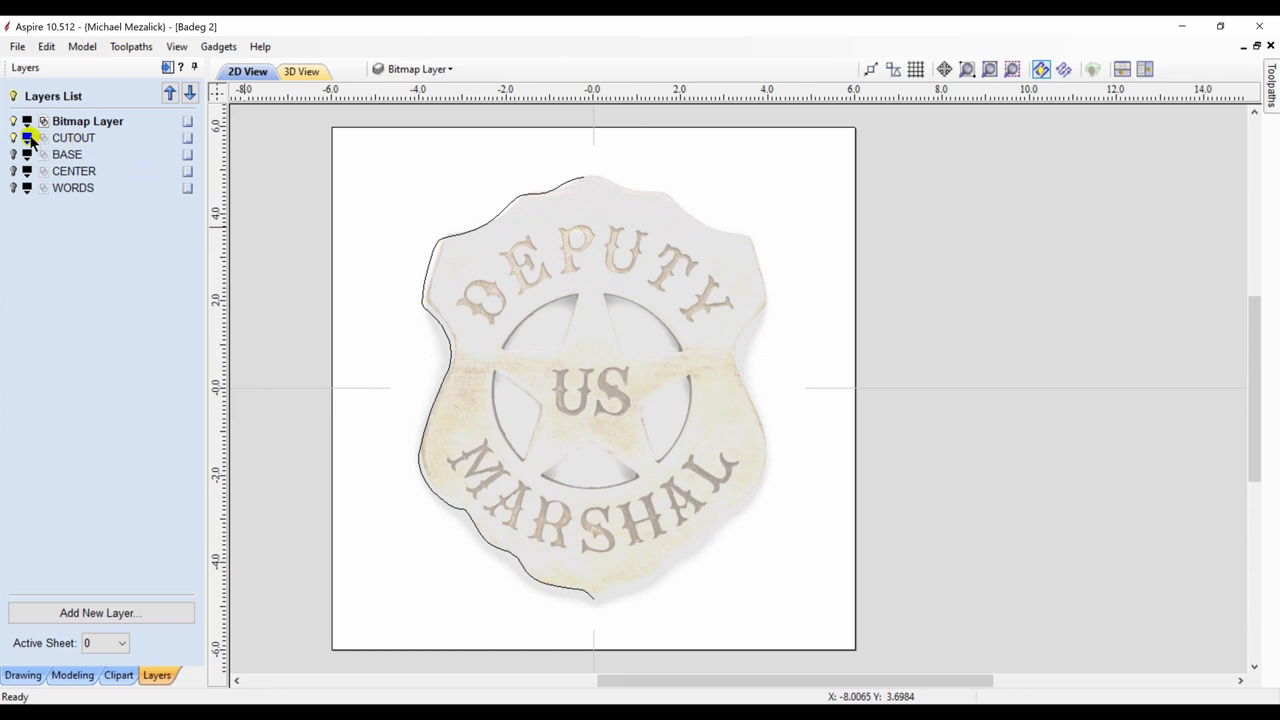
Step: Colour the CUTOUT layer red and make it the active layer
left_click(28, 138)
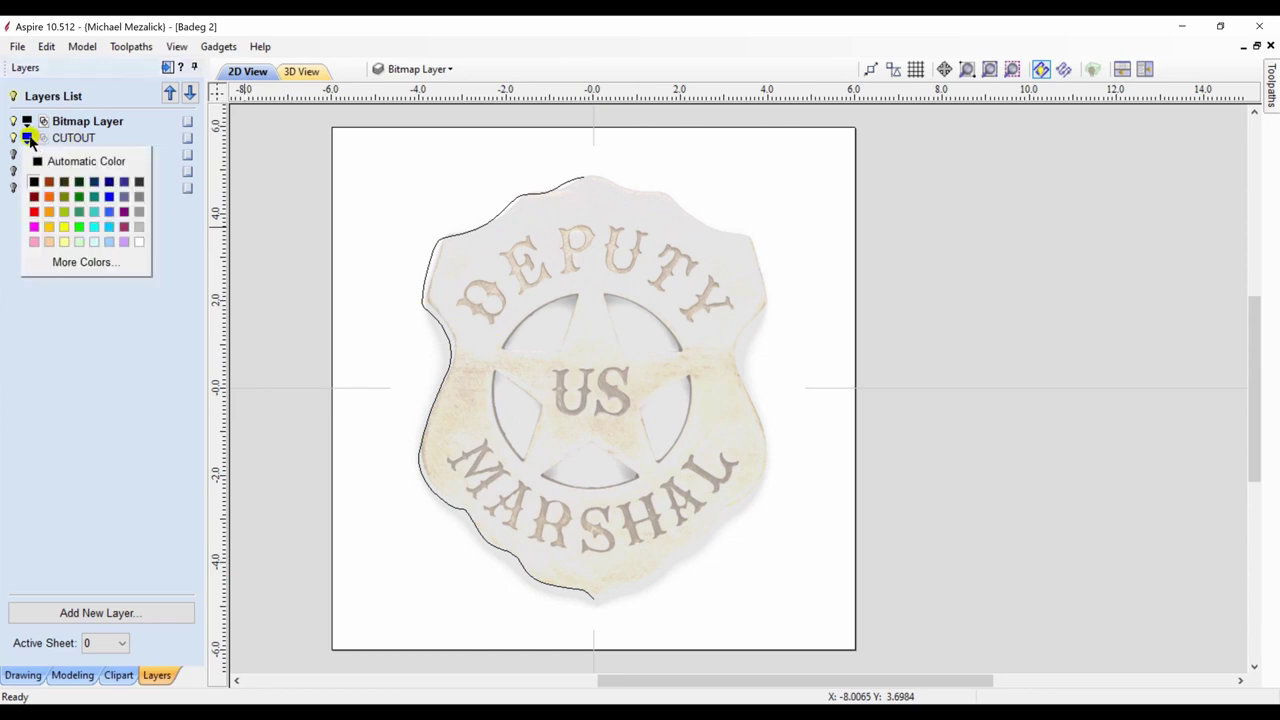
left_click(34, 211)
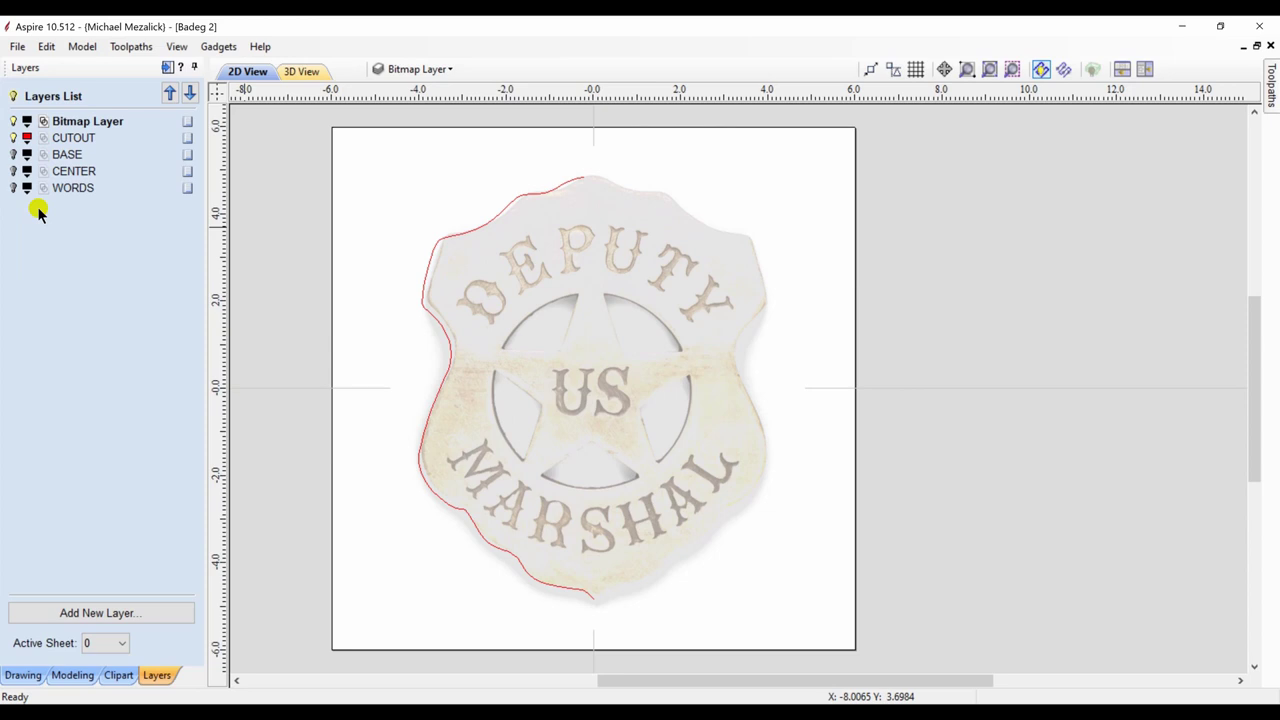
left_click(75, 139)
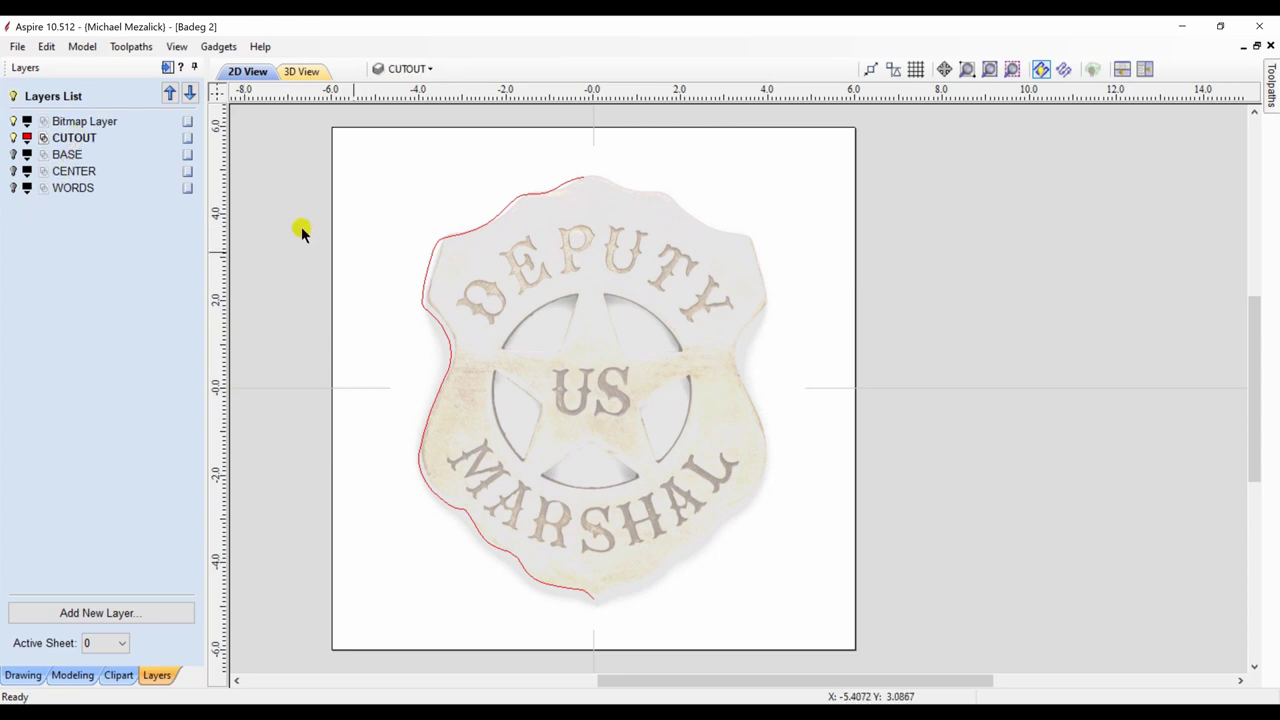
Step: Create a horizontally mirrored copy of the half badge outline about the job center
left_click(423, 305)
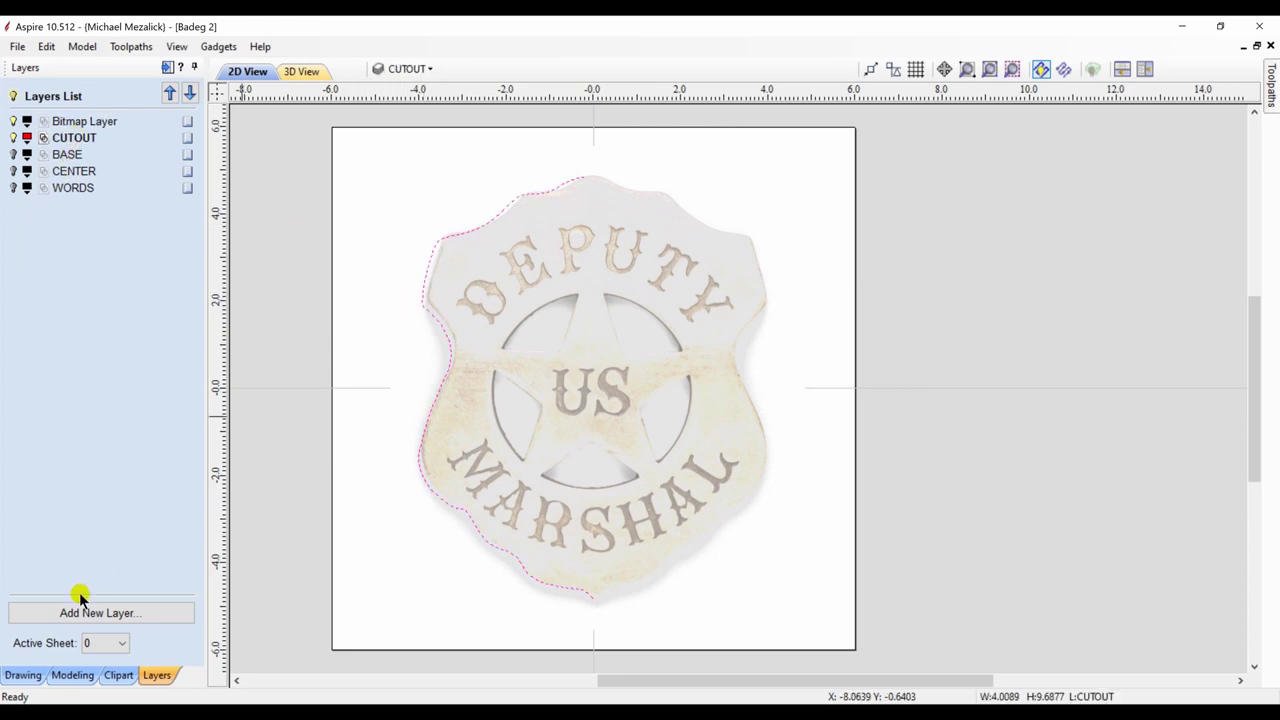
left_click(23, 676)
left_click(98, 300)
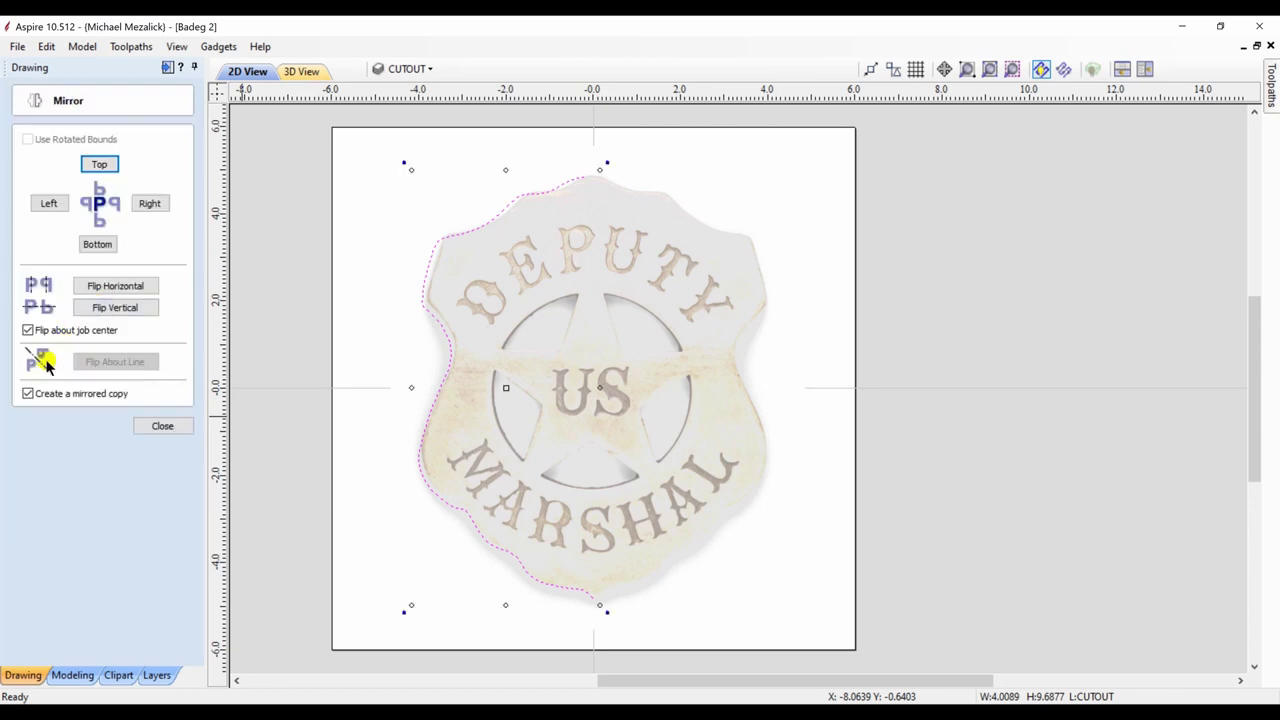
left_click(114, 287)
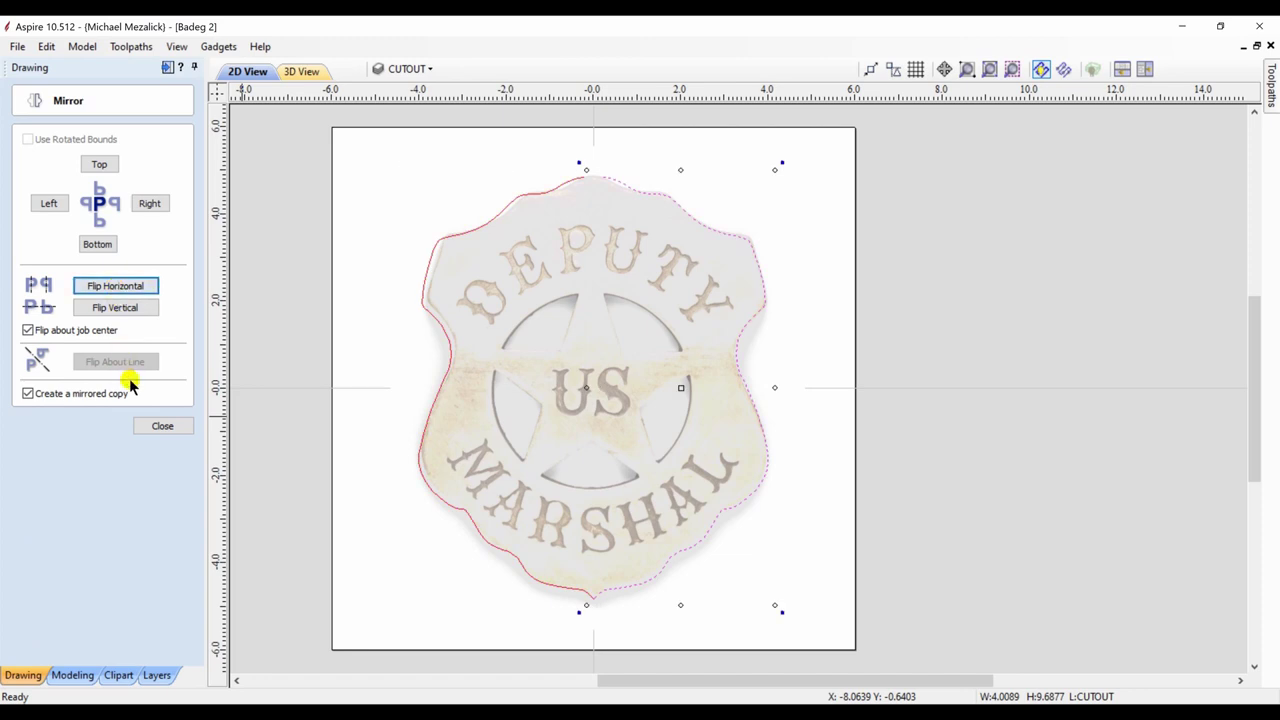
left_click(152, 426)
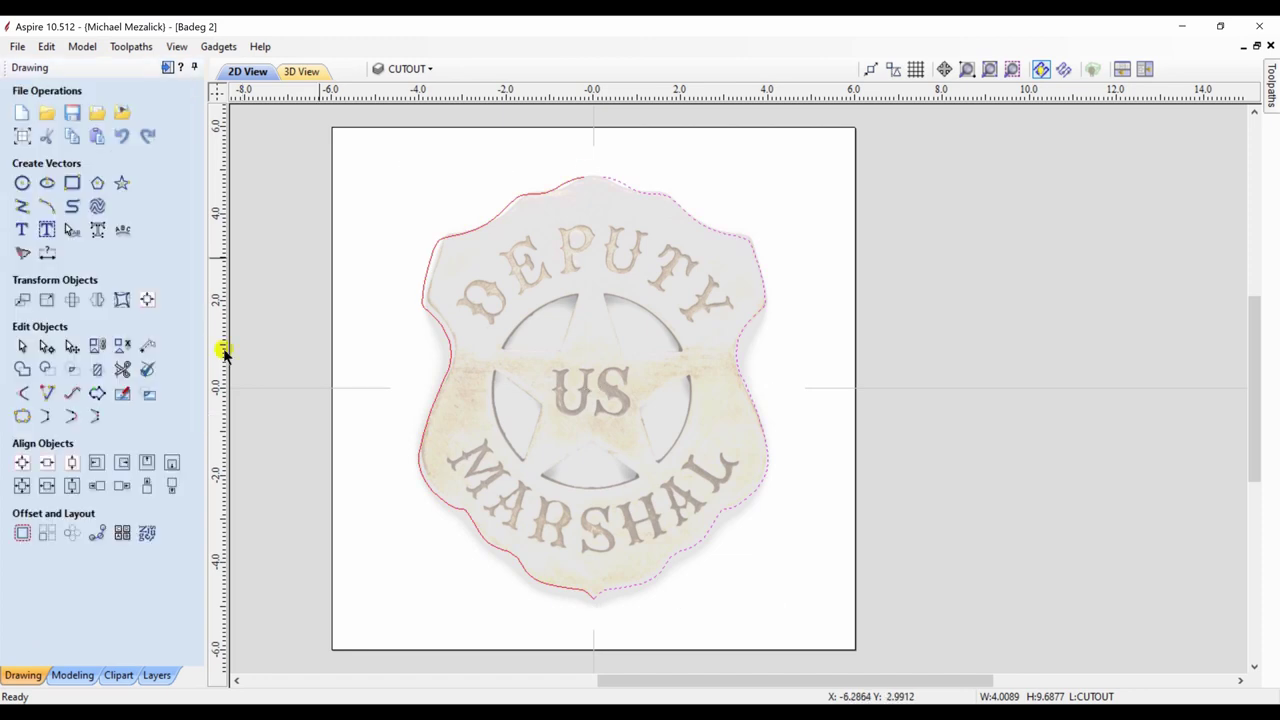
Step: Join the two outline halves with a smooth curve and check the closed shape with the bitmap layer temporarily hidden
left_click(505, 207, "shift")
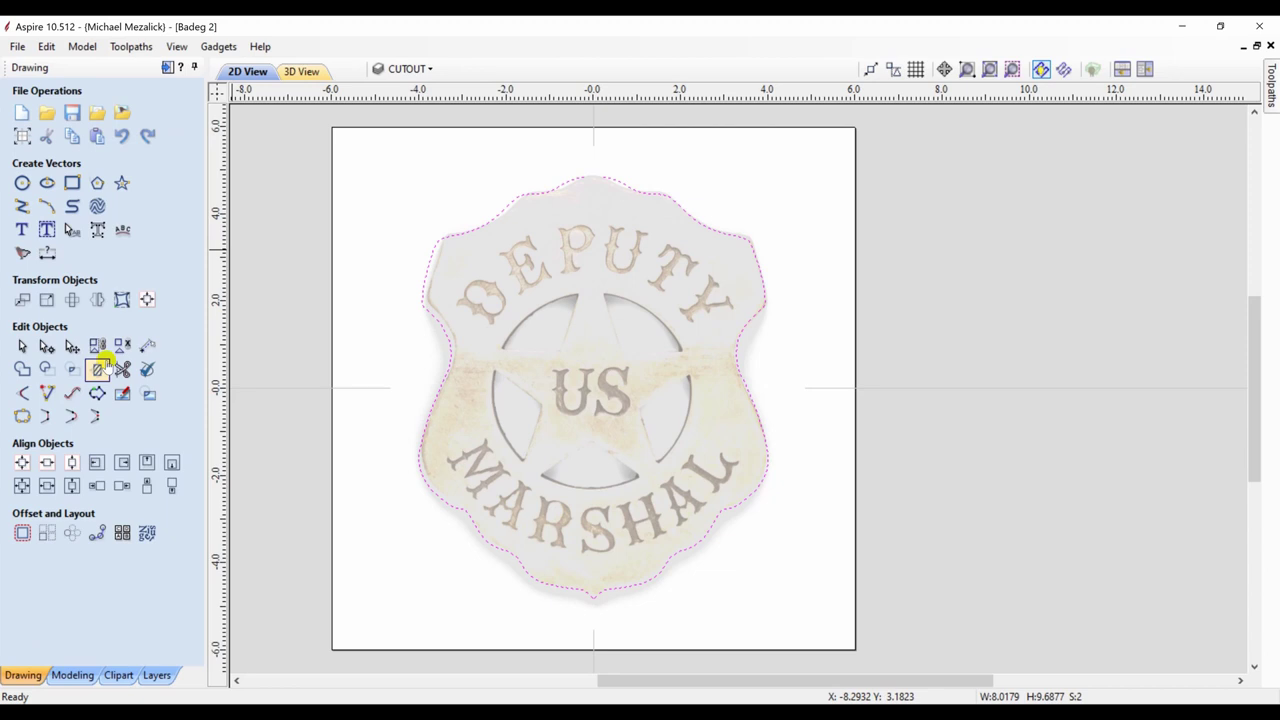
left_click(75, 418)
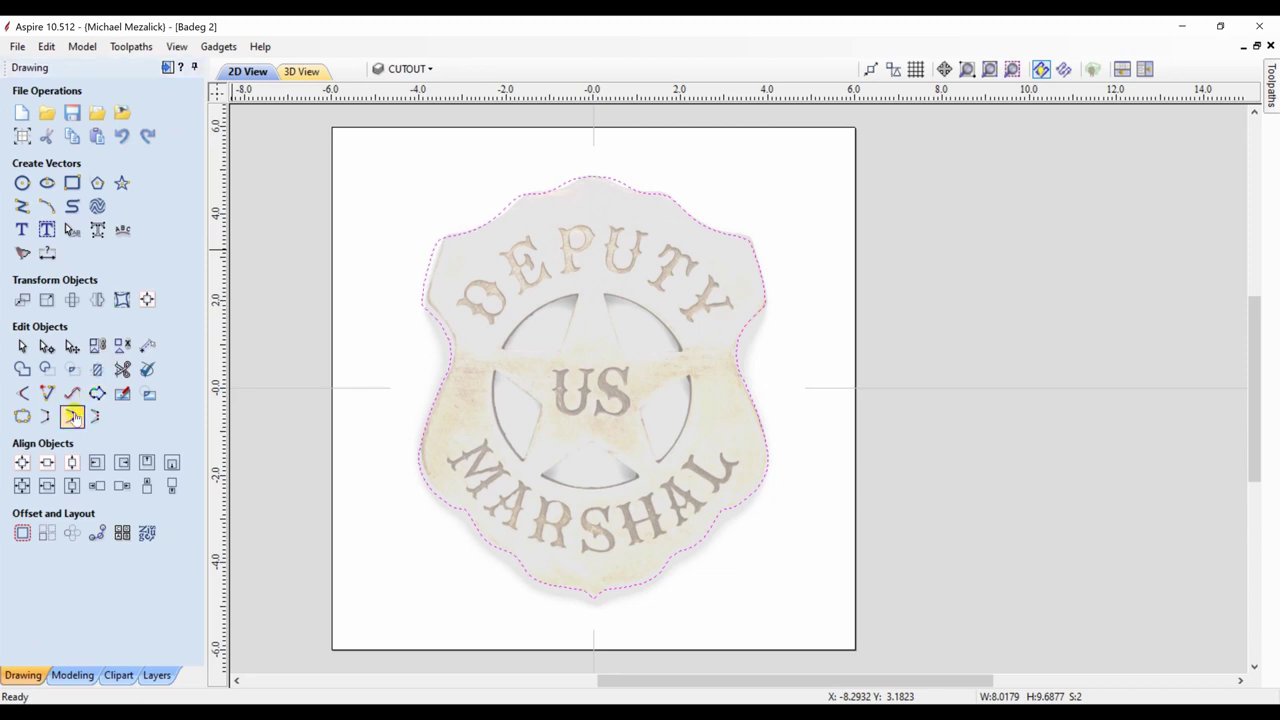
left_click(155, 675)
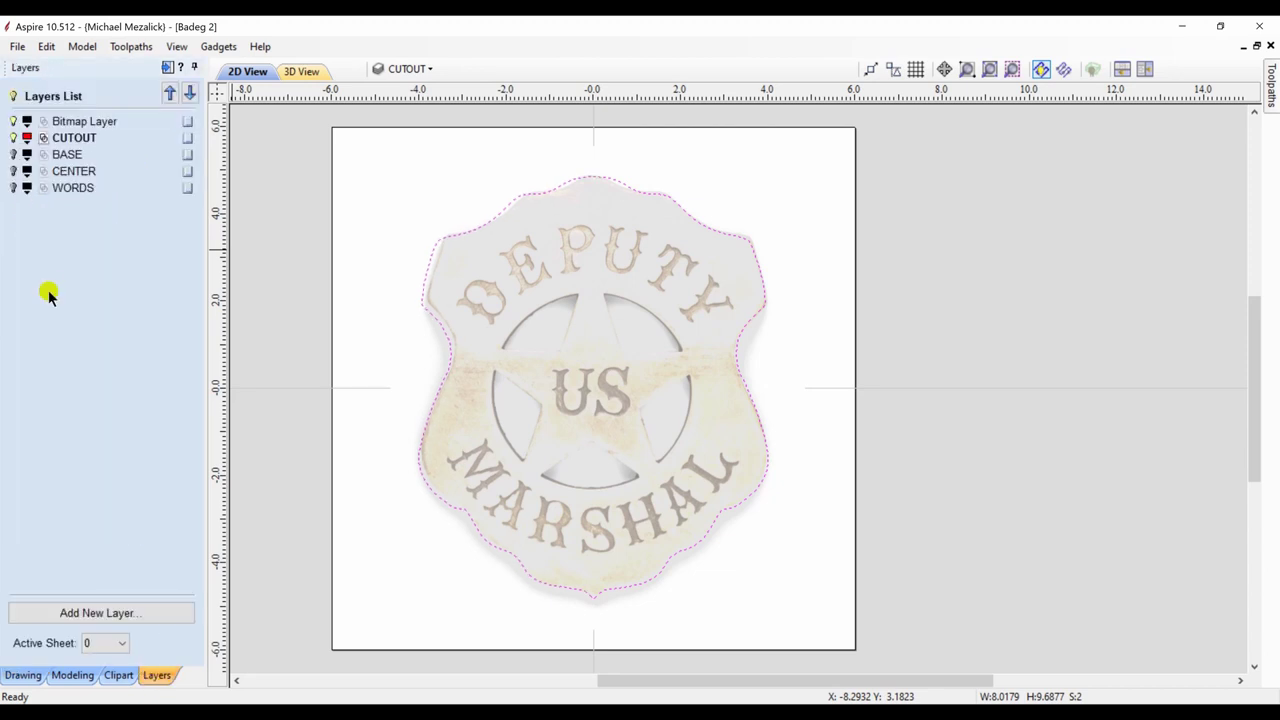
left_click(14, 121)
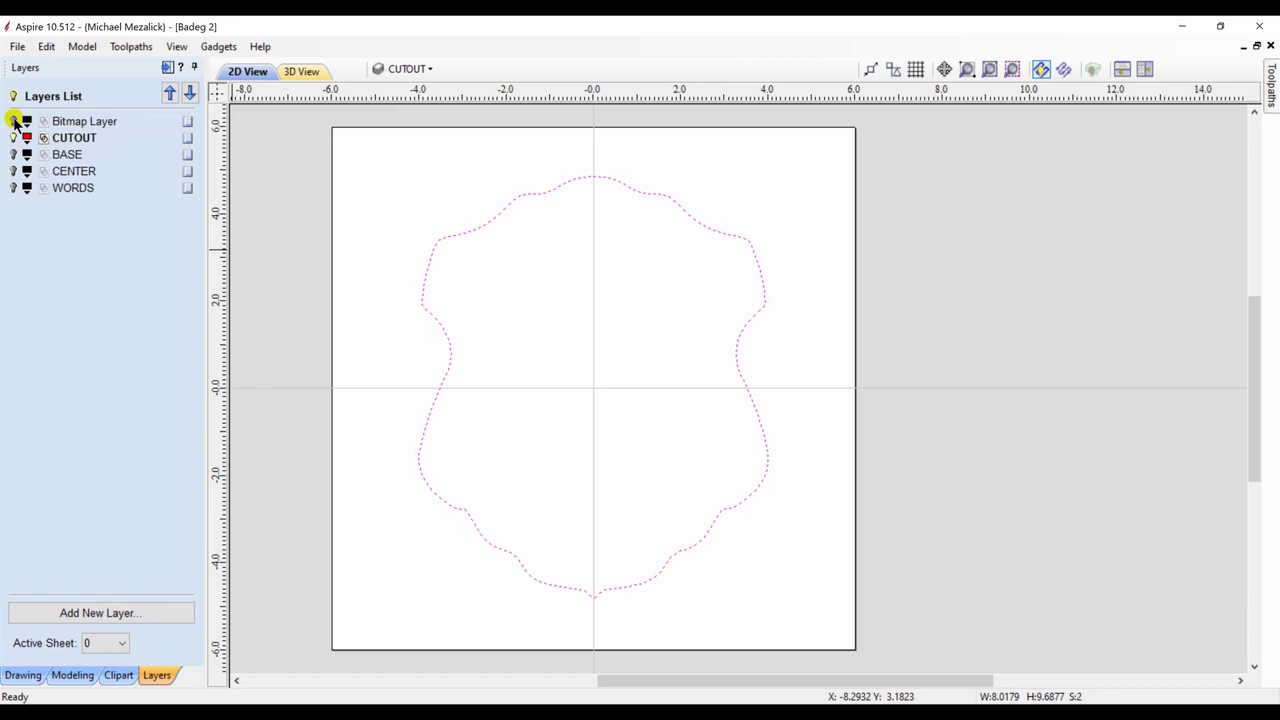
left_click(14, 121)
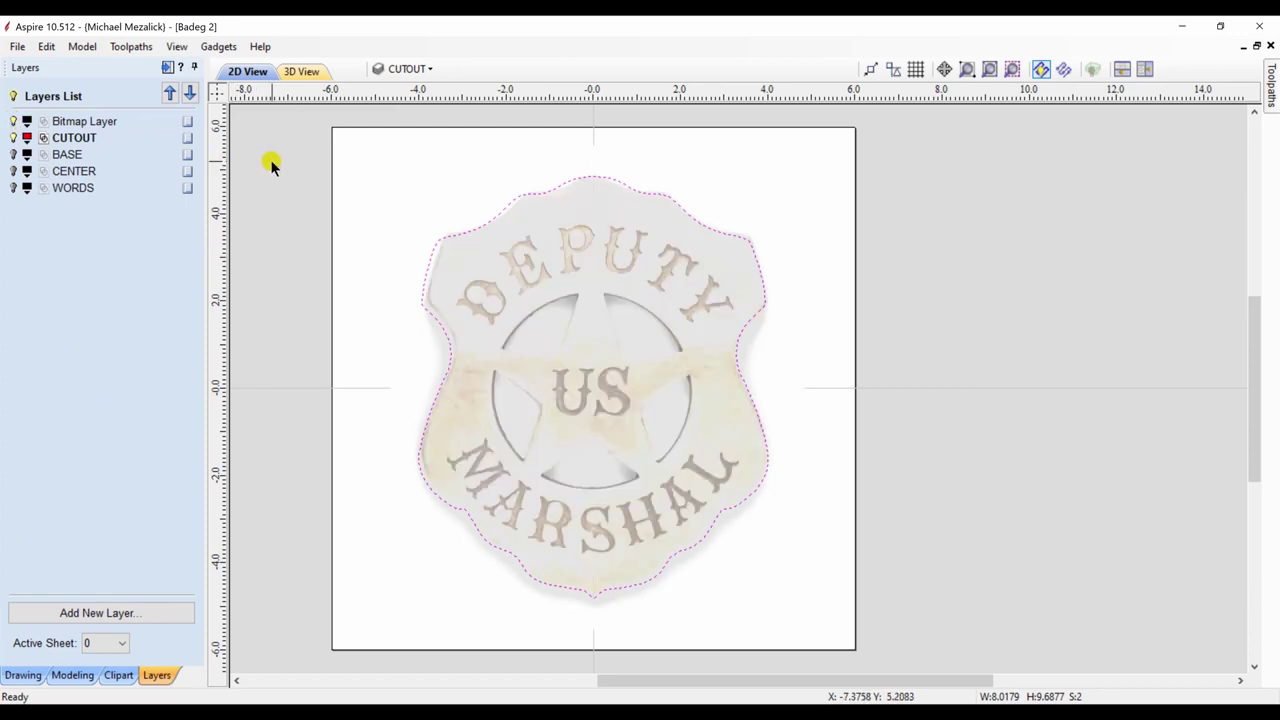
left_click(271, 163)
Step: Hide the bitmap layer, show the BASE layer and make it the active layer
left_click(14, 121)
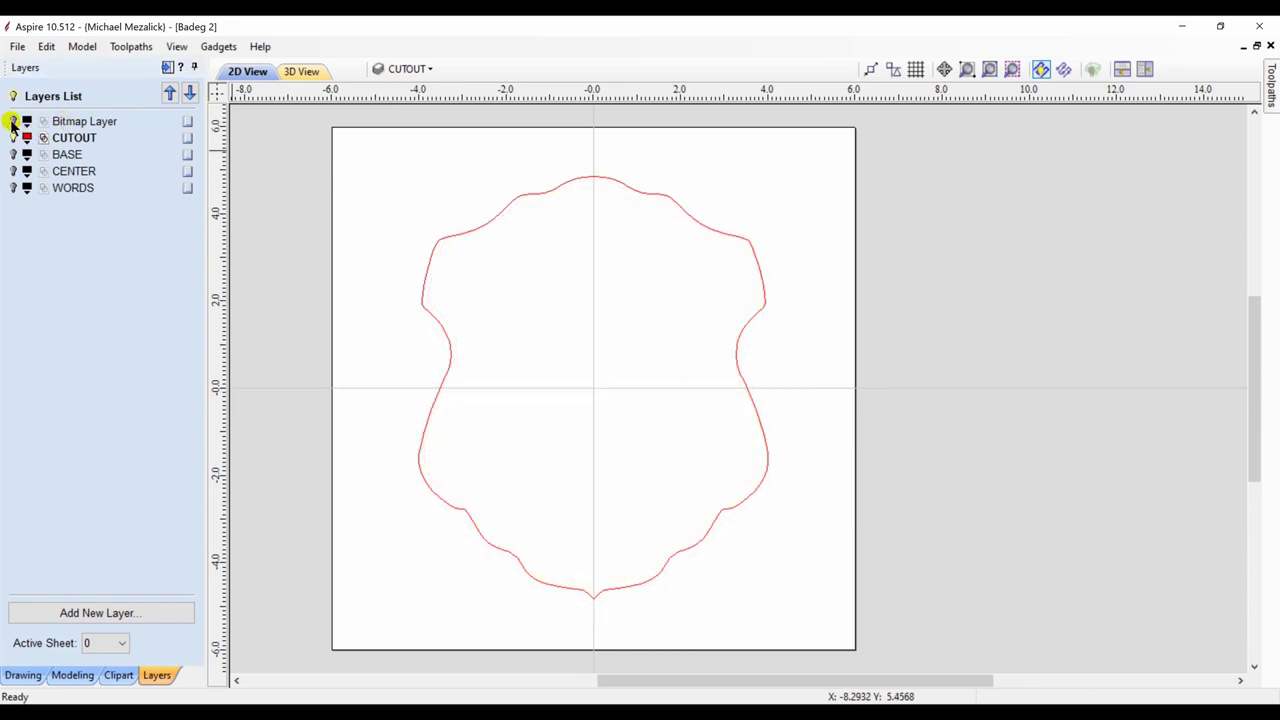
left_click(14, 154)
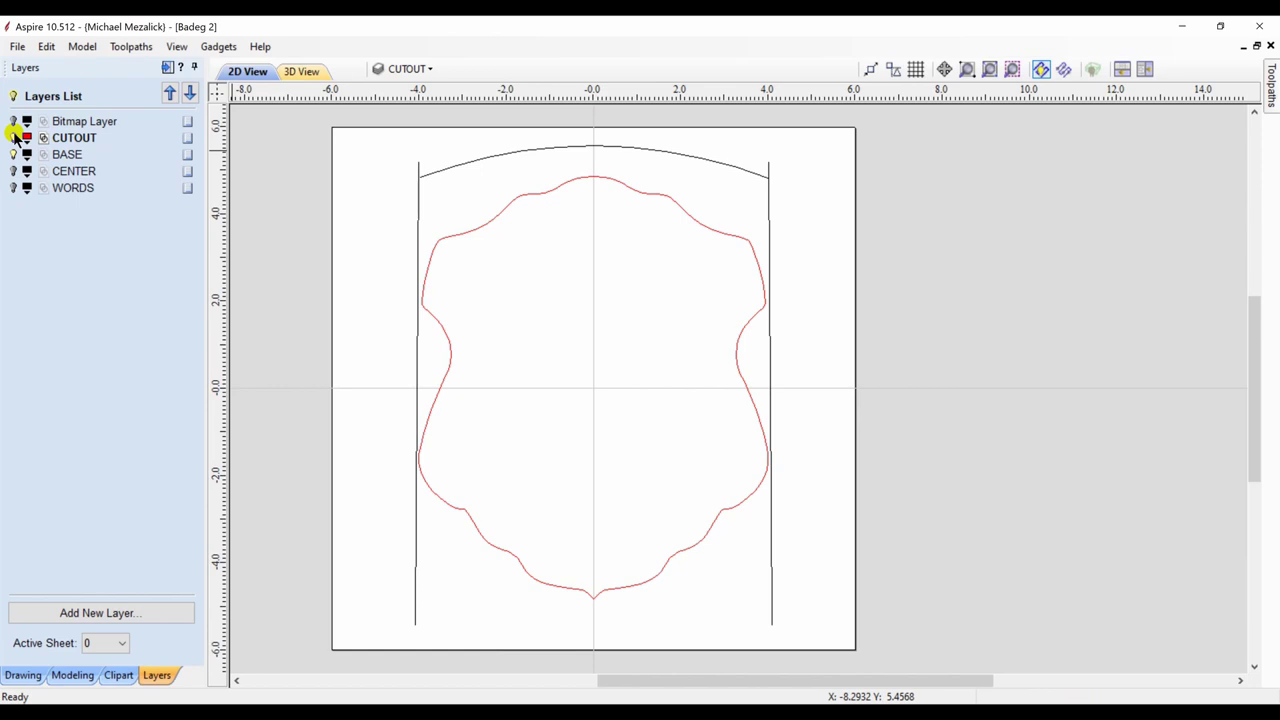
left_click(66, 155)
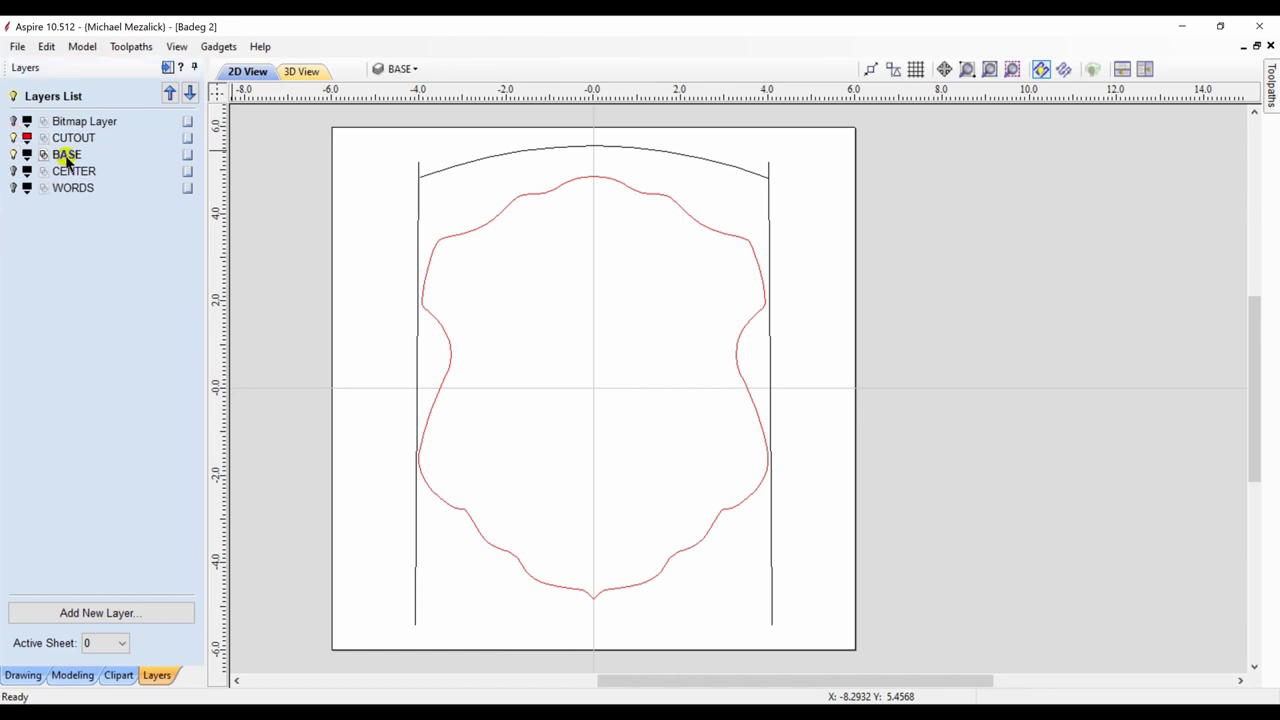
Step: Build a domed component with a Two Rail Sweep, using the two vertical lines as rails and the arc as cross section
left_click(417, 200)
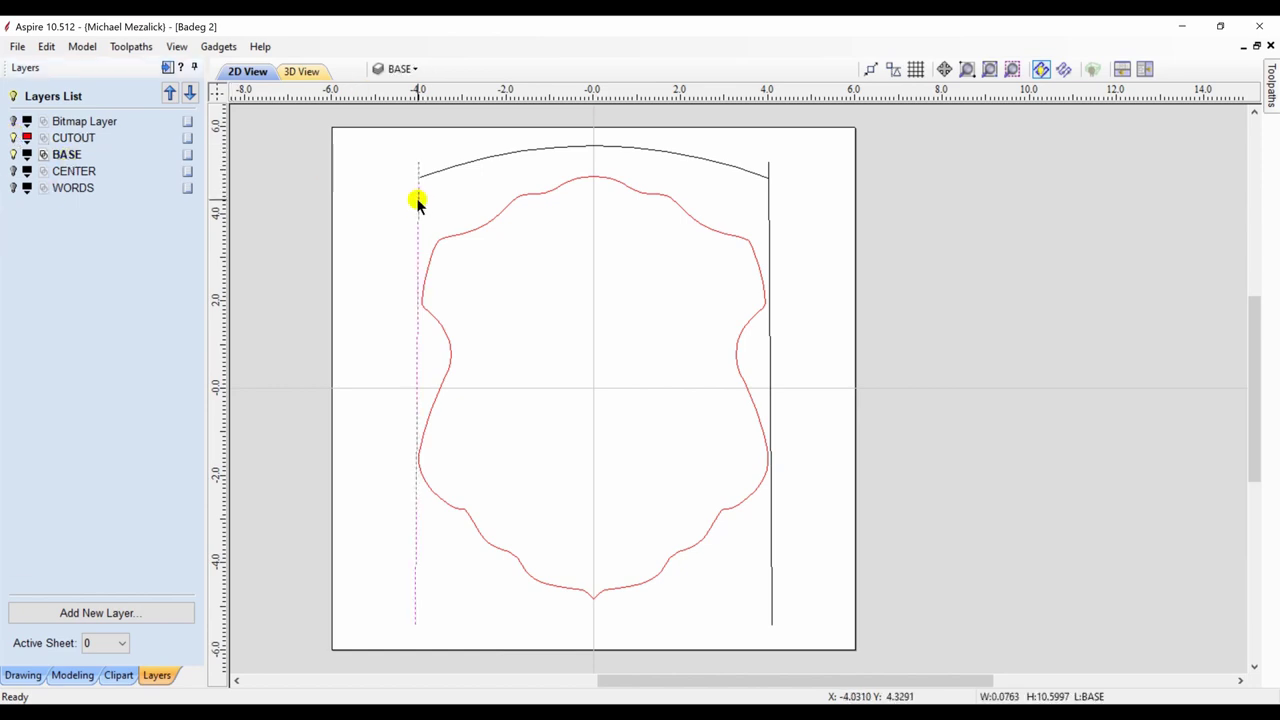
left_click(768, 210, "shift")
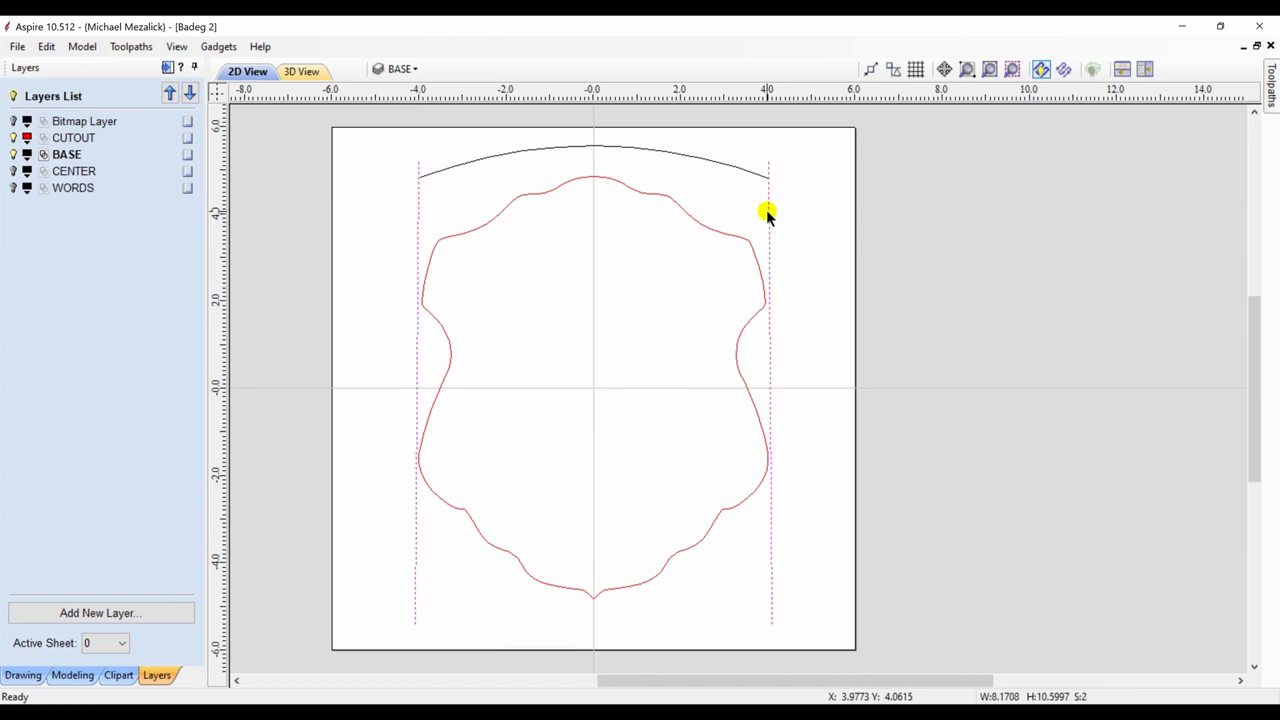
left_click(72, 676)
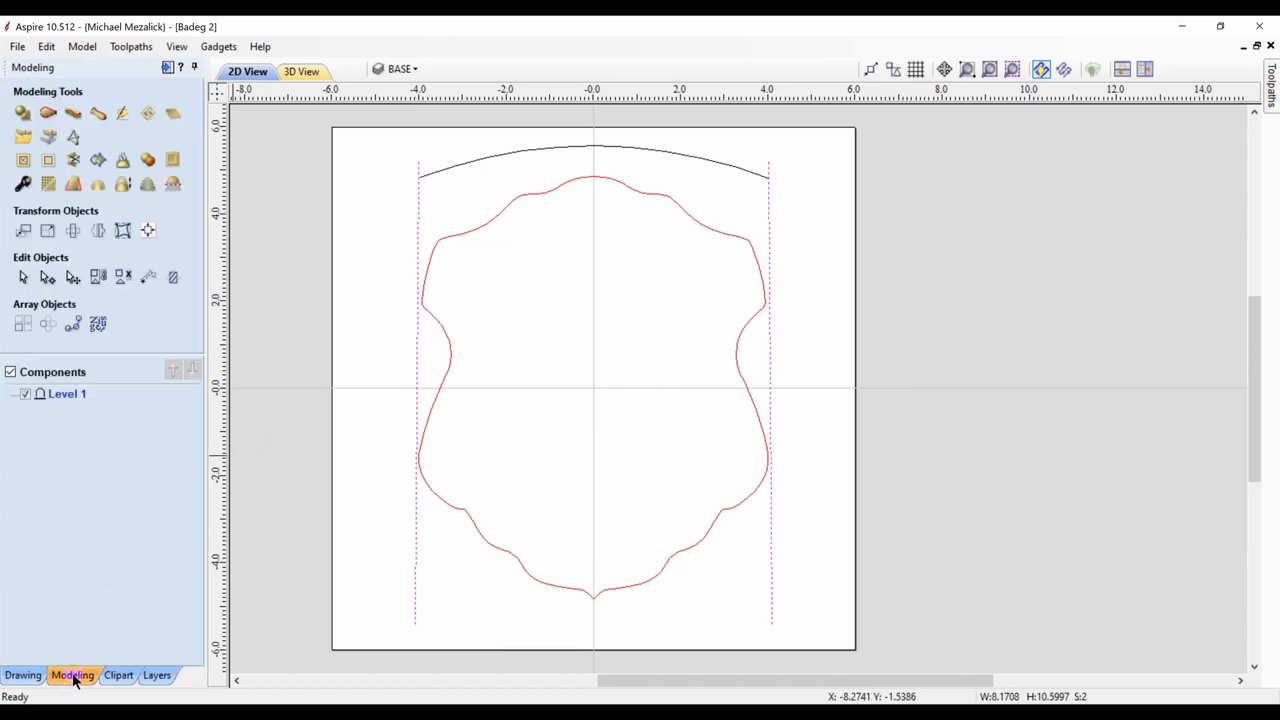
left_click(48, 113)
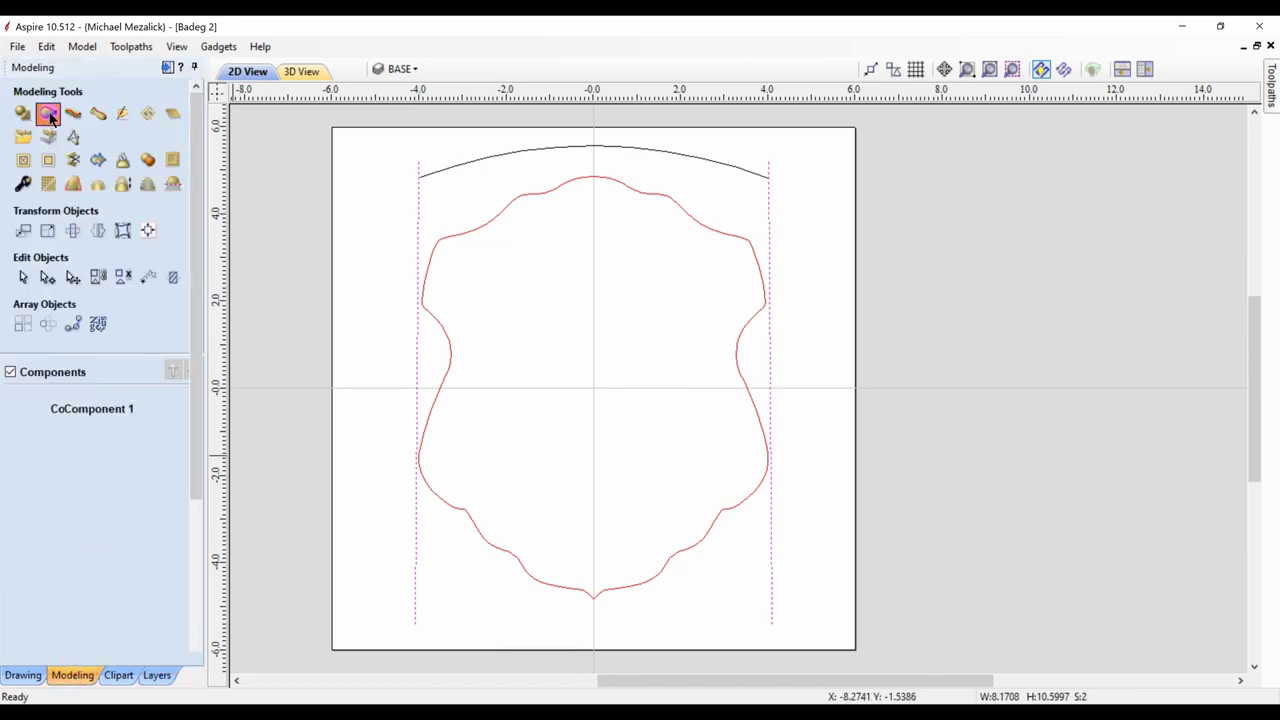
left_click(112, 151)
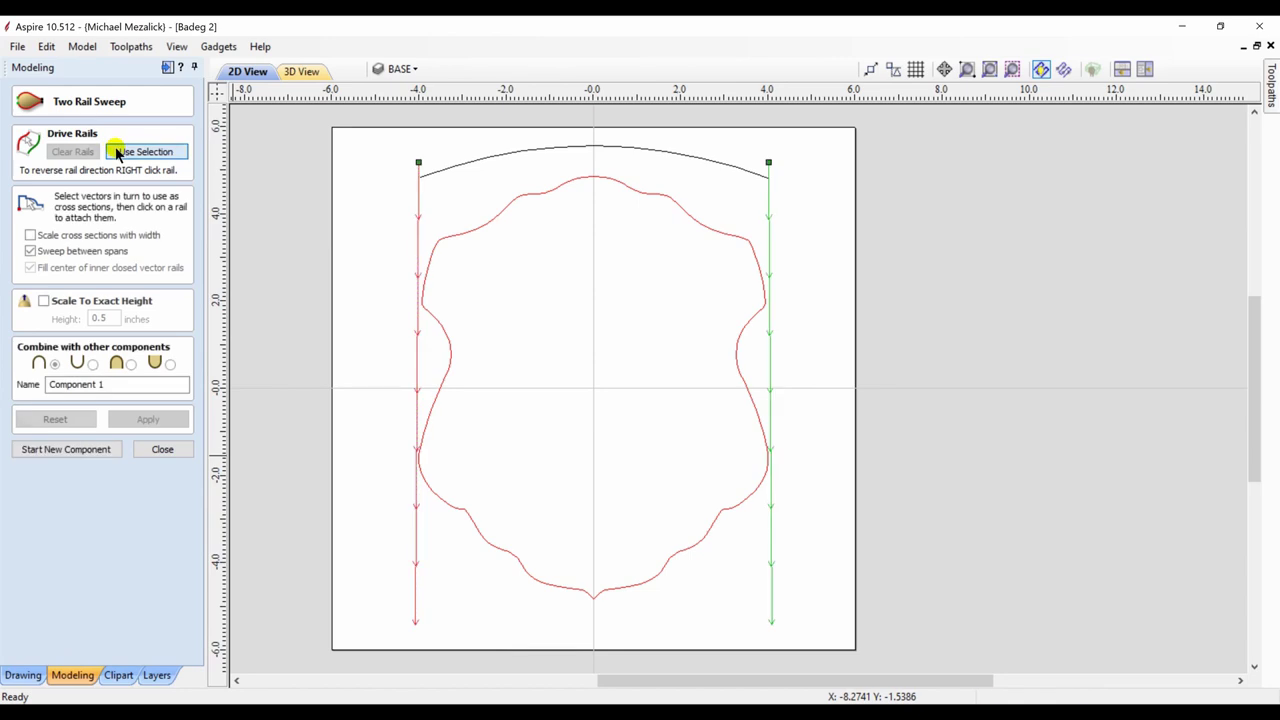
left_click(452, 167)
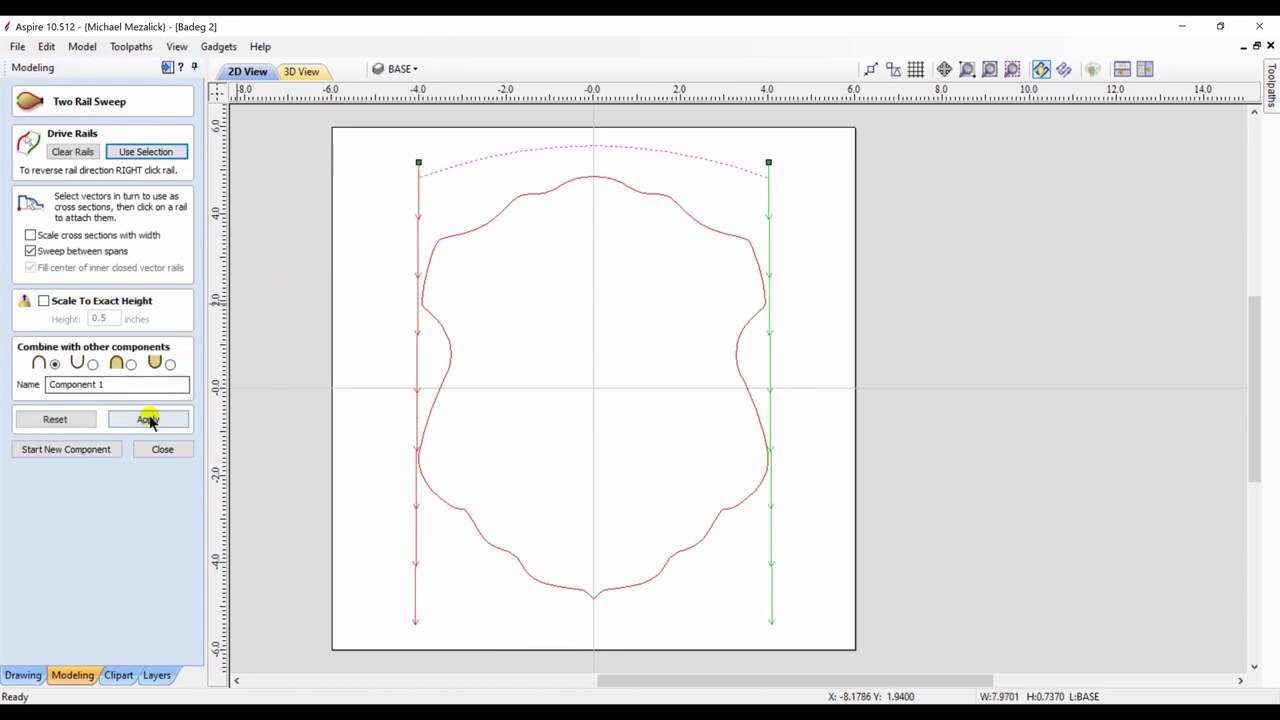
left_click(148, 419)
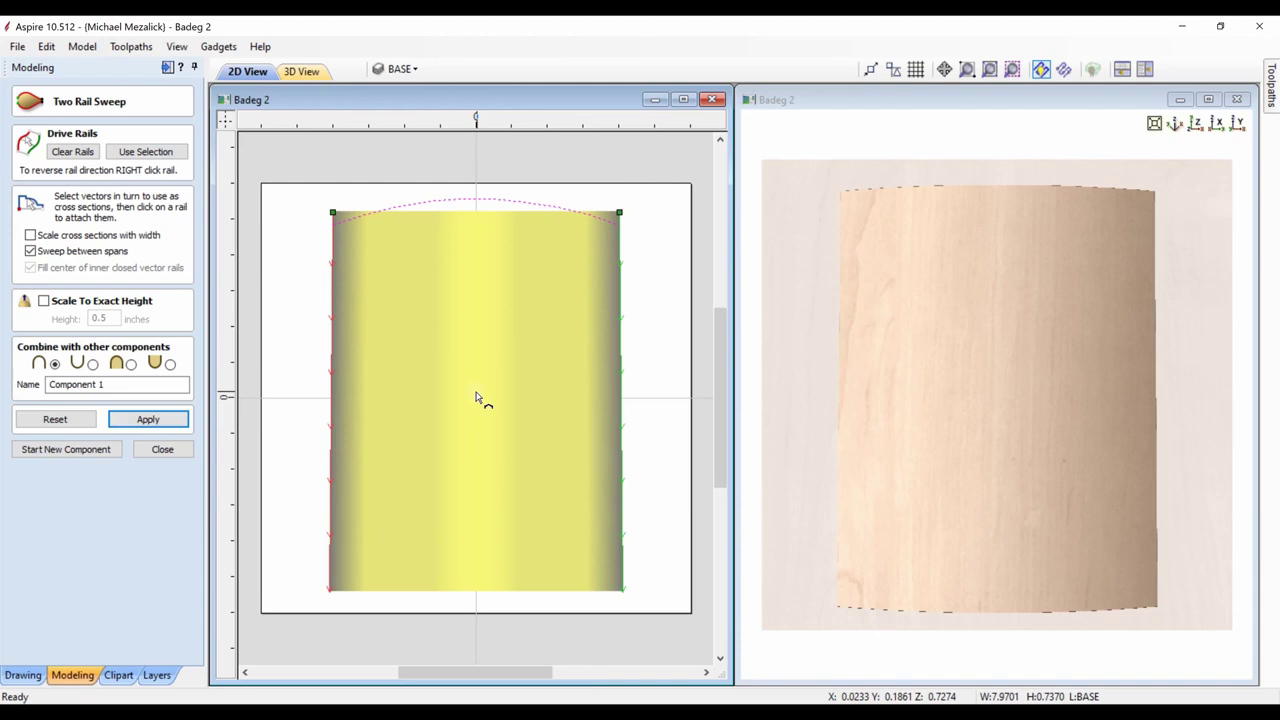
left_click_drag(1005, 590, 1137, 182)
left_click(1196, 124)
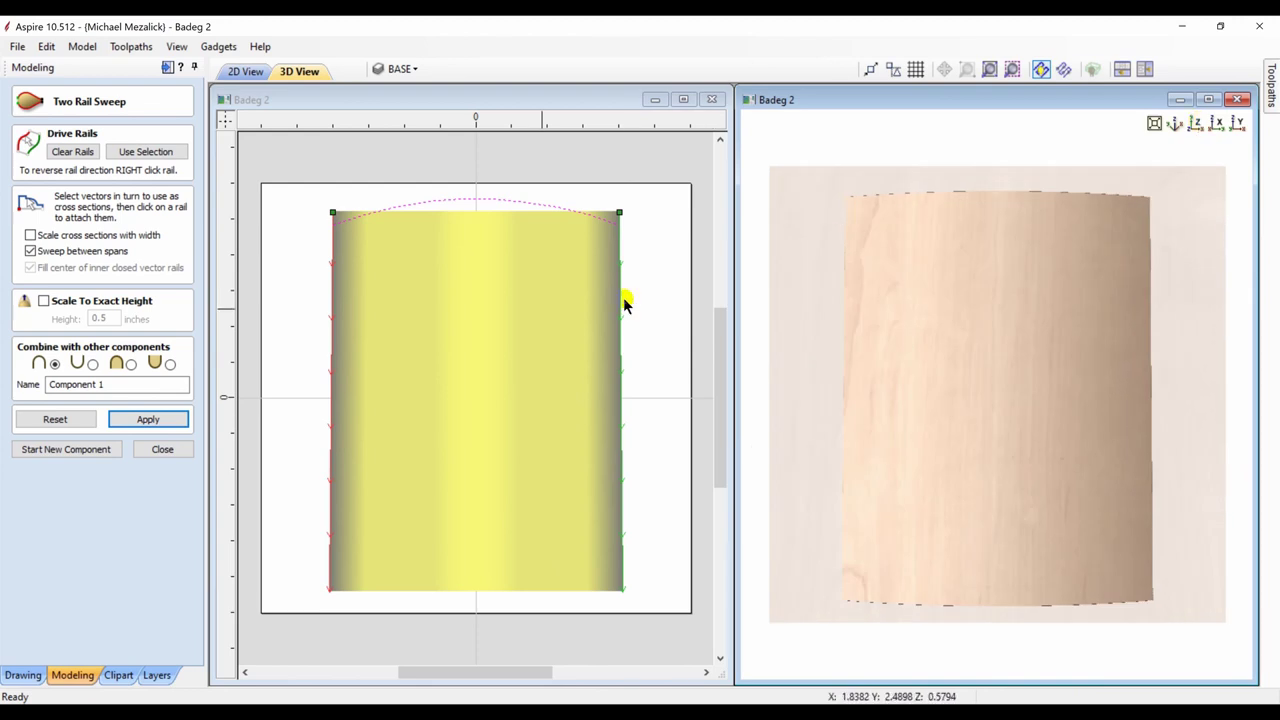
Step: Name the swept component BASE, apply it and finish the sweep
left_click_drag(128, 384, 12, 376)
type("BASE")
left_click(122, 420)
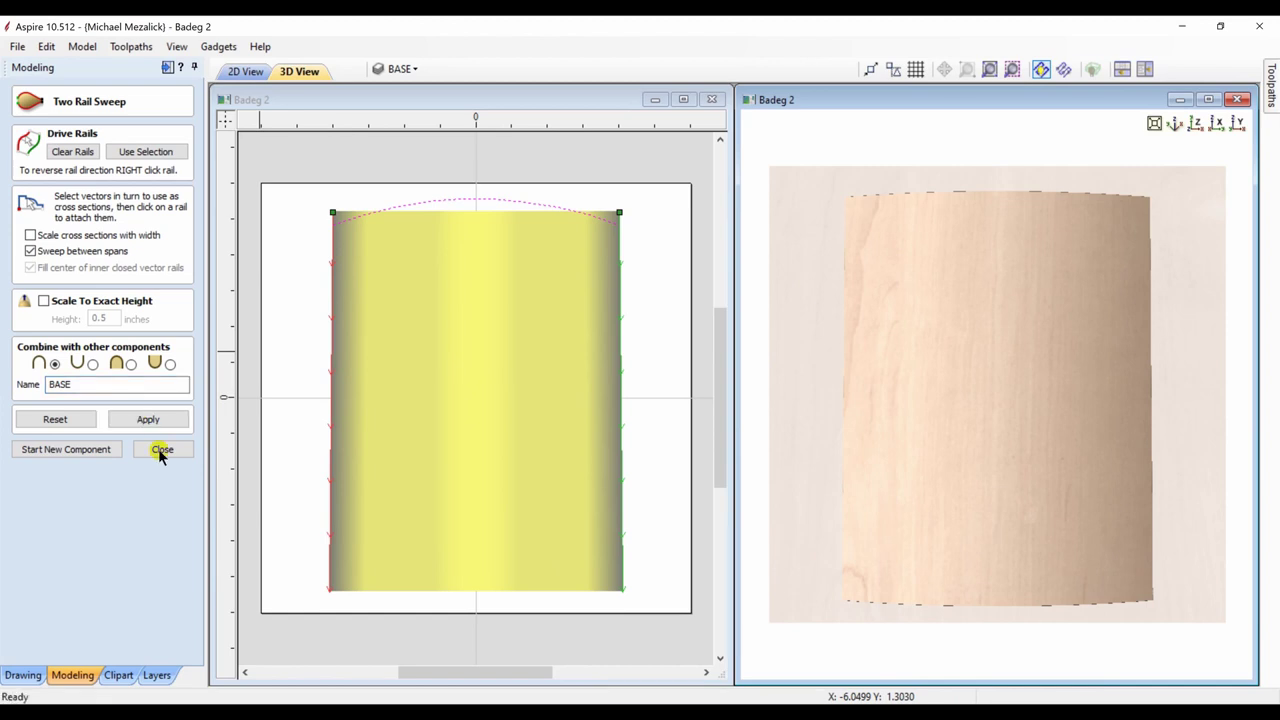
left_click(160, 450)
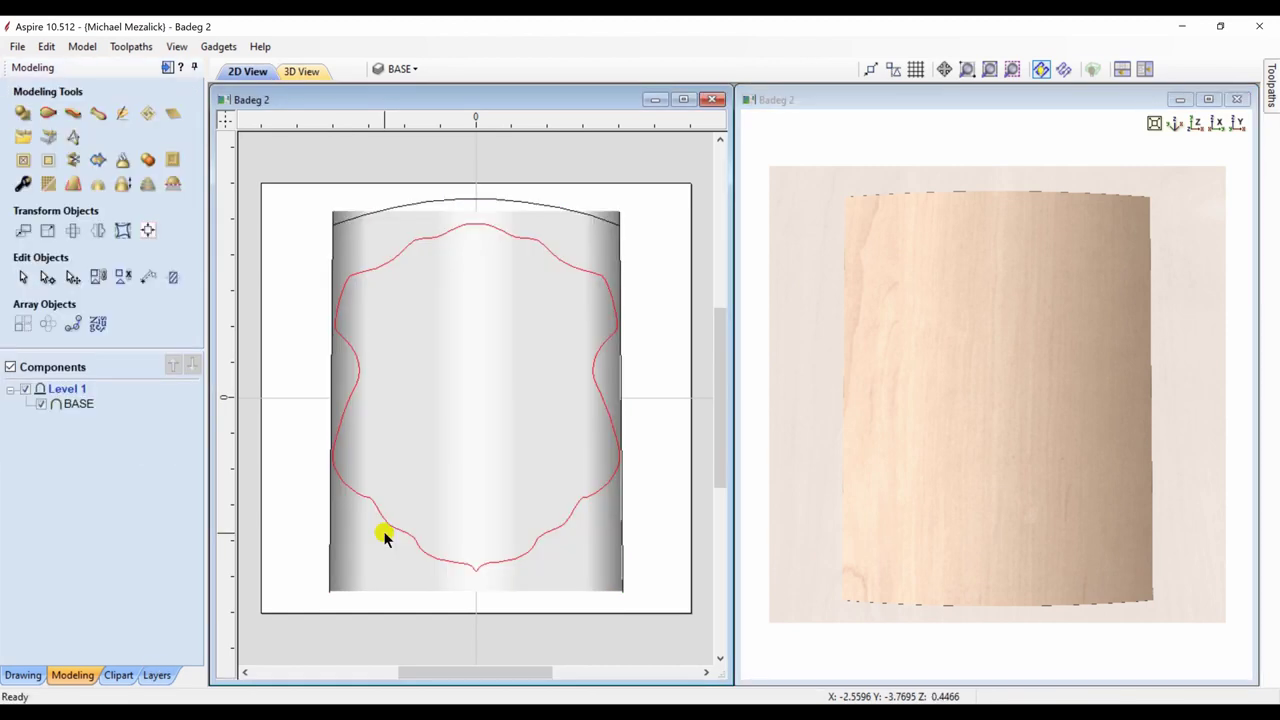
Step: Clear the part of the BASE component that lies outside the badge outline
left_click(409, 533)
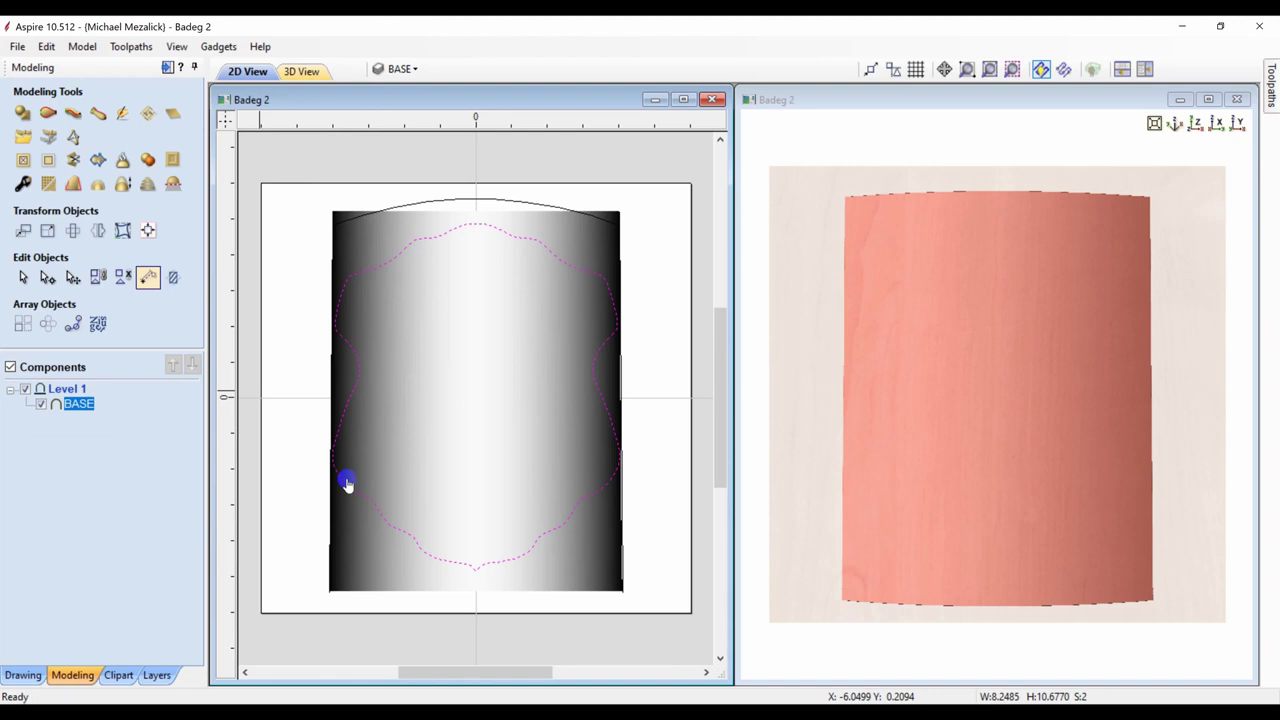
left_click(48, 161)
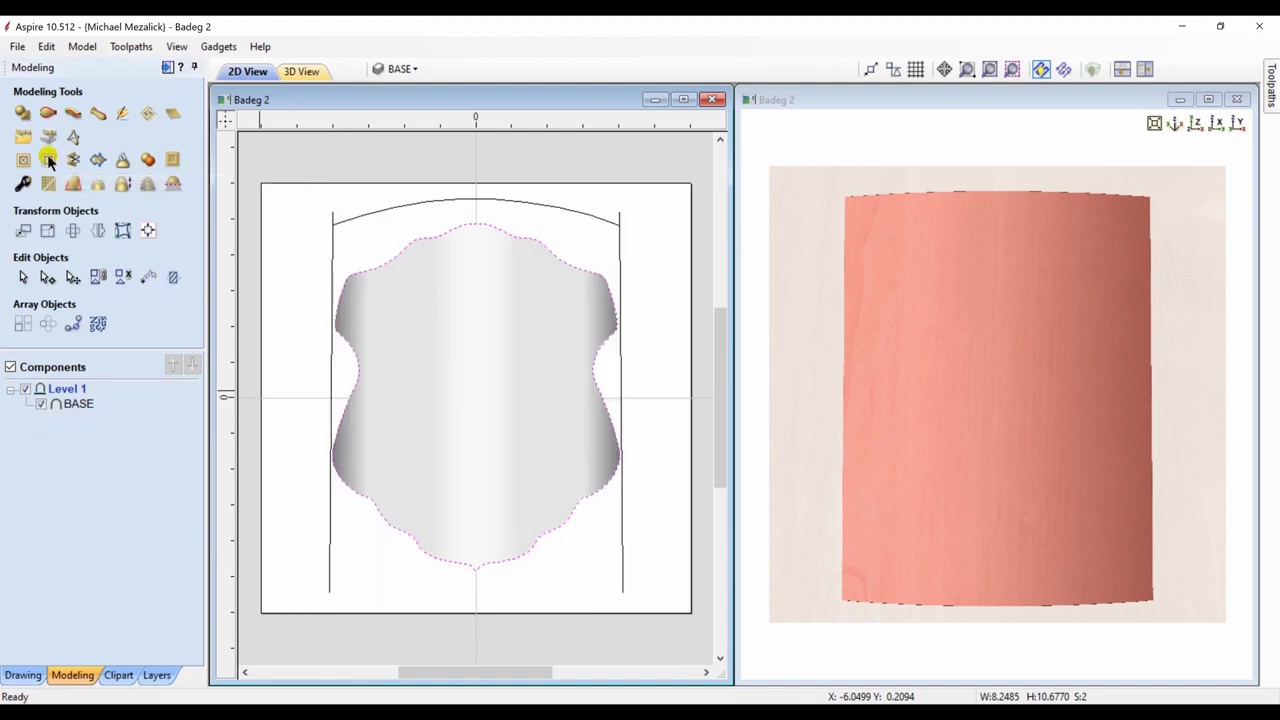
left_click(48, 161)
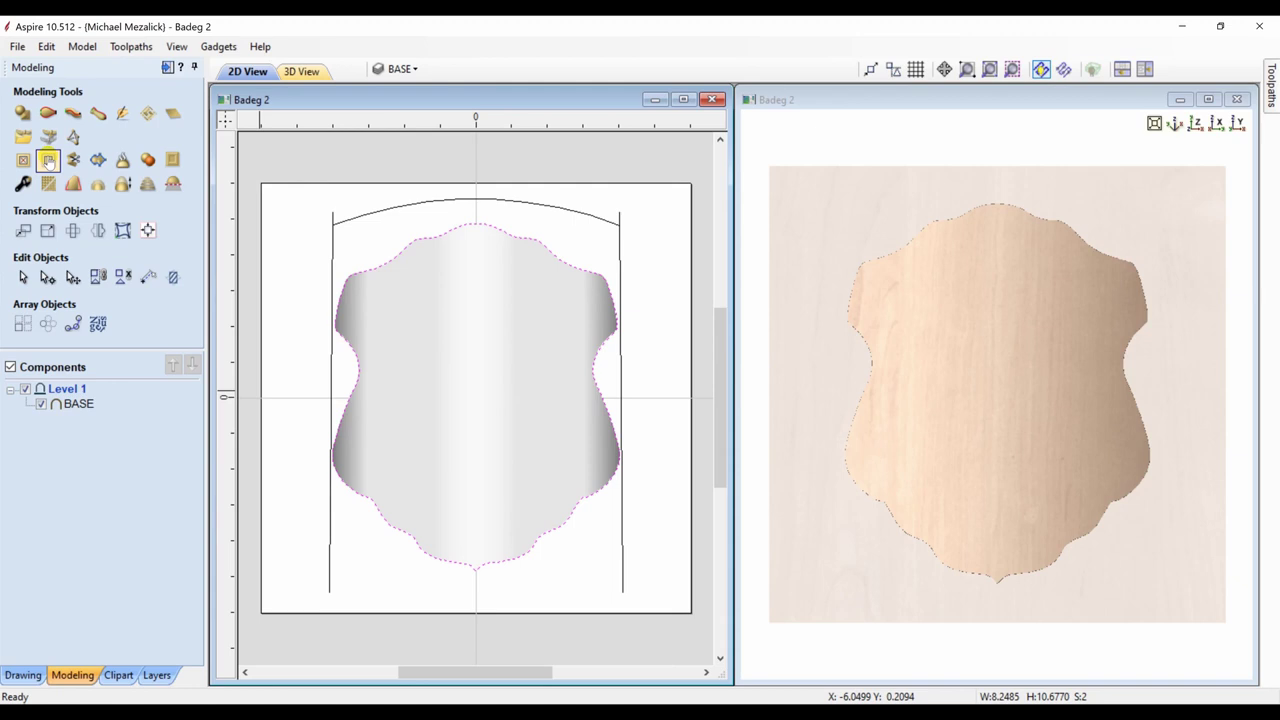
Step: Hide the BASE and CUTOUT layers, make CENTER visible and active, and show the bitmap layer behind it
left_click(153, 677)
left_click(12, 154)
left_click(13, 137)
left_click(13, 171)
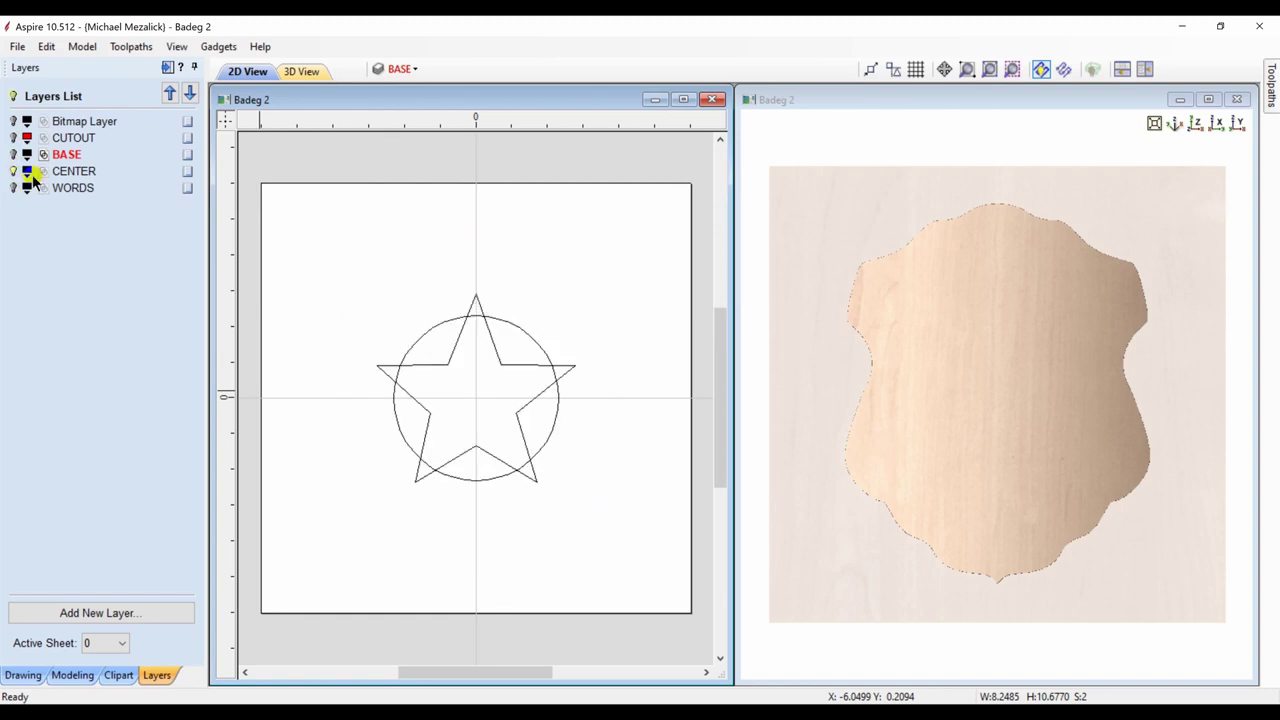
left_click(72, 174)
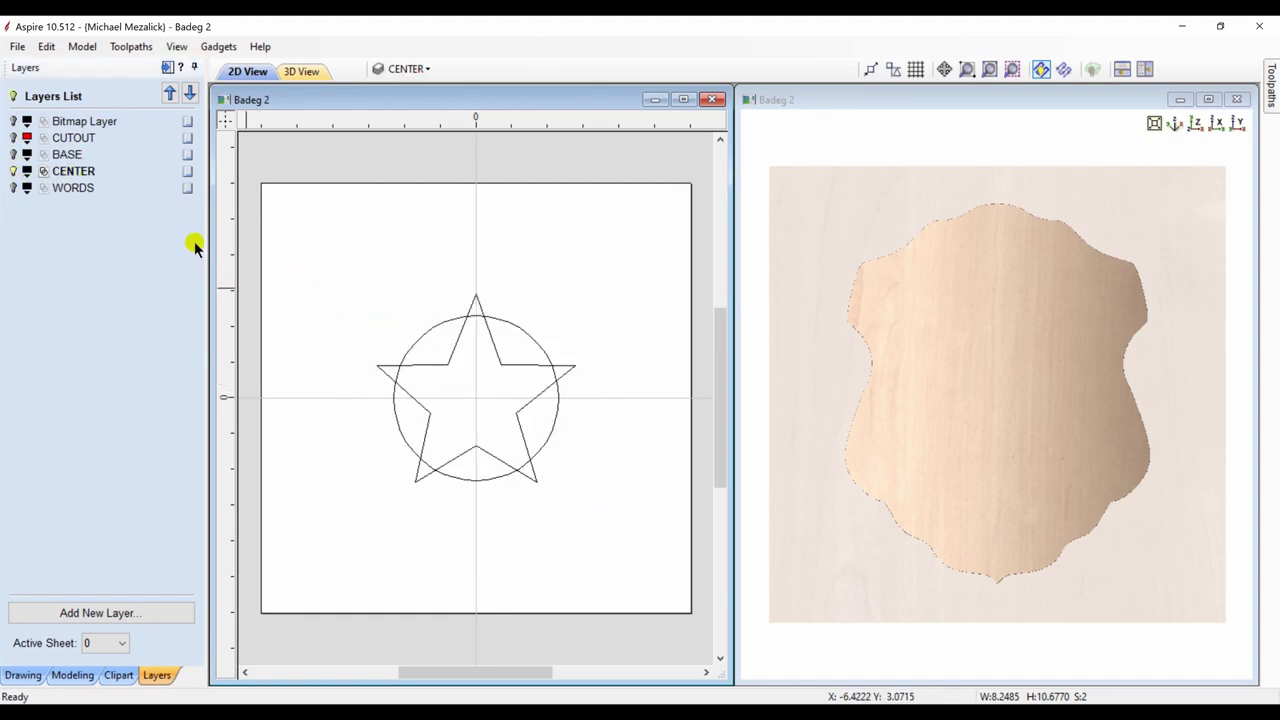
left_click(13, 121)
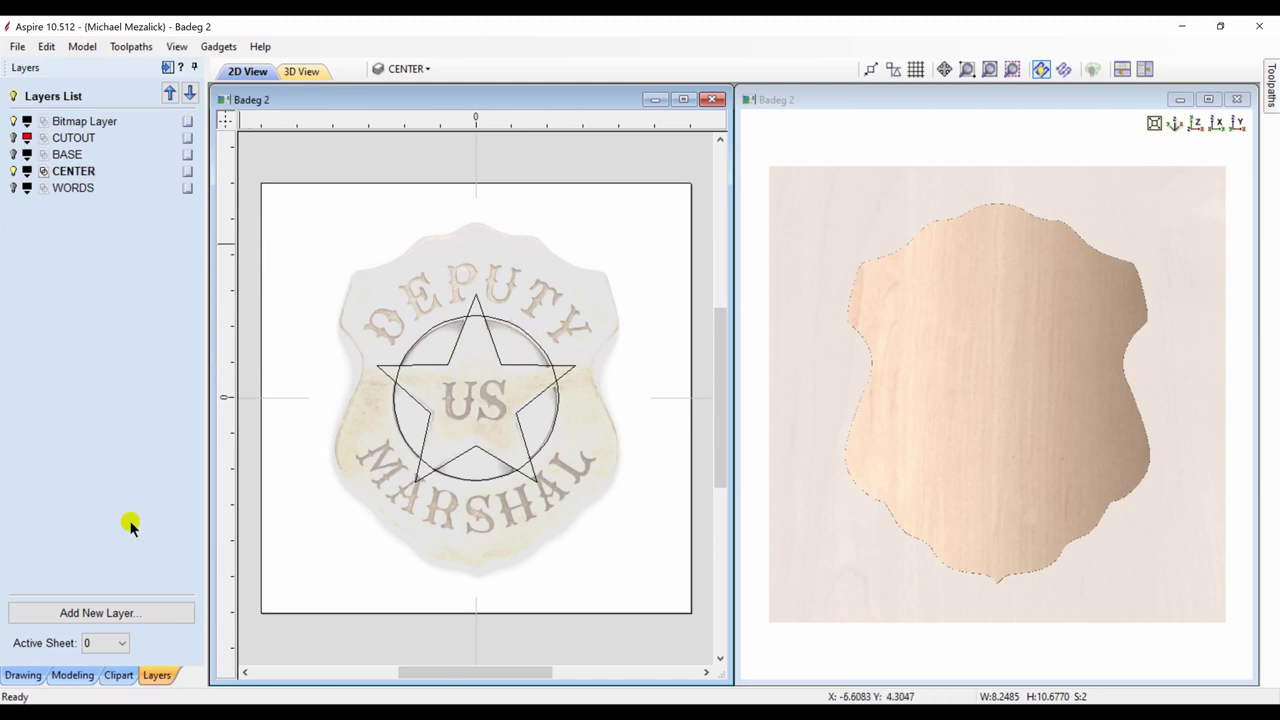
Step: Trim the star tips outside the circle and the circle arcs inside the star, leaving the five openings between the star's points
left_click(25, 675)
left_click(123, 368)
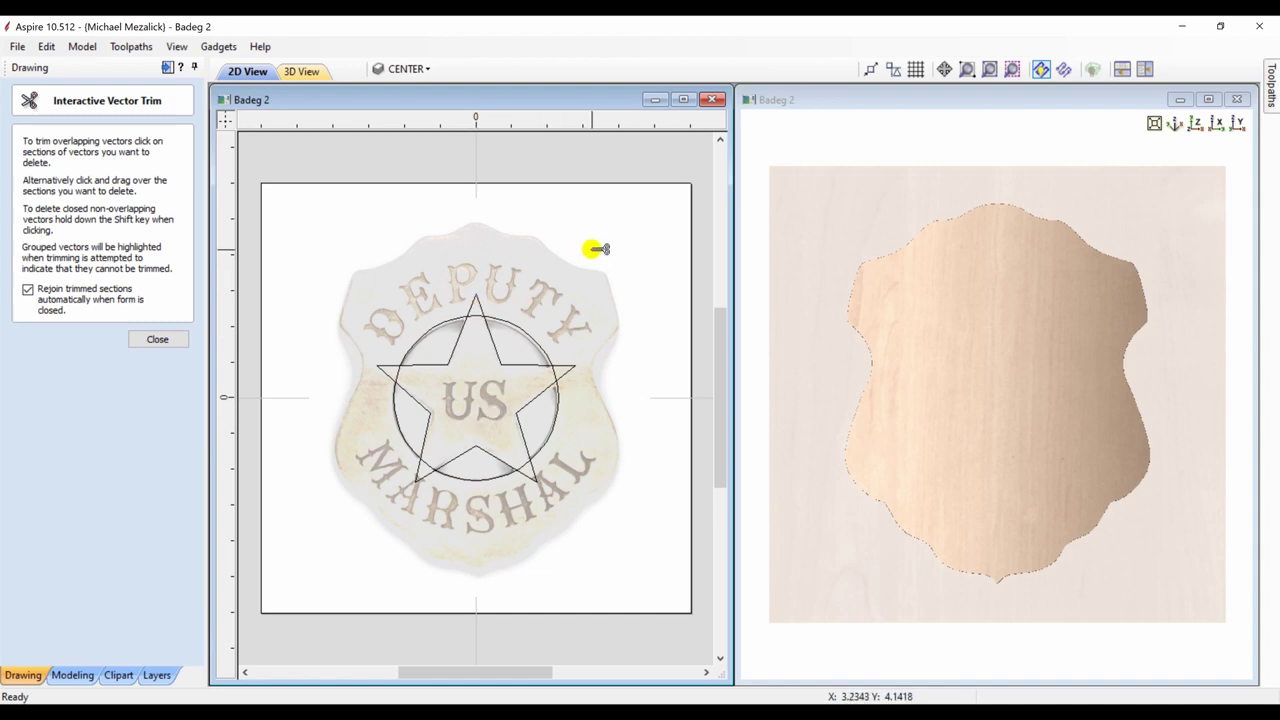
left_click(682, 100)
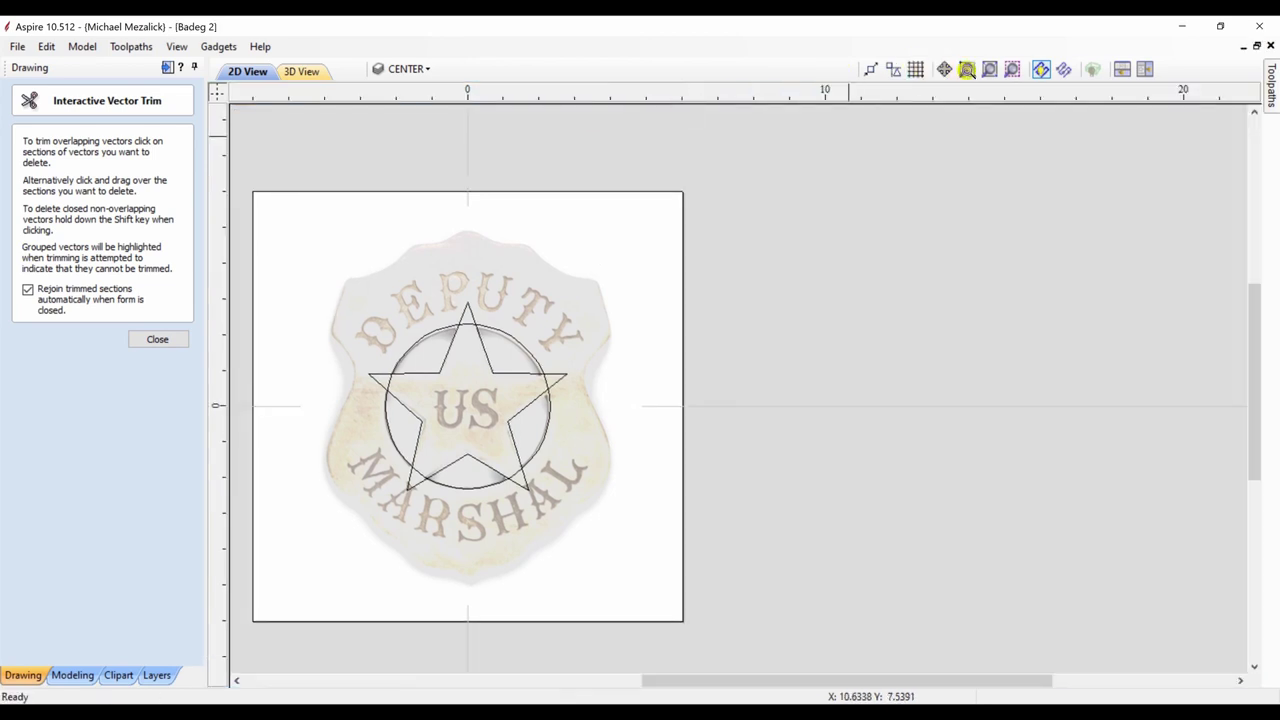
scroll(470, 375, "up", 3)
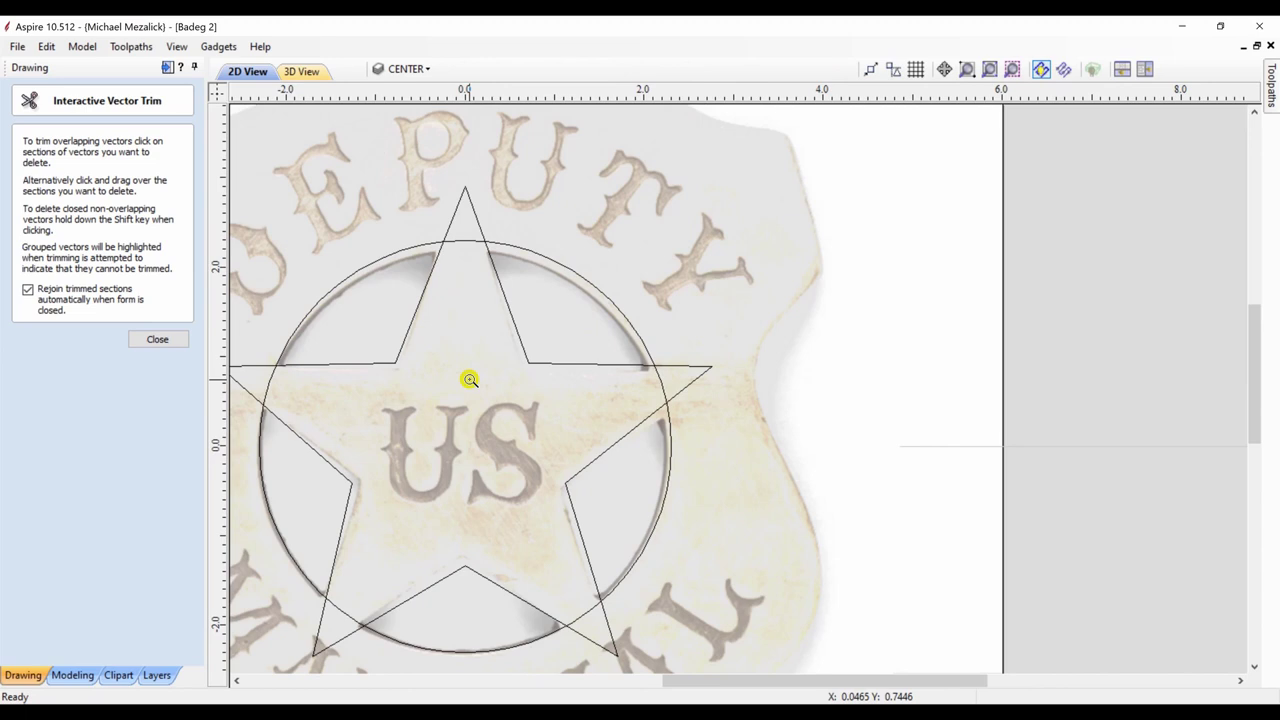
left_click_drag(737, 680, 695, 690)
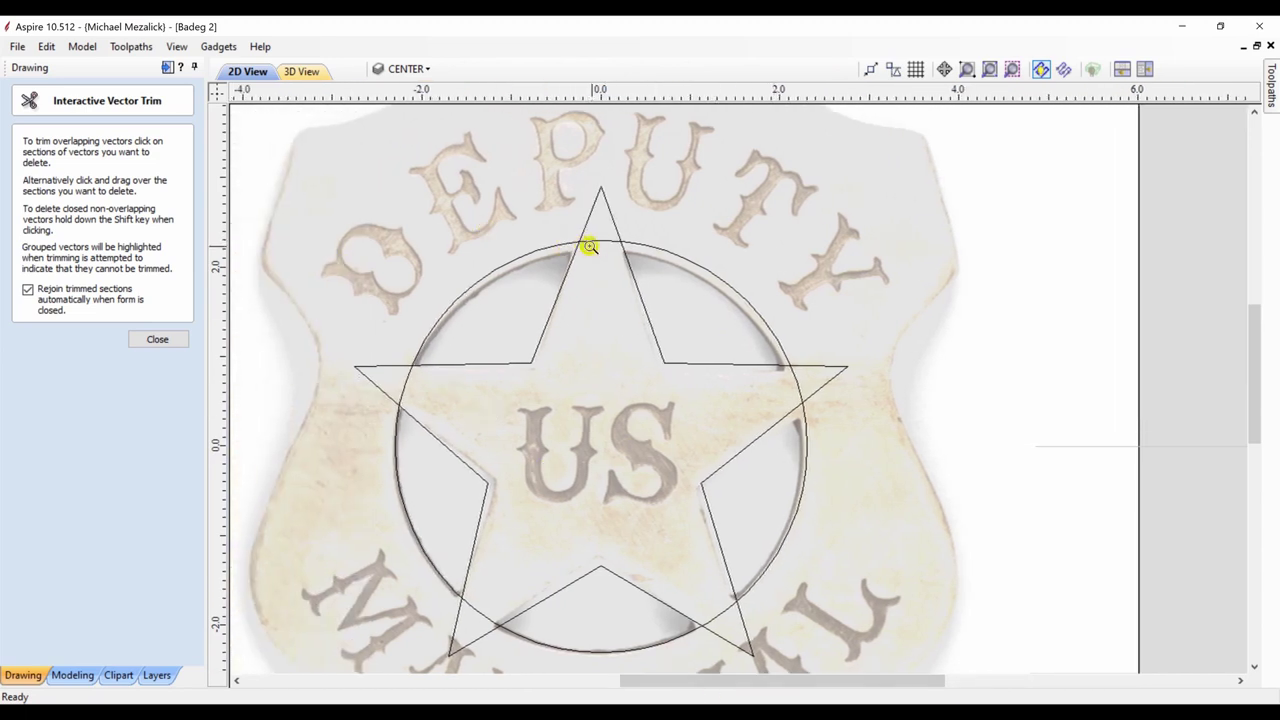
left_click(967, 69)
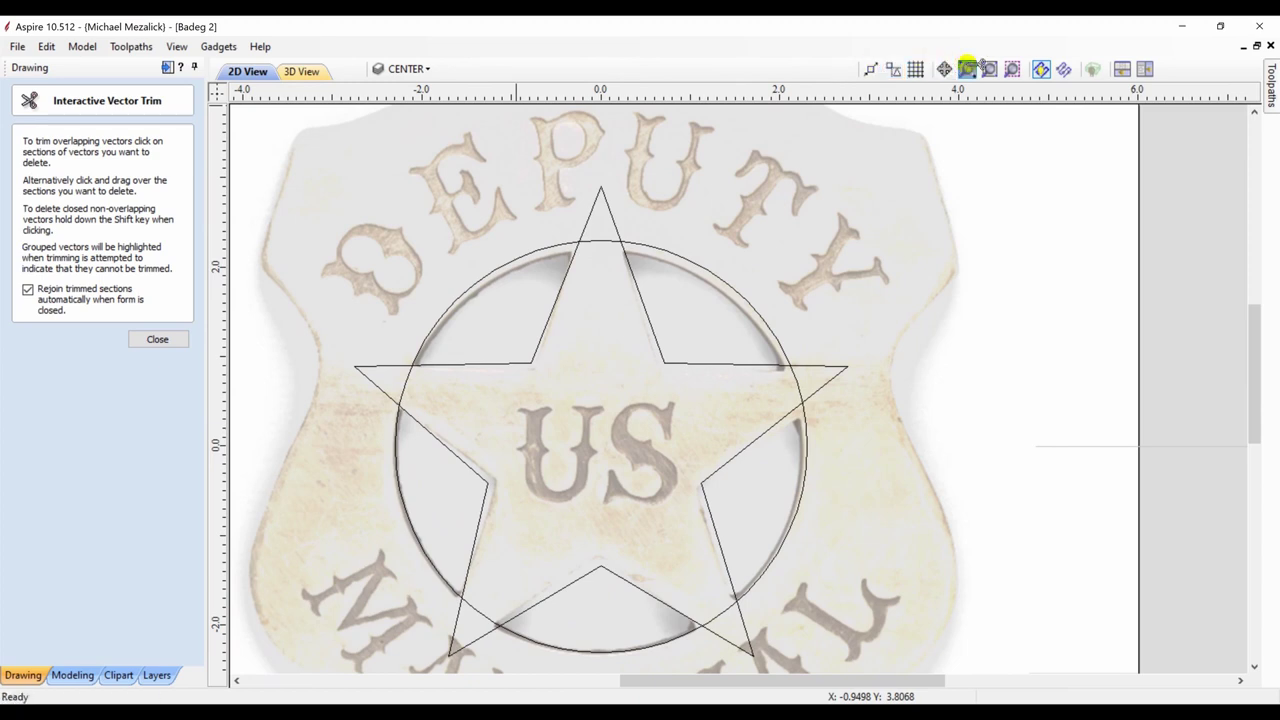
left_click(601, 242)
left_click(592, 221)
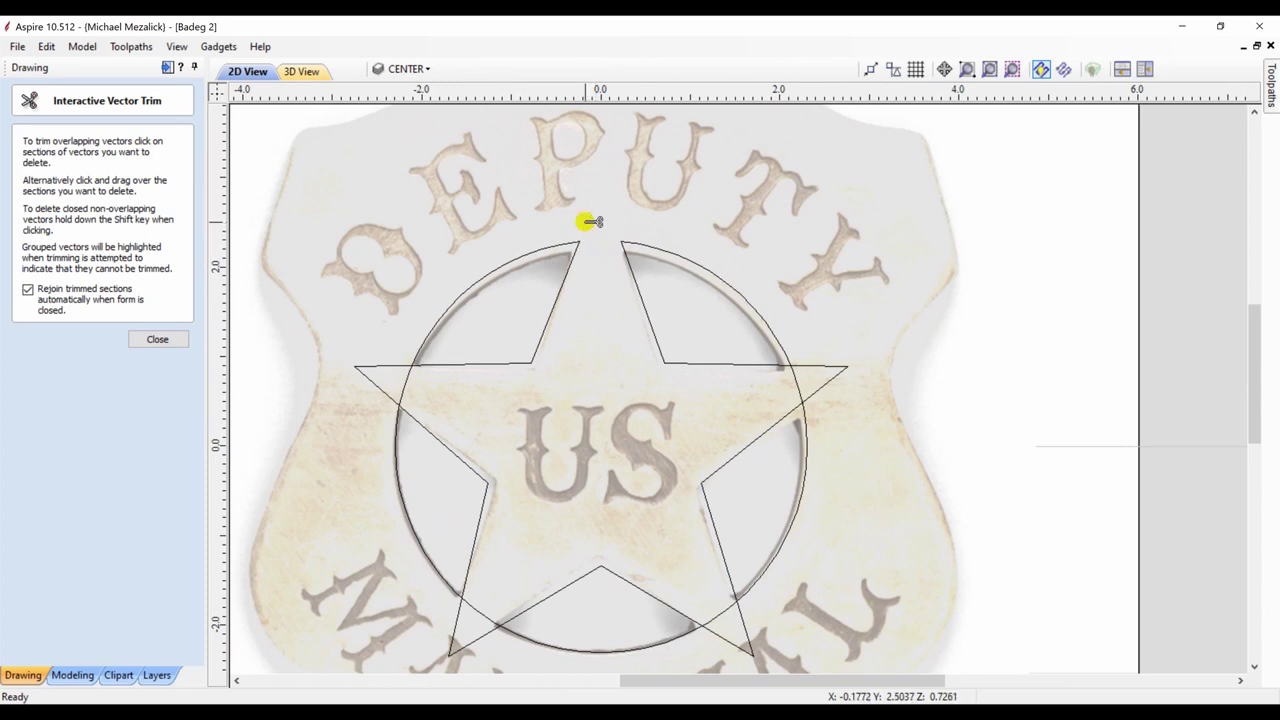
left_click(394, 372)
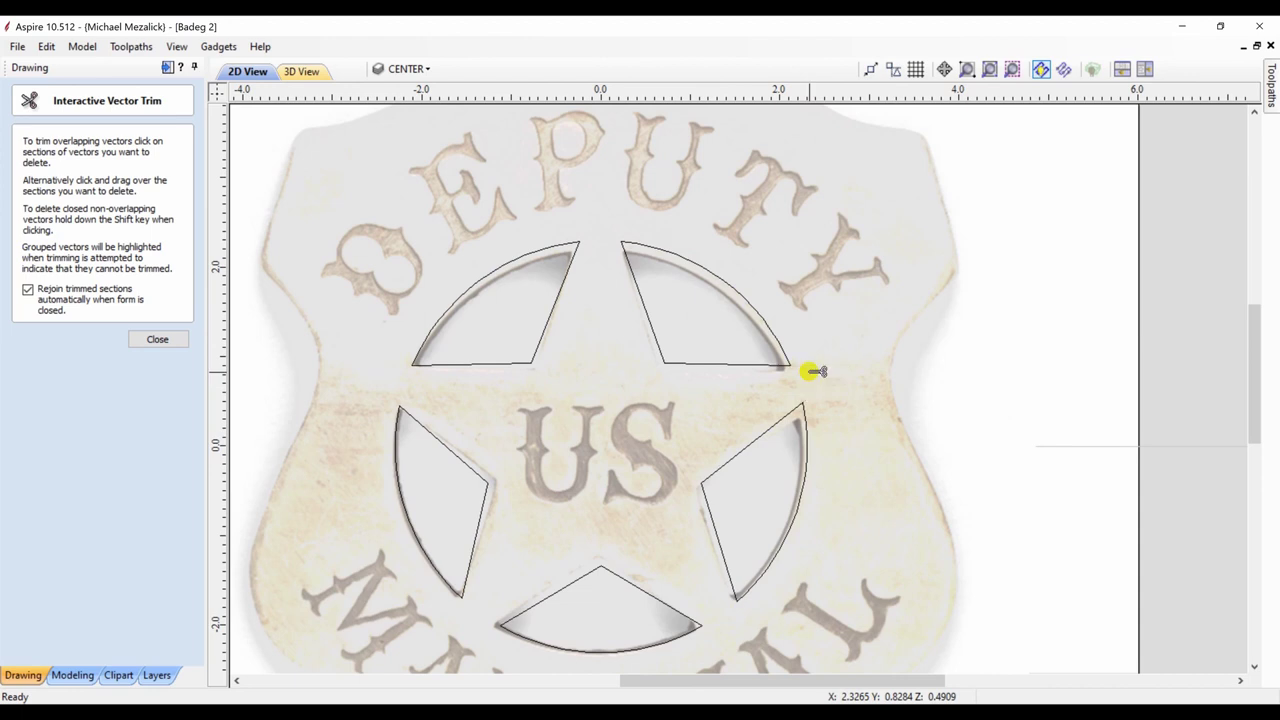
Step: Finish the vector trim, rejoining the cut sections, select all five star openings and show the 2D and 3D views side by side
left_click(157, 339)
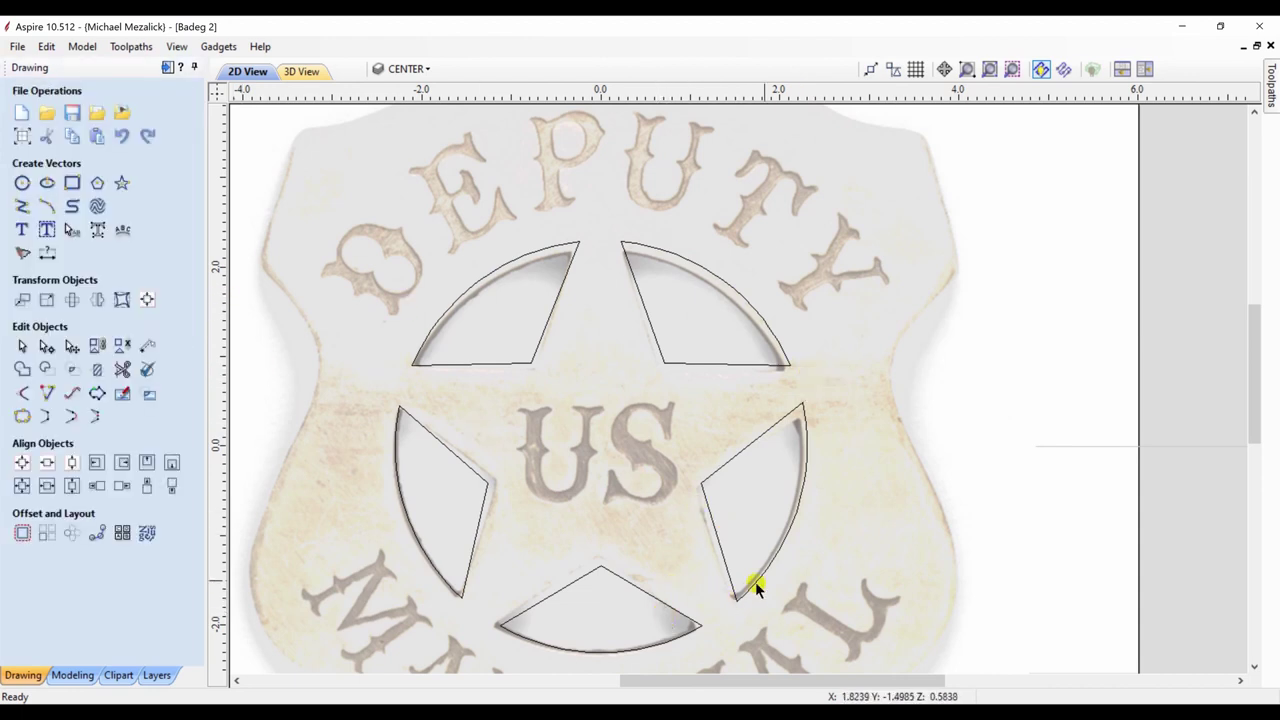
left_click(430, 322)
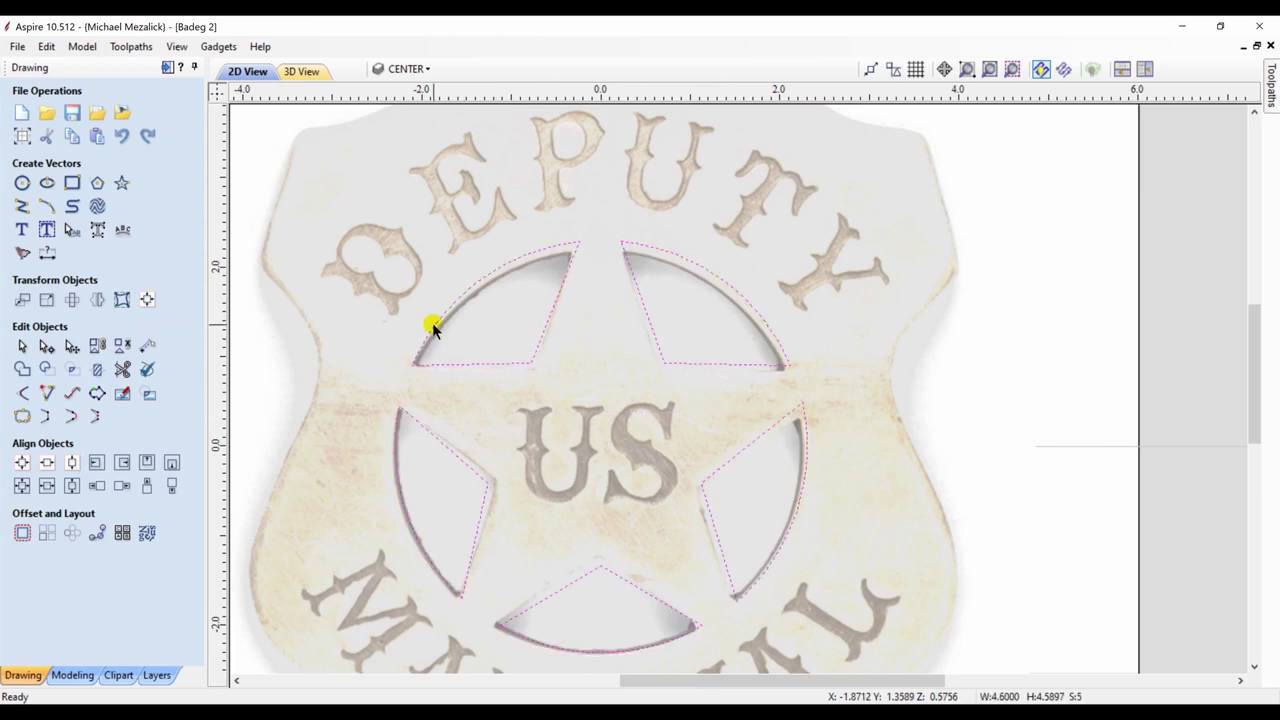
left_click(989, 71)
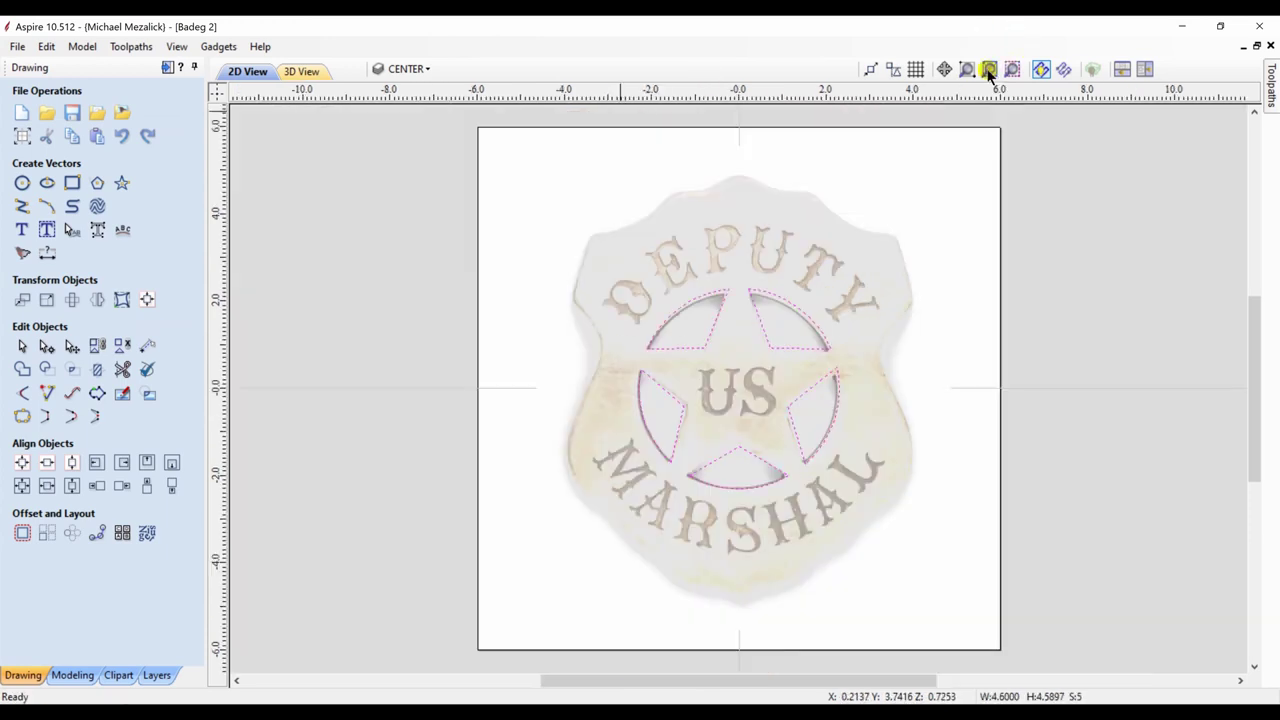
left_click(305, 72)
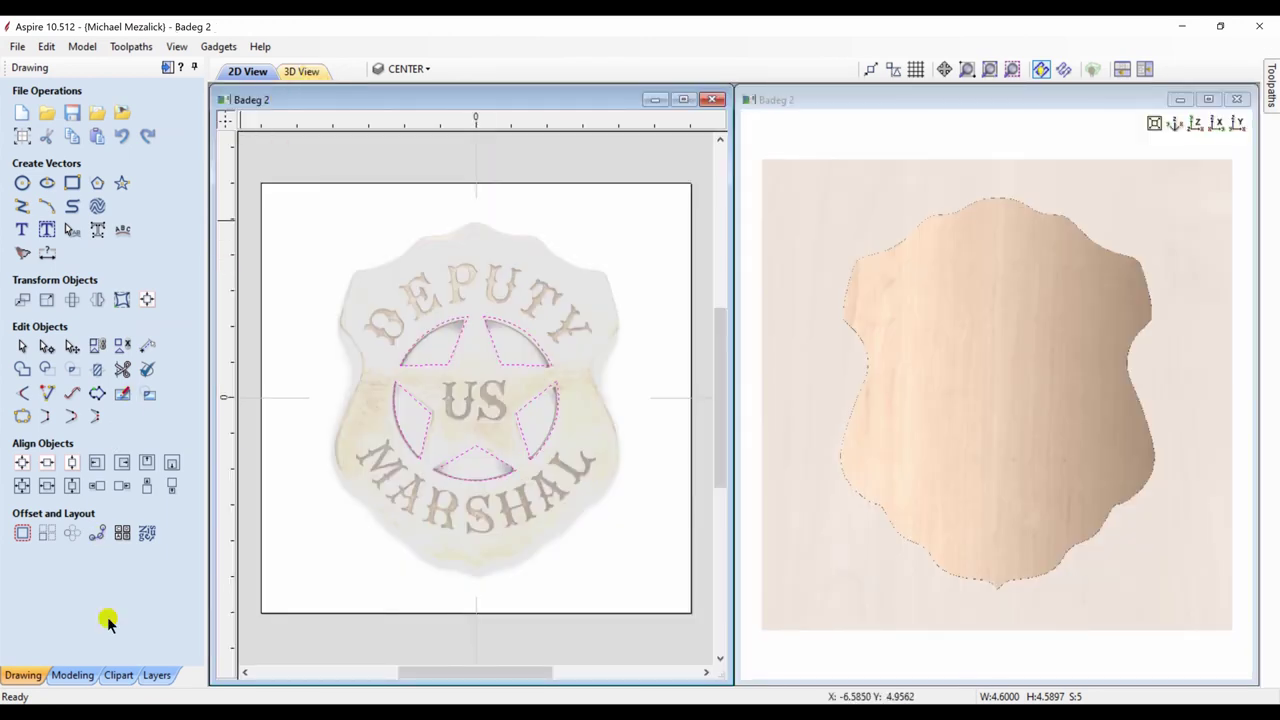
Step: Clear the parts of the BASE component that lie inside the five selected star openings
left_click(75, 675)
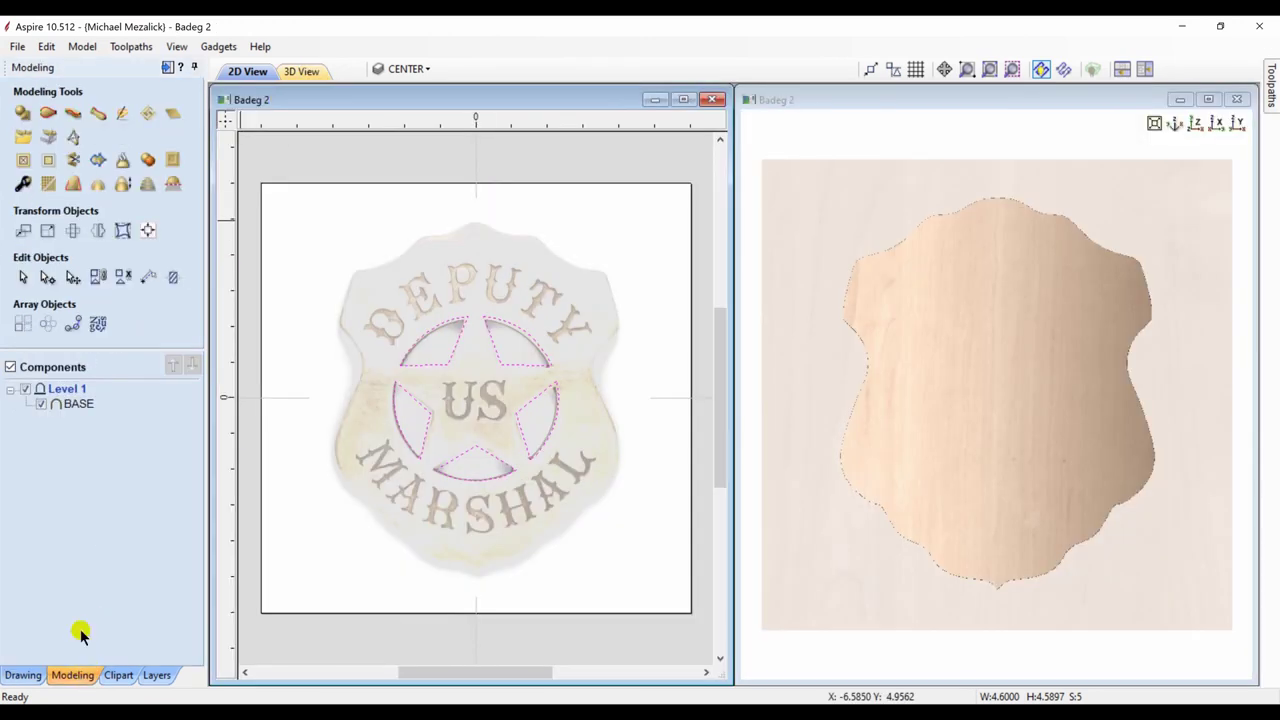
left_click(78, 404)
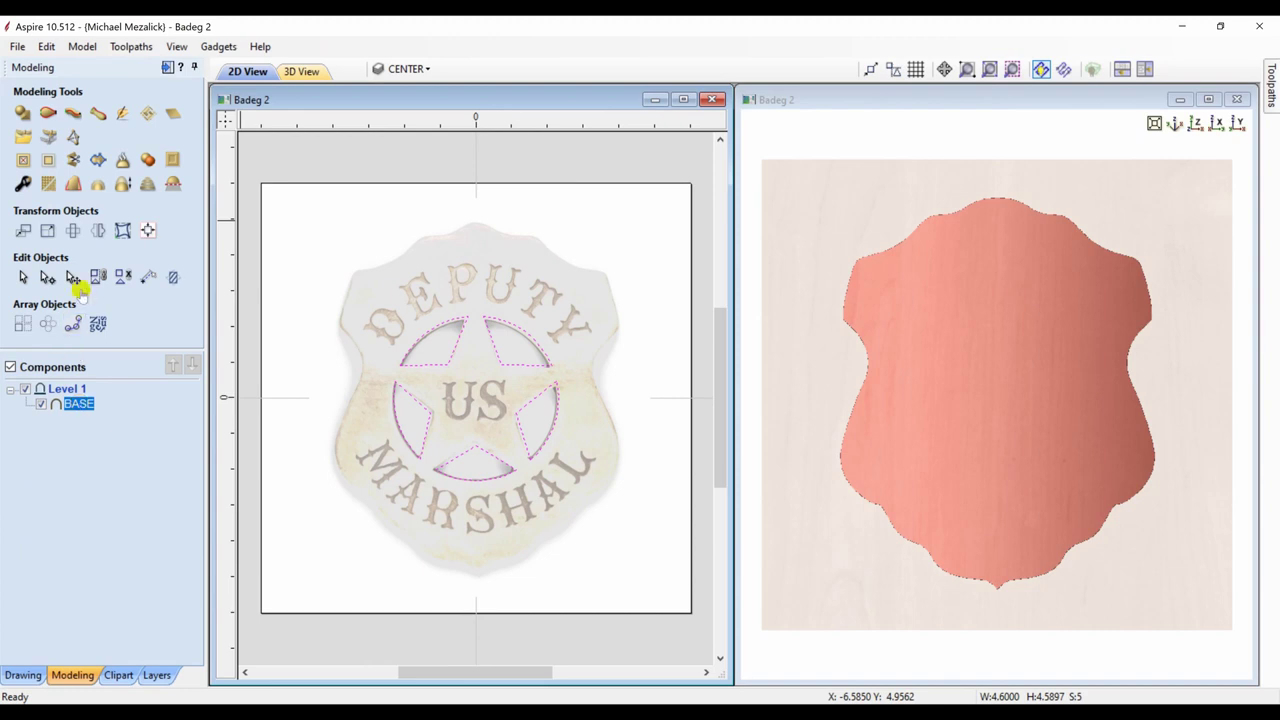
left_click(23, 161)
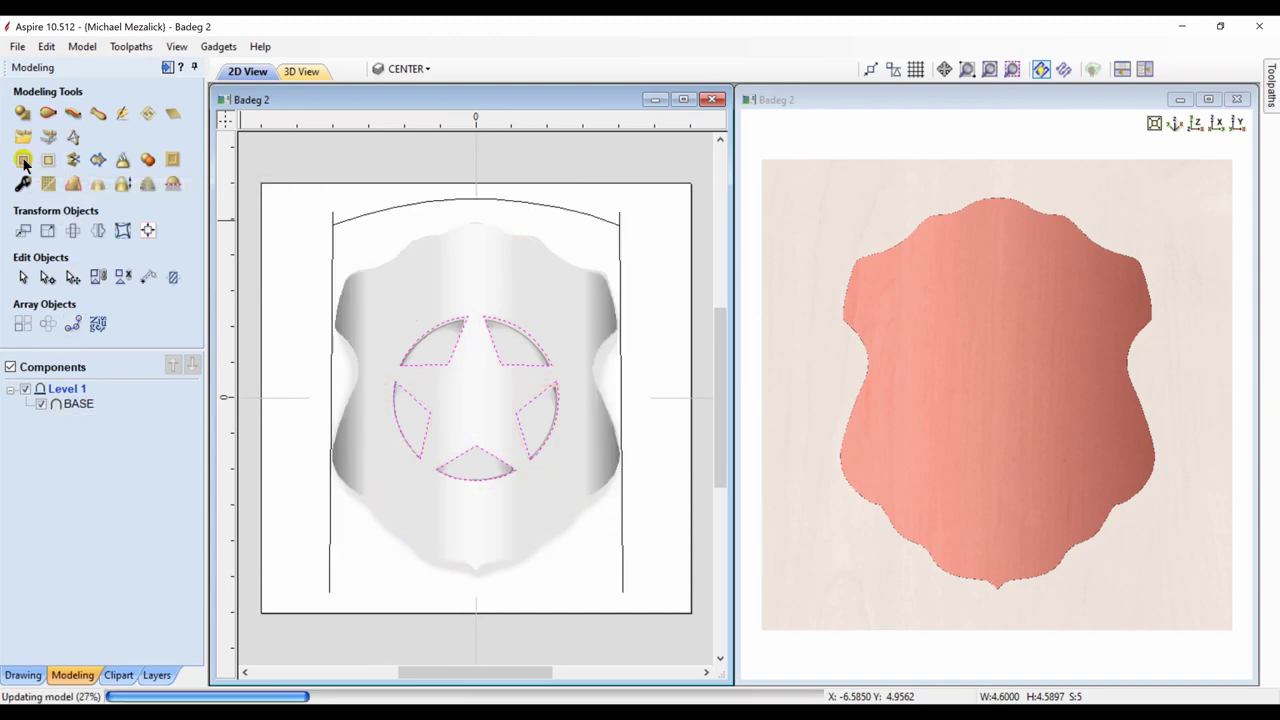
left_click(23, 161)
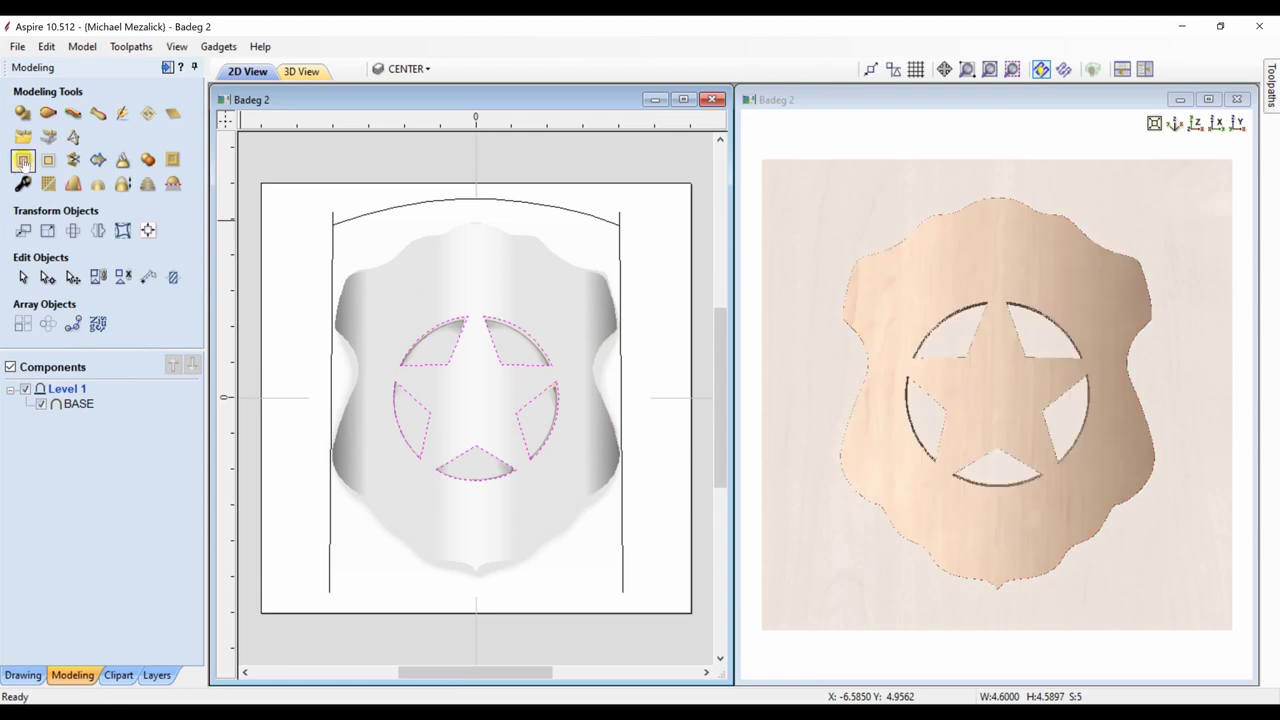
mouse_move(977, 494)
left_mouse_down()
mouse_move(991, 365)
mouse_move(988, 481)
left_mouse_up()
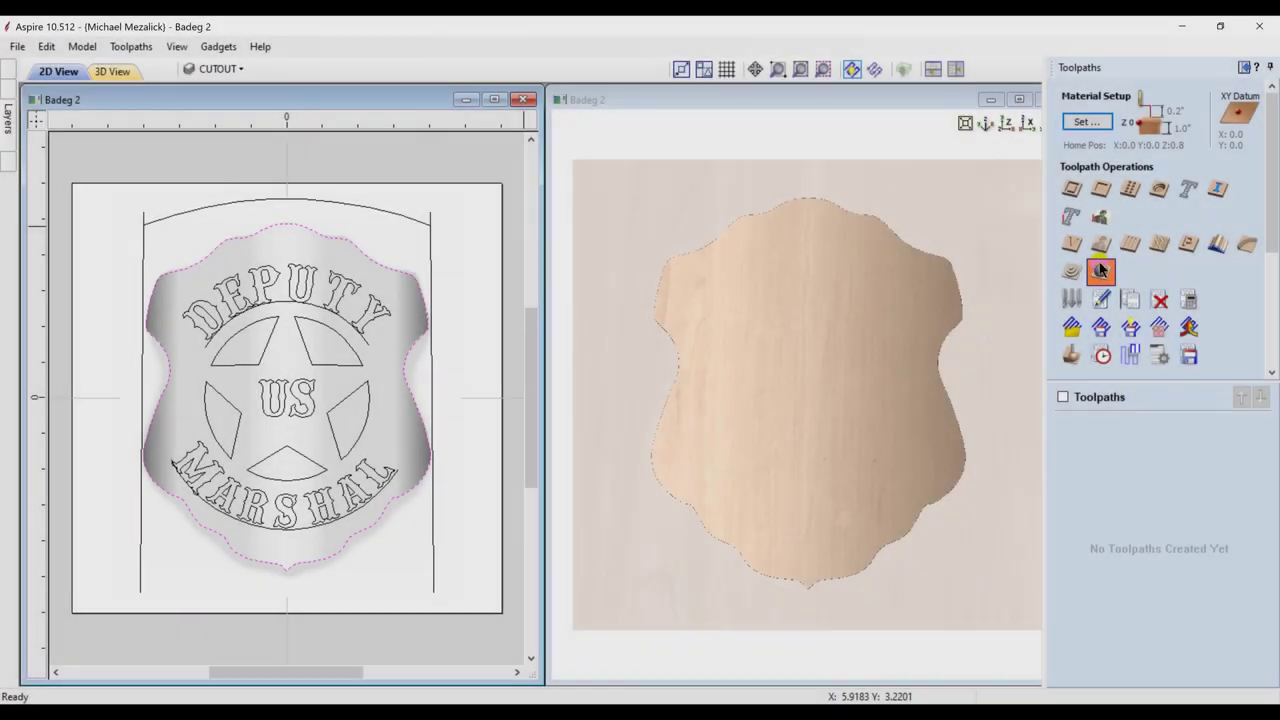
Step: Calculate and preview a finish machining toolpath within the badge outline, using the 1/4" ball nose and the Offset strategy
left_click(1097, 264)
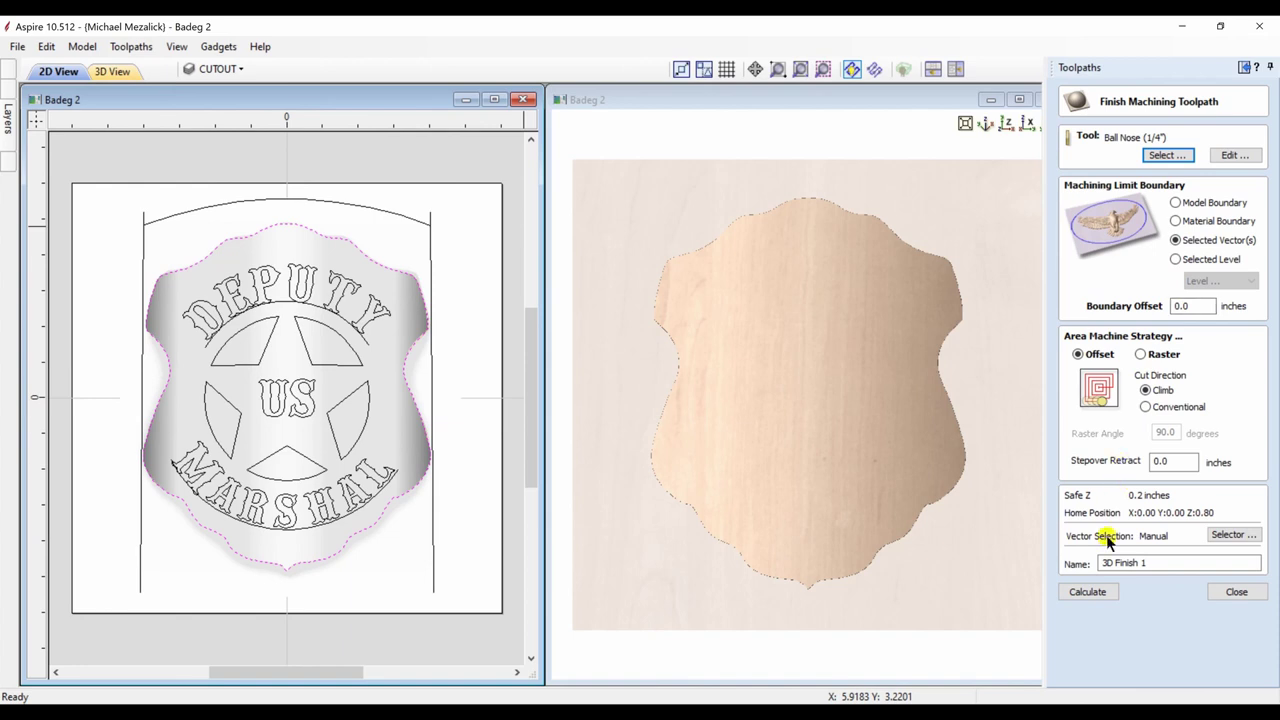
left_click(1087, 592)
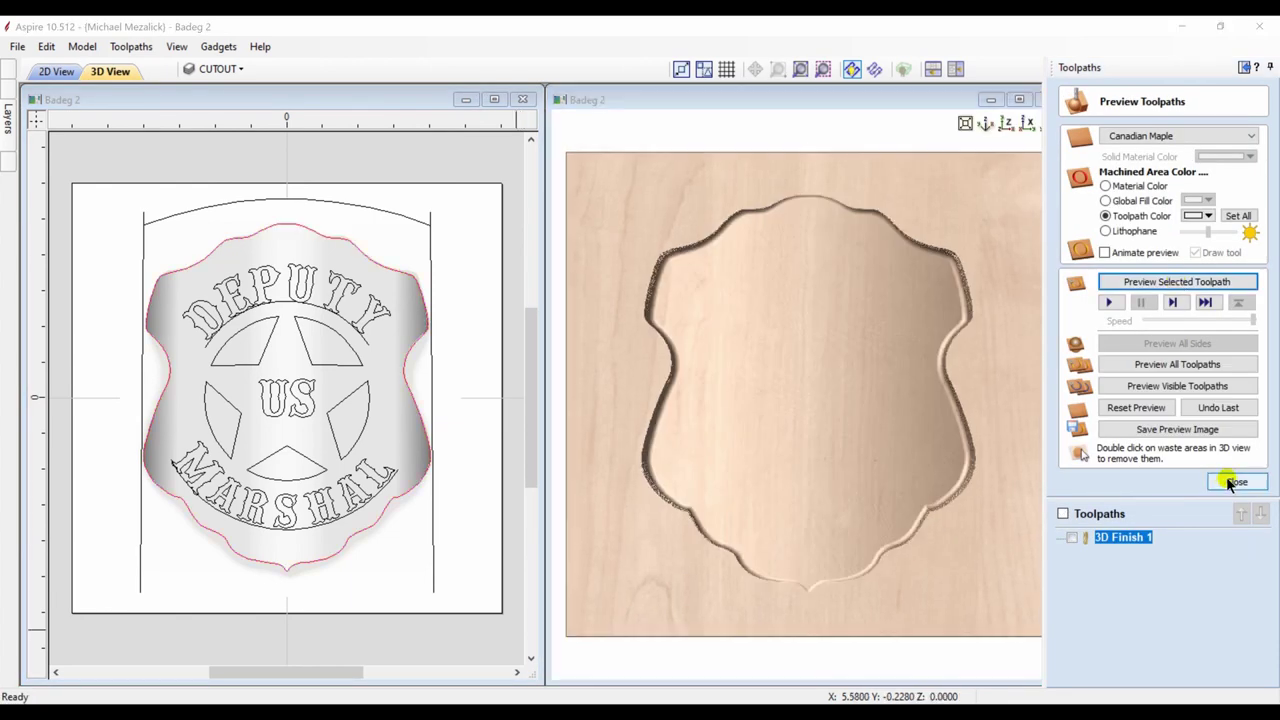
left_click(1237, 483)
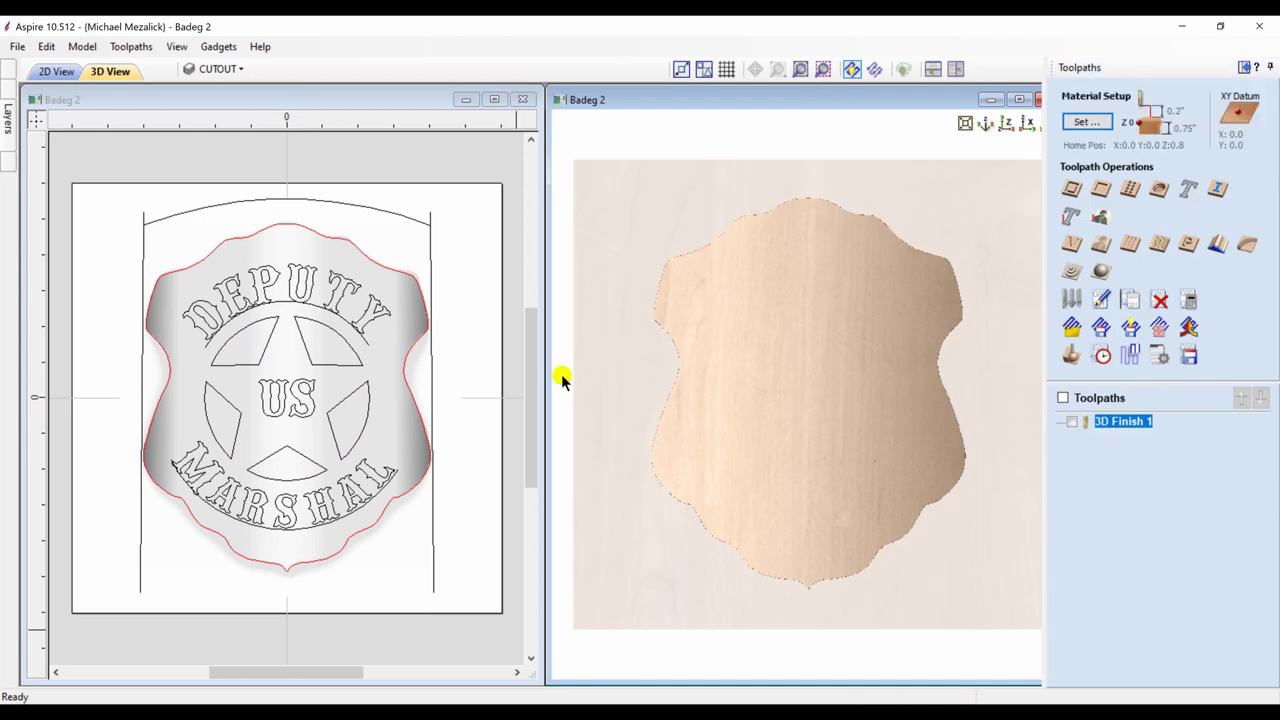
Step: Create and preview a 0.75-inch-deep profile toolpath cutting inside the five star openings with the 1/16" end mill
left_click(320, 364)
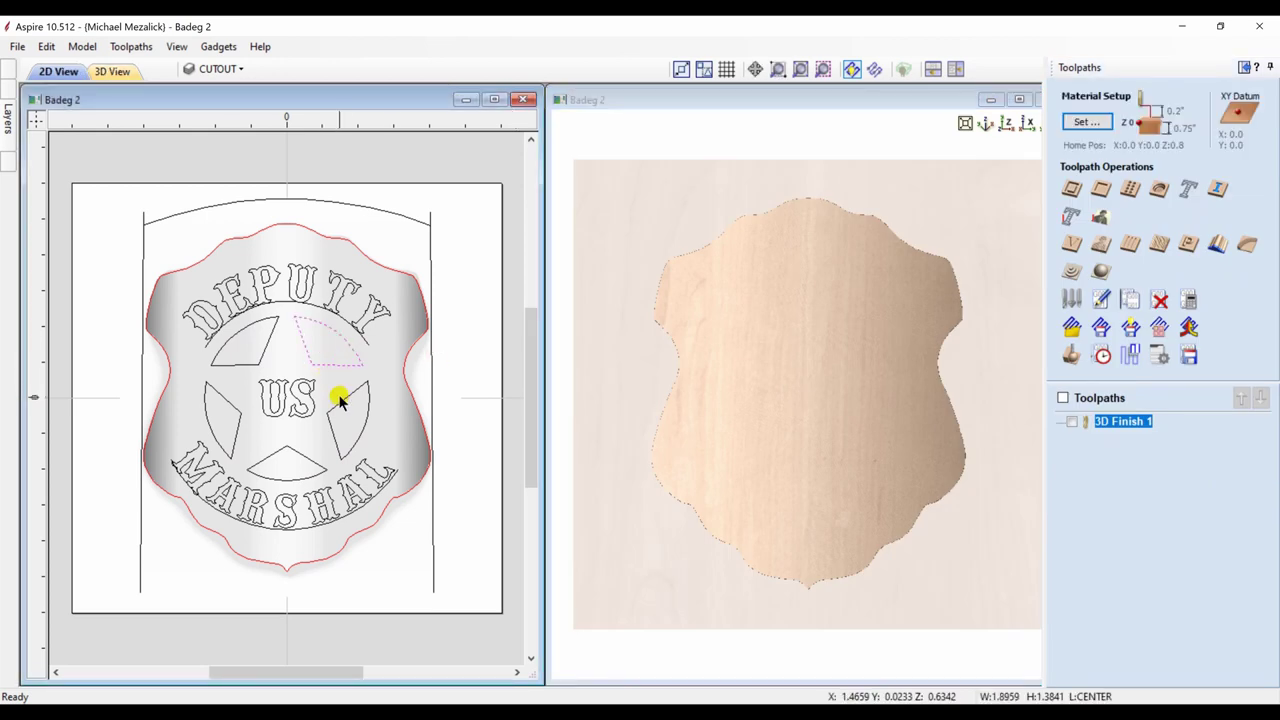
left_click(343, 400, "shift")
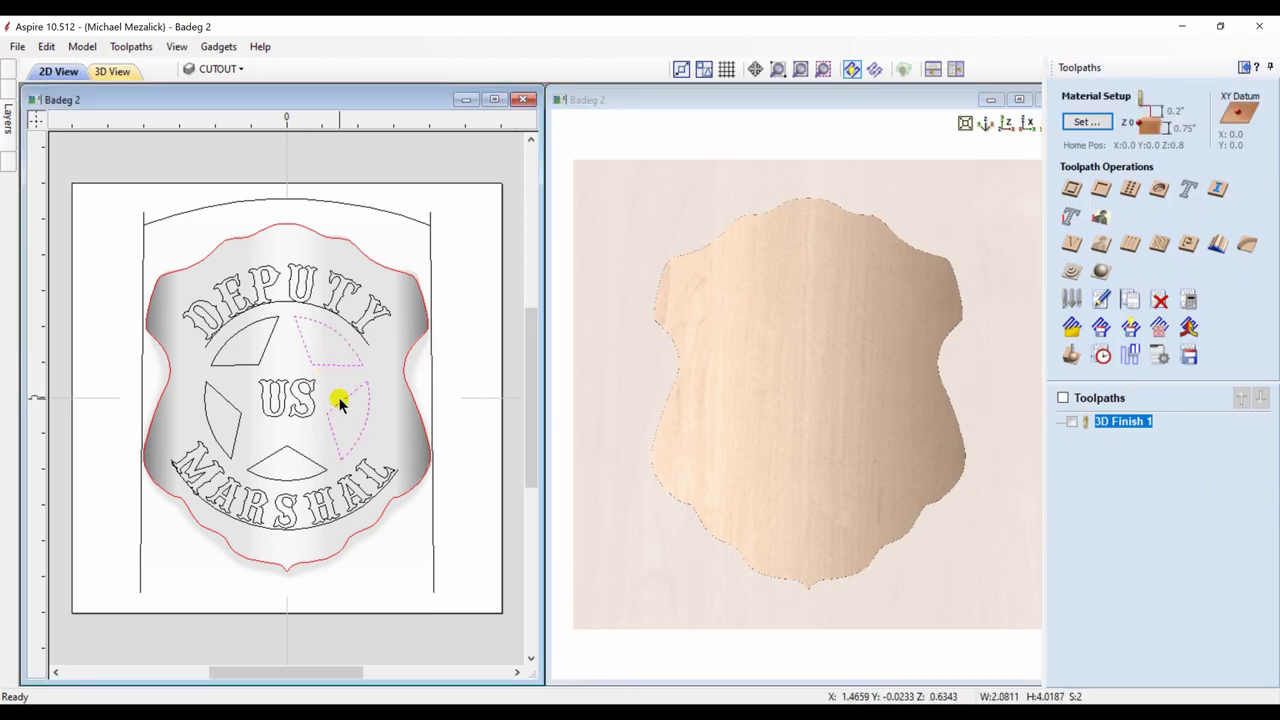
left_click(302, 455, "shift")
left_click(240, 430, "shift")
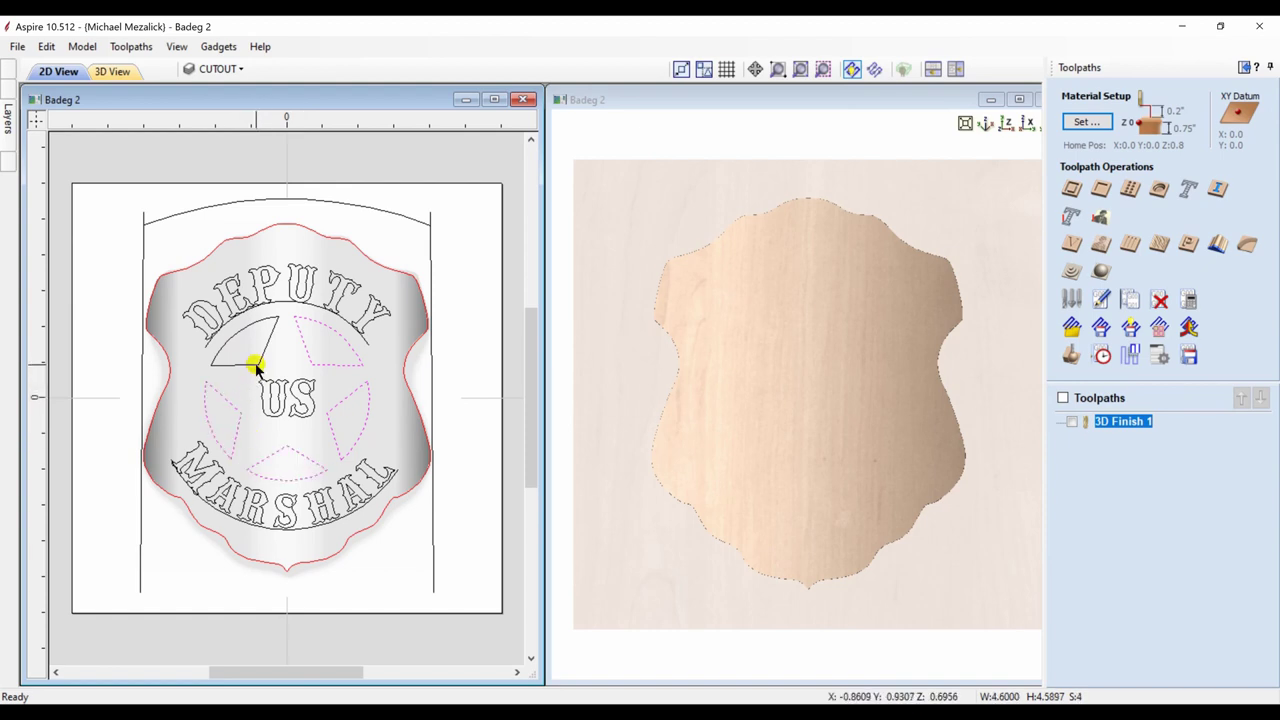
left_click(1071, 188)
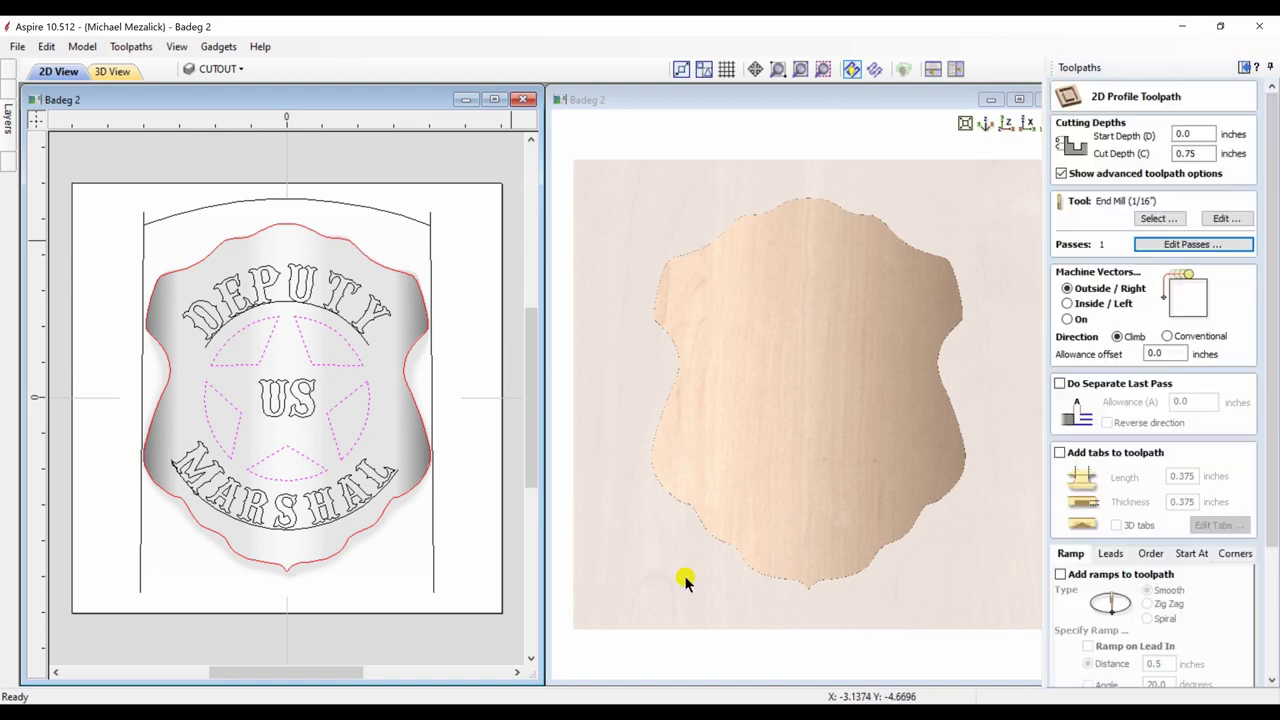
left_click(1067, 303)
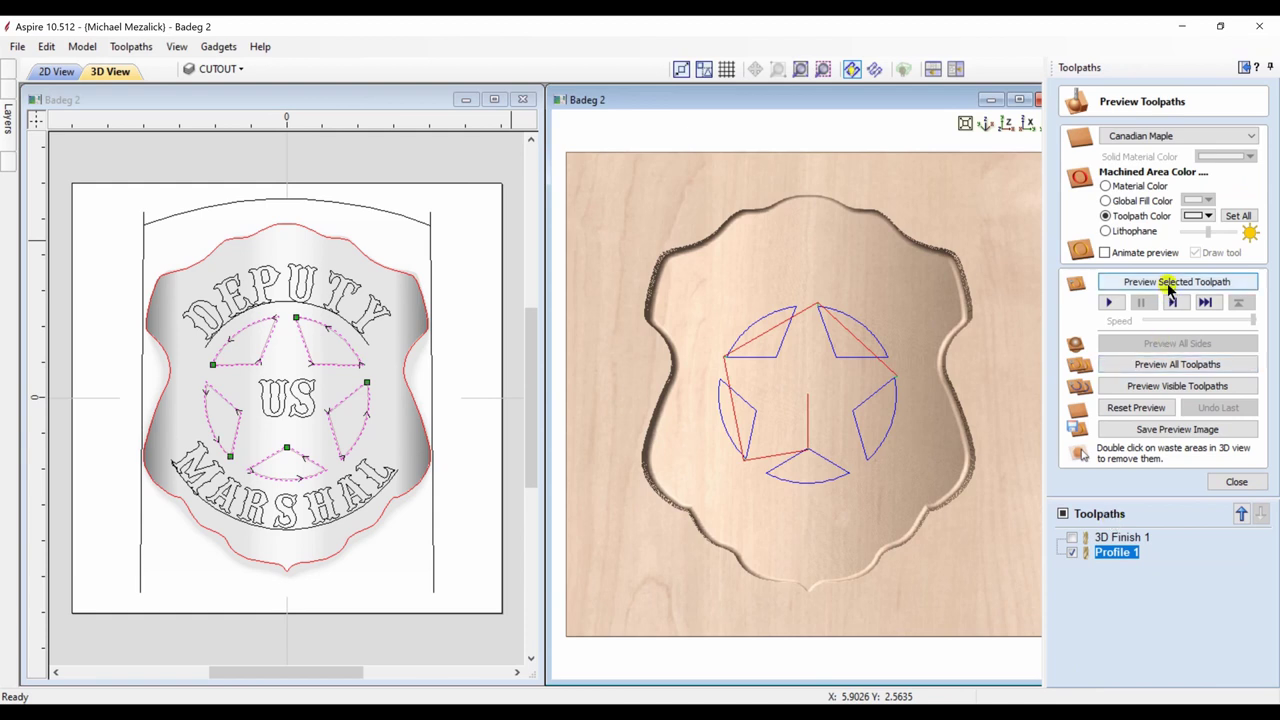
left_click(1168, 283)
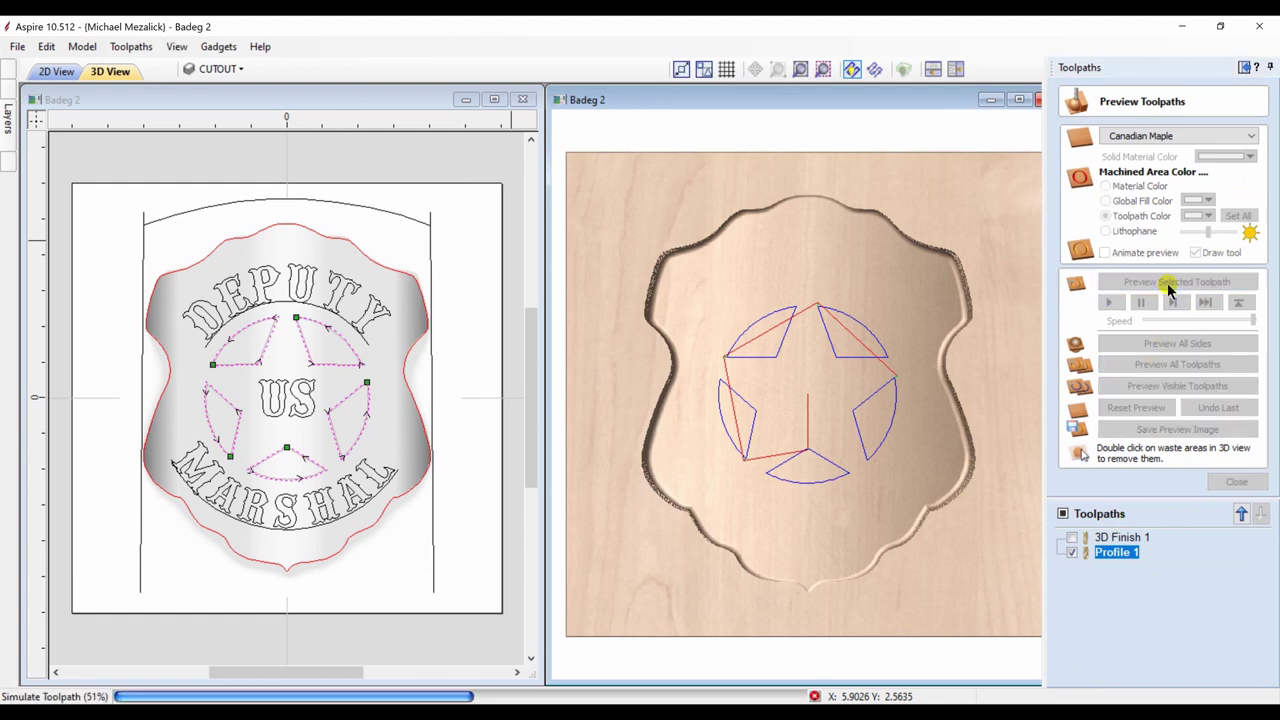
Step: Remove the five waste pieces inside the star openings from the toolpath preview
double_click(877, 412)
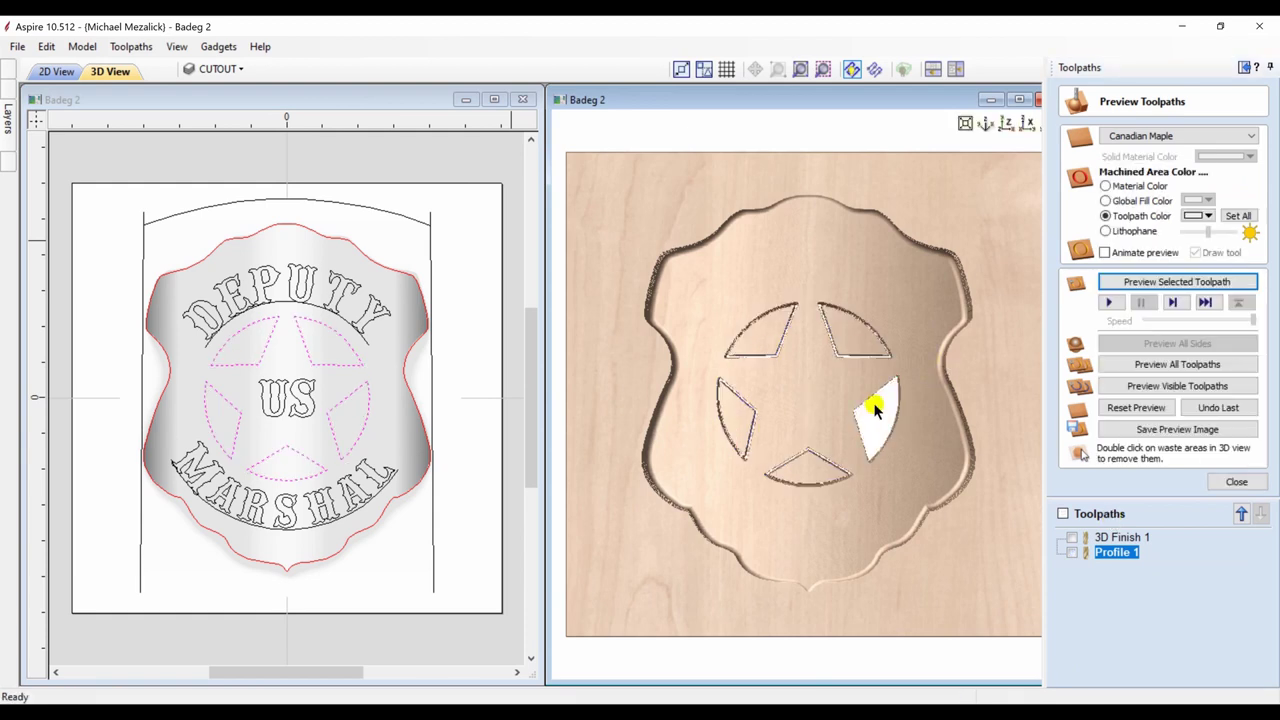
double_click(852, 339)
double_click(768, 340)
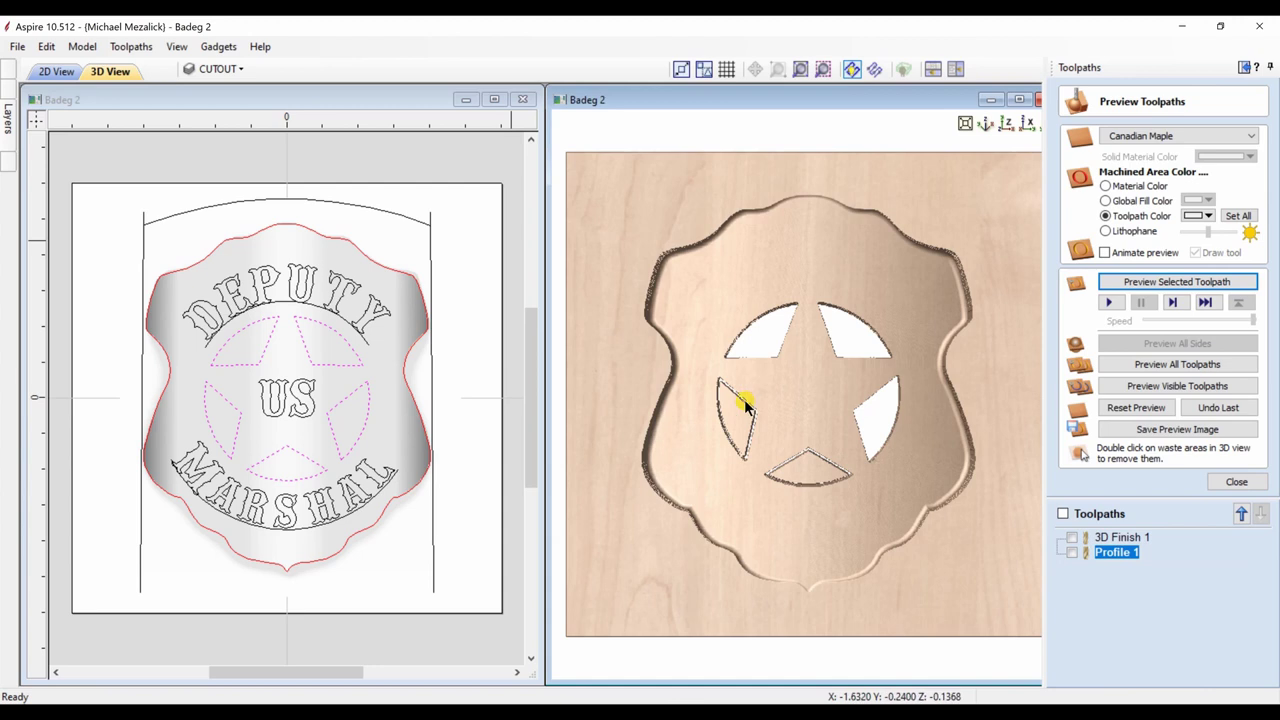
double_click(738, 414)
double_click(808, 474)
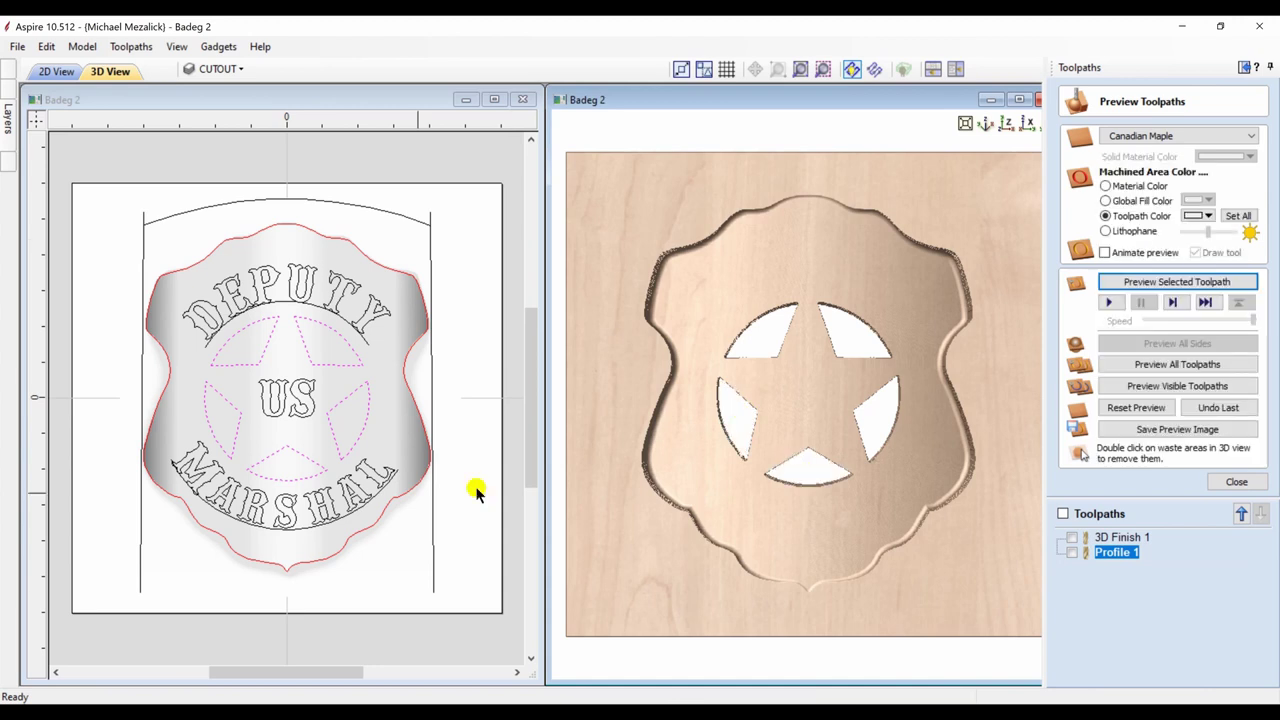
Step: Pocket the DEPUTY, US and MARSHAL lettering 0.02 inches deep with the 1/16" end mill, projected onto the 3D model, and preview it
left_click(330, 498)
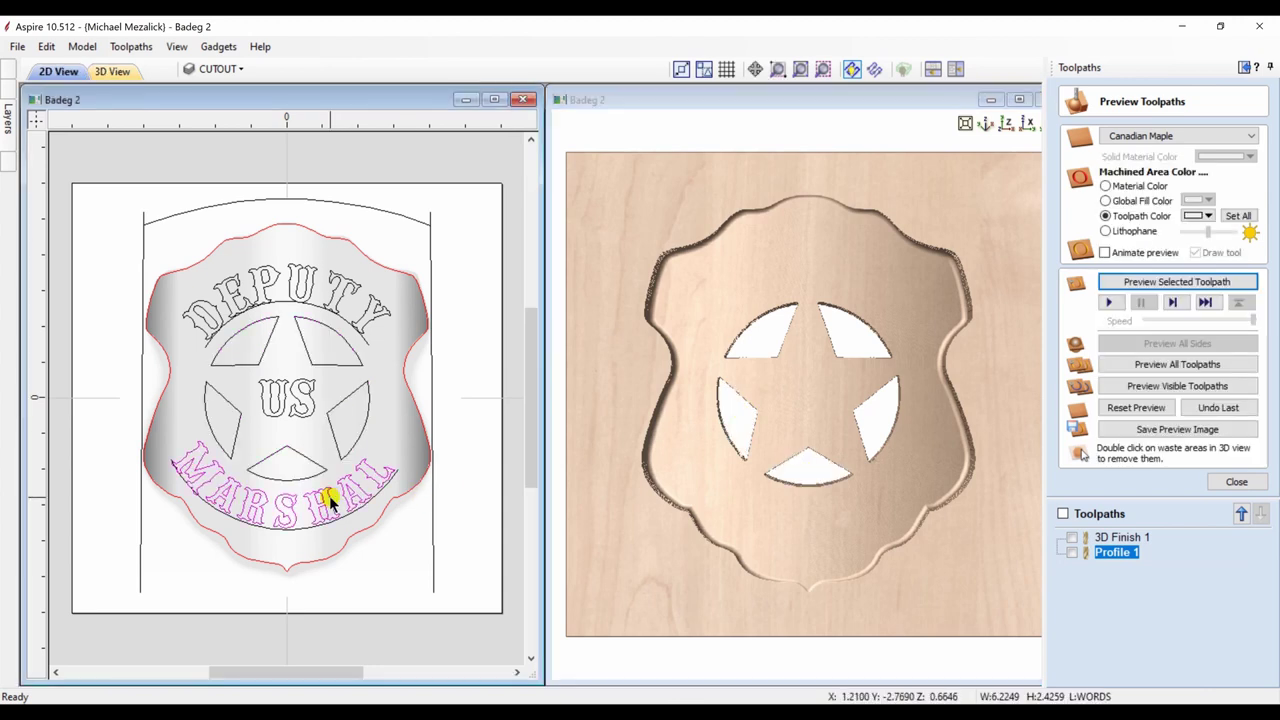
left_click(303, 410, "shift")
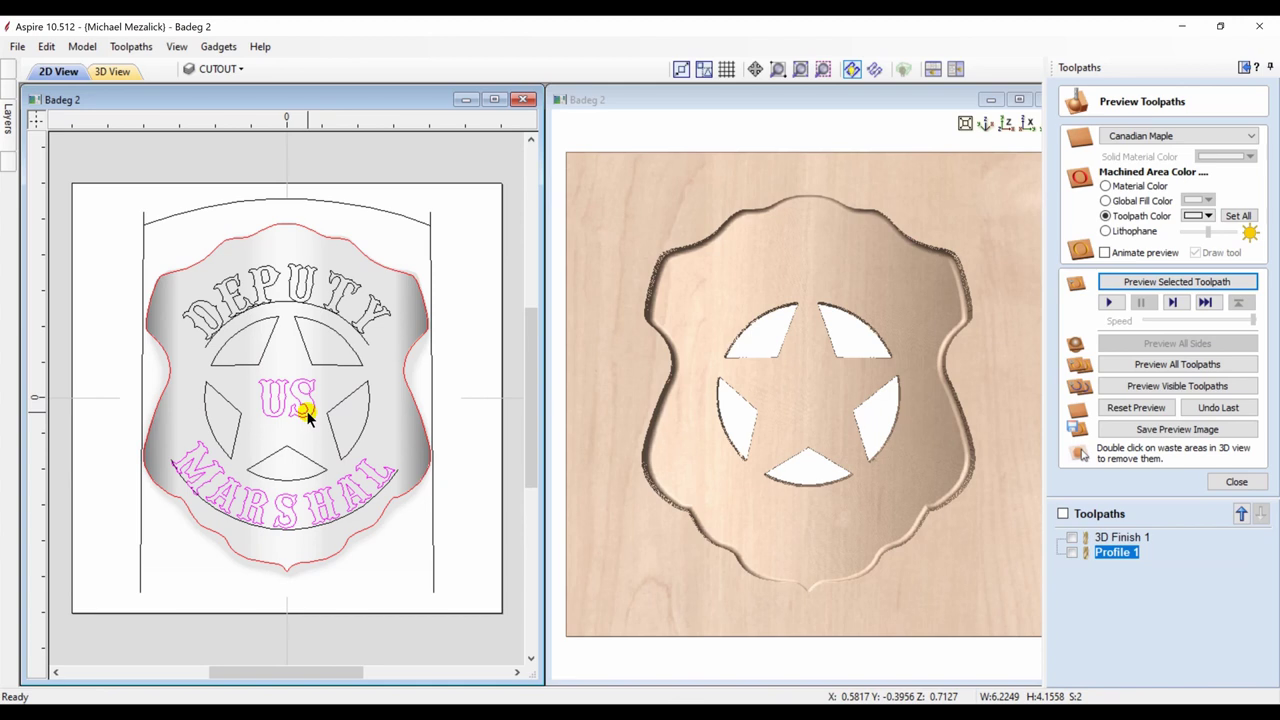
left_click(336, 305, "shift")
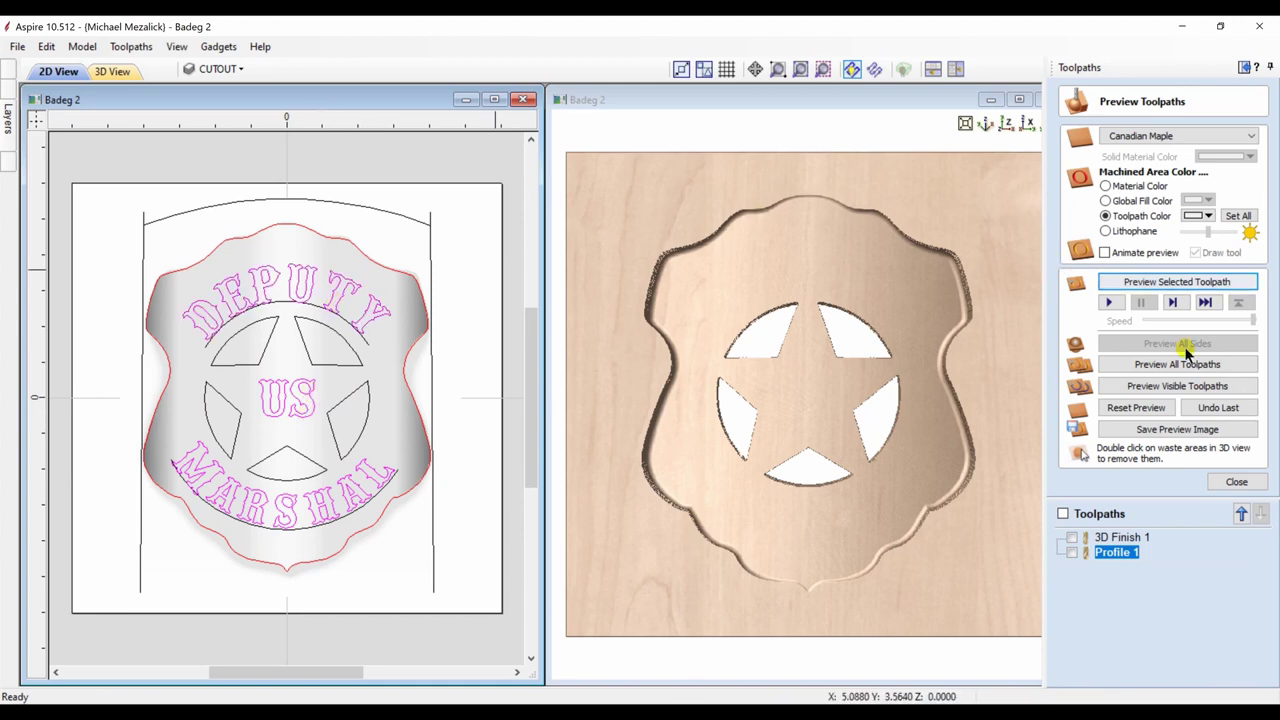
left_click(1236, 481)
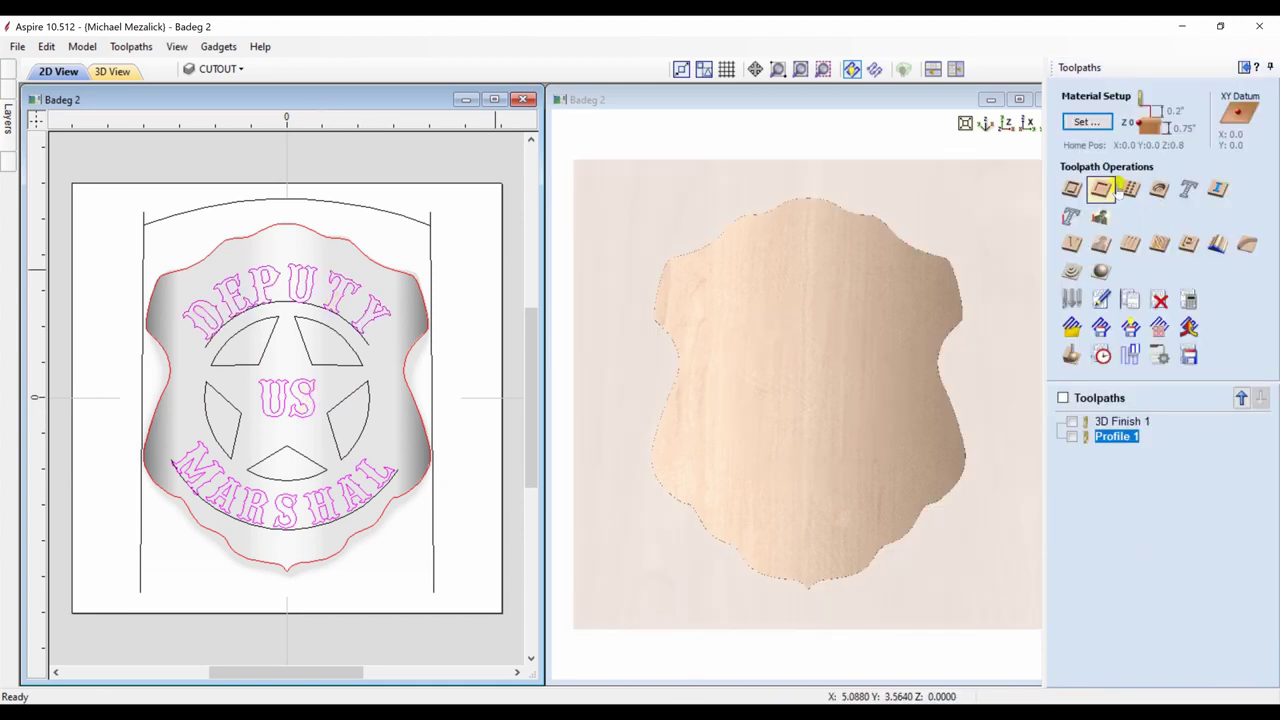
left_click(1129, 190)
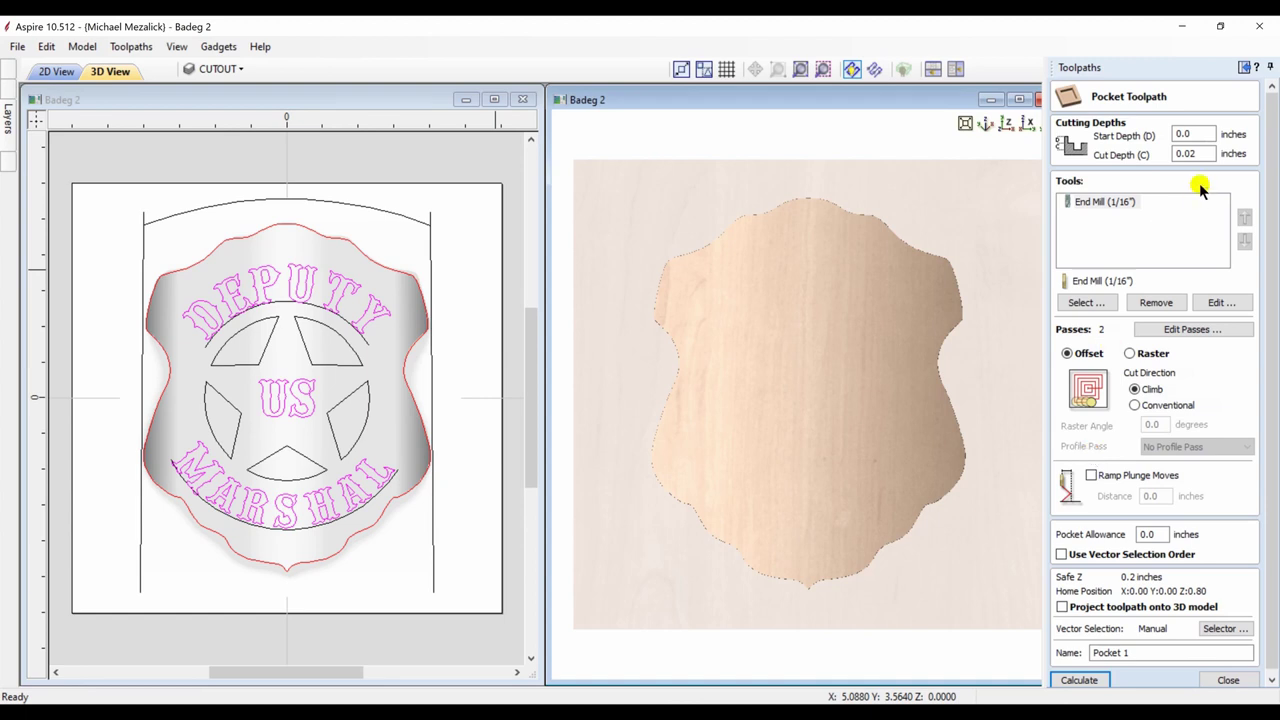
left_click_drag(1274, 258, 1275, 262)
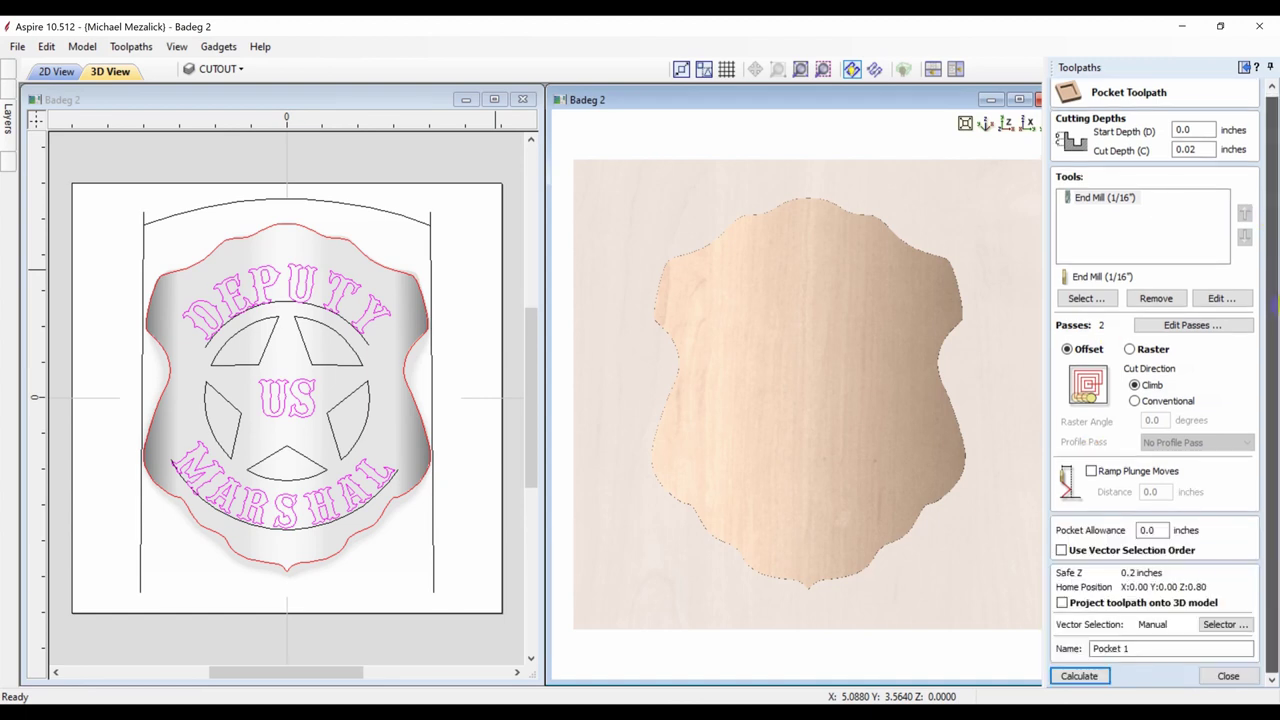
left_click(1062, 603)
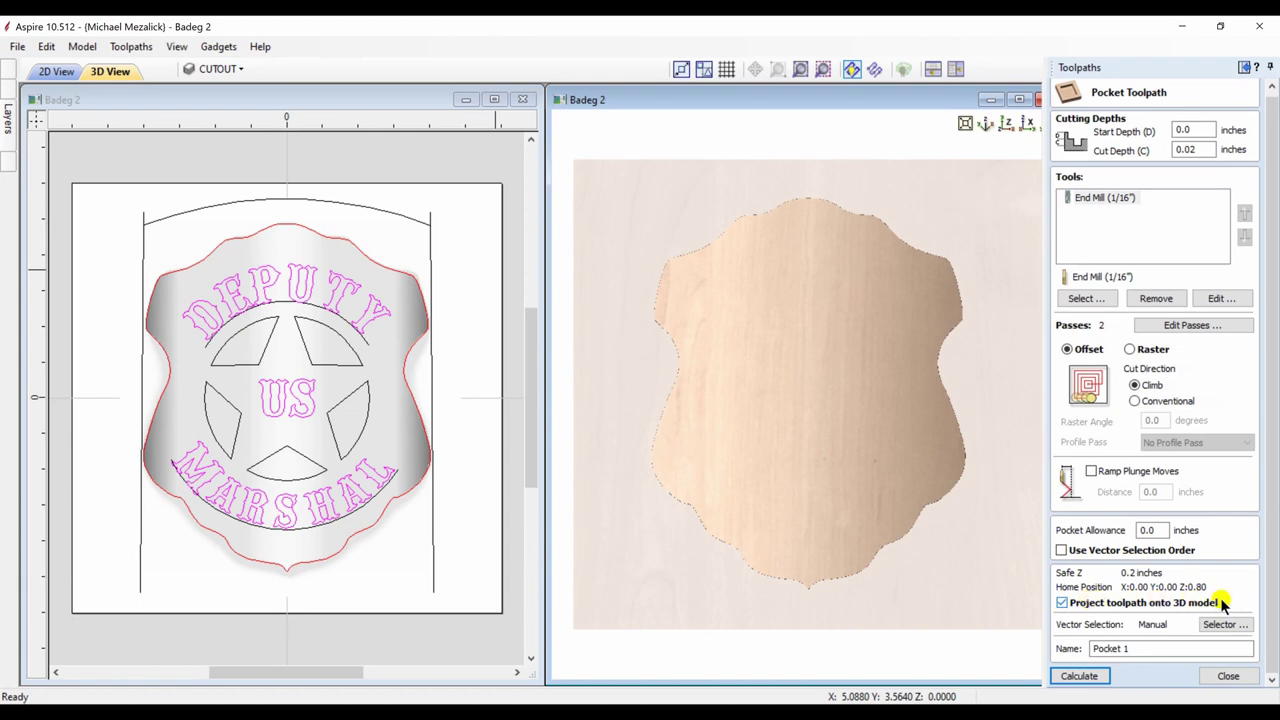
left_click(1082, 677)
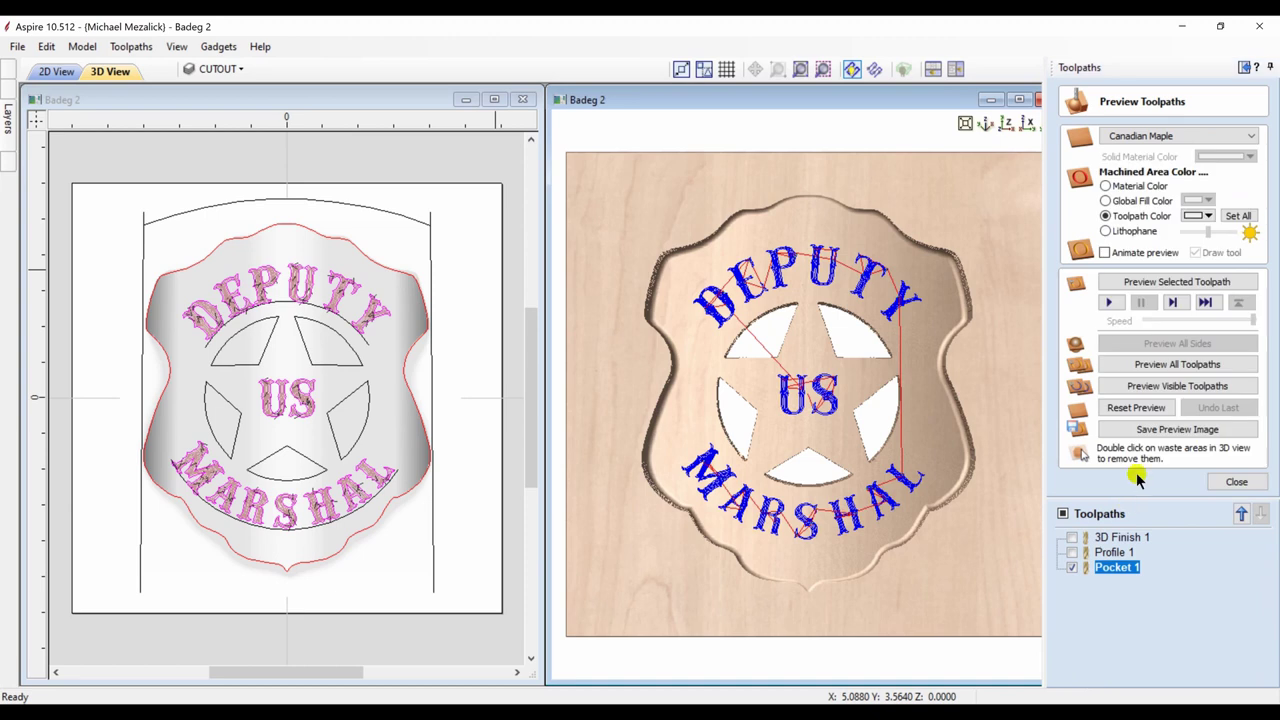
left_click(1177, 284)
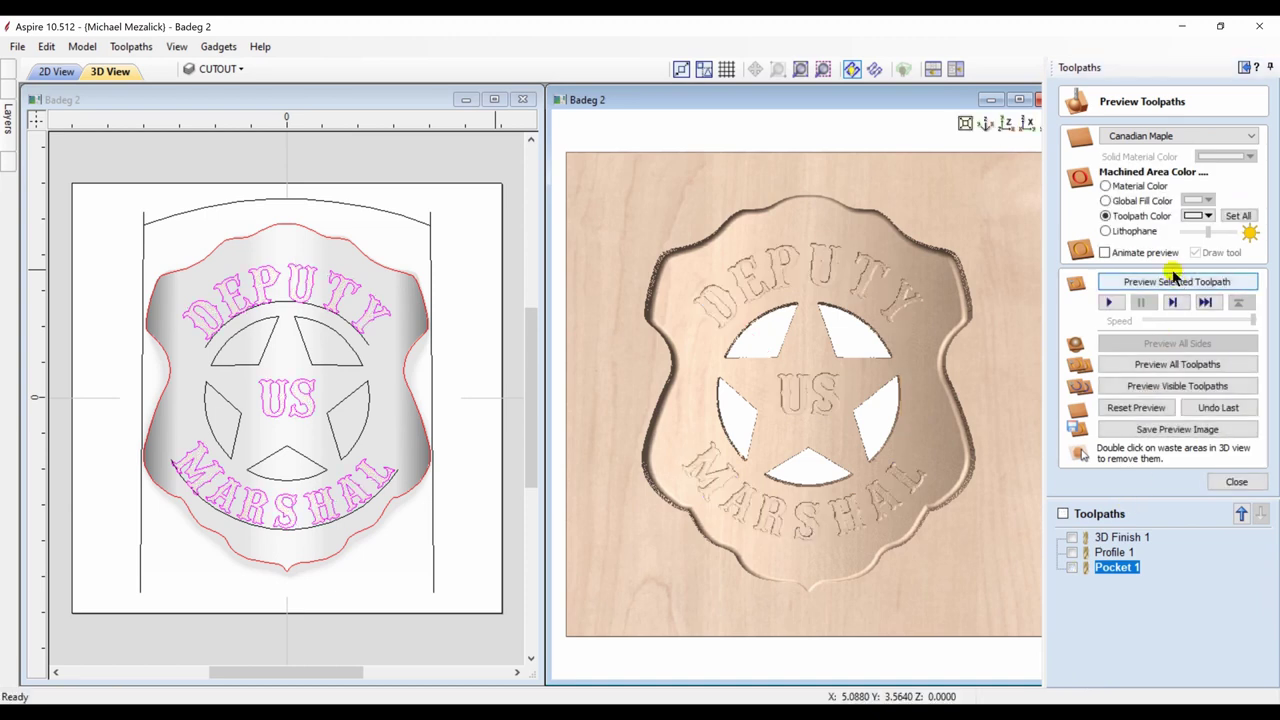
Step: Set the lettering pocket's toolpath color to black and close the toolpath preview
left_click(1200, 215)
left_click(1166, 258)
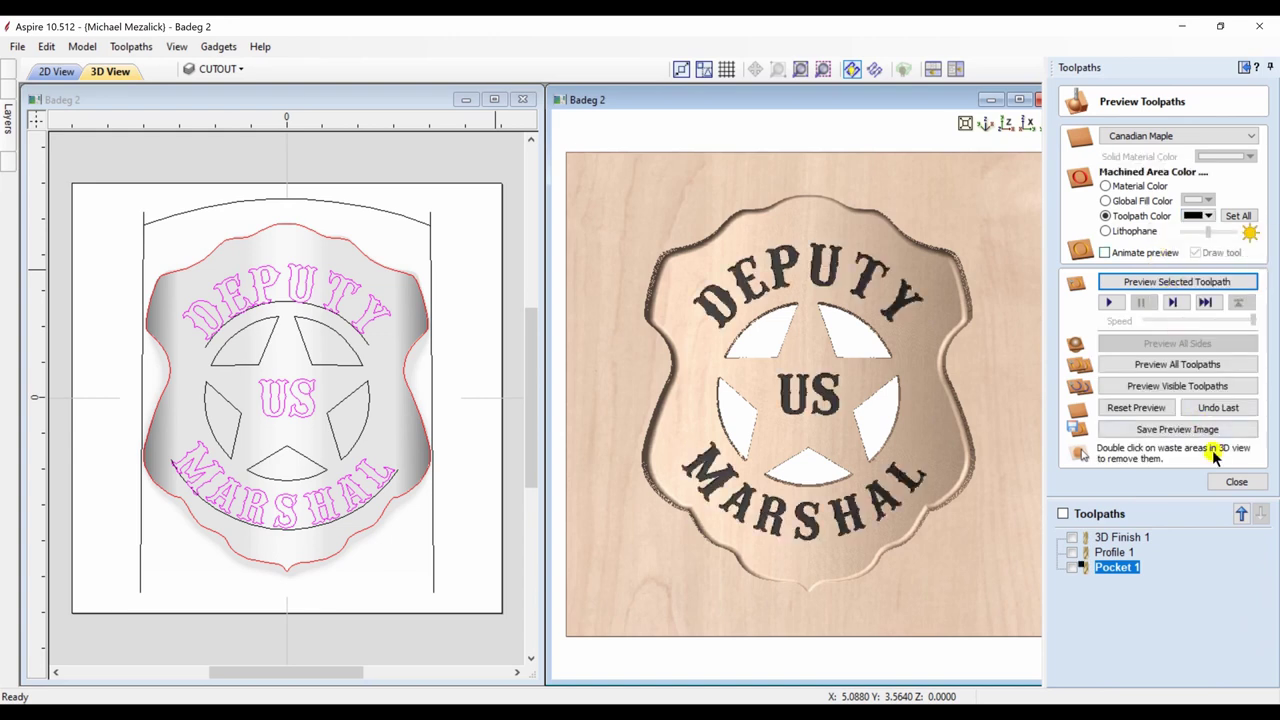
left_click(1236, 481)
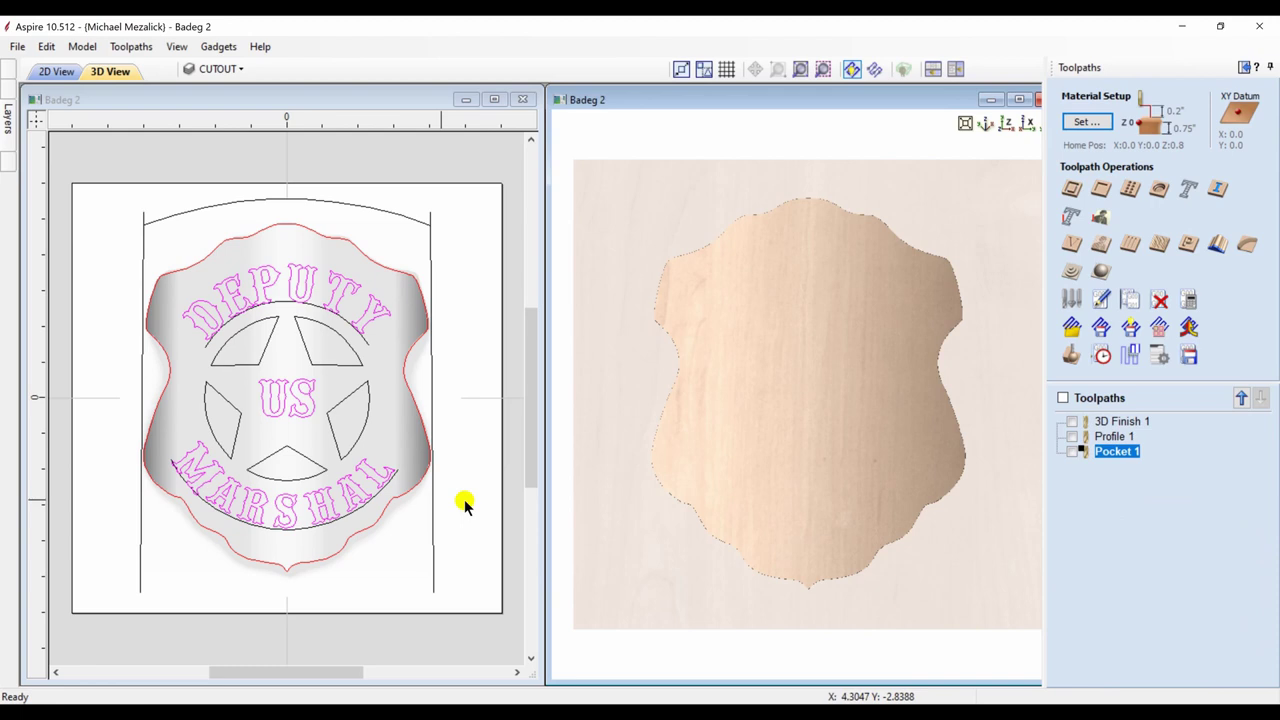
Step: Cut around the outside of the badge outline with a 0.75-inch-deep 1/16" end mill profile toolpath, preview it and remove the surrounding waste
left_click(408, 496)
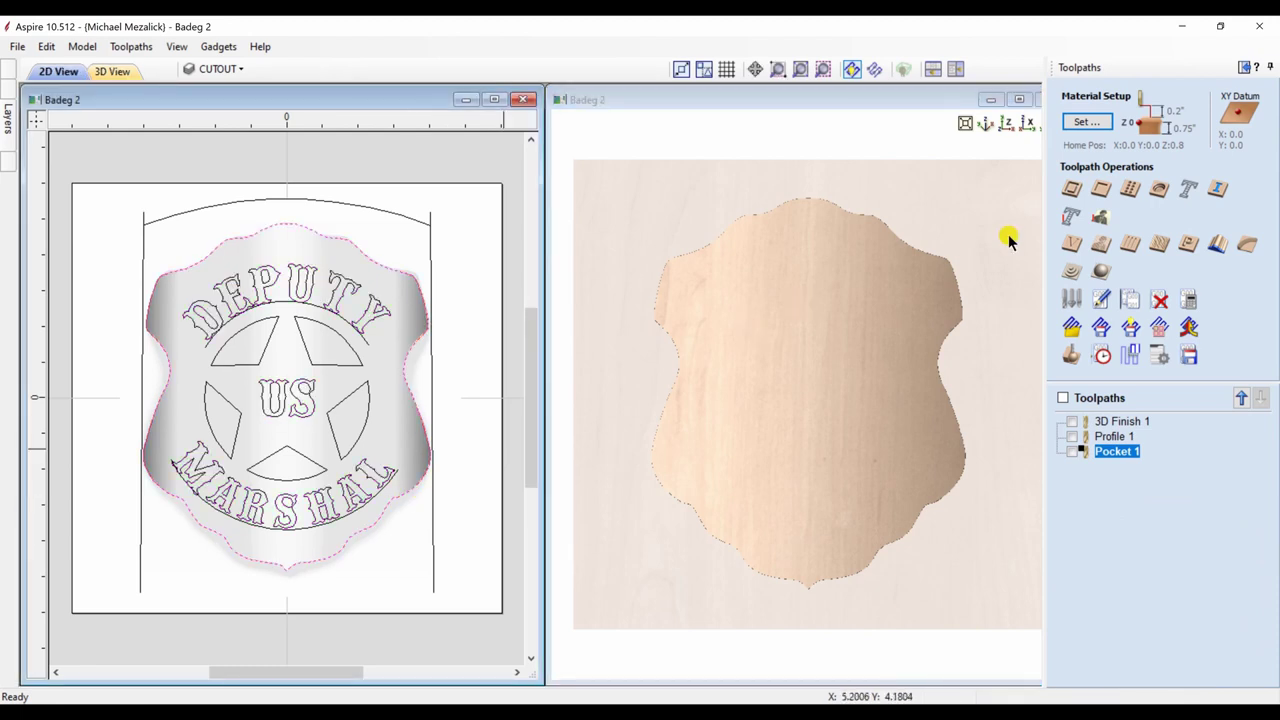
left_click(1071, 189)
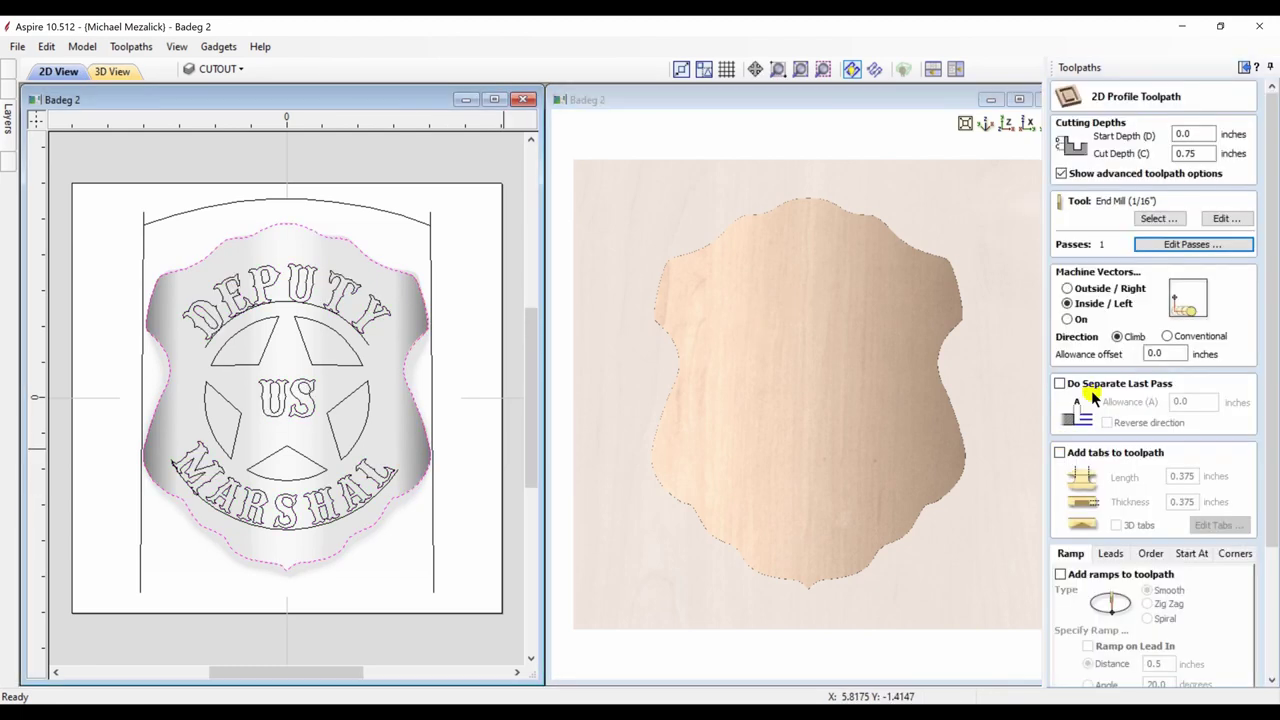
left_click(1068, 288)
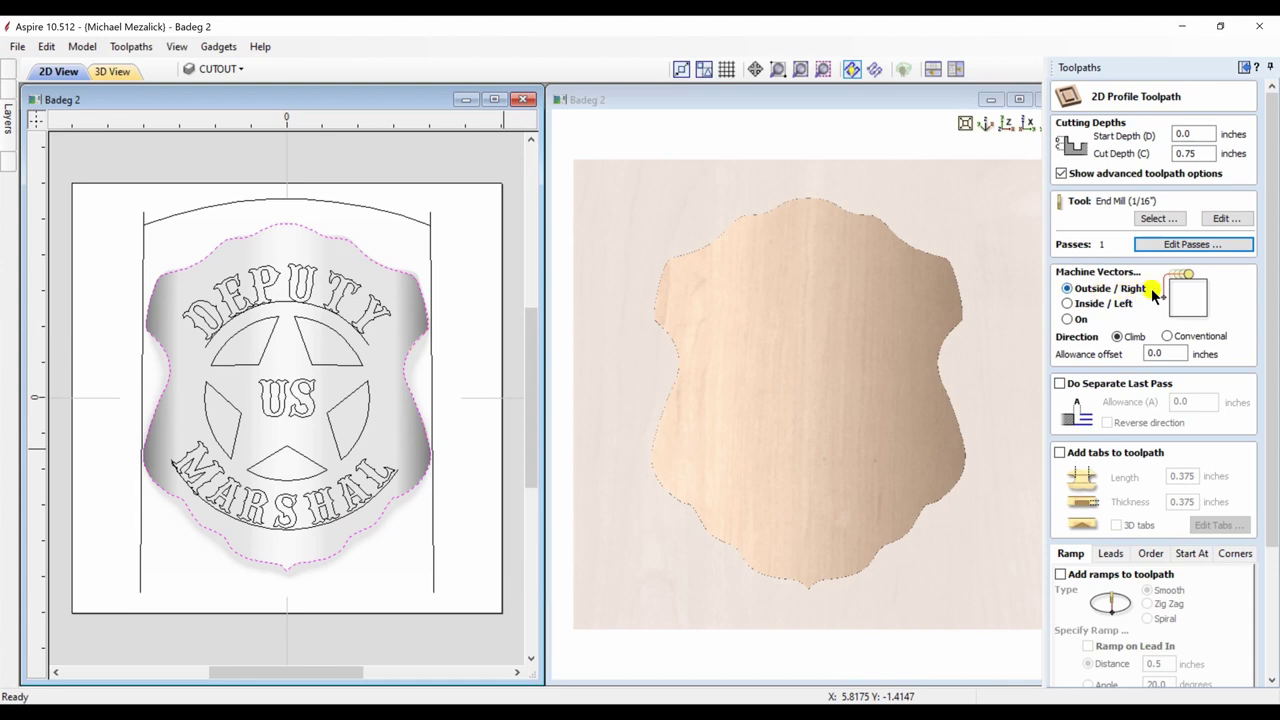
scroll(1152, 292, "down", 5)
left_click(1086, 677)
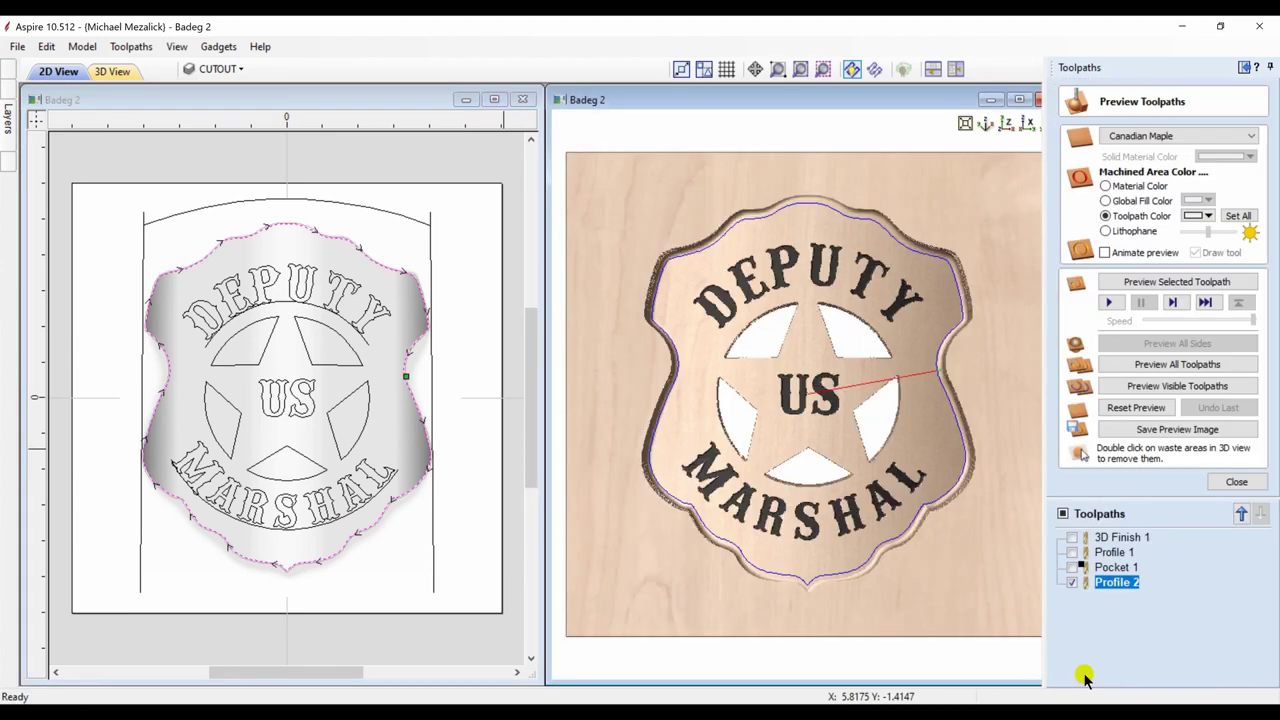
left_click(1174, 283)
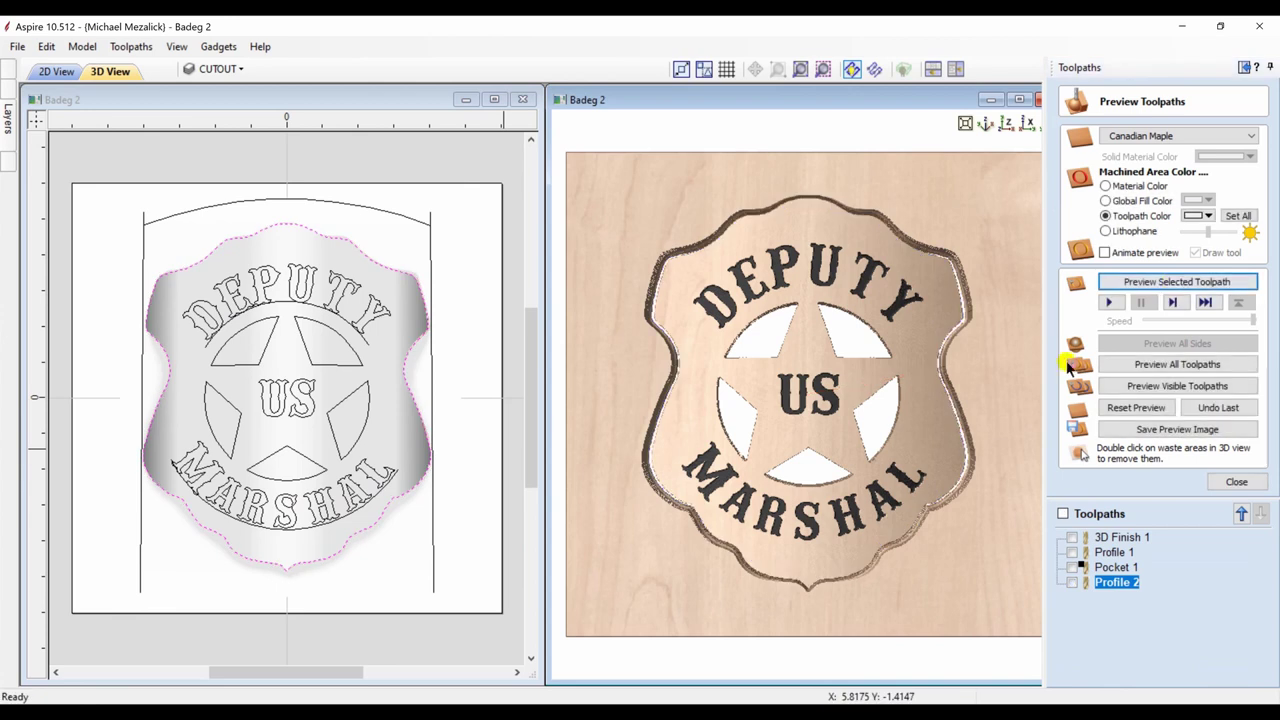
double_click(1001, 461)
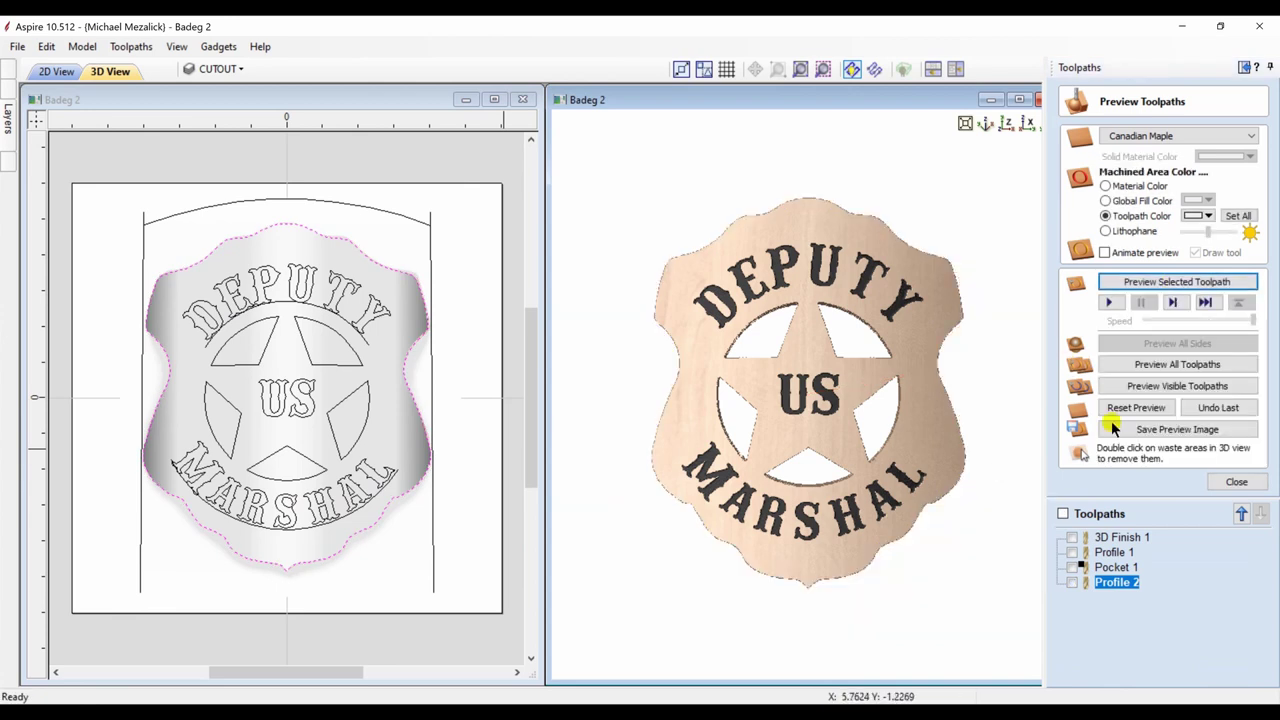
Step: Show only the Bitmap Layer and set the badge photo's fading to 0% to compare it with the carved preview
left_click(1245, 67)
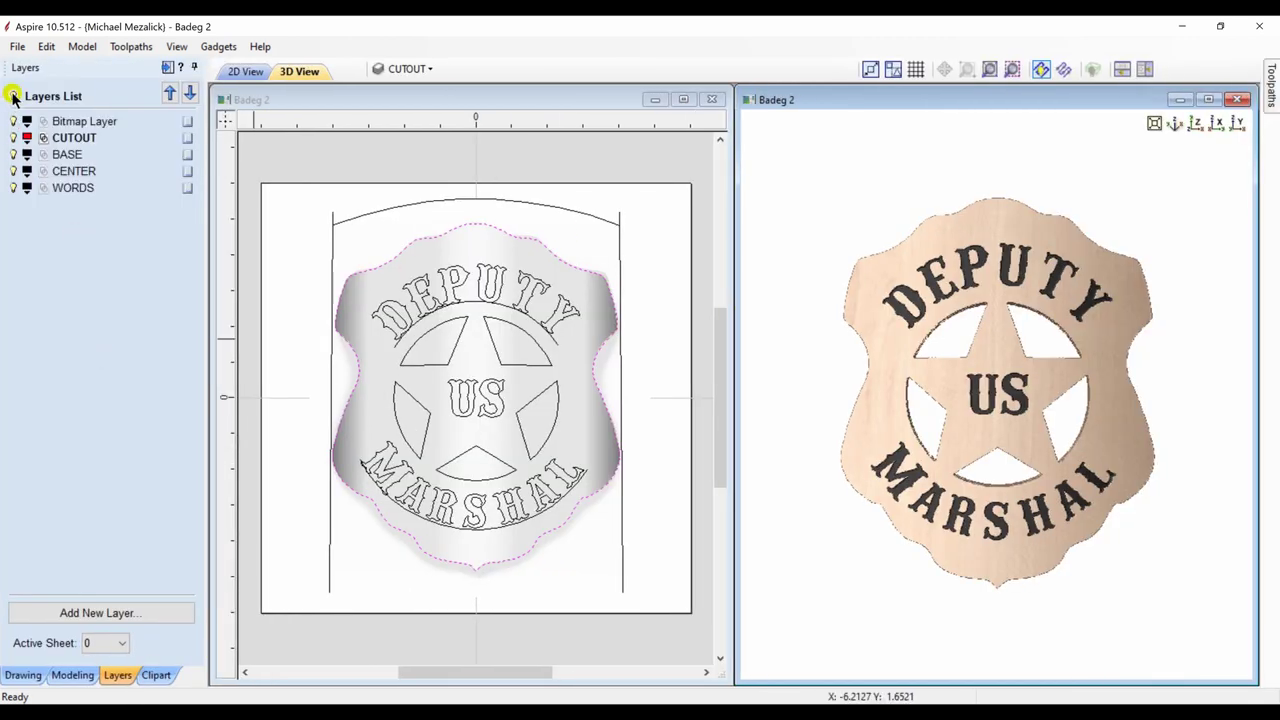
left_click(13, 96)
left_click(13, 121)
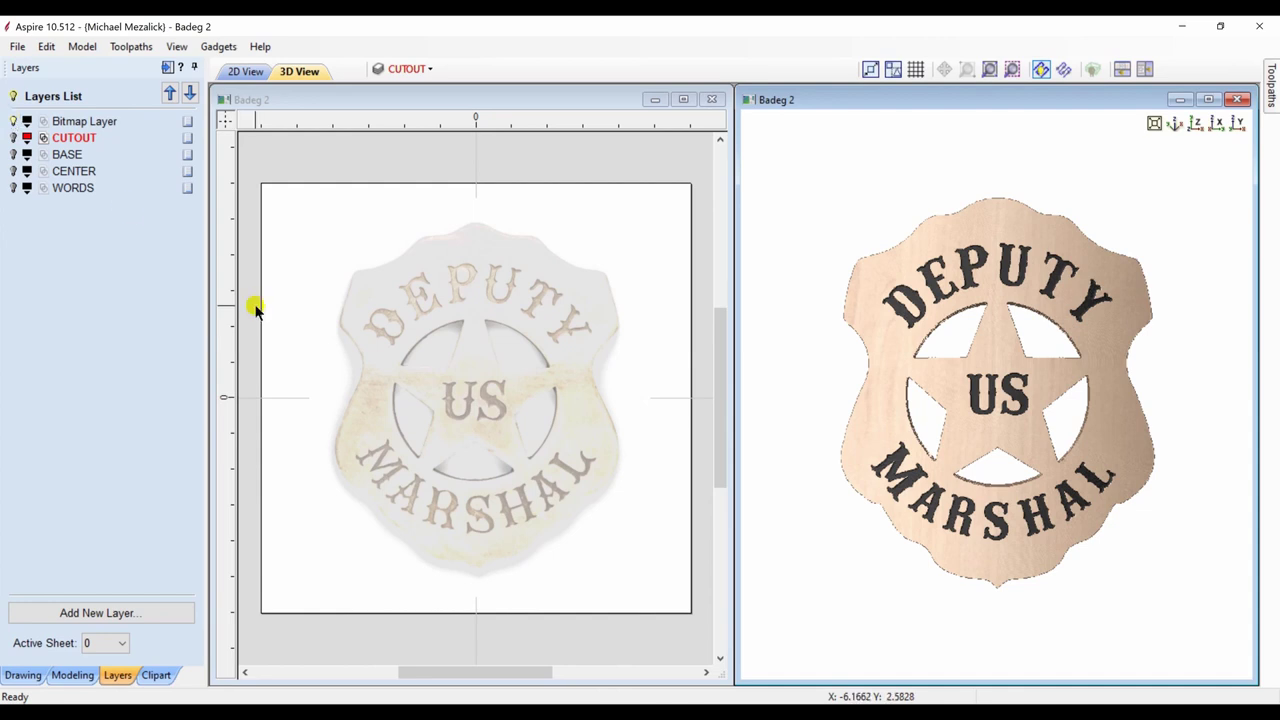
left_click(381, 302)
right_click(381, 310)
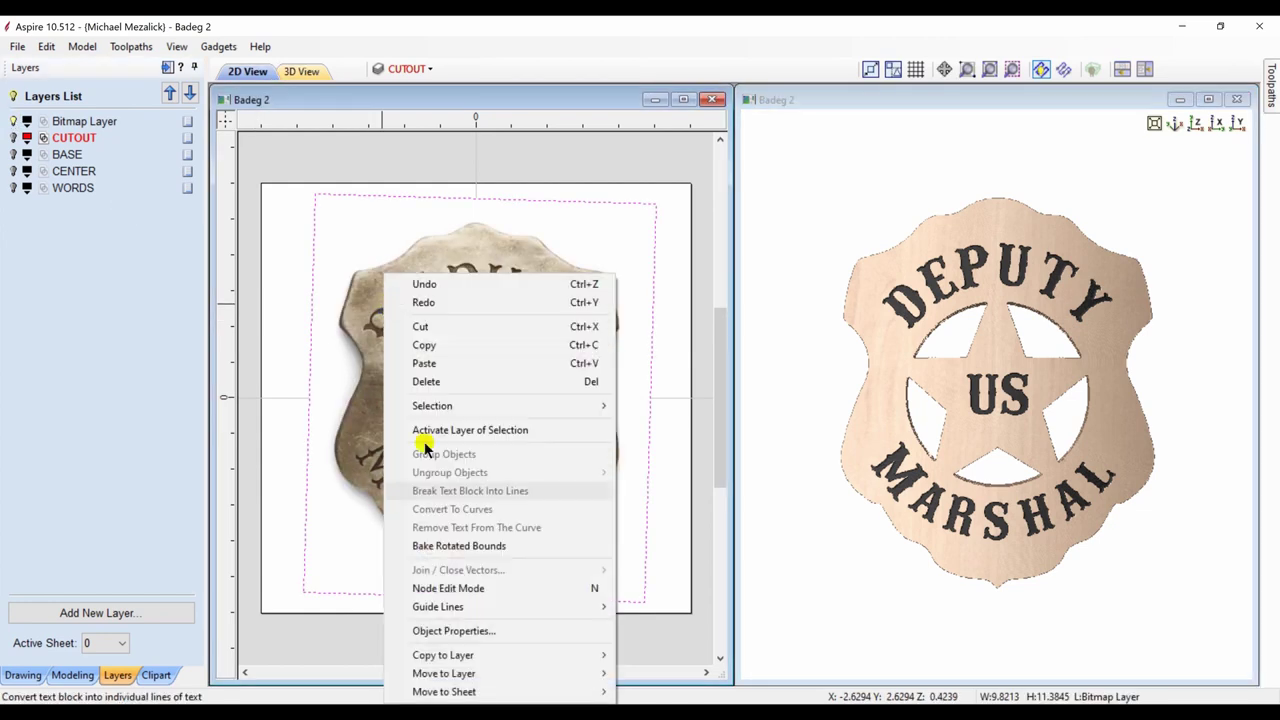
left_click(448, 631)
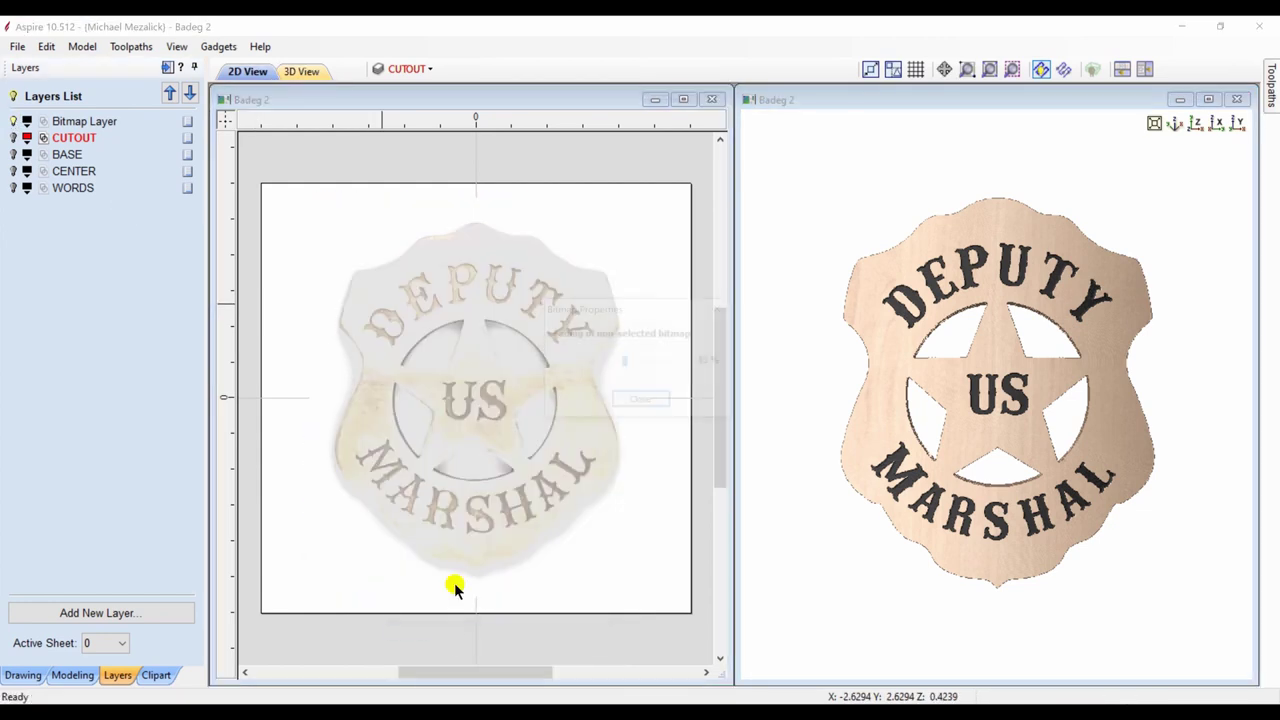
left_click_drag(598, 361, 533, 360)
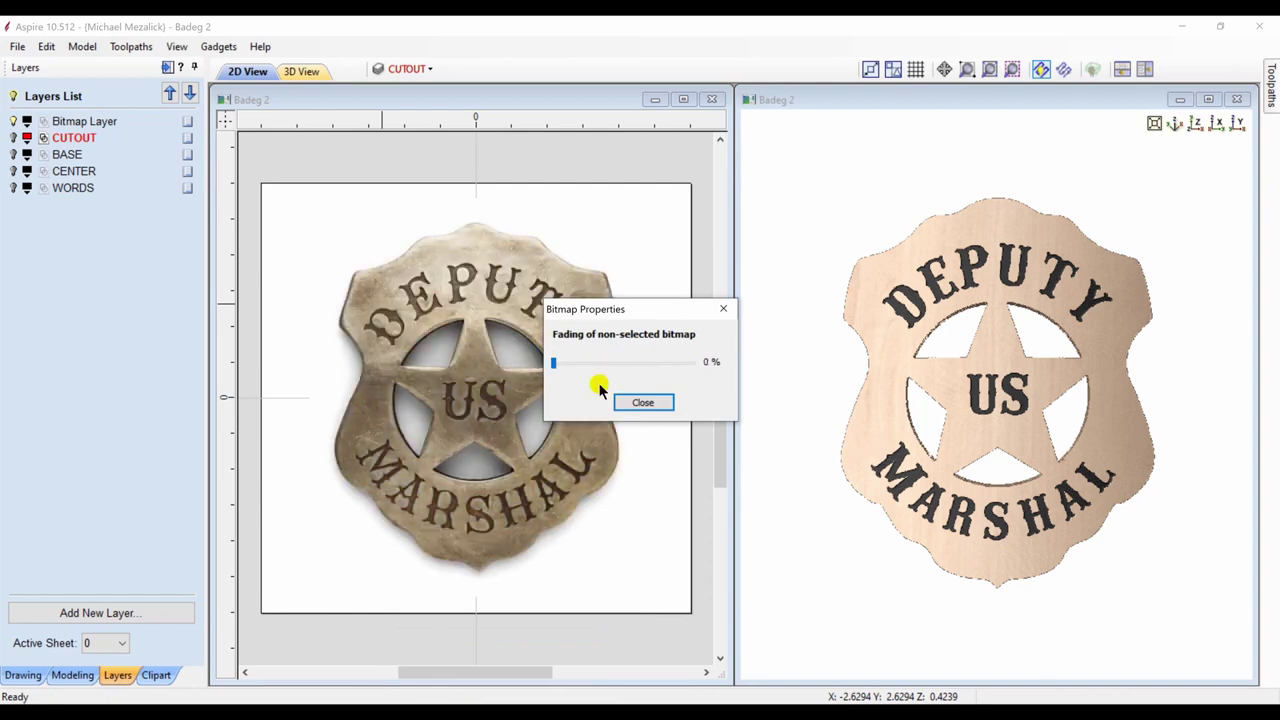
left_click(644, 401)
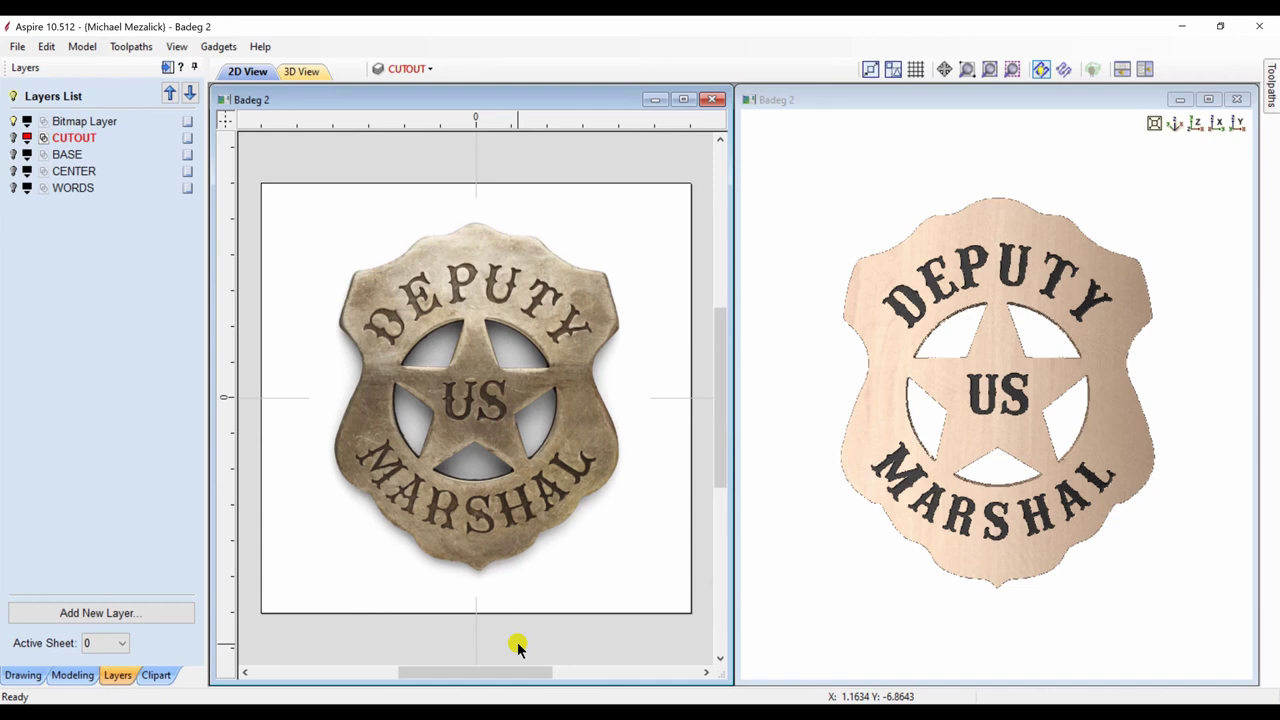
left_click_drag(920, 620, 1000, 448)
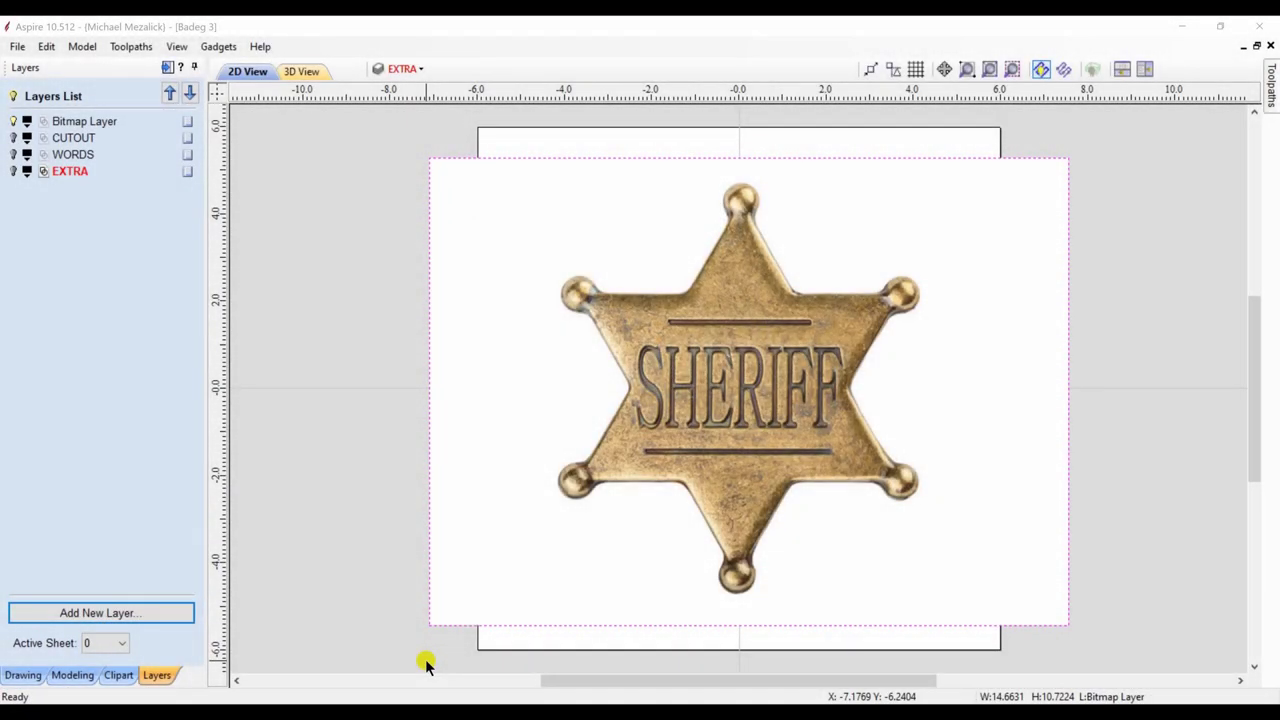
Step: Turn on the CUTOUT and EXTRA layers over the sheriff badge photo
left_click(6, 121)
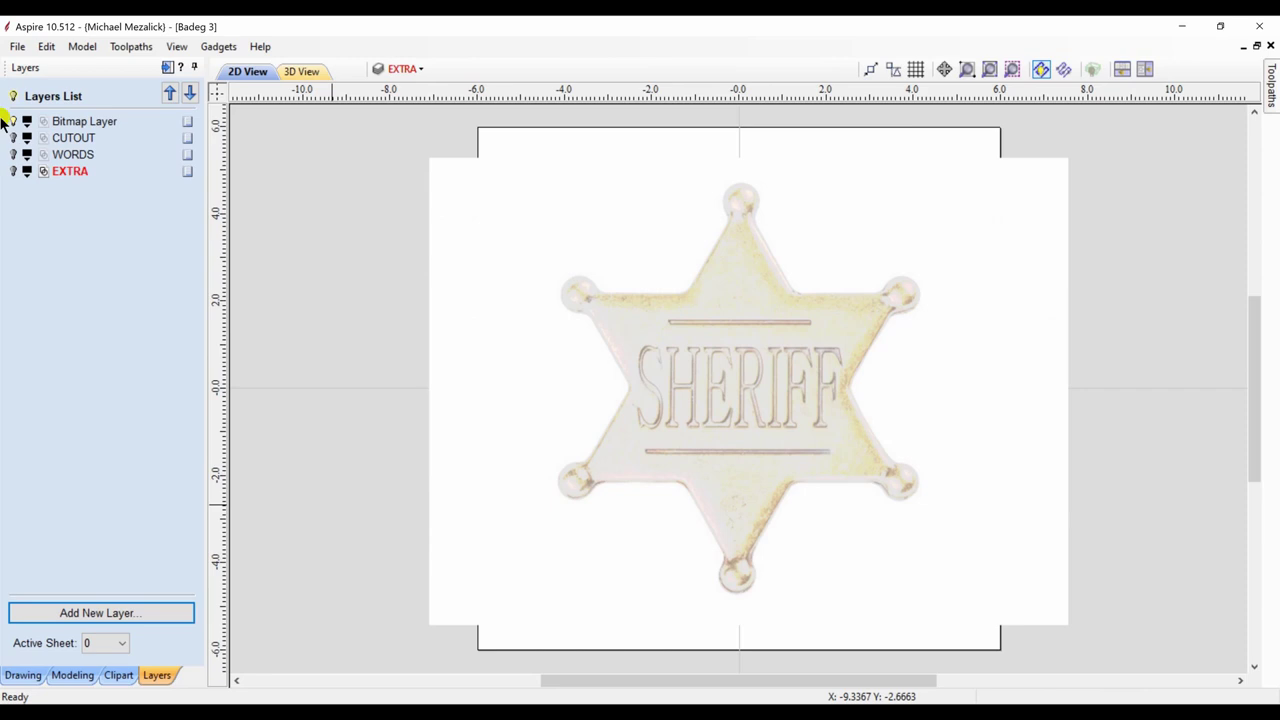
left_click(14, 138)
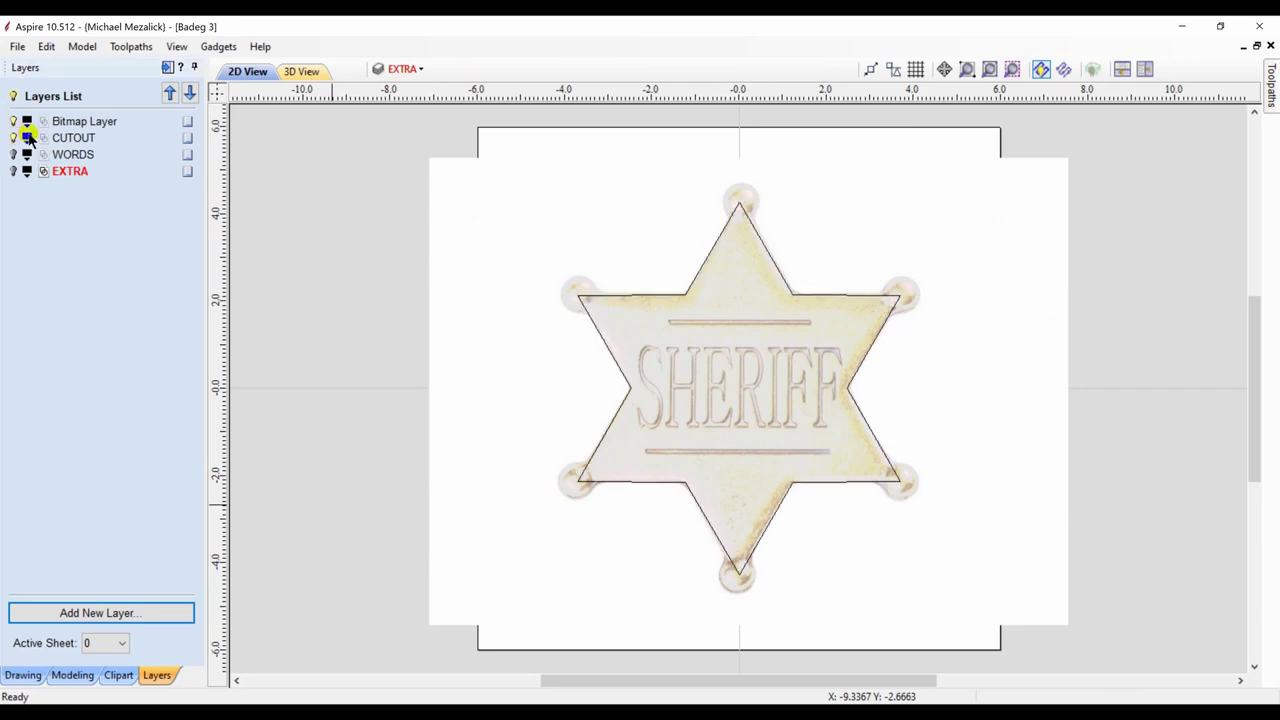
left_click(591, 318)
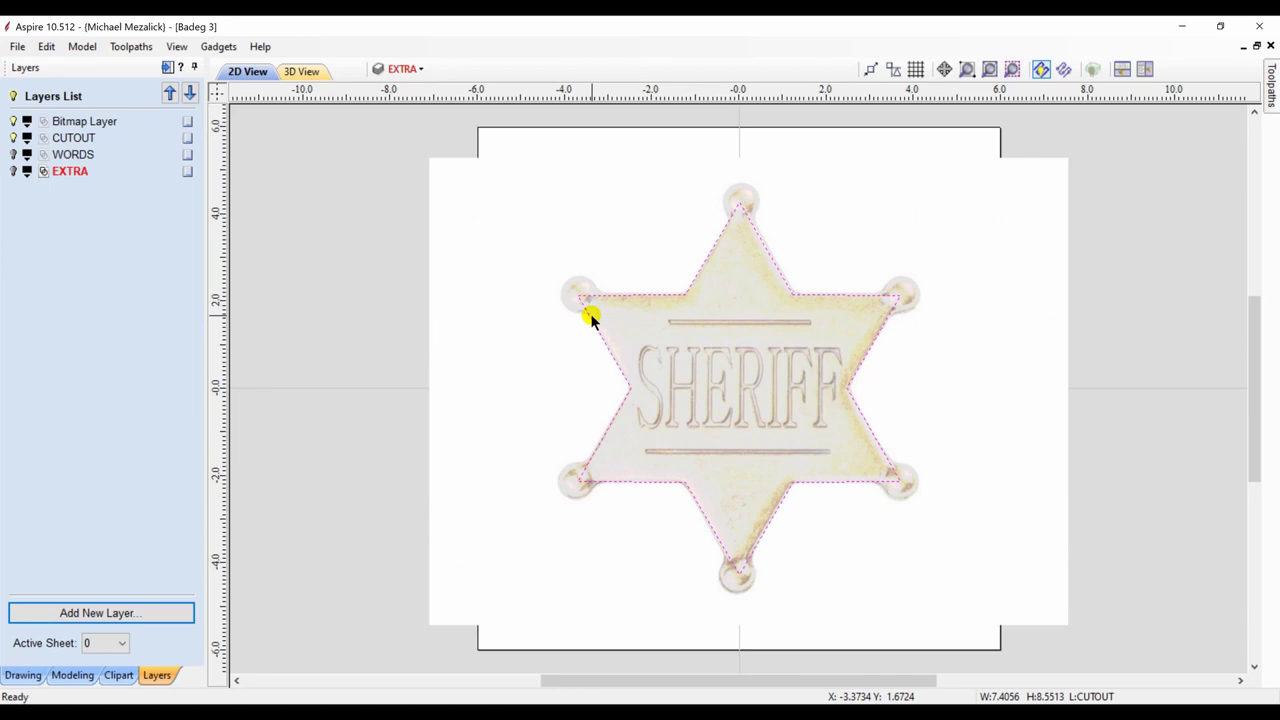
left_click(395, 313)
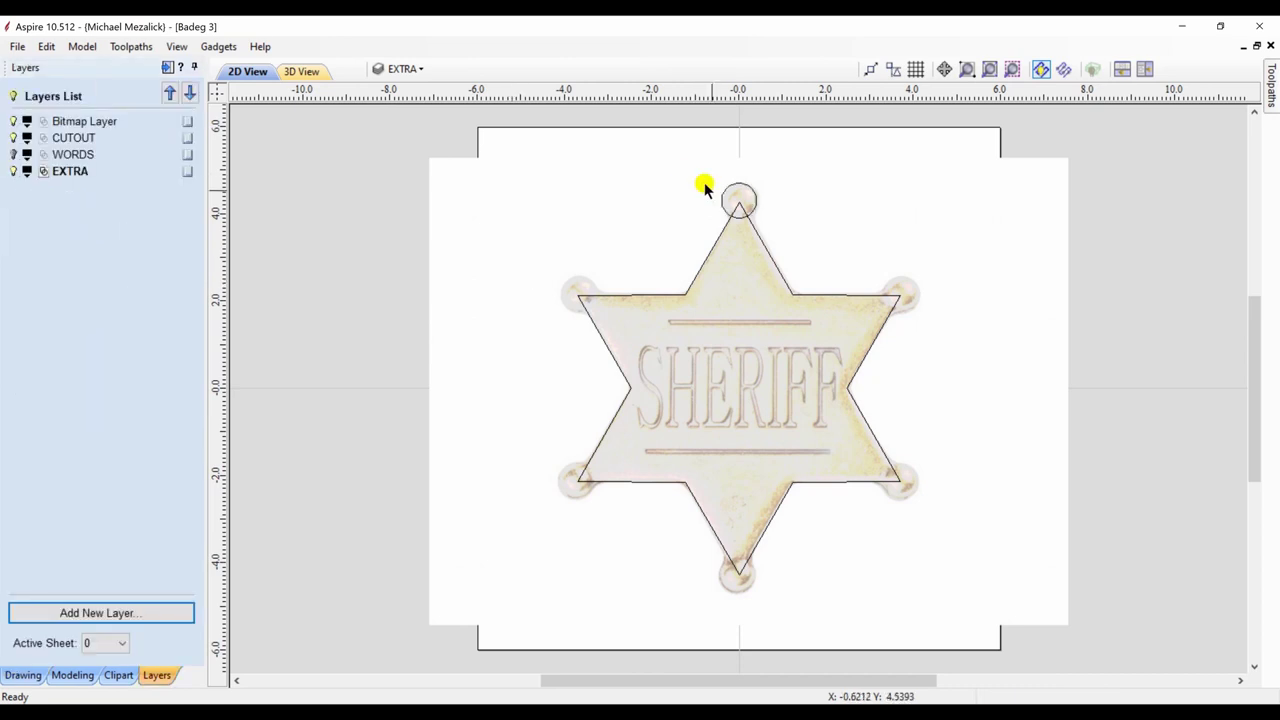
Step: Circular-copy the 0.8-inch circle at the star's top tip into 6 grouped items over 360 degrees around the origin
left_click(737, 215)
left_click(737, 217)
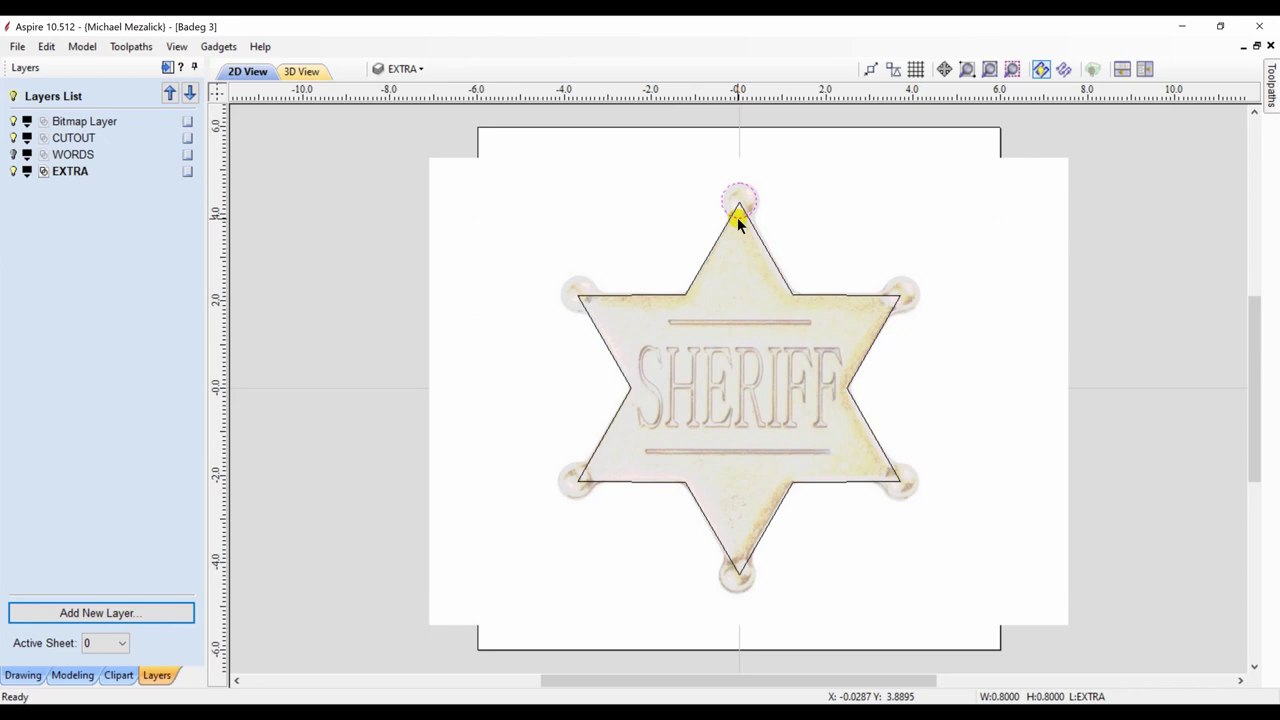
left_click(20, 676)
left_click(71, 533)
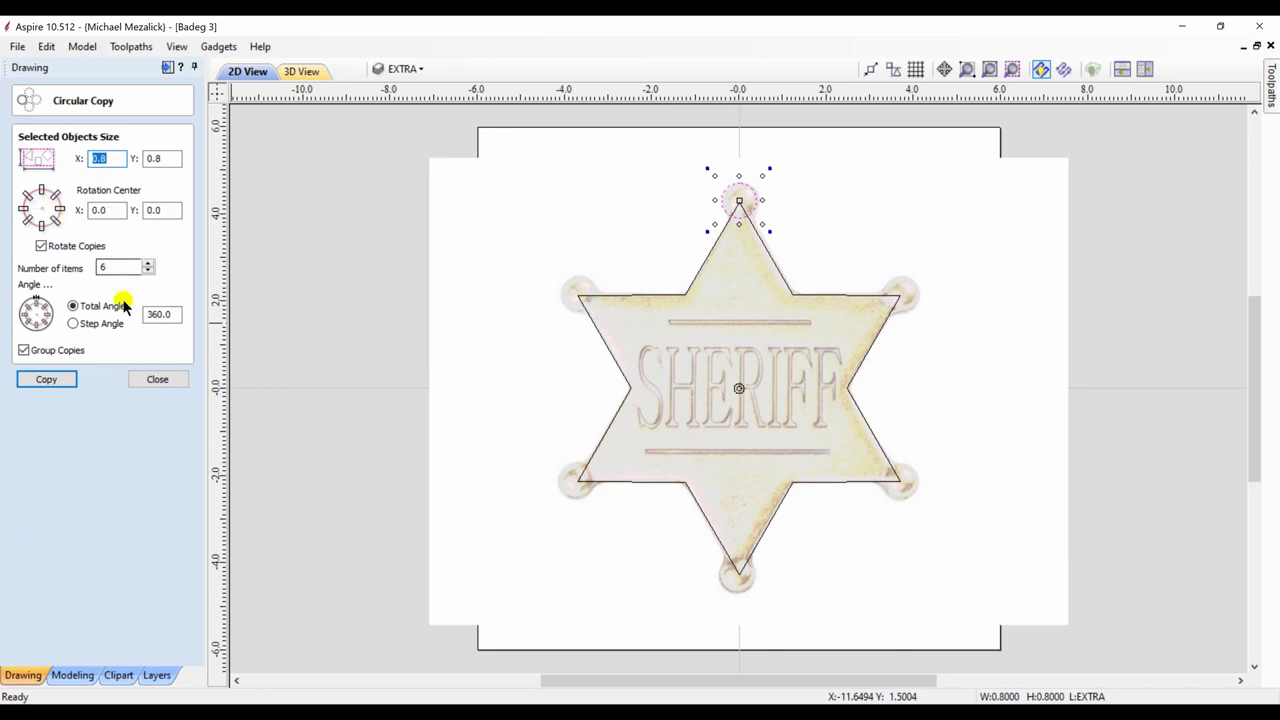
left_click(46, 380)
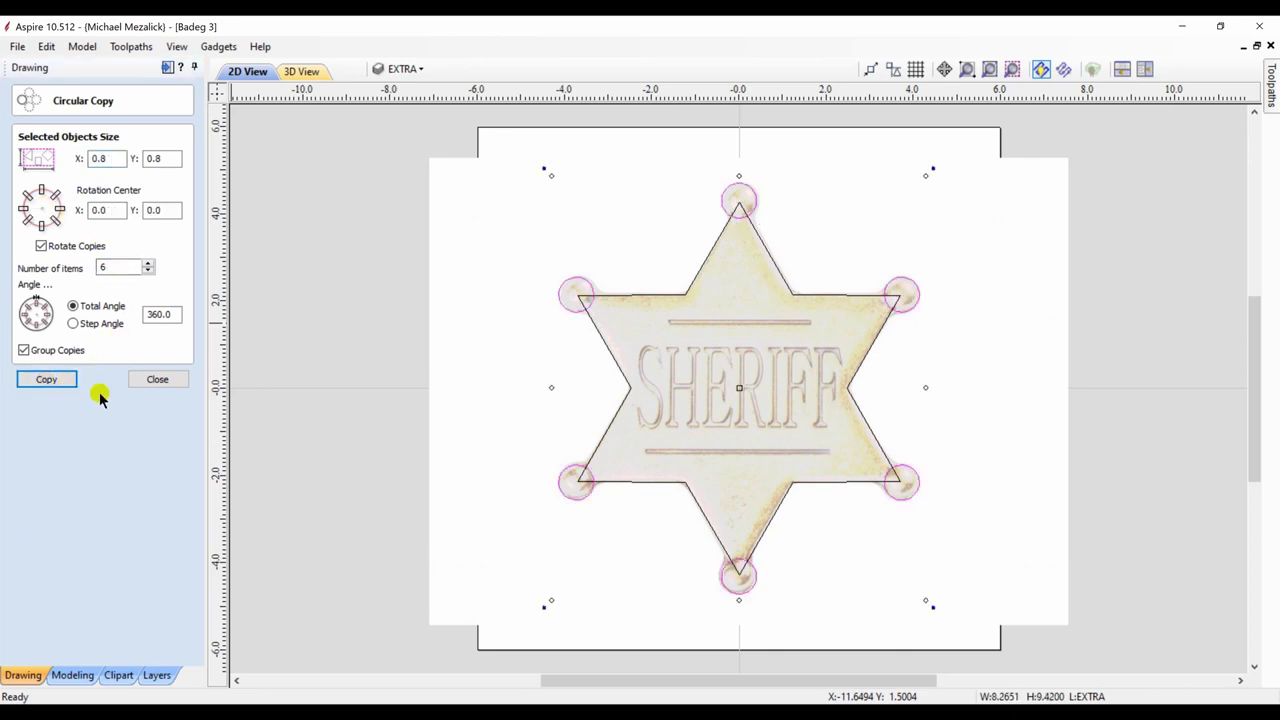
left_click(155, 380)
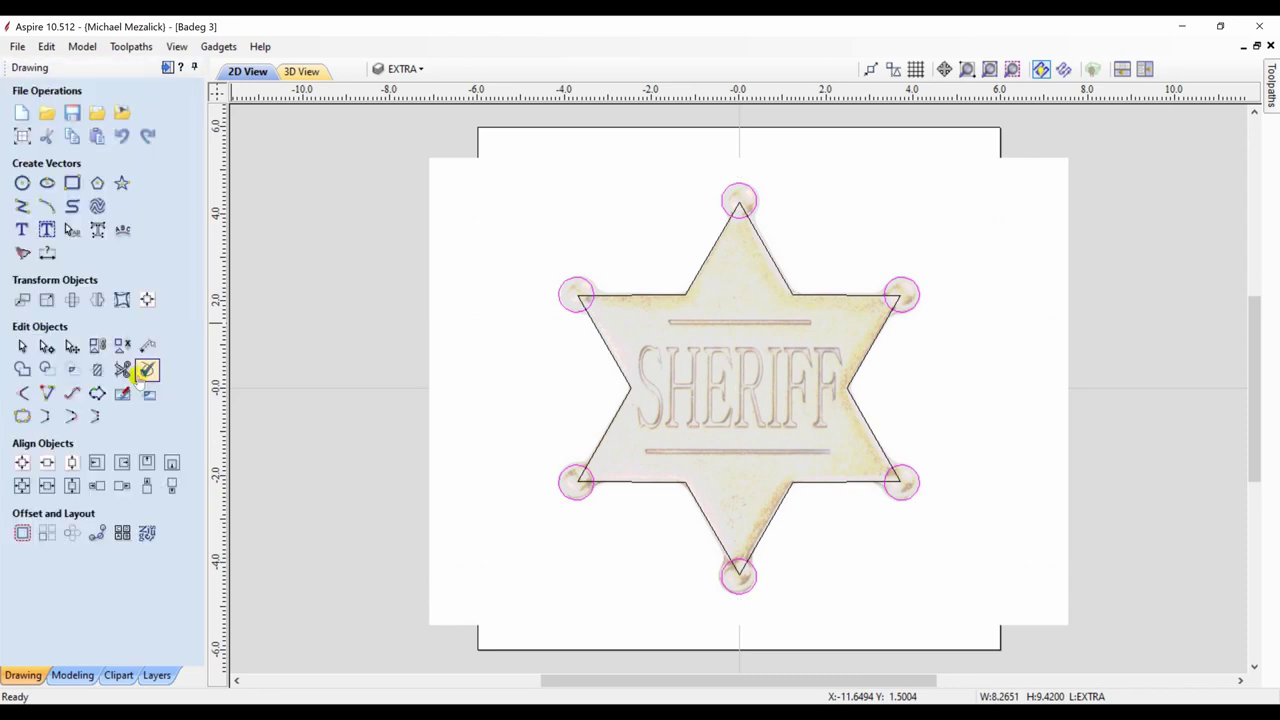
Step: Create a curved-profile shape from the star outline with angle 39.6, base height 0.04 and height limited to 0.07 inches, with both views tiled
left_click(608, 432)
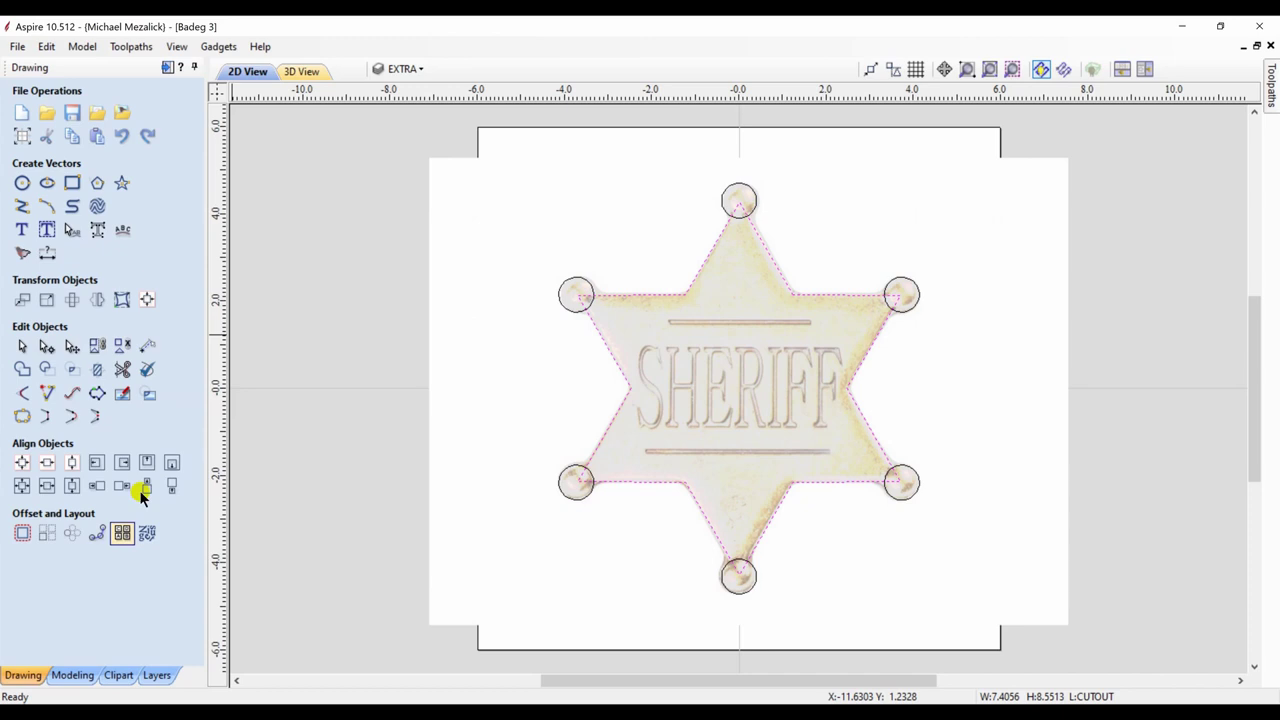
left_click(68, 675)
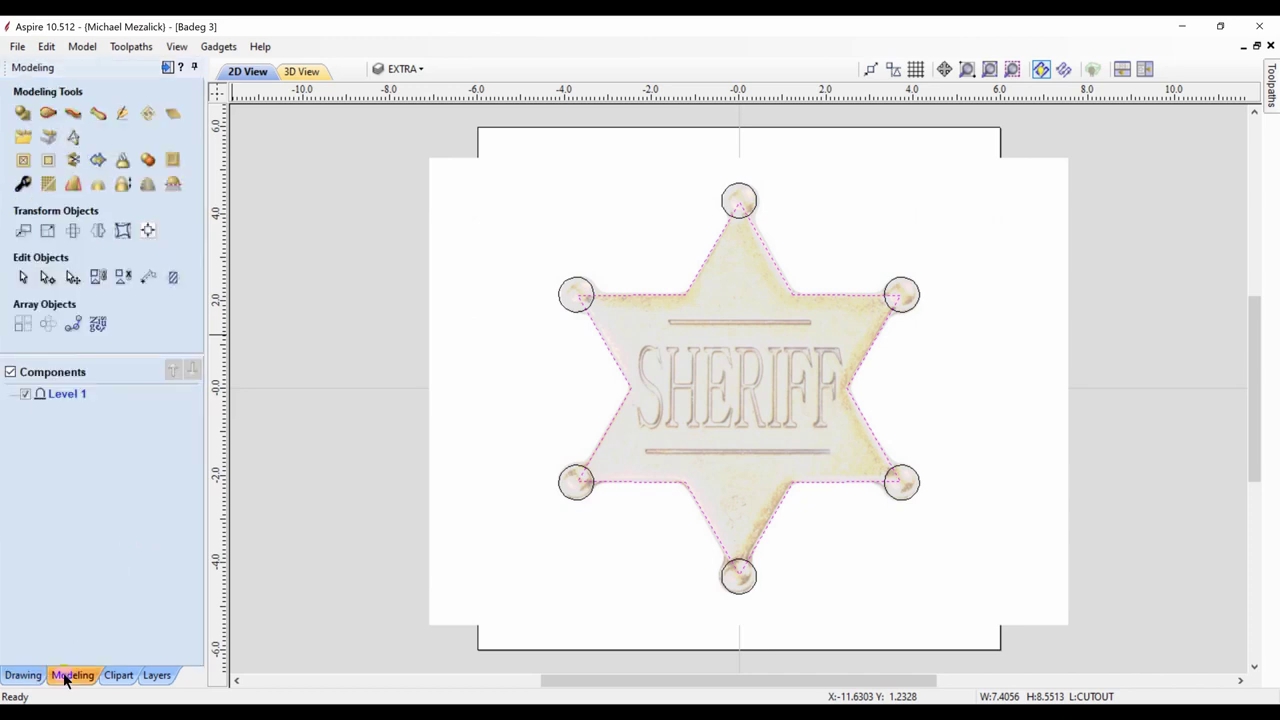
left_click(22, 113)
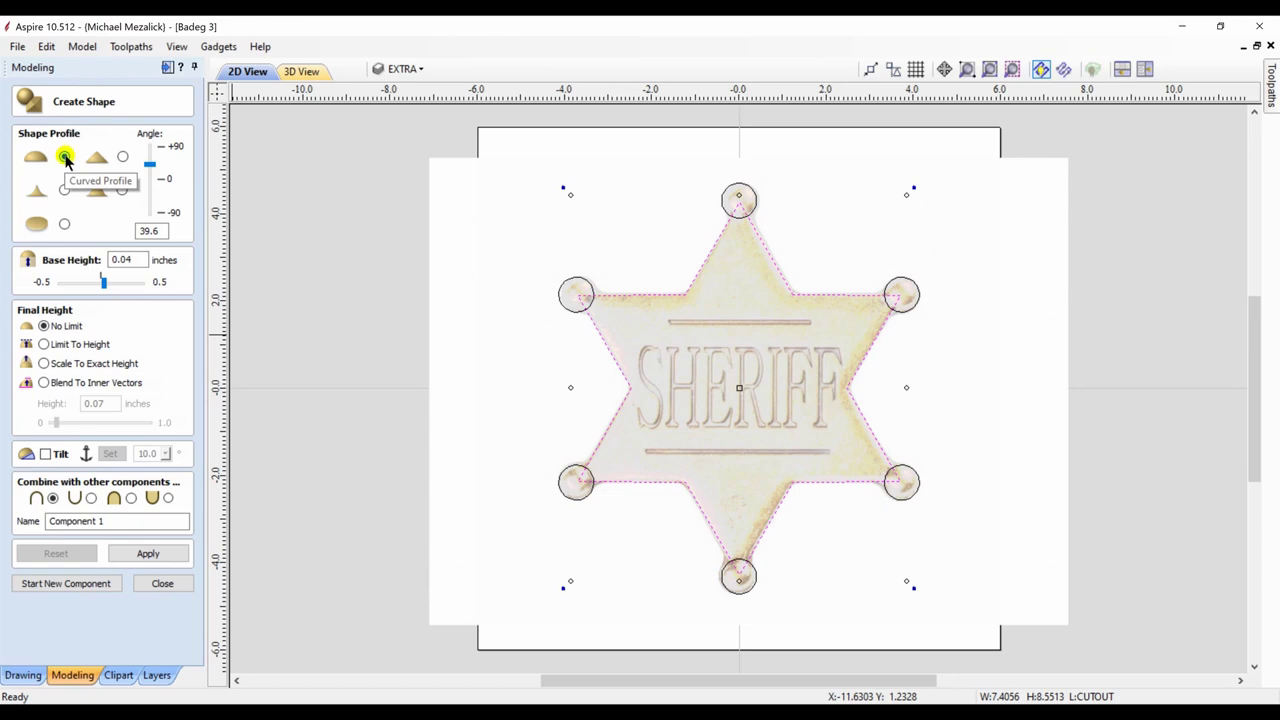
left_click(43, 344)
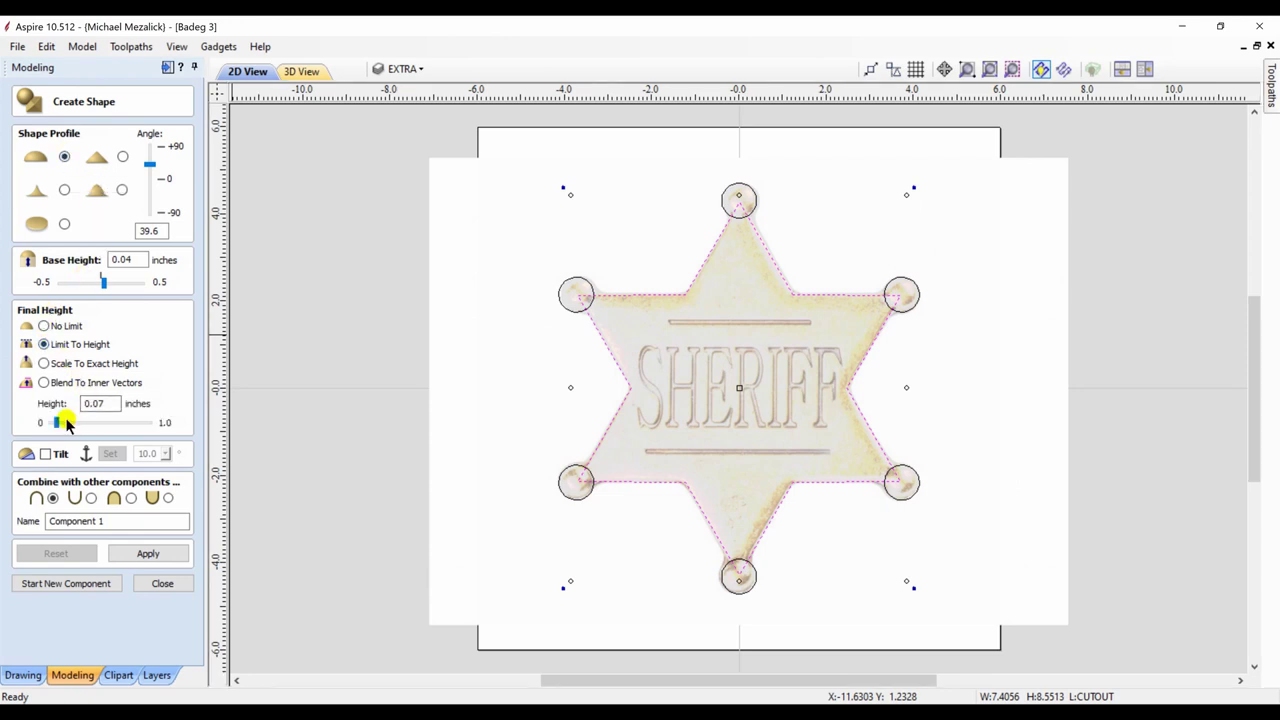
key("F4")
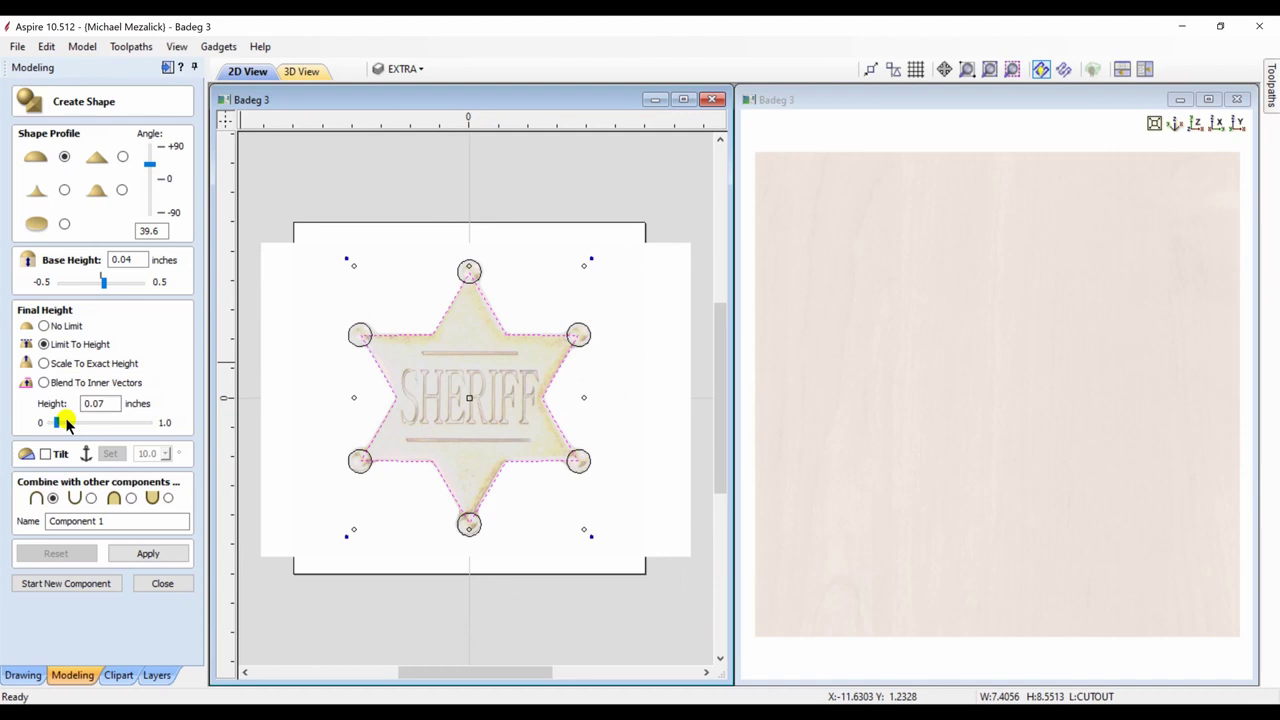
left_click(140, 554)
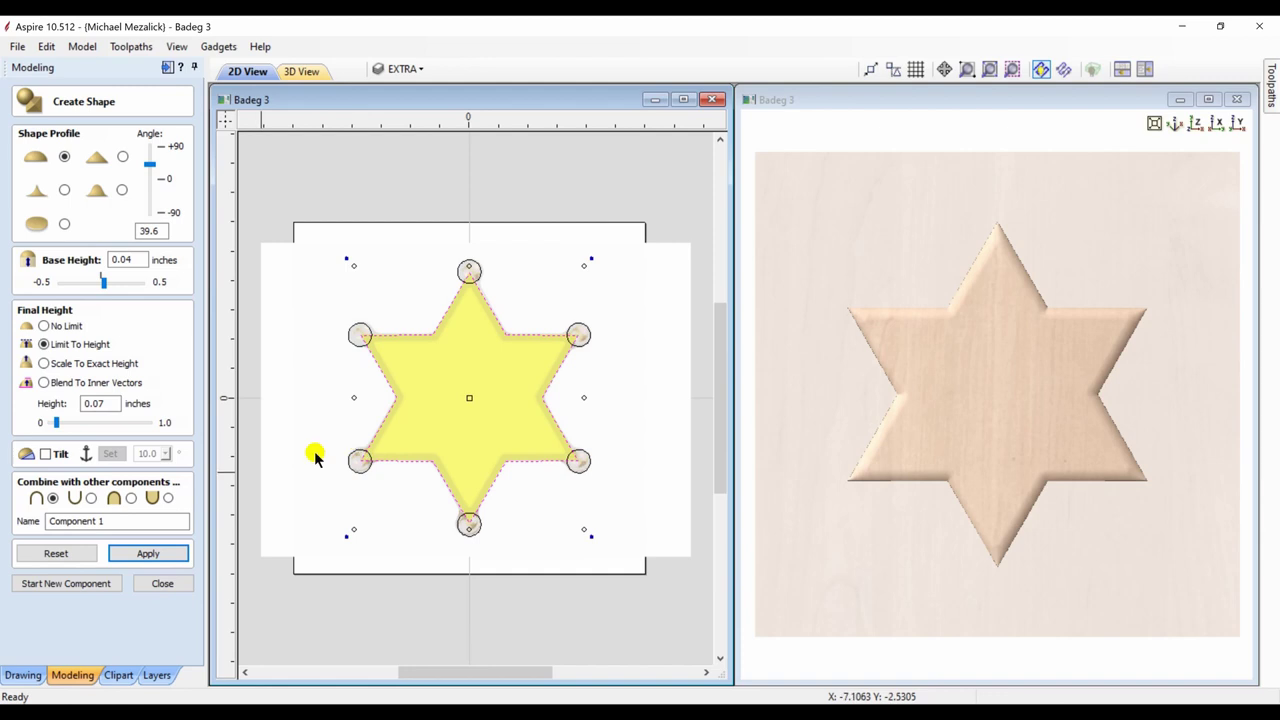
Step: Create a new curved component from the six tip circles with no height limit and 0.04-inch base height, merged with the star
left_click(97, 586)
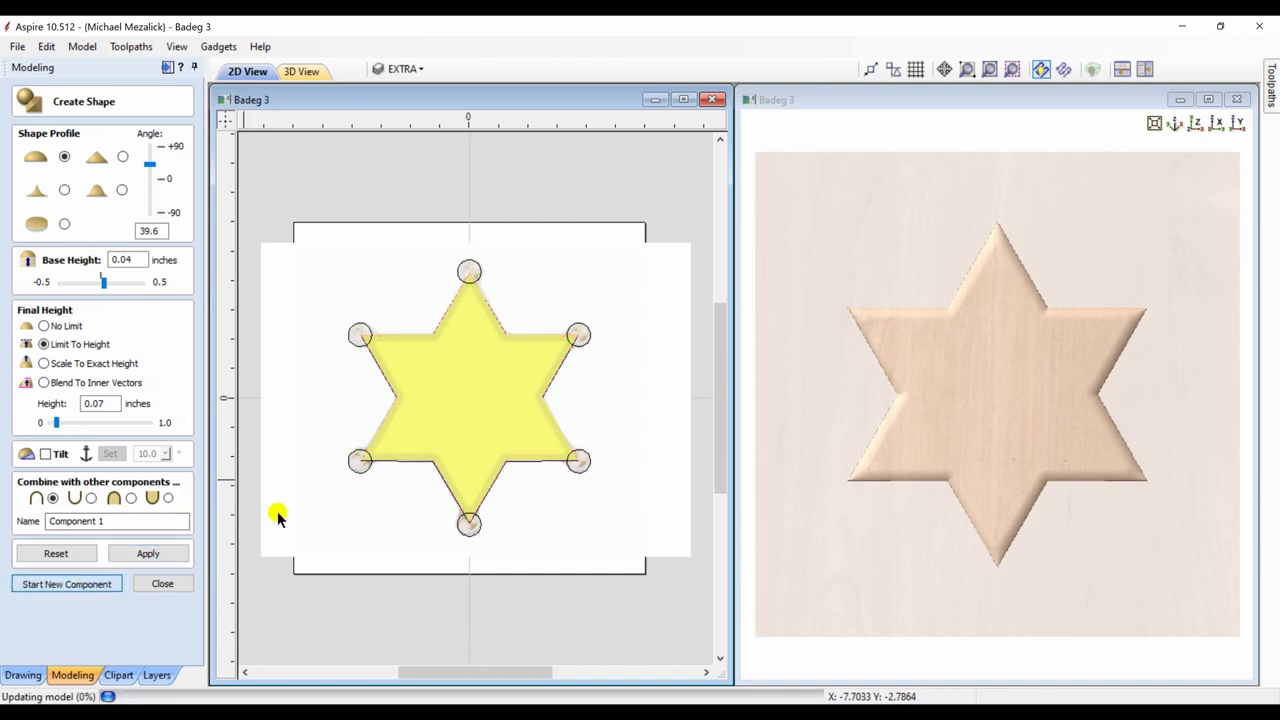
left_click(356, 479)
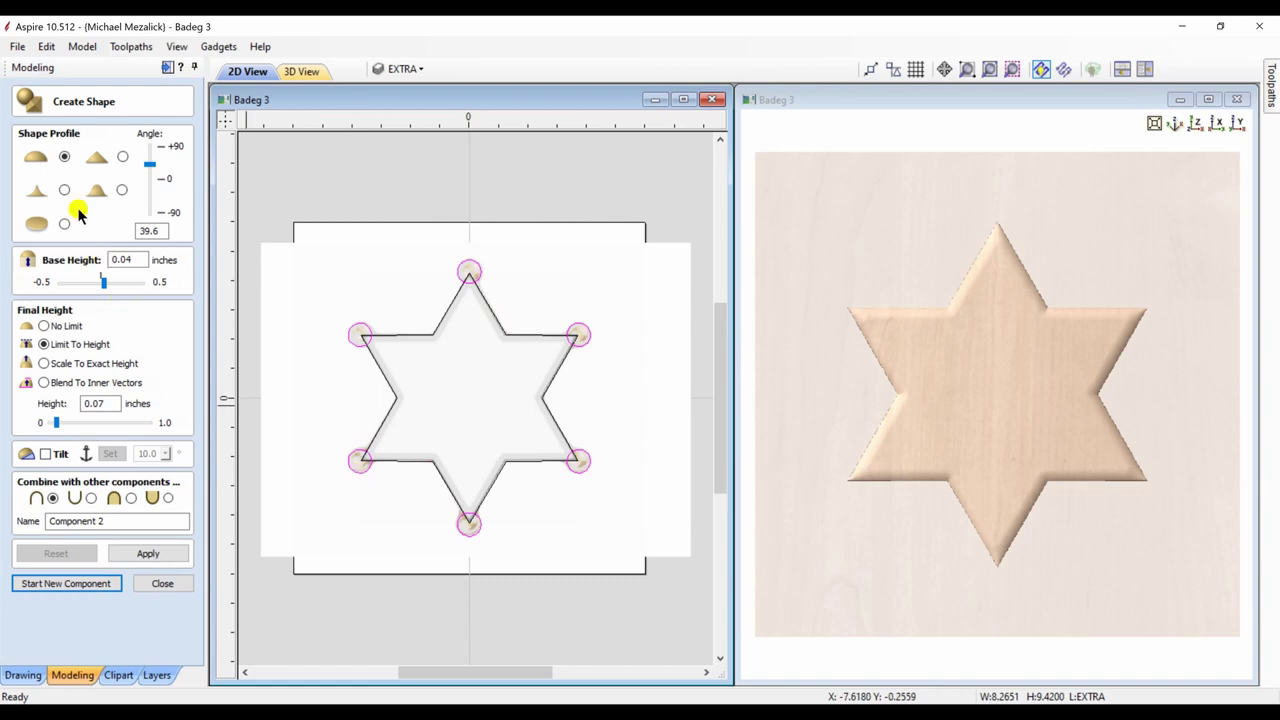
left_click(44, 326)
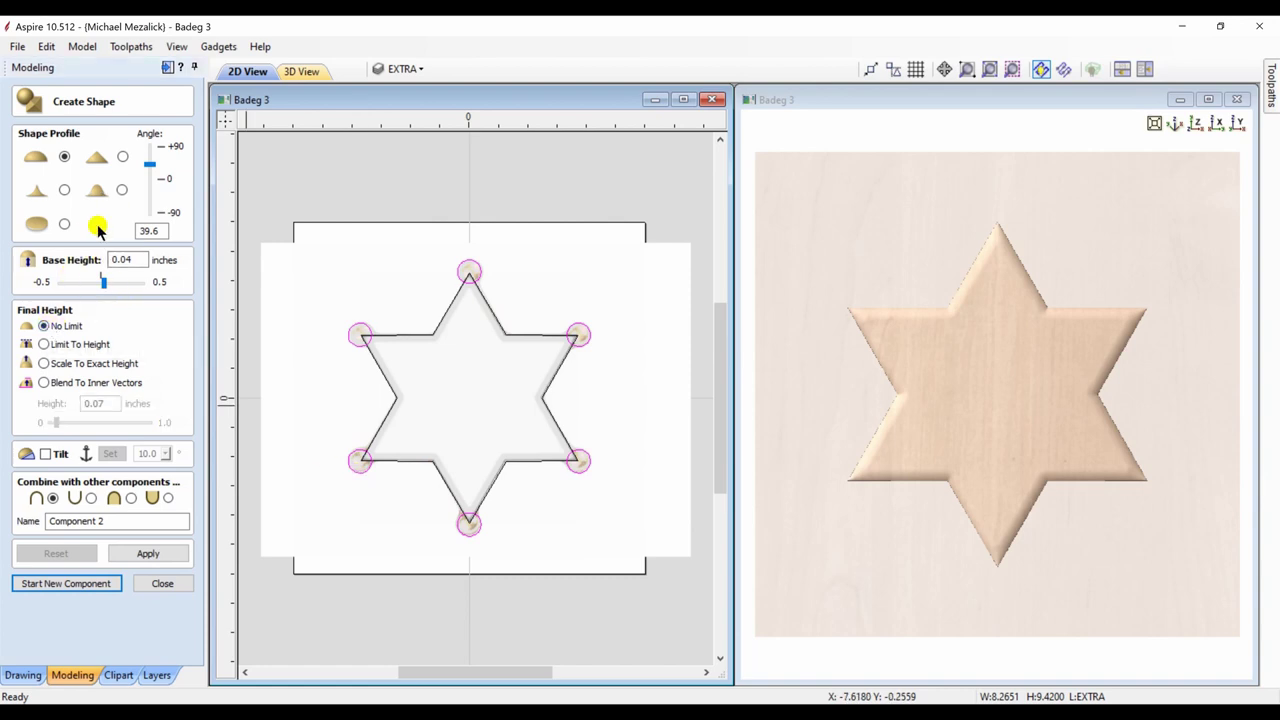
left_click(131, 497)
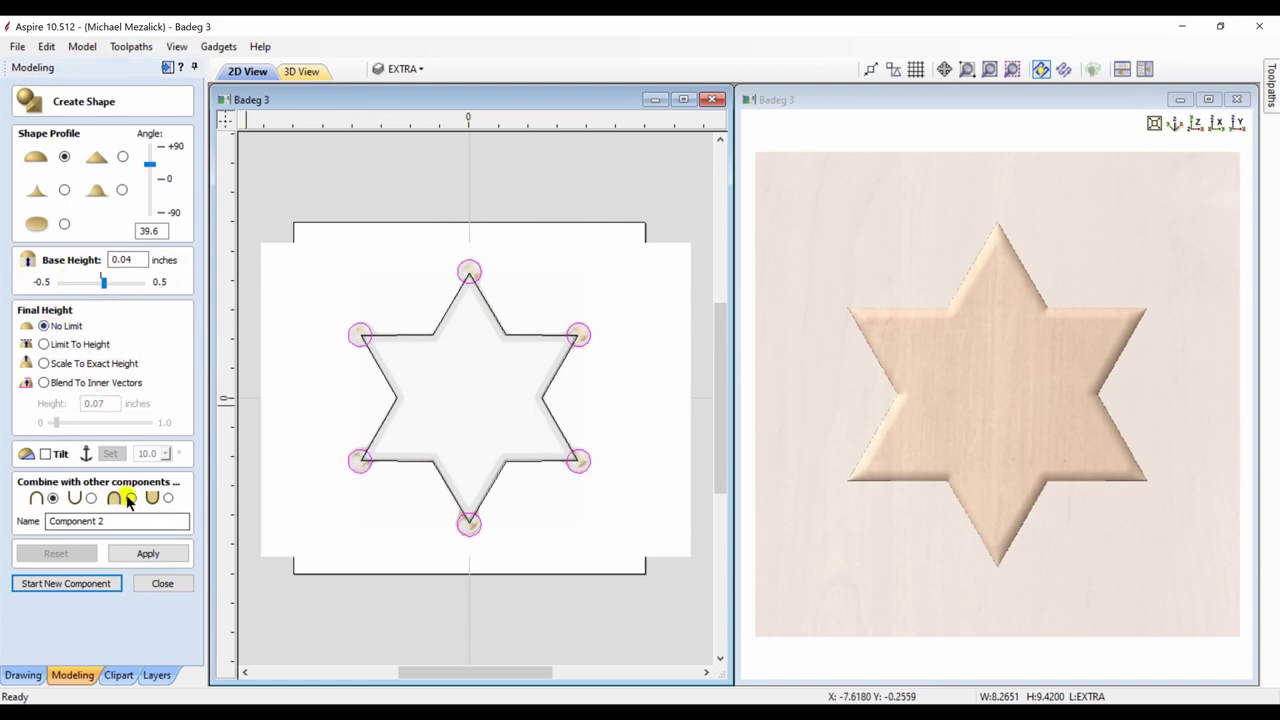
left_click(134, 558)
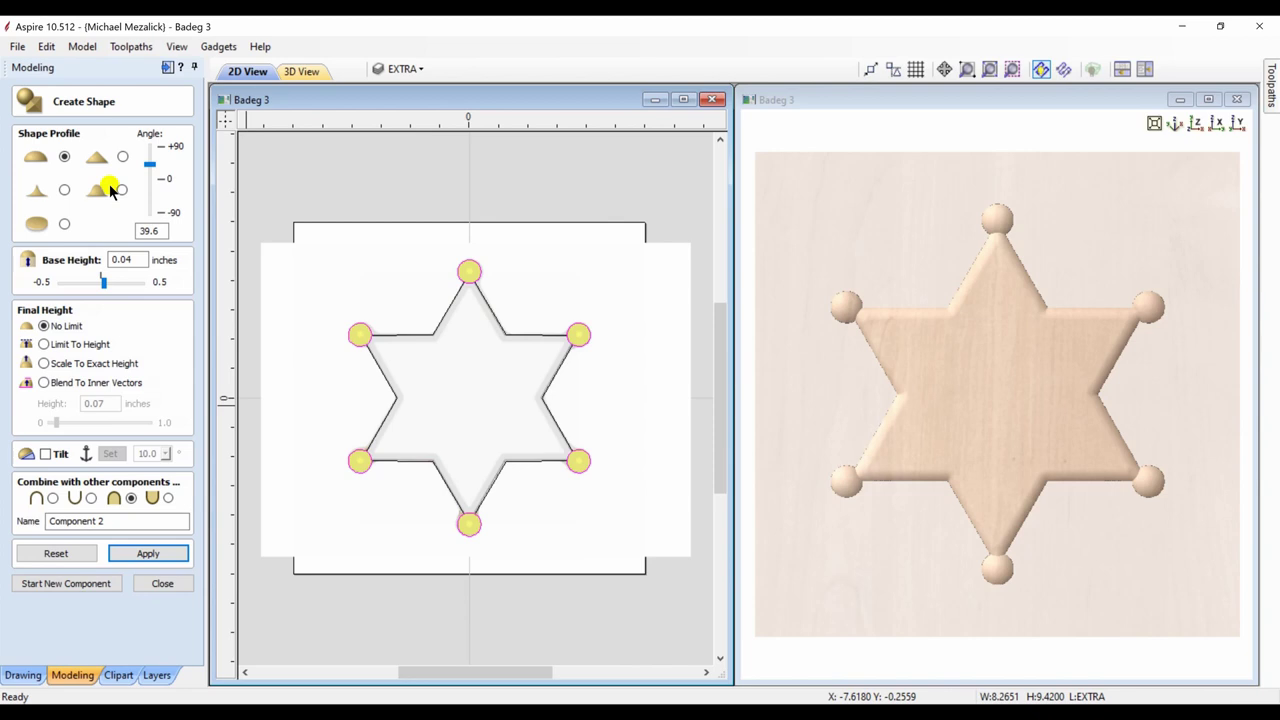
left_click(104, 280)
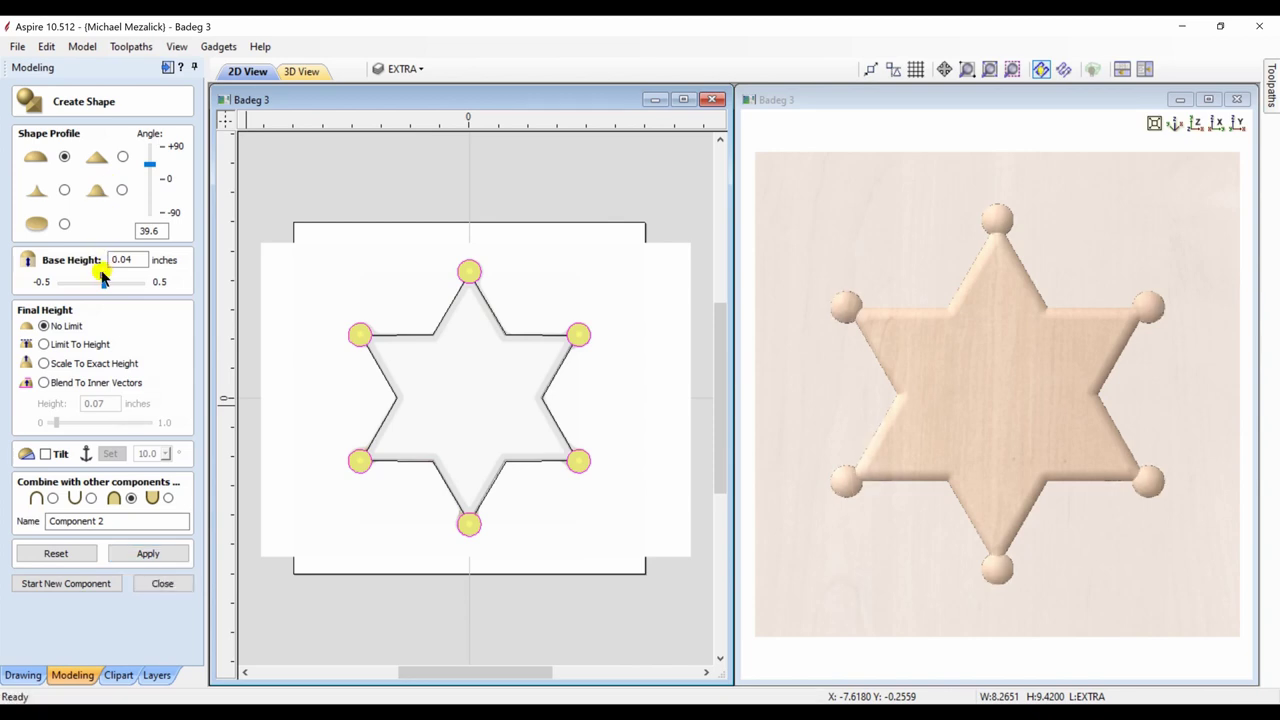
left_click_drag(778, 442, 814, 449)
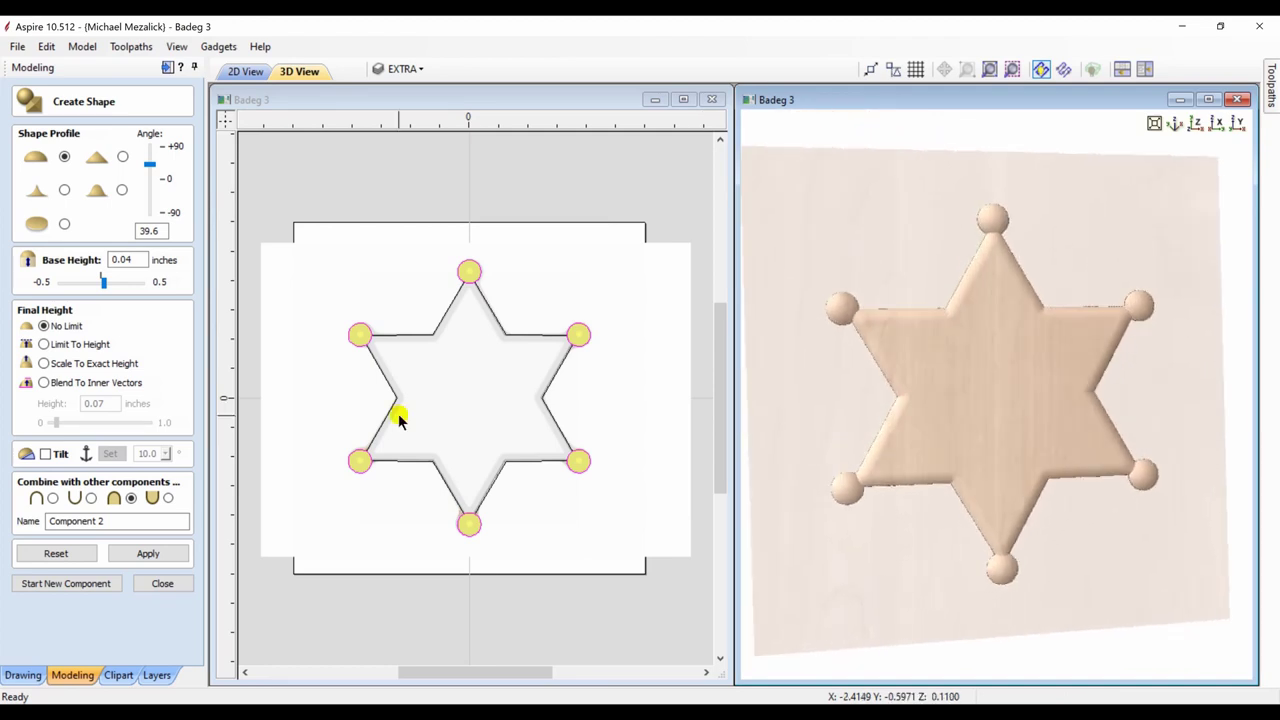
left_click(150, 557)
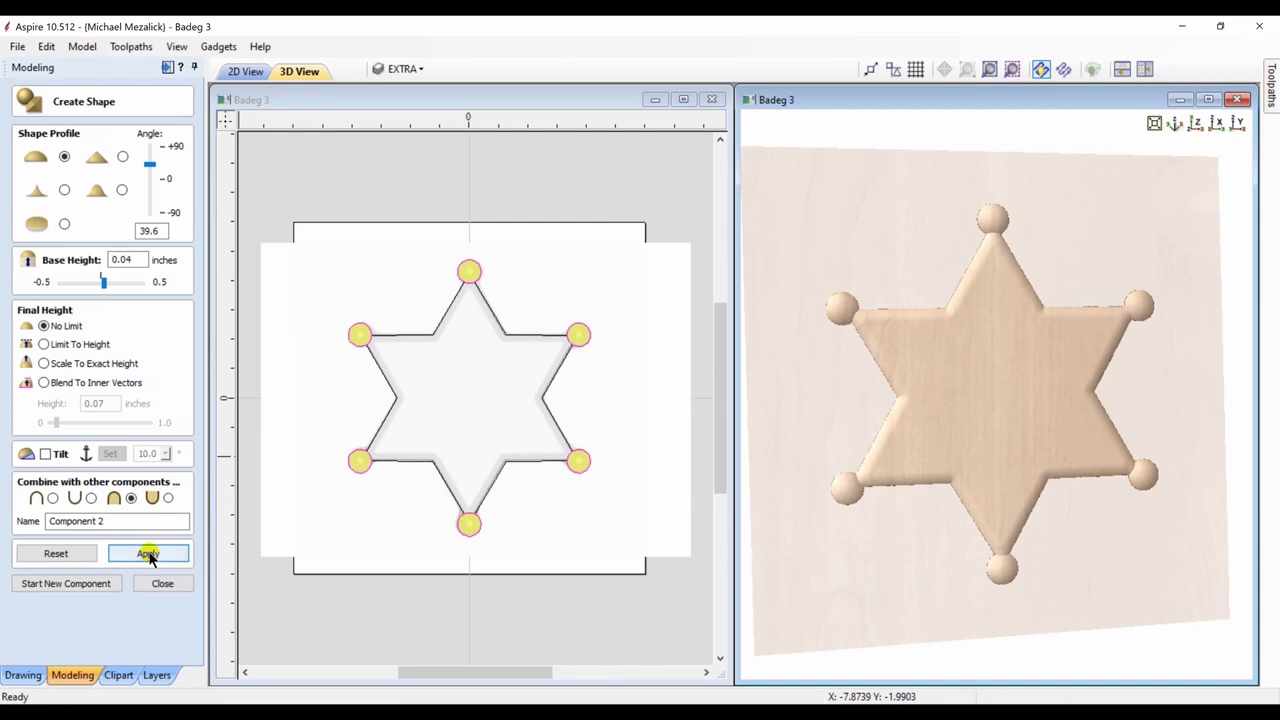
Step: Create a single component from the visible star and tip-ball model, and hide the two source components
left_click(162, 583)
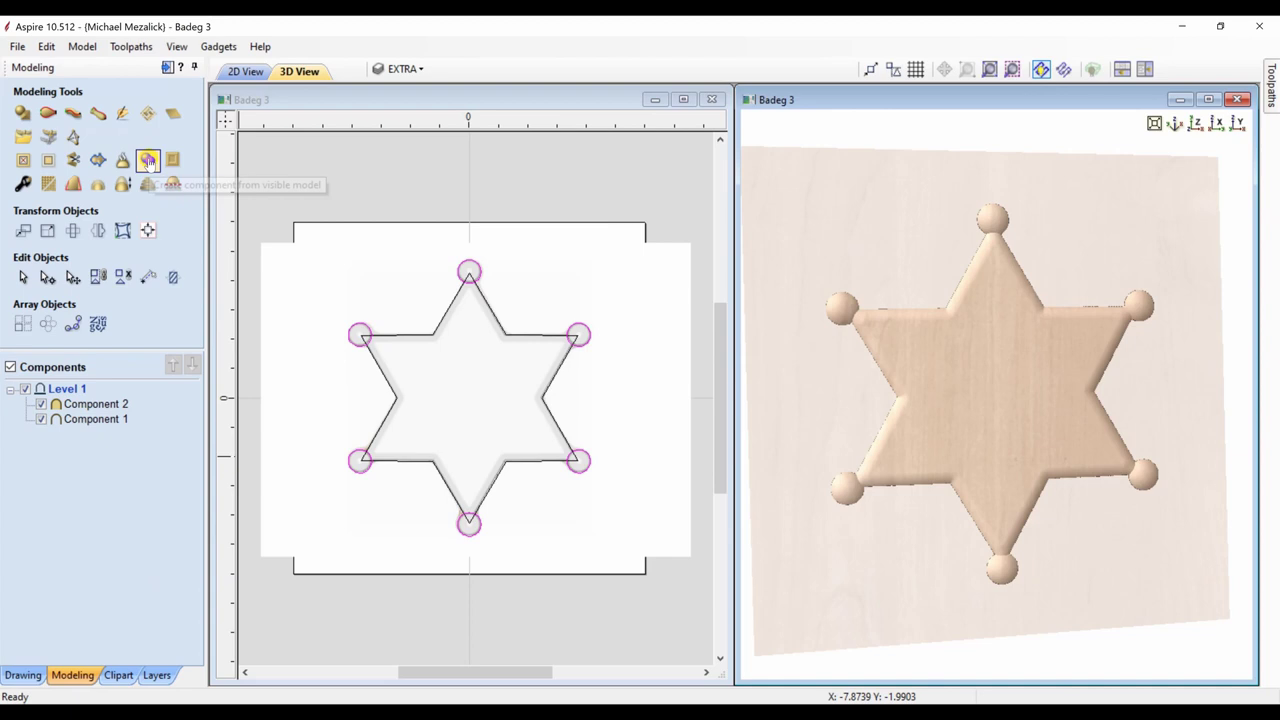
left_click(148, 161)
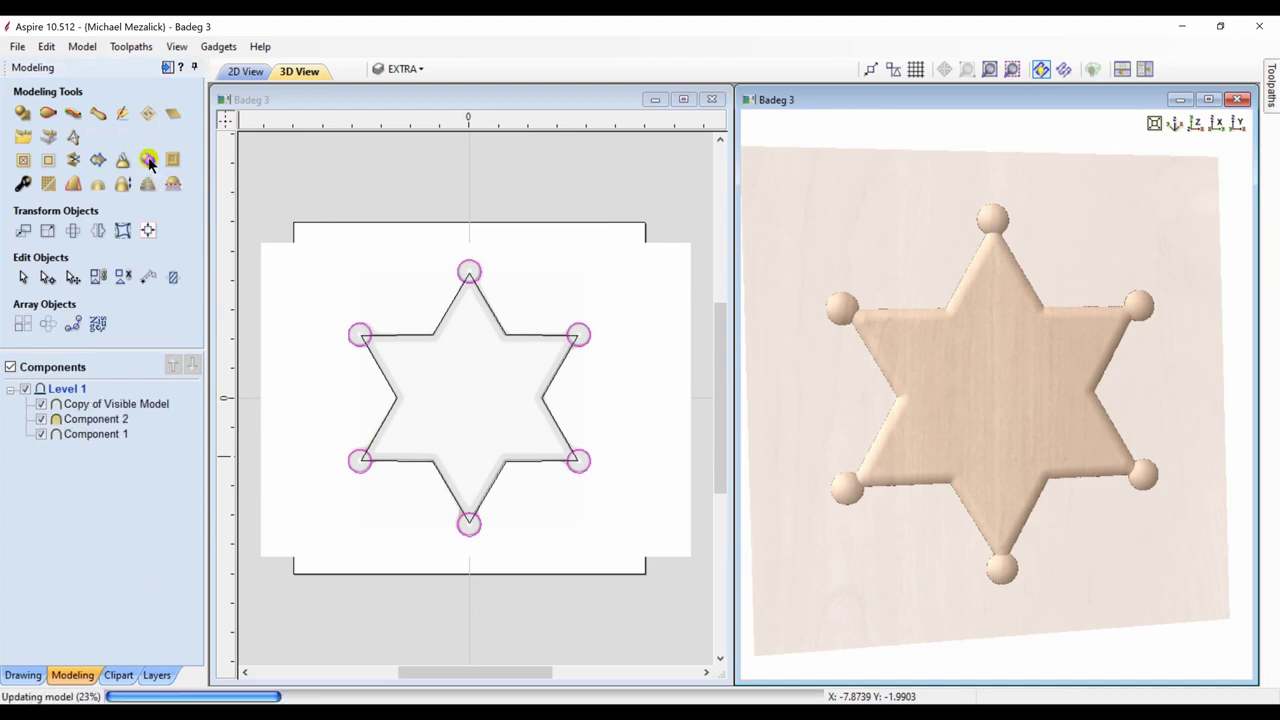
left_click(41, 419)
left_click(41, 435)
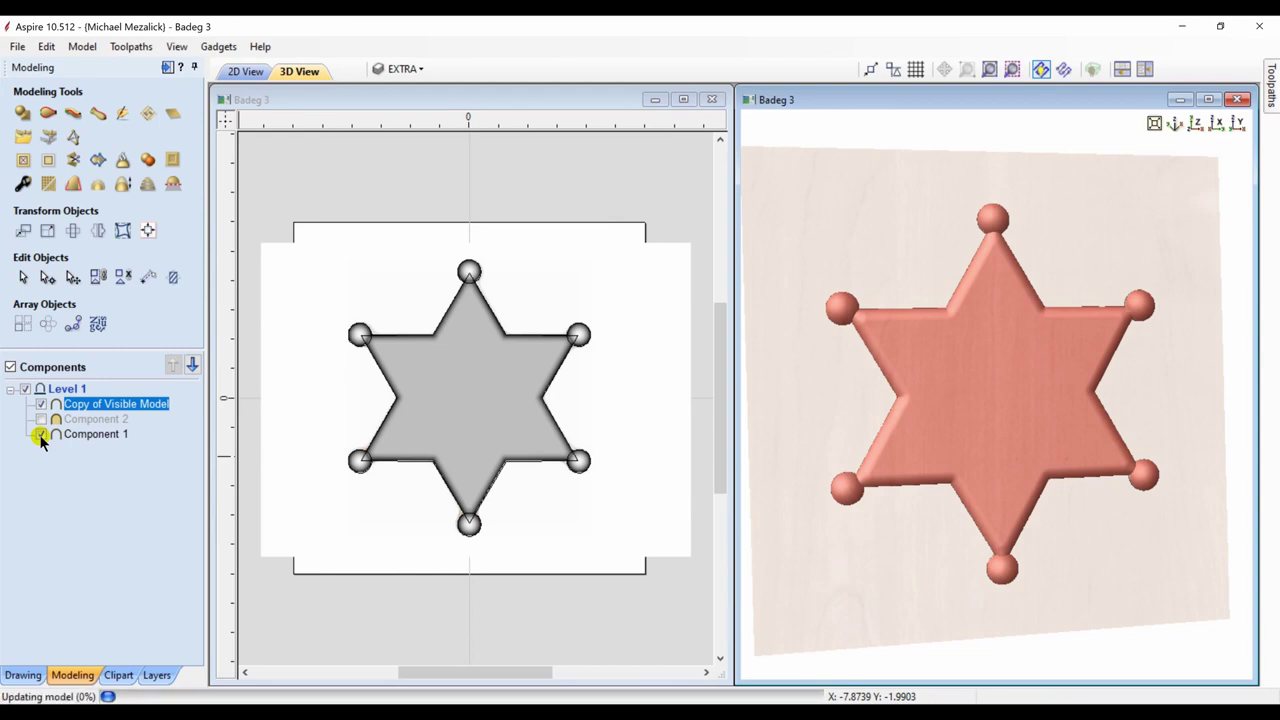
Step: Add a new red layer, Layer 1, and create vector boundaries around the merged star component on it
left_click(155, 676)
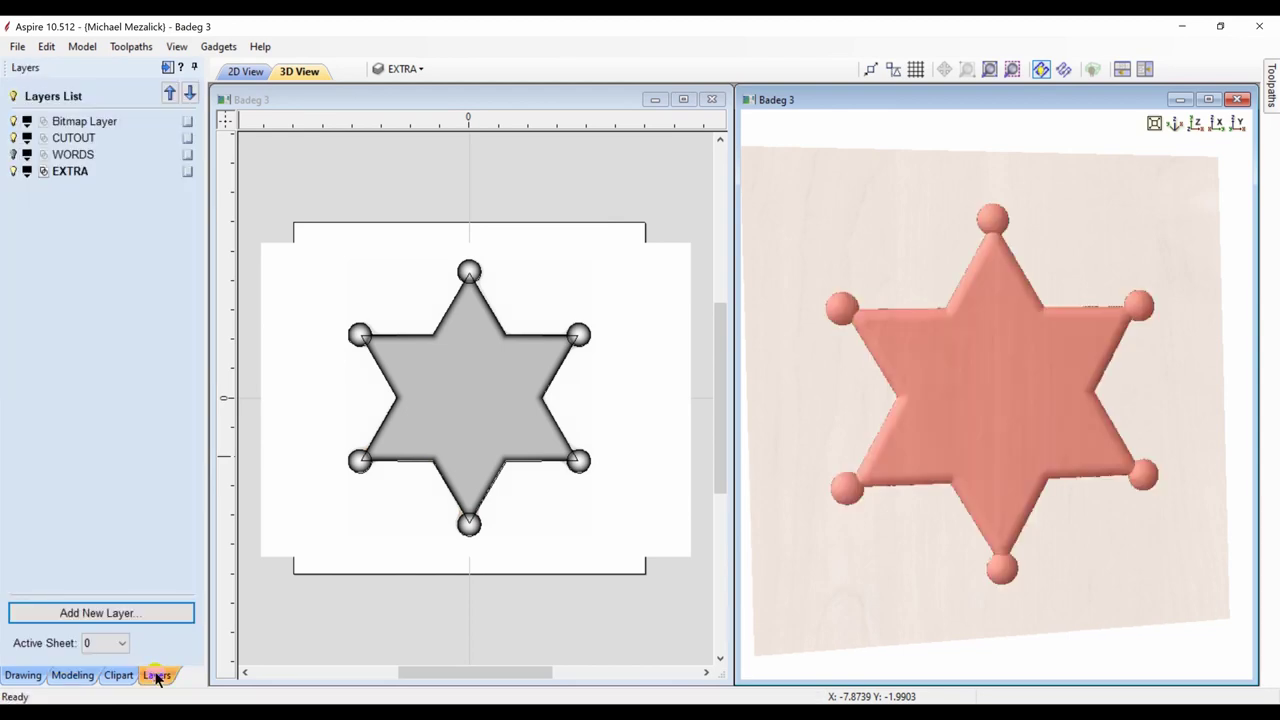
left_click(114, 613)
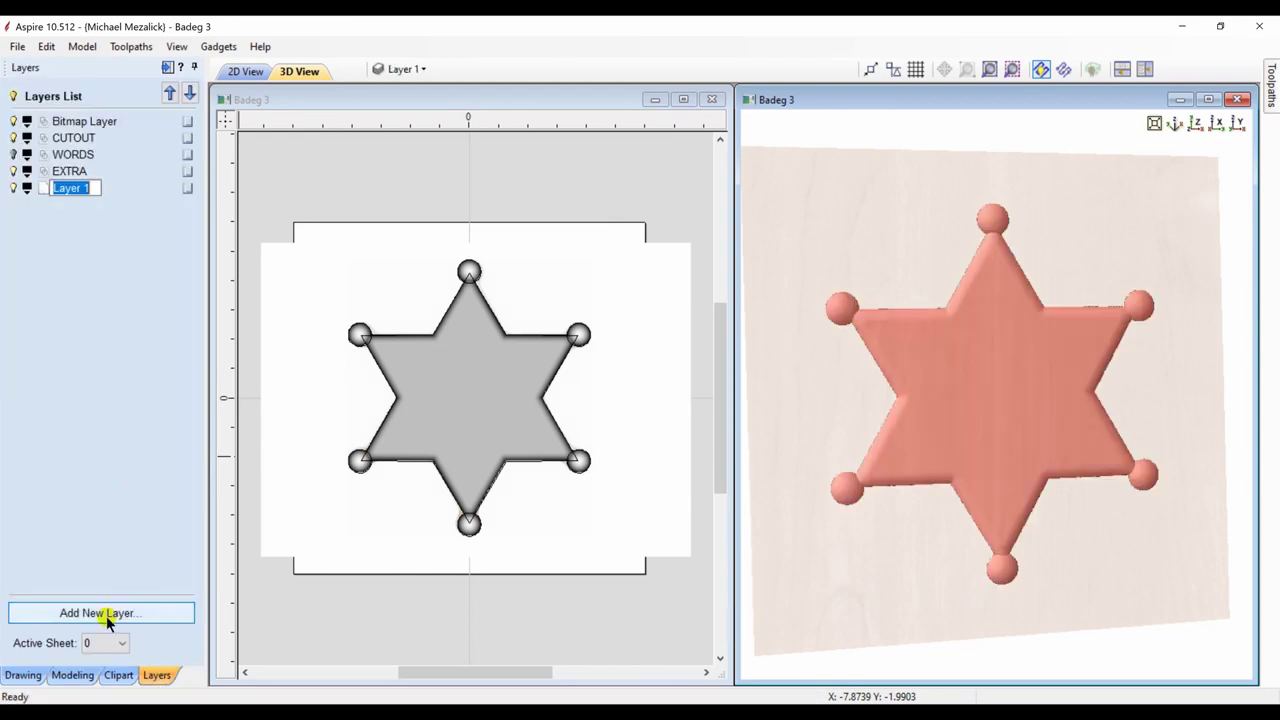
left_click(27, 188)
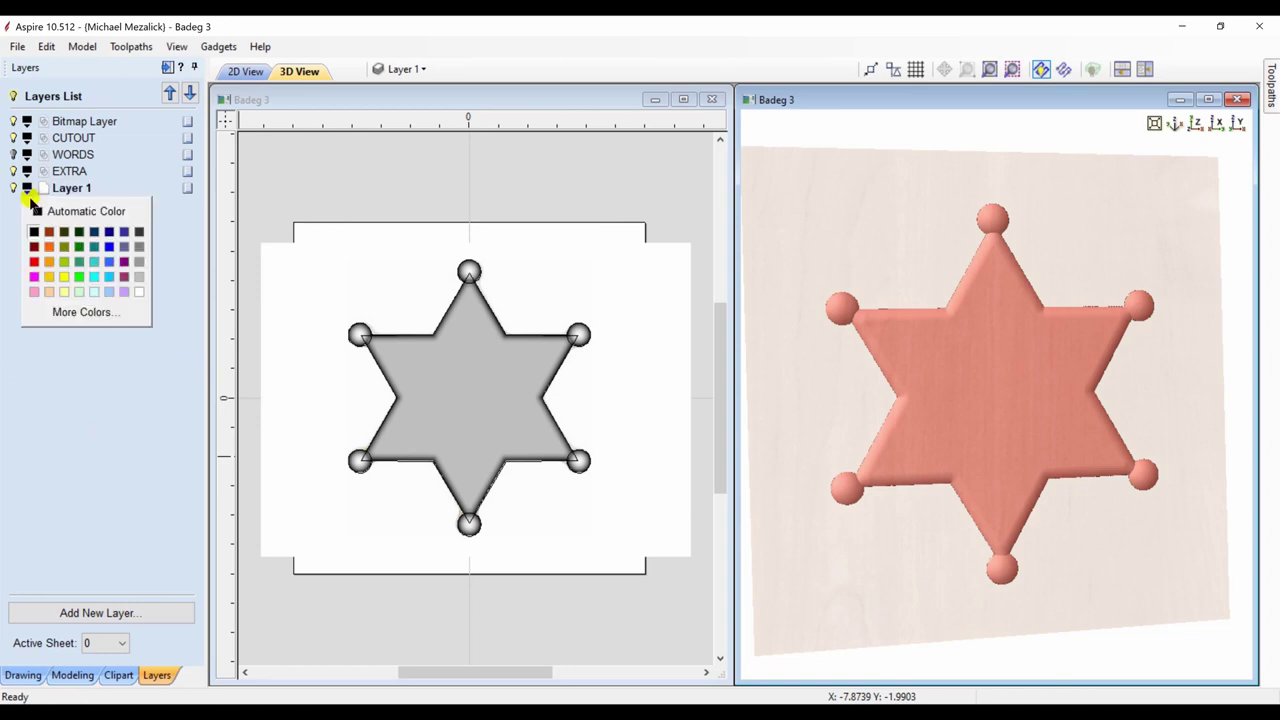
left_click(34, 264)
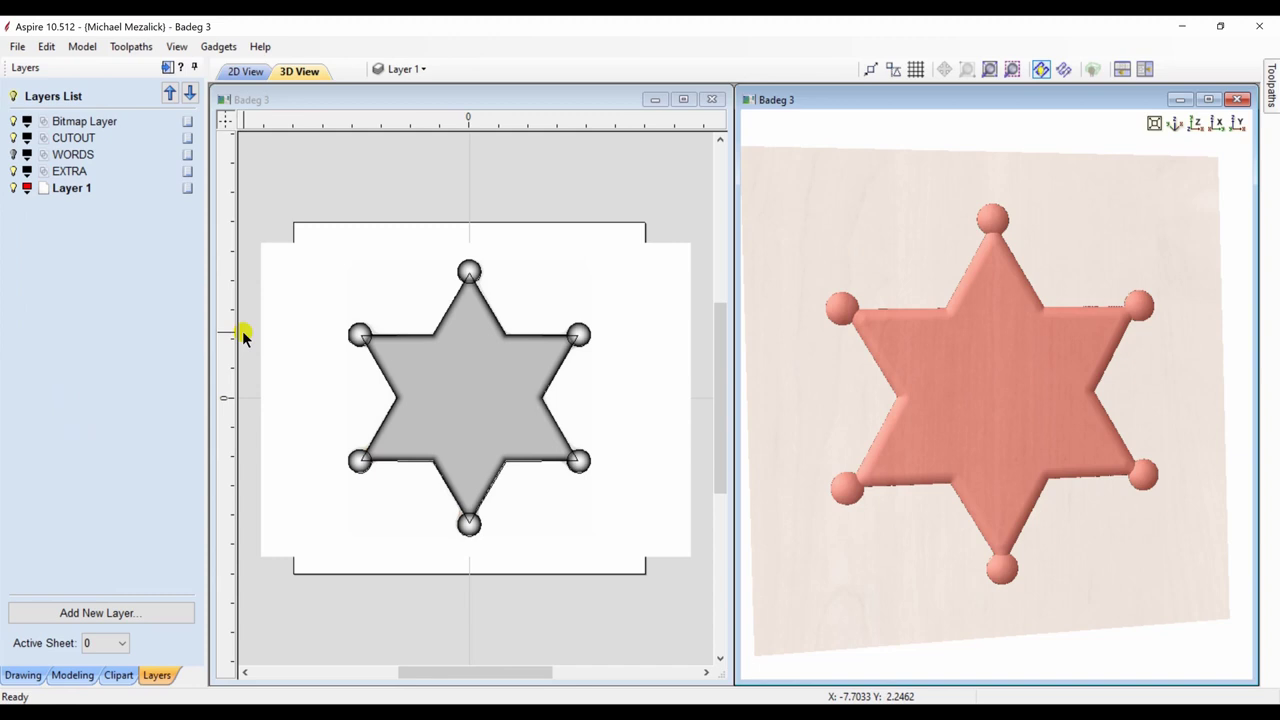
left_click(72, 675)
left_click(100, 185)
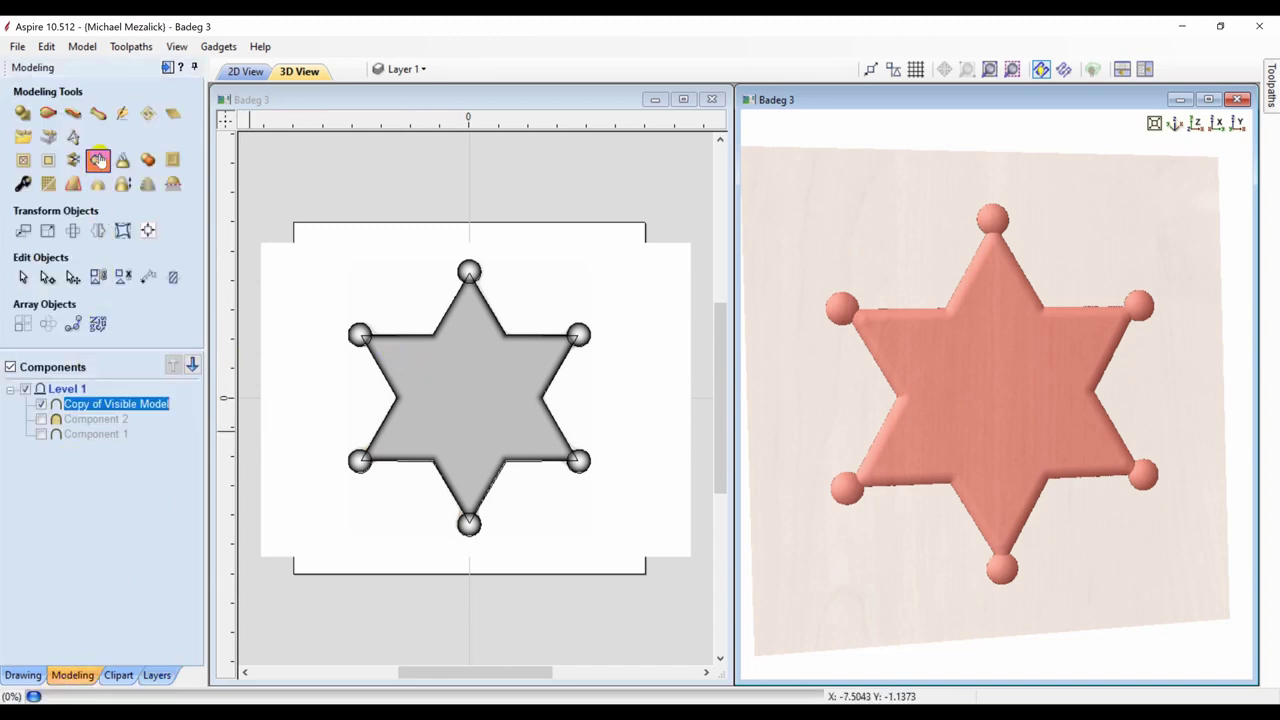
Step: Move the merged star component to Layer 1 and turn off the EXTRA and CUTOUT layers
left_click(155, 675)
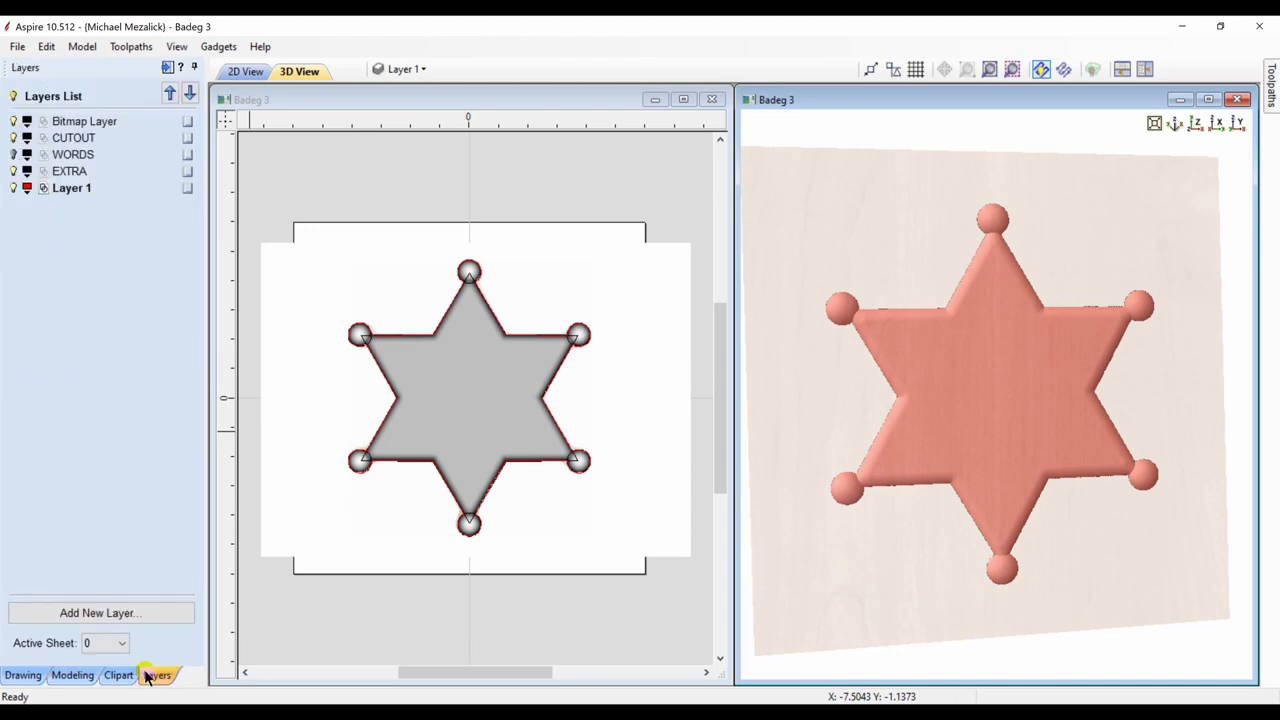
left_click(440, 396)
right_click(443, 397)
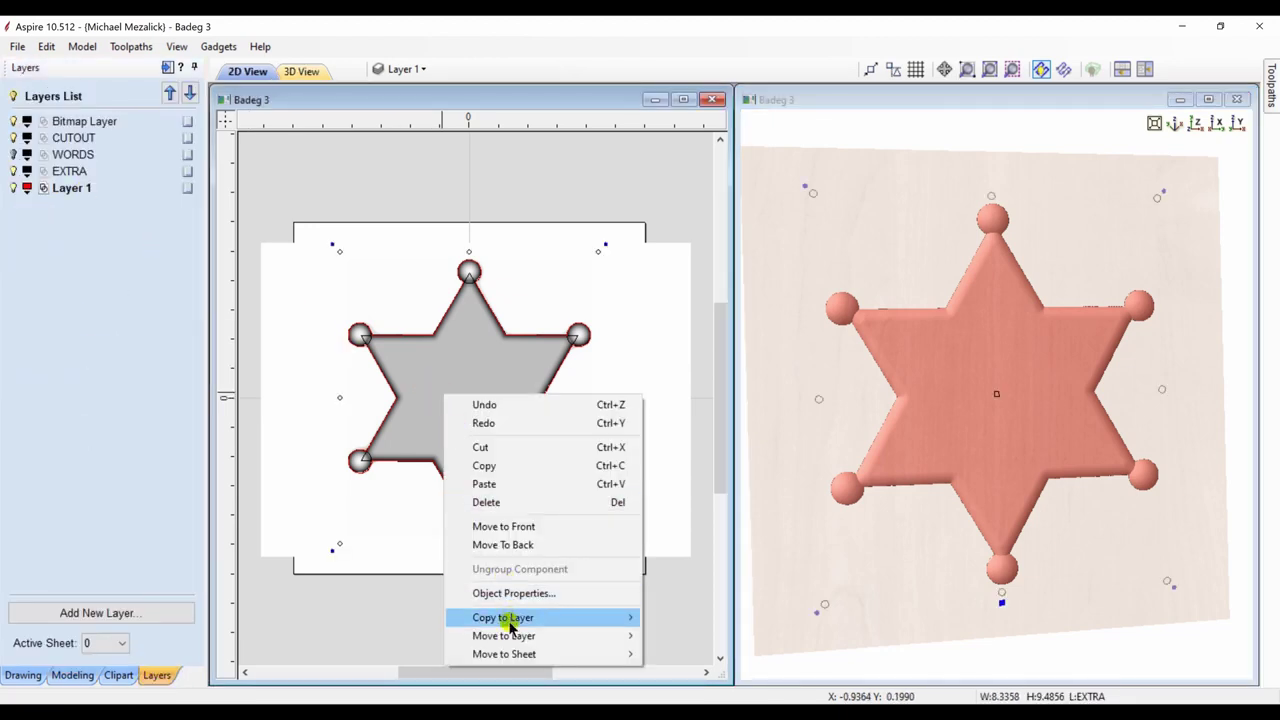
mouse_move(603, 625)
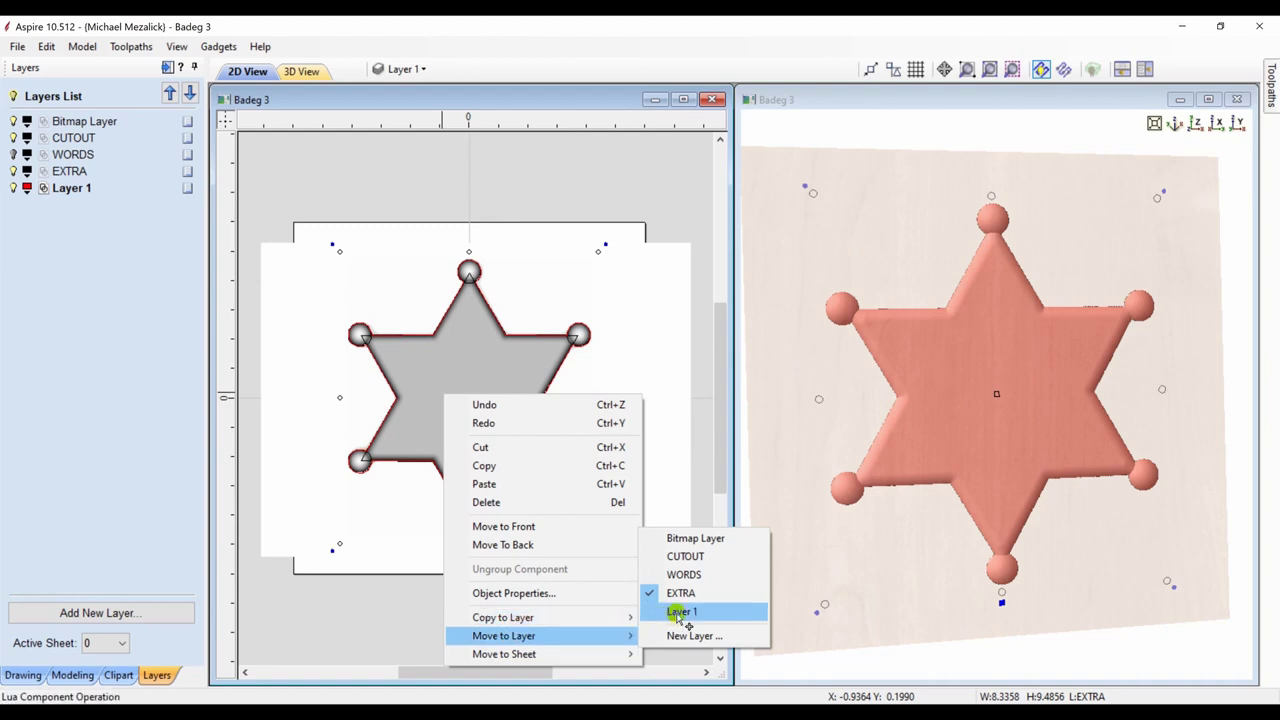
left_click(682, 614)
left_click(14, 171)
left_click(13, 138)
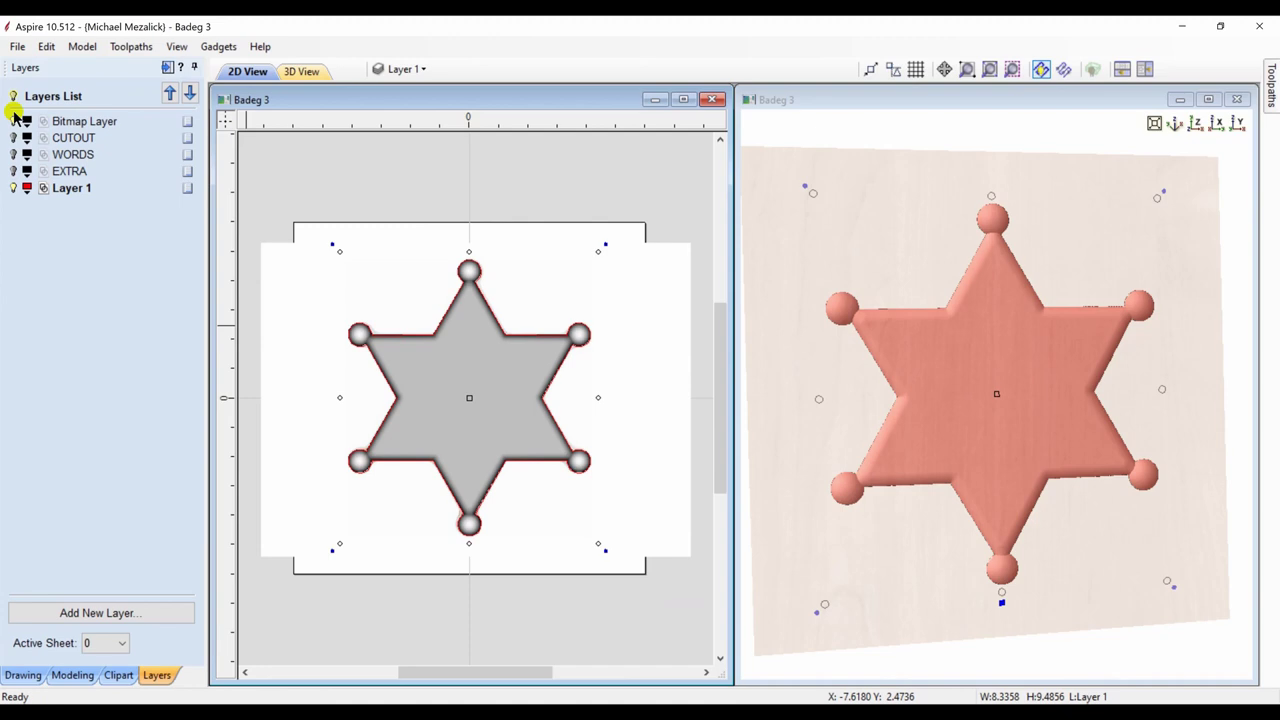
Step: Calculate and preview a 3D finish toolpath inside the star's outer boundary, using the 1/4" ball nose and a climb offset strategy
left_click(71, 676)
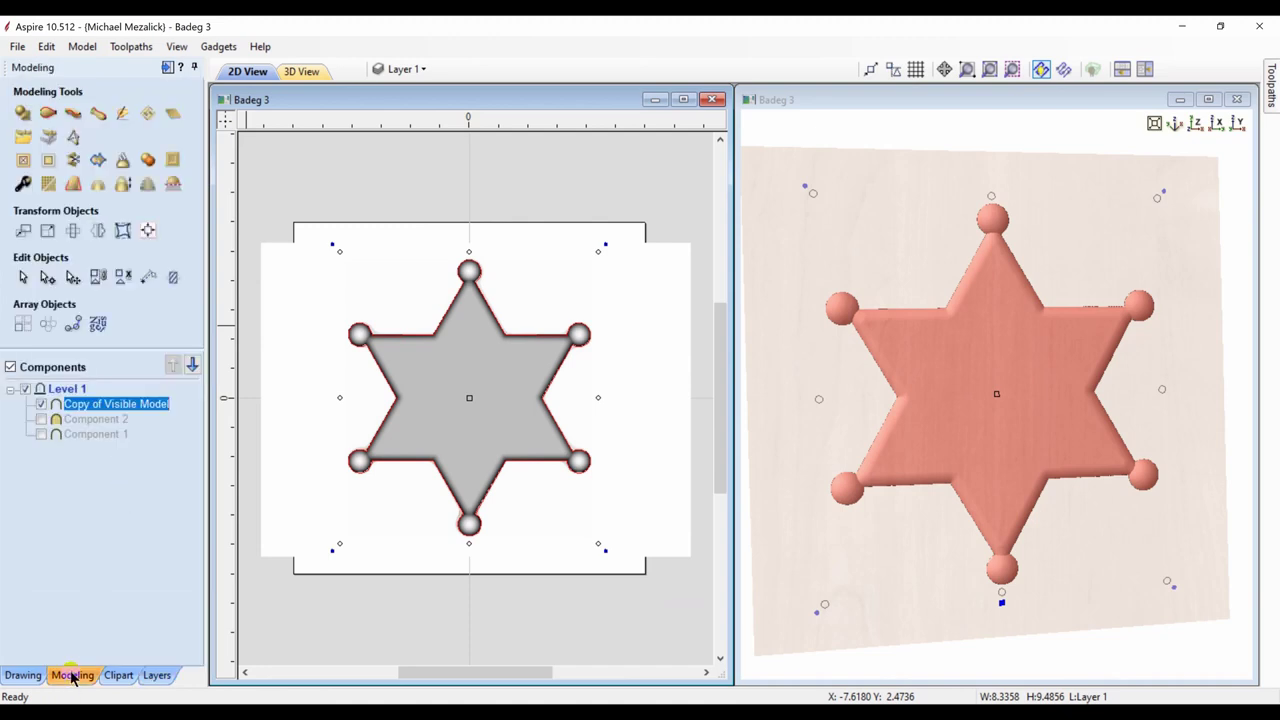
left_click(43, 405)
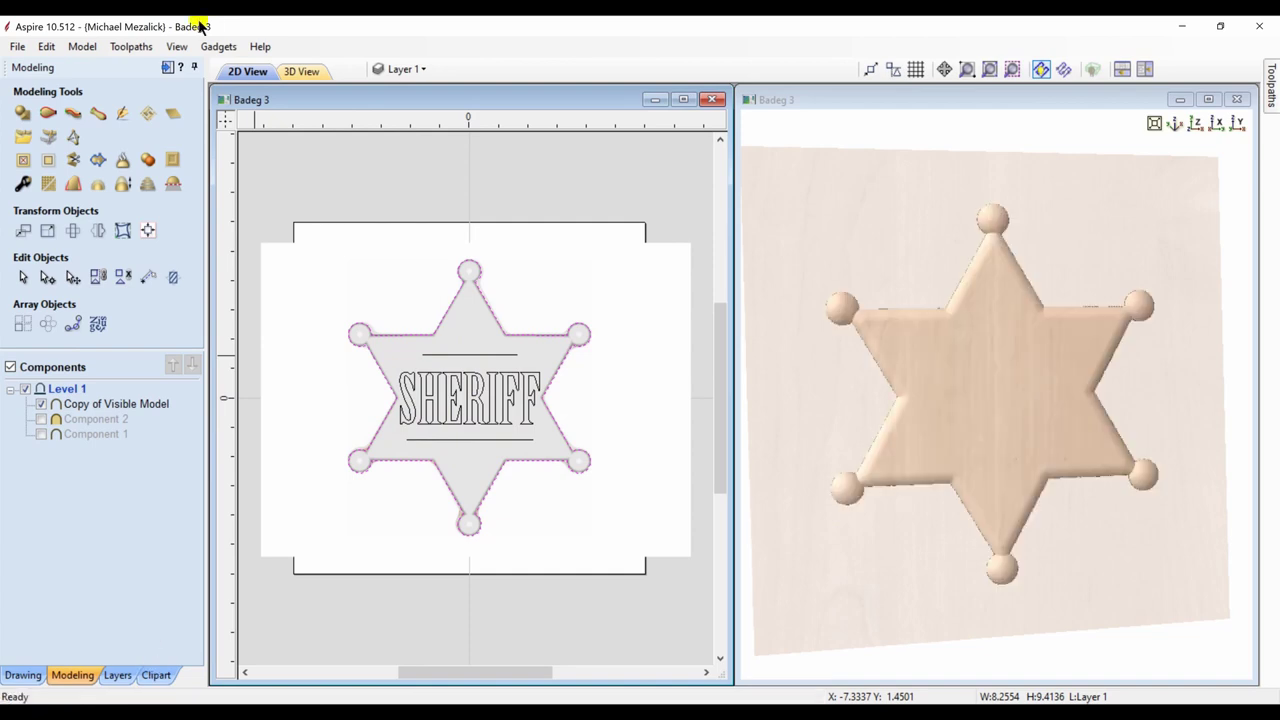
left_click(167, 67)
left_click(986, 126)
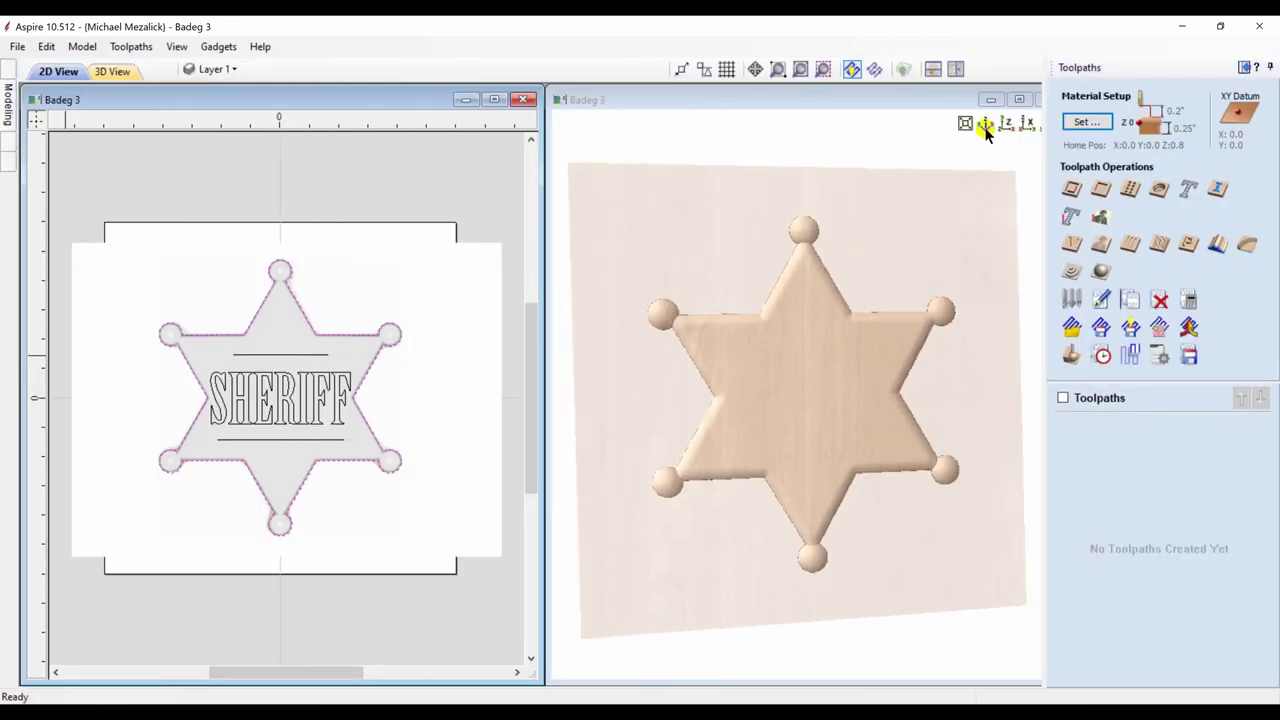
left_click(1004, 123)
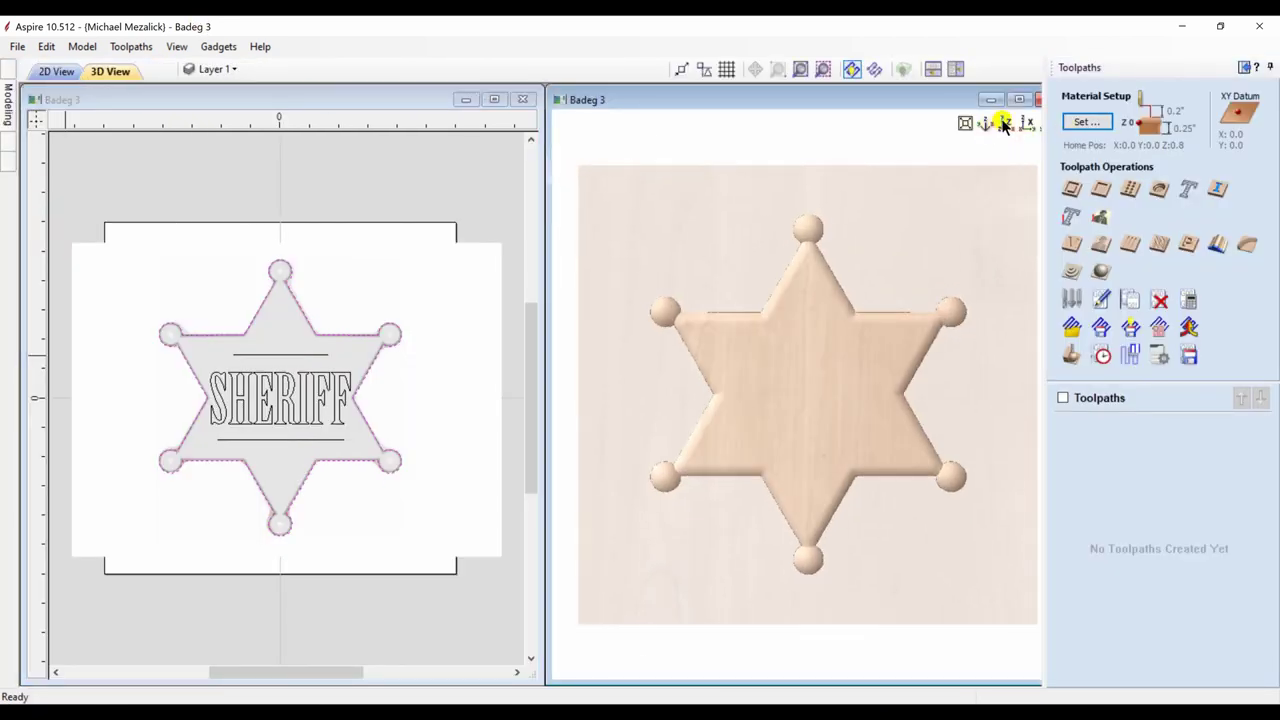
left_click(466, 363)
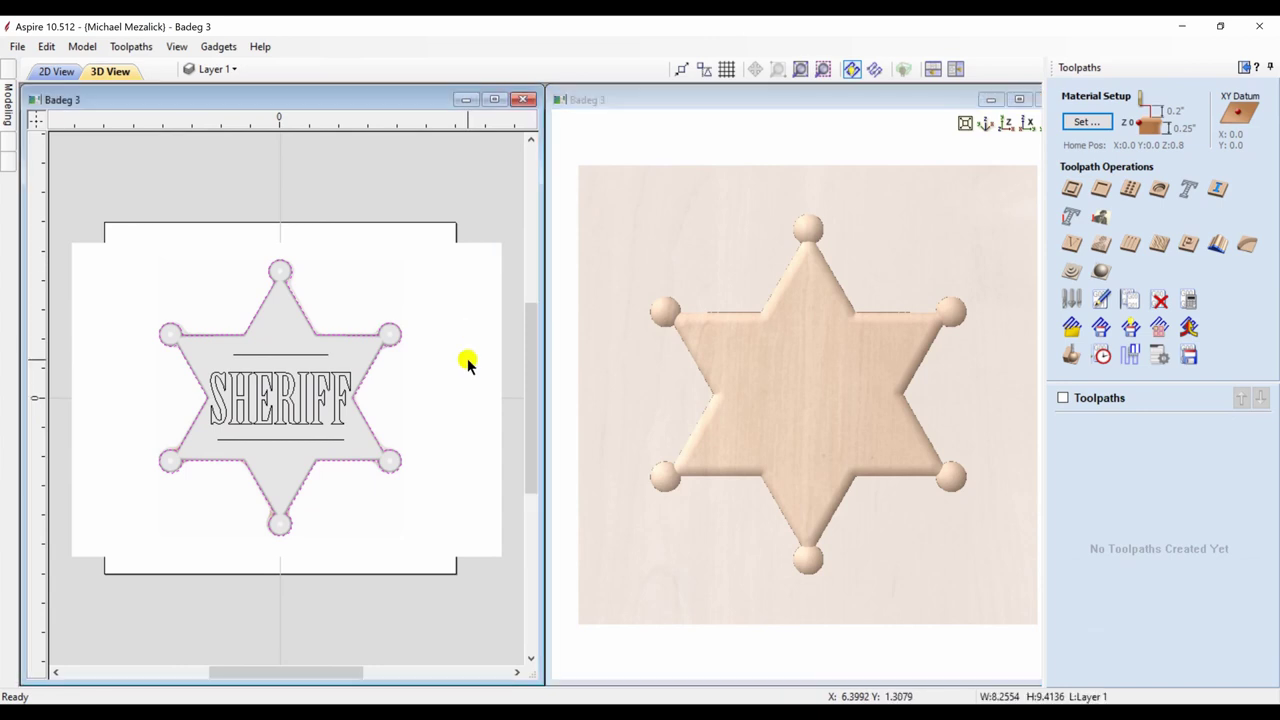
left_click(377, 358)
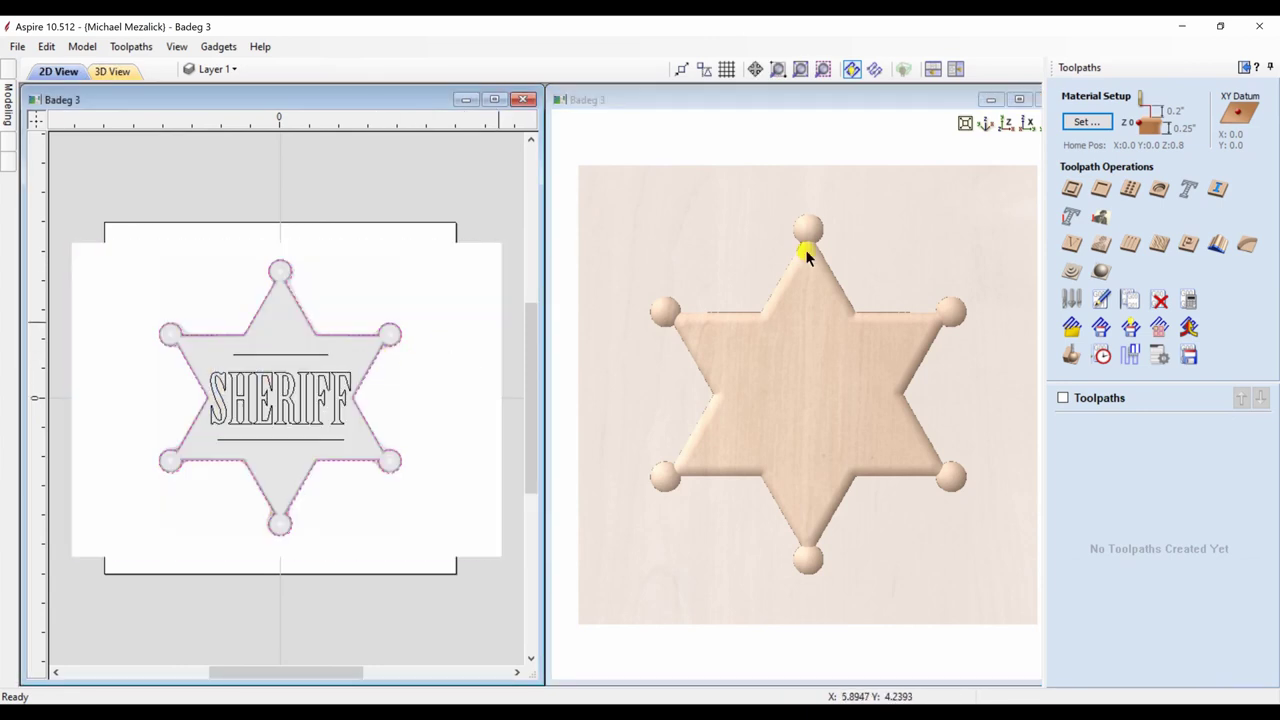
left_click(1100, 271)
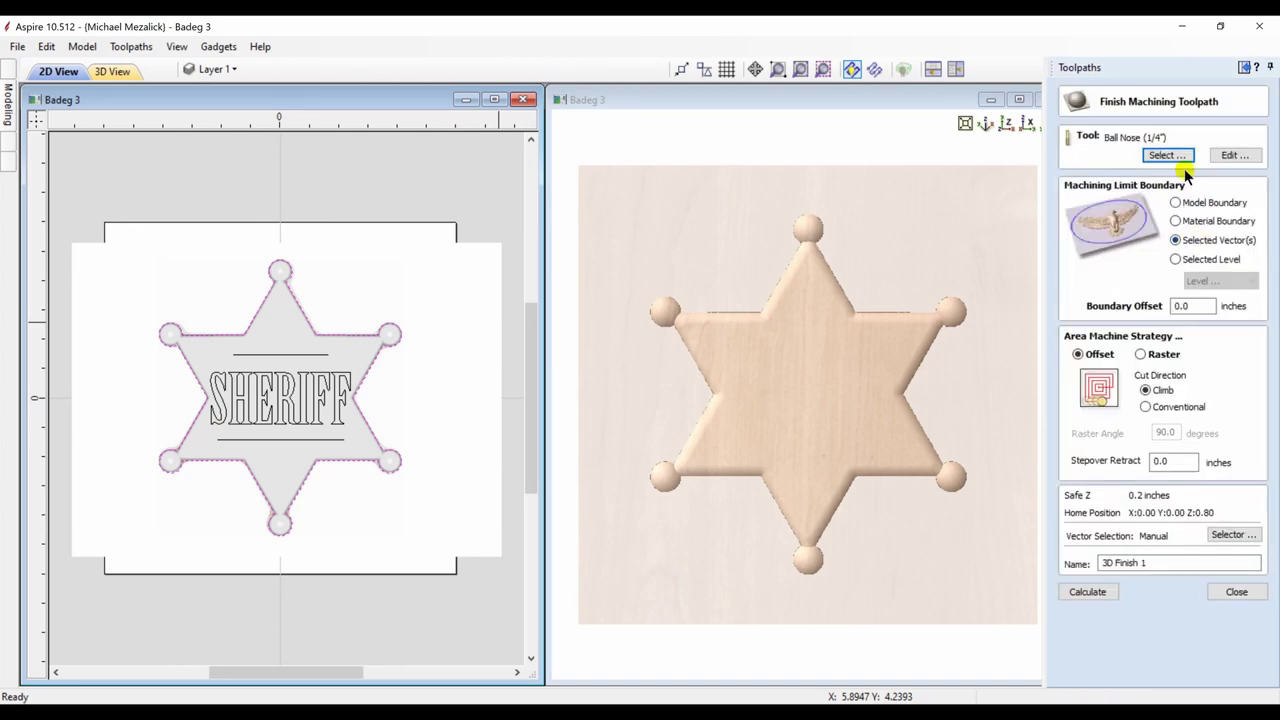
left_click(1088, 593)
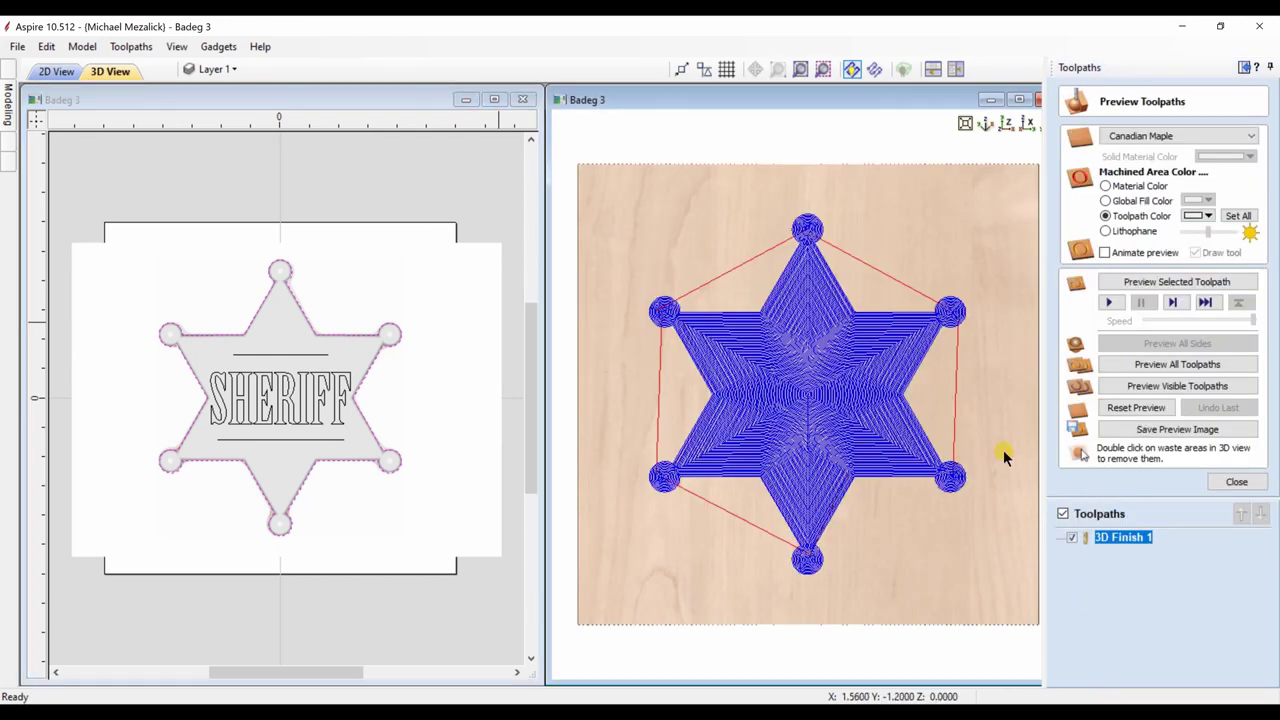
left_click(1168, 283)
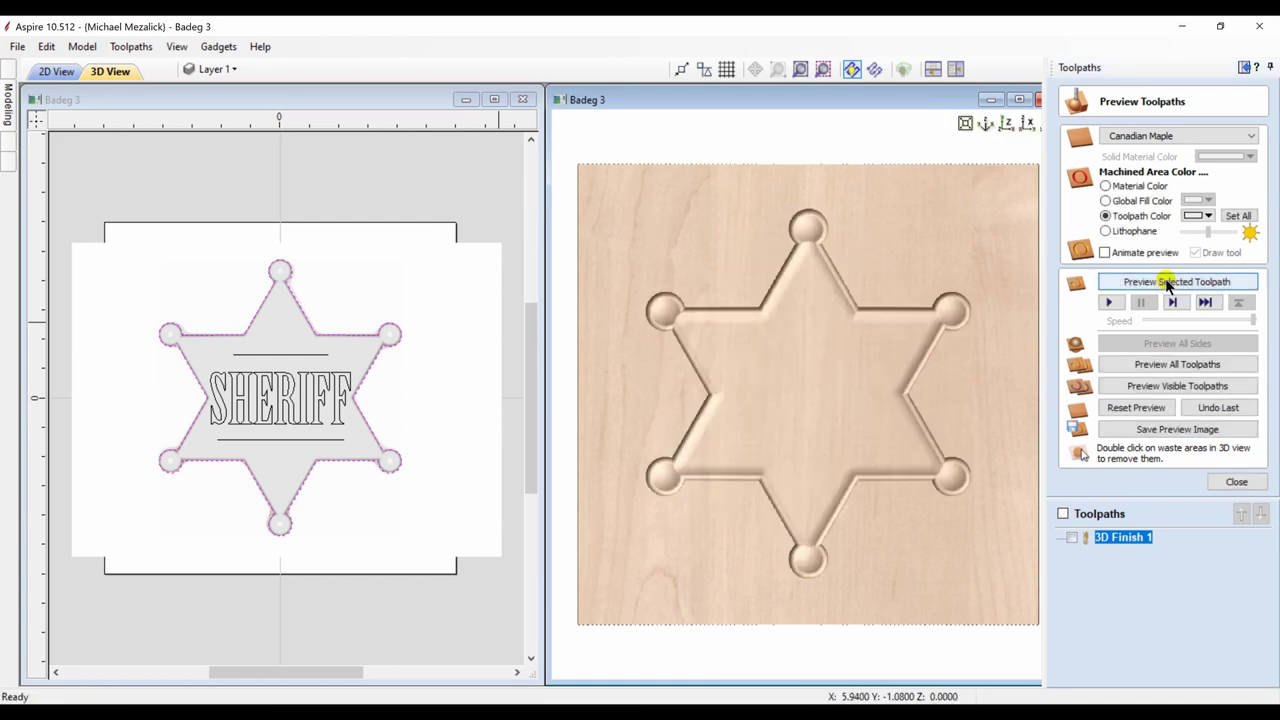
Step: Calculate a 0.02-inch-deep pocket toolpath for the SHERIFF lettering with the 1/16" end mill and preview it filled in black
left_click(318, 421)
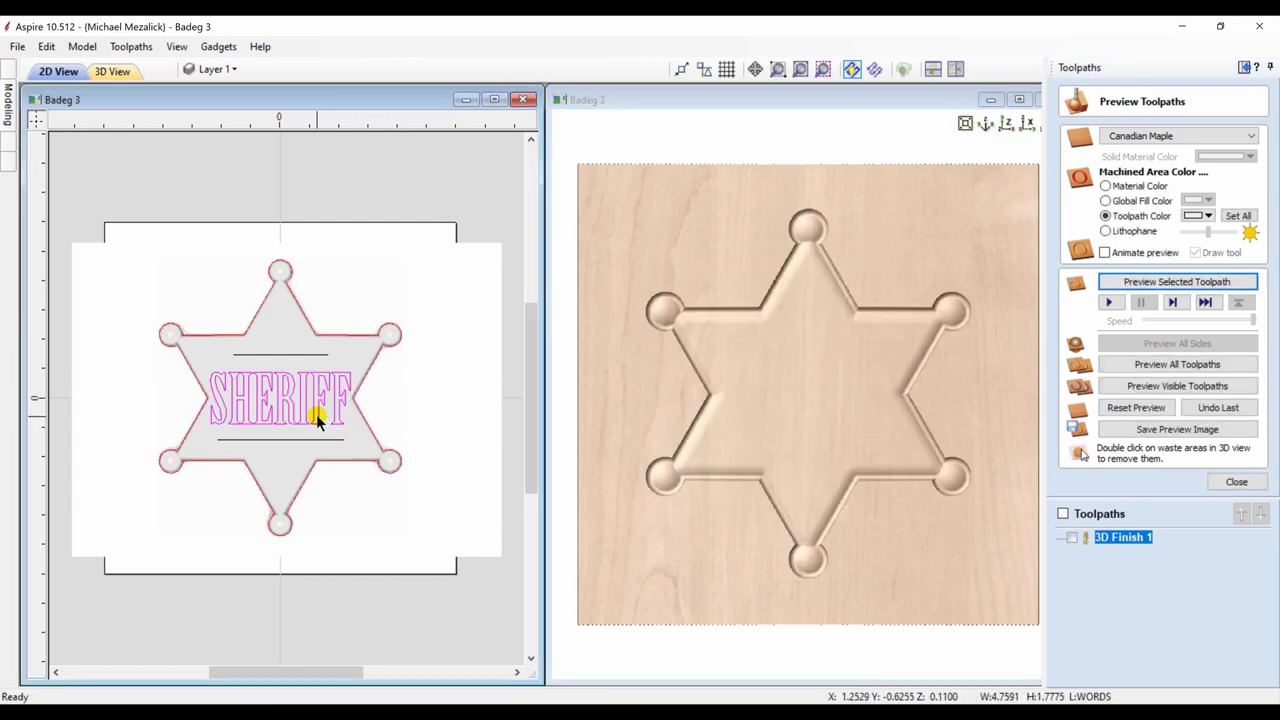
left_click(1237, 481)
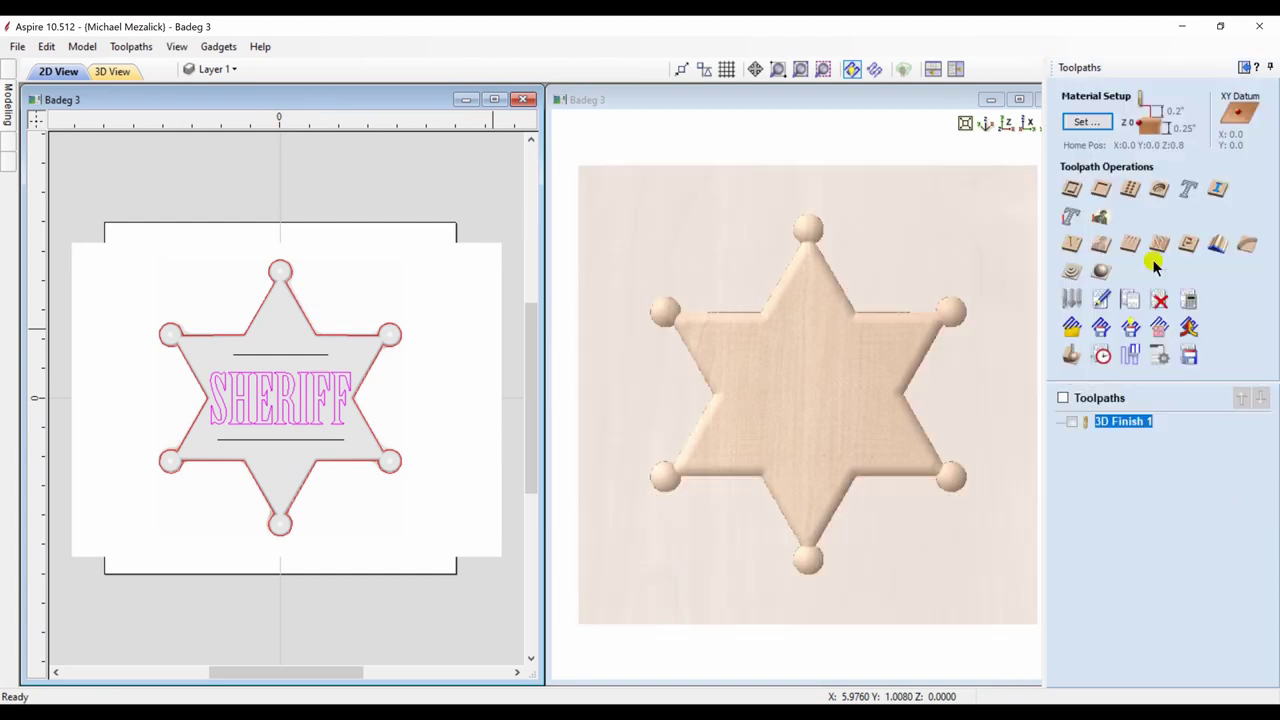
left_click(1100, 189)
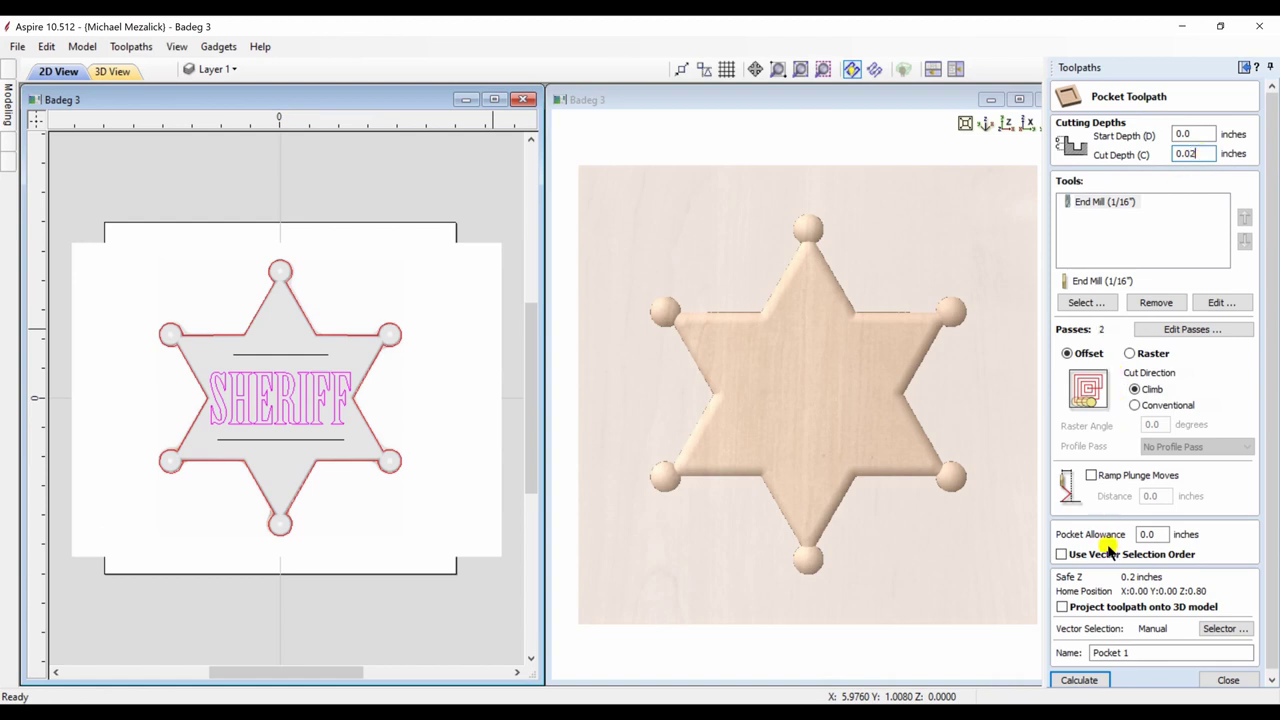
left_click(1078, 680)
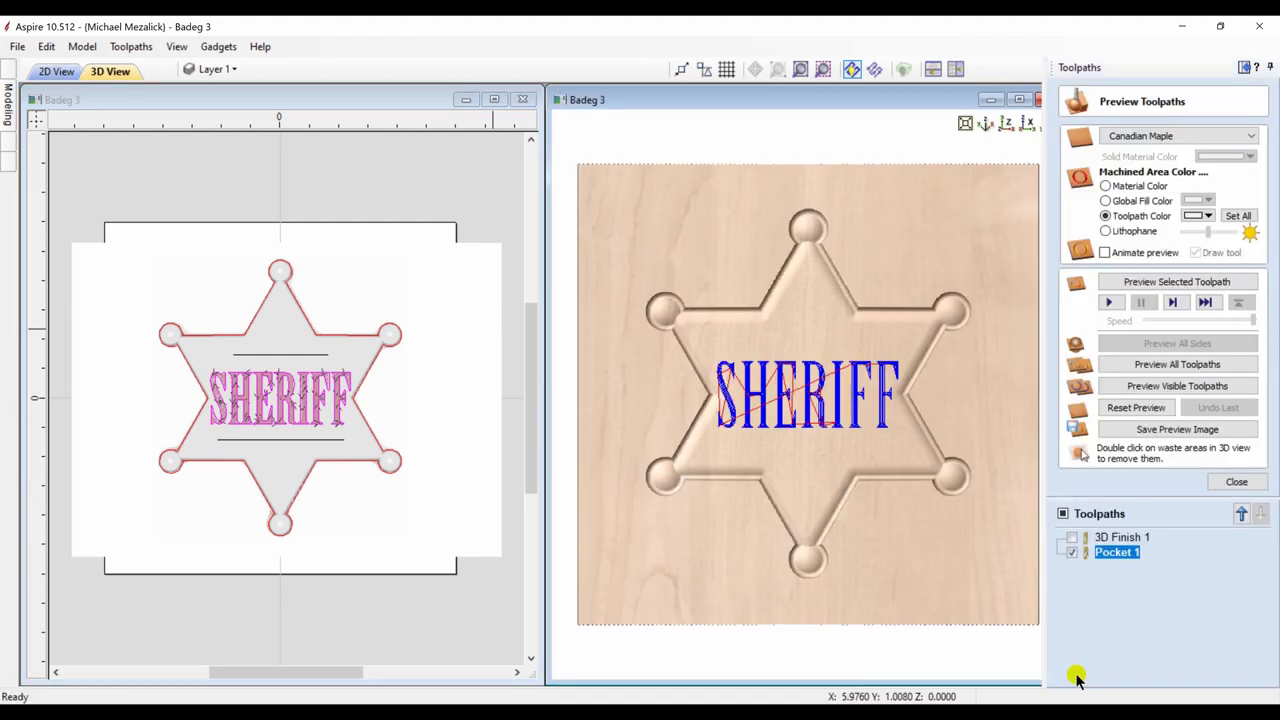
left_click(1163, 284)
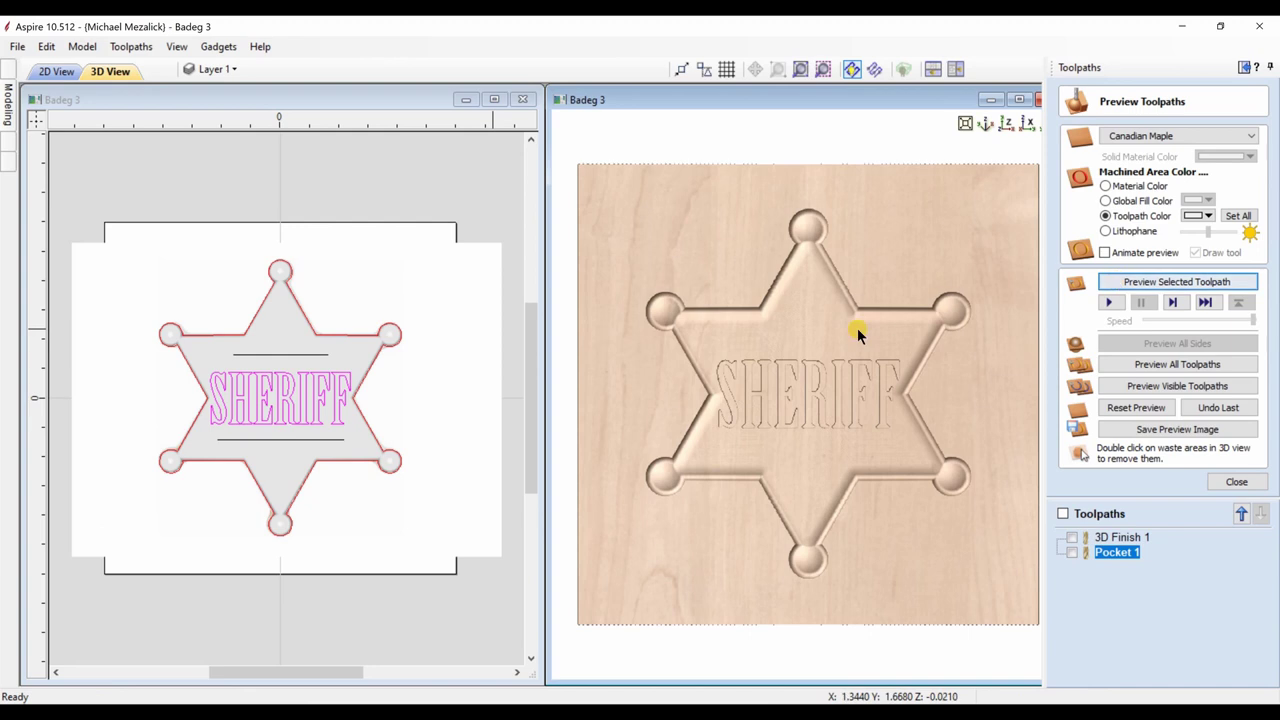
left_click(1205, 216)
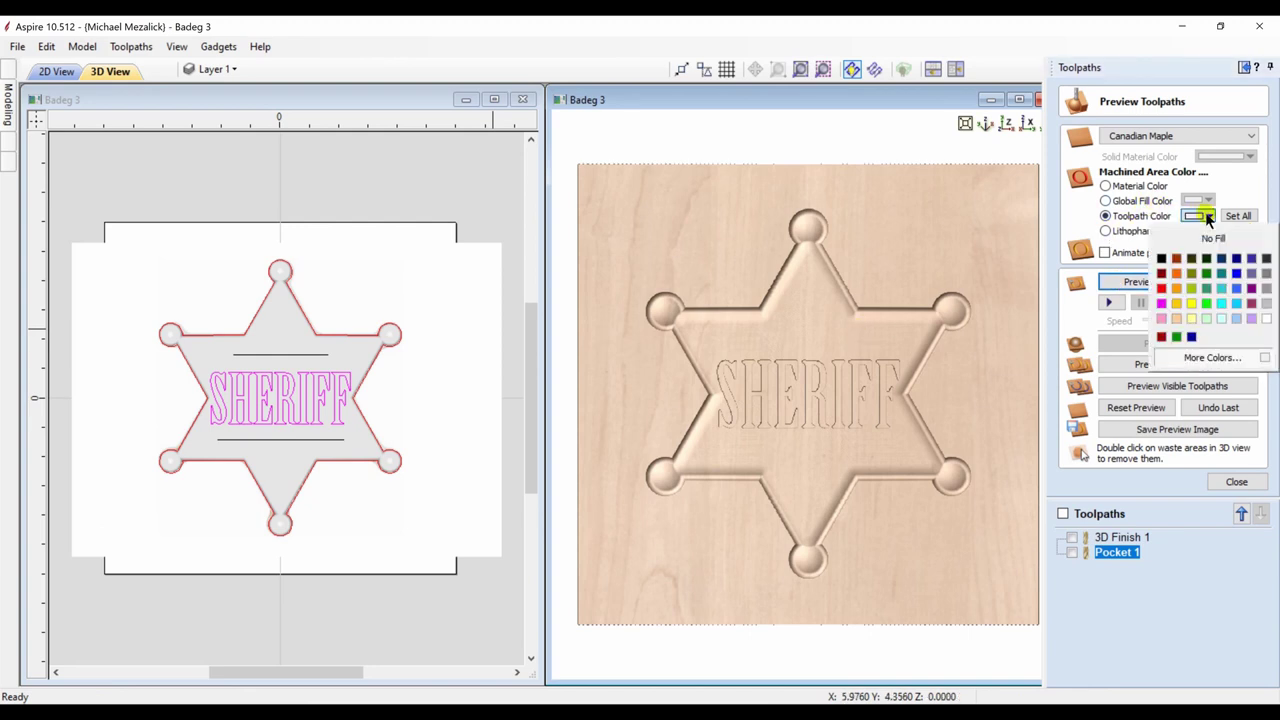
left_click(1163, 259)
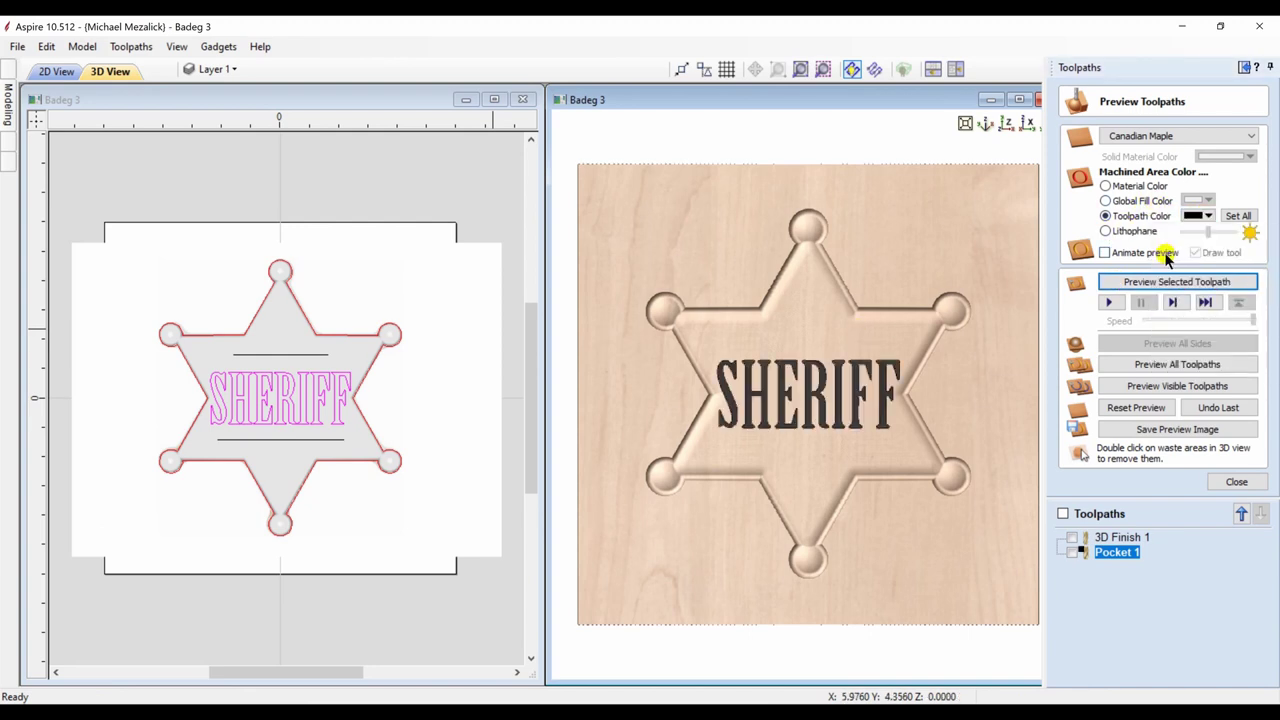
Step: Select the two horizontal lines above and below the SHERIFF lettering and leave the toolpath preview
left_click(316, 440)
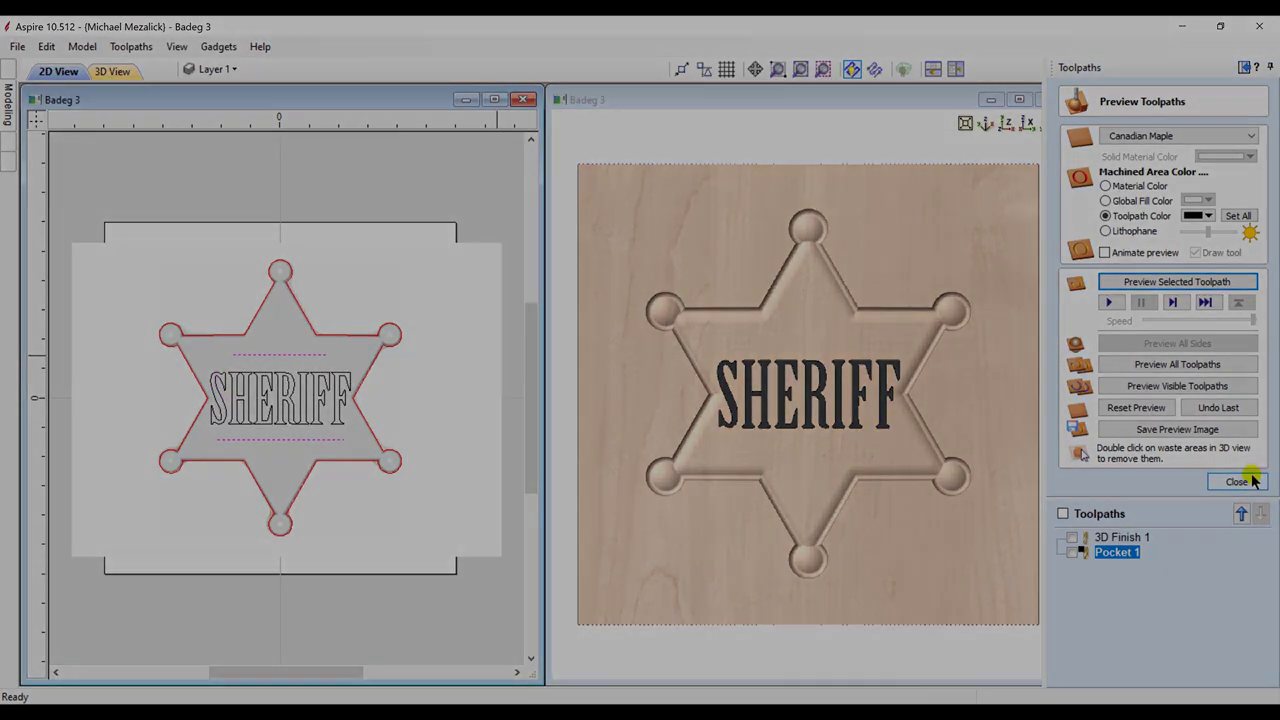
left_click(1238, 481)
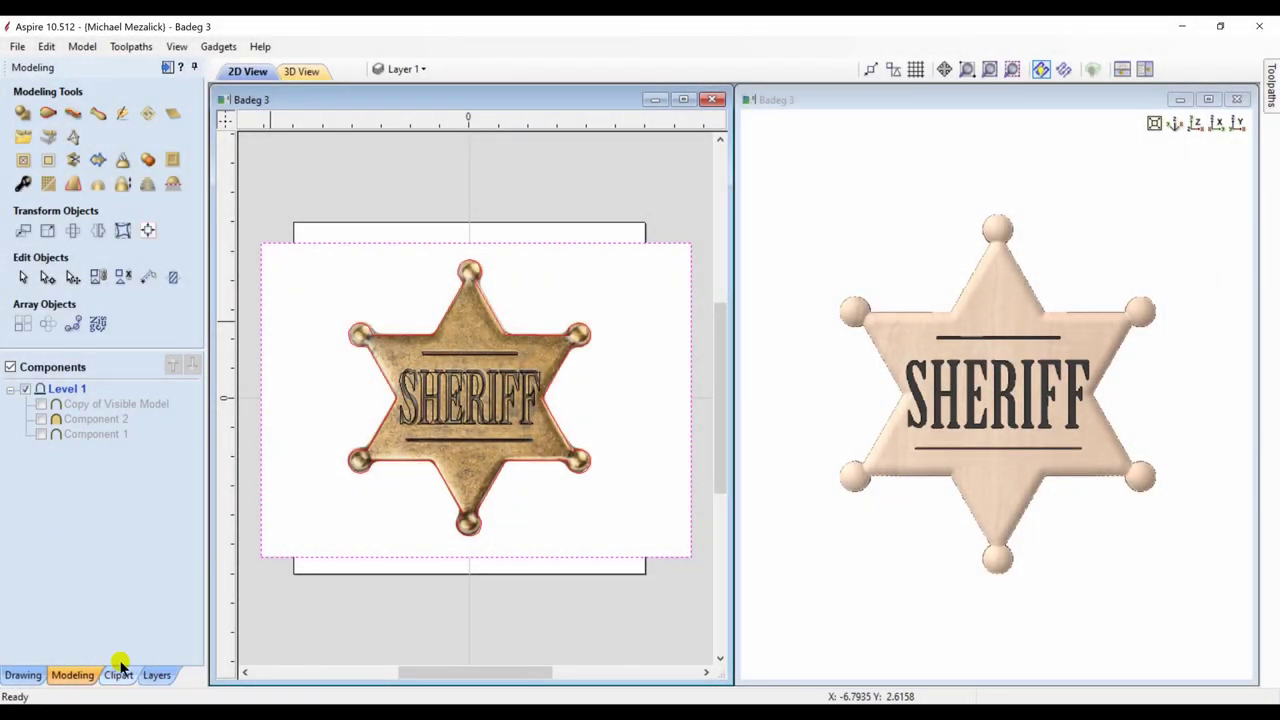
Step: Turn off the WORDS layer and Layer 1 over the badge photo
left_click(157, 676)
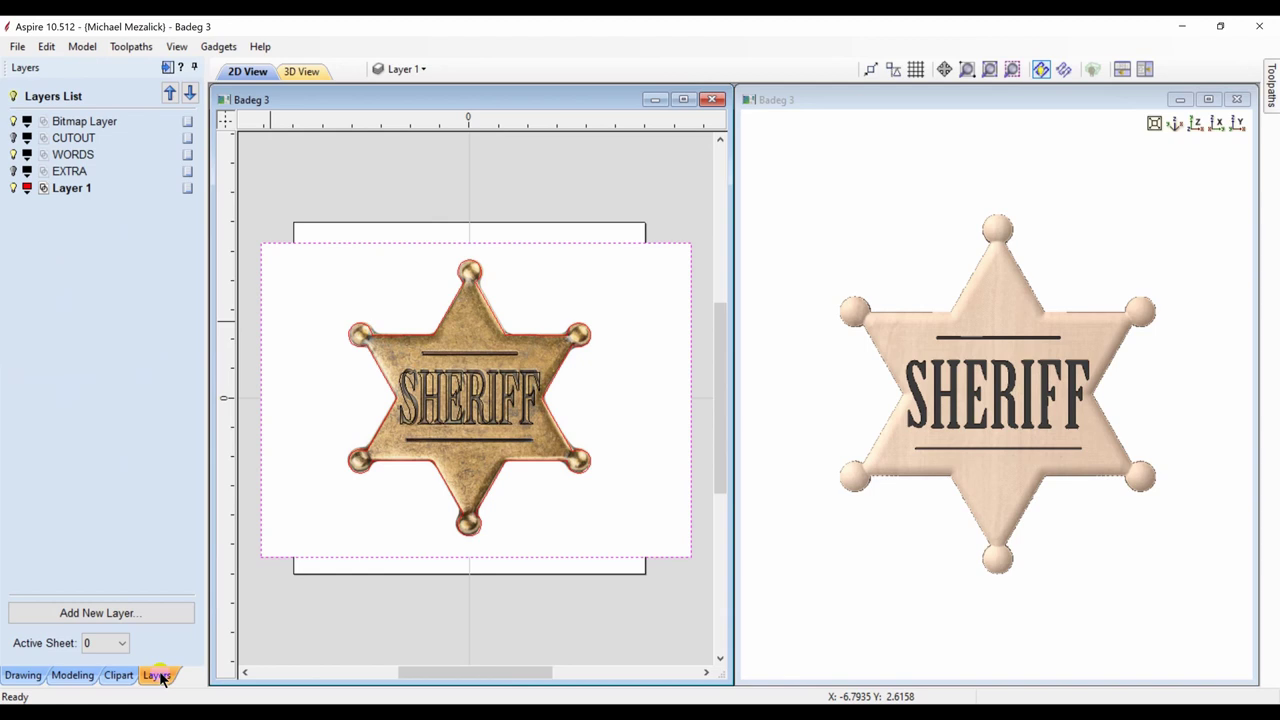
left_click(13, 155)
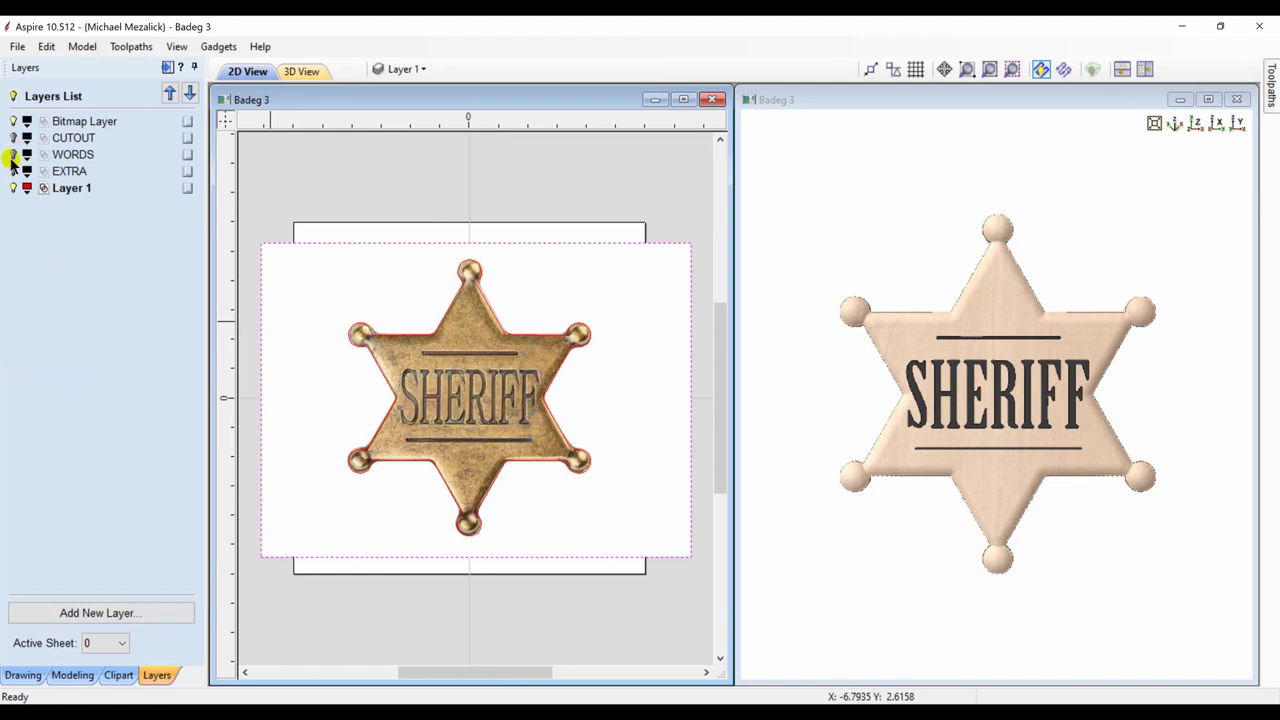
left_click(13, 188)
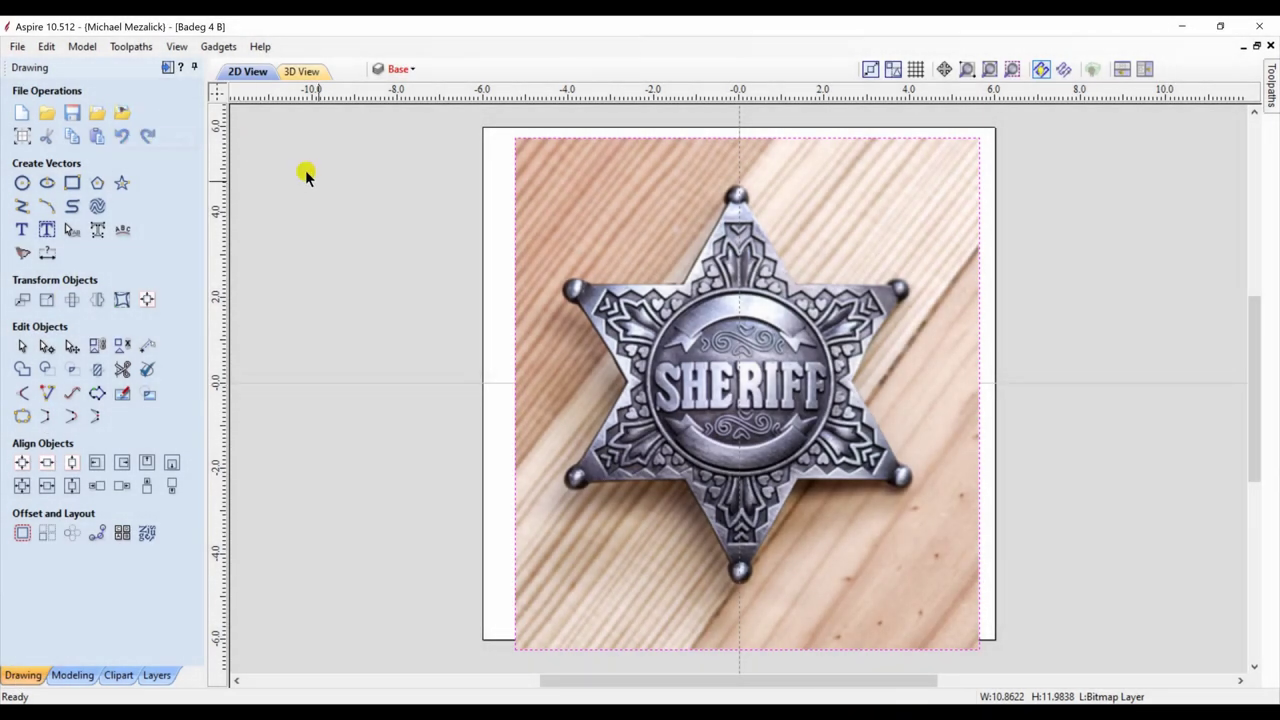
Step: Set the fading of the badge photo to 34% in its object properties
left_click(575, 262)
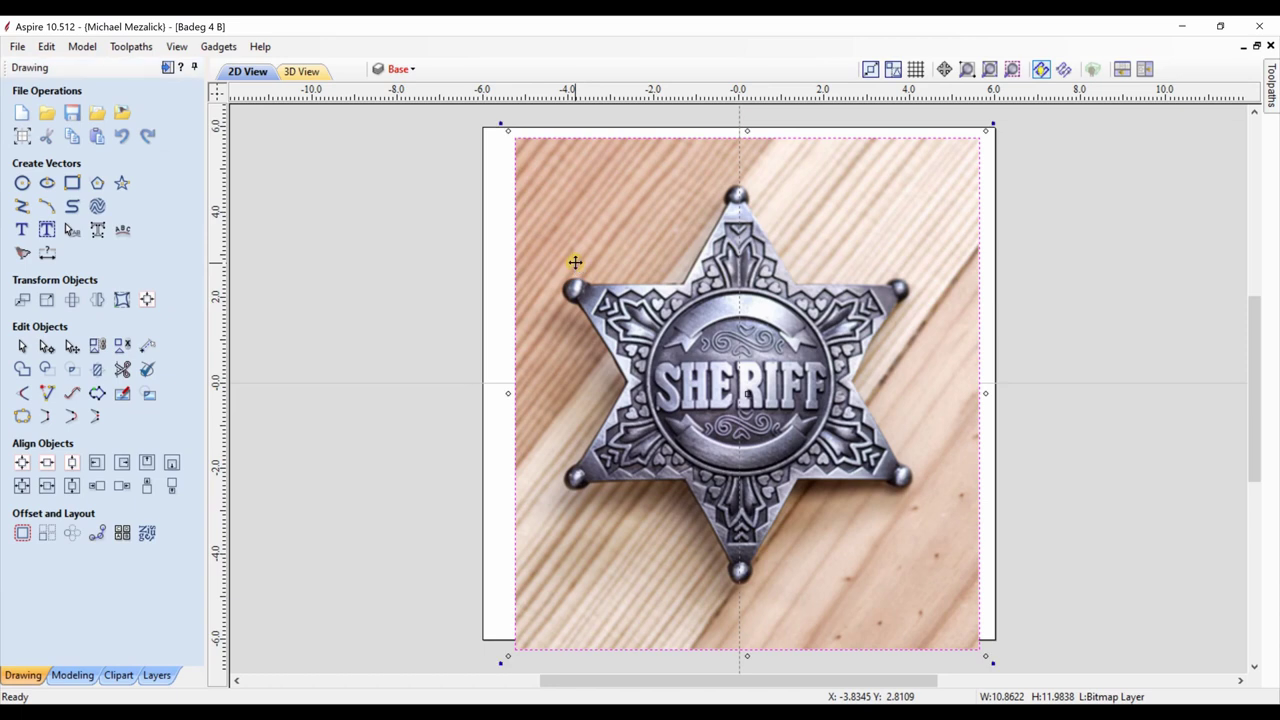
right_click(576, 266)
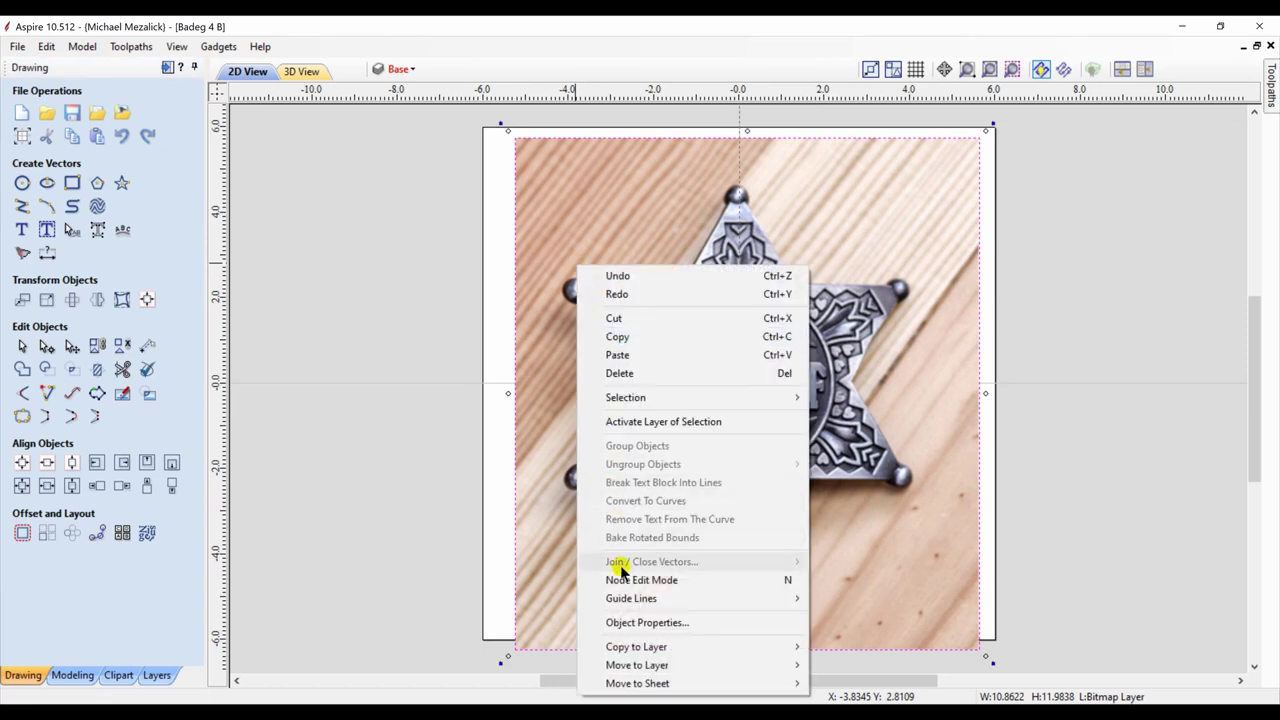
left_click(643, 620)
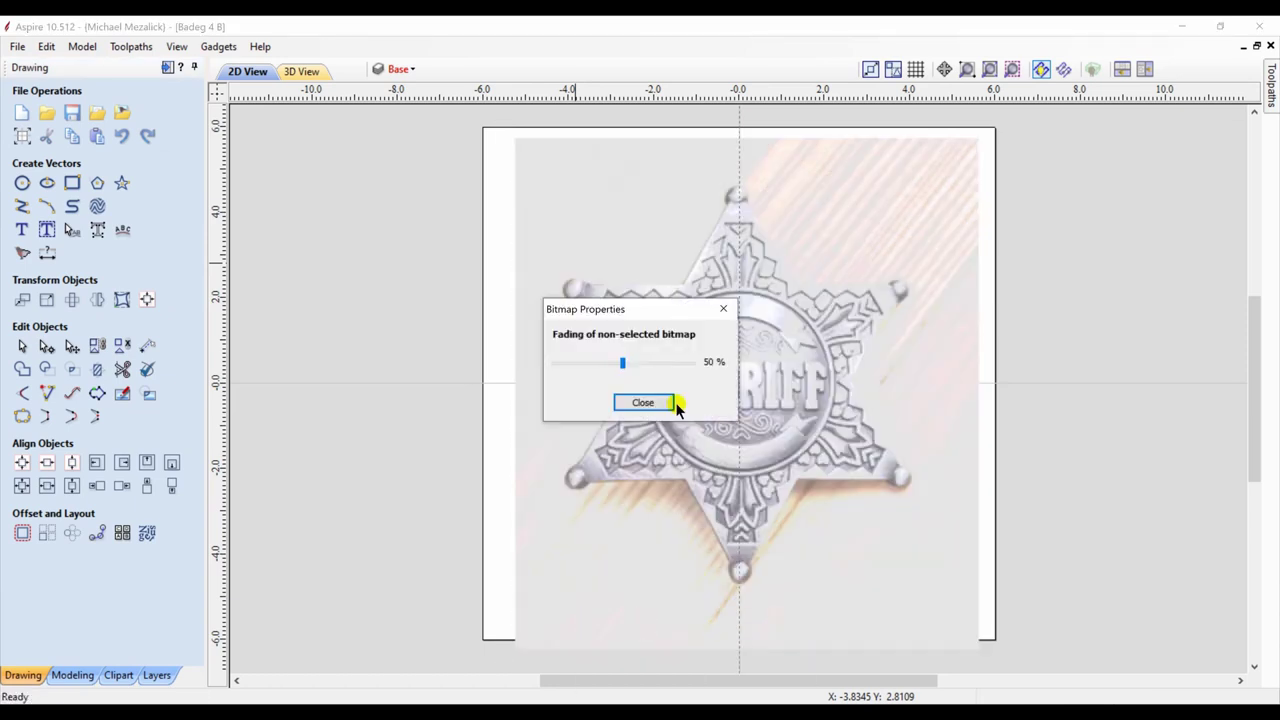
mouse_move(621, 364)
left_mouse_down()
mouse_move(561, 362)
mouse_move(693, 370)
mouse_move(604, 360)
left_mouse_up()
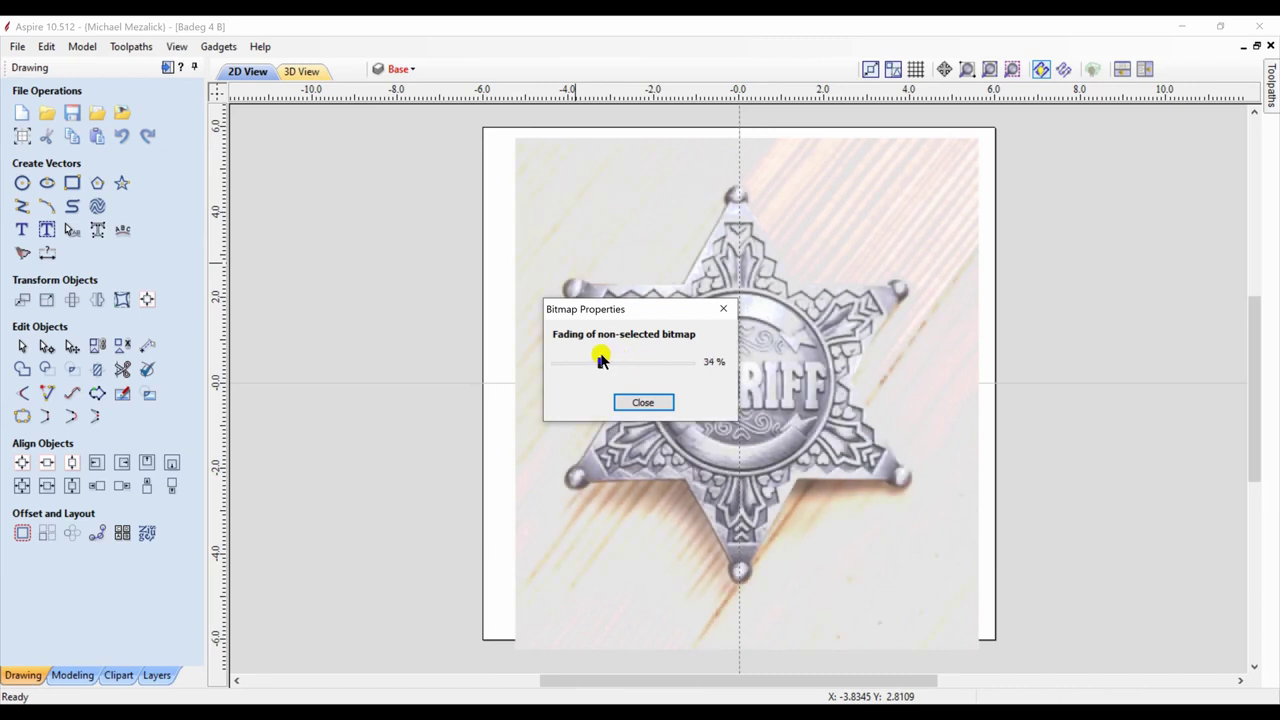
left_click(640, 402)
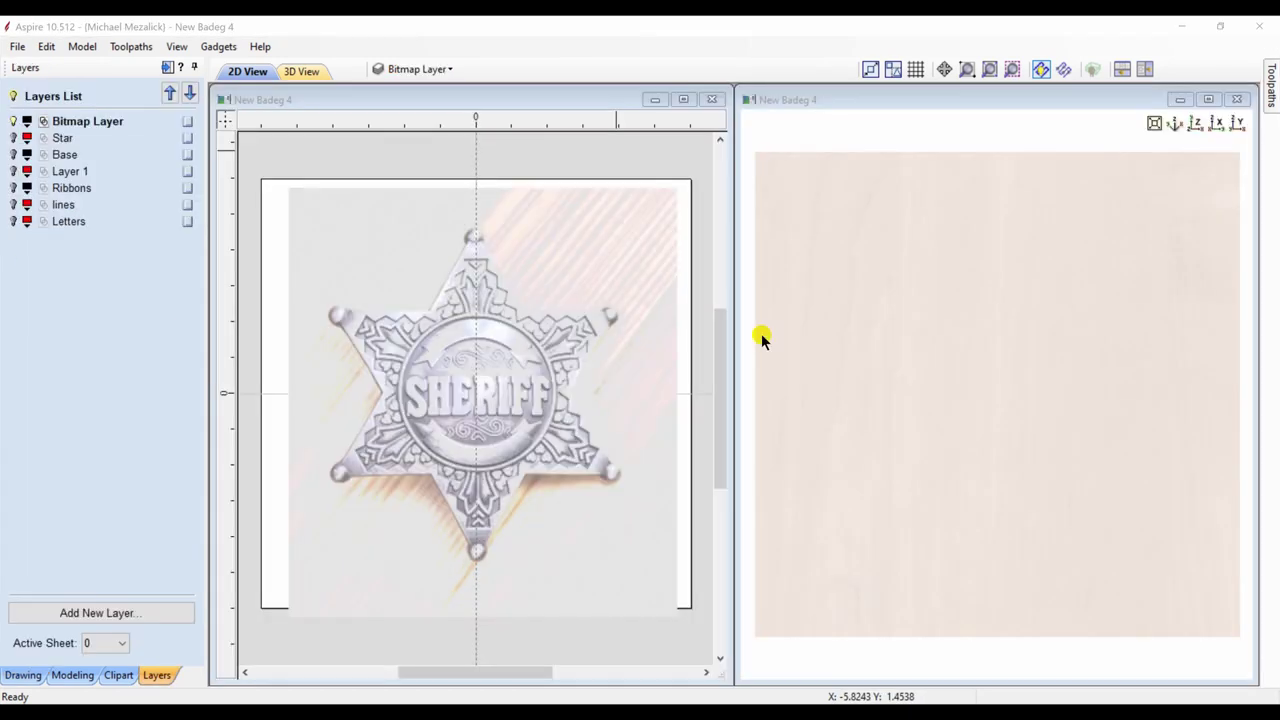
Step: Check the Star layer's vectors over the badge photo, hide that layer and show the Base layer
left_click(546, 402)
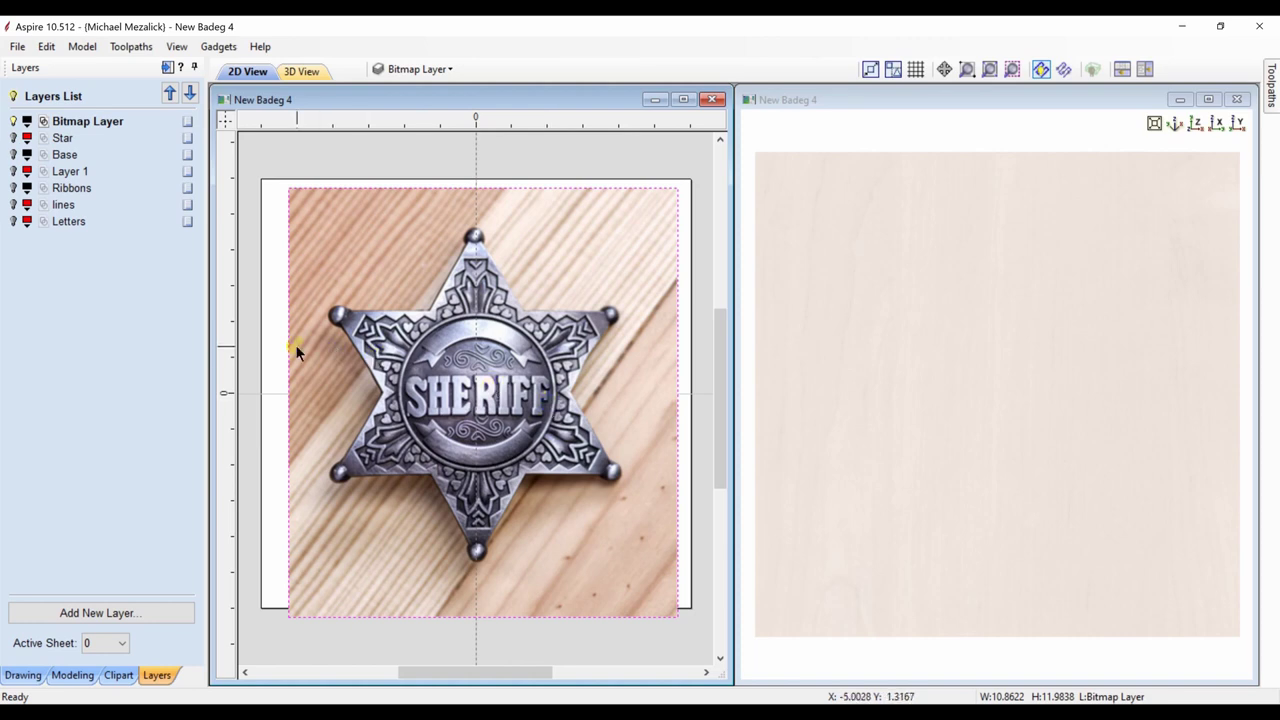
left_click(14, 138)
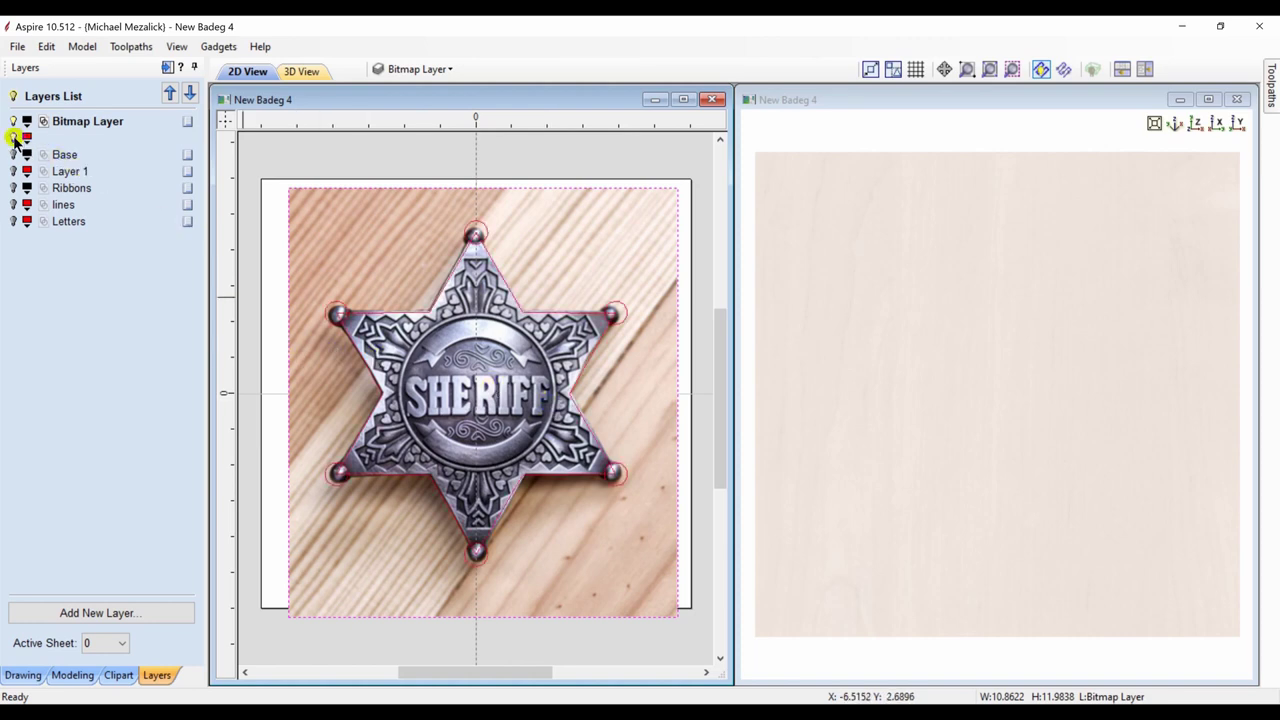
left_click(258, 155)
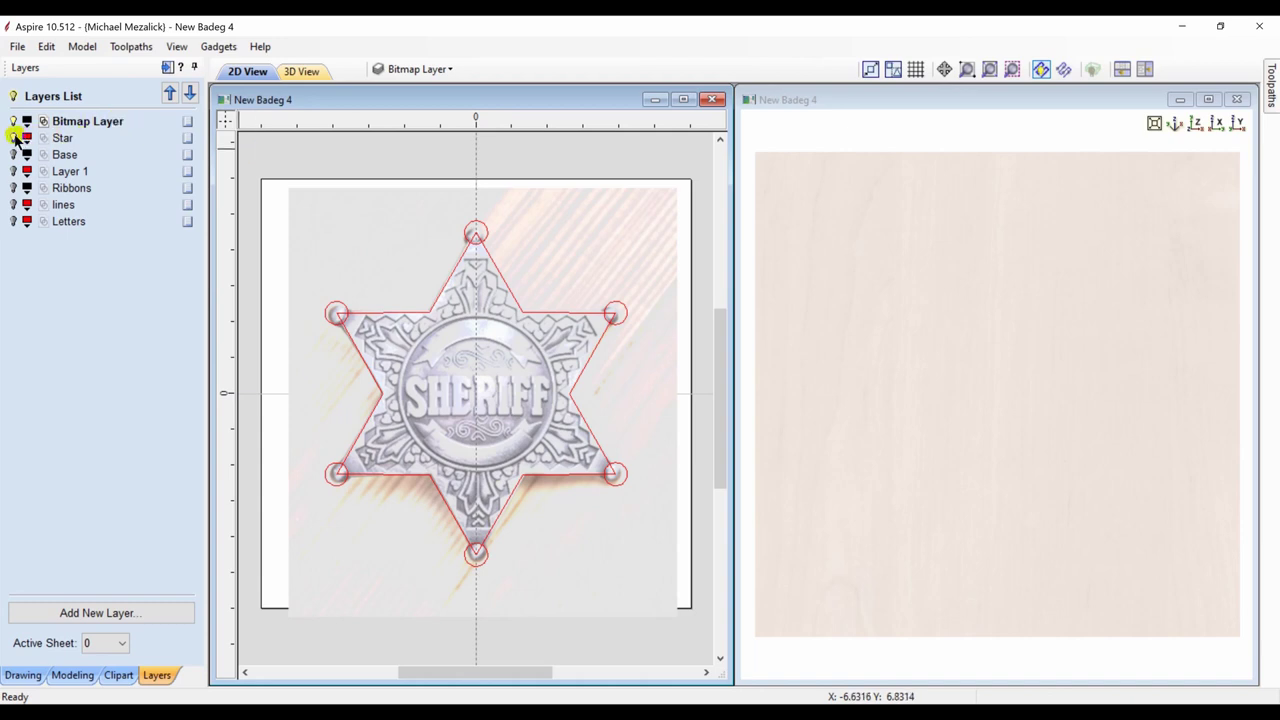
left_click(14, 138)
left_click(14, 155)
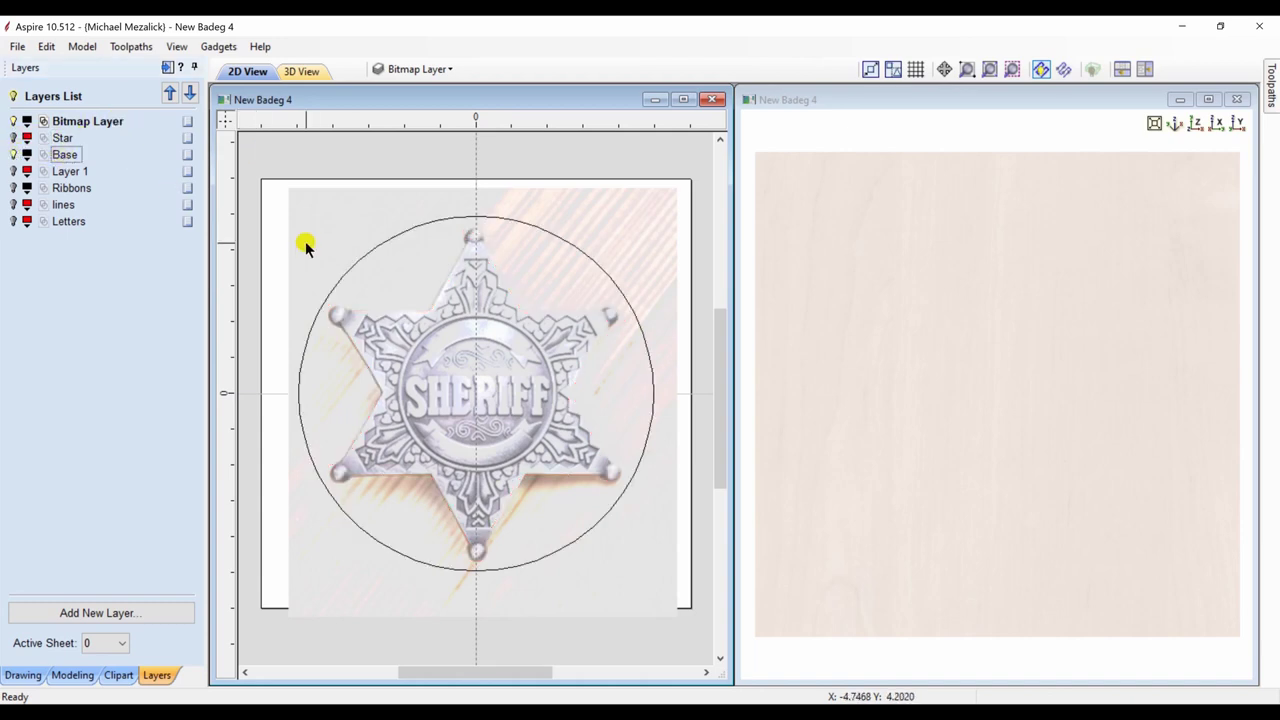
Step: Shape the large Base circle into a dome with a 25.2-degree angle and a 0.06-inch base height
left_click(360, 260)
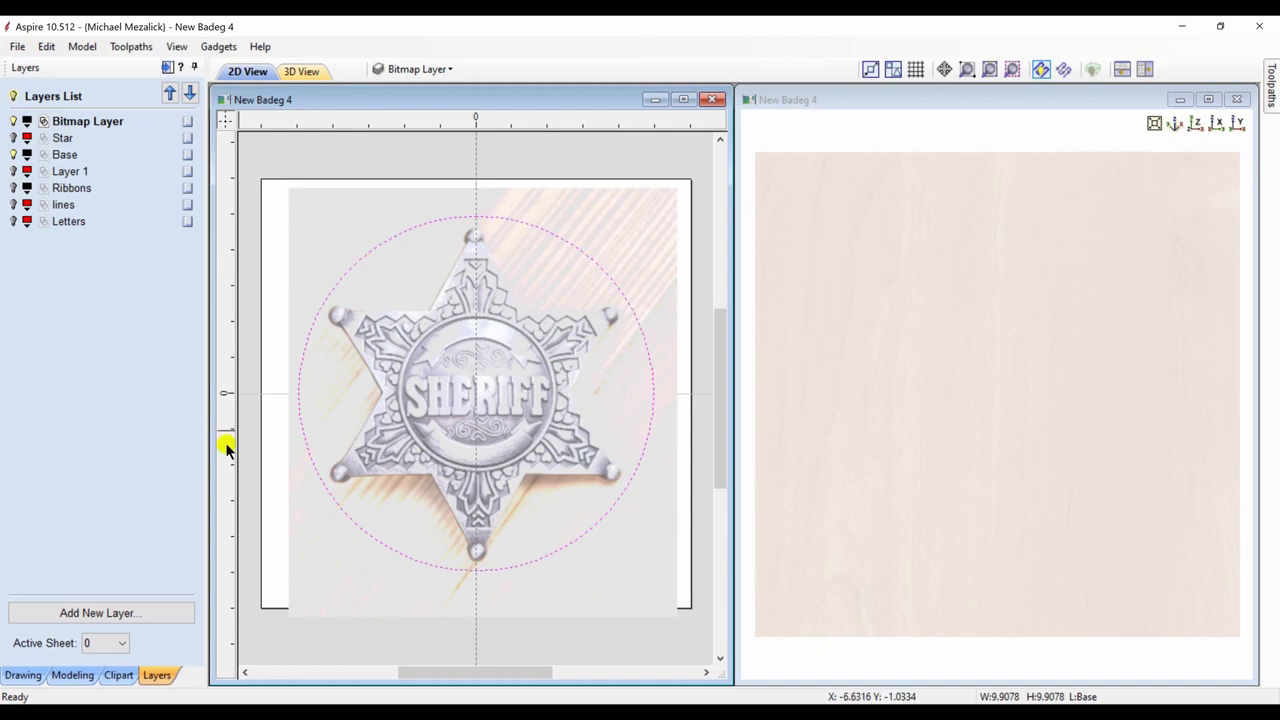
left_click(57, 674)
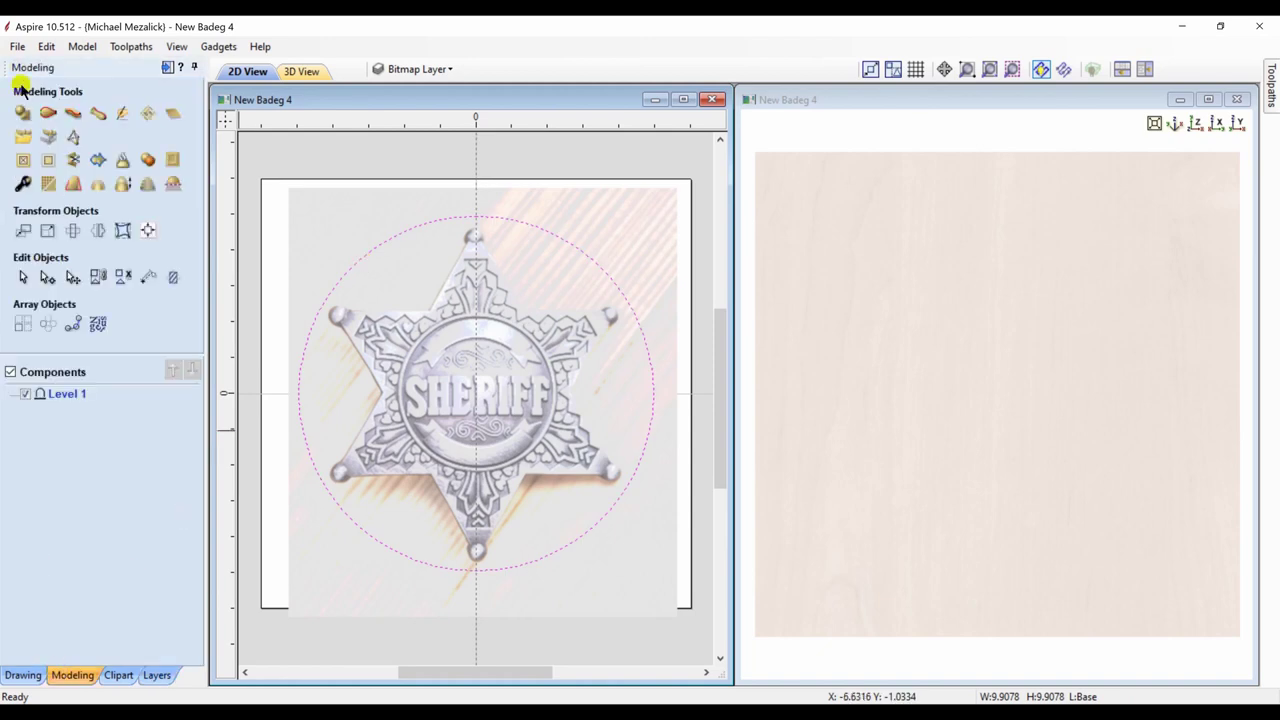
left_click(22, 113)
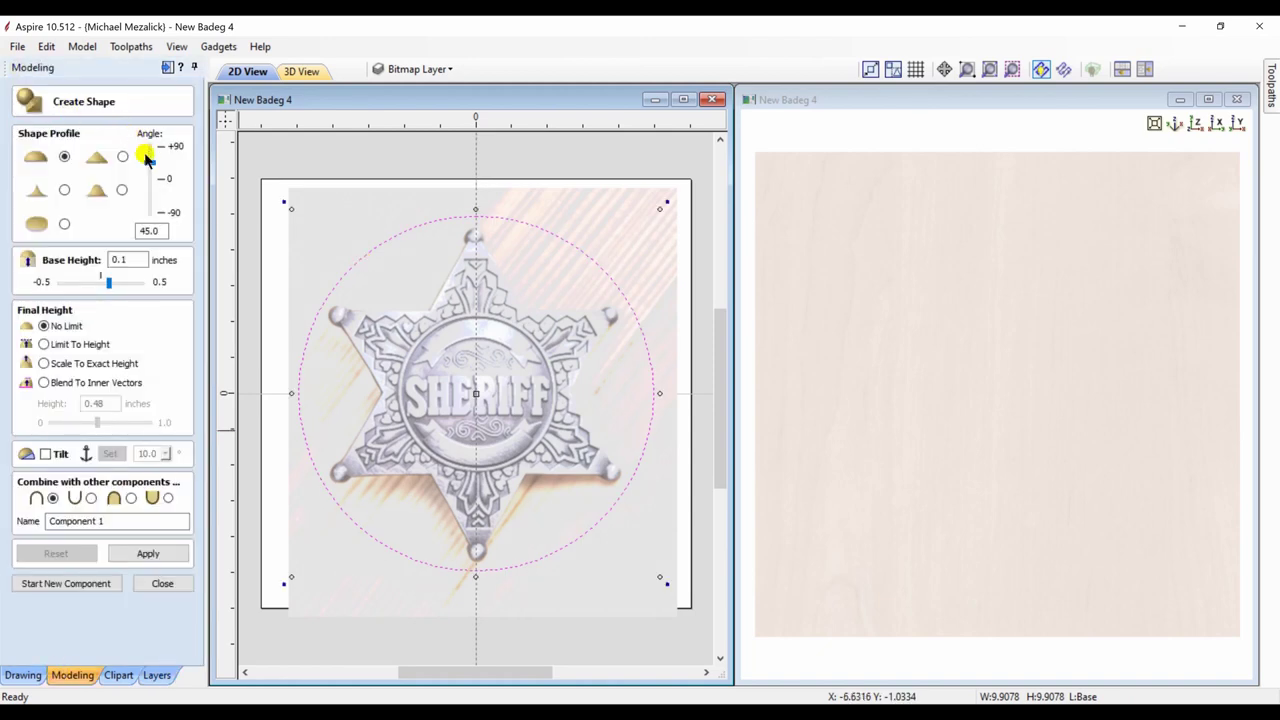
left_click(150, 173)
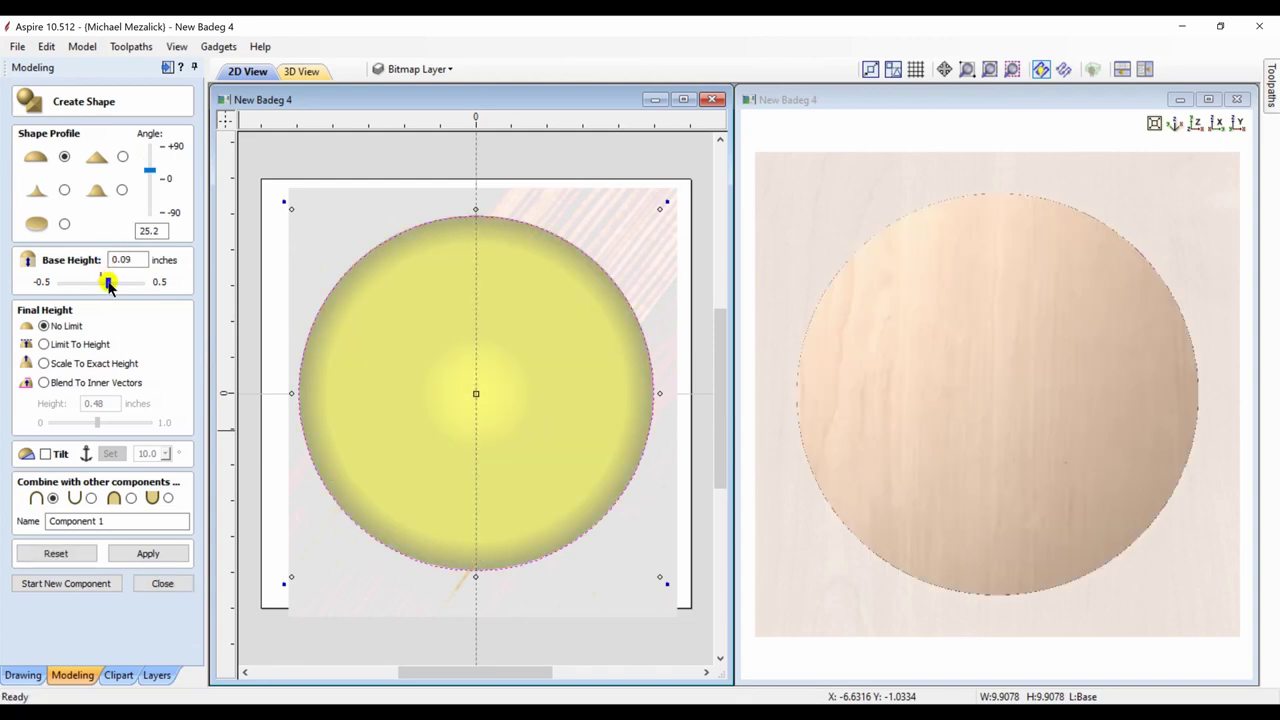
left_click_drag(107, 287, 104, 283)
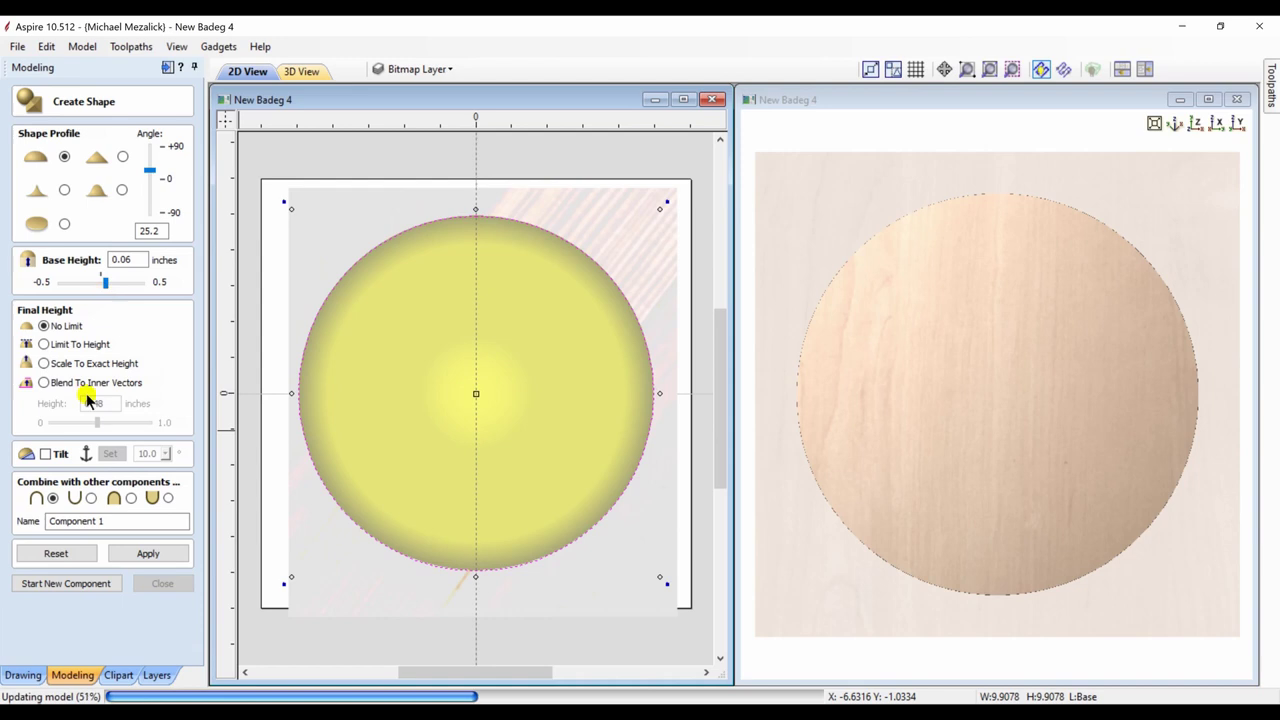
Step: Set the dome to merge with other components, name it Base and apply the shape
left_click(130, 498)
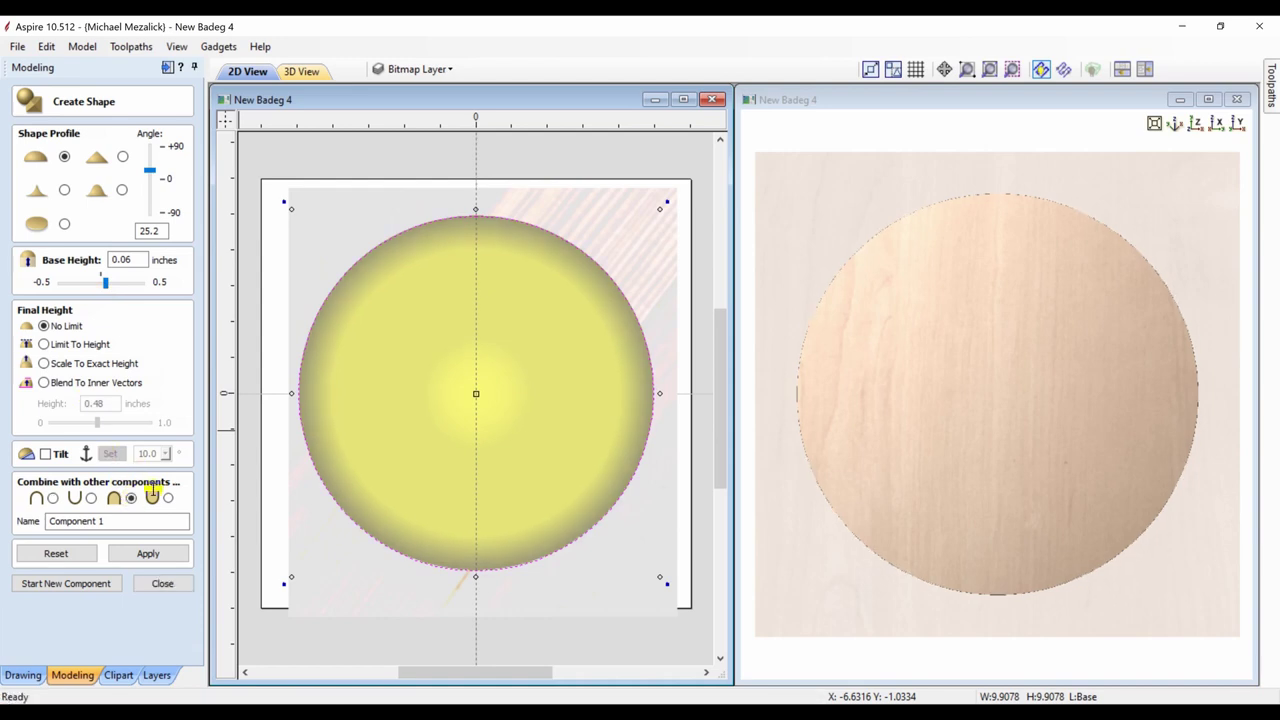
left_click_drag(129, 522, 3, 517)
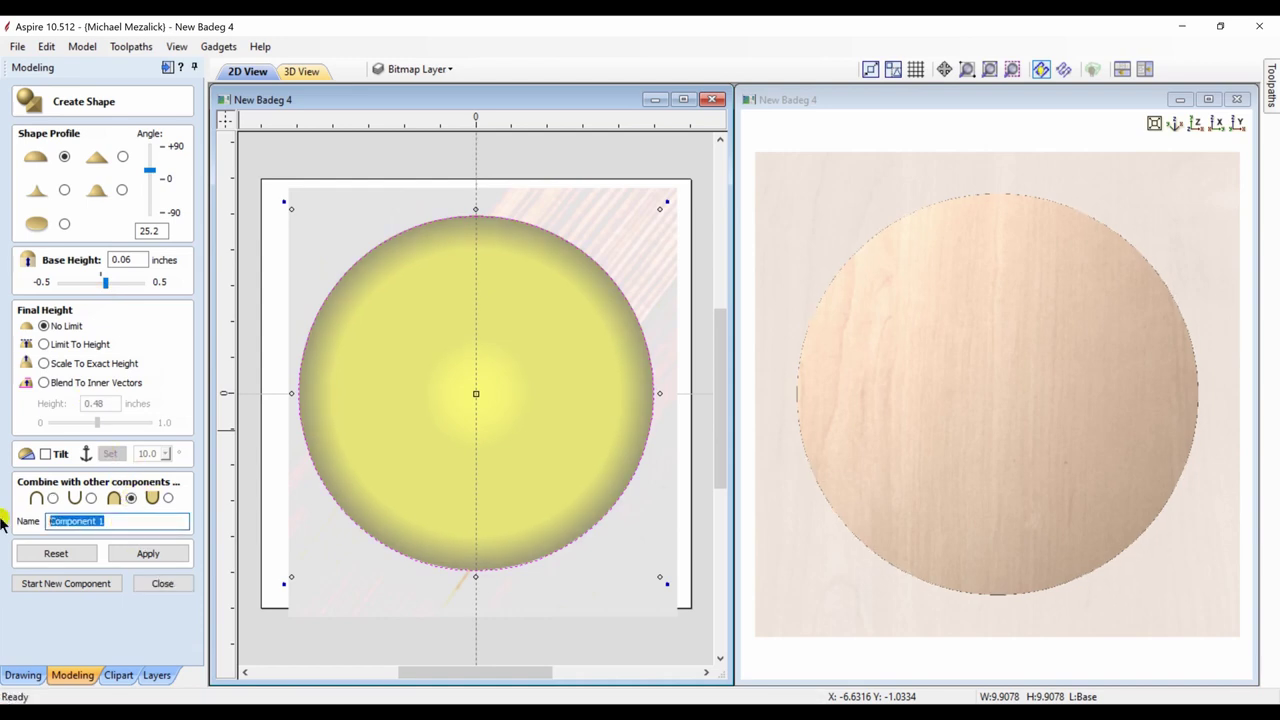
type("Base")
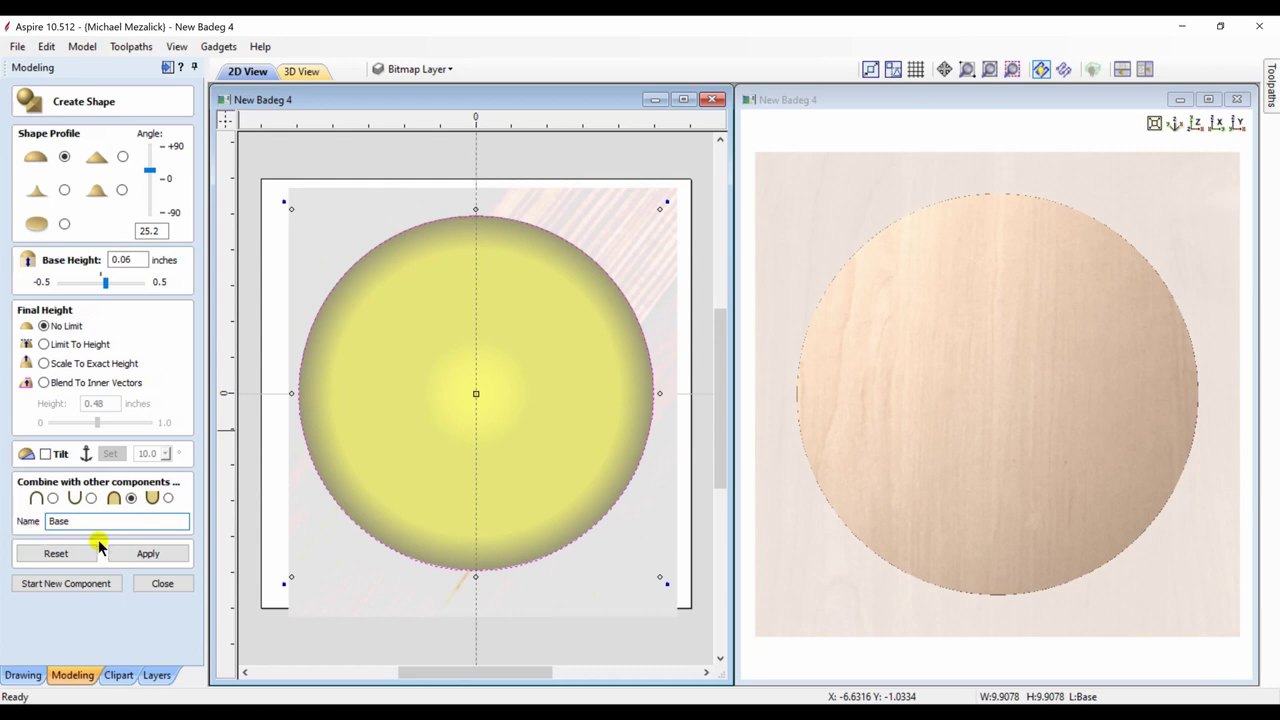
left_click(140, 555)
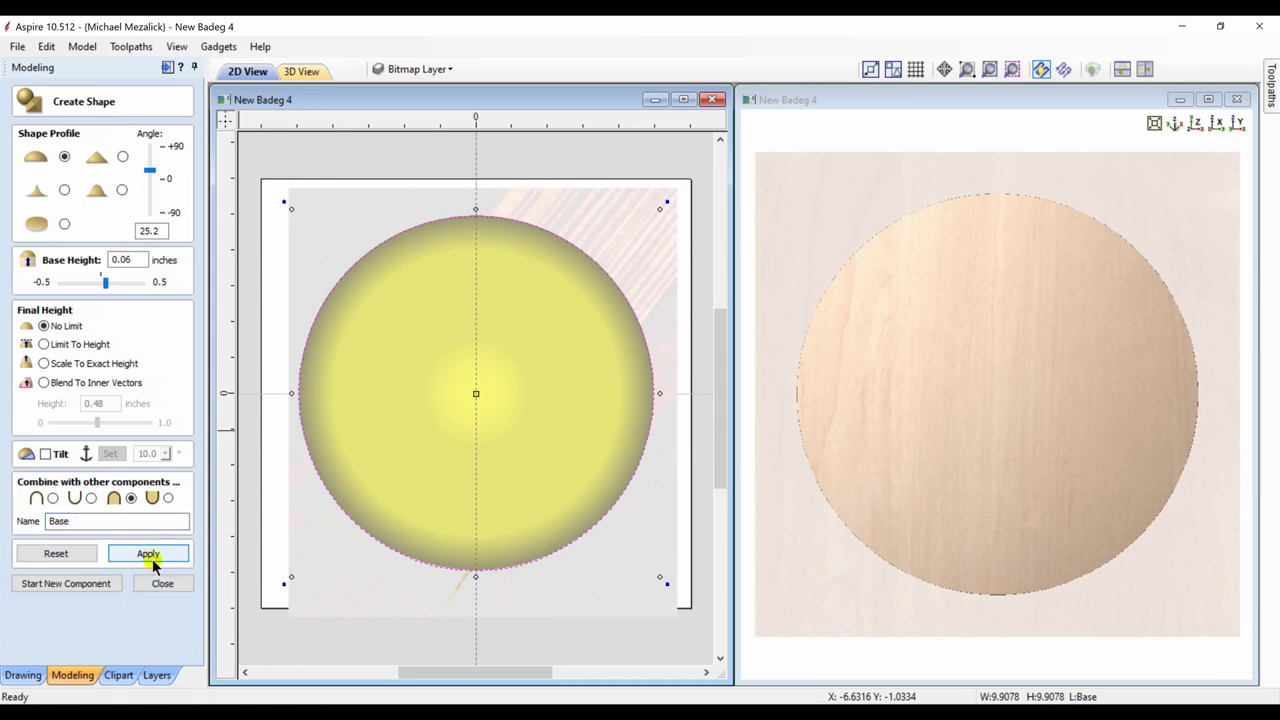
left_click(160, 585)
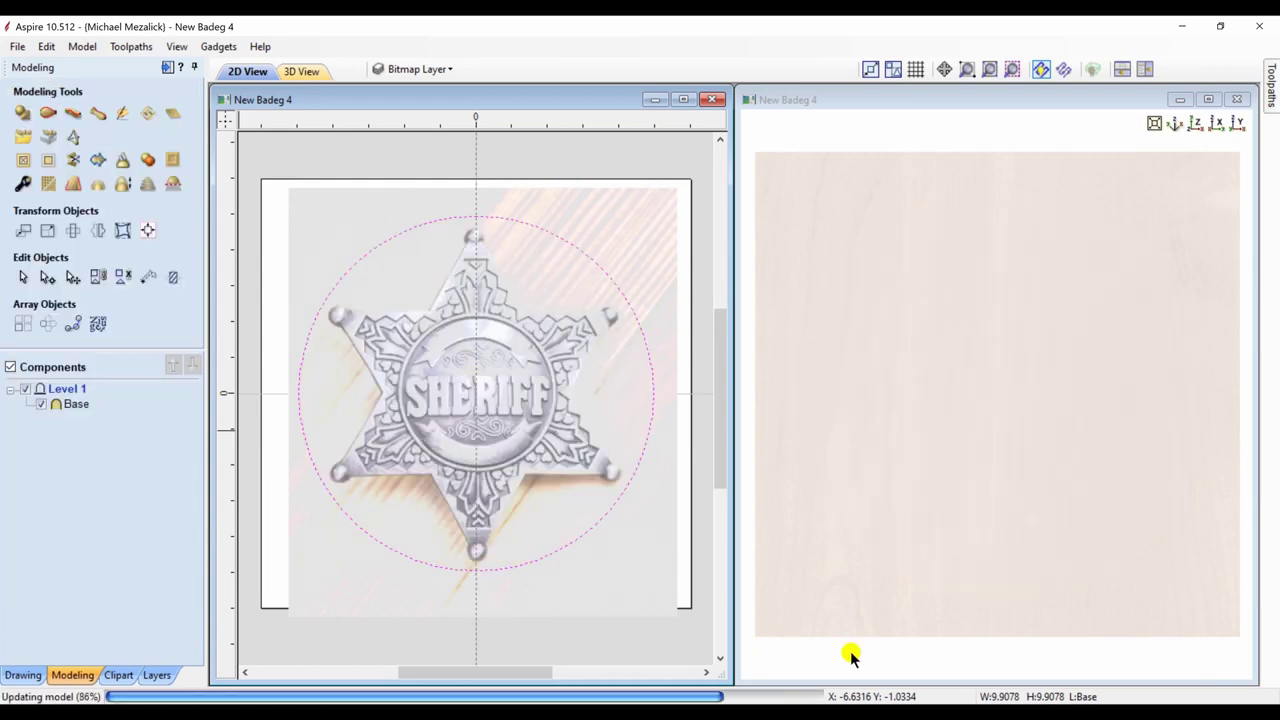
left_click_drag(926, 611, 938, 514)
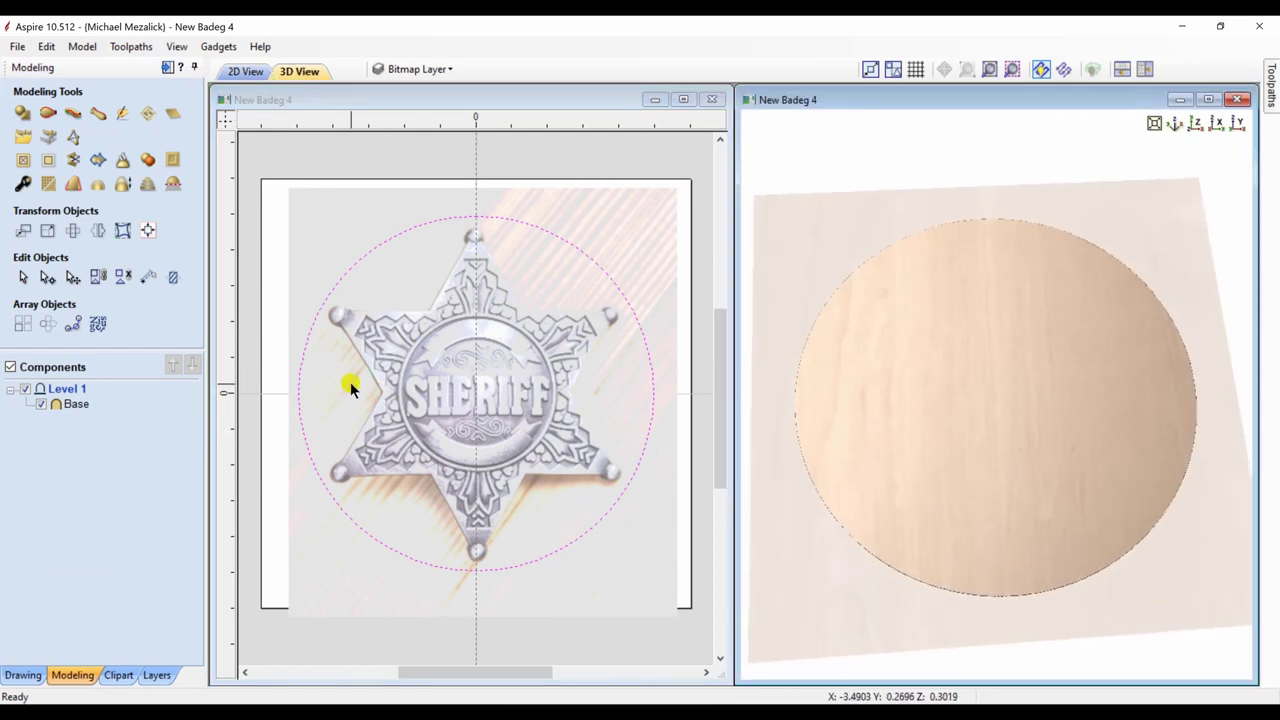
Step: Show the Star layer and clear the Base component outside the six-pointed star outline
left_click(152, 675)
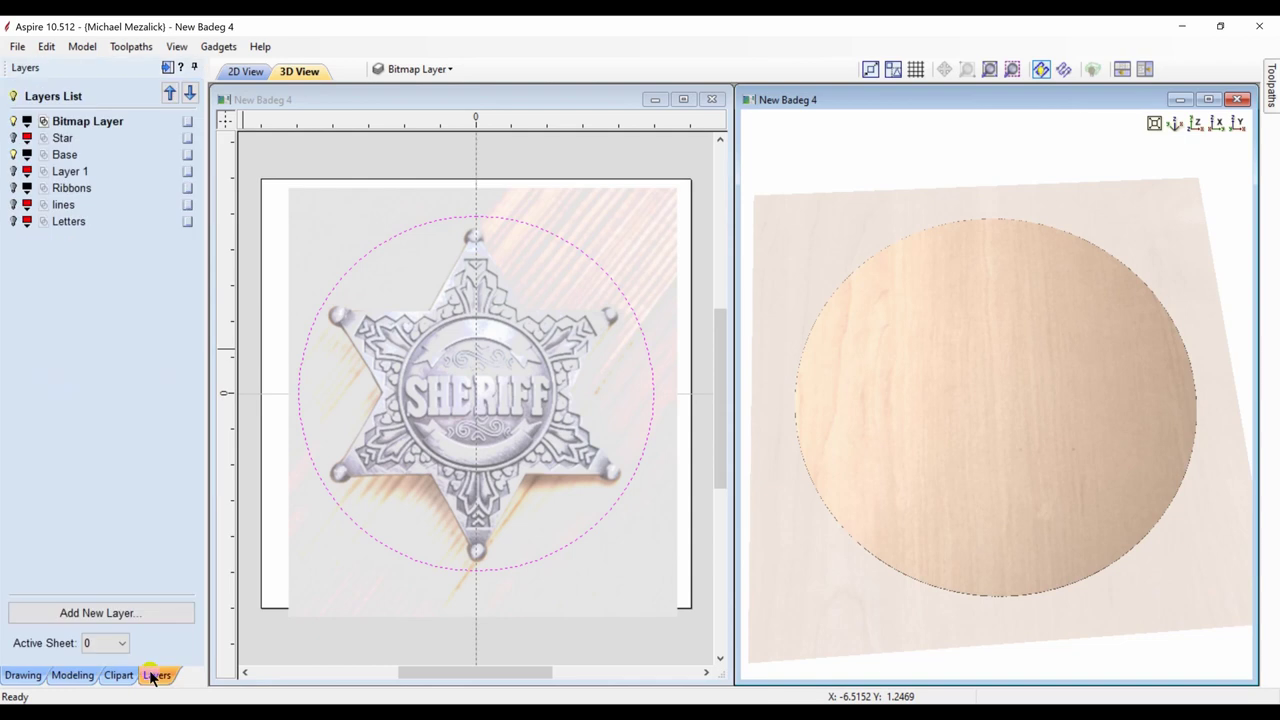
left_click(13, 138)
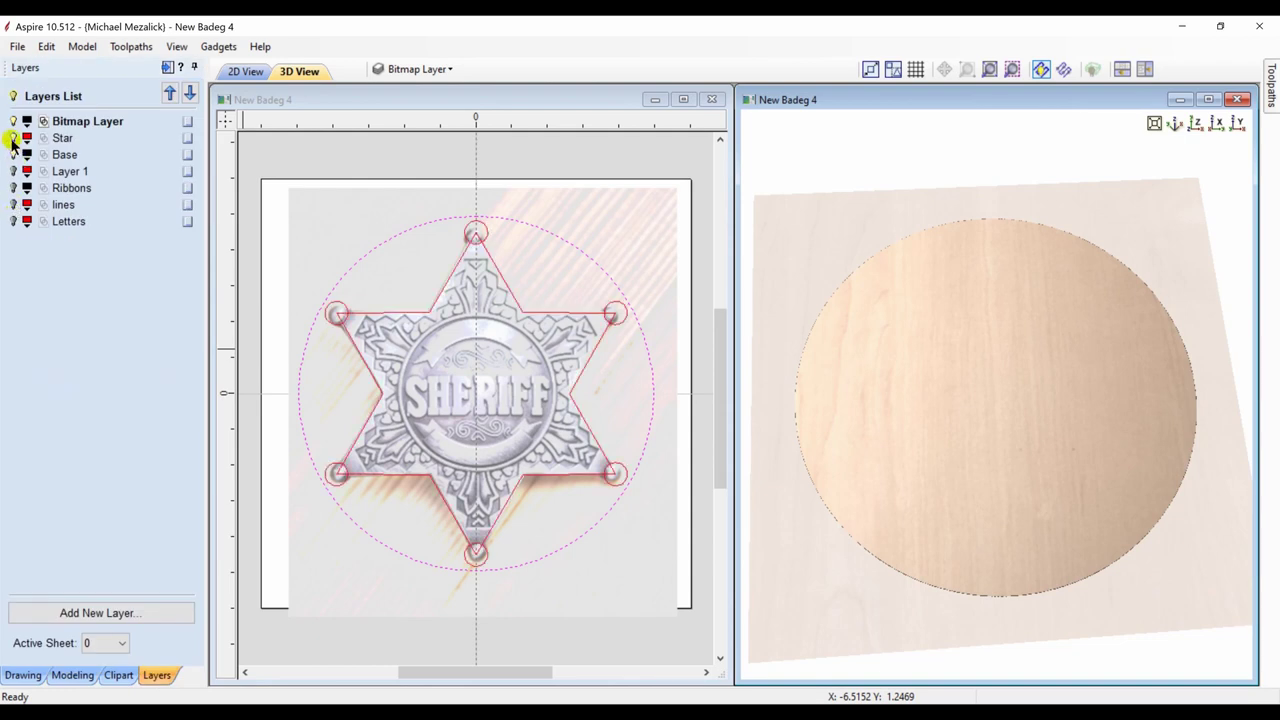
left_click(377, 316)
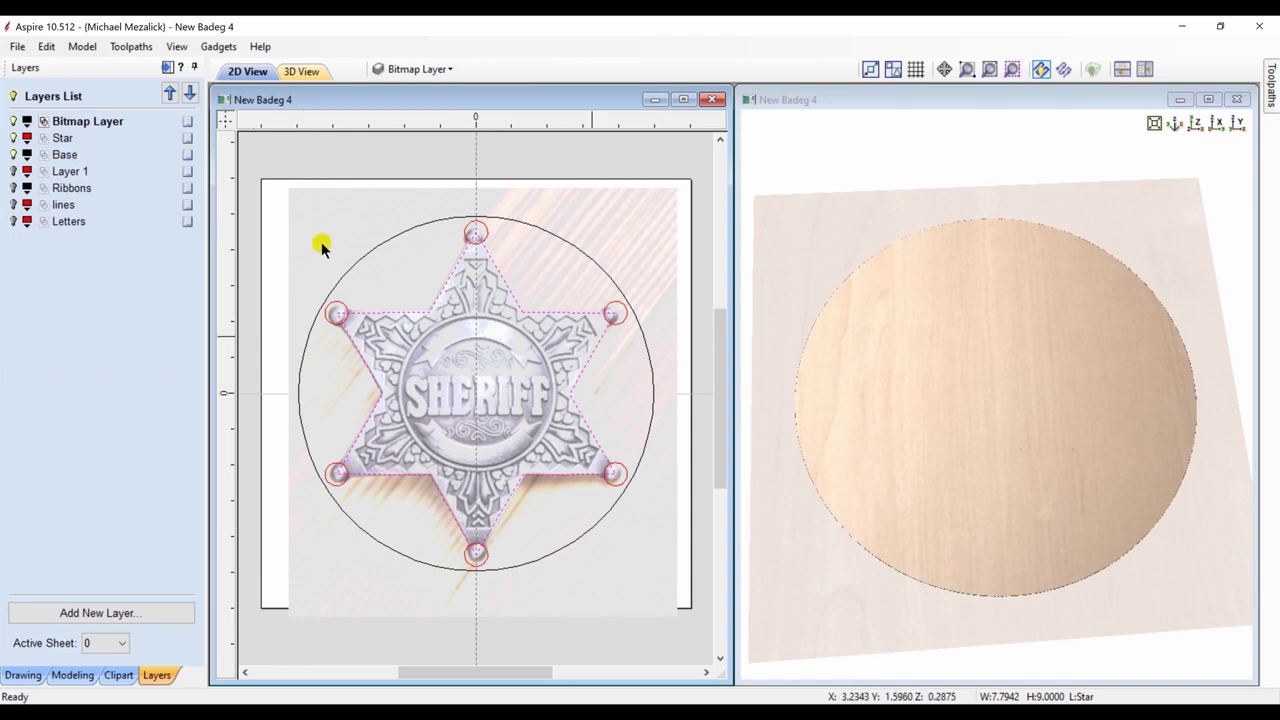
left_click(957, 441)
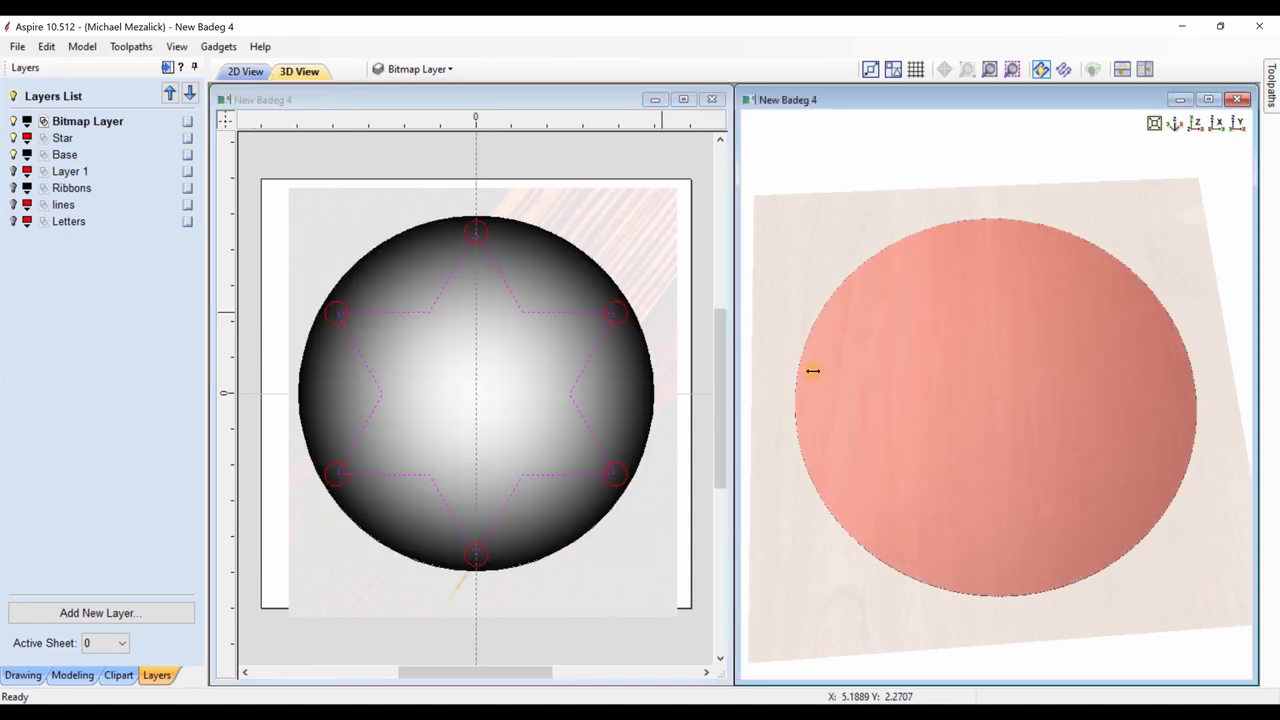
left_click(72, 675)
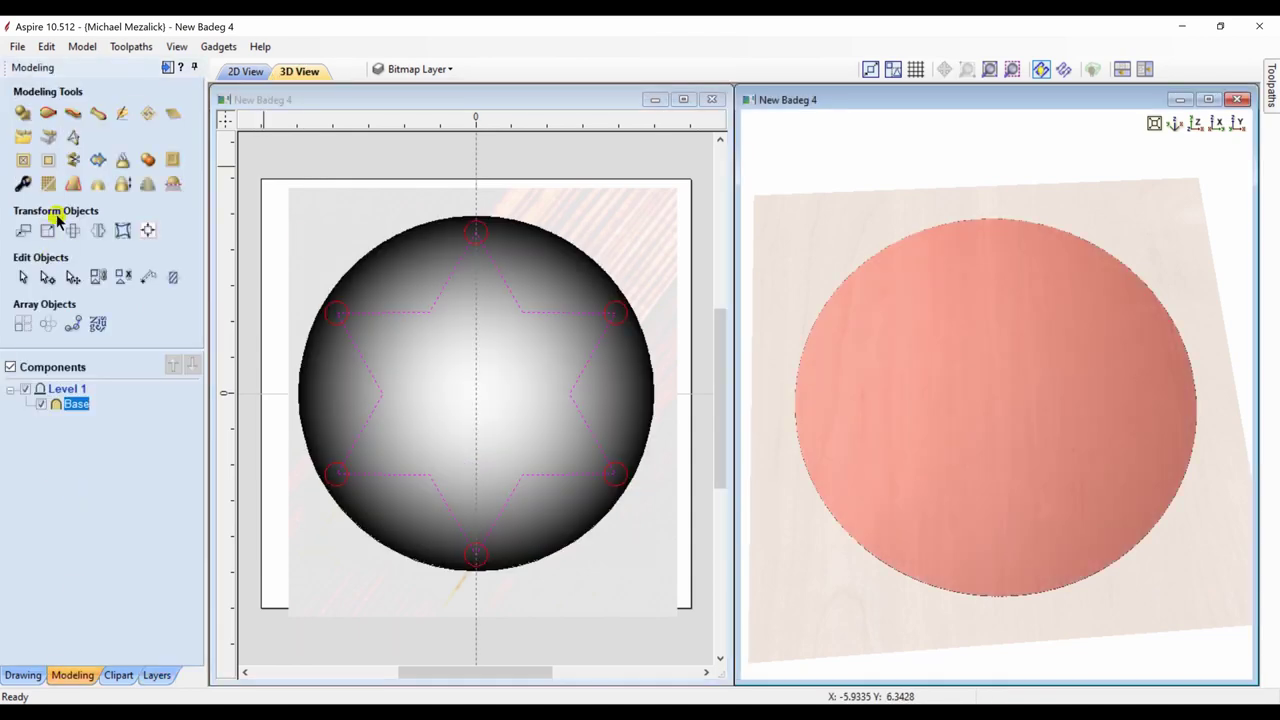
left_click(48, 161)
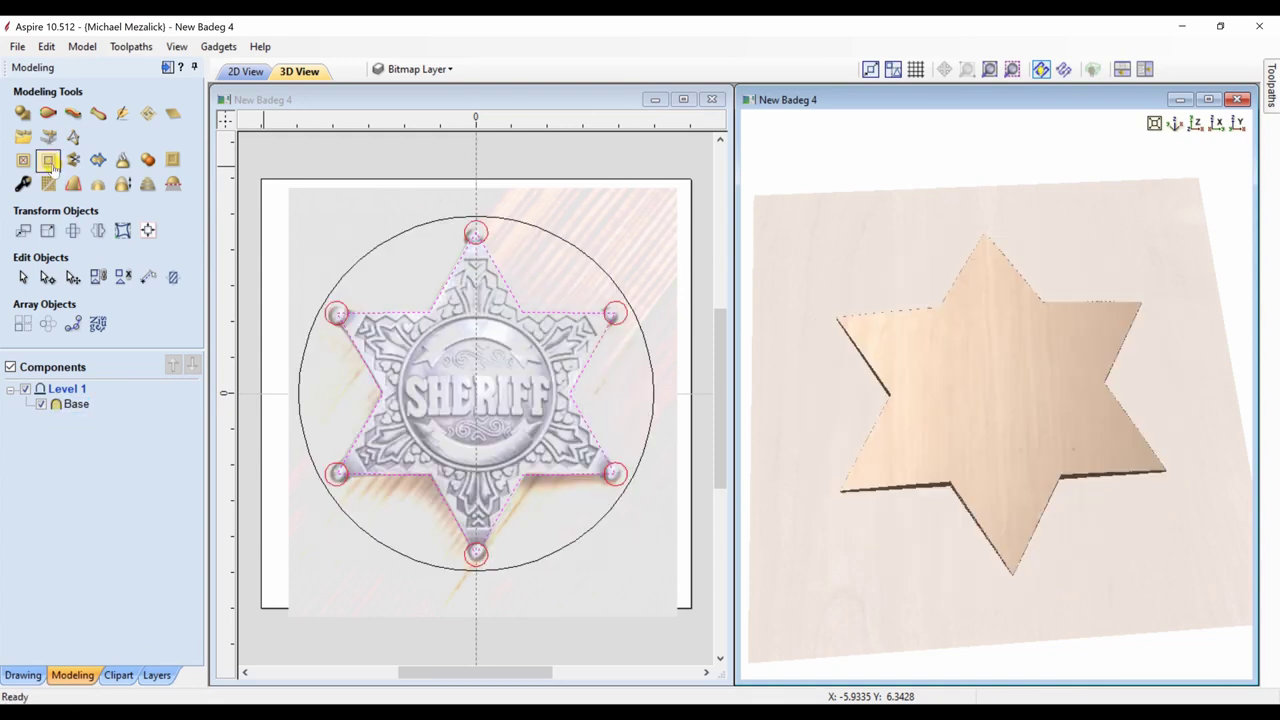
Step: Shape the six star-tip circles into domes with a 66.6-degree angle, set to merge and named balls
left_click(337, 308)
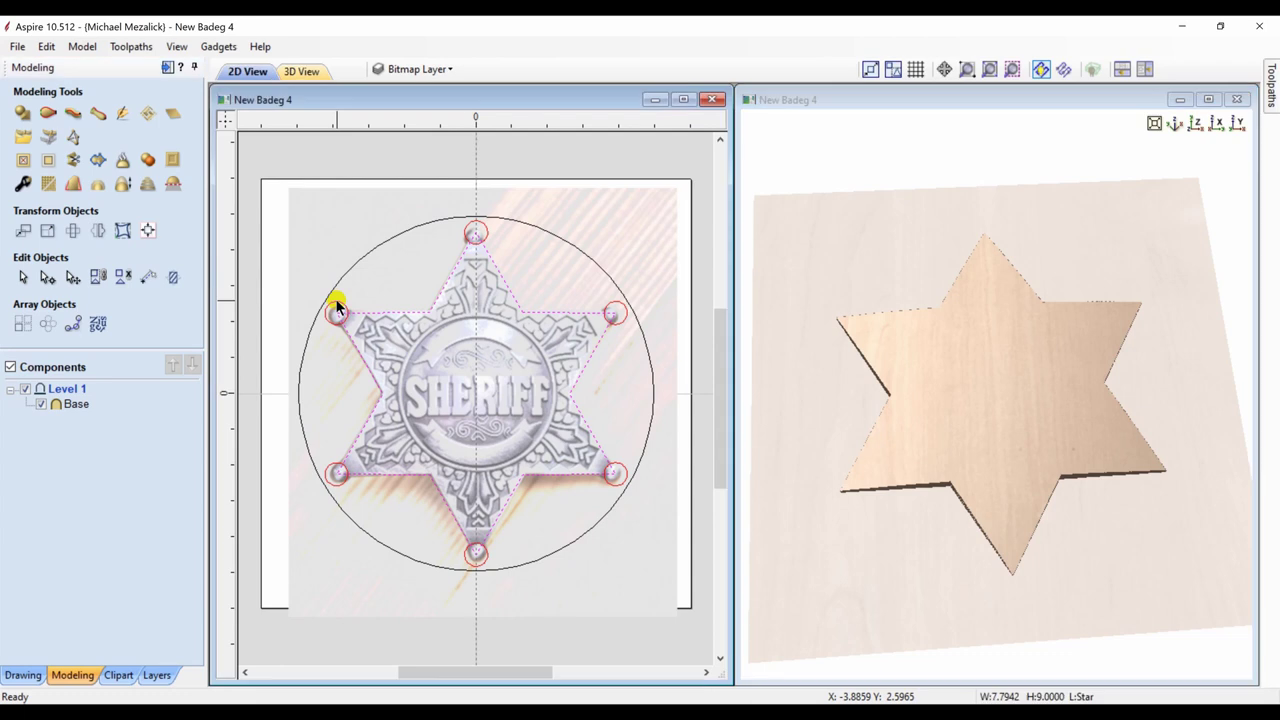
left_click(20, 114)
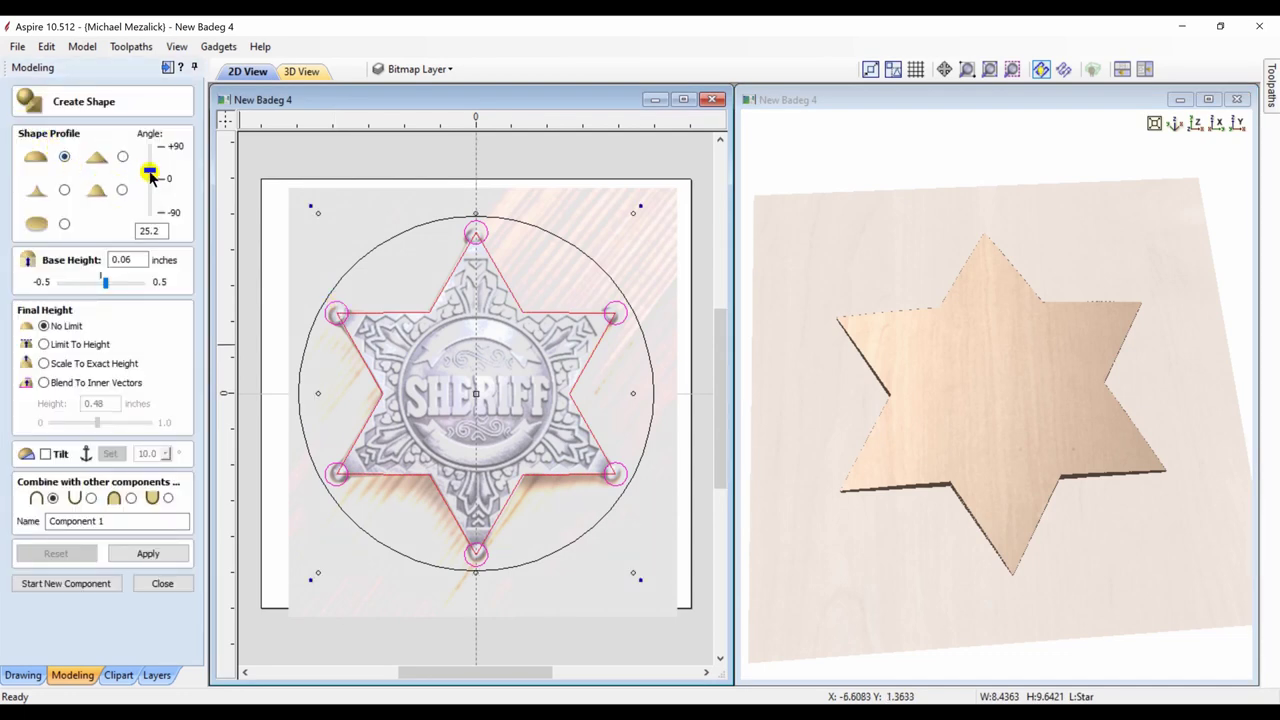
left_click(131, 497)
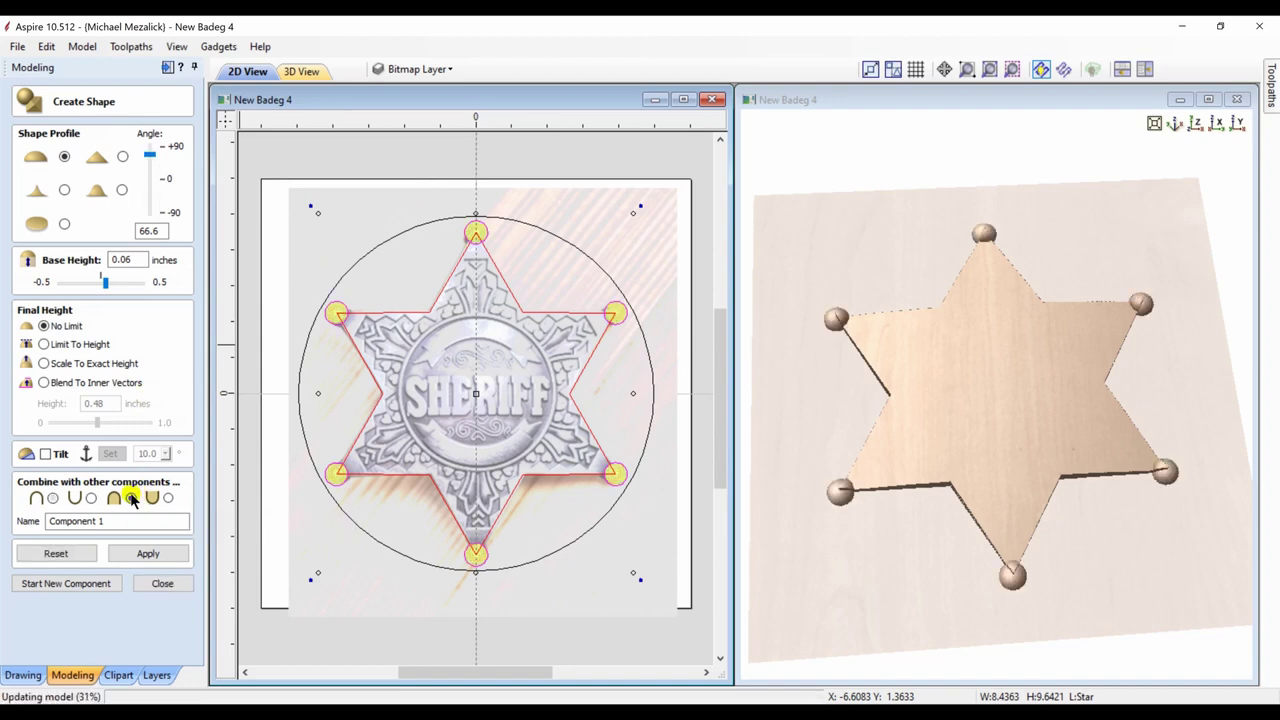
left_click_drag(122, 516, 51, 515)
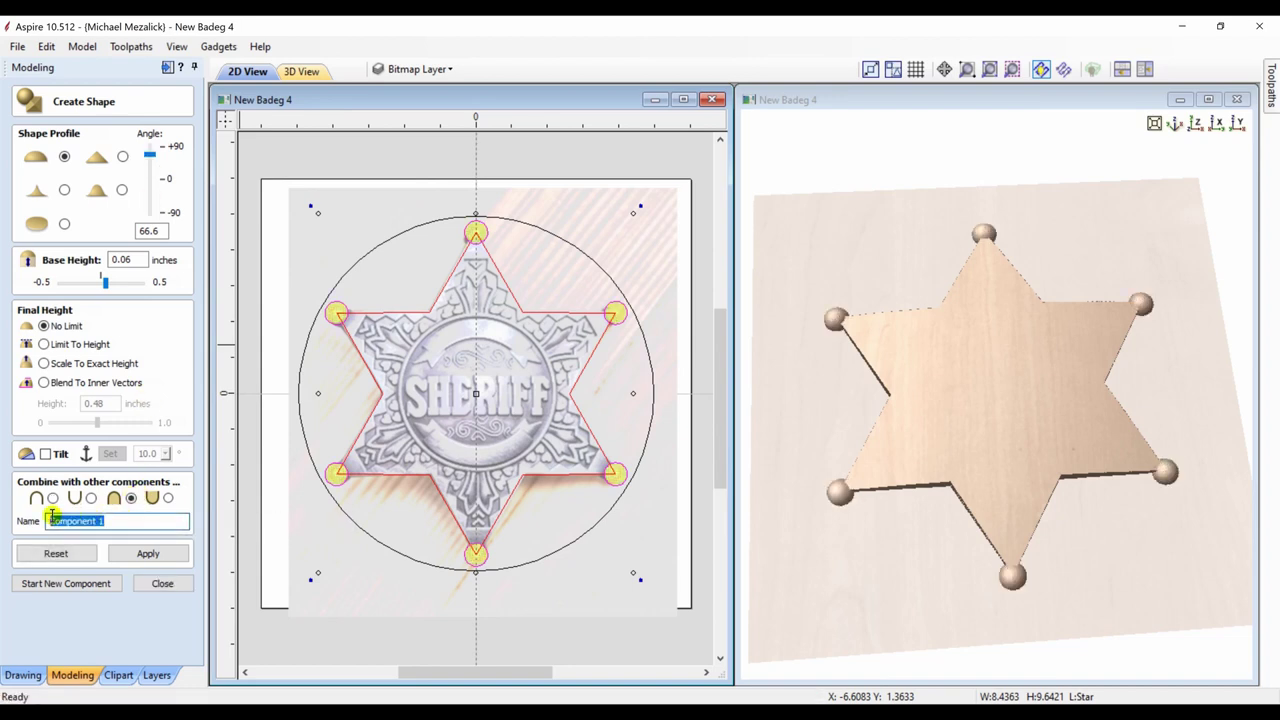
type("balls")
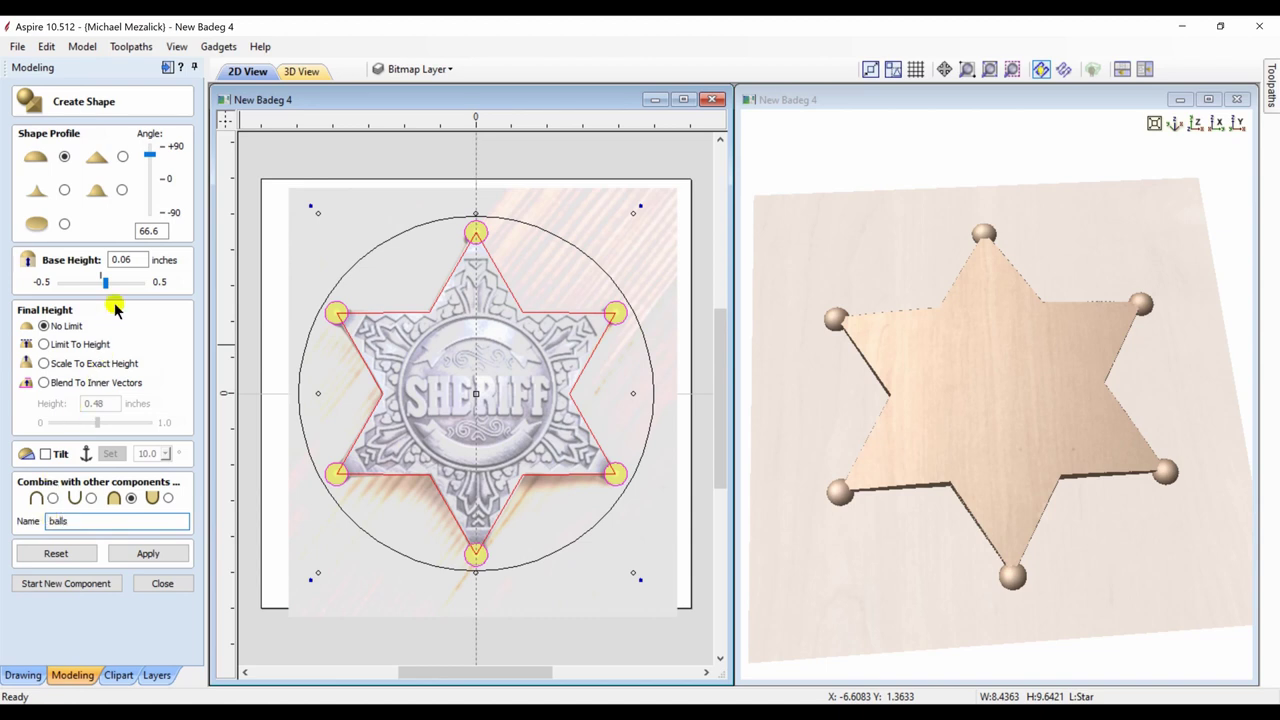
Step: Raise the balls' base height to 0.12 inches and apply the shape
left_click_drag(920, 514, 954, 430)
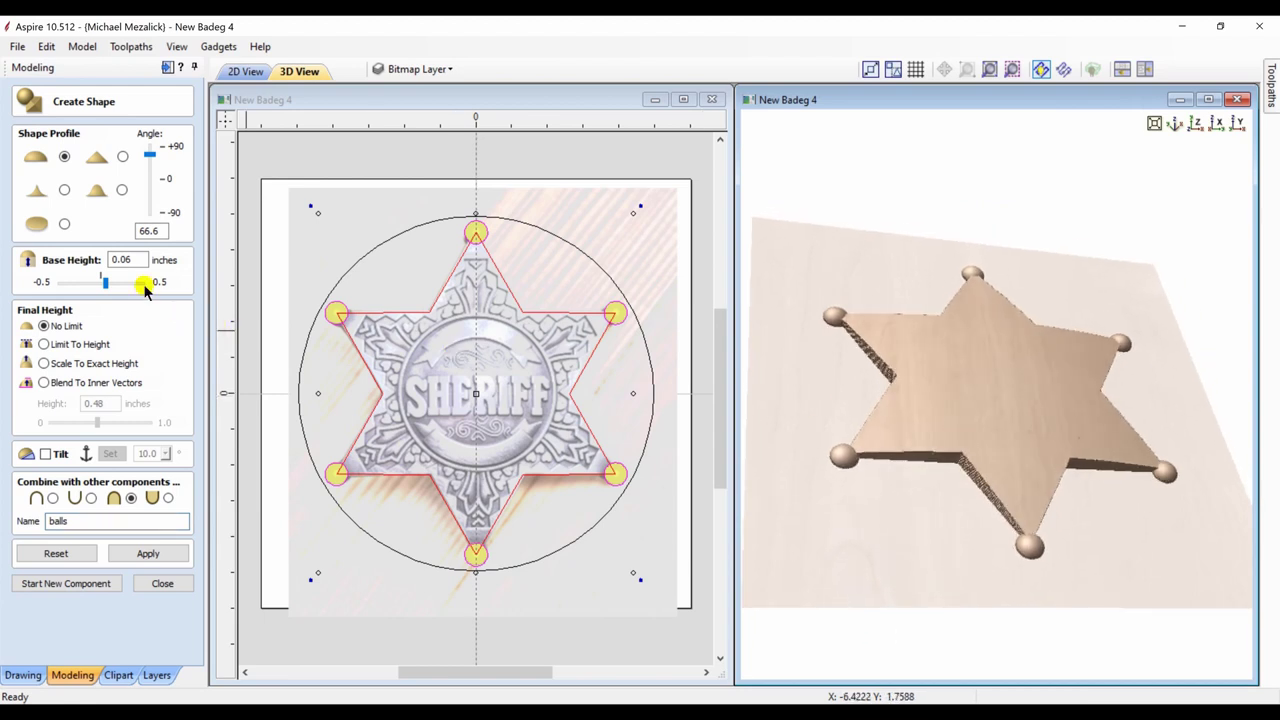
left_click_drag(104, 283, 106, 283)
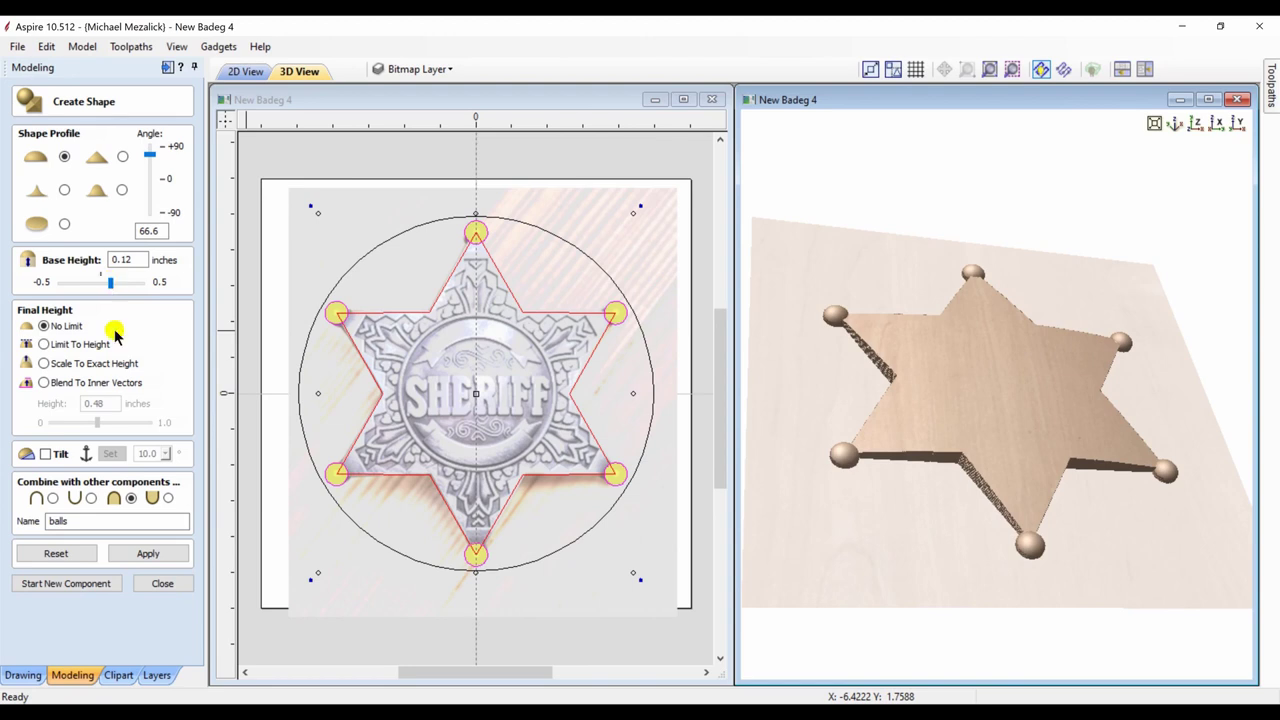
left_click(143, 556)
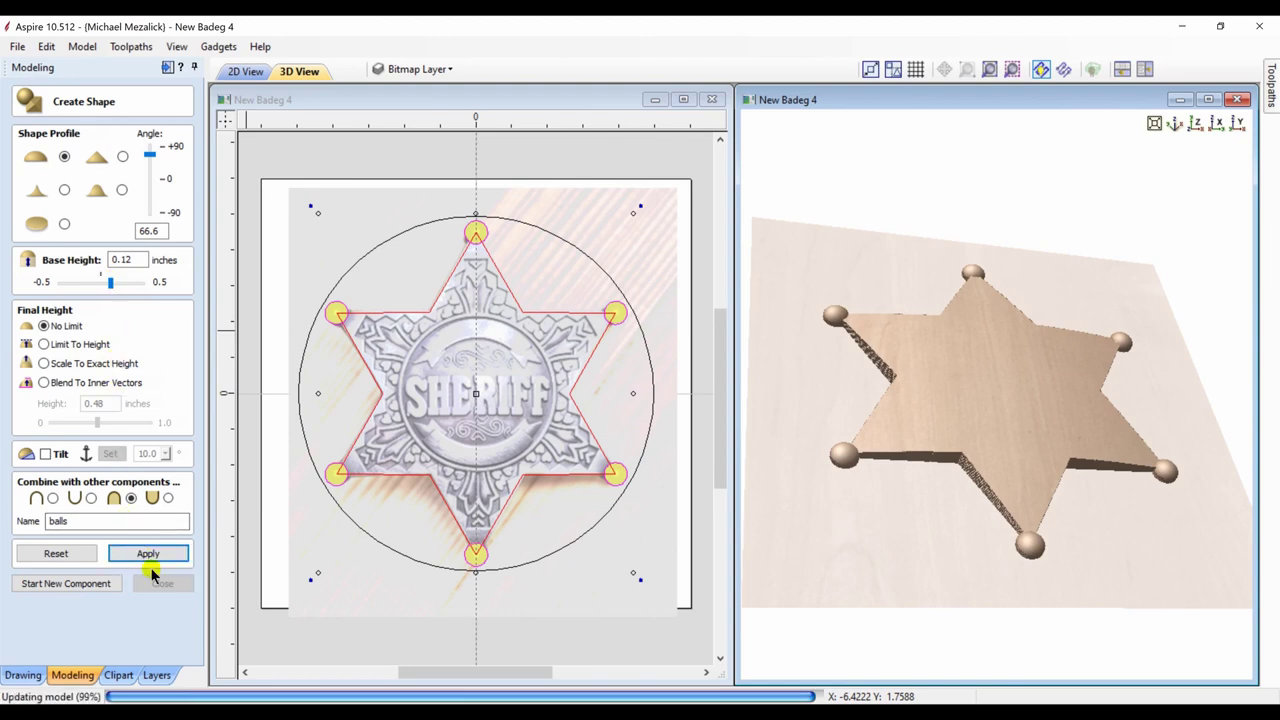
left_click(161, 586)
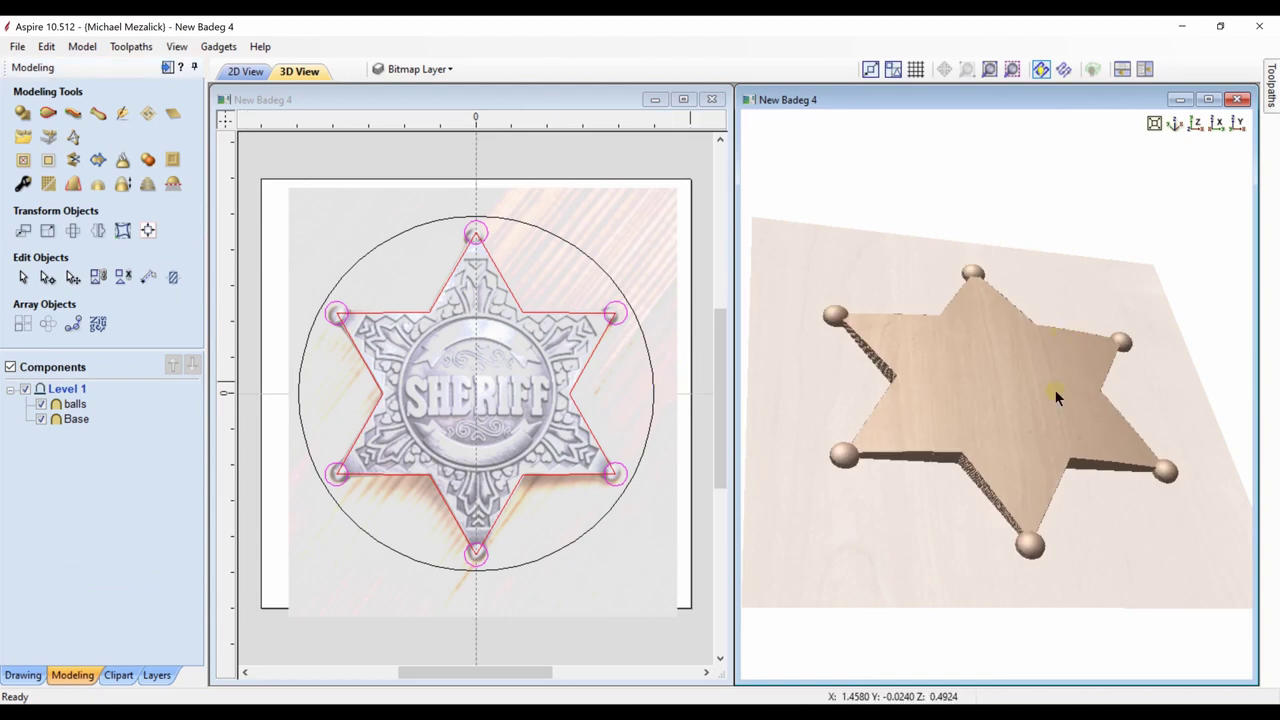
Step: Inspect the star from above and show the traced ornament vectors on Layer 1 in place of the star outline and tip circles
left_click_drag(1054, 397, 1030, 495)
left_click(1196, 126)
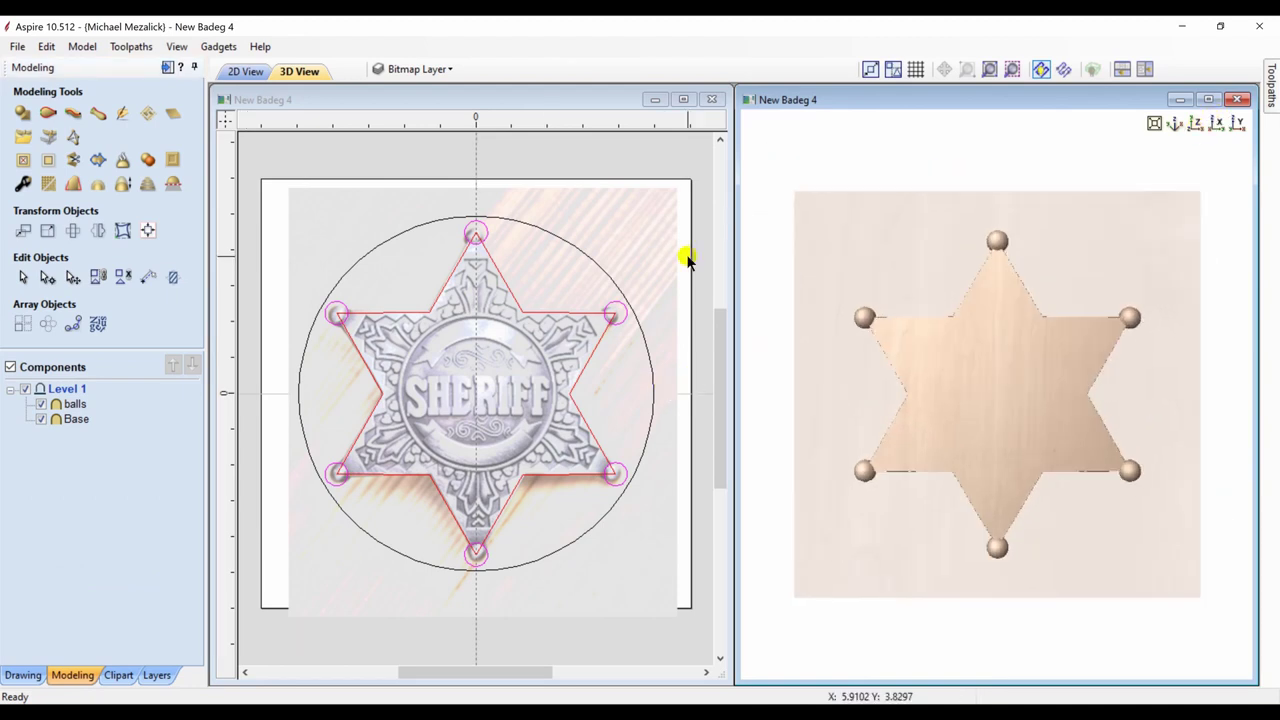
left_click(156, 675)
left_click(13, 154)
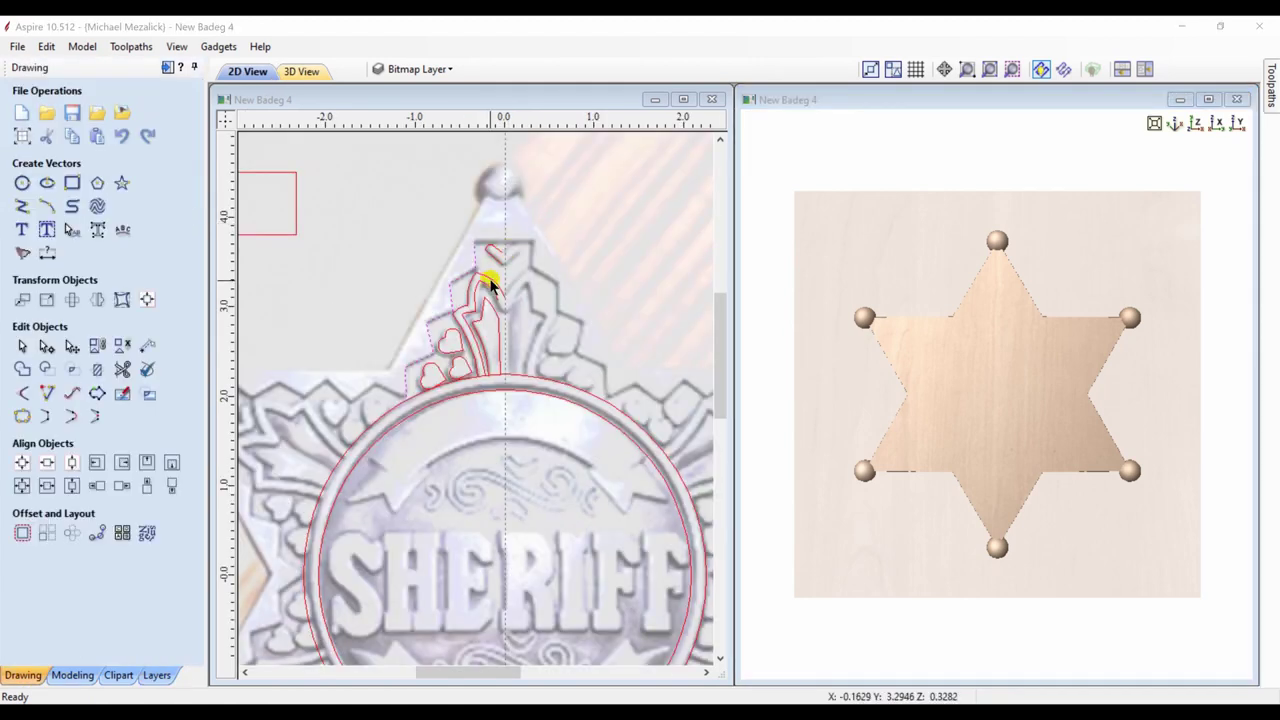
Step: Mirror a copy of the traced outlines, leaf shapes and three hearts horizontally about the job center
left_click(493, 284)
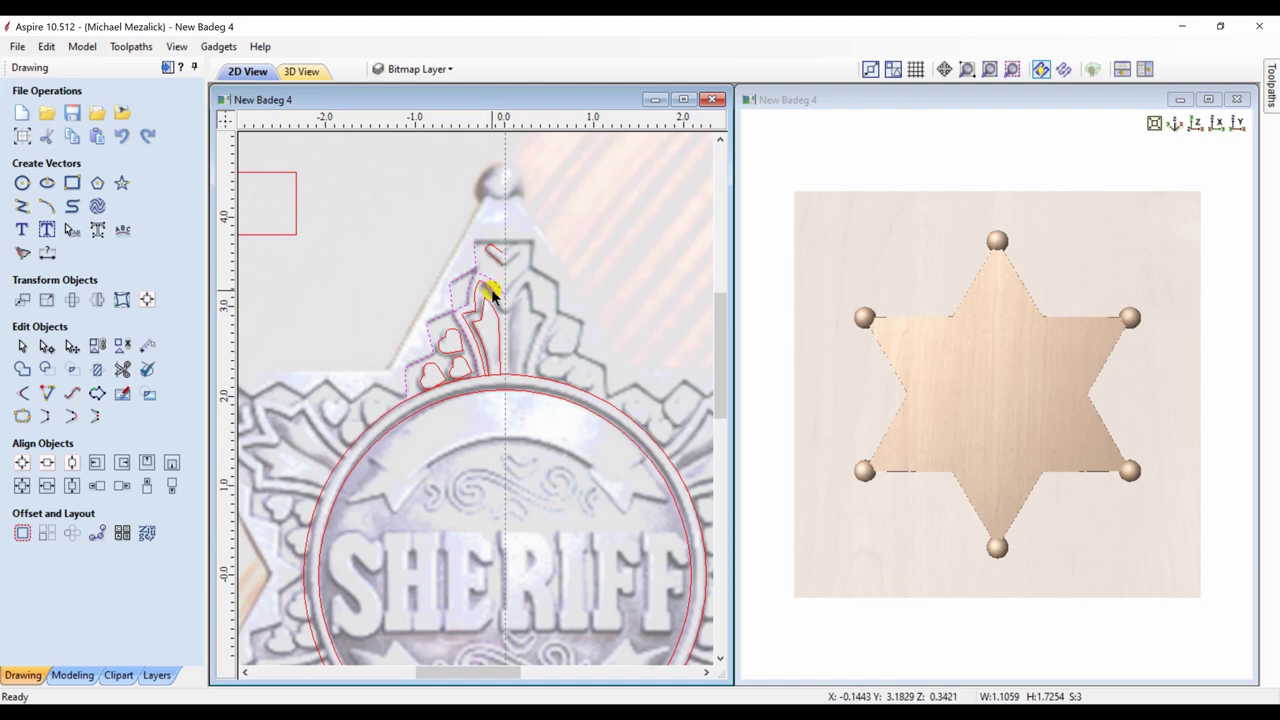
left_click(482, 311, "shift")
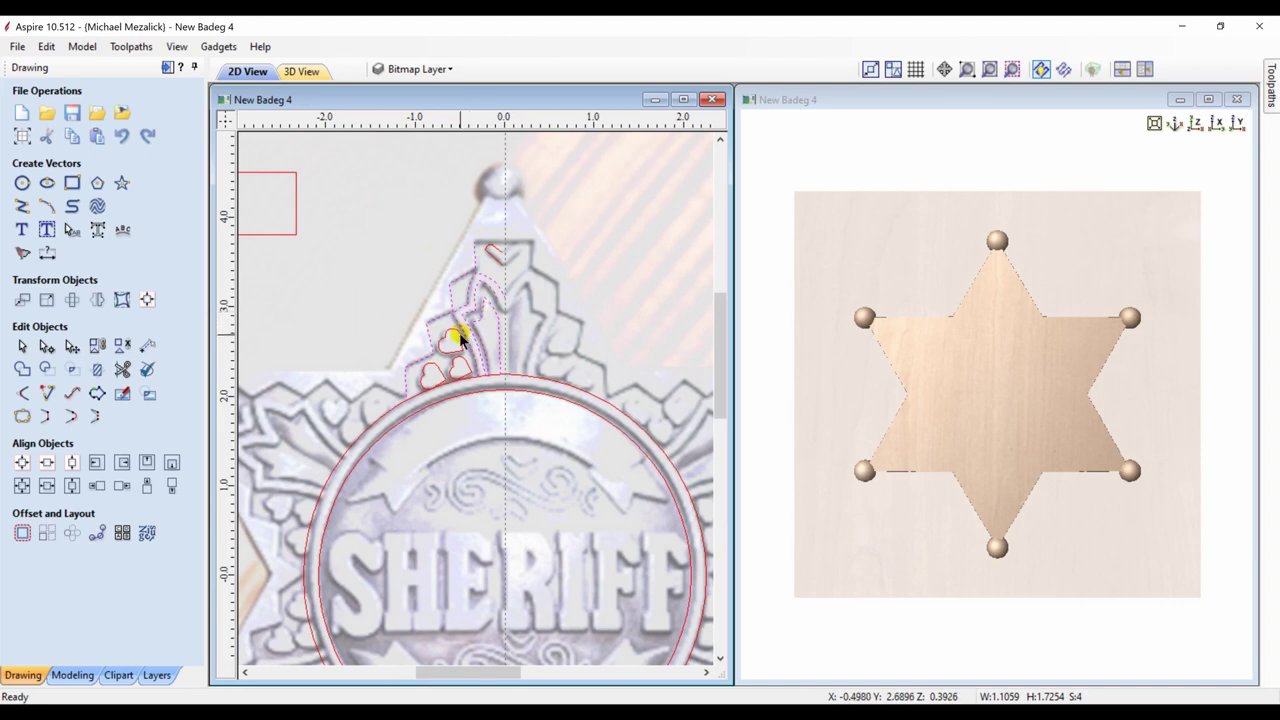
left_click(438, 373, "shift")
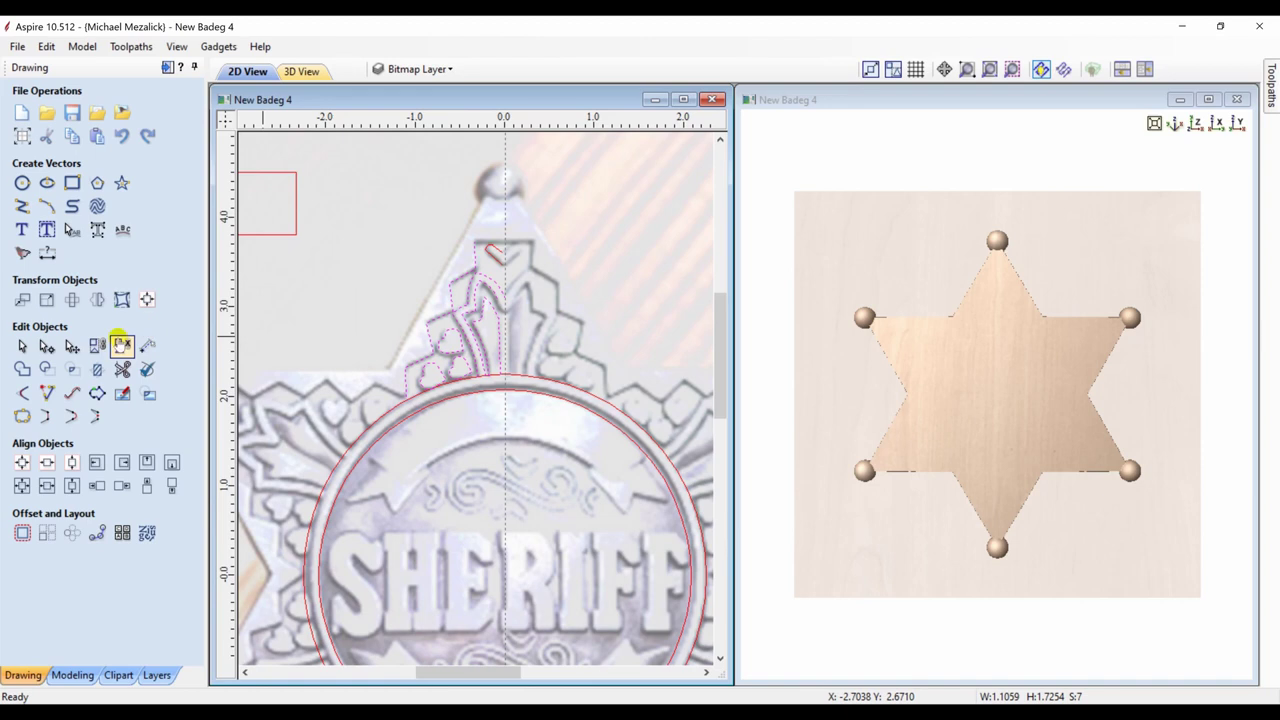
left_click(97, 299)
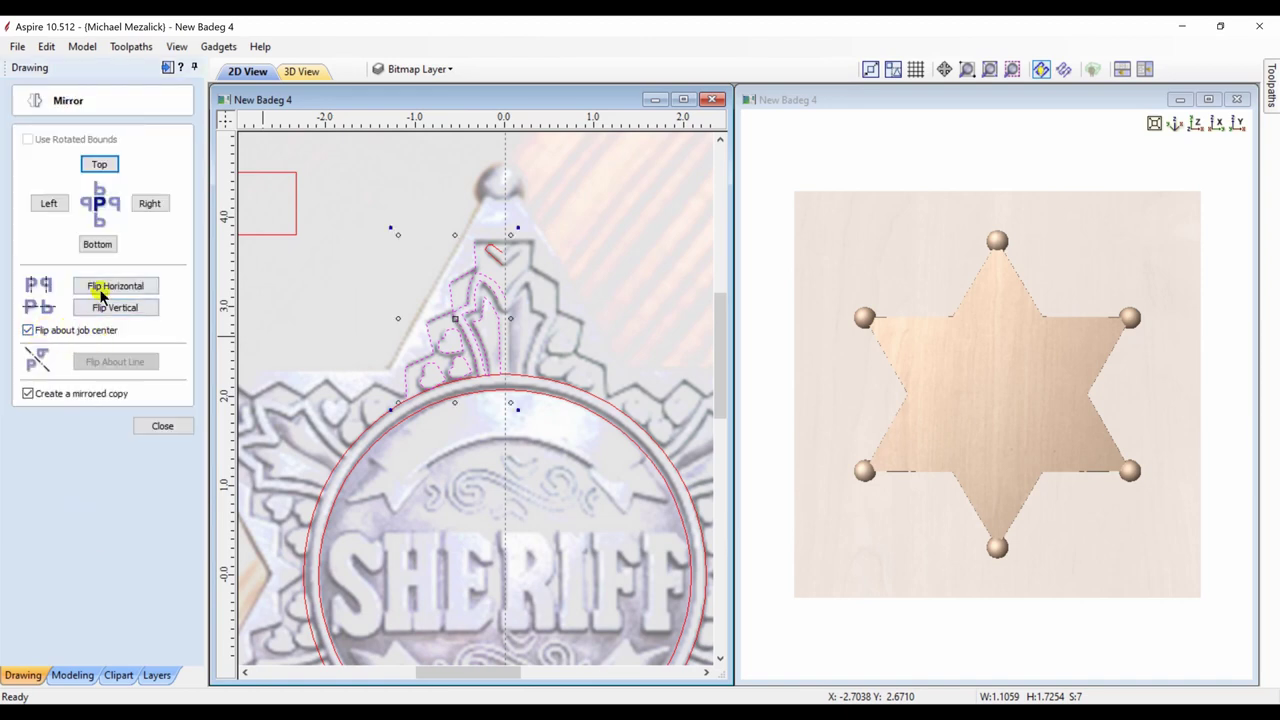
left_click(105, 287)
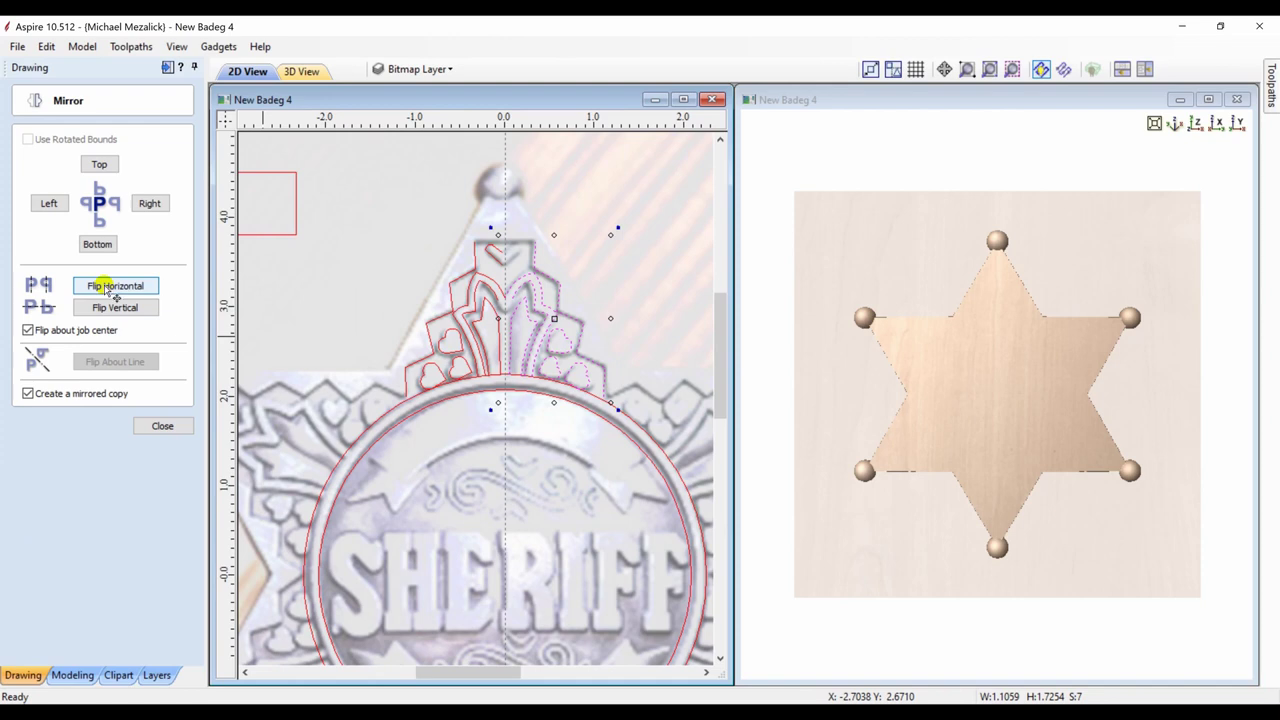
left_click_drag(458, 675, 448, 675)
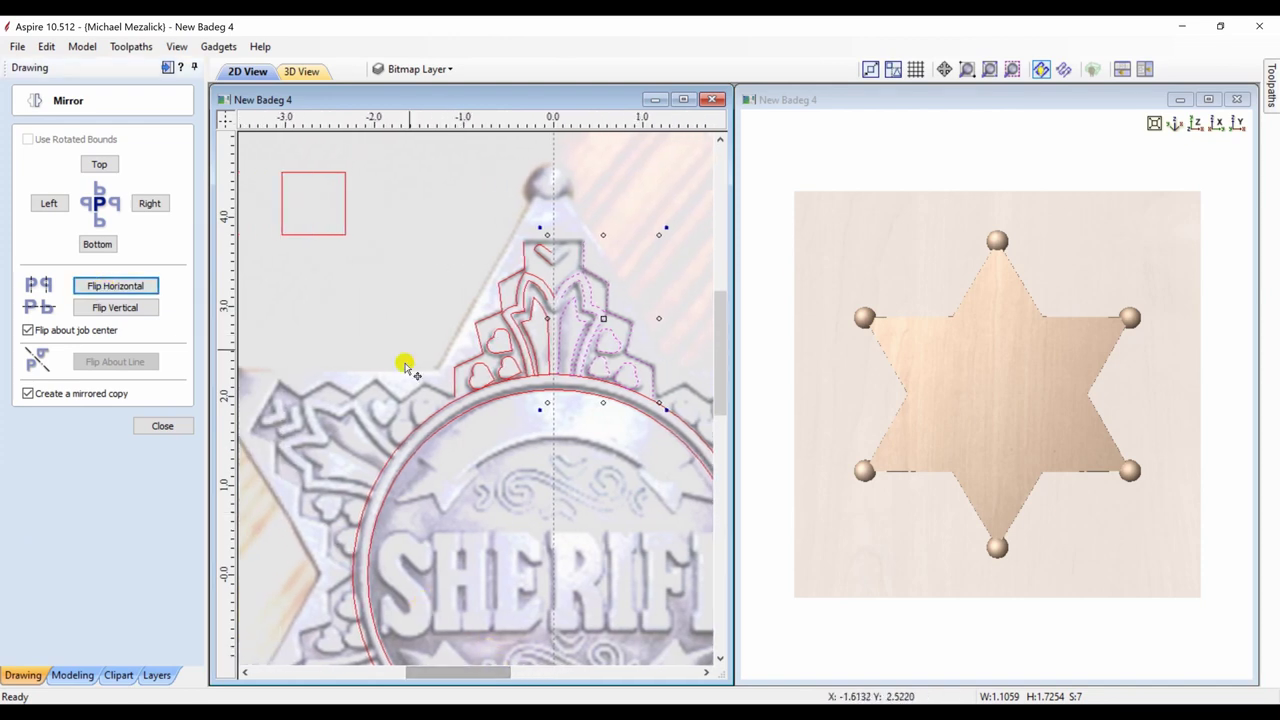
left_click(162, 426)
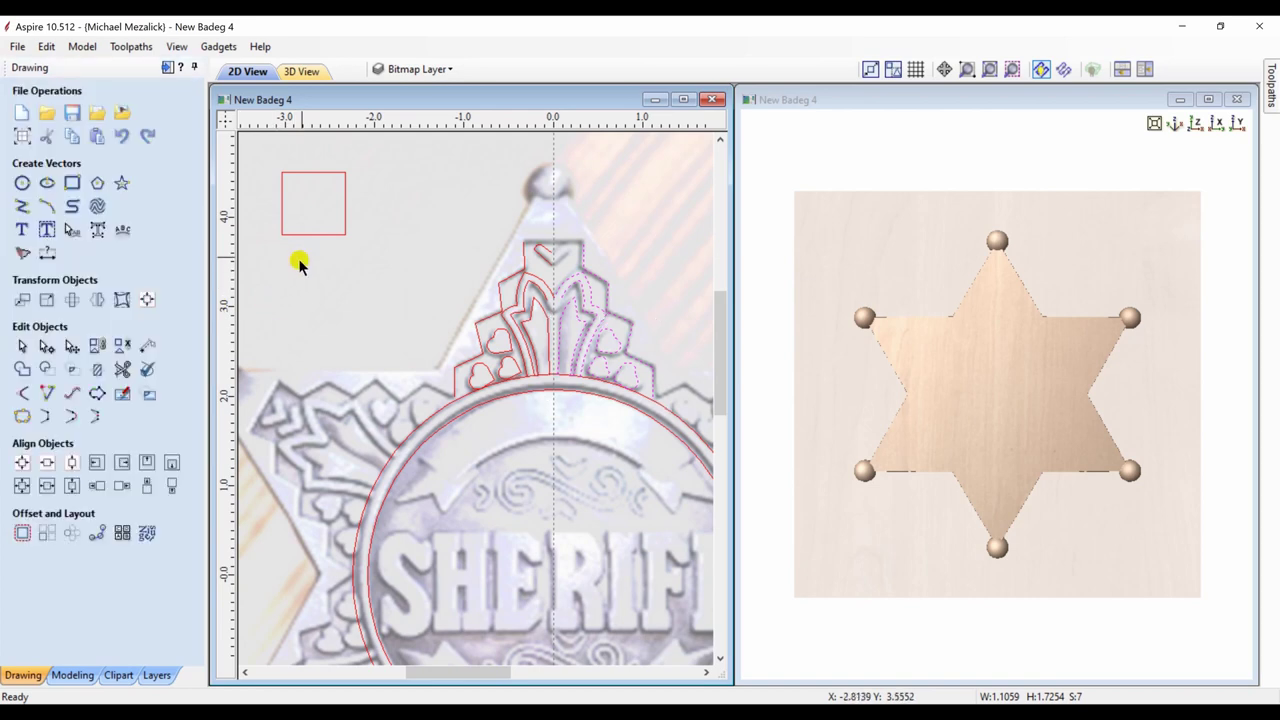
Step: Move the loose square closer to the star's upper point and rotate it 45 degrees
left_click(328, 236)
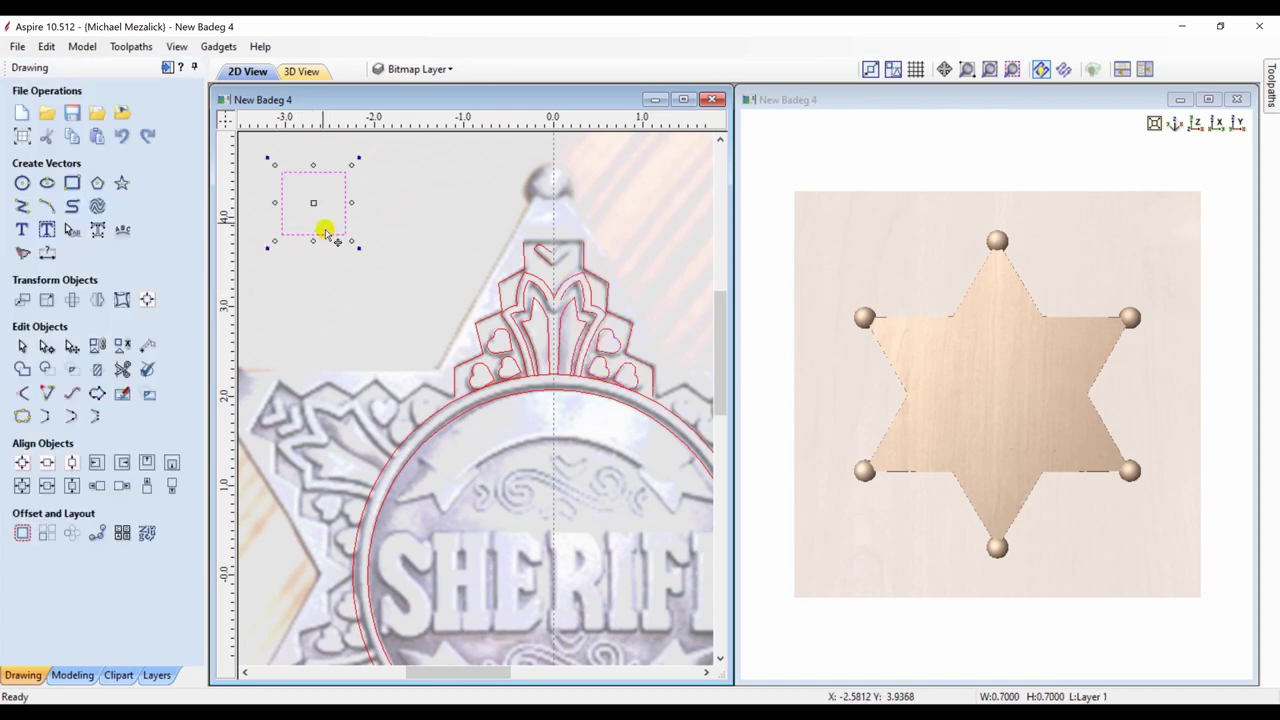
left_click_drag(315, 200, 370, 266)
key("r")
key("4")
key("5")
key("Return")
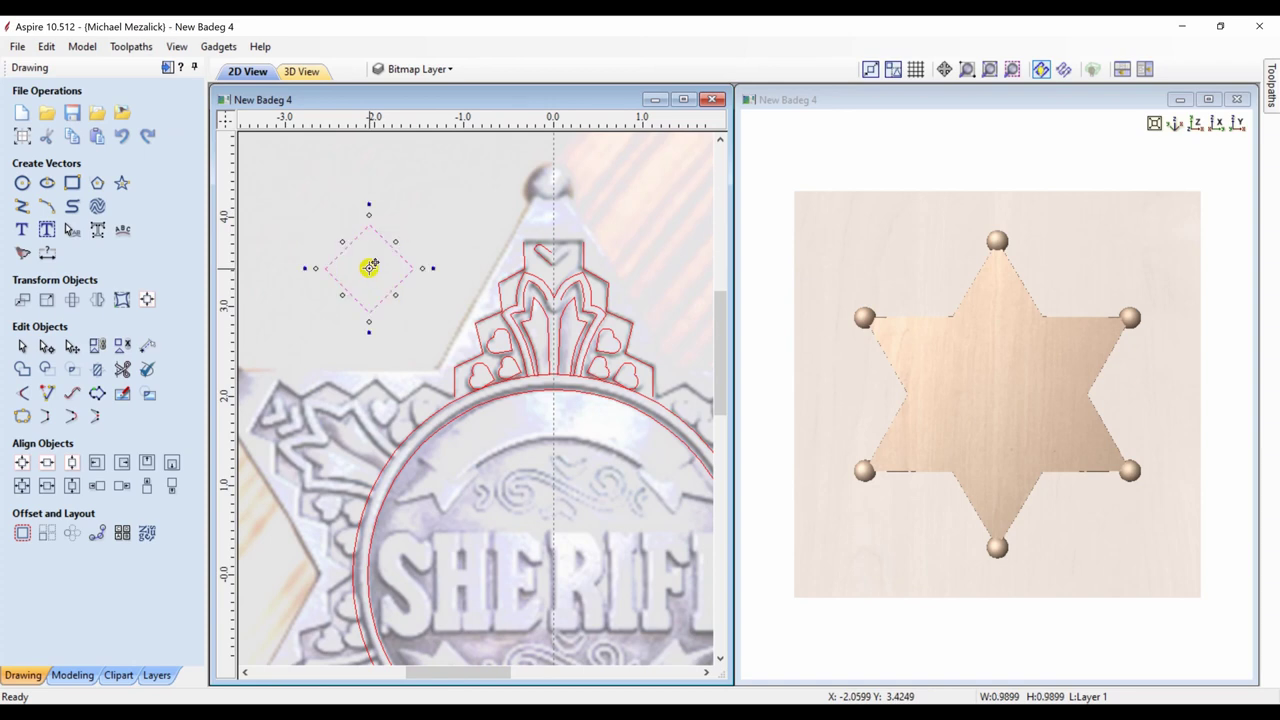
Step: Reshape the rotated square into a heart by bulging its two upper edges into rounded curves
double_click(389, 242)
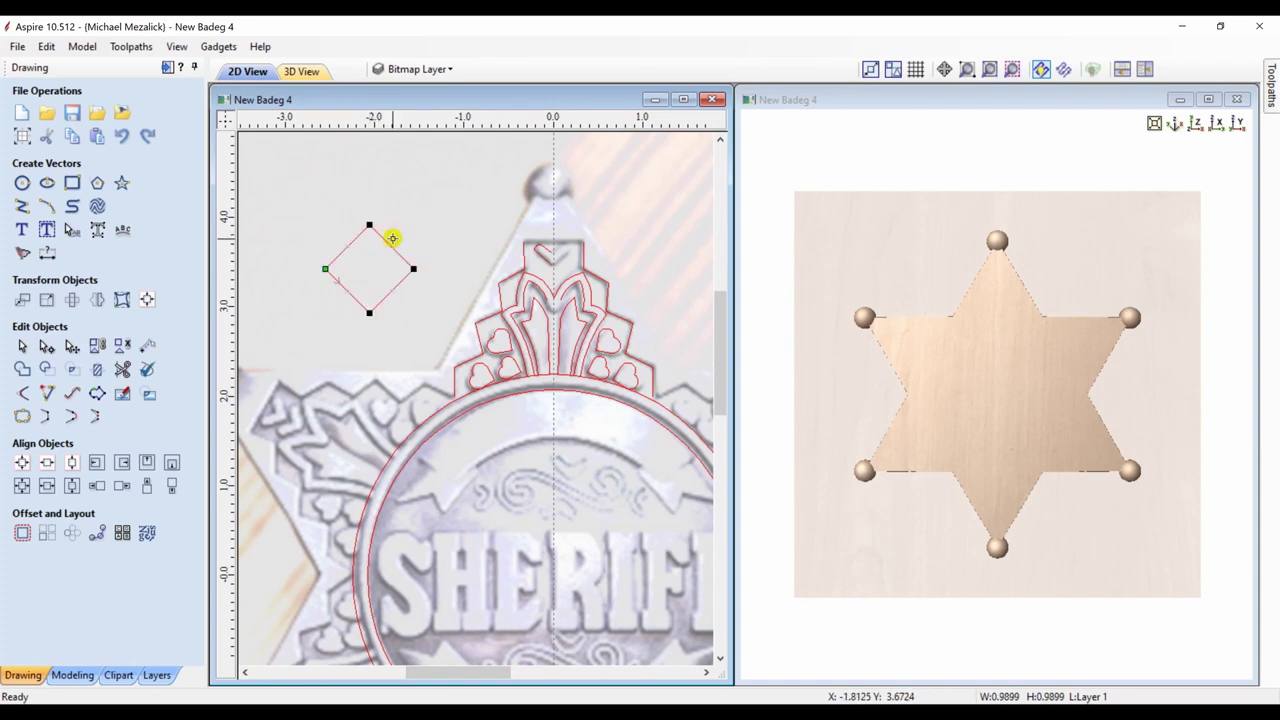
left_click_drag(346, 246, 395, 250)
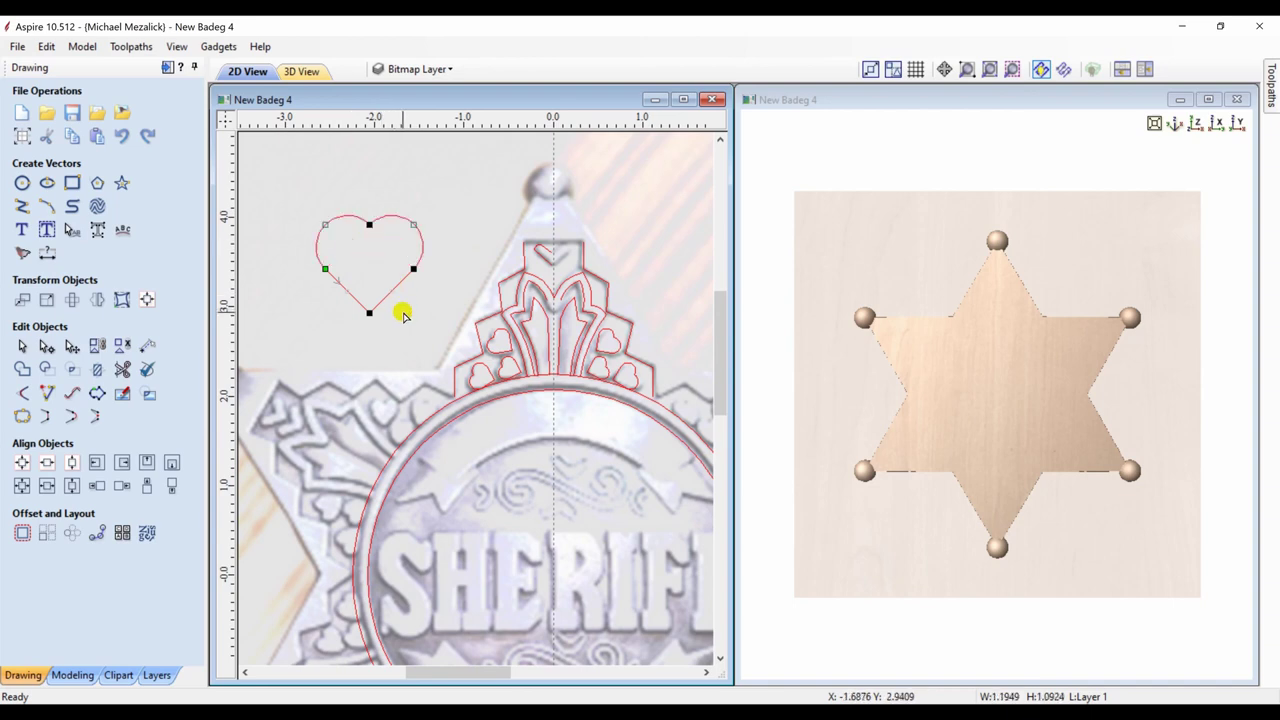
left_click(403, 314)
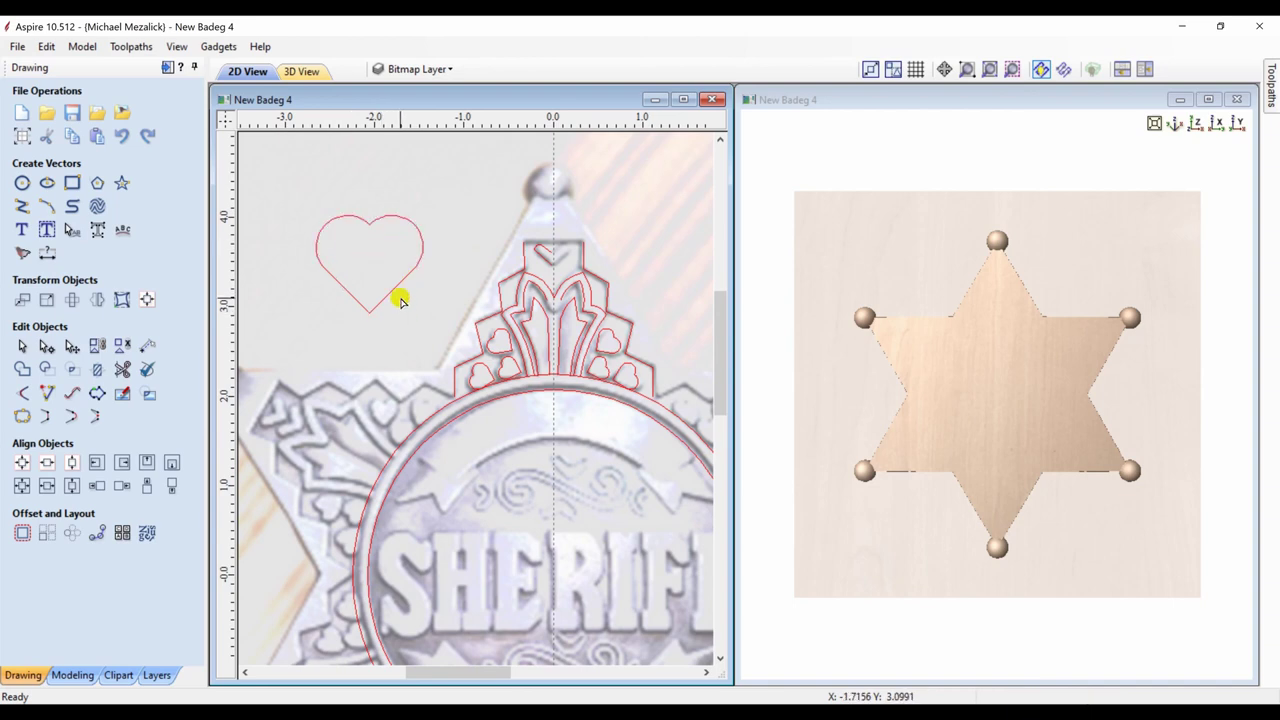
Step: Delete the practice heart beside the star
left_click(391, 292)
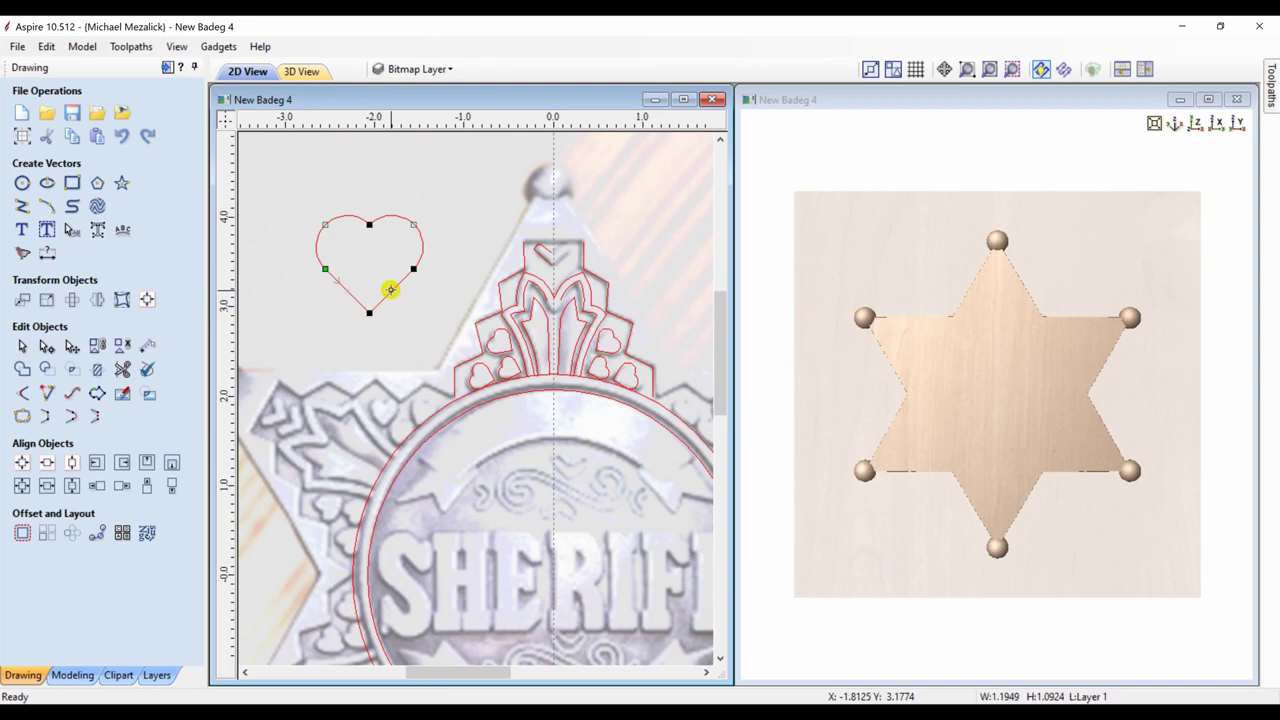
key("Delete")
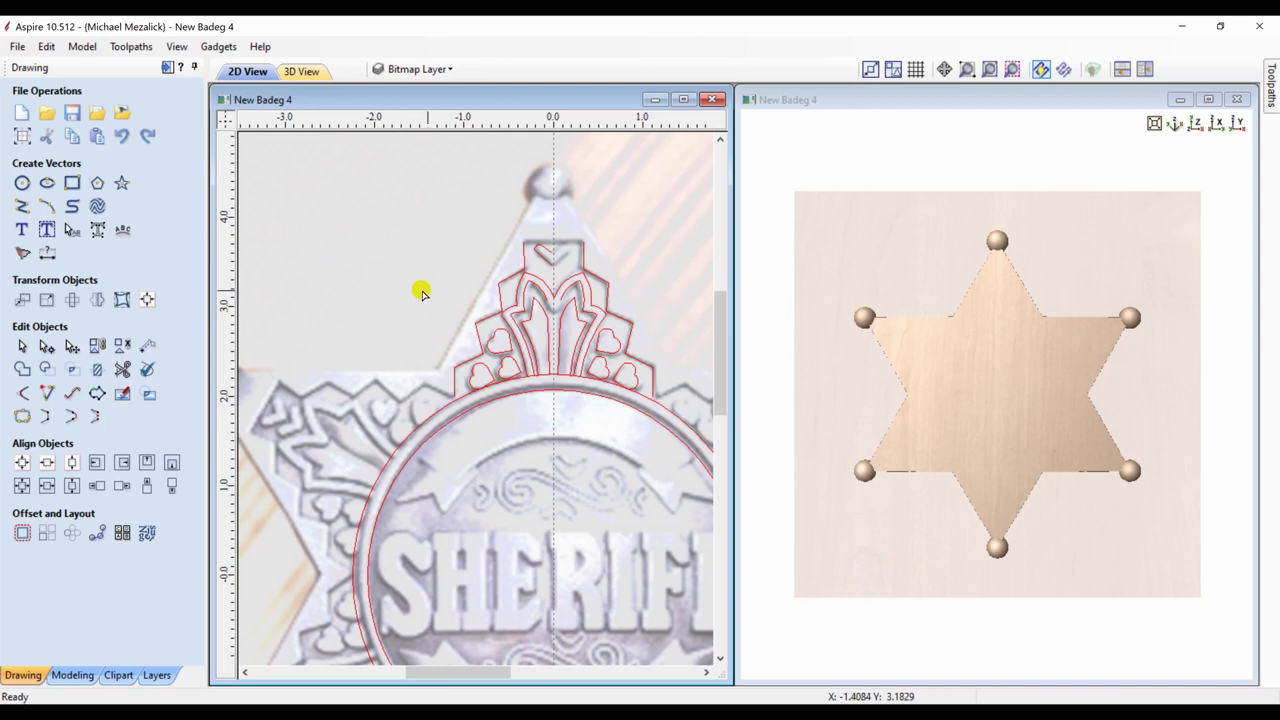
Step: Join the left and right stepped outer outlines with a straight line and select the left inner arch vector
left_click(521, 268)
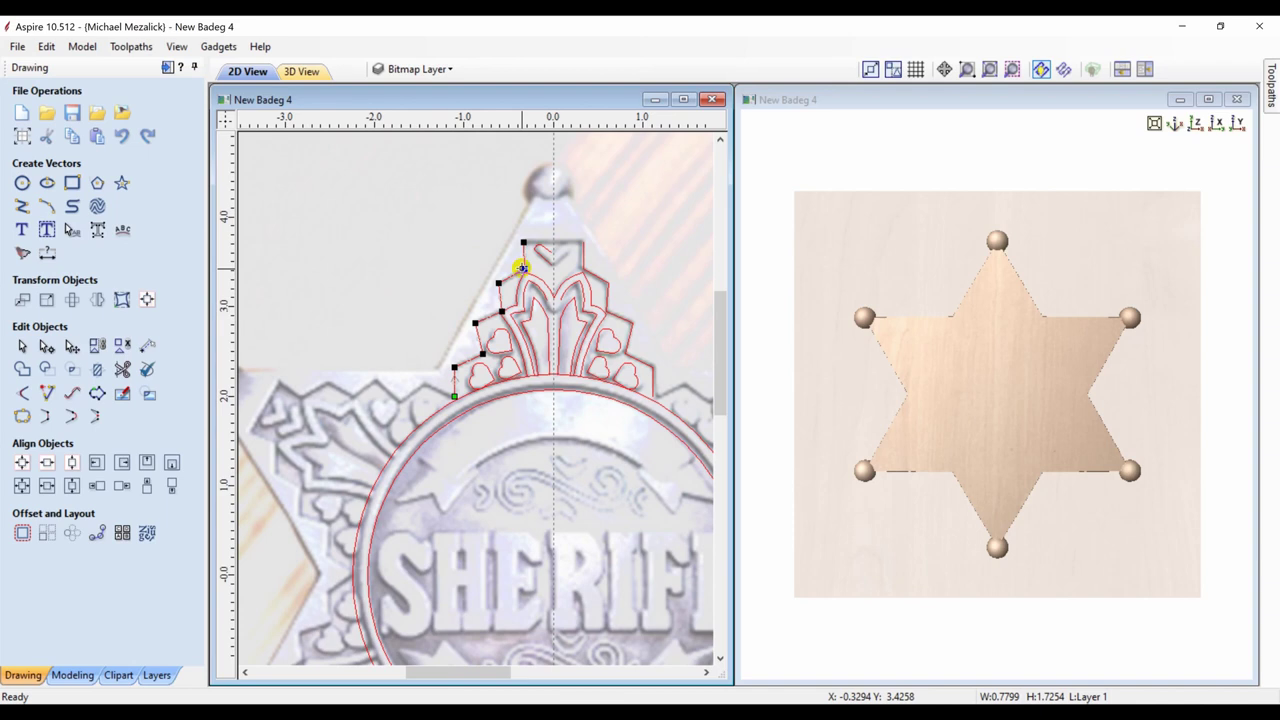
key("Escape")
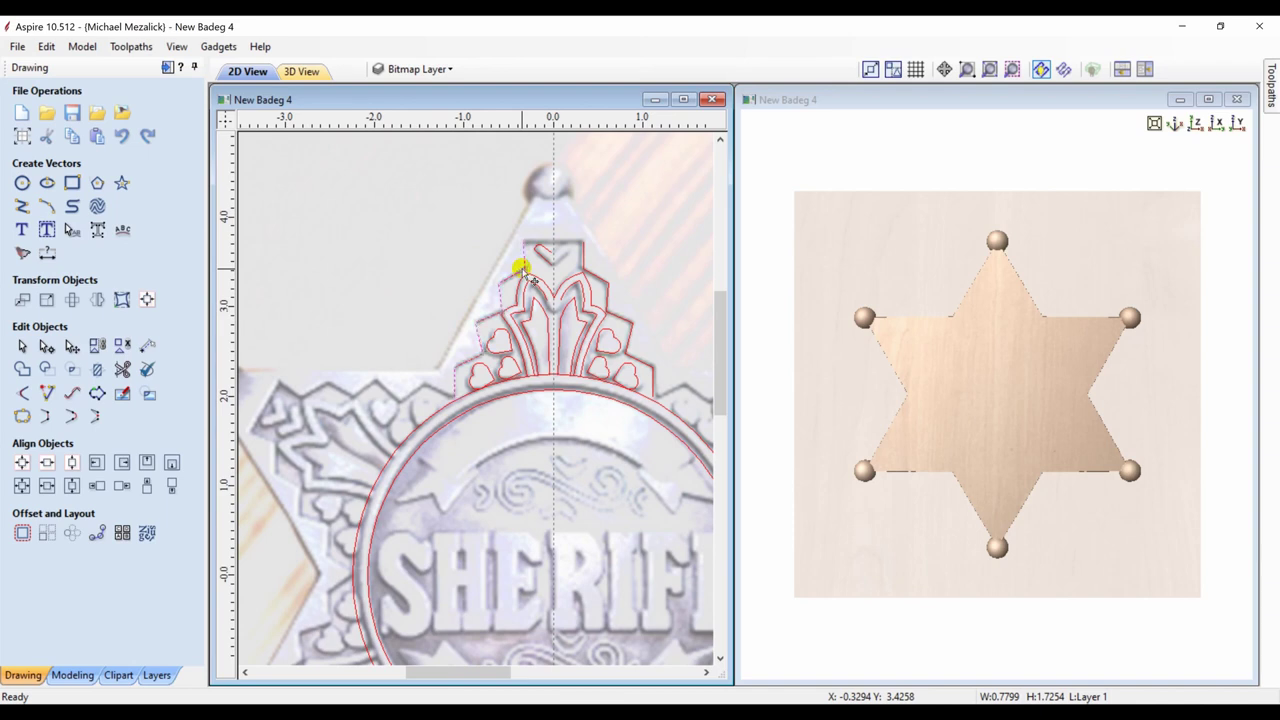
left_click(585, 266)
left_click(47, 418)
left_click(513, 335)
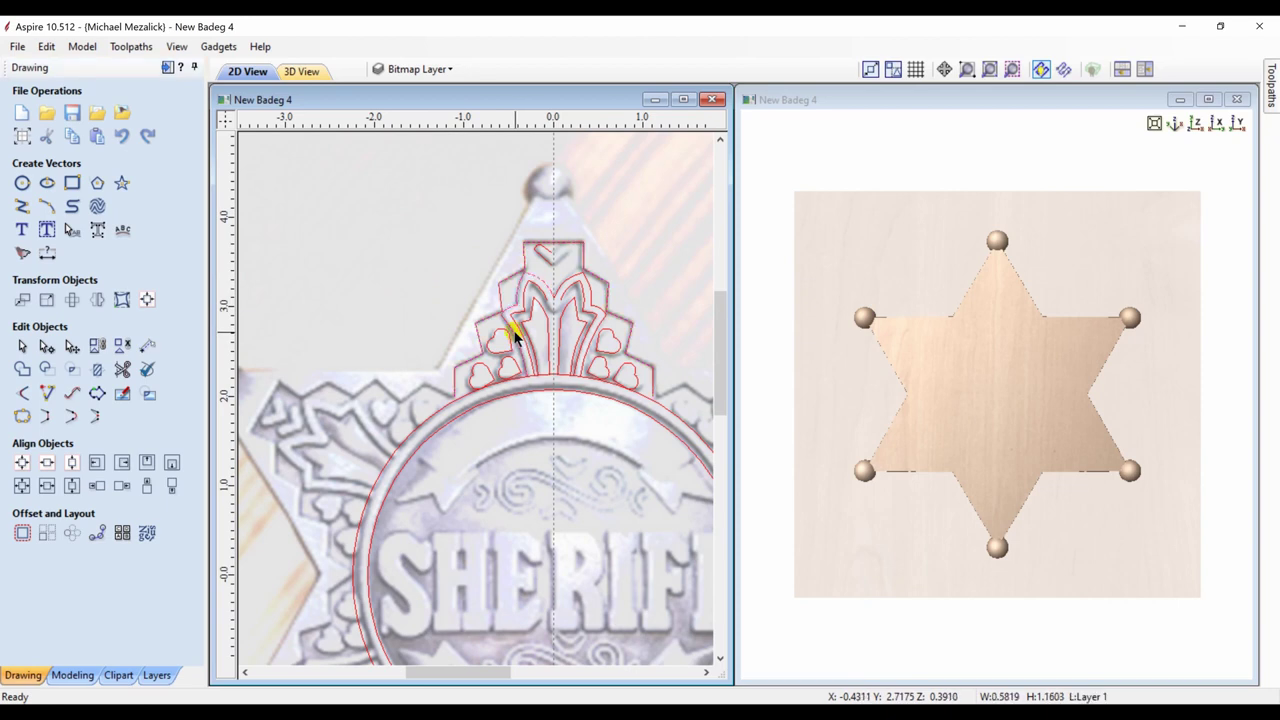
Step: Join the mirrored halves of the leaf outline's outer and inner curves in the top ornament
left_click(571, 277, "shift")
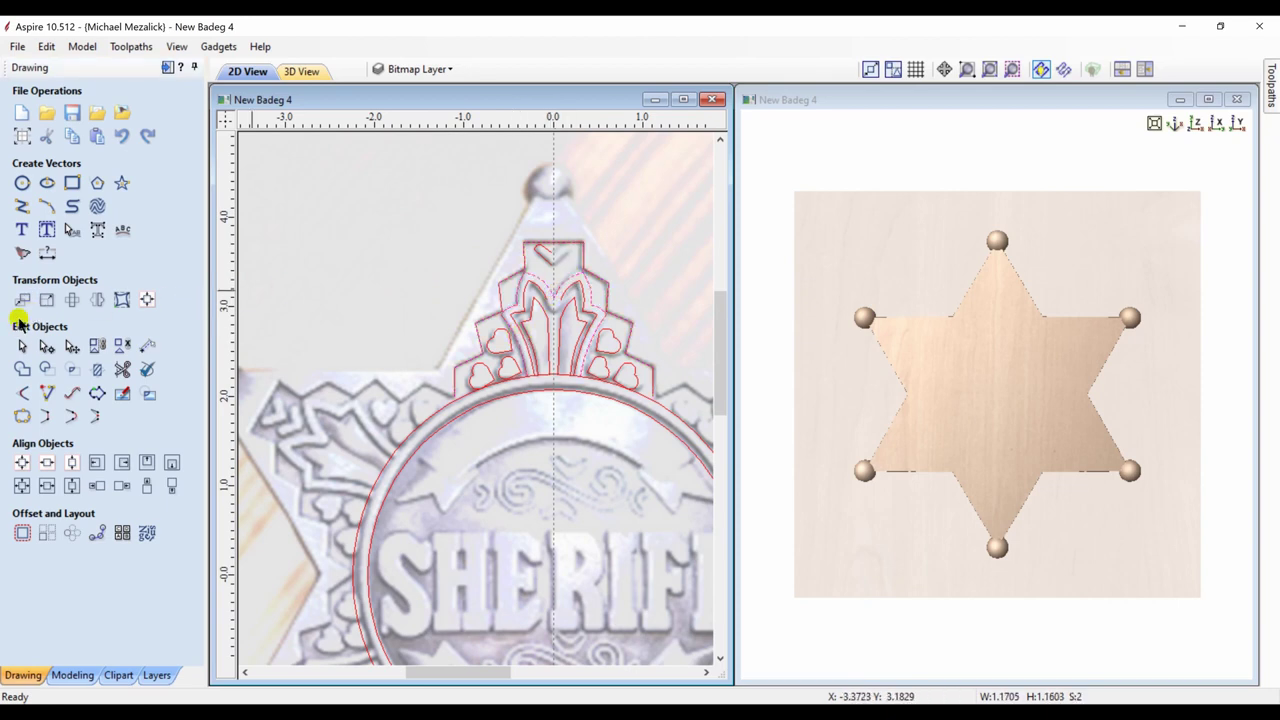
left_click(549, 315)
left_click(586, 288, "shift")
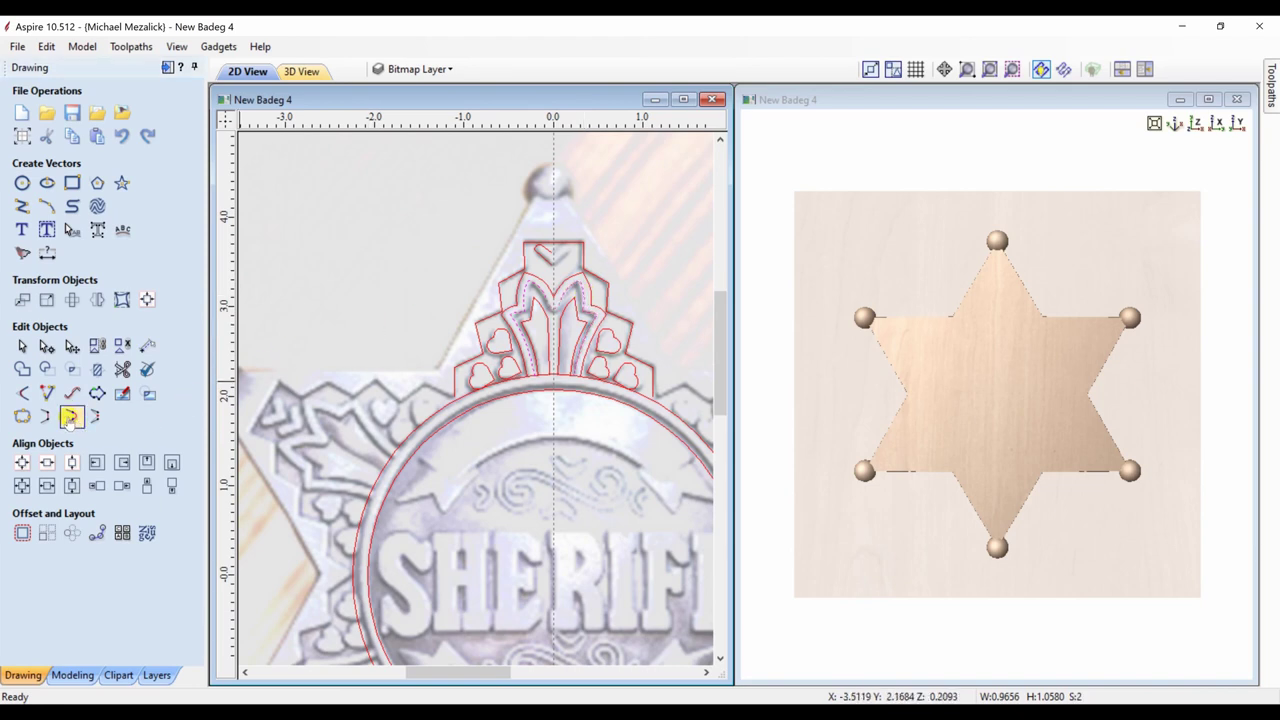
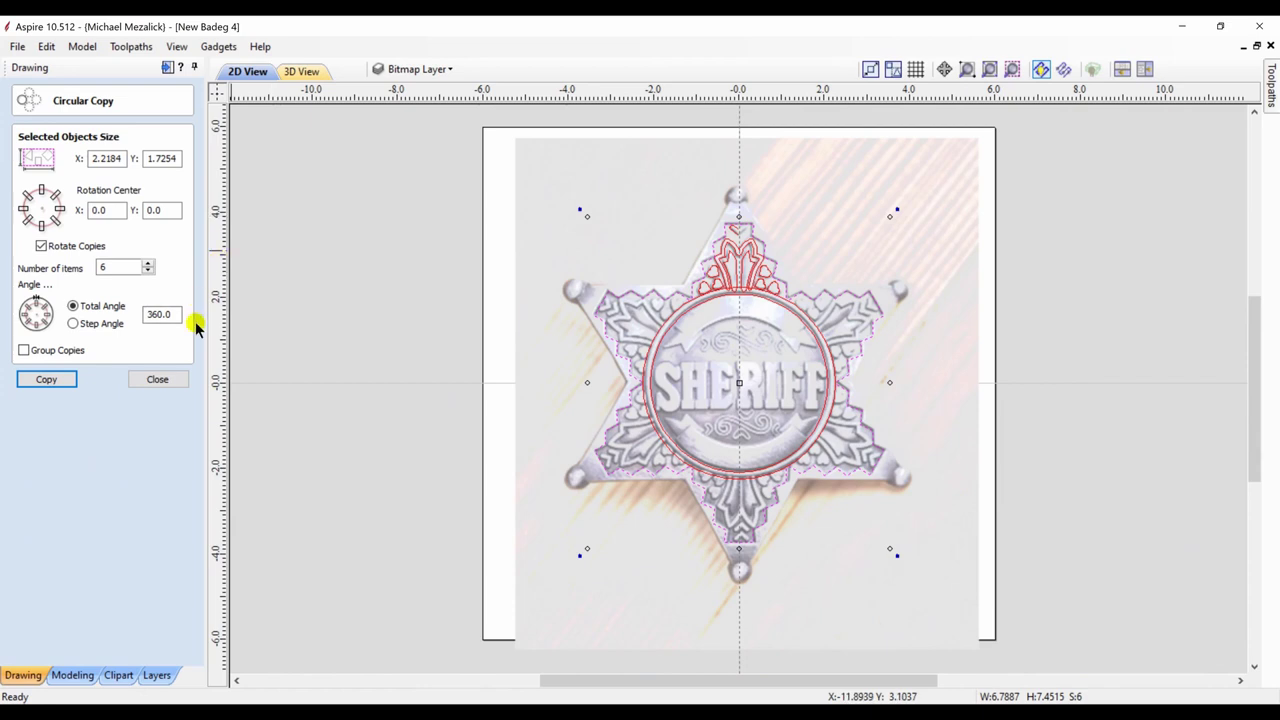
Step: Finish the circular copy and join the six stepped border copies into one closed vector with a 0.1 inch tolerance
left_click(158, 378)
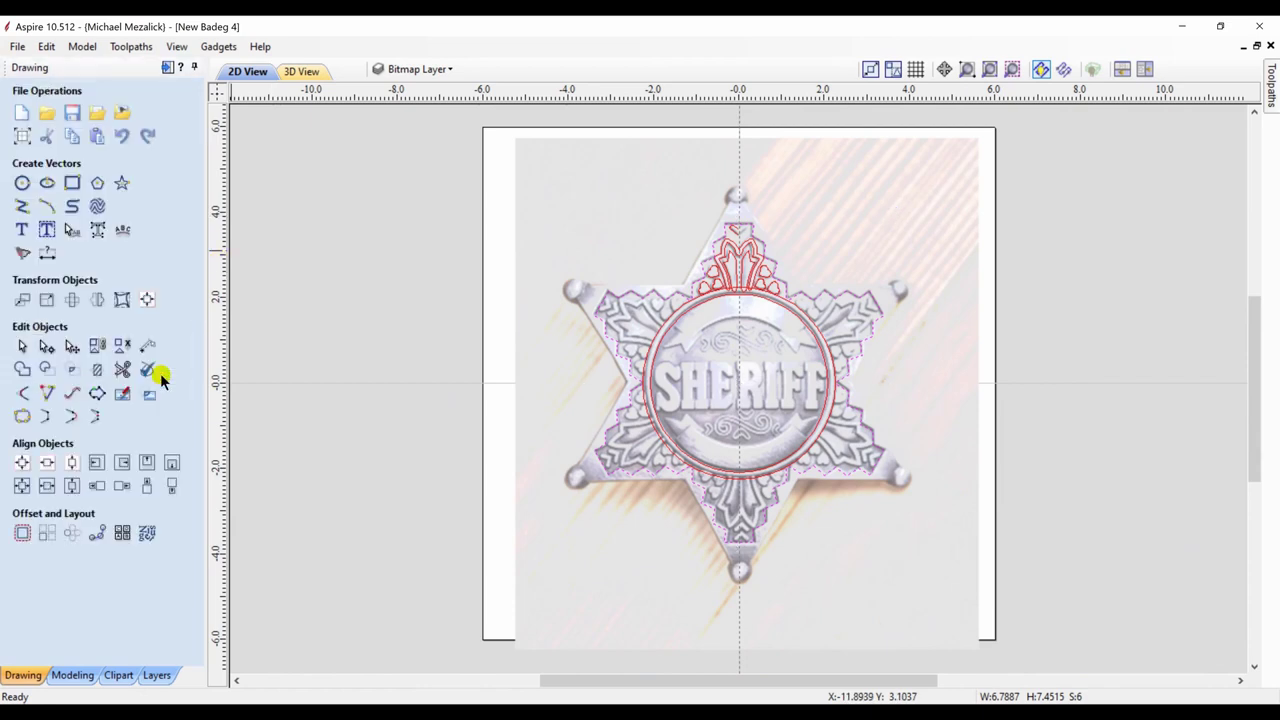
left_click(23, 416)
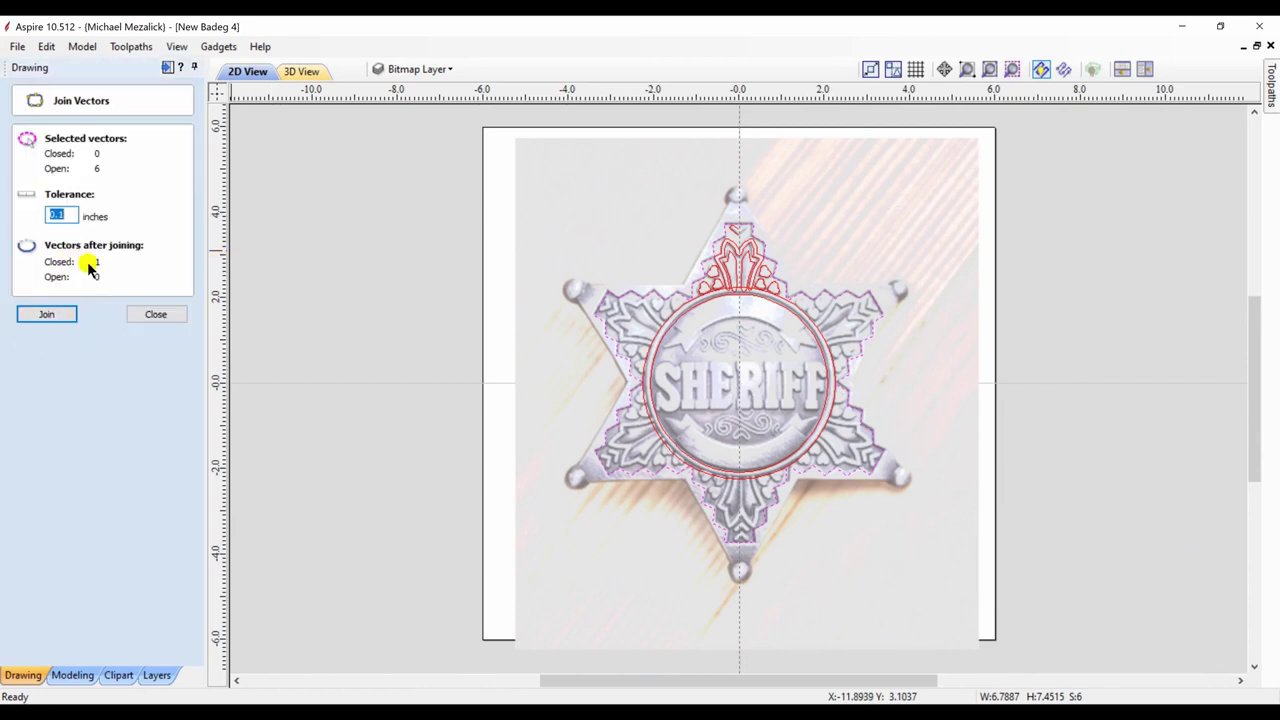
left_click(49, 318)
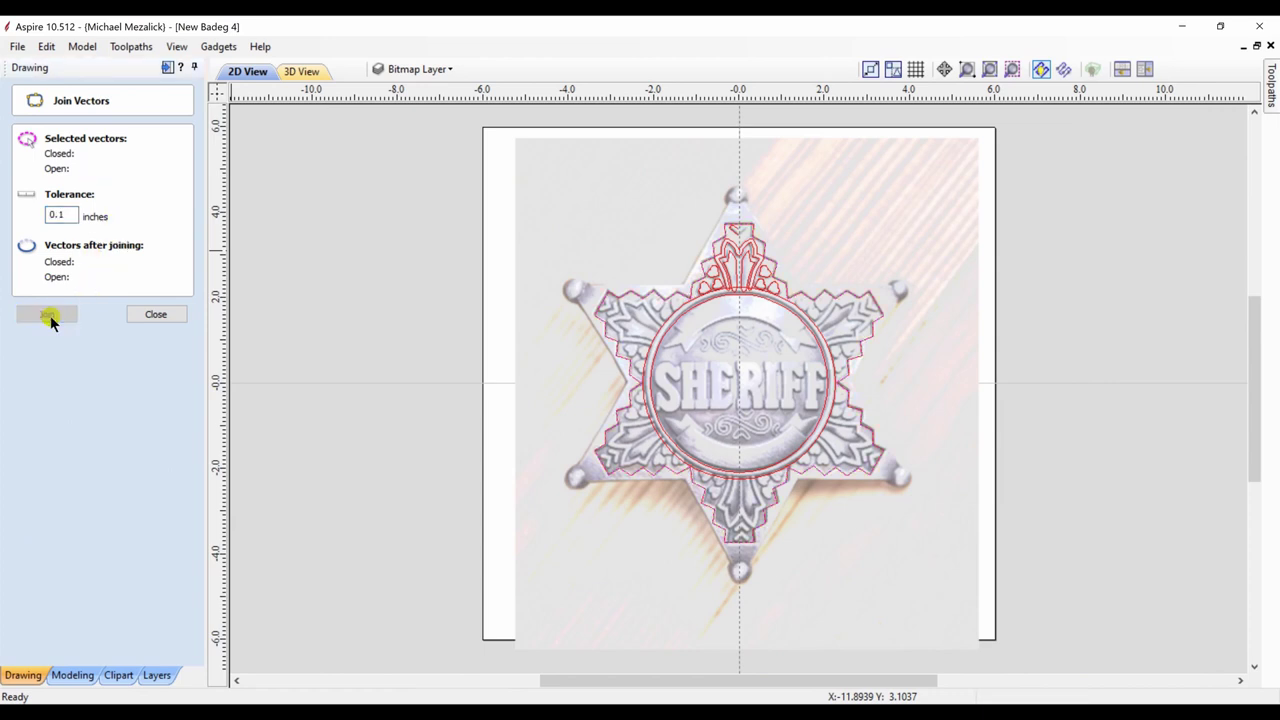
left_click(614, 340)
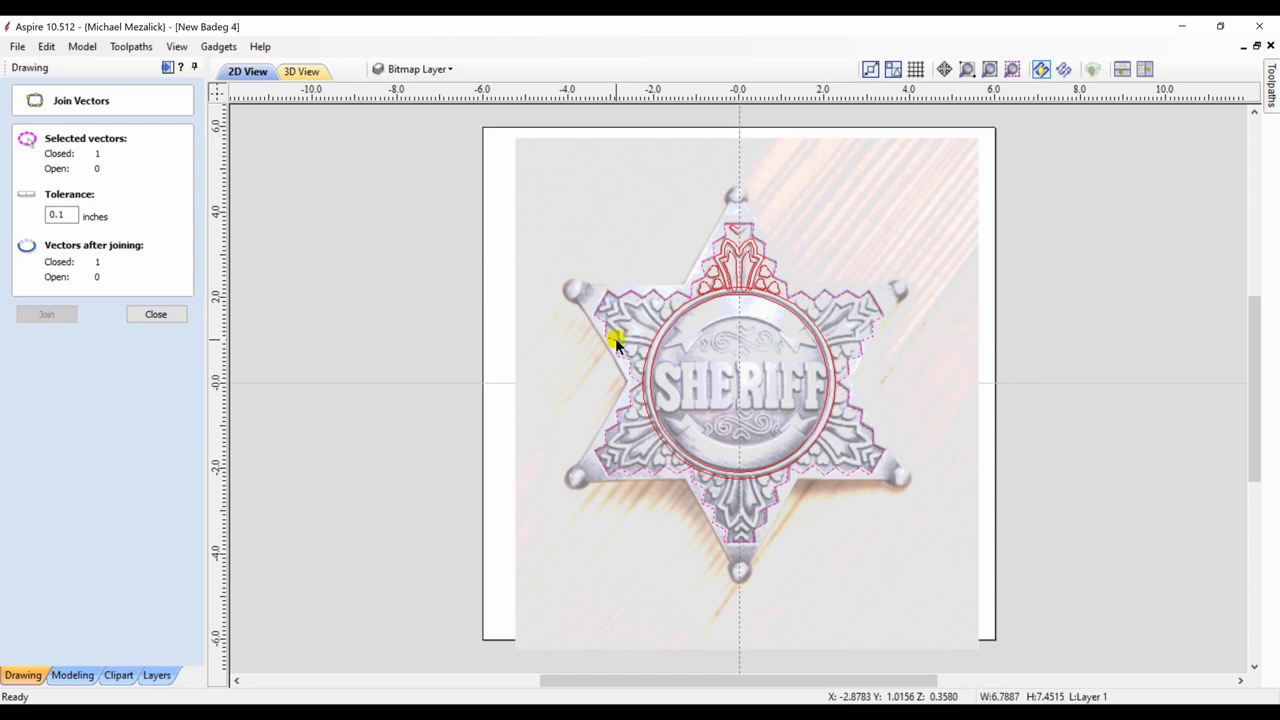
key("F4")
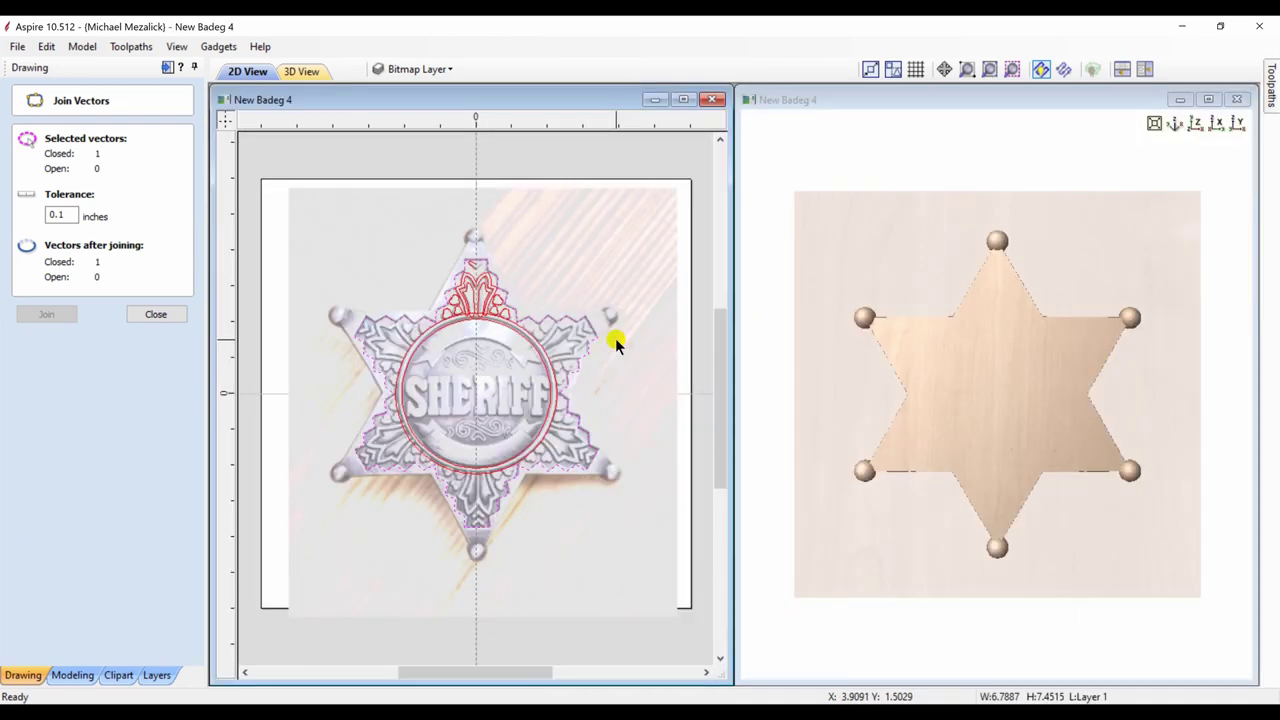
left_click(156, 315)
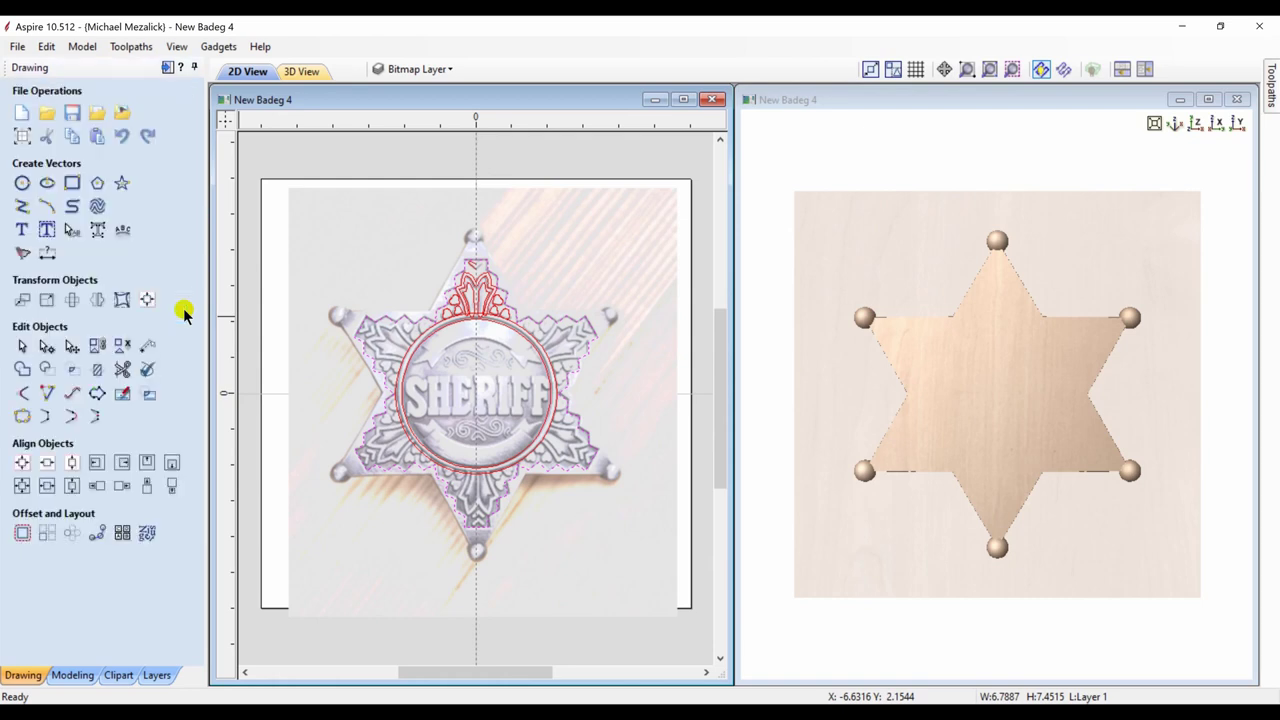
Step: Create a flat shape from the joined stepped border with a base height of -0.1 inches, added to the existing components
left_click(72, 674)
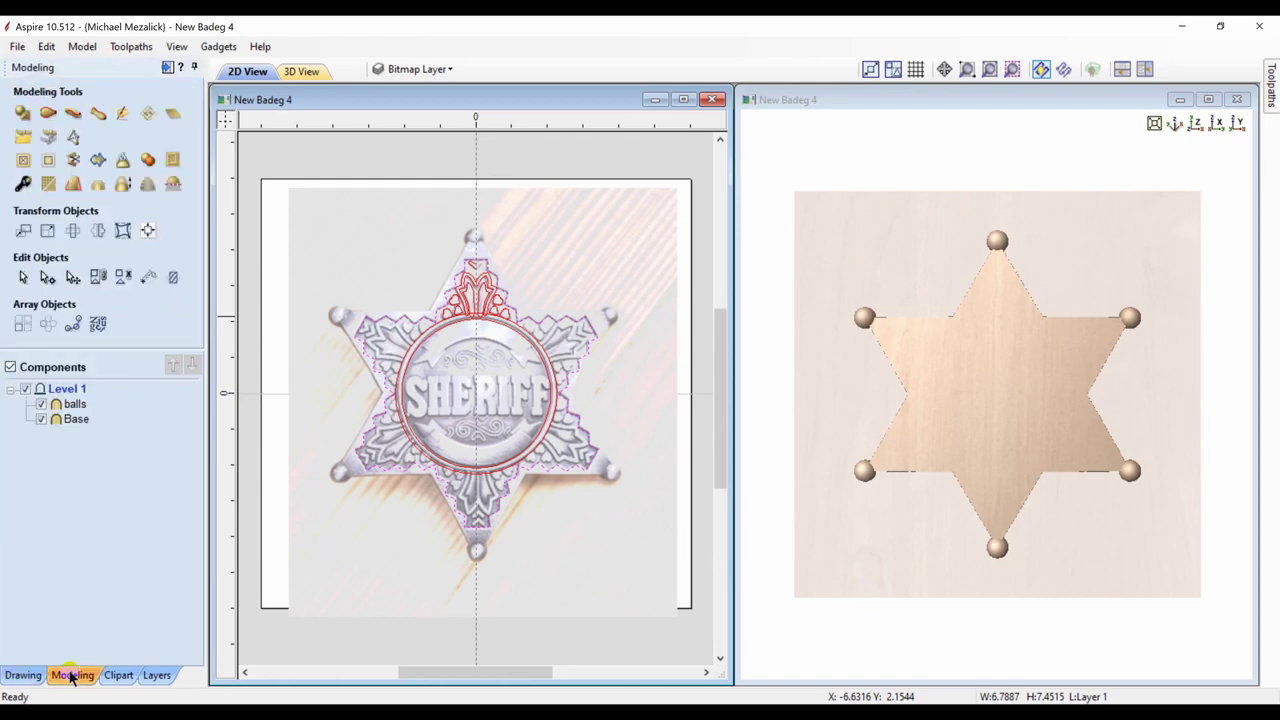
left_click(23, 114)
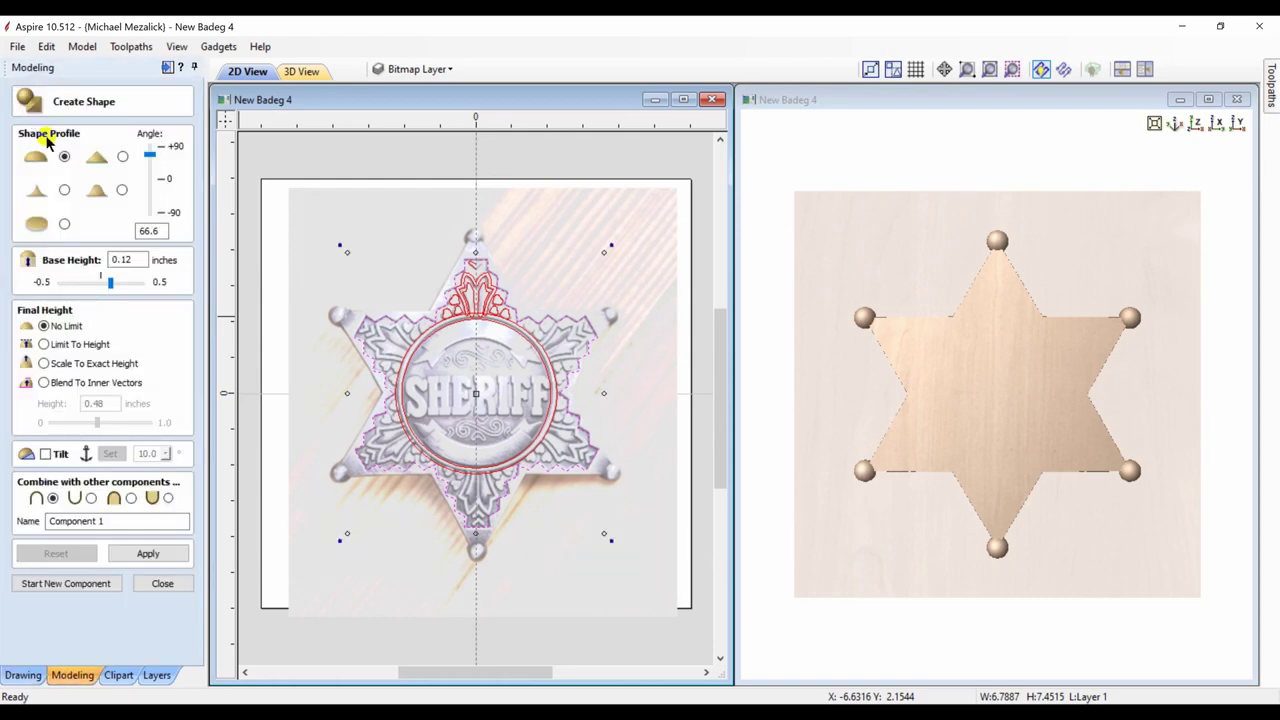
left_click(64, 224)
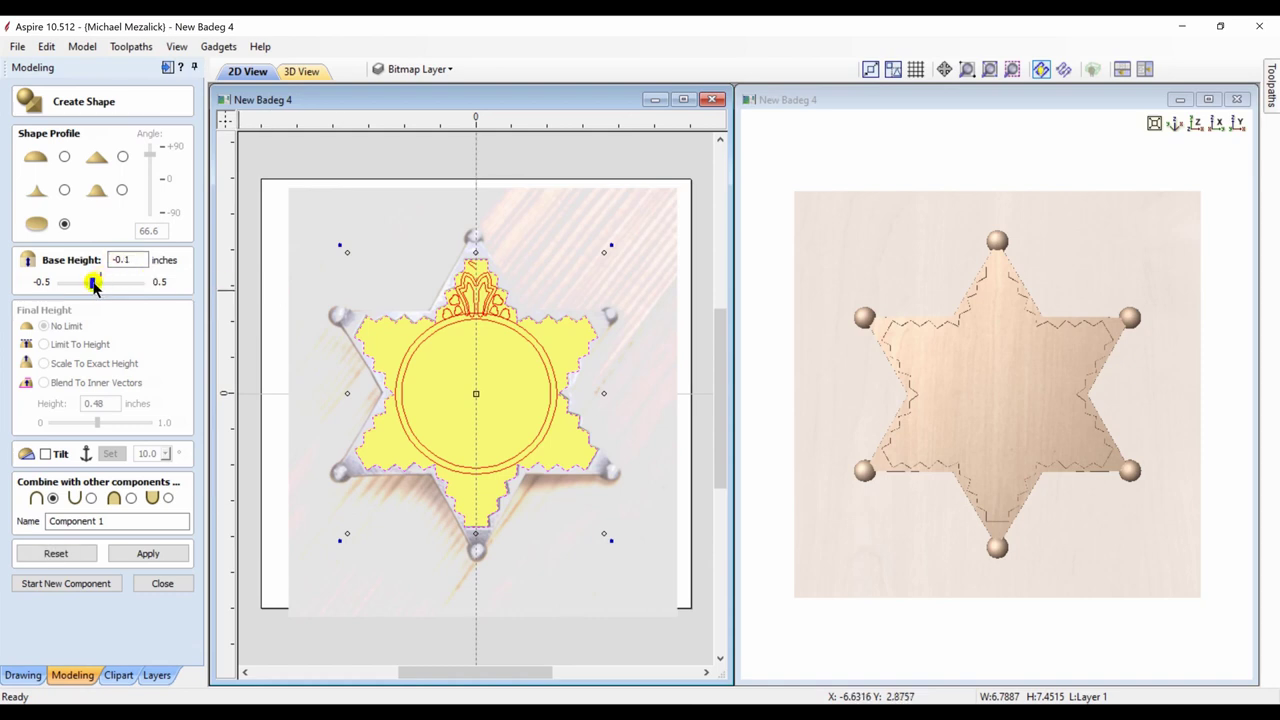
left_click(957, 480)
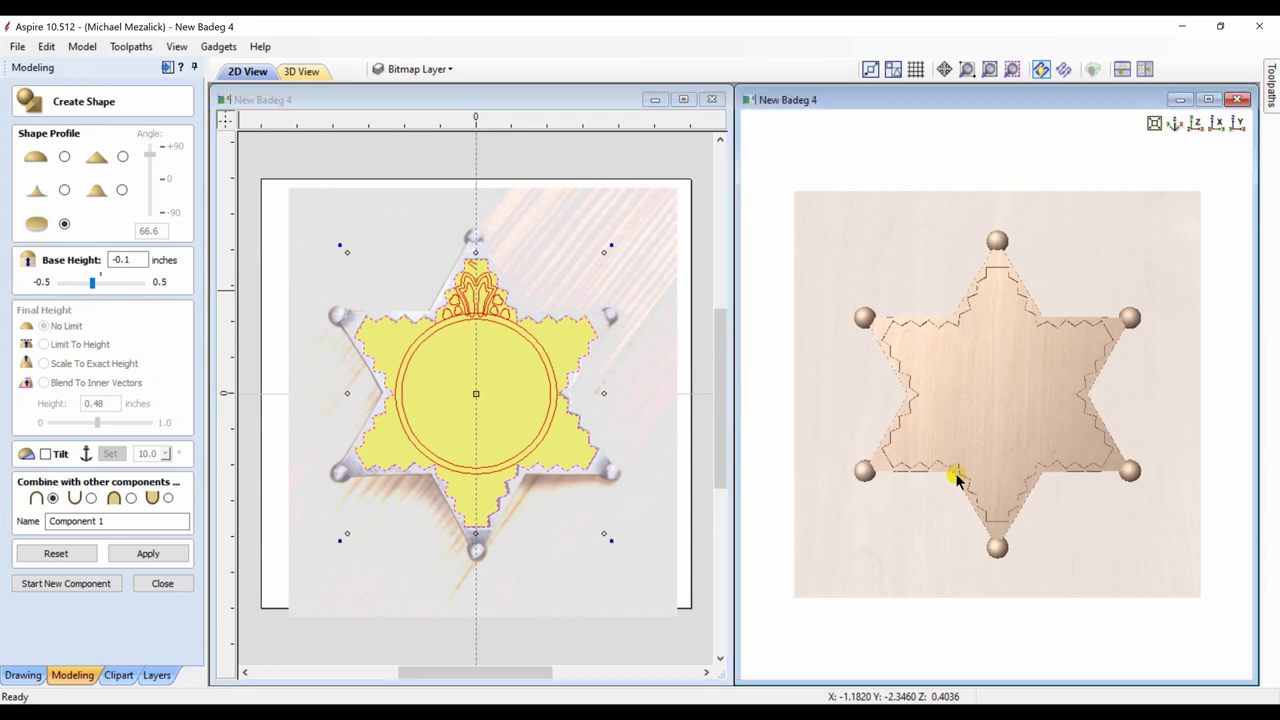
left_click_drag(957, 480, 940, 425)
left_click(148, 555)
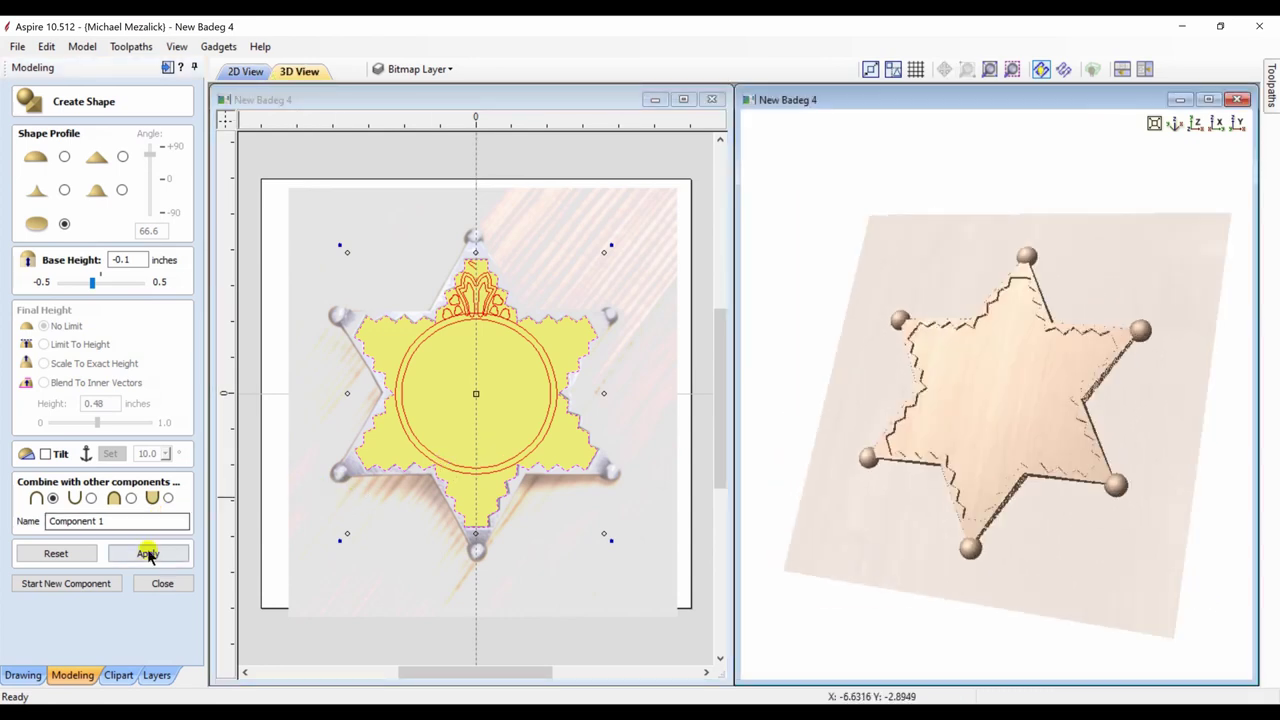
left_click(162, 584)
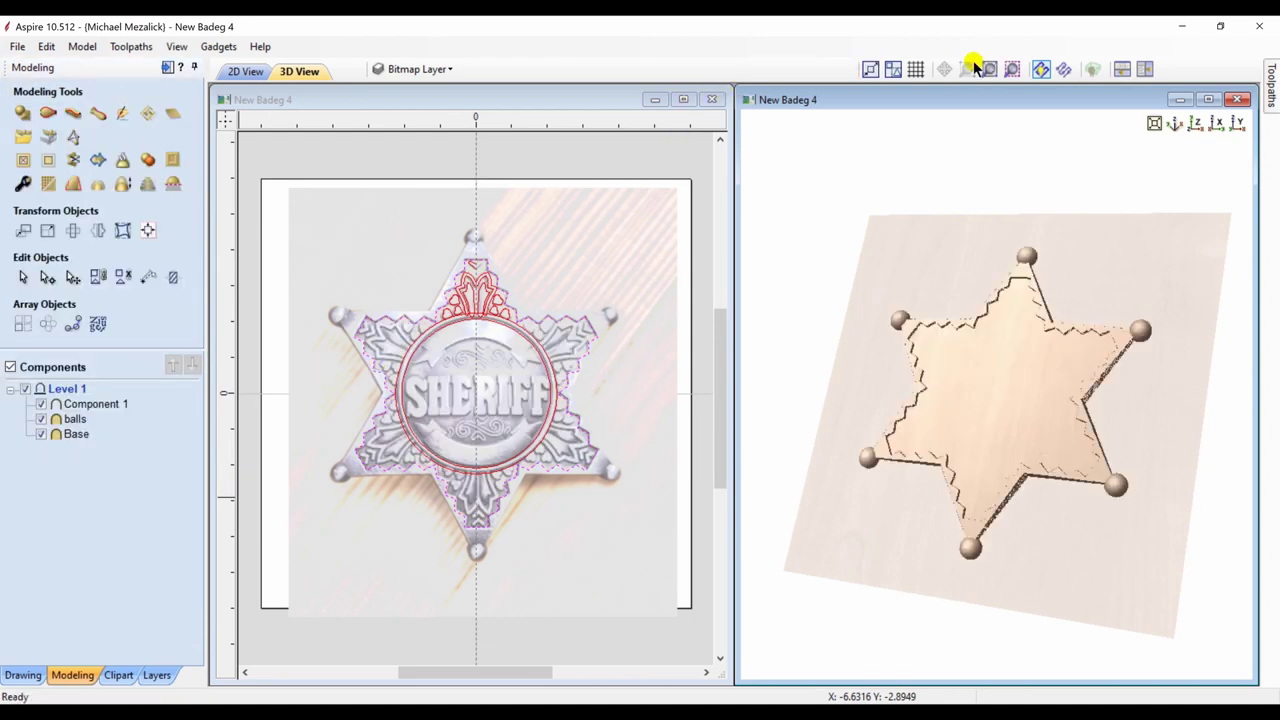
Step: Create a flat component from the six heart vectors in the top ornament with a base height of 0.09 inches
left_click(617, 104)
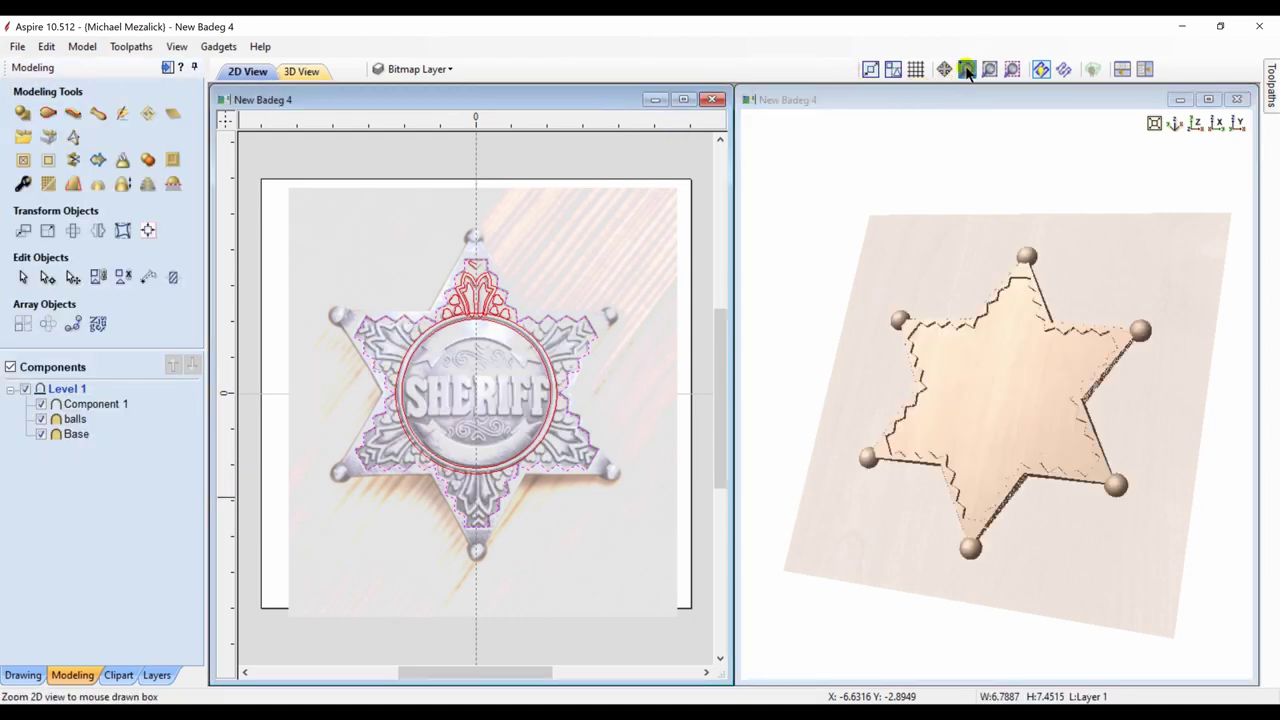
scroll(464, 300, "up", 4)
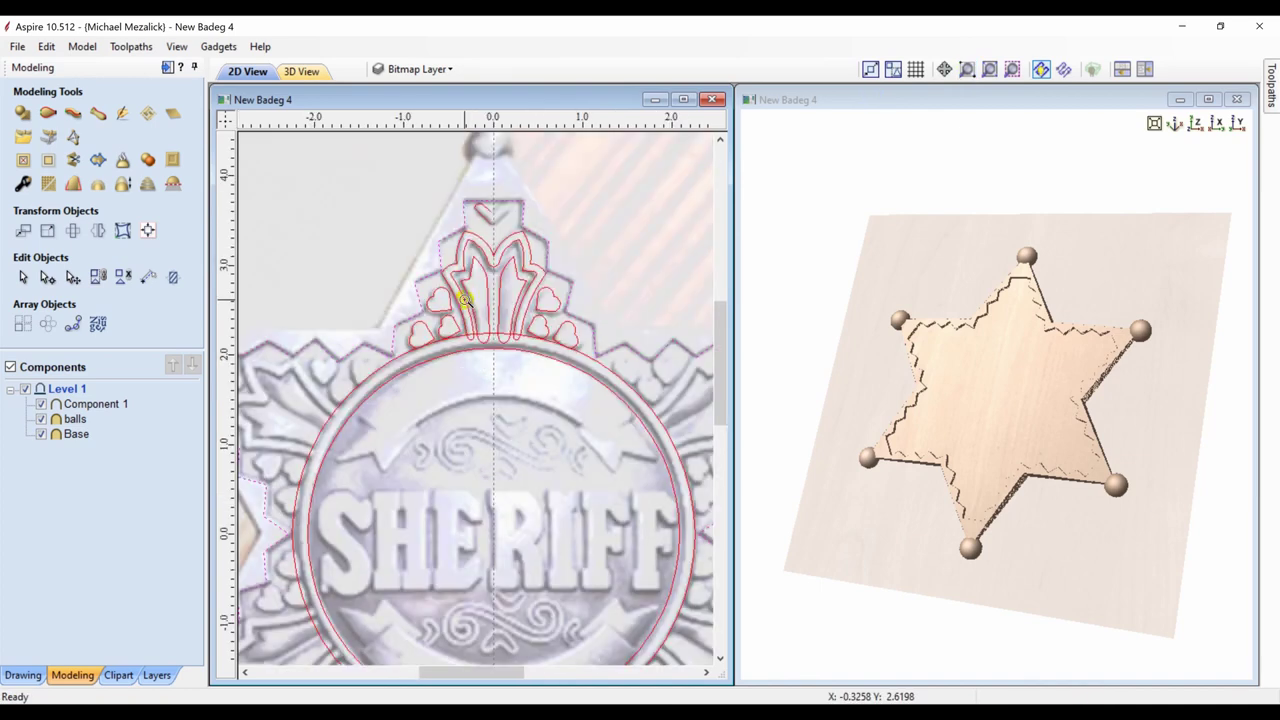
scroll(464, 300, "up", 4)
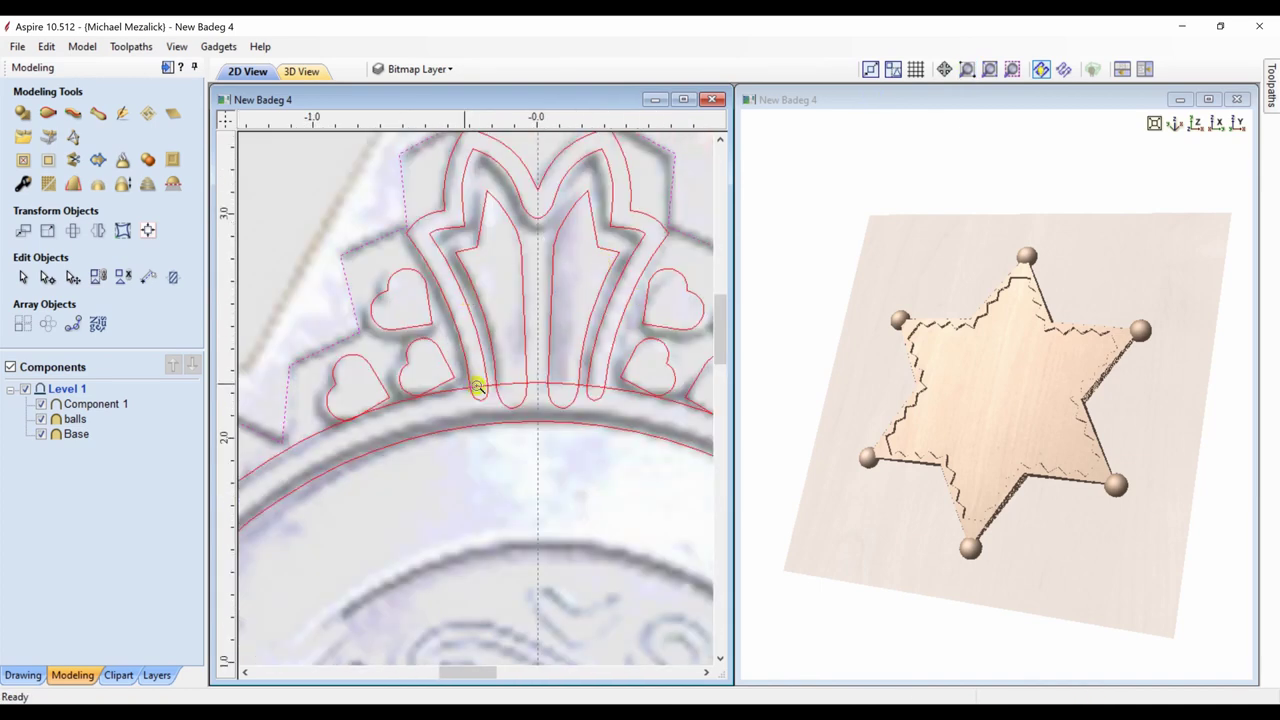
left_click(23, 278)
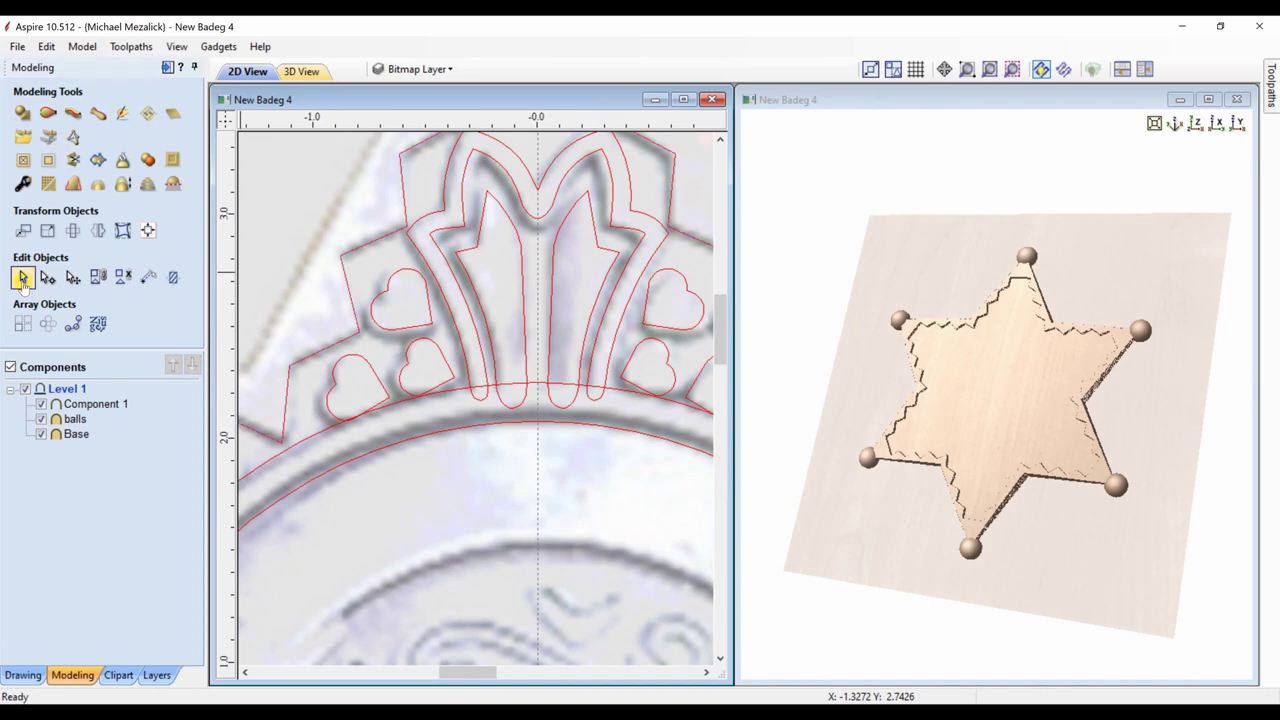
left_click(333, 375)
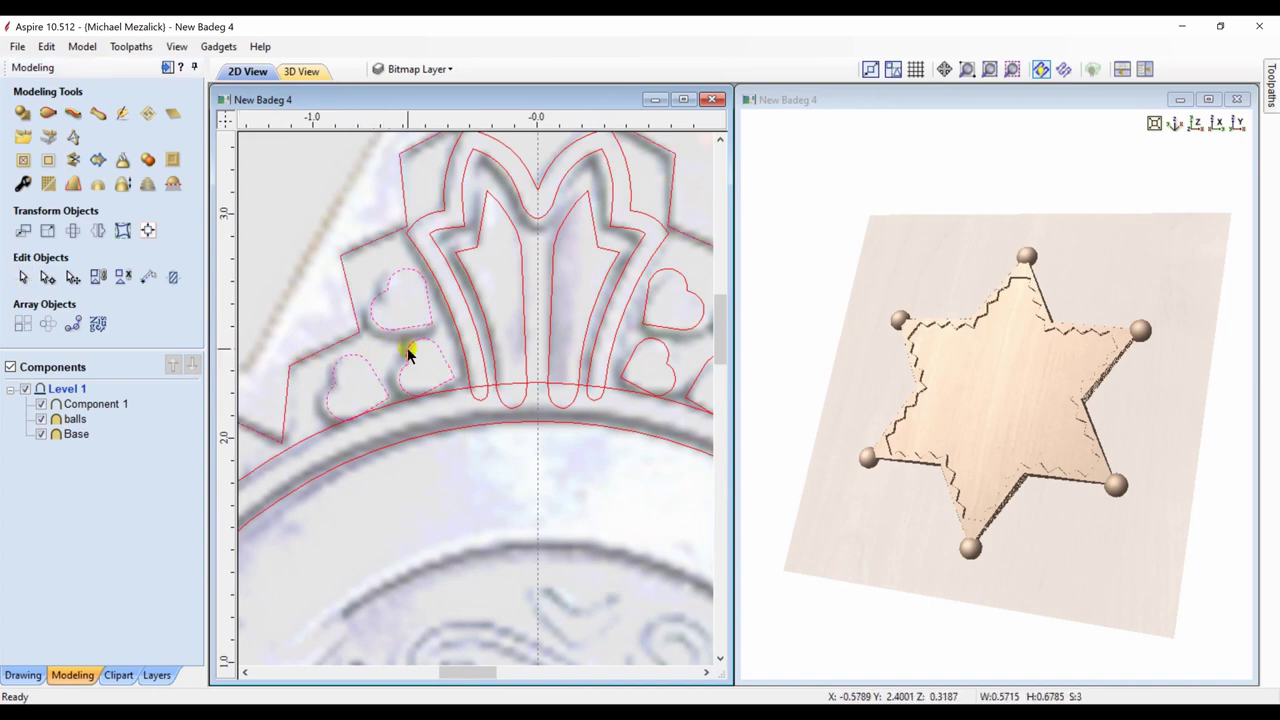
left_click(670, 372, "shift")
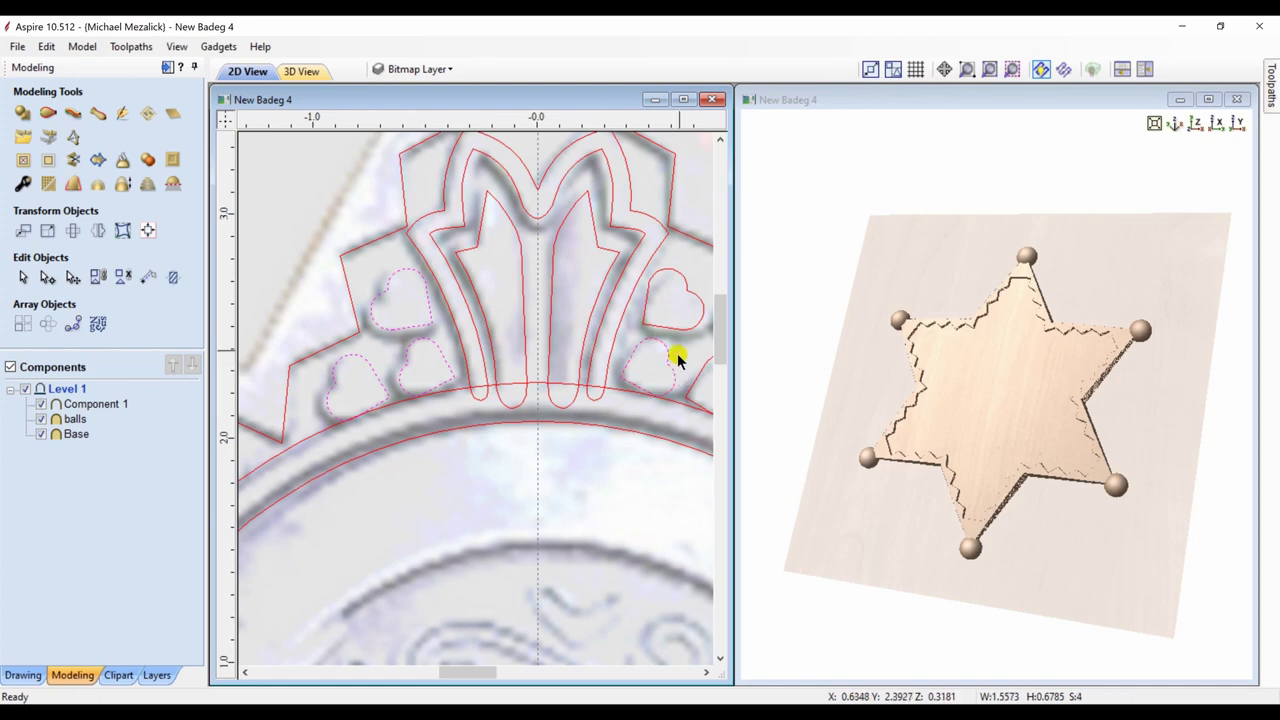
left_click(683, 328, "shift")
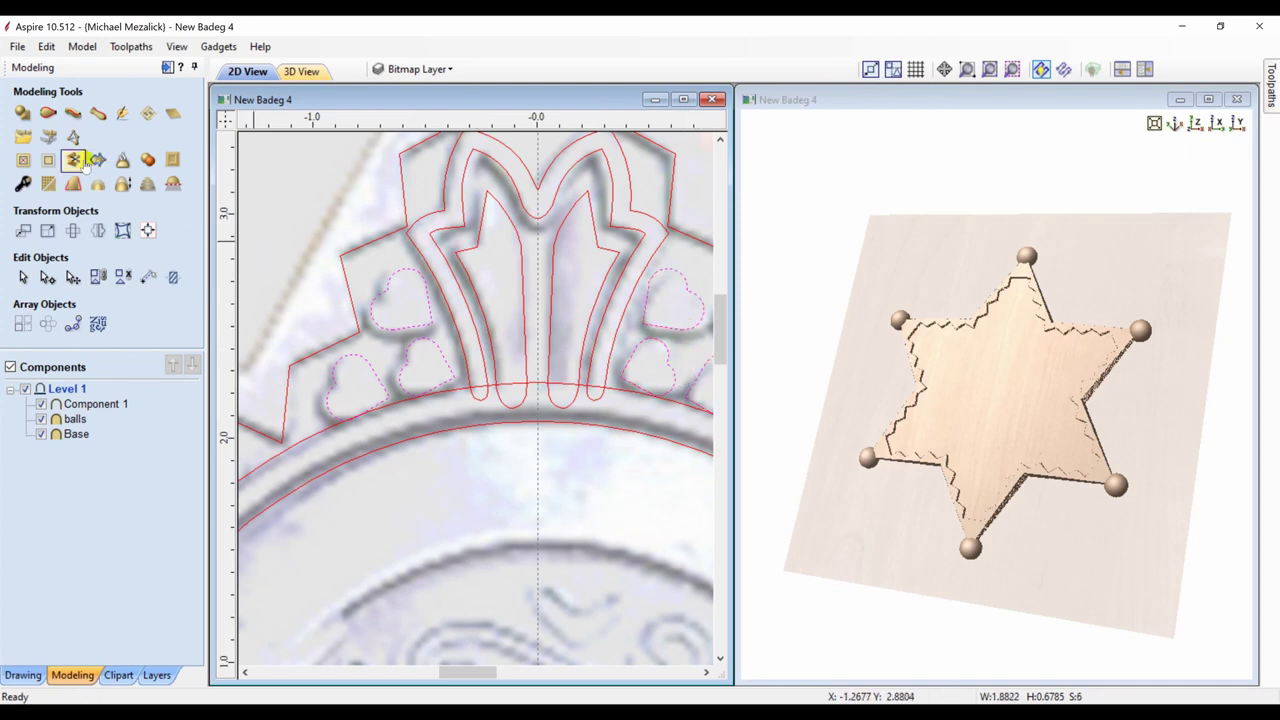
left_click(22, 113)
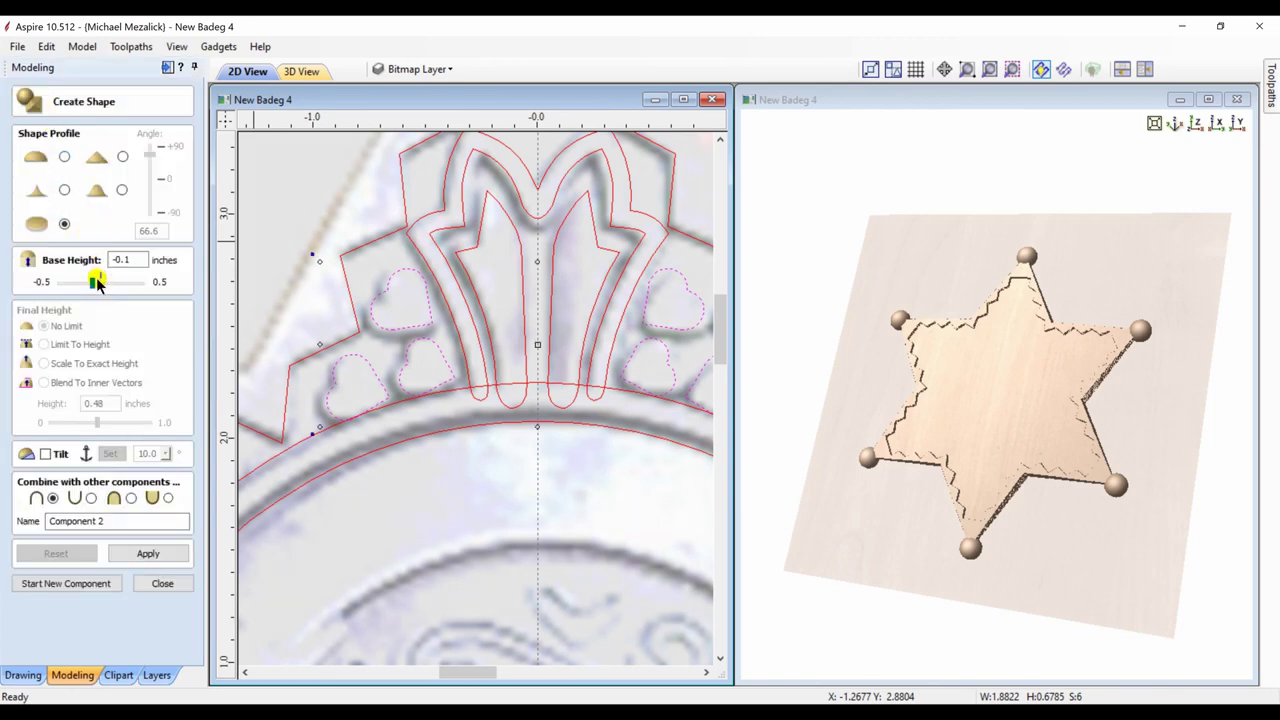
left_click_drag(97, 284, 109, 284)
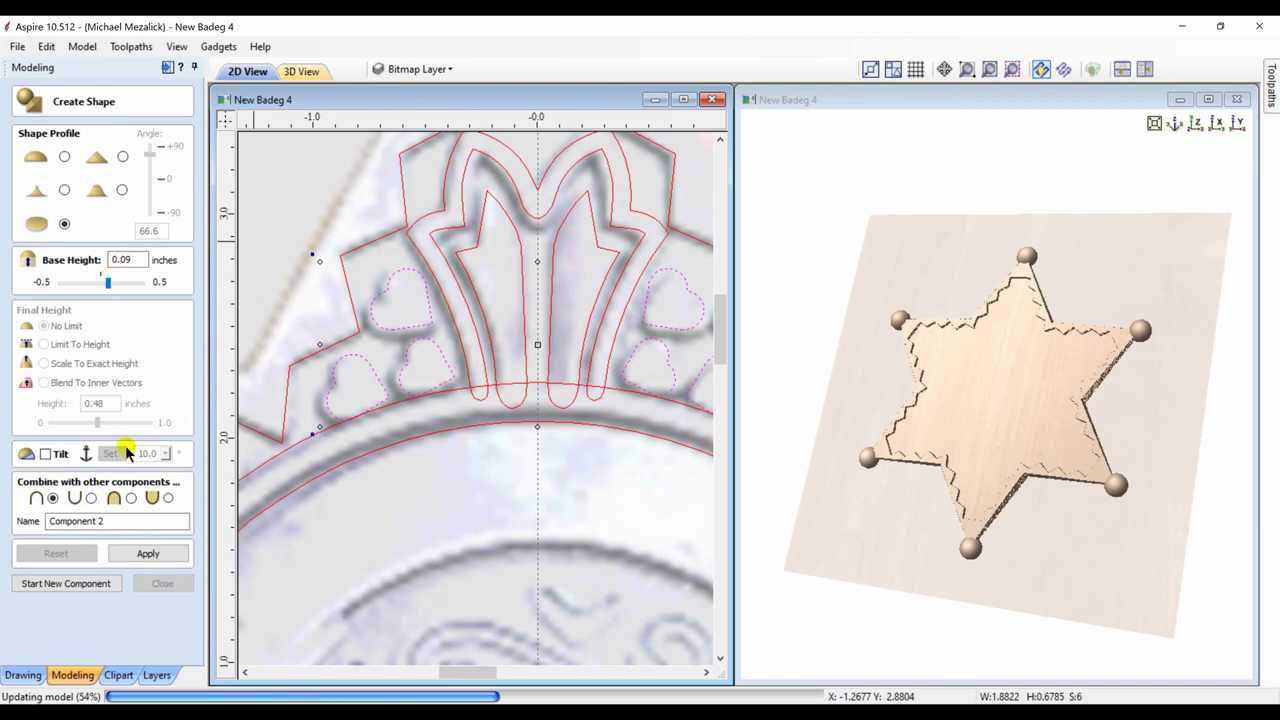
left_click(1017, 405)
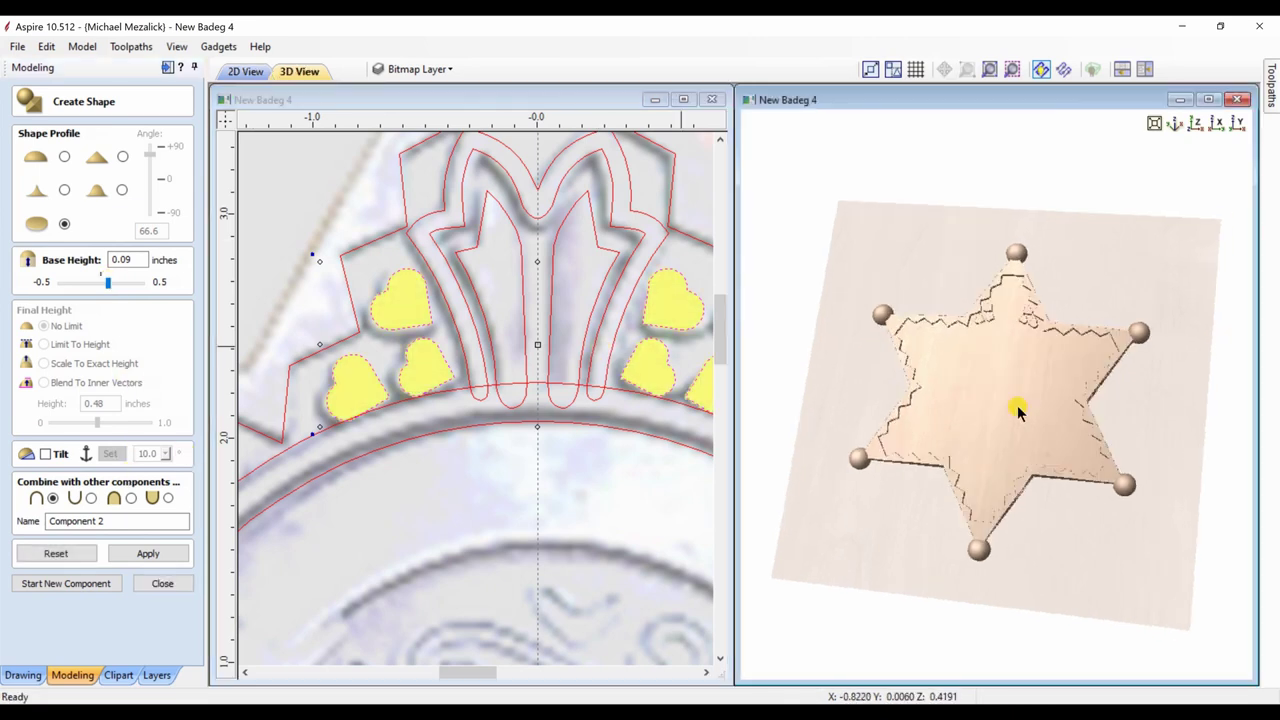
scroll(1017, 405, "up", 6)
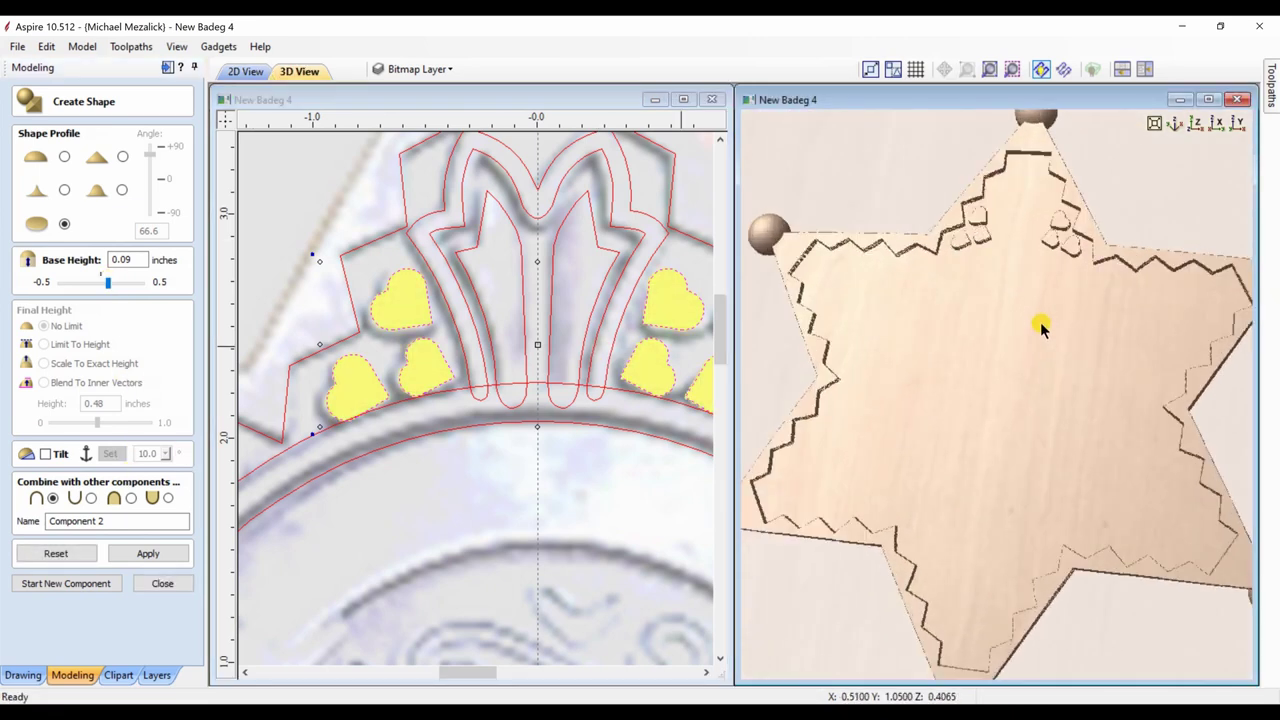
left_click_drag(1040, 322, 1042, 371)
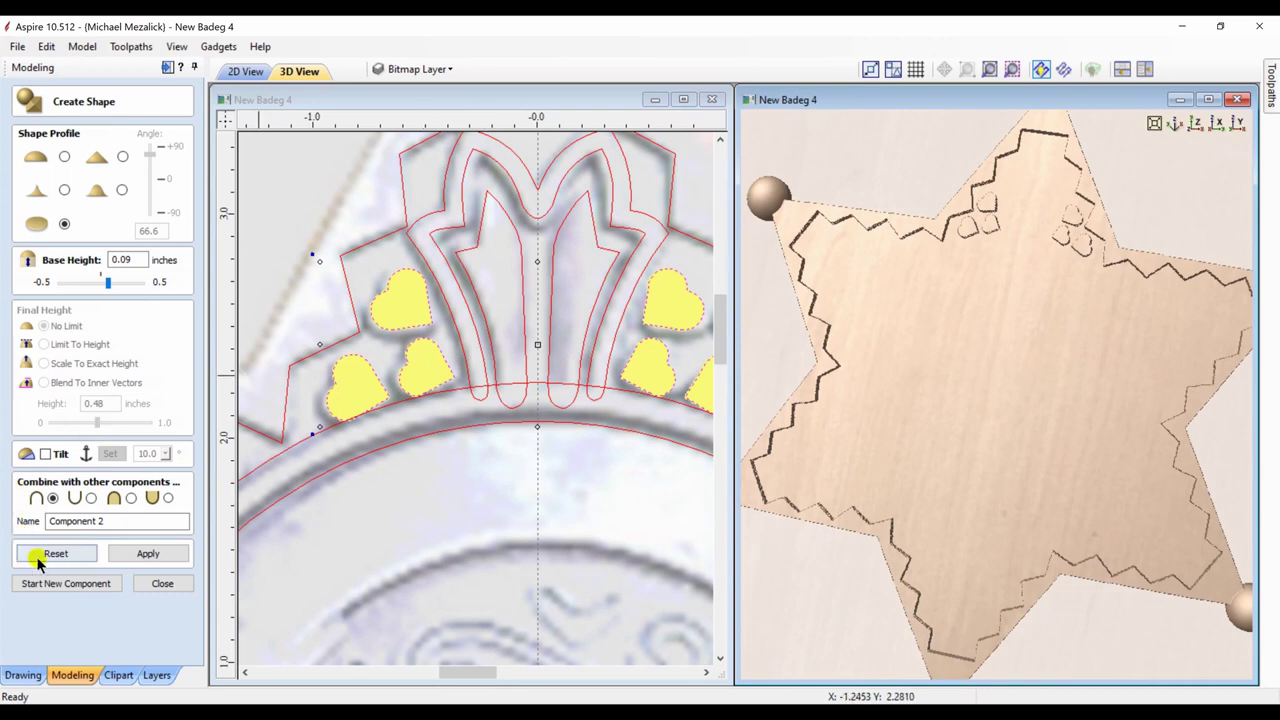
left_click(50, 583)
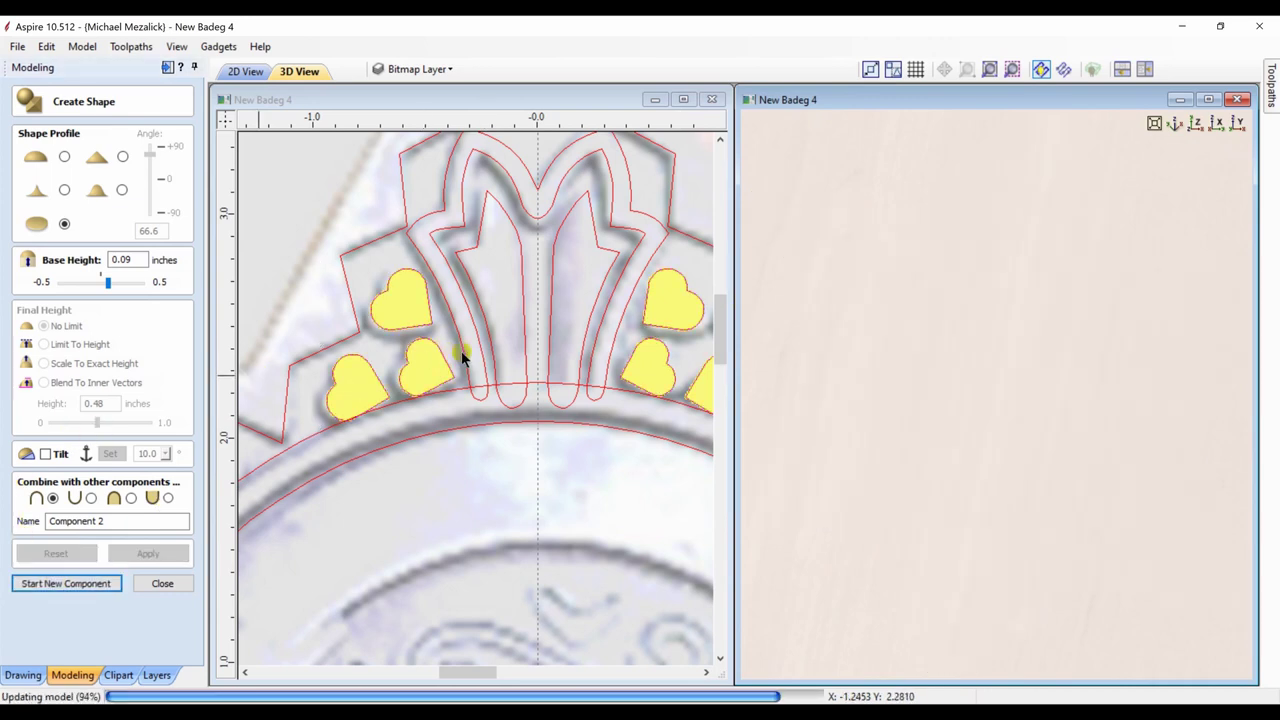
Step: Create a round-profile component from the leaf outline with a 41.4 degree angle and 0.09 inch base height
left_click(460, 355)
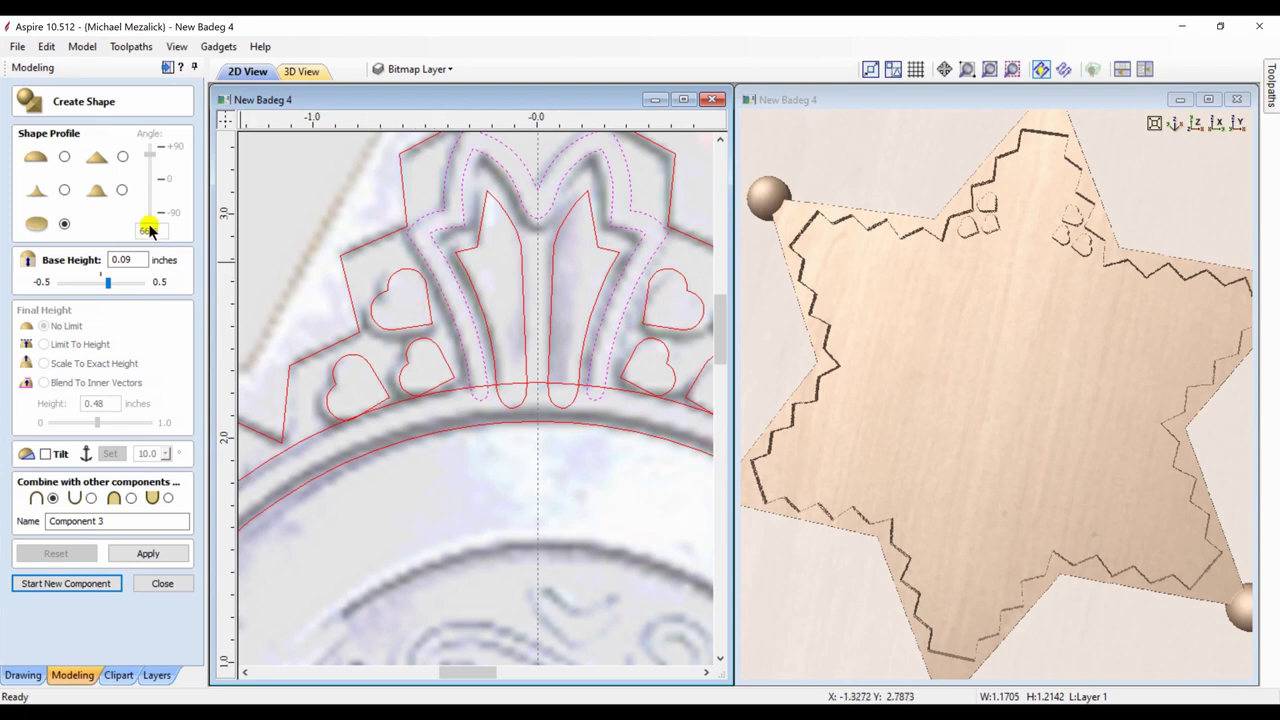
left_click(64, 156)
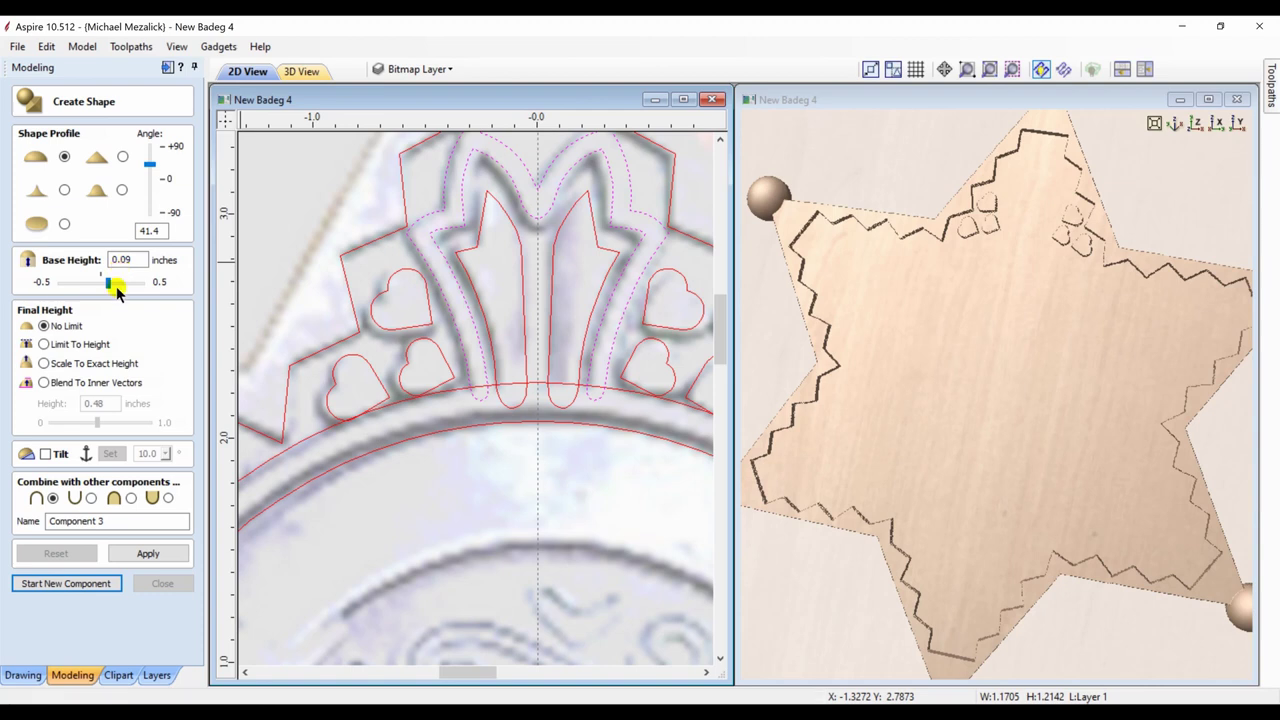
left_click(140, 550)
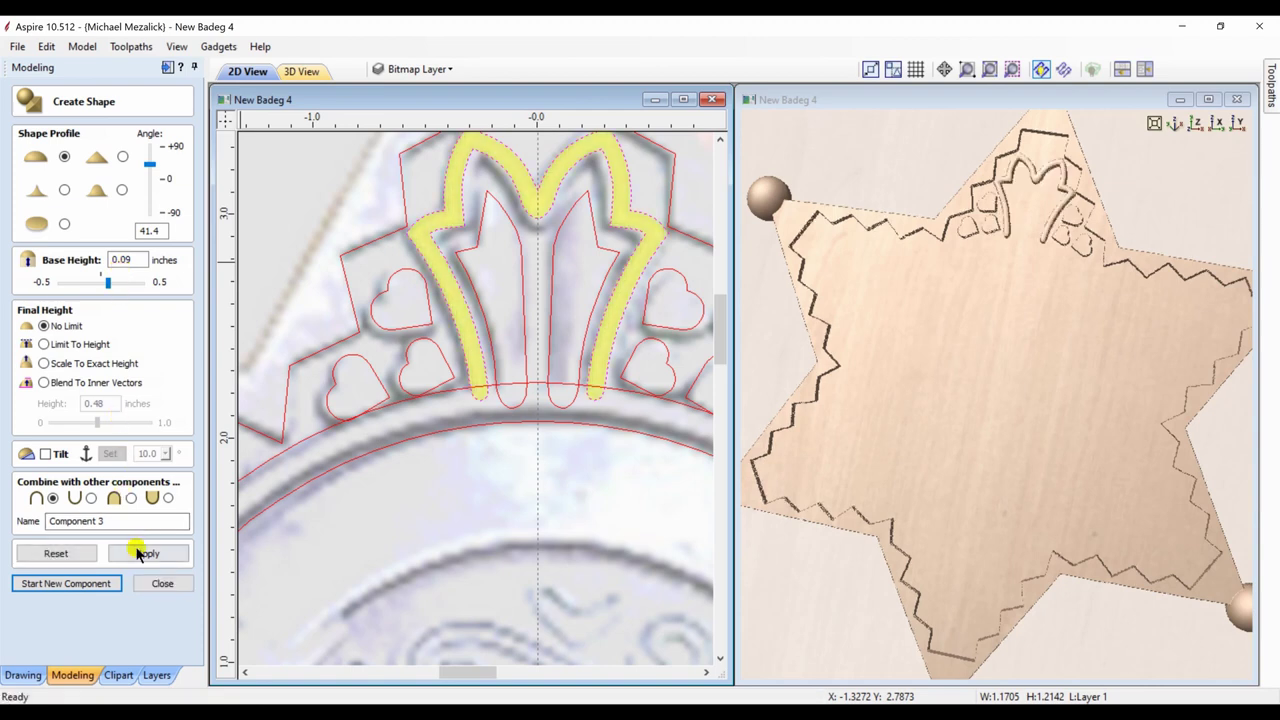
left_click(68, 583)
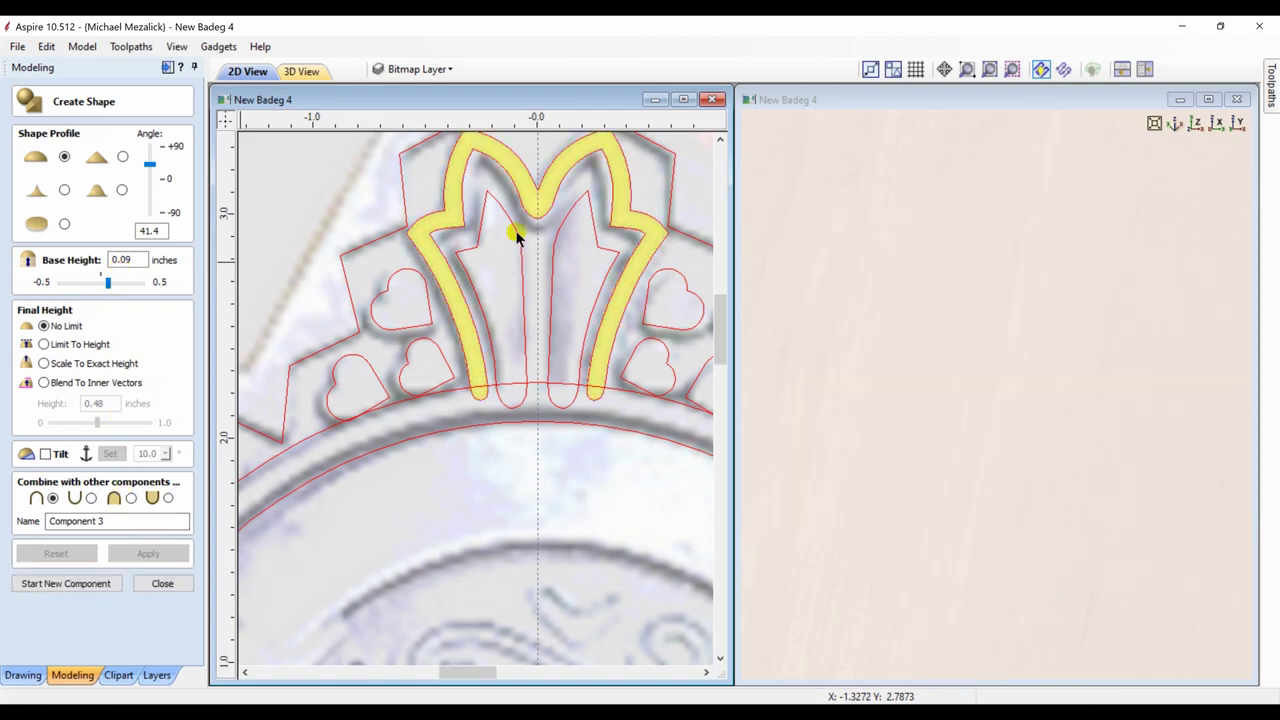
Step: Create an angular-profile shape from the two inner leaf vectors with a 41.4 degree angle and 0.09 inch base height
left_click(540, 226)
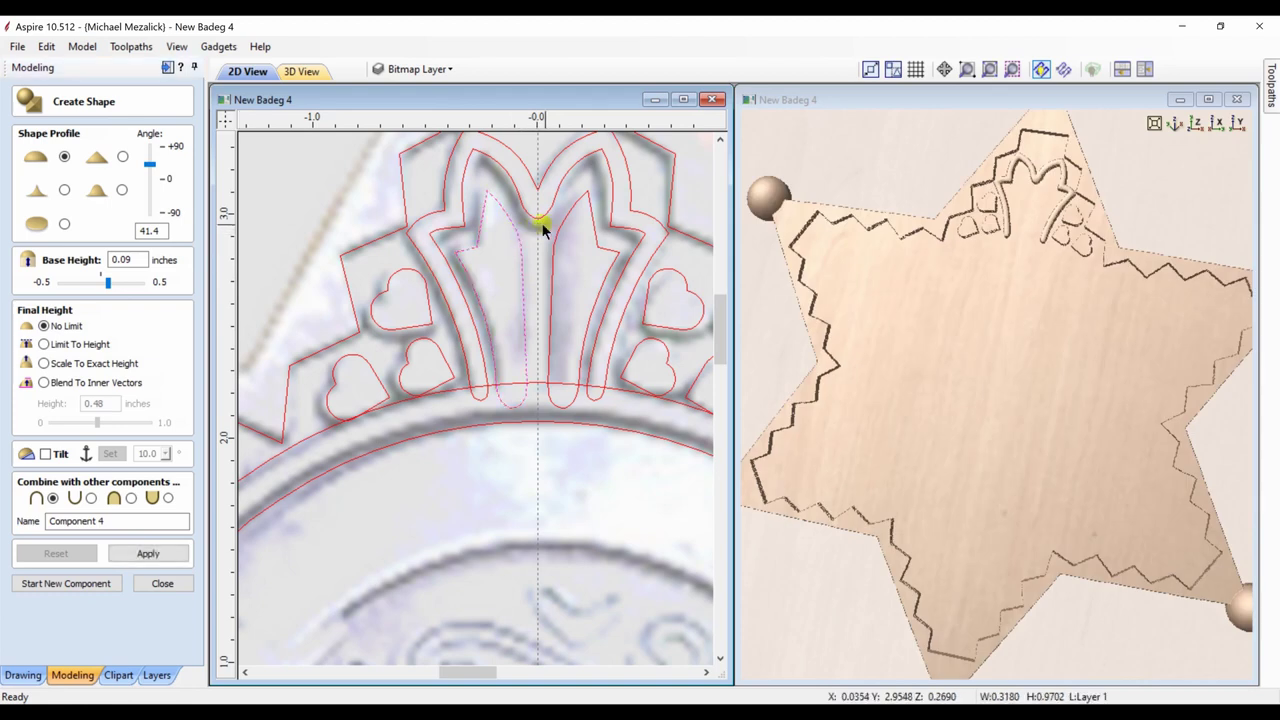
left_click(555, 232, "shift")
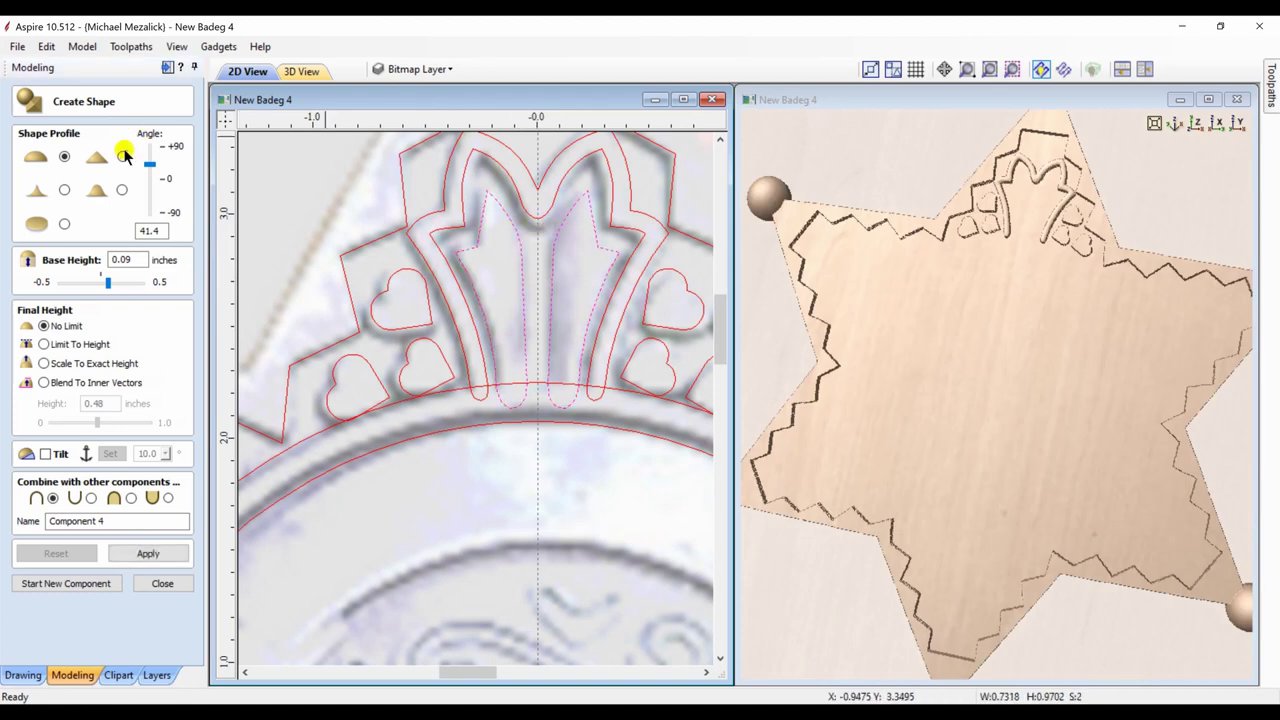
left_click(132, 553)
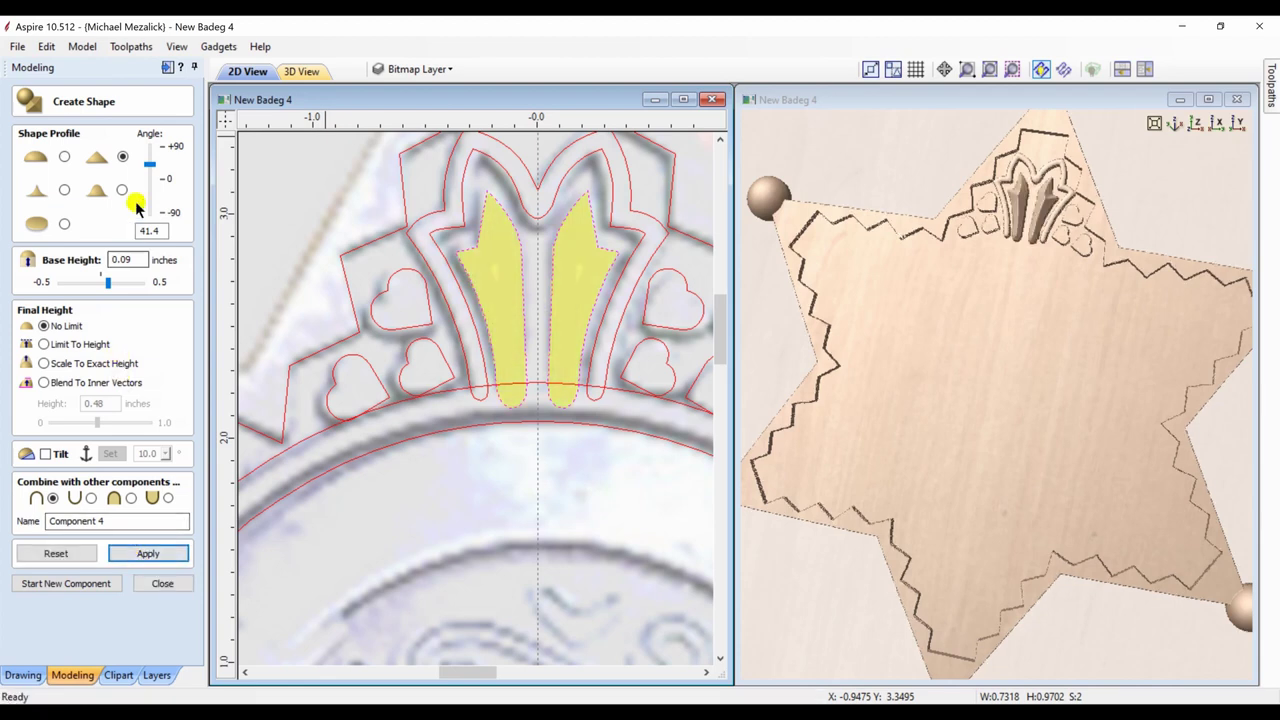
Step: Reduce the profile angle of the two inner leaf shapes to 32.4 degrees and finish the shape
left_click_drag(149, 164, 149, 170)
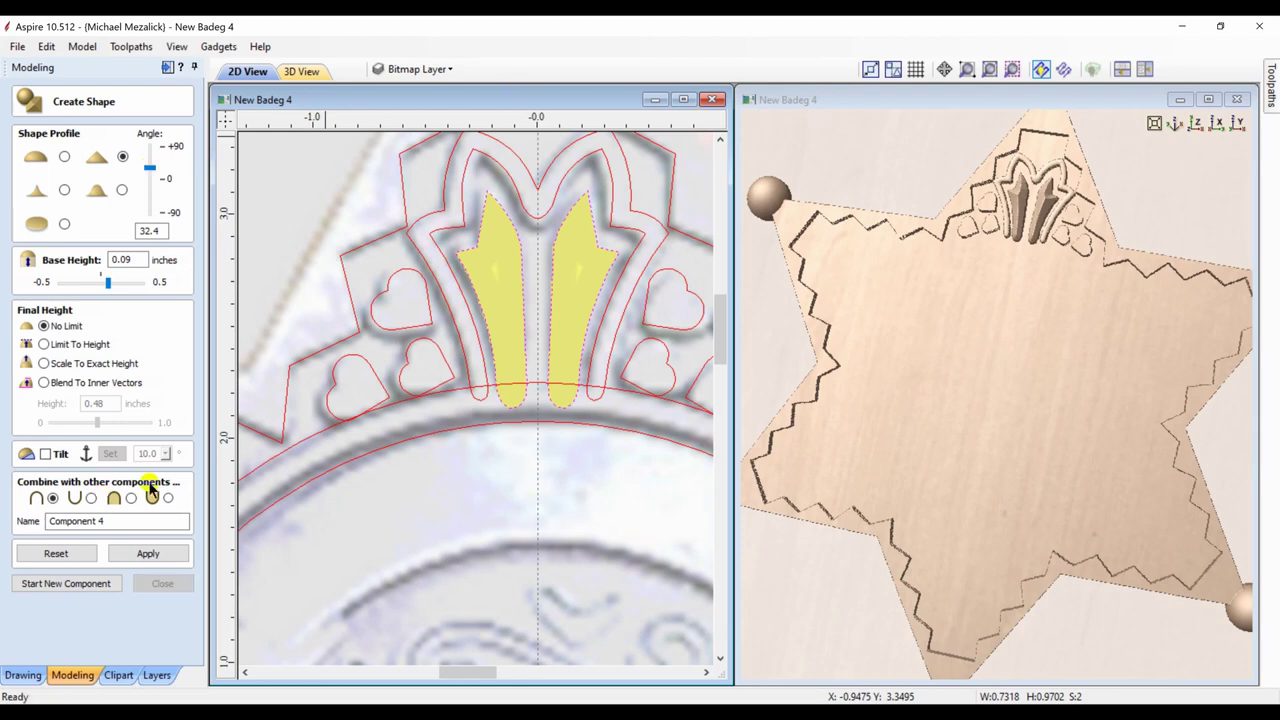
left_click(721, 141)
left_click(721, 141)
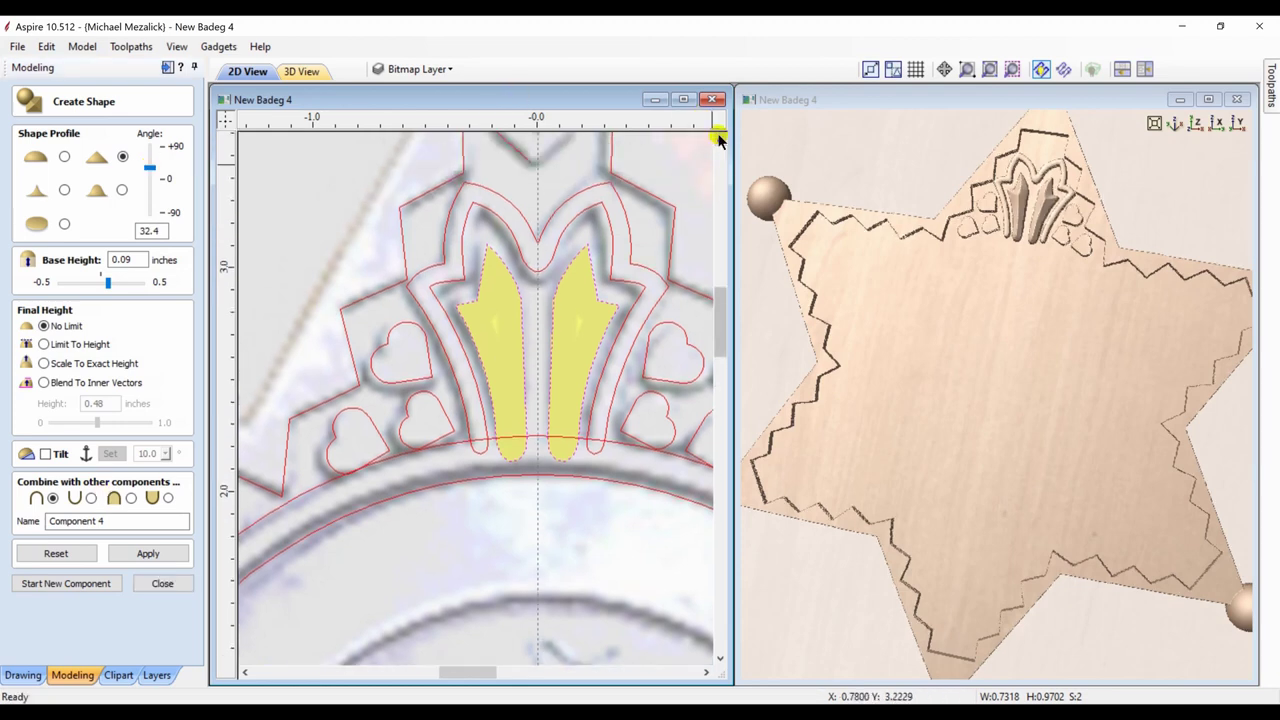
left_click(720, 140)
left_click(720, 140)
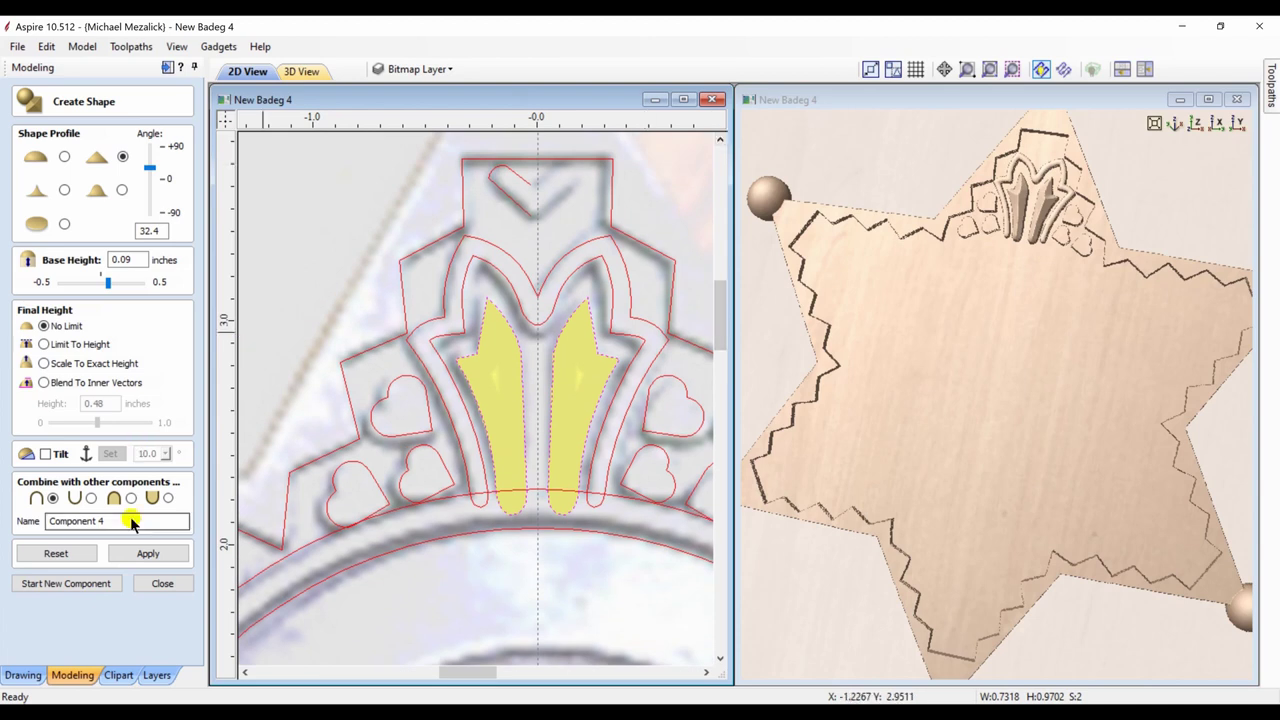
left_click(160, 584)
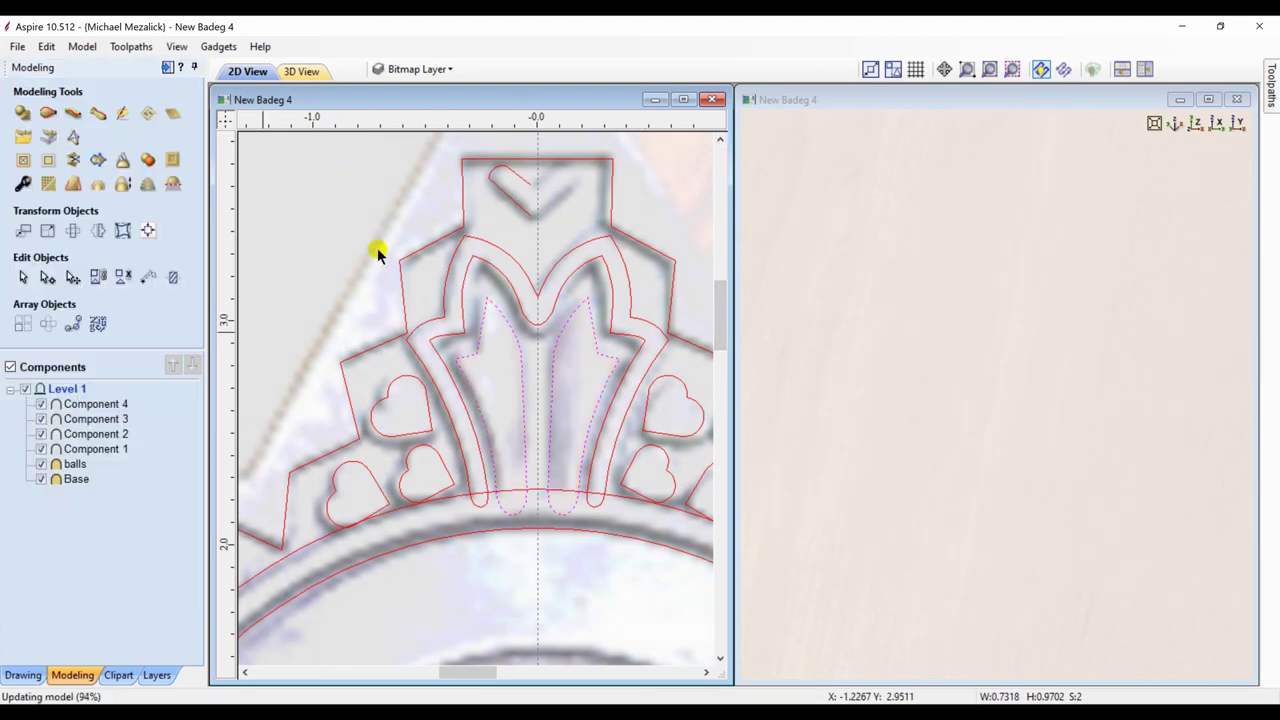
Step: Mirror a copy of the half chevron at the top of the ornament horizontally about the job center and select both halves
left_click(509, 193)
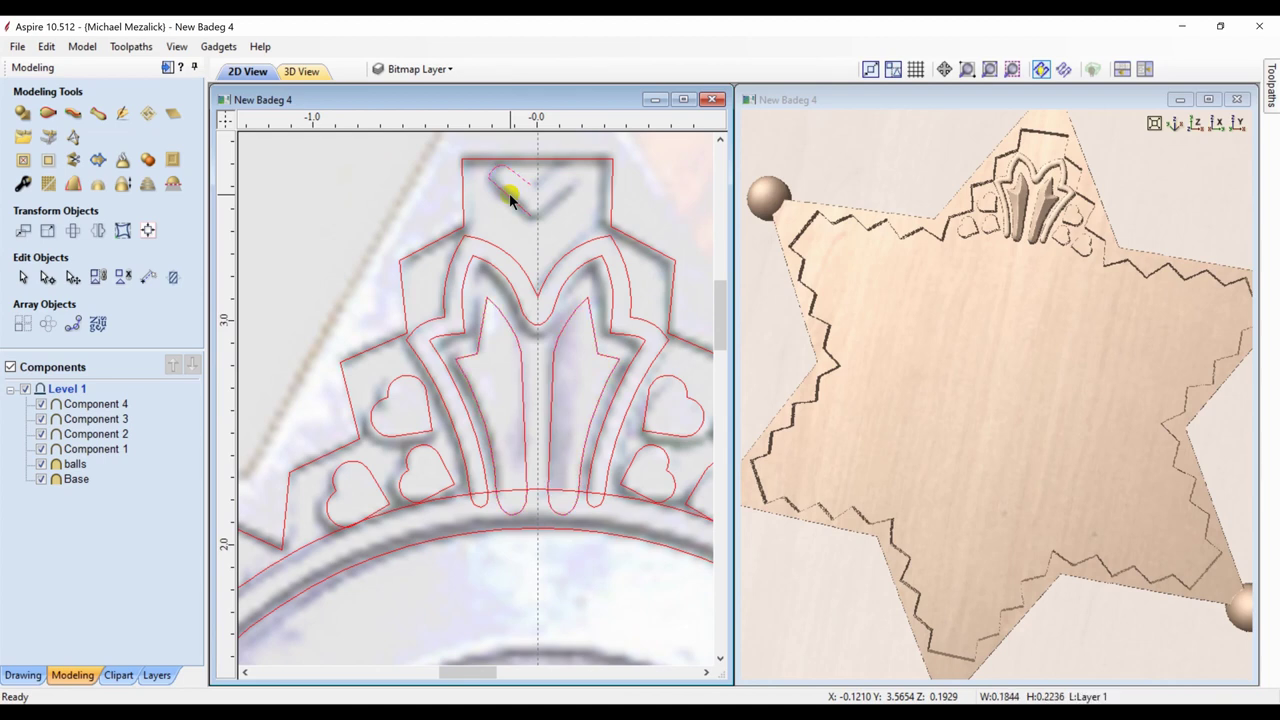
left_click(99, 233)
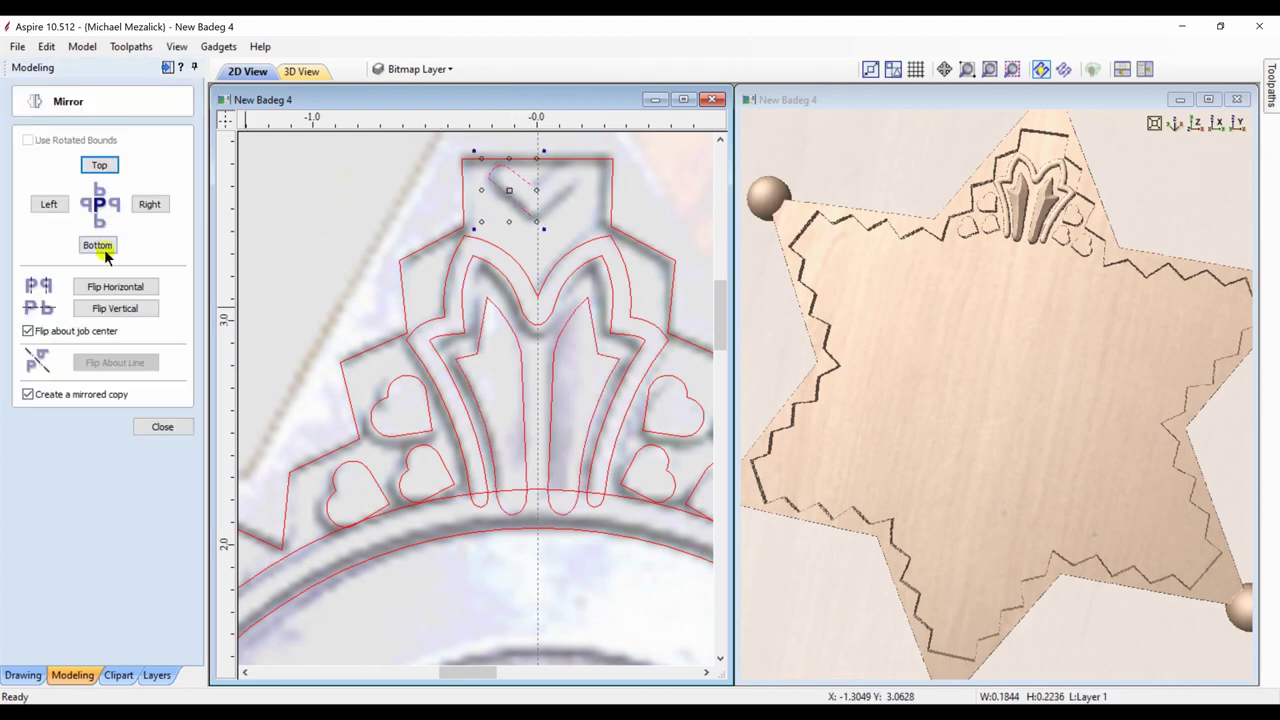
left_click(112, 289)
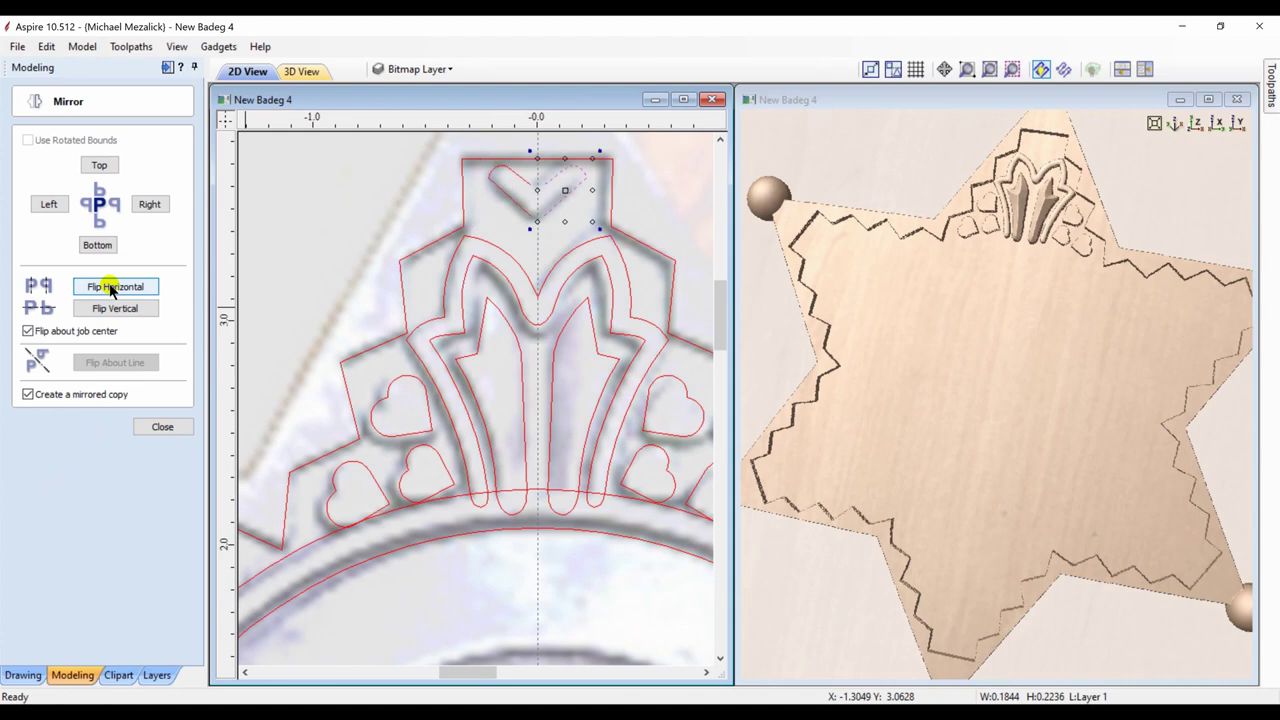
left_click_drag(486, 186, 557, 171)
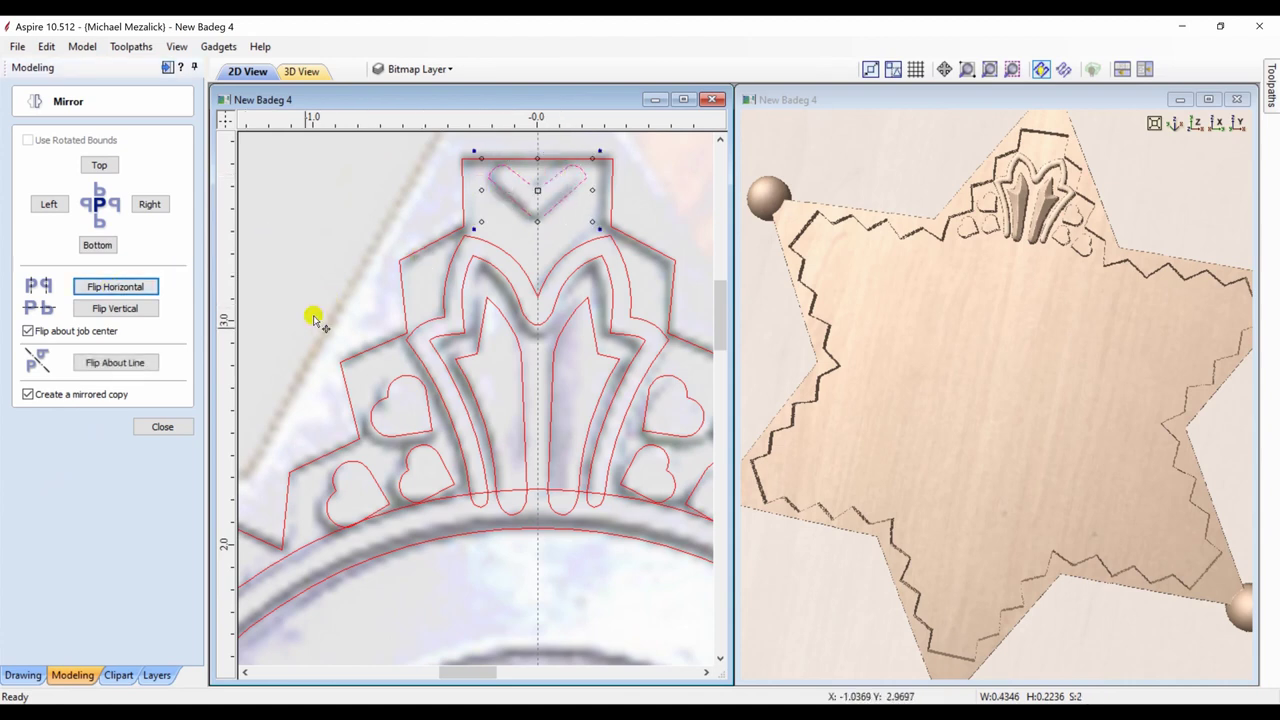
left_click(158, 427)
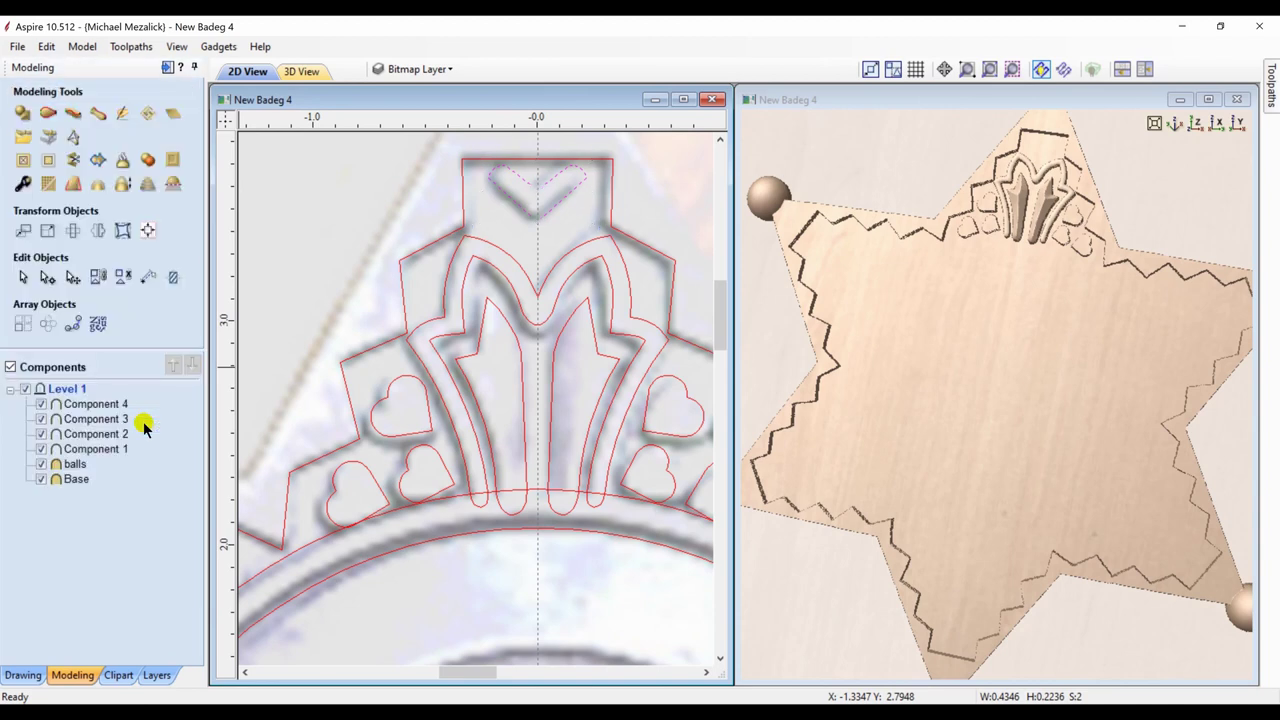
Step: Create a round-profile component from the V-shaped chevron vectors with a 32.4 degree angle and 0.09 inch base height, added to the model
left_click(26, 675)
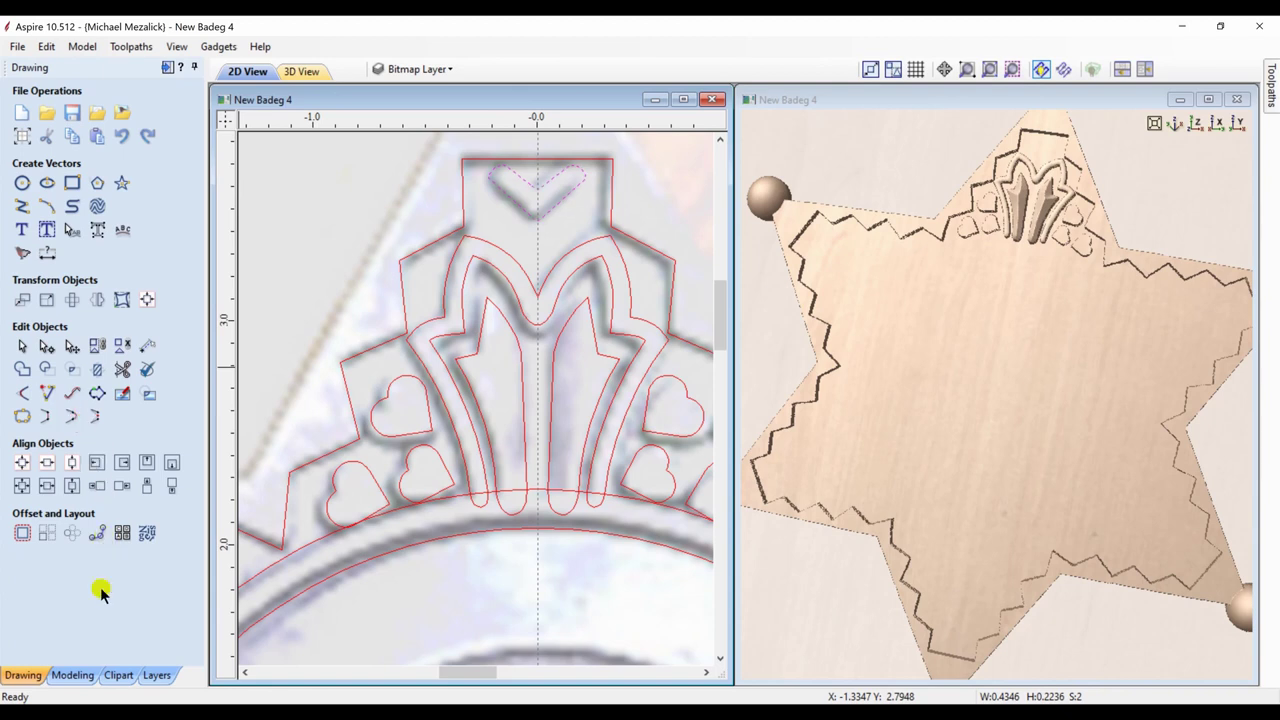
left_click(84, 677)
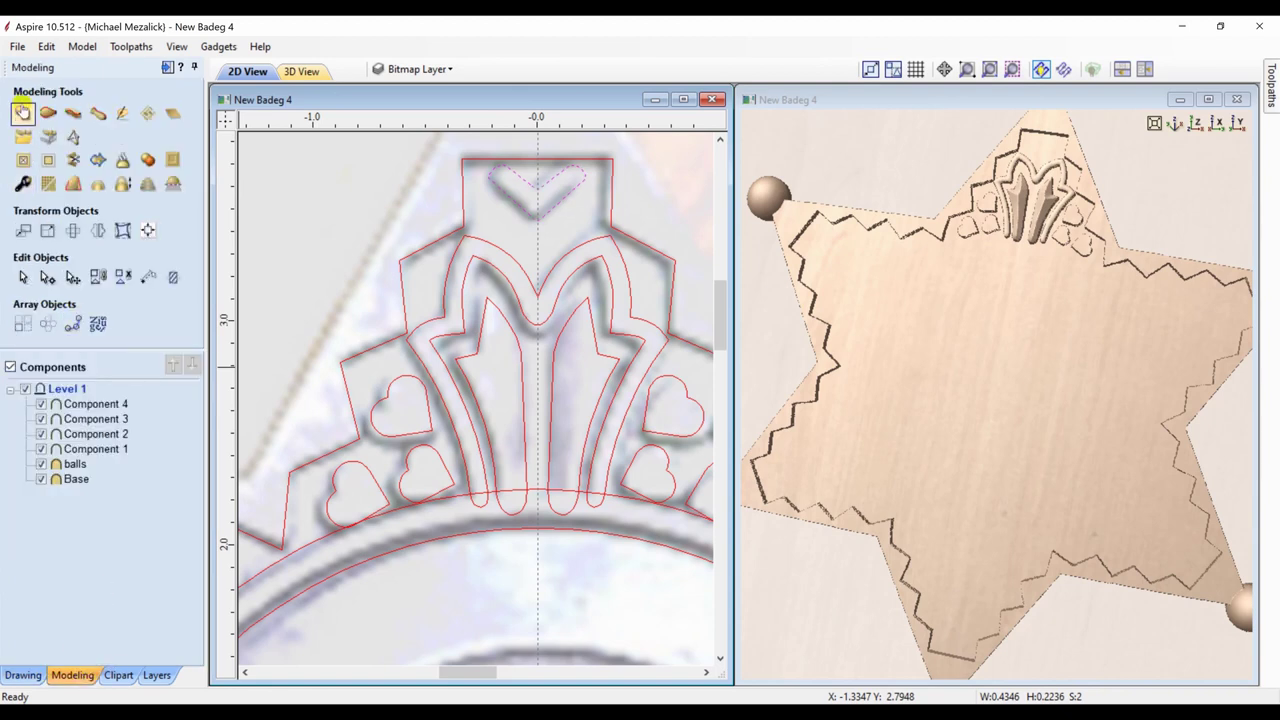
left_click(23, 113)
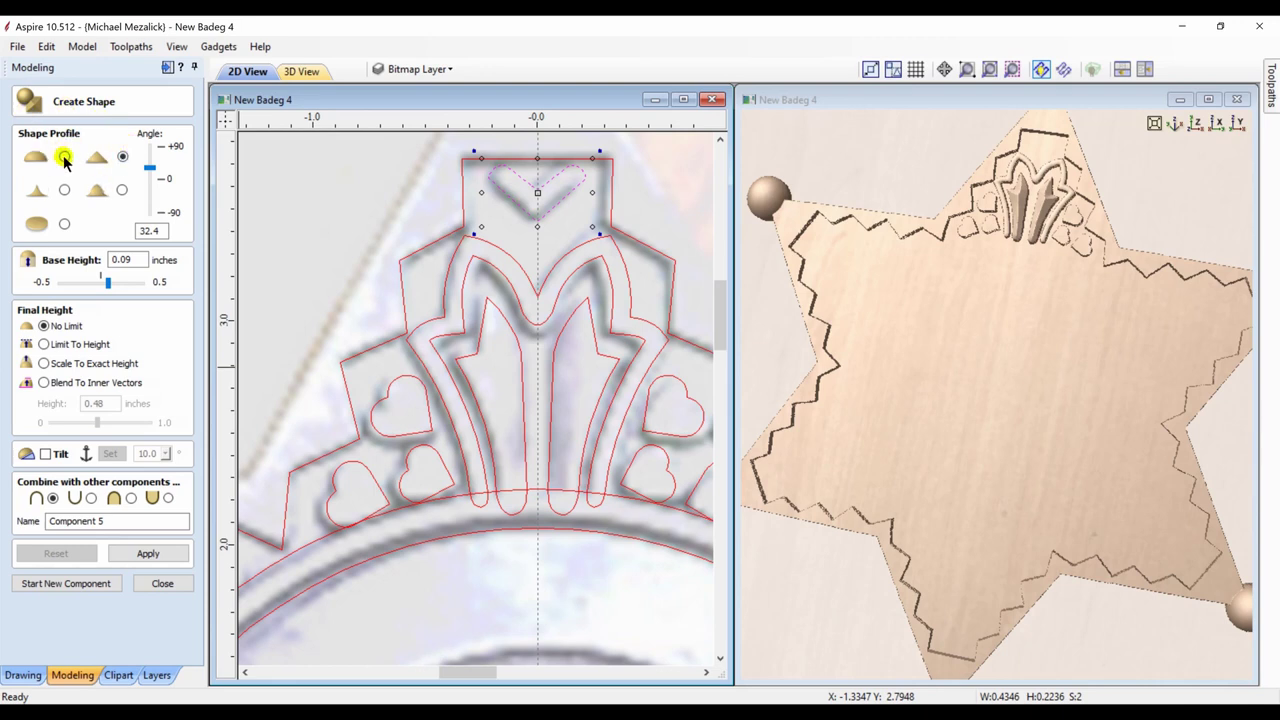
left_click(150, 554)
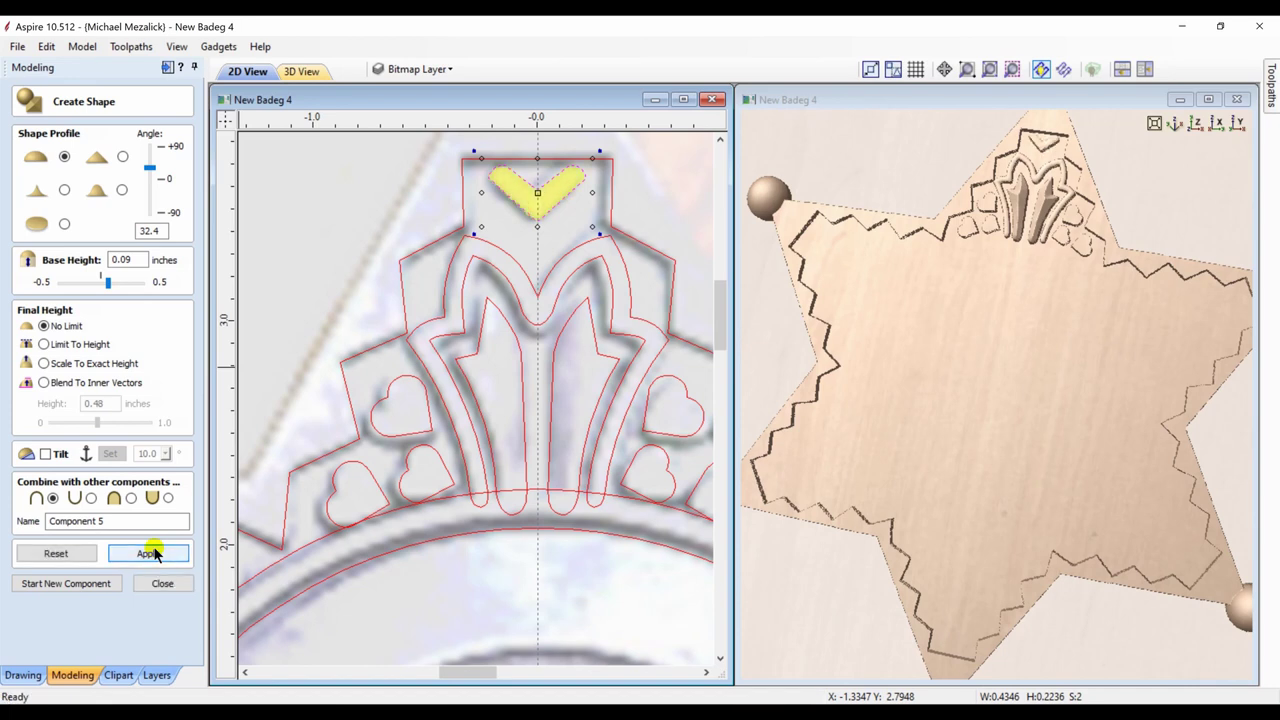
left_click(162, 585)
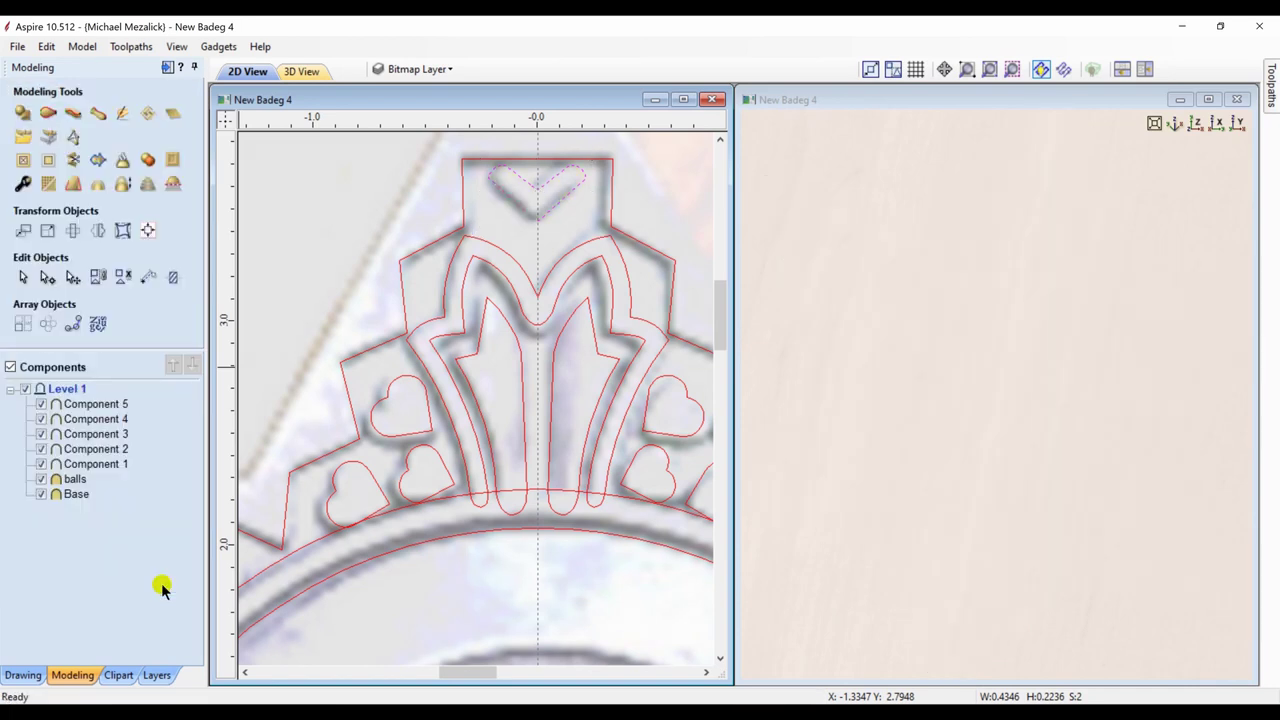
Step: Group Component 2 through Component 5, the hearts, leaf outline, inner leaves and chevron
left_click(100, 449)
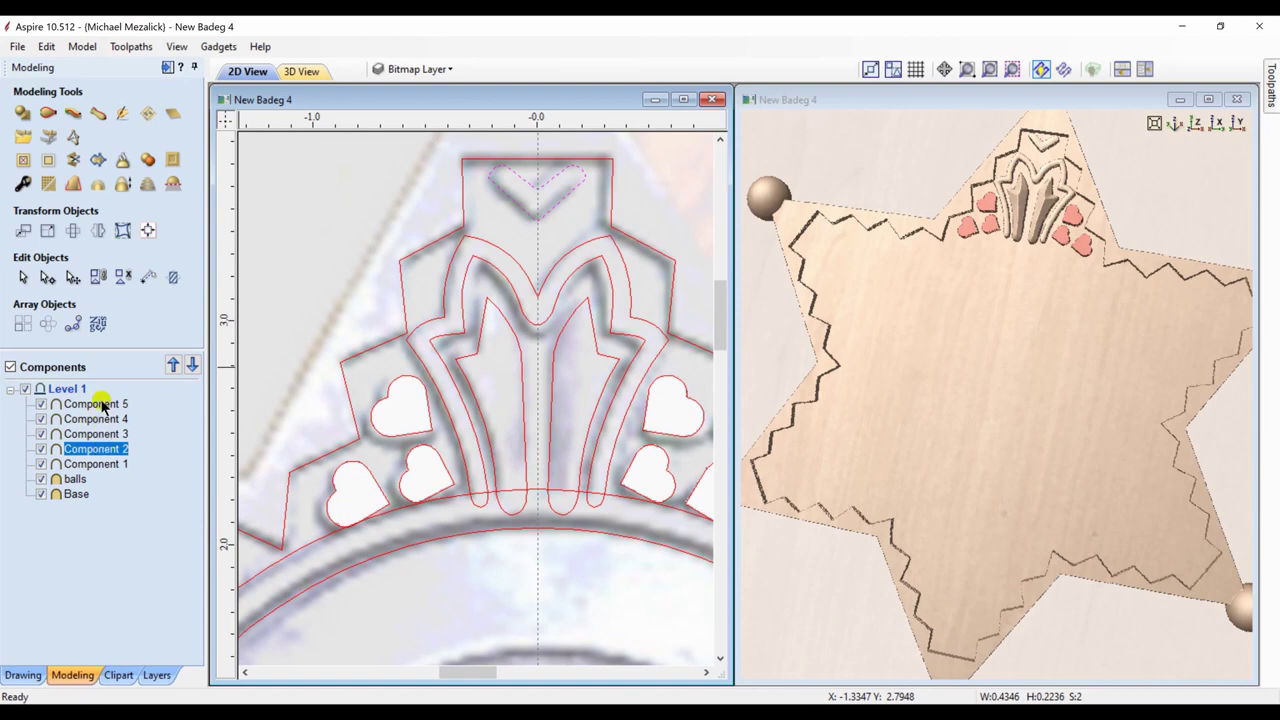
left_click(96, 404, "shift")
right_click(103, 405)
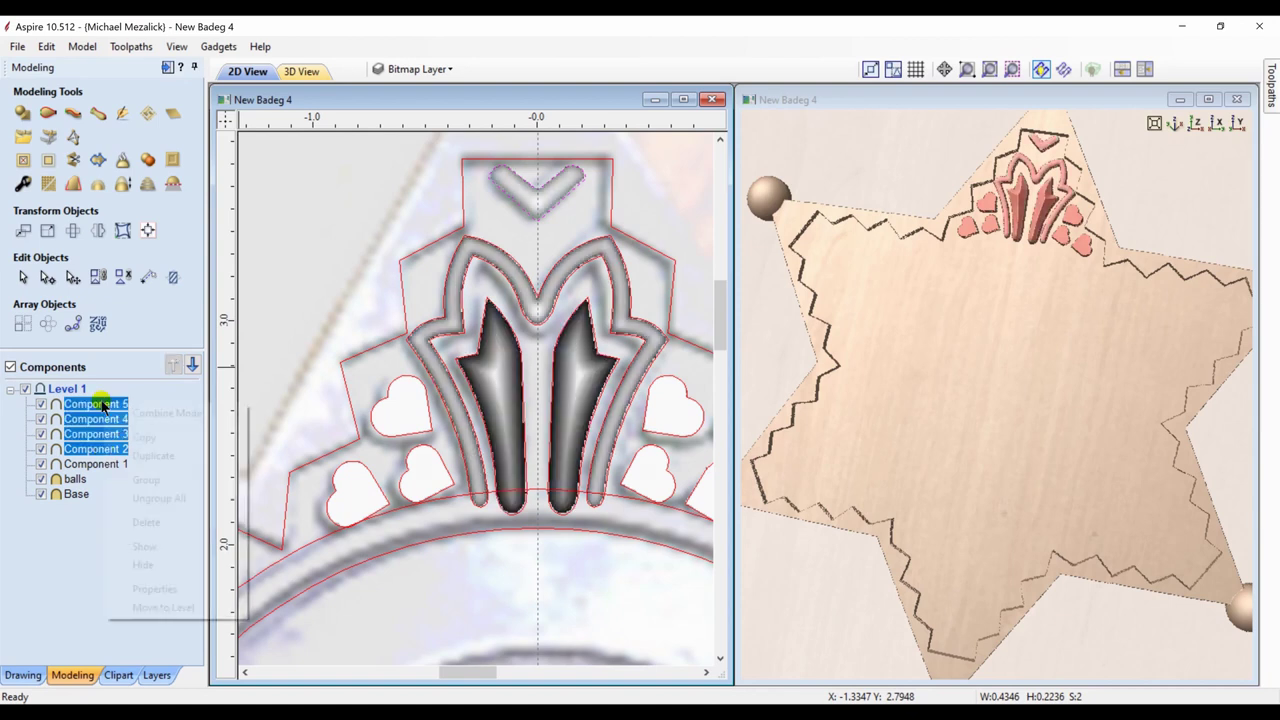
left_click(145, 481)
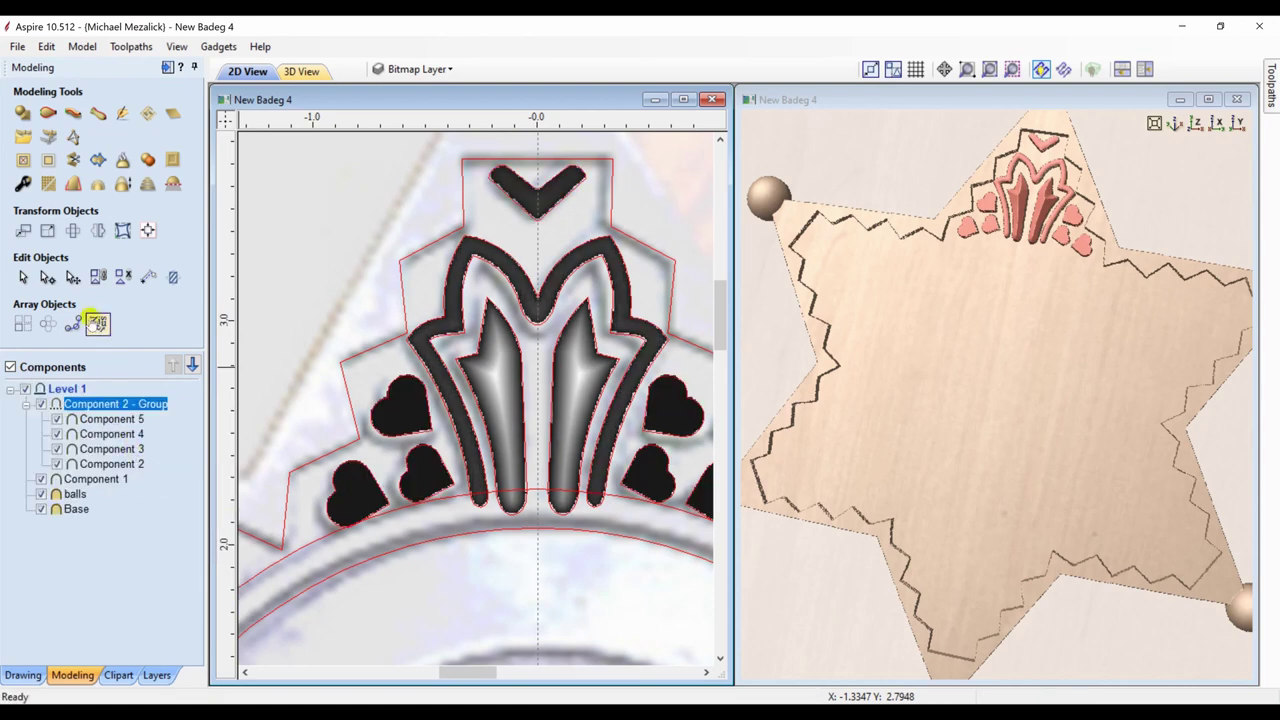
Step: Circular copy the grouped ornament around the badge center as 6 rotated items over a total angle of 360 degrees
left_click(96, 322)
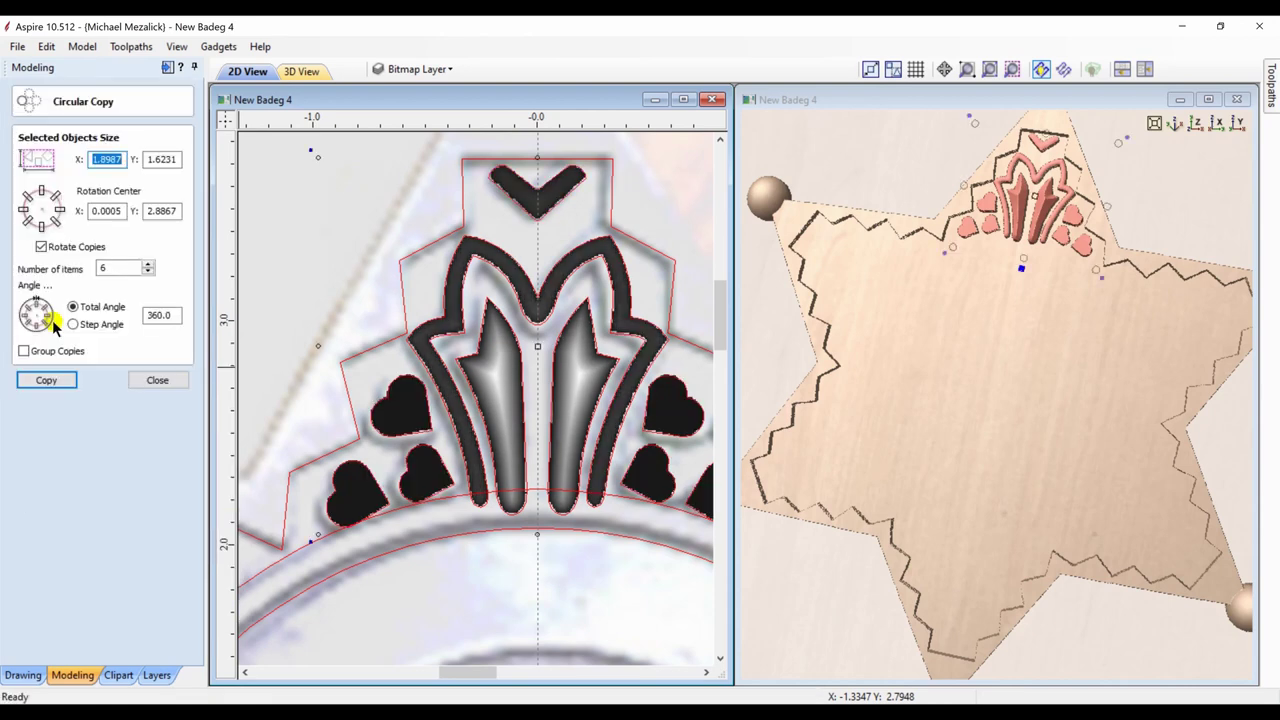
left_click(46, 380)
left_click(1197, 122)
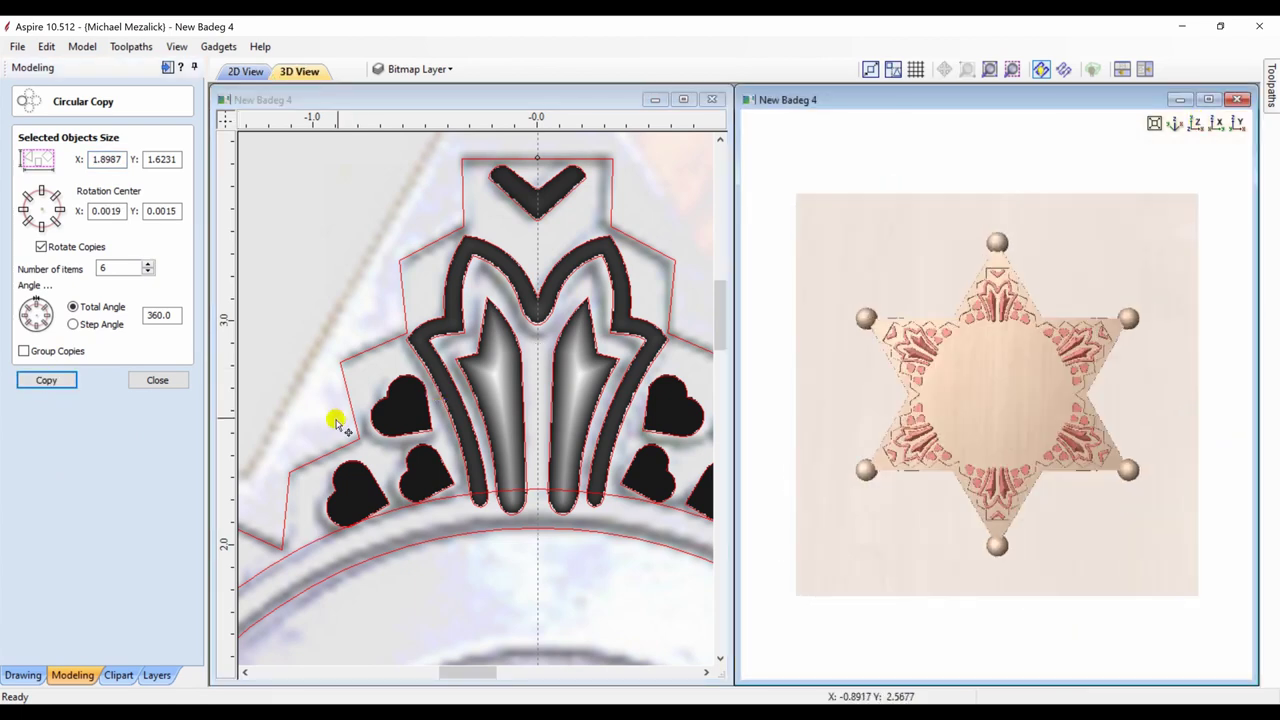
left_click(153, 381)
key("Escape")
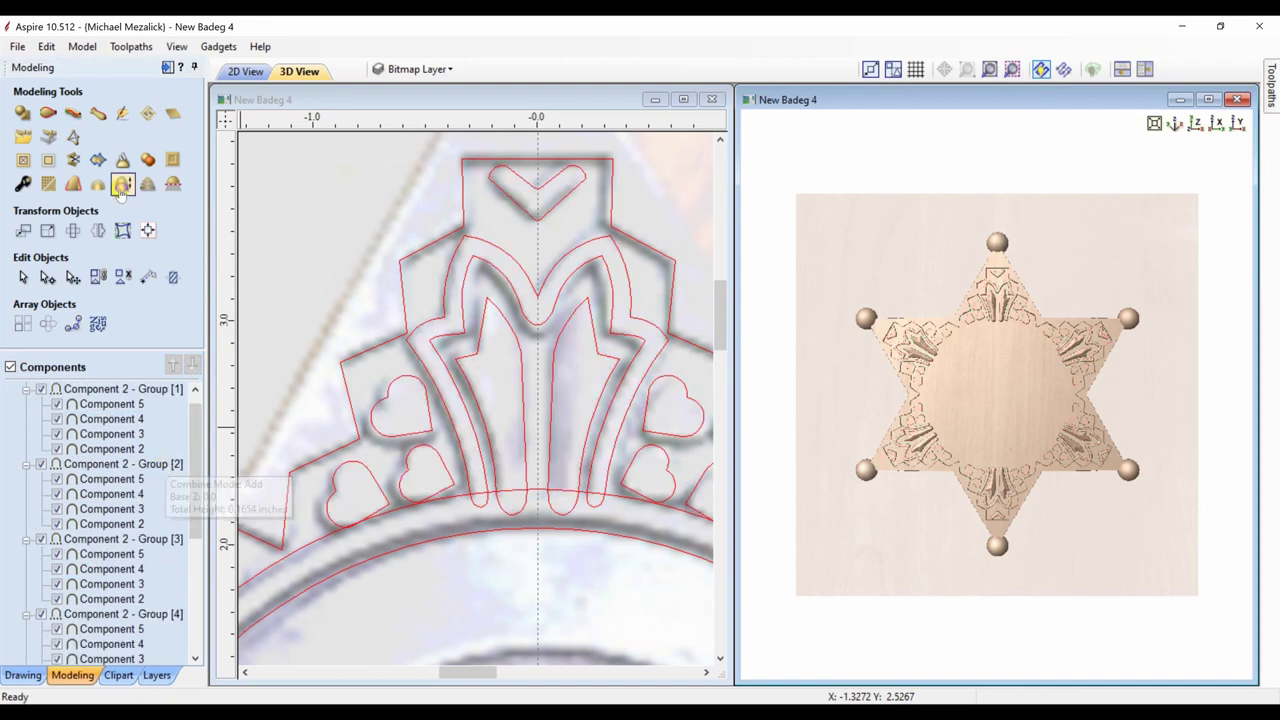
Step: Turn on shadow shading for the 3D model and enlarge the 3D view to inspect the badge
left_click(176, 46)
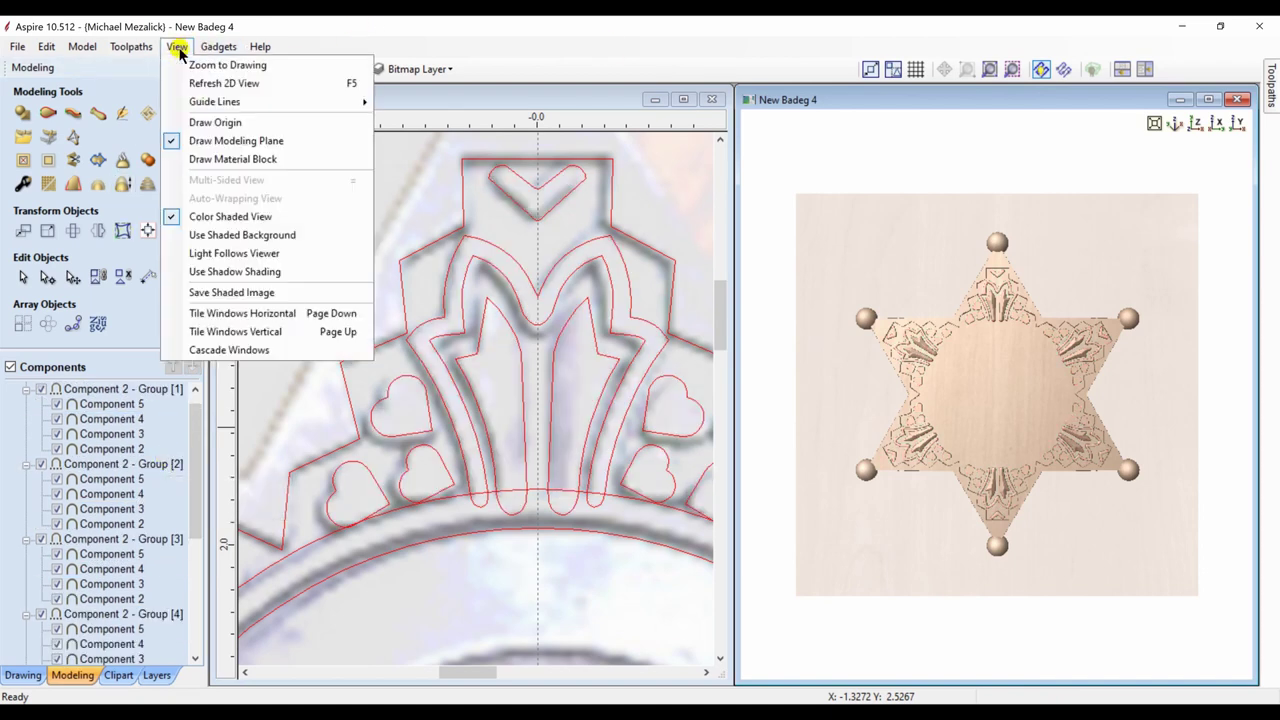
left_click(211, 272)
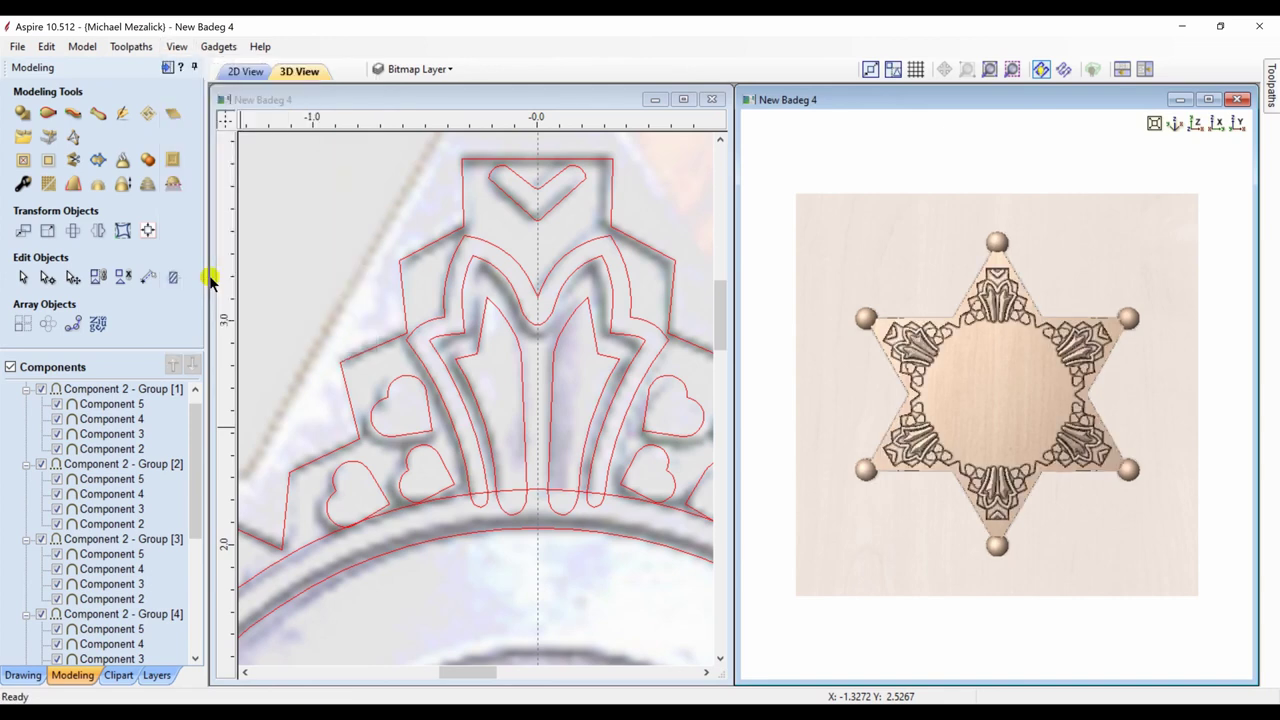
left_click(1208, 101)
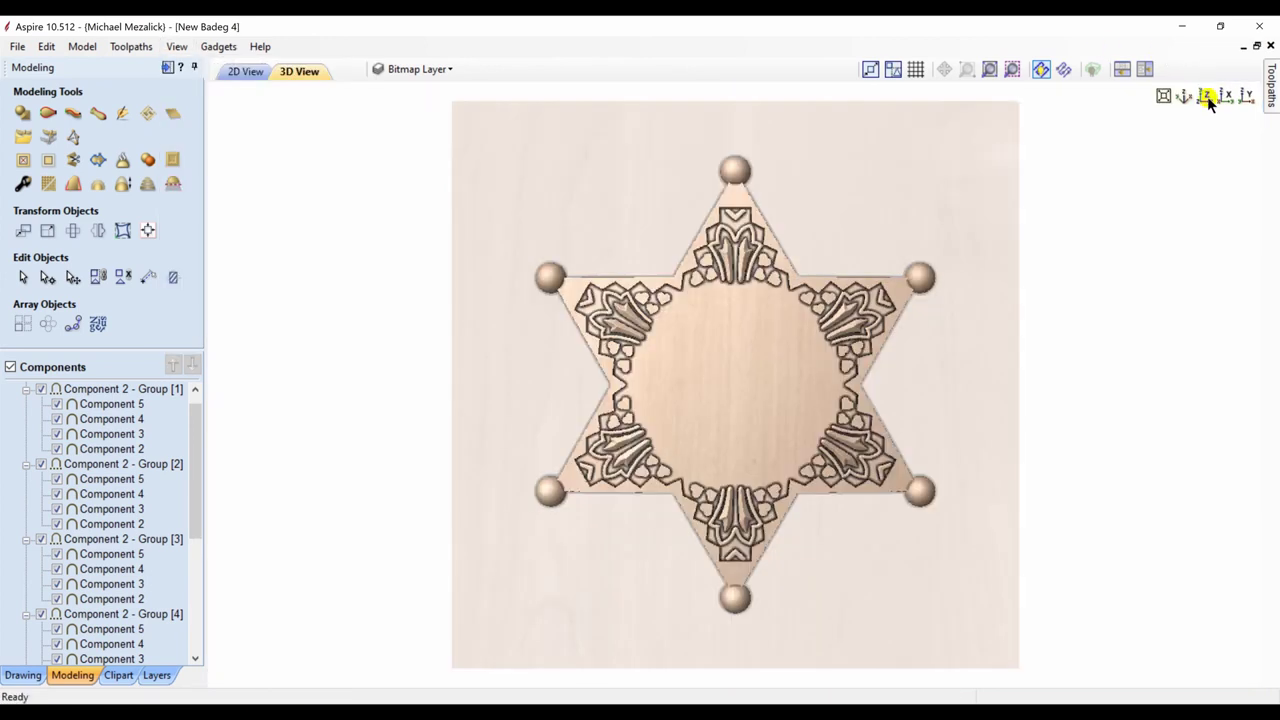
scroll(848, 278, "up", 2)
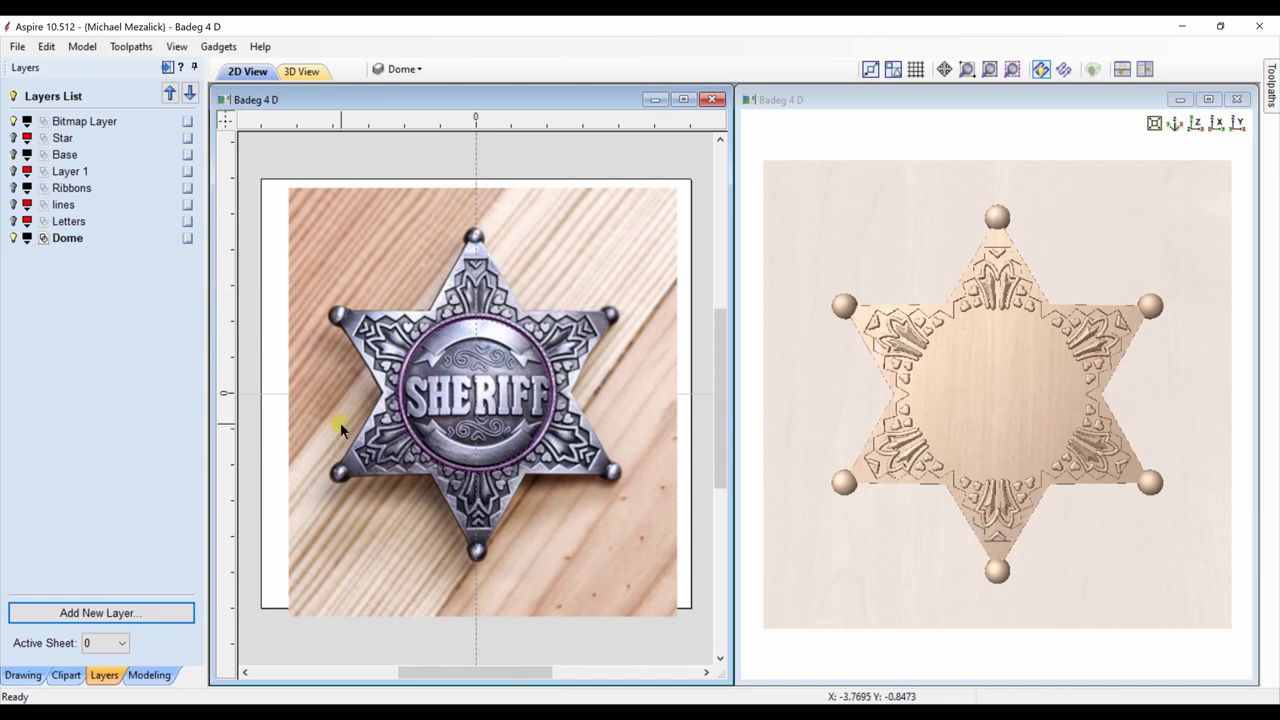
Step: Create a round-profile shape from the center ring with a 19.8 degree angle and 0.5 inch base height, limited to 0.04 inches
left_click(24, 664)
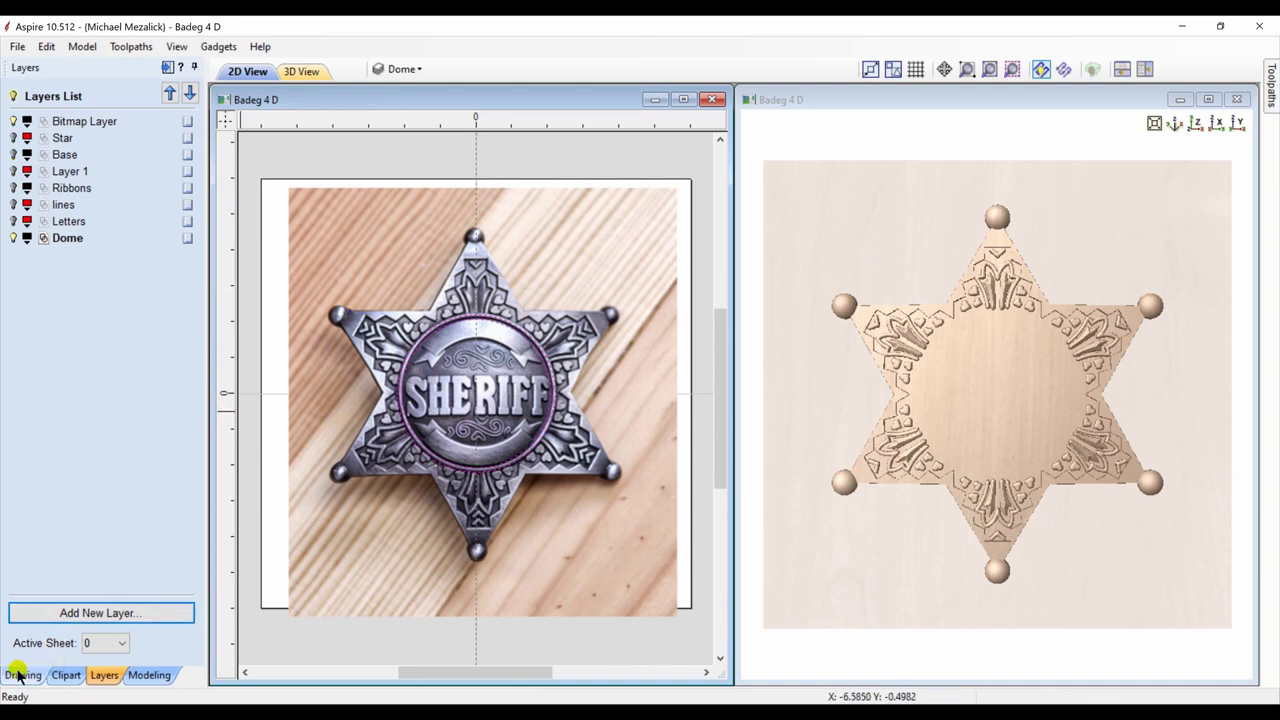
left_click(142, 677)
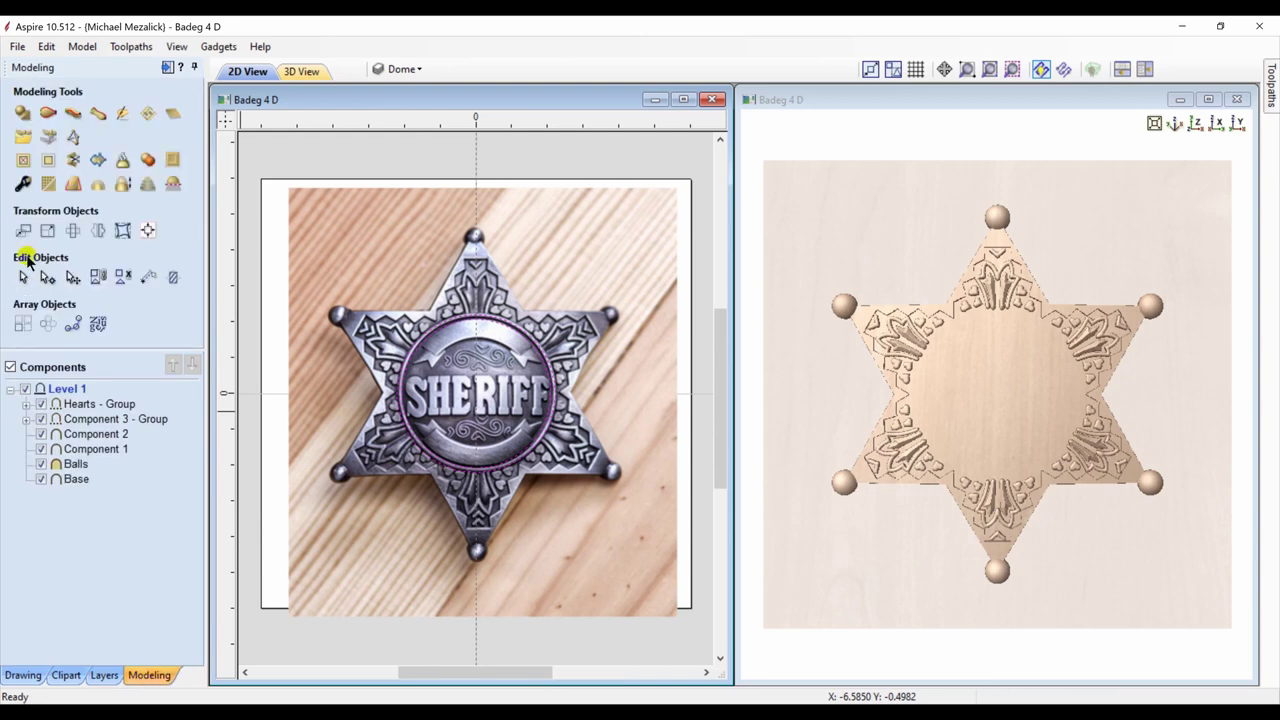
left_click(22, 113)
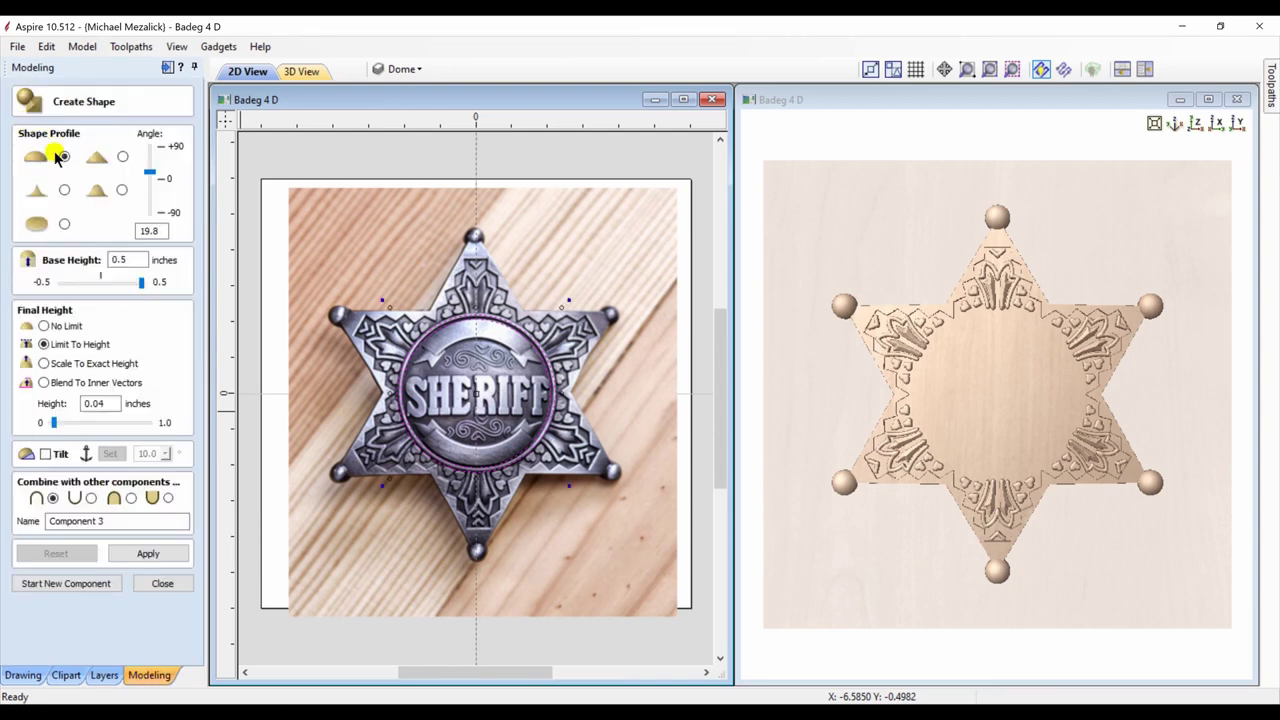
left_click(145, 556)
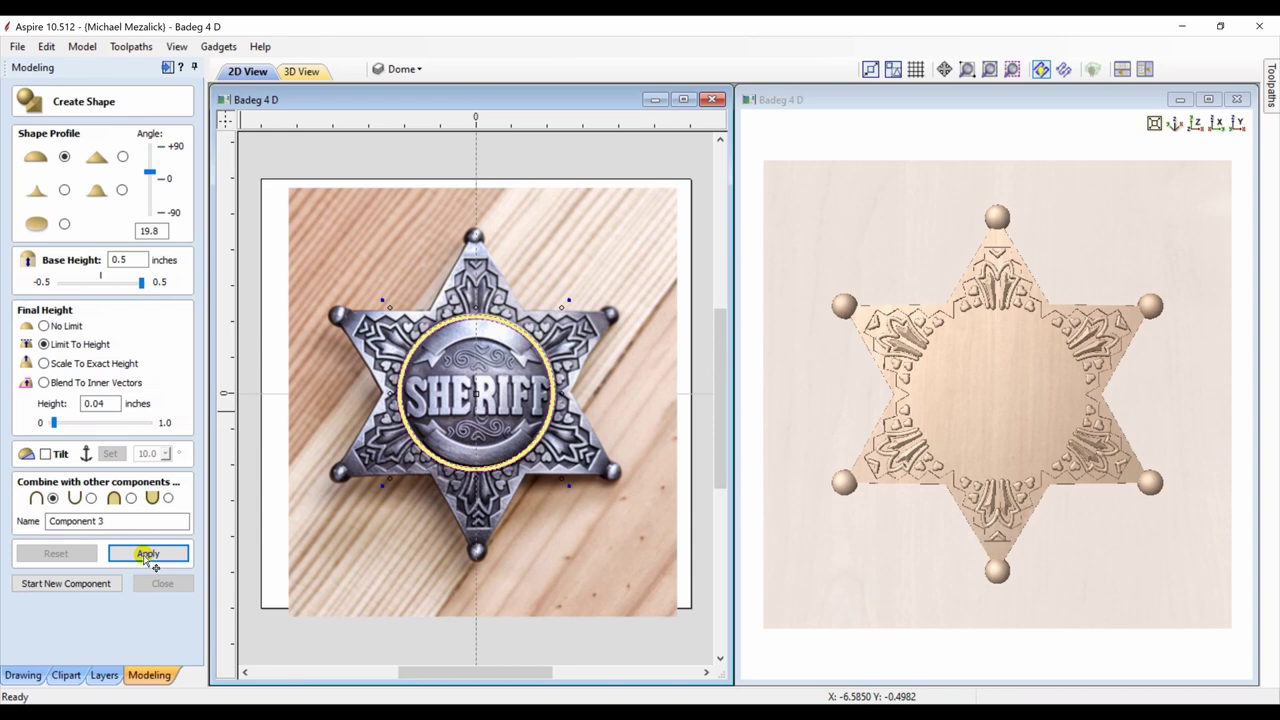
Step: Set the center ring shape's base height to 0.09 inches
left_click_drag(835, 388, 868, 370)
scroll(868, 370, "up", 5)
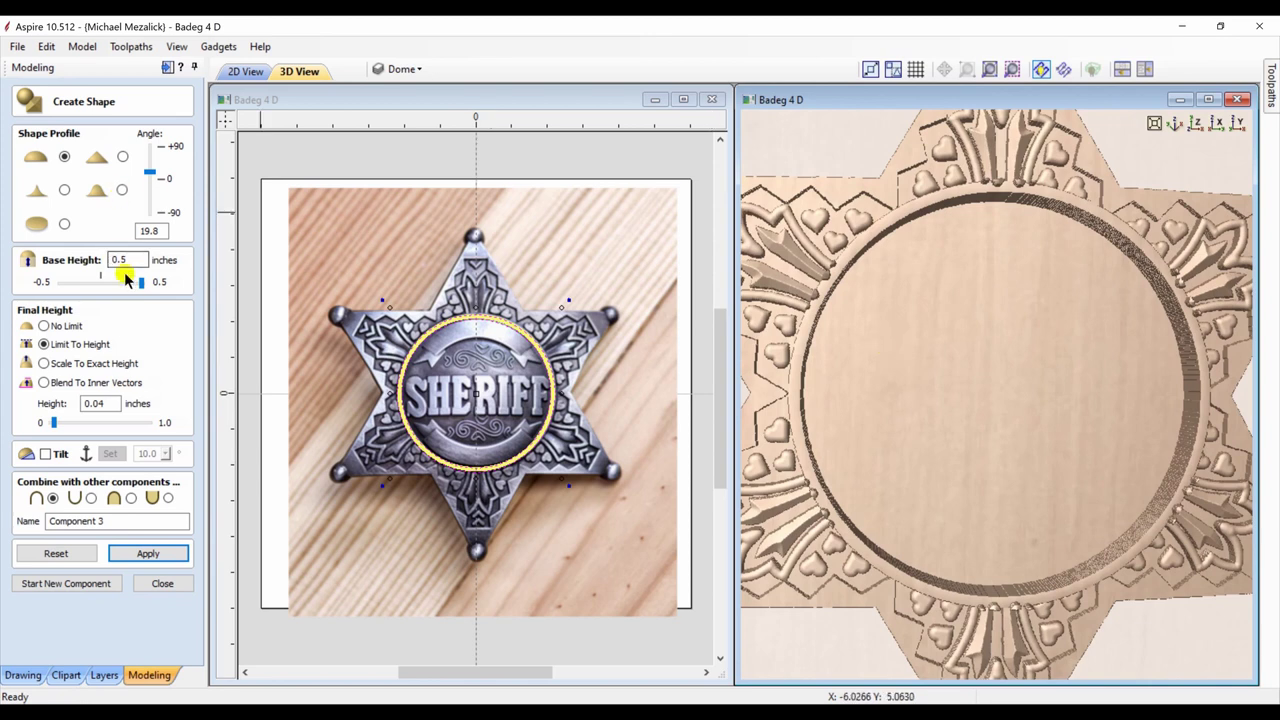
left_click_drag(141, 282, 139, 283)
left_click_drag(110, 284, 108, 283)
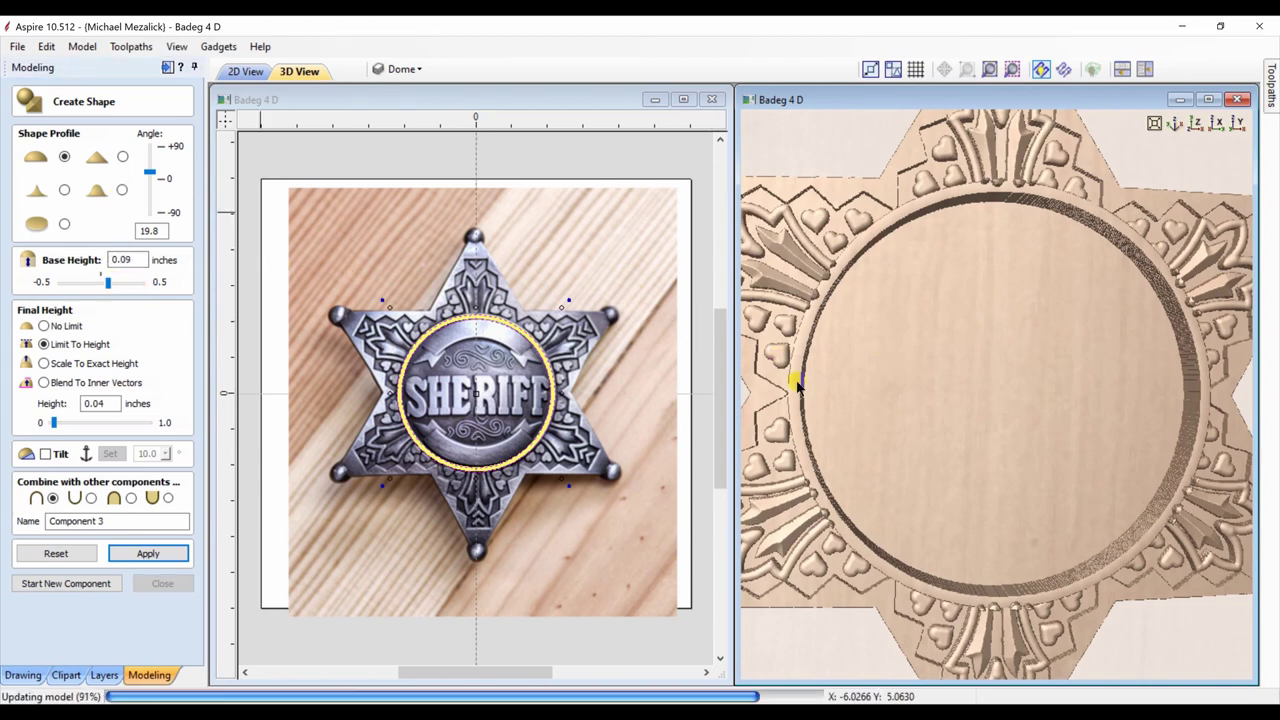
Step: Inspect the ring where it meets the ornaments and set its combine mode to merge highest points with previous components
left_click_drag(797, 385, 903, 374)
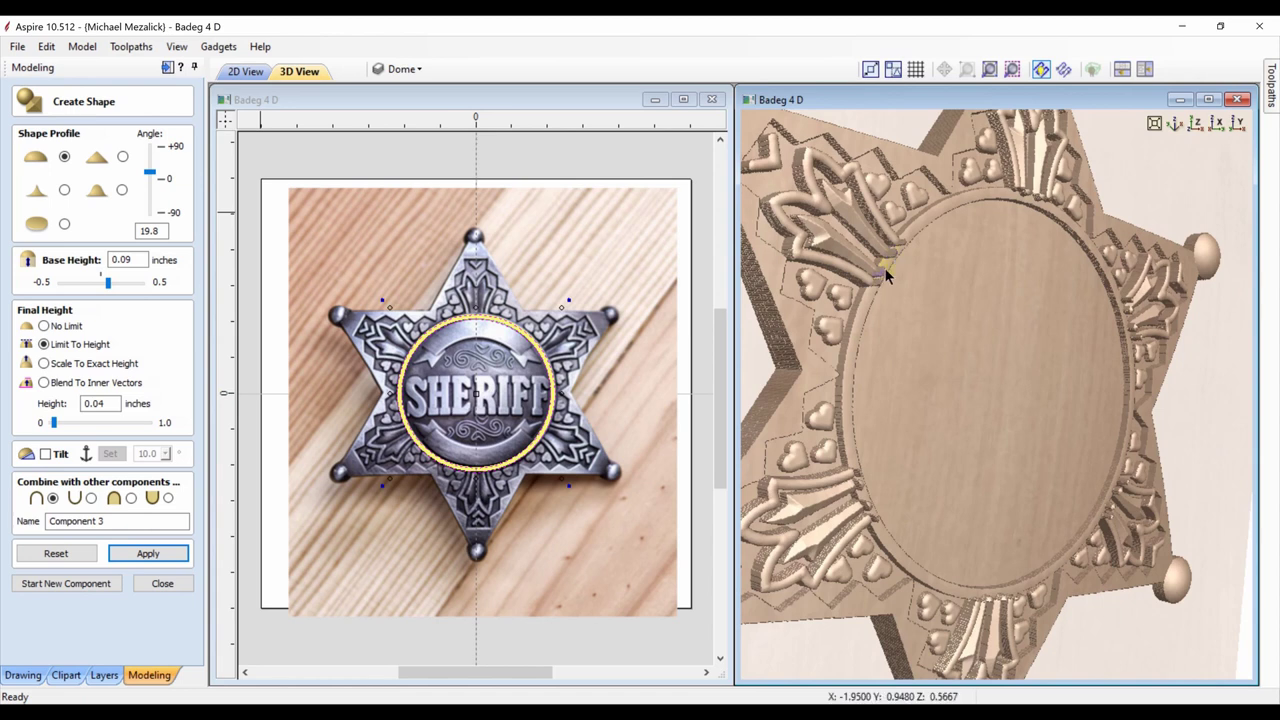
left_click_drag(885, 272, 786, 228)
scroll(897, 289, "up", 5)
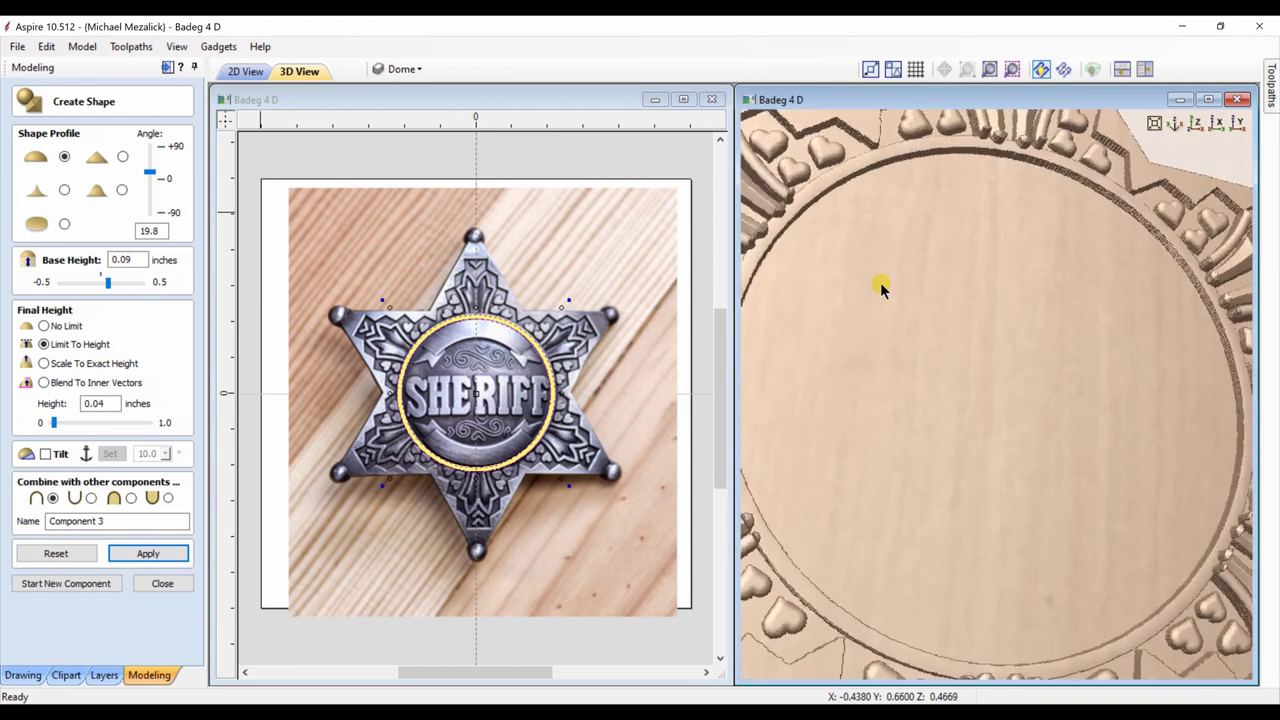
left_click_drag(860, 276, 931, 408)
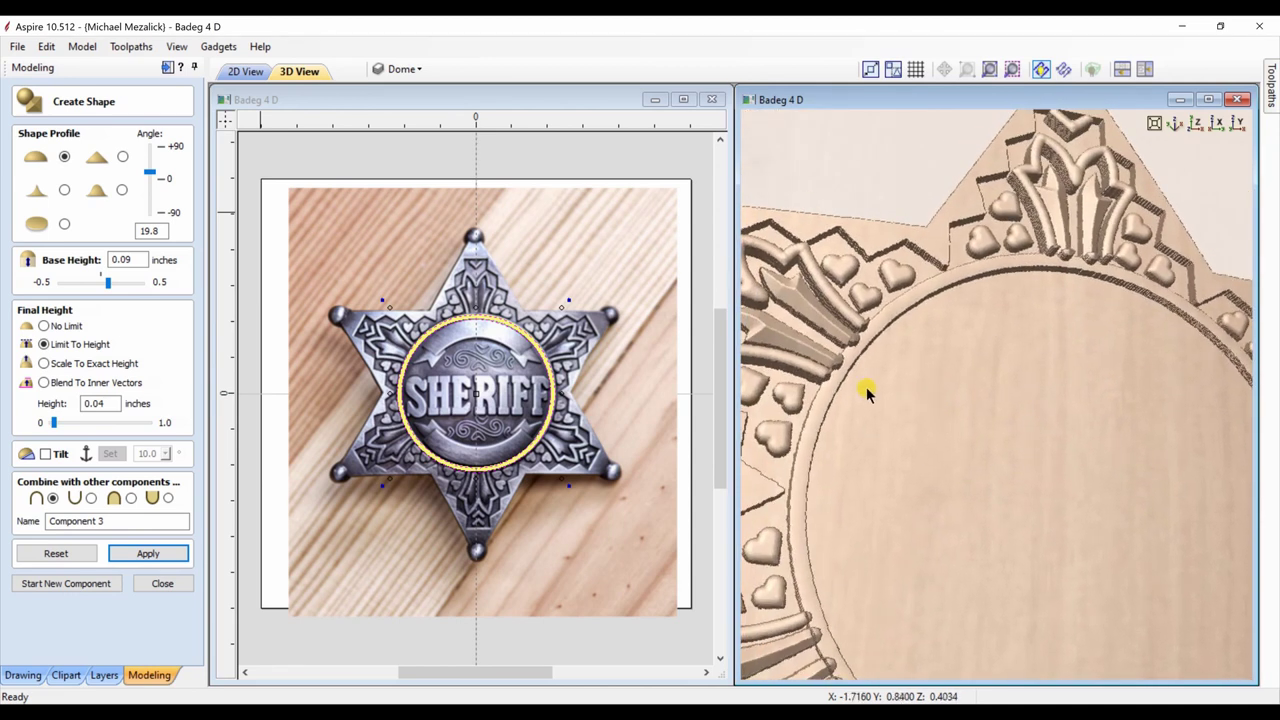
left_click_drag(857, 377, 839, 485)
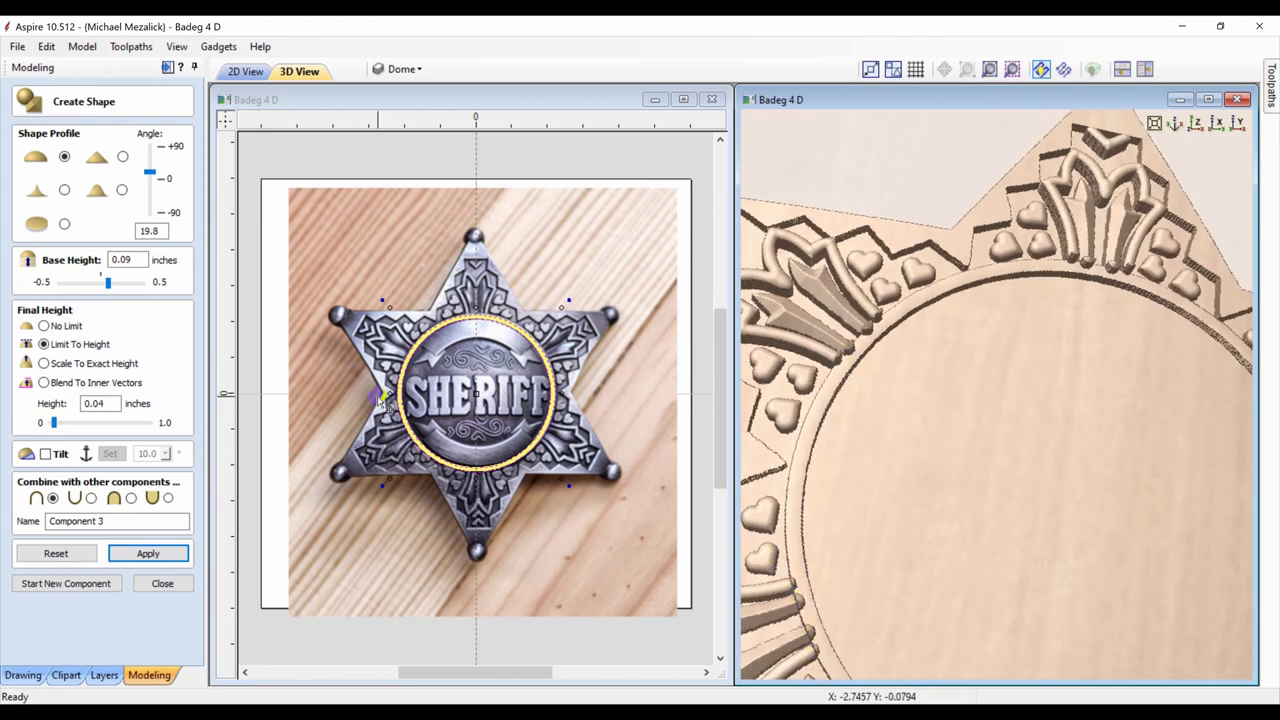
left_click(131, 498)
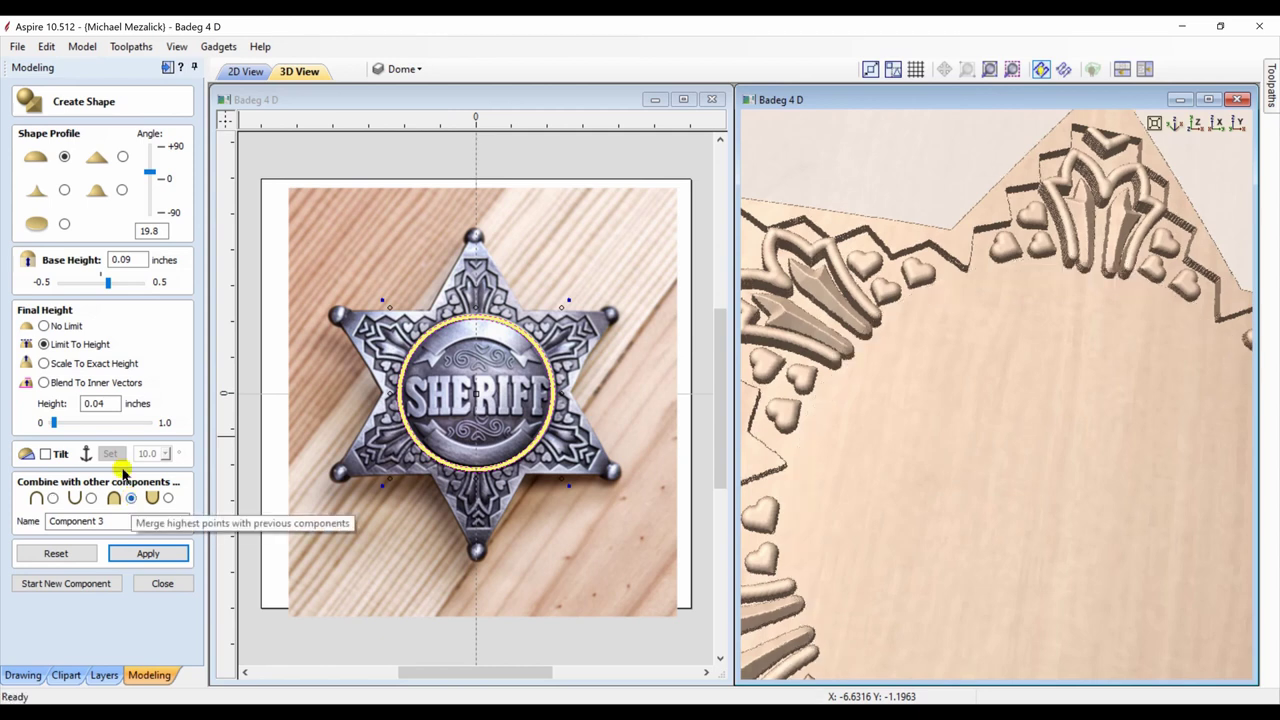
Step: Try a 0.5 inch base height for the center ring, inspect it in 3D, and reset the shape
left_click_drag(108, 282, 141, 282)
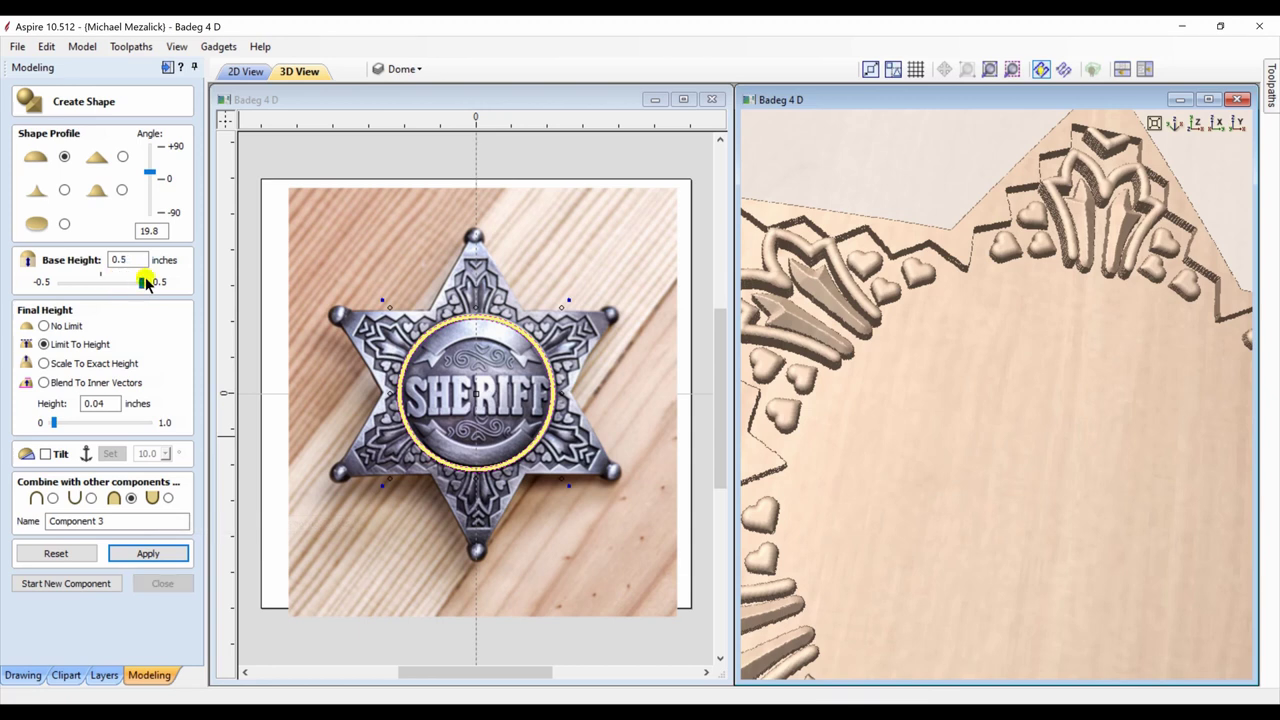
left_click(1193, 122)
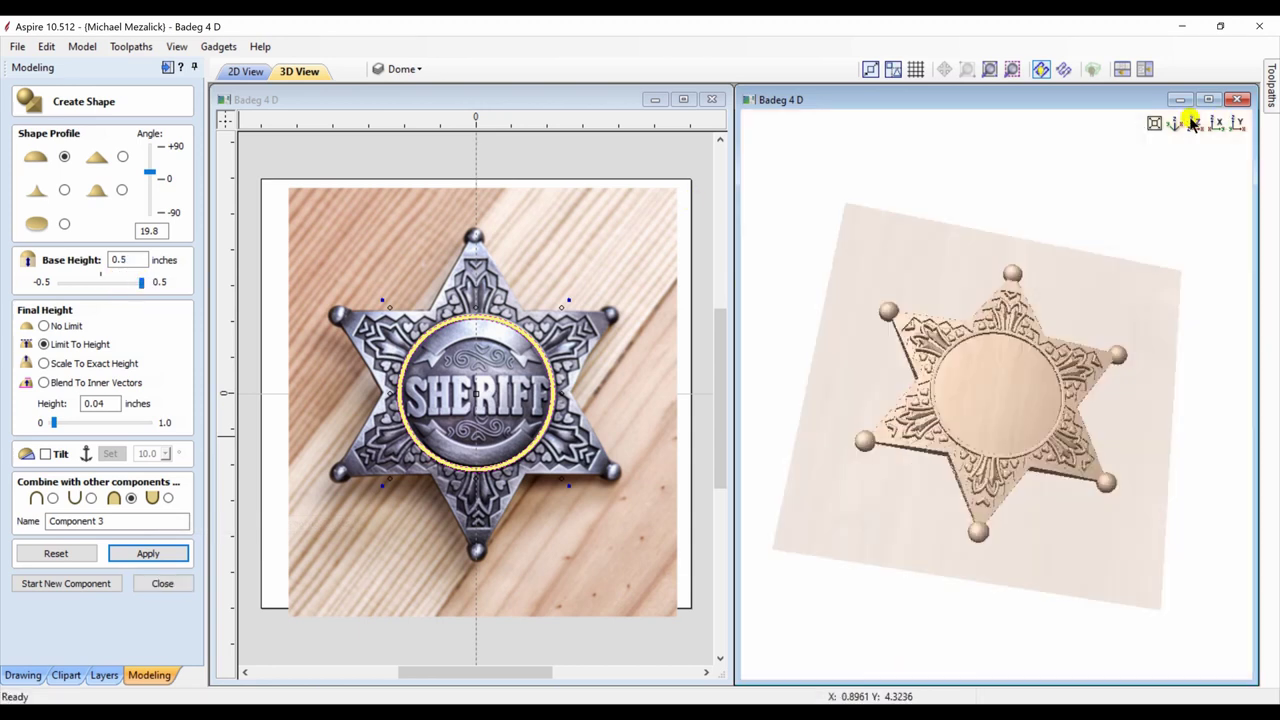
scroll(1047, 401, "up", 2)
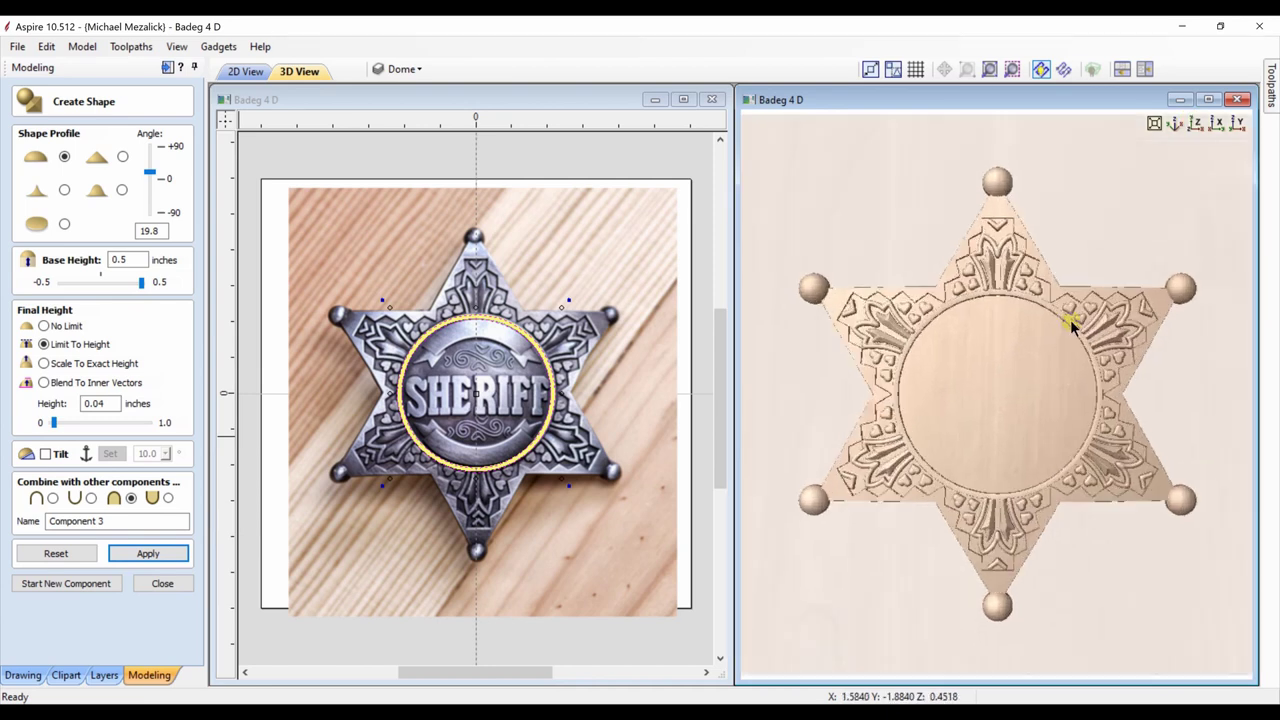
scroll(1020, 398, "up", 1)
left_click_drag(1020, 392, 1021, 324)
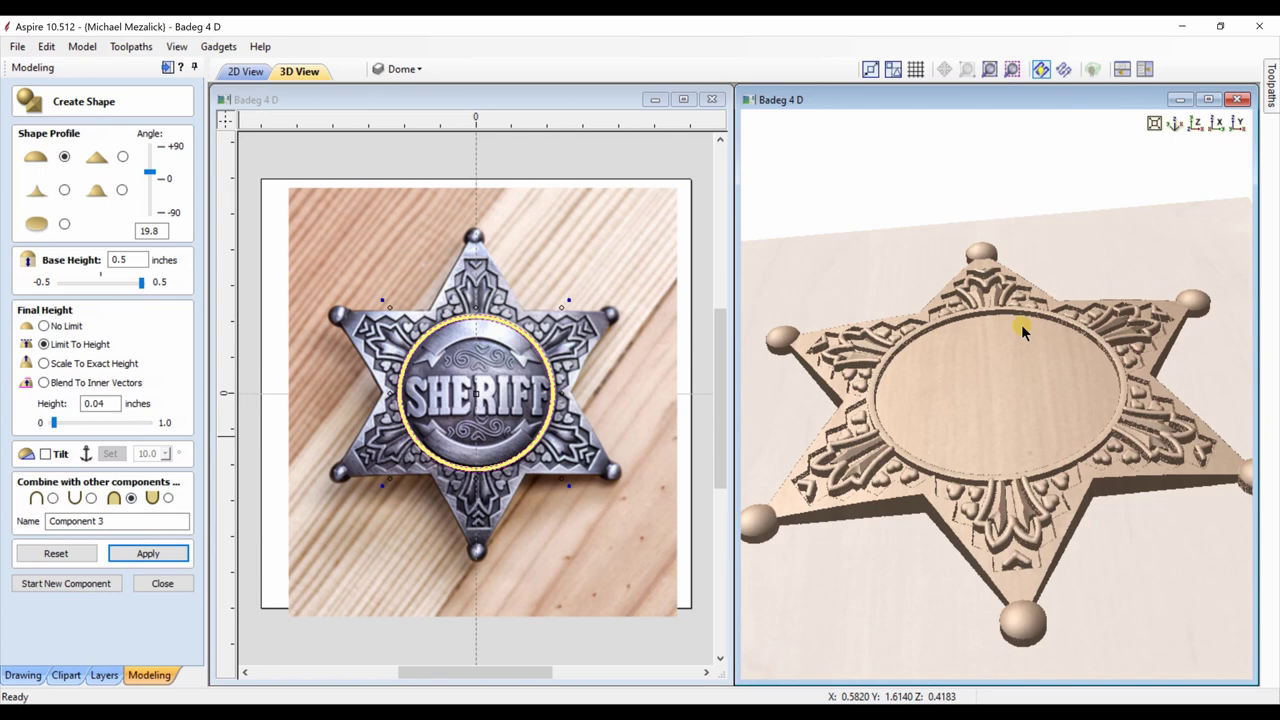
left_click(57, 554)
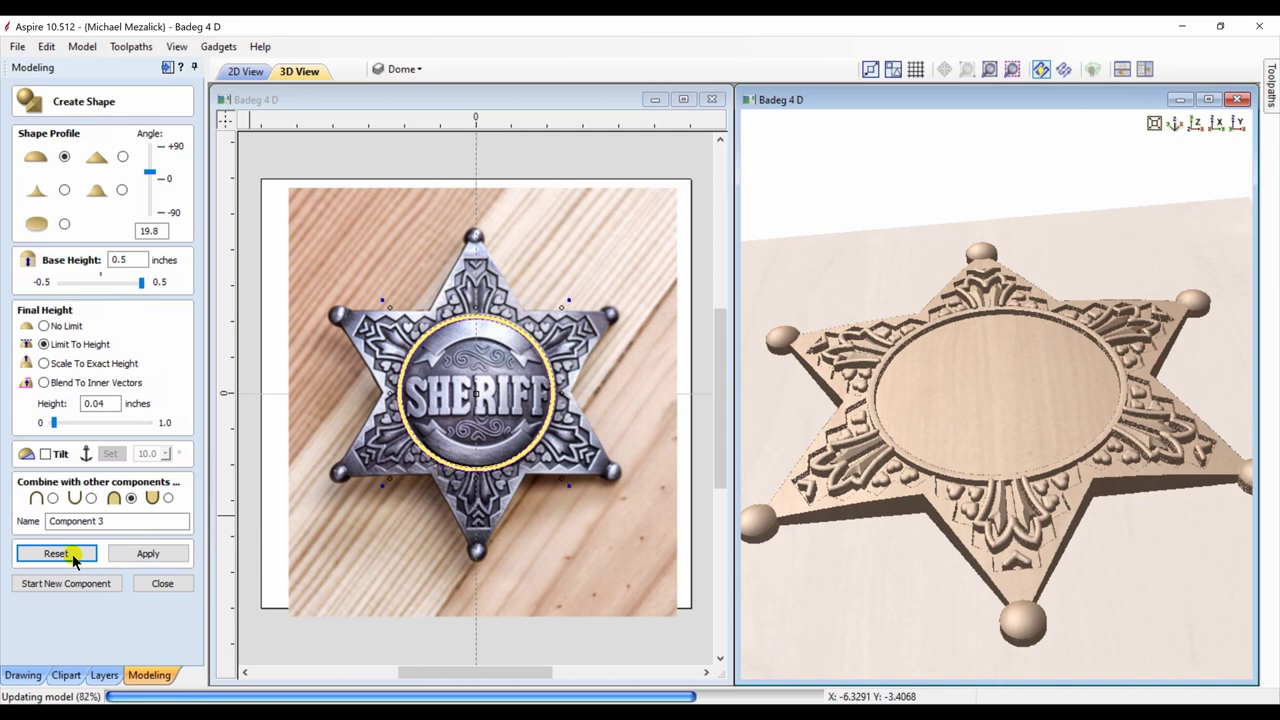
left_click(163, 583)
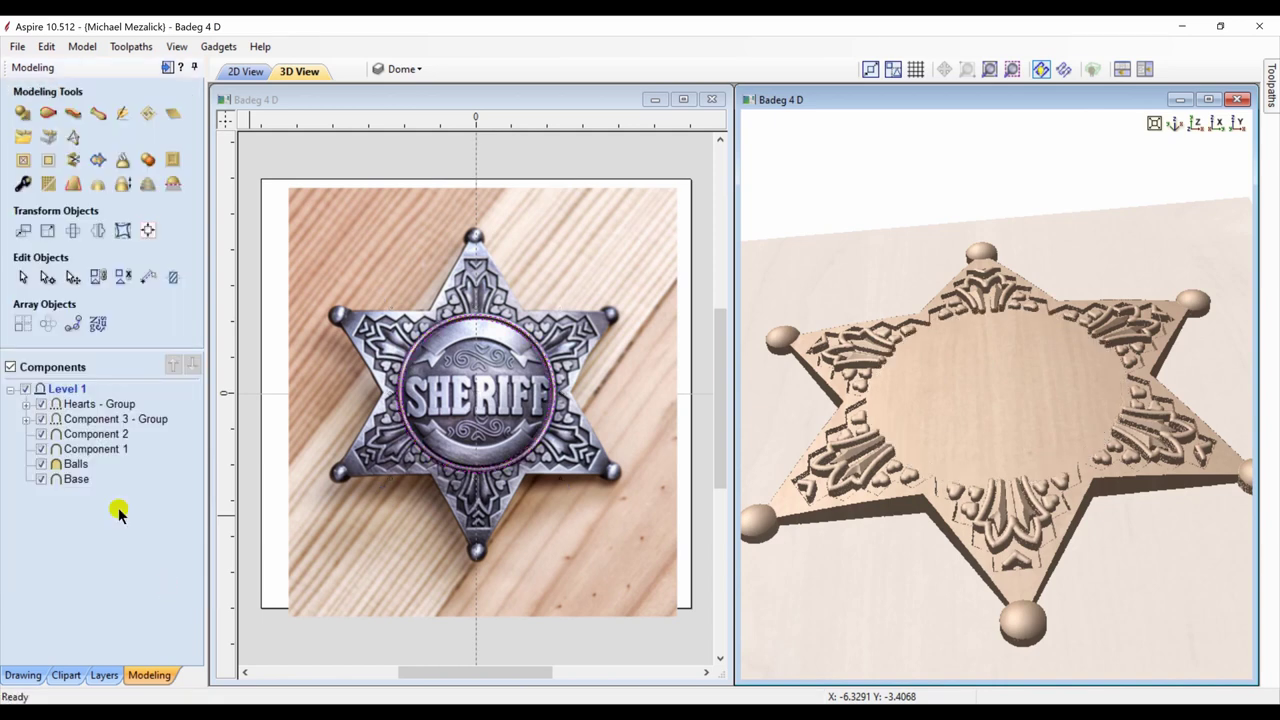
Step: Hide Base, Balls and Component 1, and create a single baked copy of the visible ornament components
left_click(41, 480)
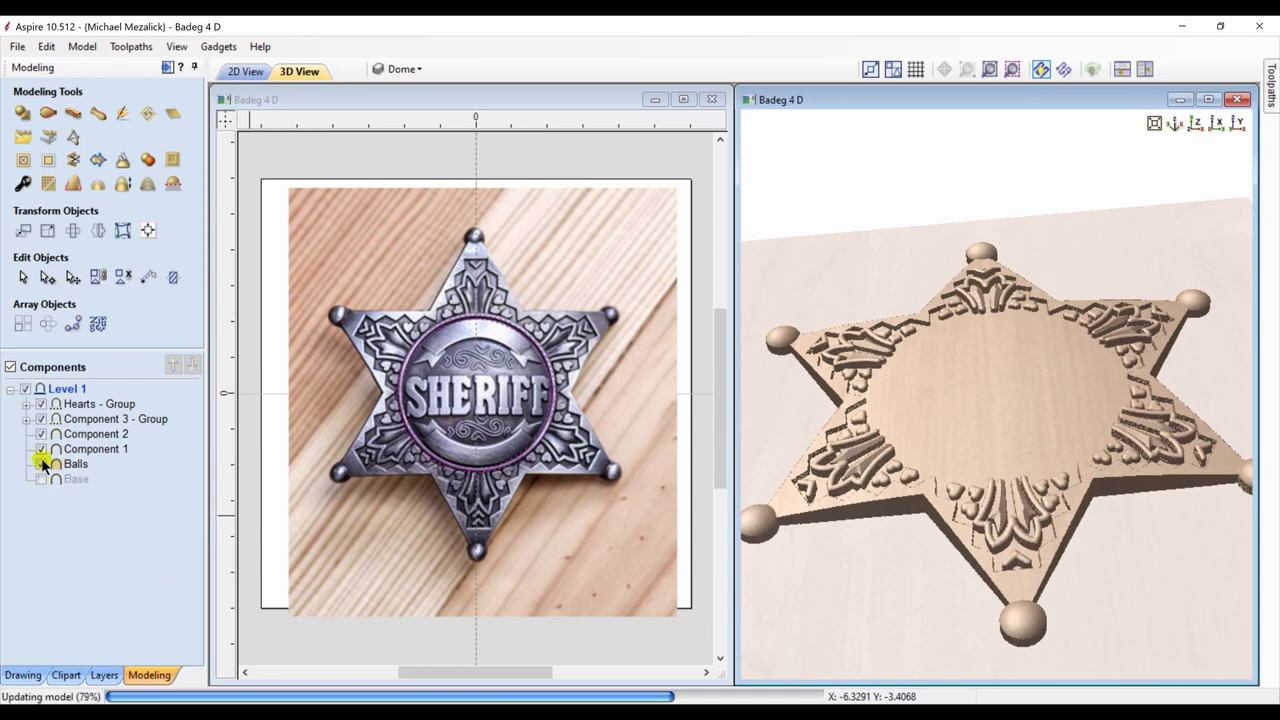
left_click(41, 449)
left_click(41, 464)
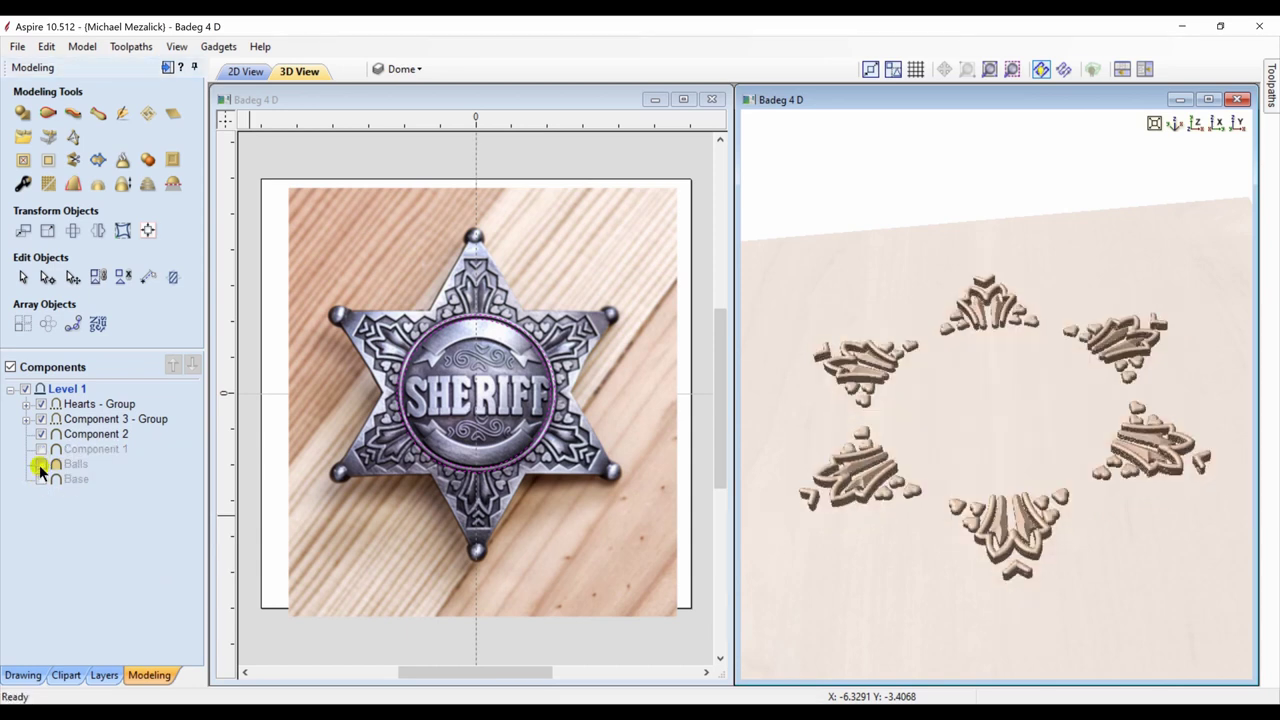
mouse_move(91, 438)
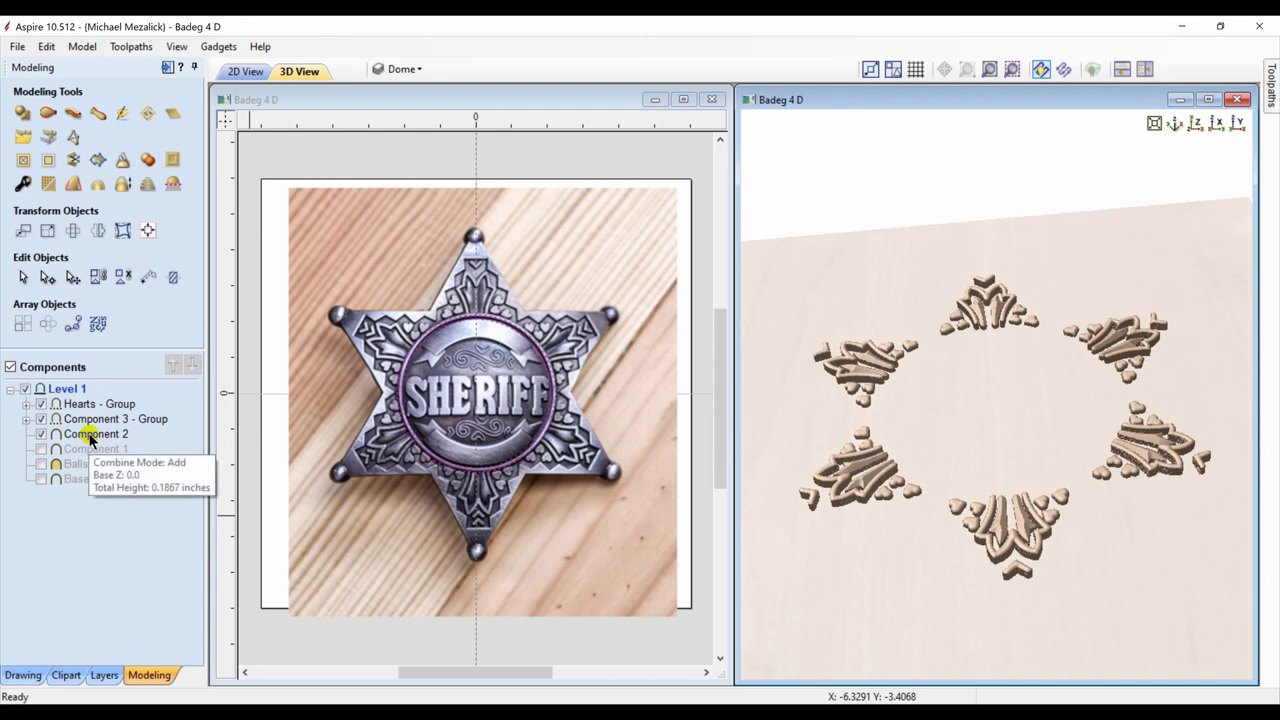
left_click(147, 161)
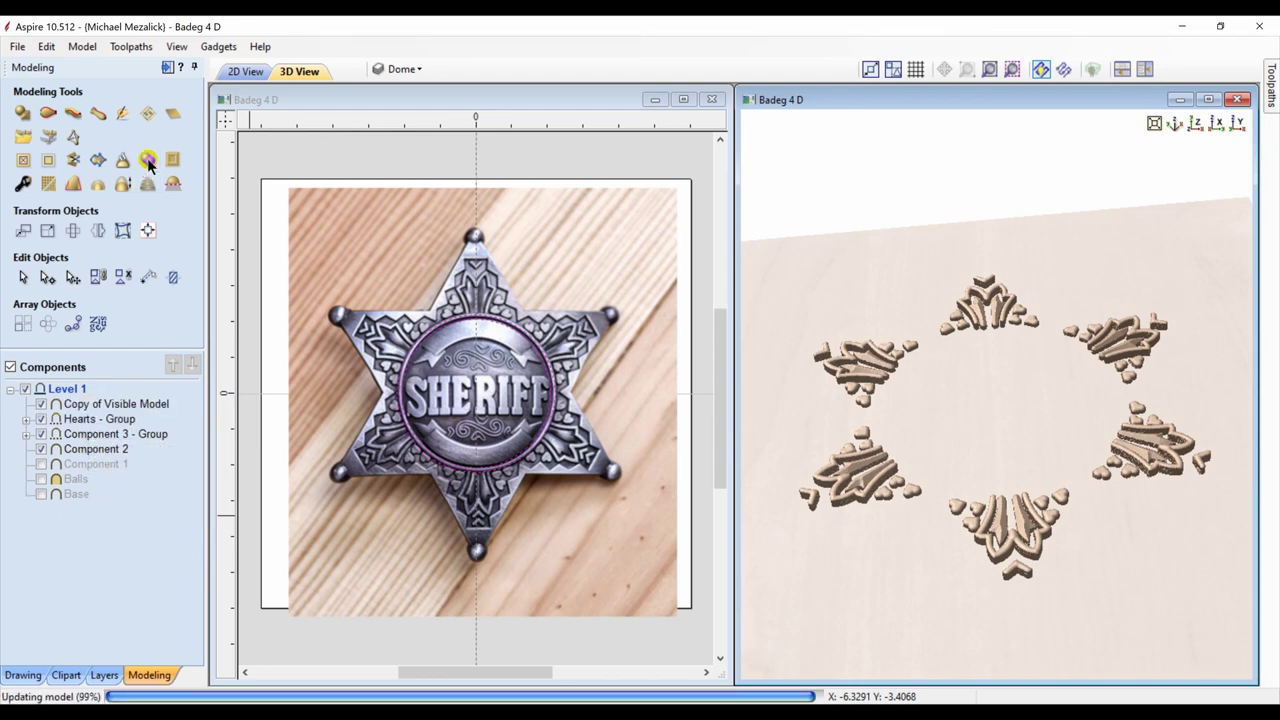
Step: Hide the original Hearts - Group, Component 3 - Group and Component 2, leaving only the combined copy shown
left_click(42, 419)
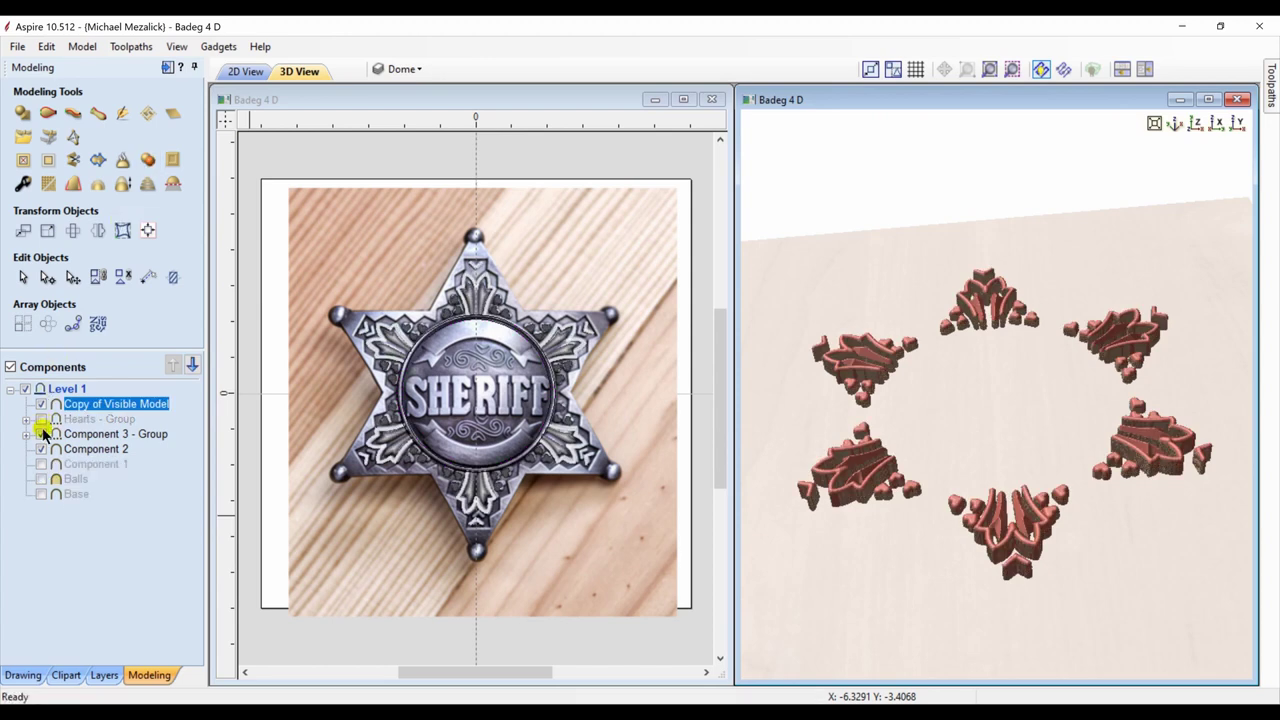
left_click(42, 433)
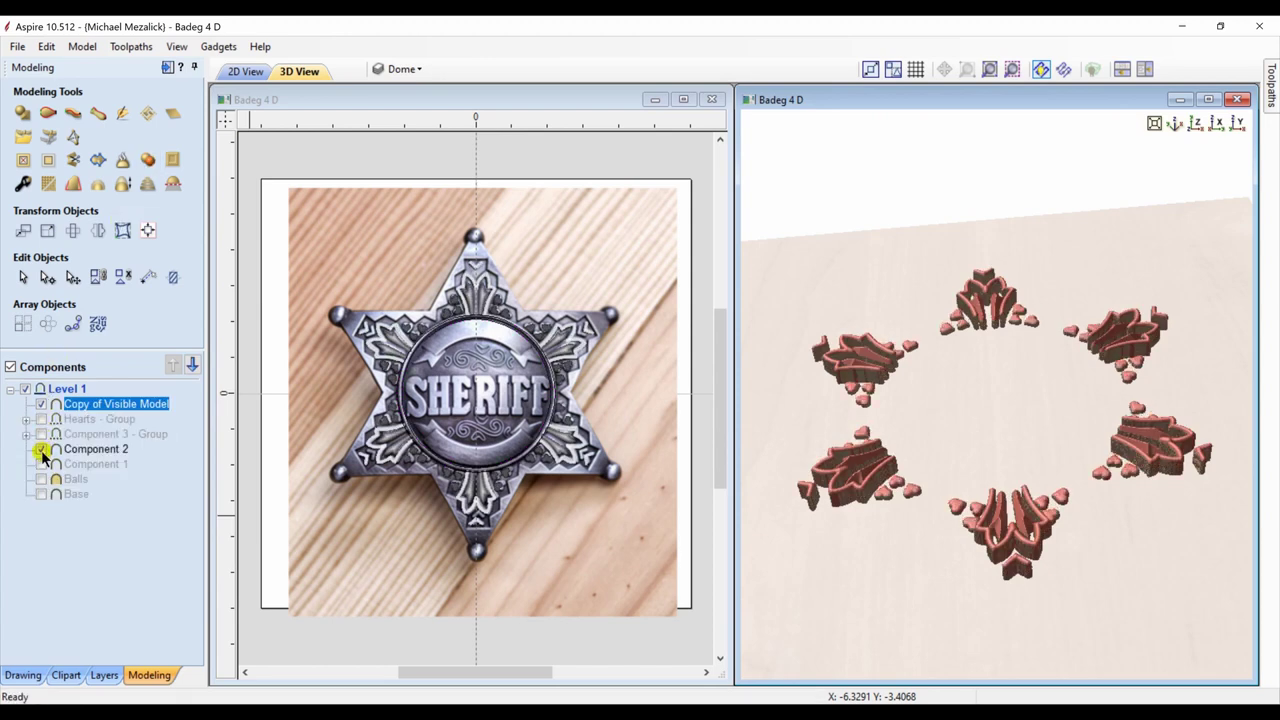
left_click(42, 449)
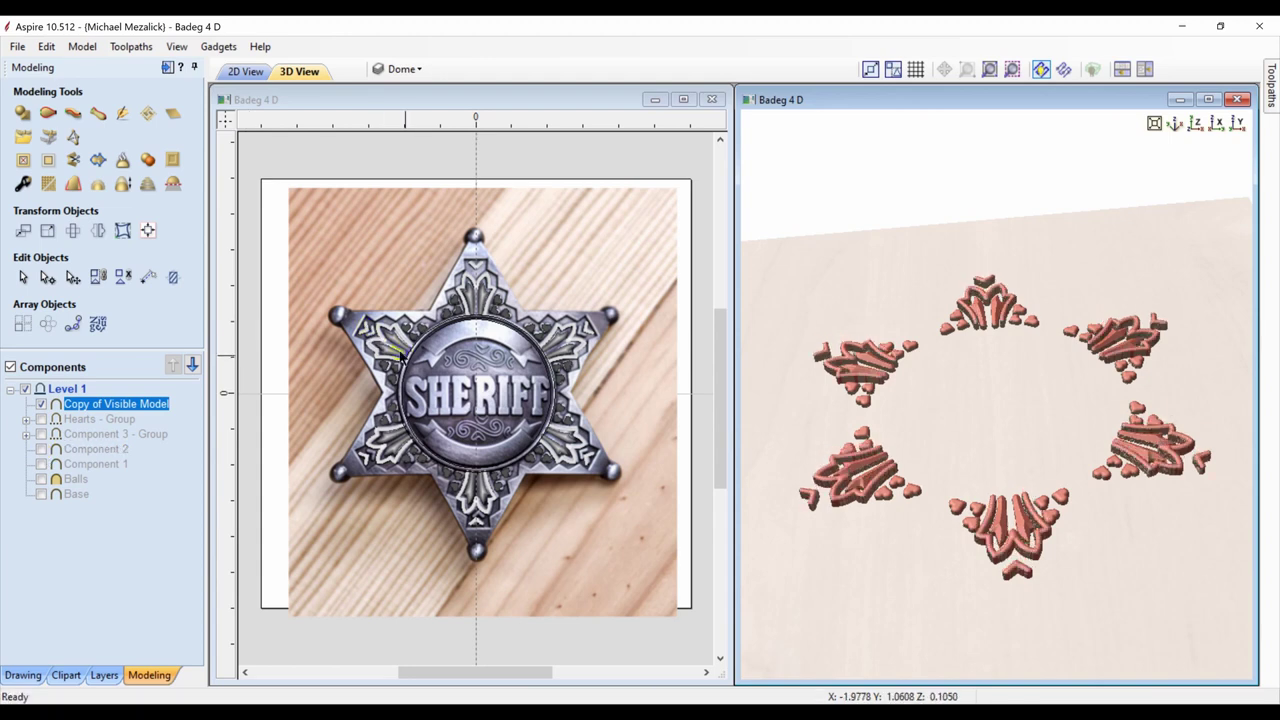
Step: Inspect the vectors around the badge's center up close and select the two concentric circles that outline the ring
left_click(409, 364)
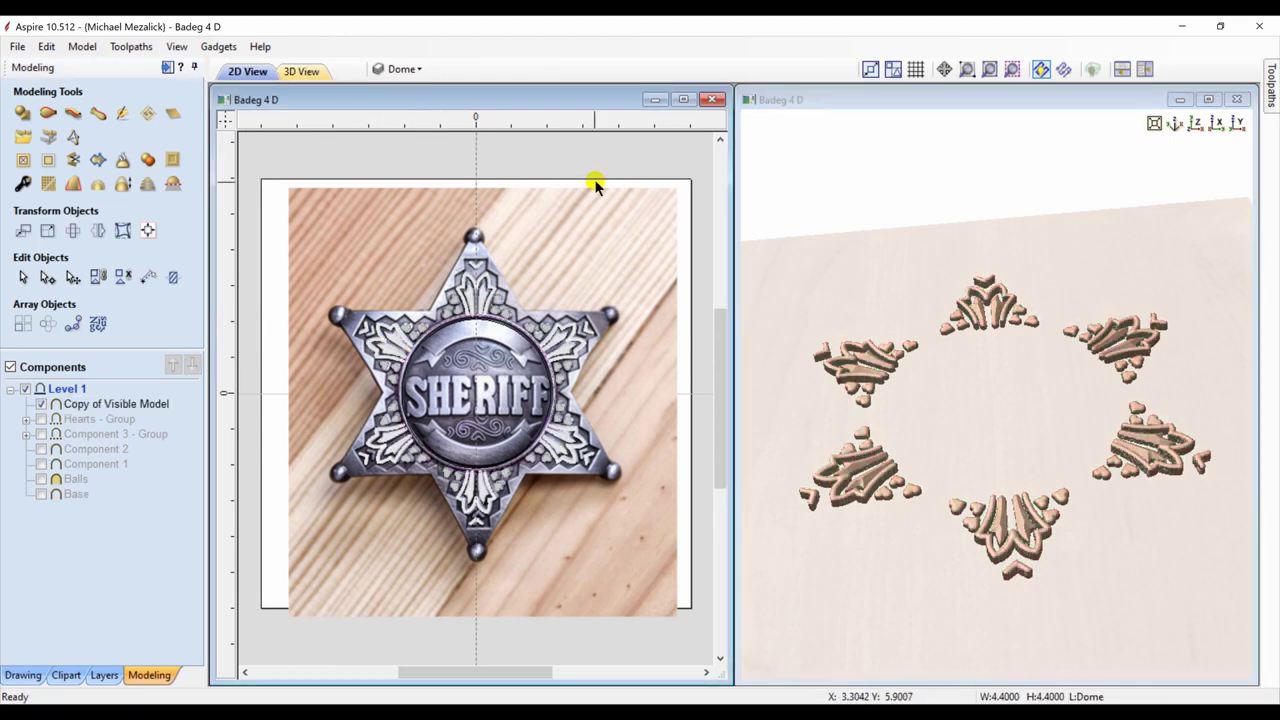
left_click(683, 99)
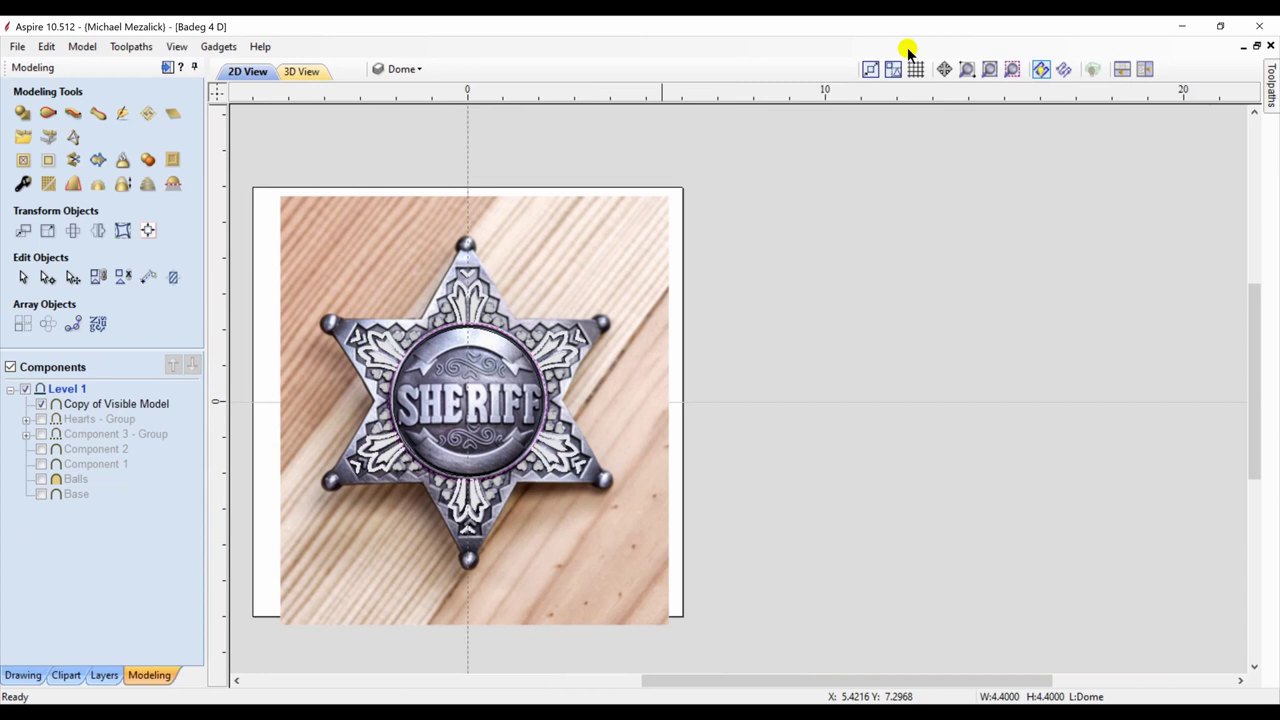
left_click(991, 76)
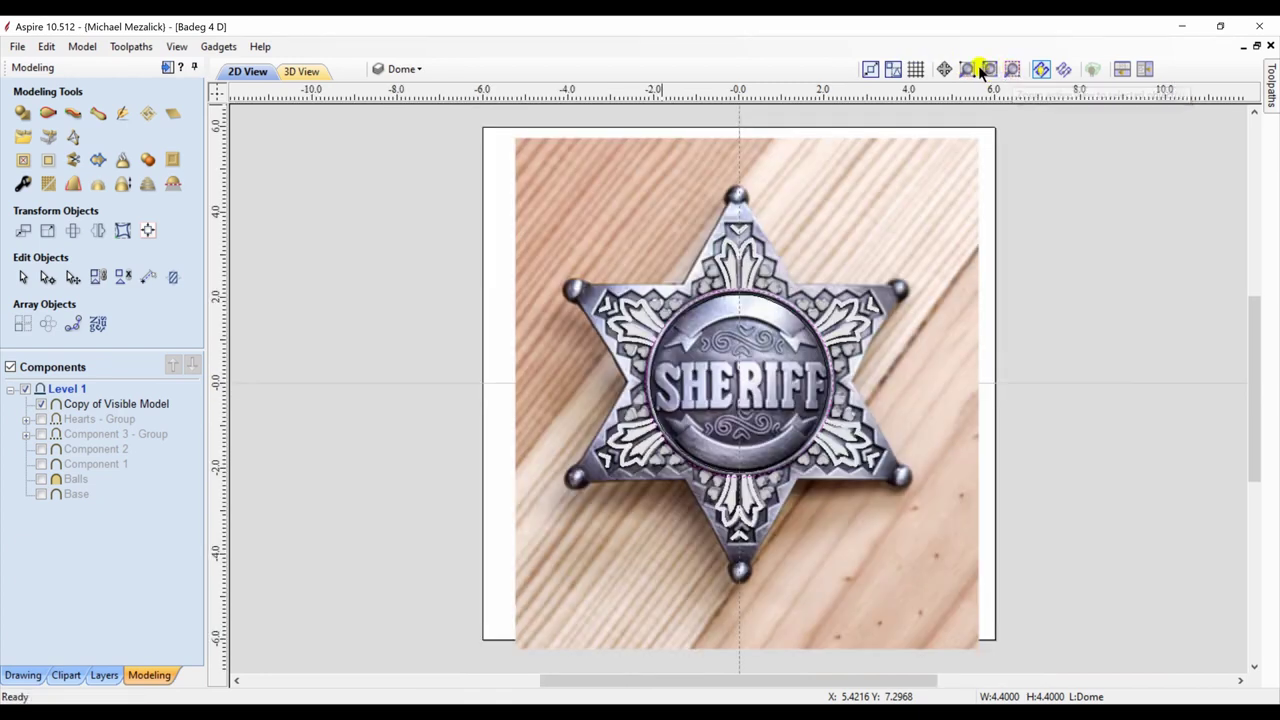
left_click(1012, 70)
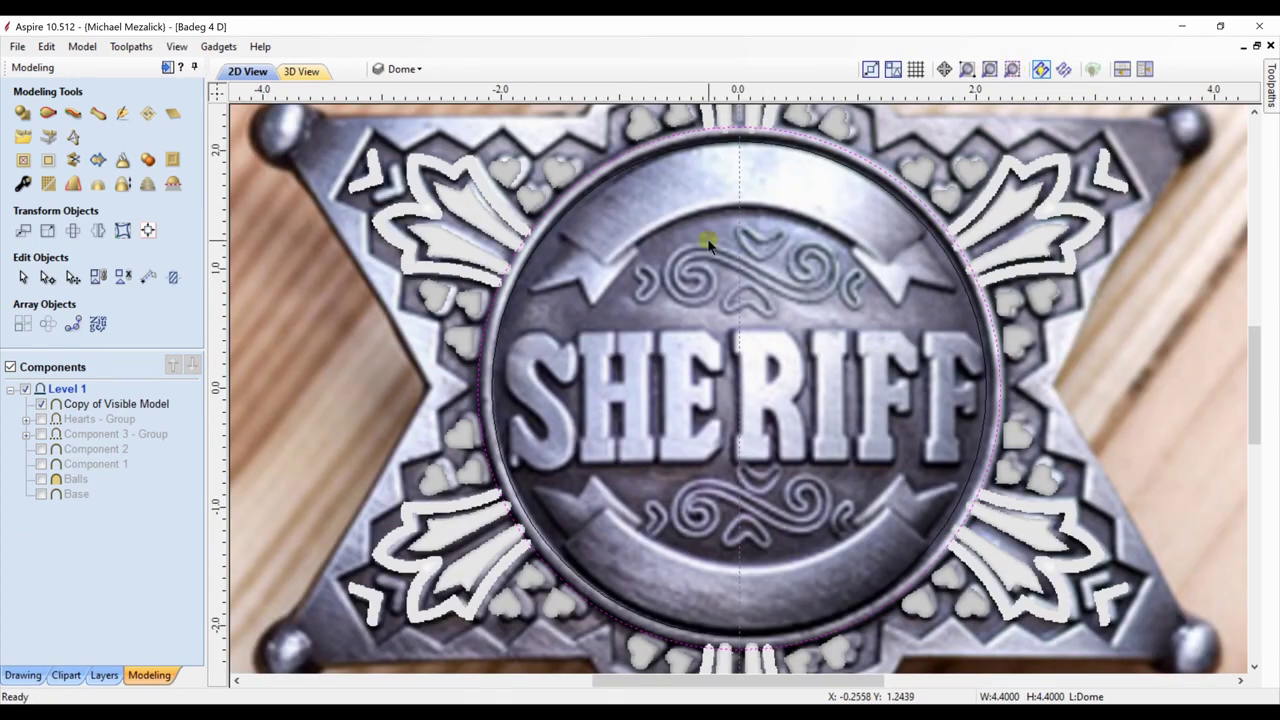
left_click(480, 431)
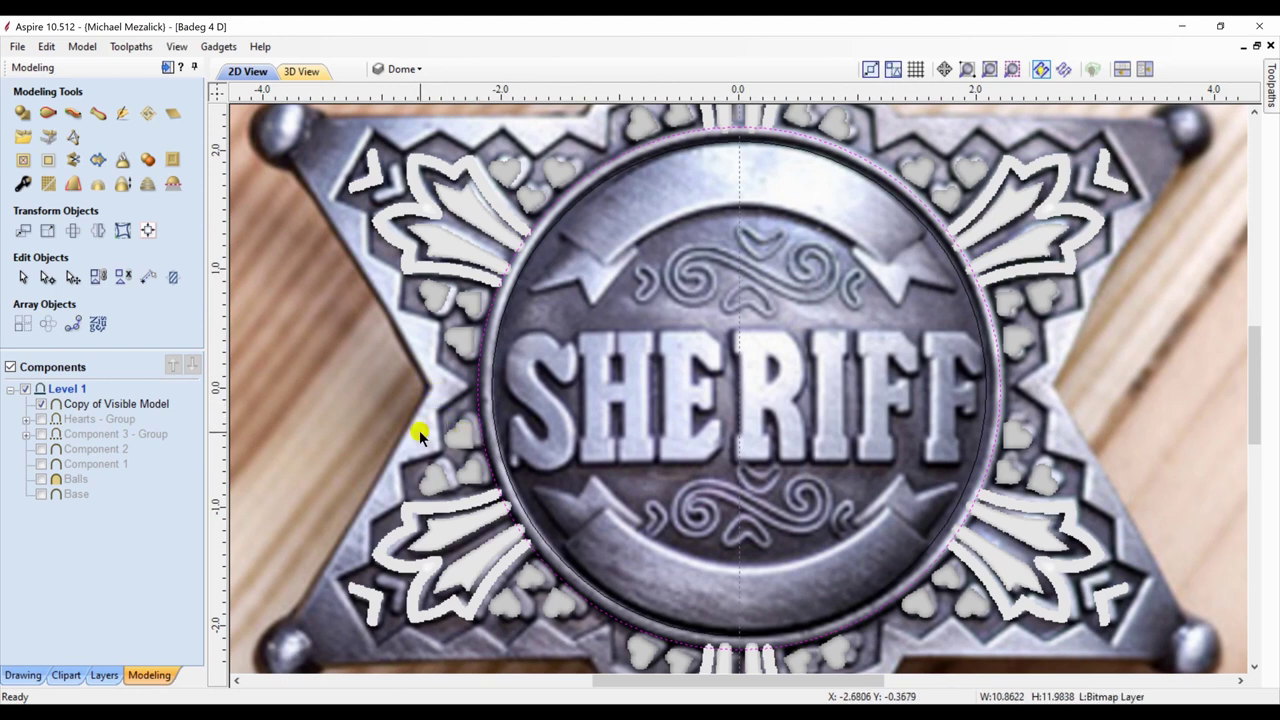
left_click(480, 431)
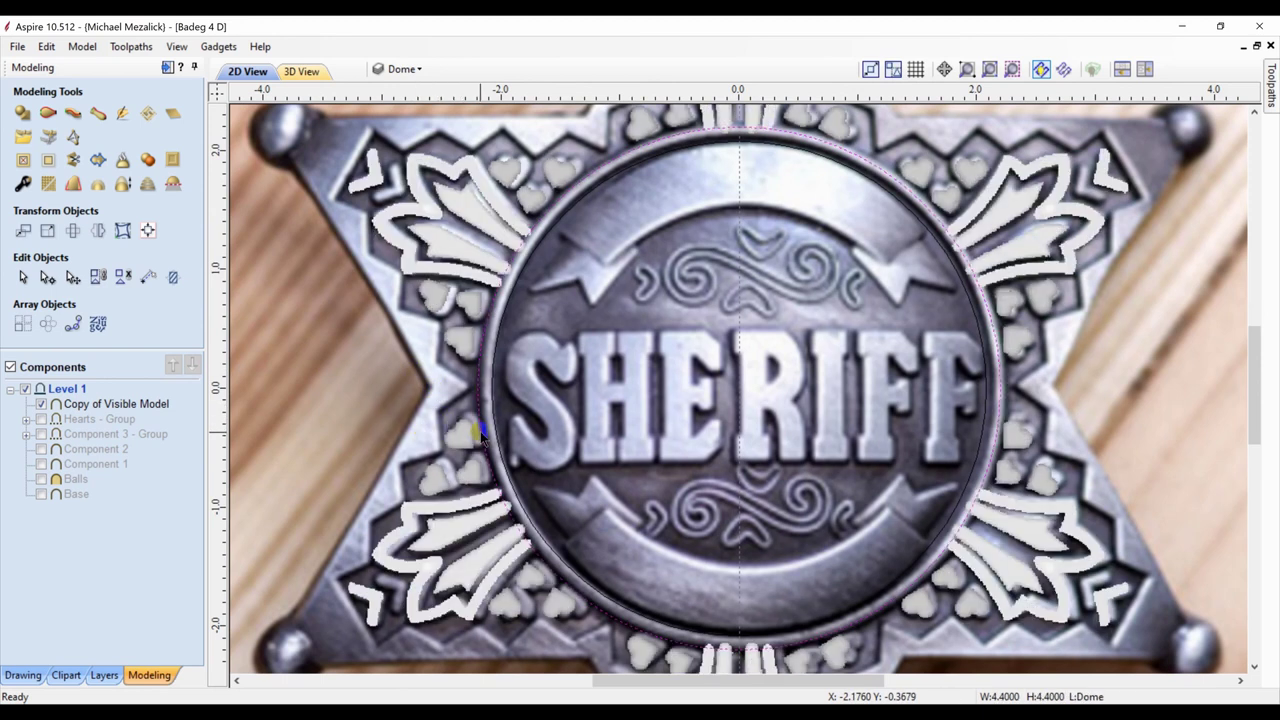
key("F4")
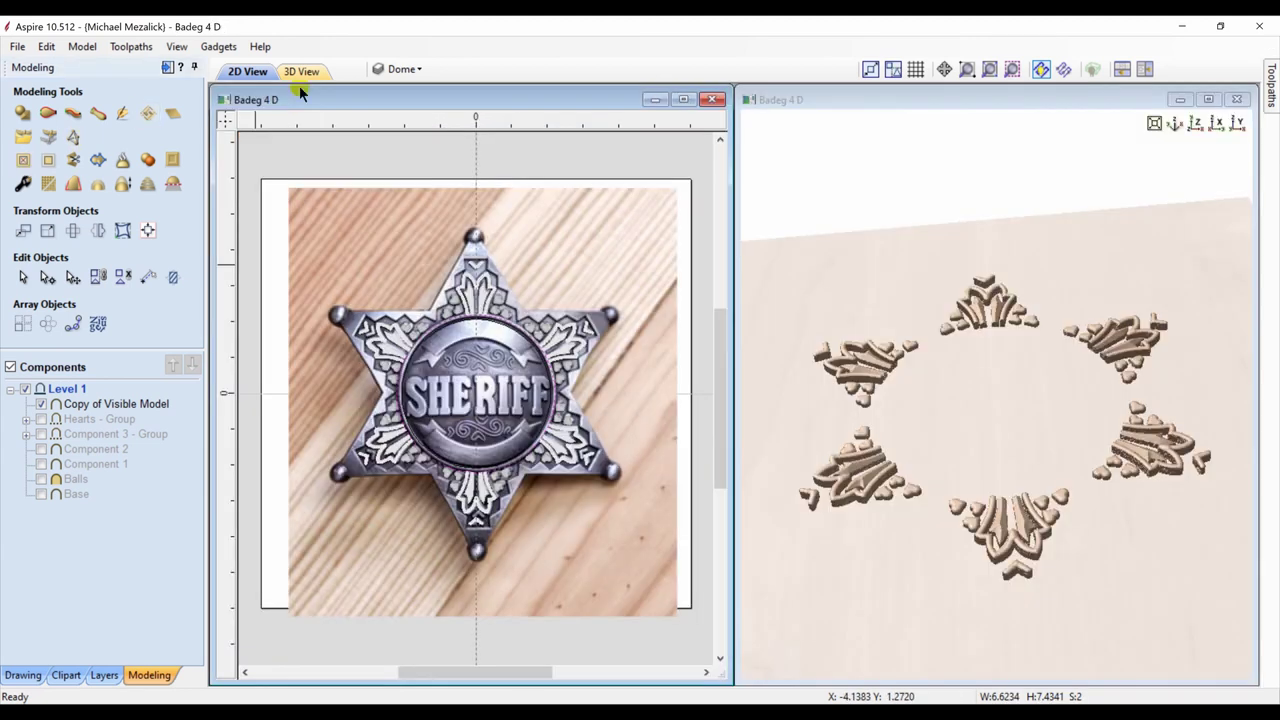
left_click_drag(829, 237, 871, 457)
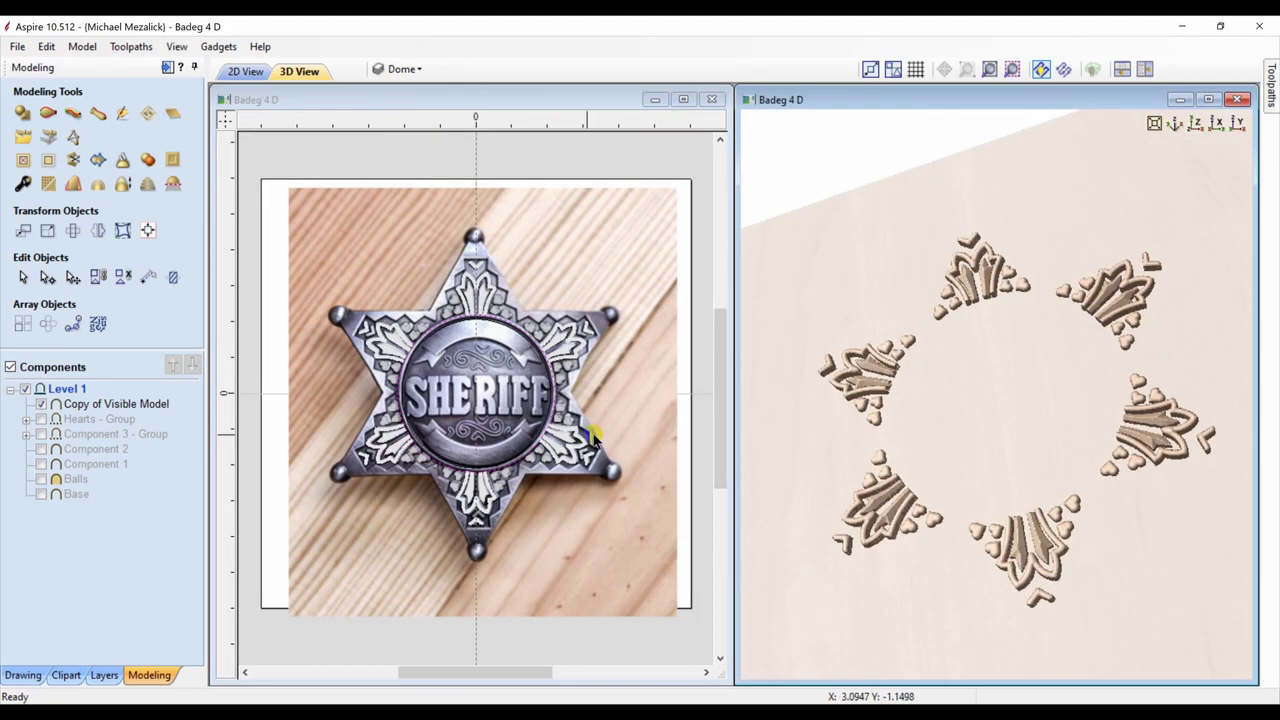
left_click(390, 368)
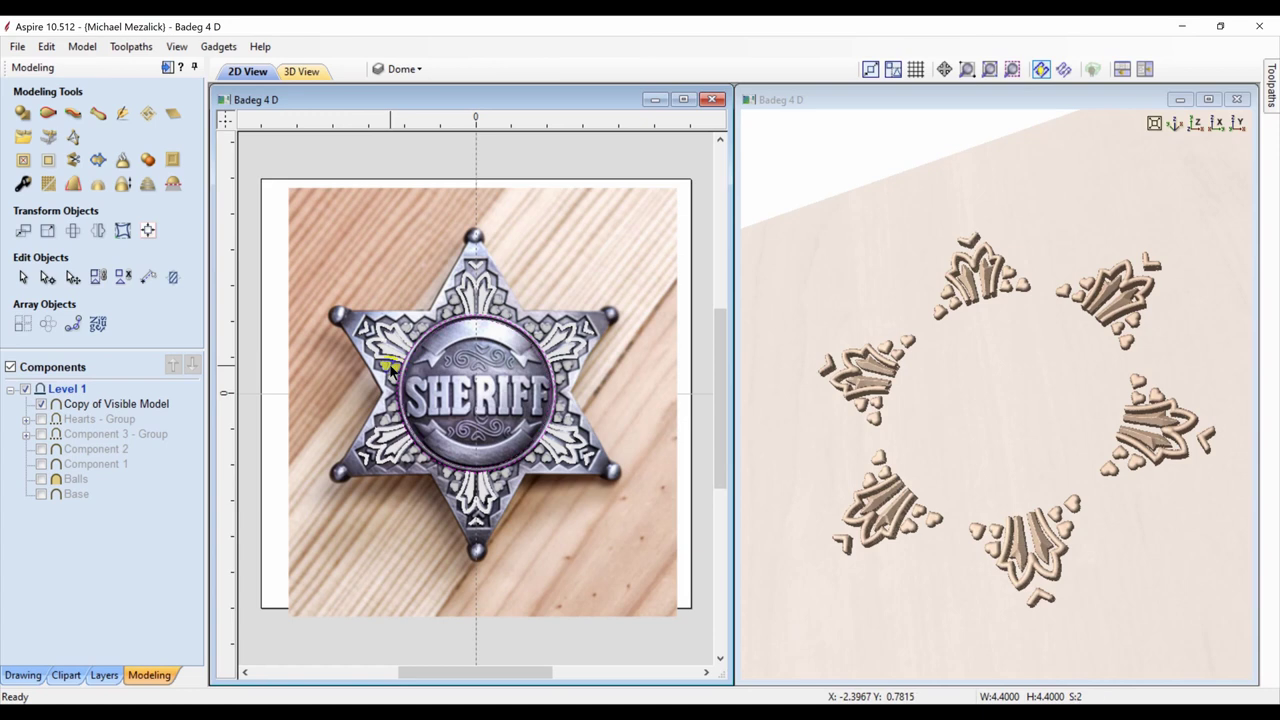
Step: Create a round-profile component named ring from the two circles with no height limit, a 0.1 inch base height and a 43.2 degree angle
left_click(24, 116)
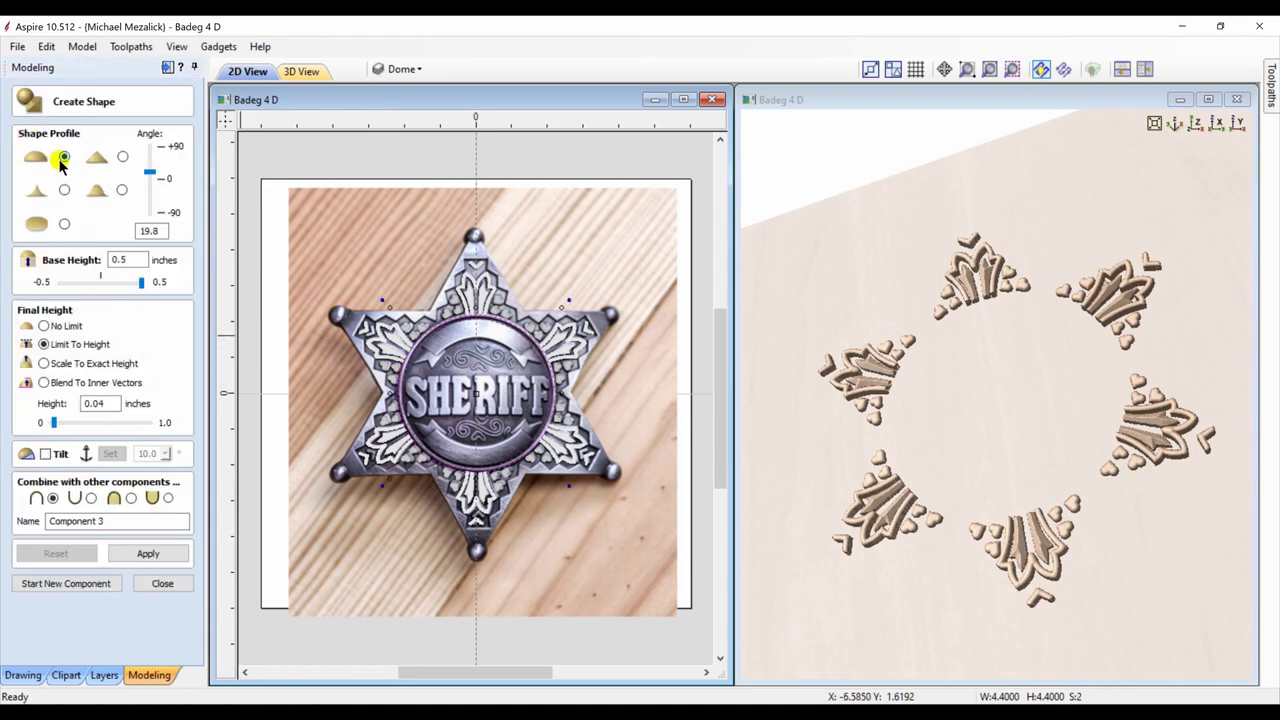
left_click(43, 326)
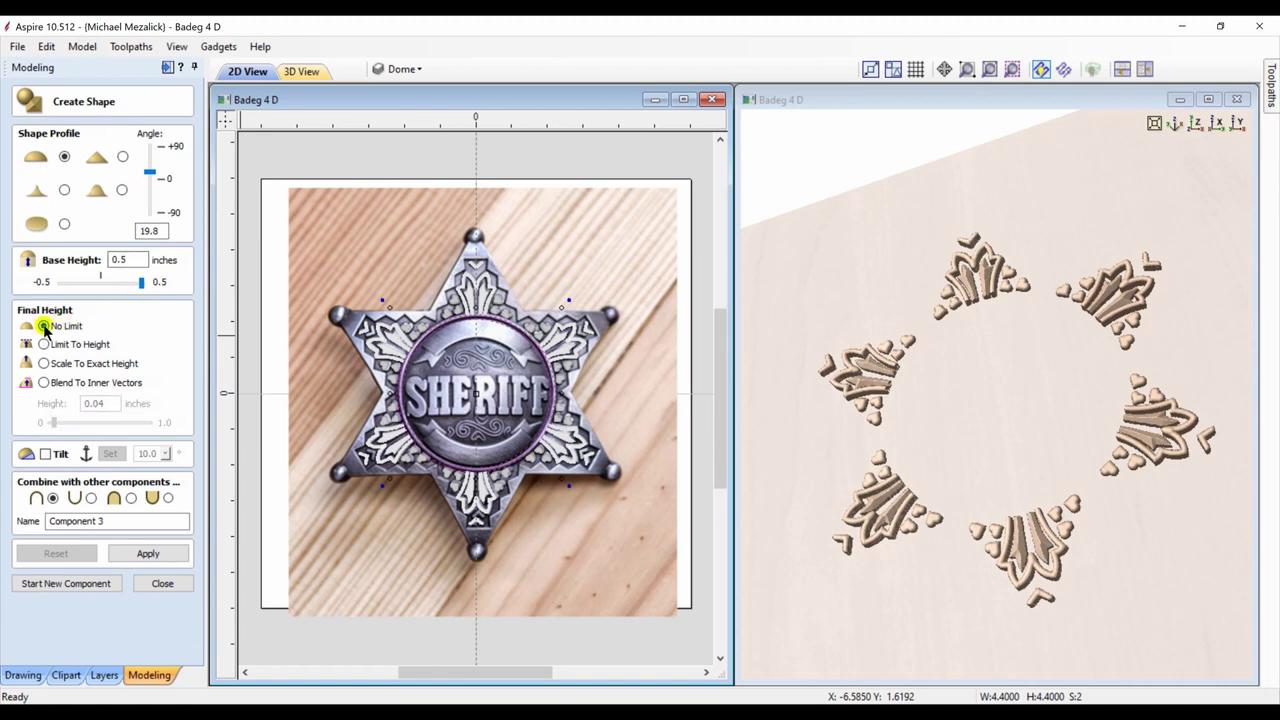
left_click_drag(141, 284, 109, 284)
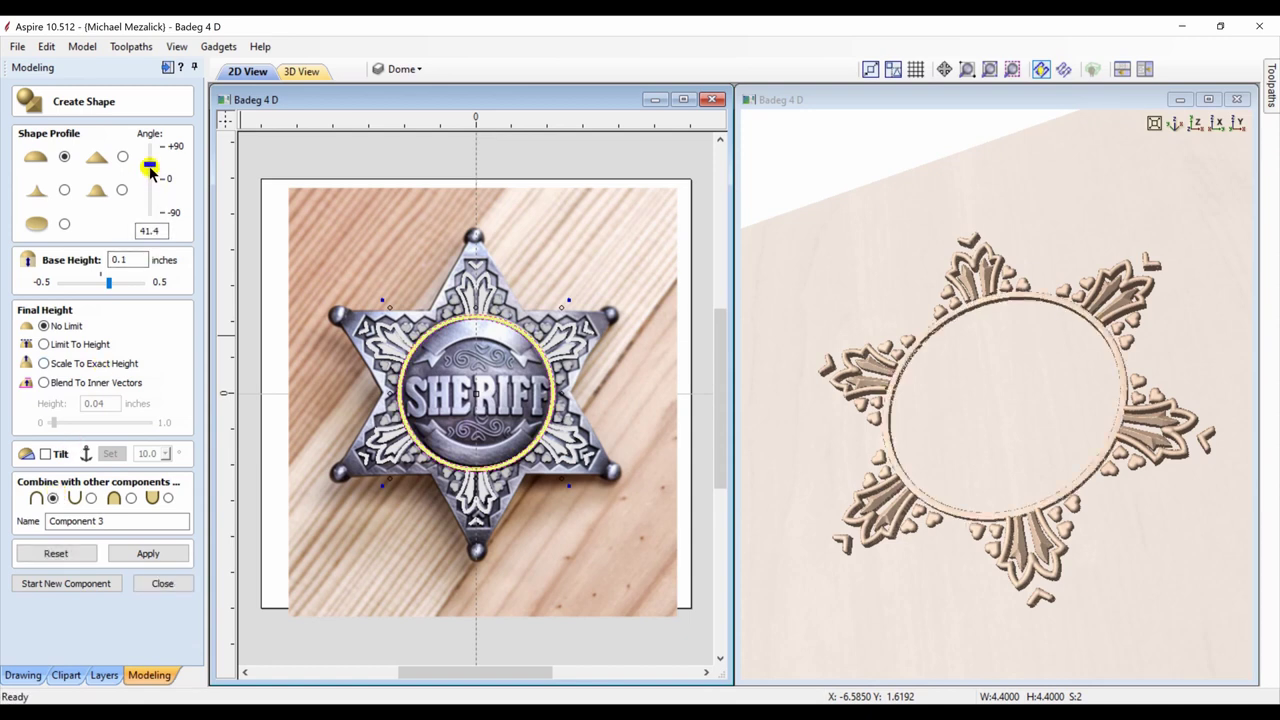
left_click_drag(150, 172, 150, 169)
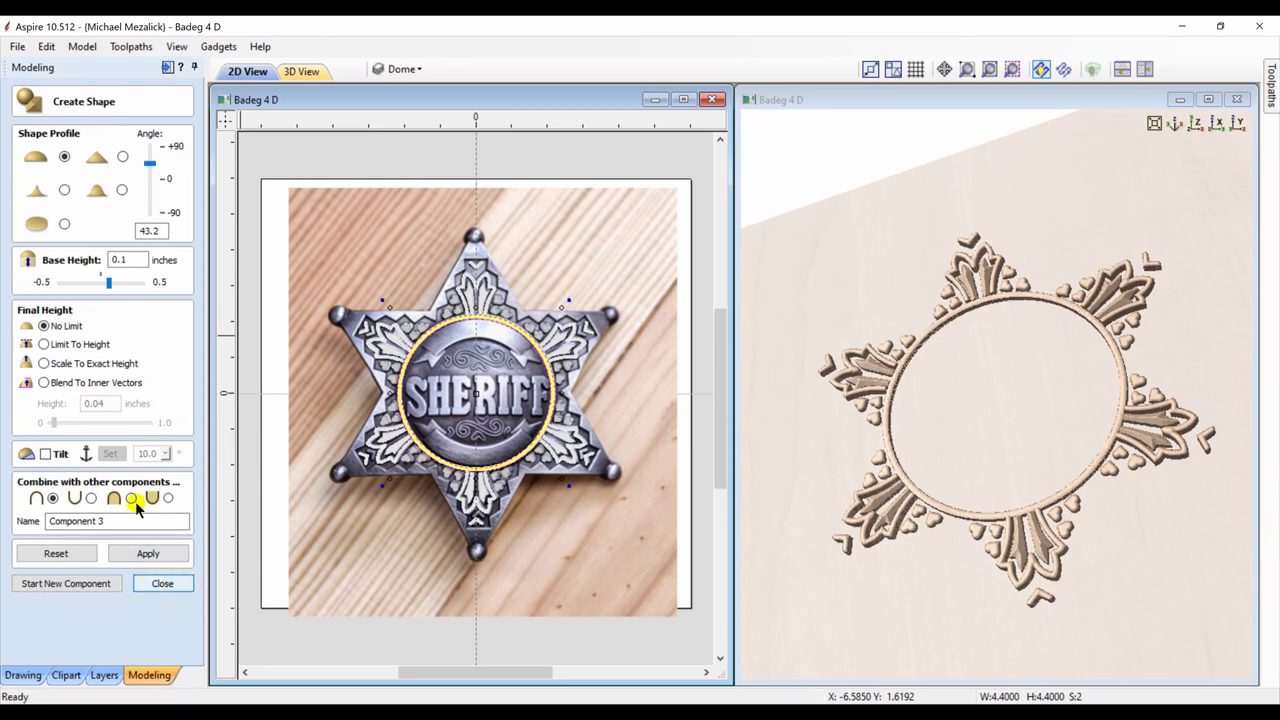
left_click_drag(110, 521, 43, 520)
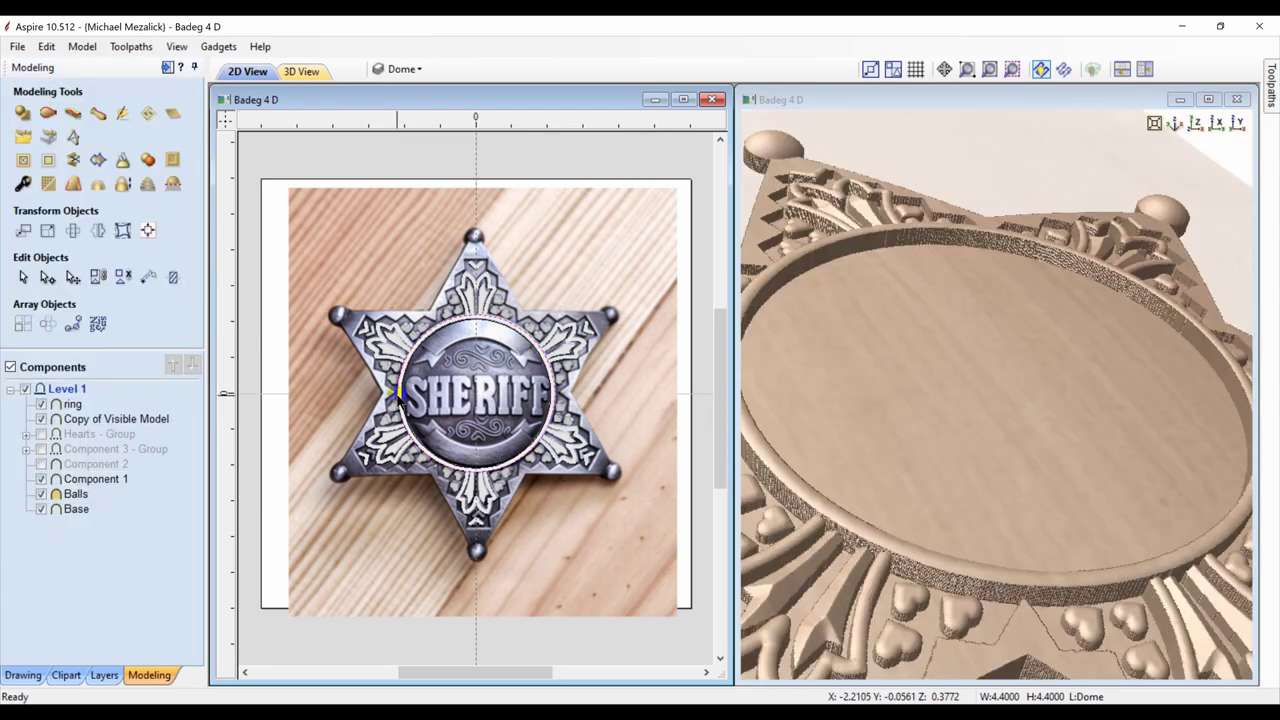
Step: Try a round dome inside the ring with a 0.0 inch base height and a 34.2 degree angle, and reset it
left_click(22, 115)
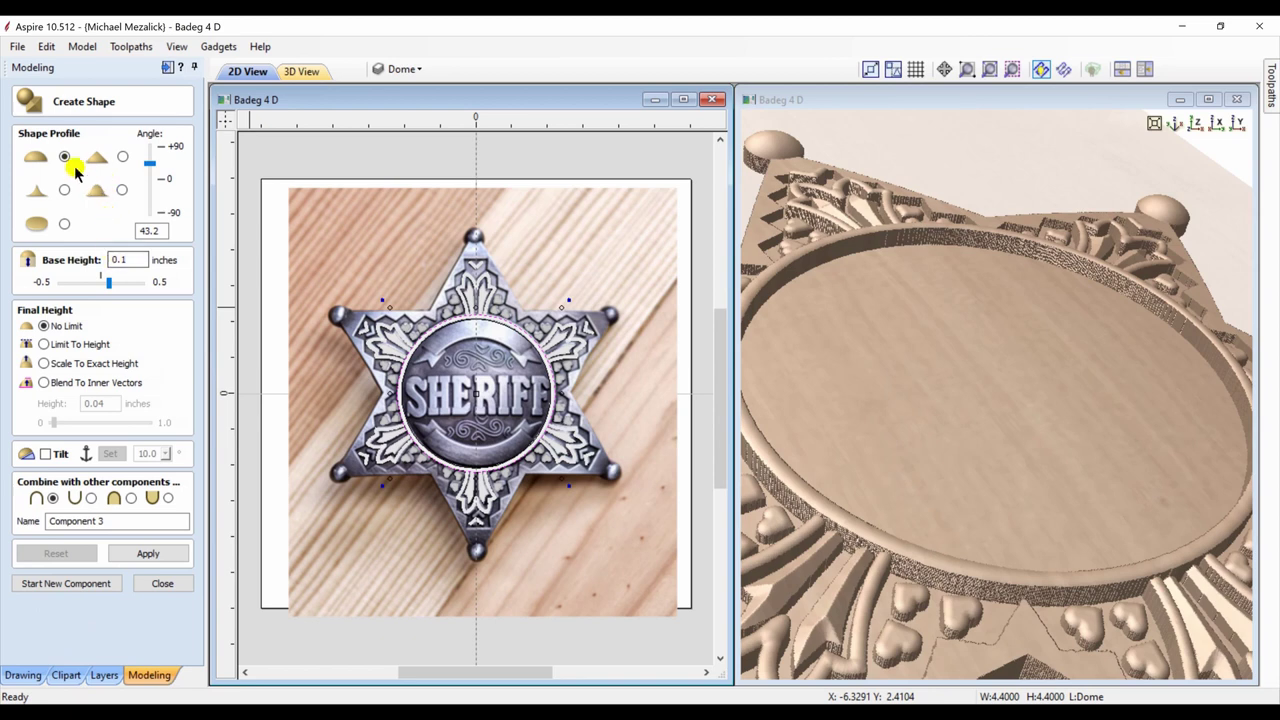
left_click_drag(148, 167, 148, 162)
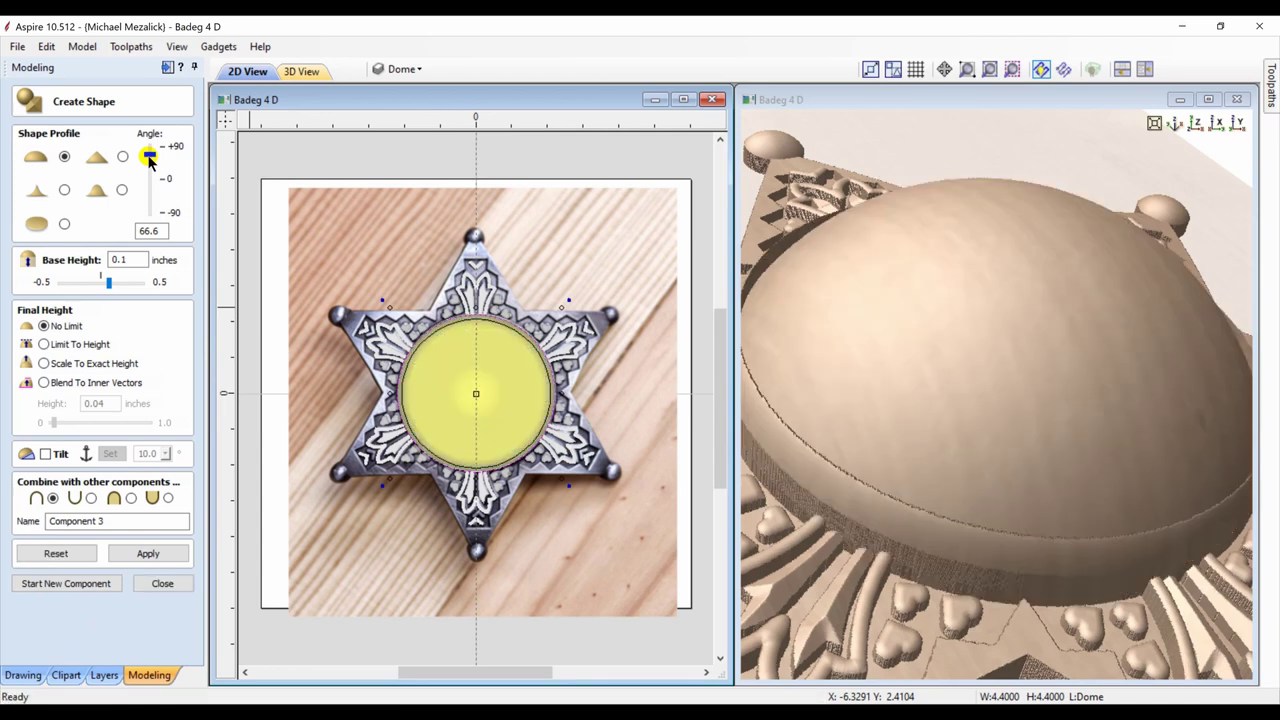
left_click(148, 176)
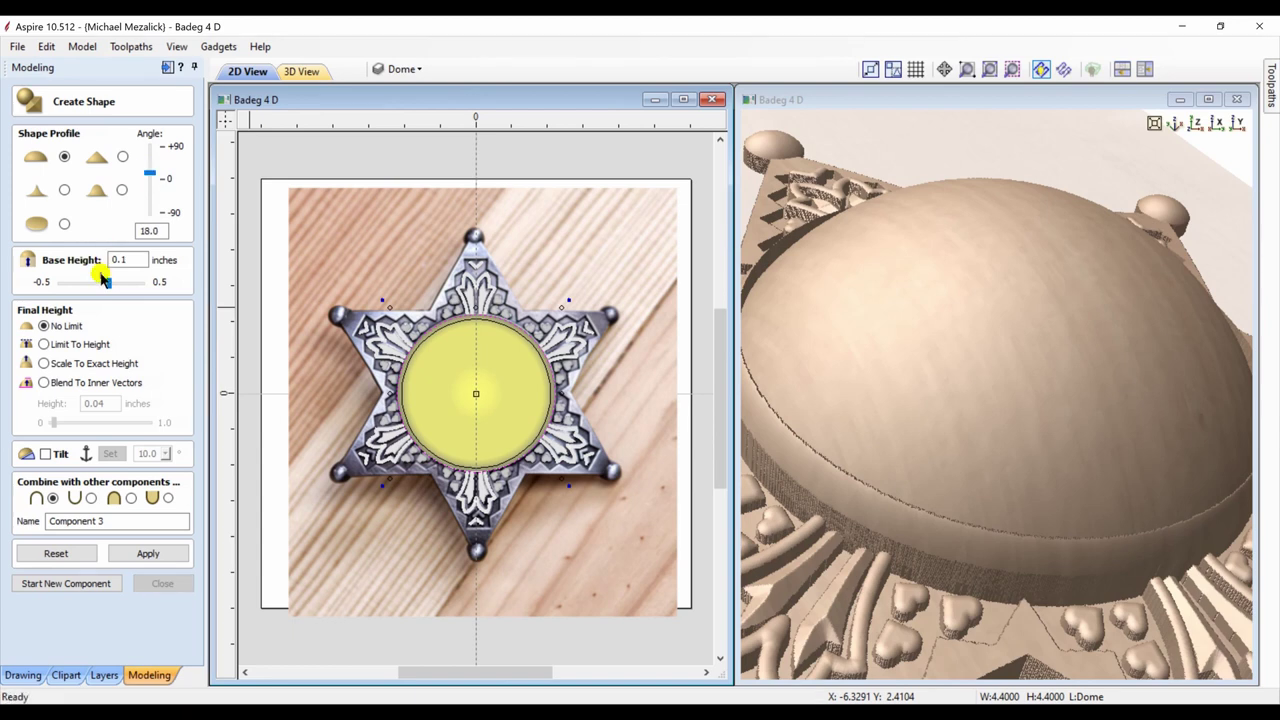
left_click_drag(104, 279, 100, 281)
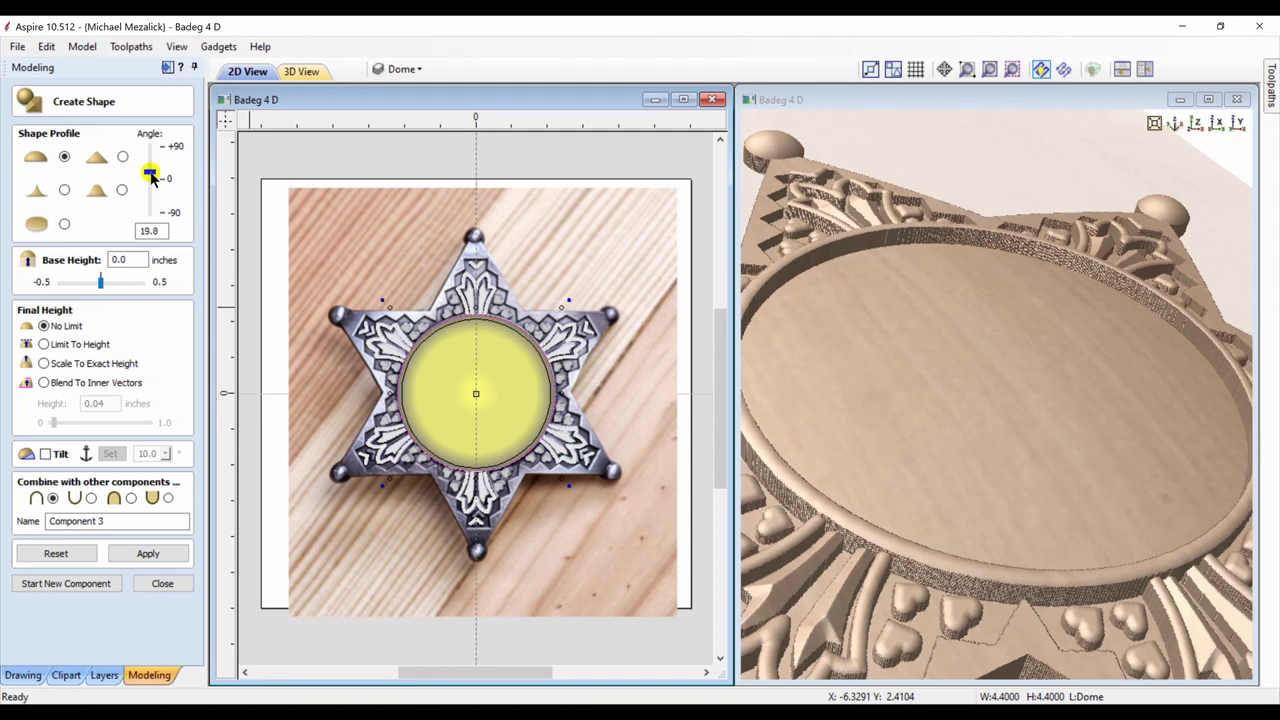
left_click(150, 170)
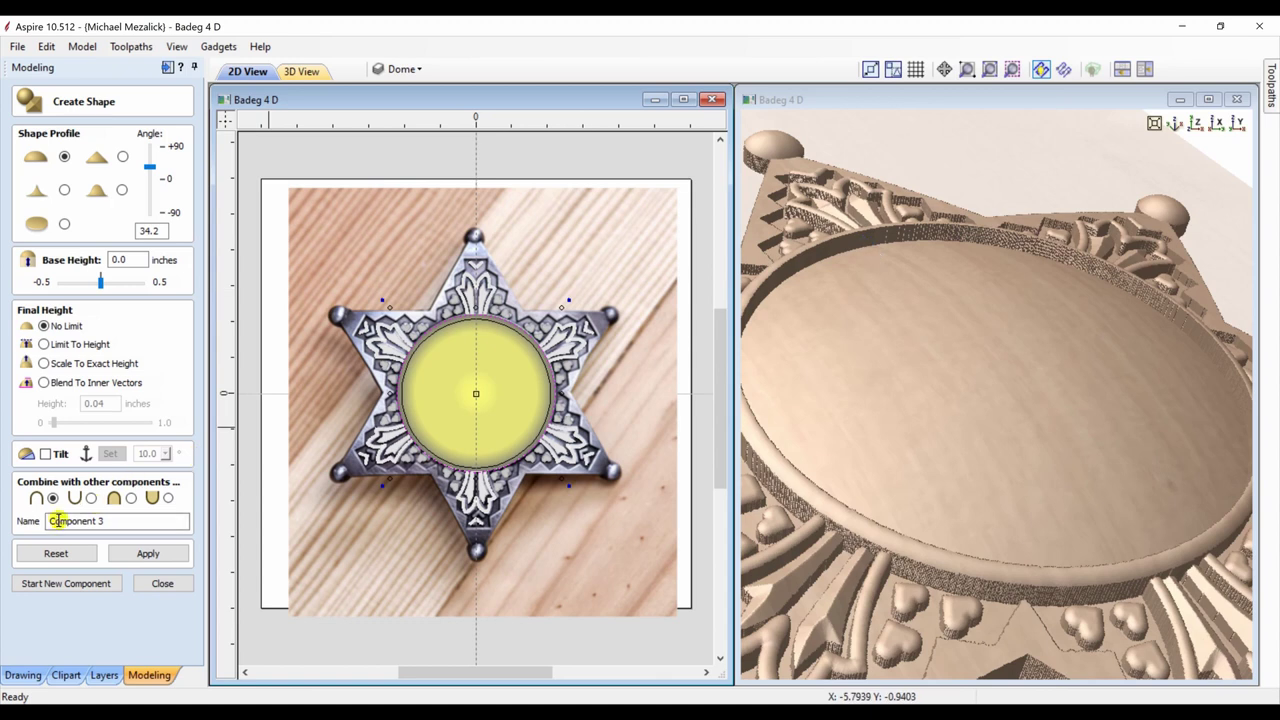
left_click(56, 553)
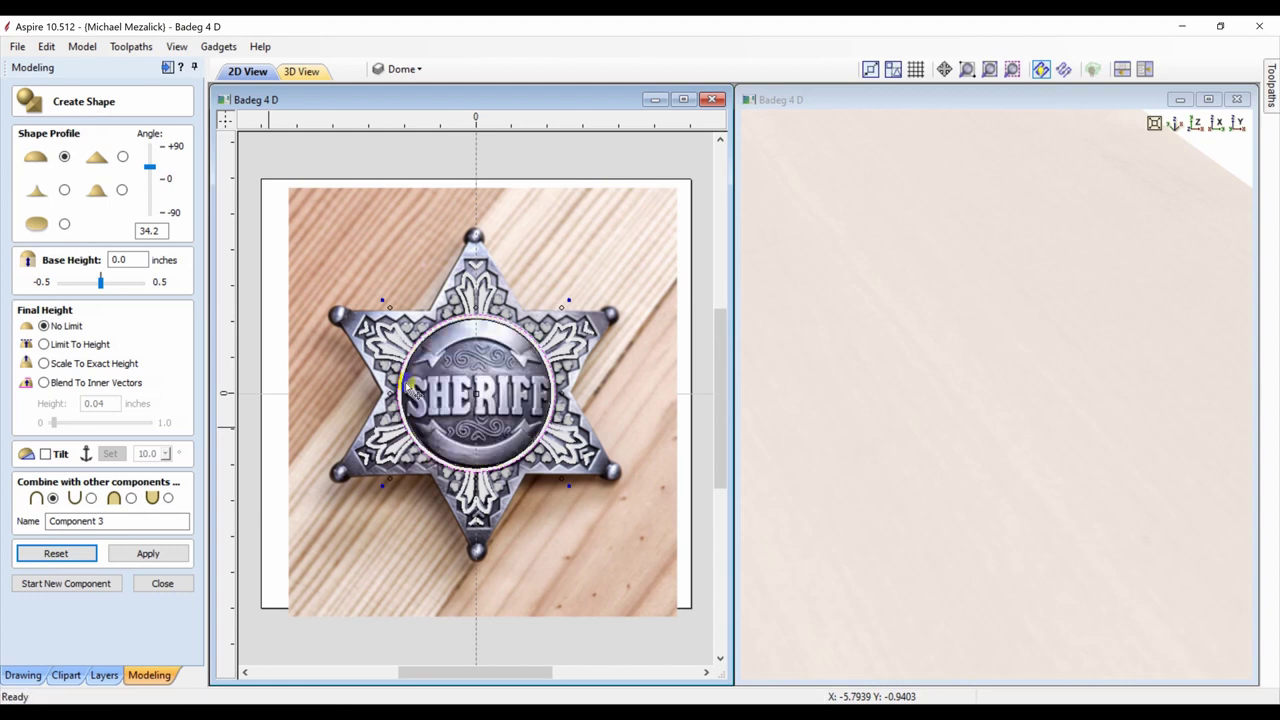
Step: Try a round dome from the ring's inner circle with a 0.1 inch base height and a 43.2 degree angle, and reset it
key("Escape")
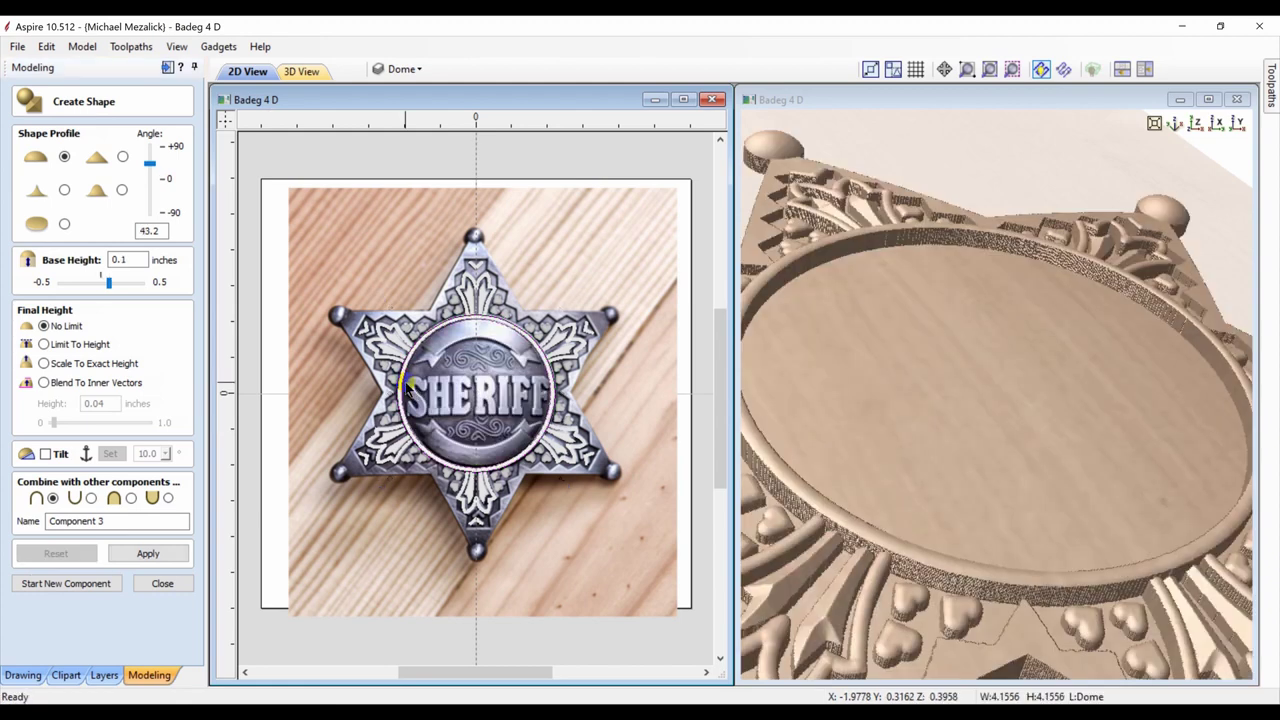
left_click(1013, 70)
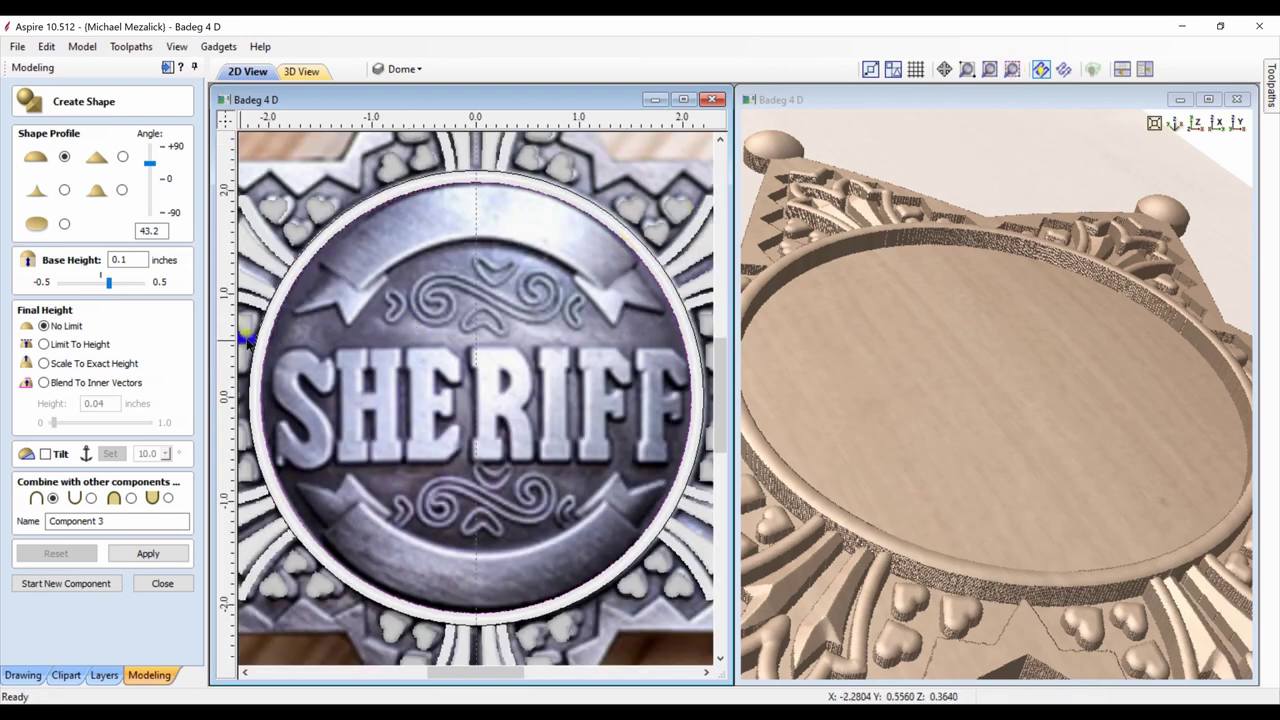
left_click(146, 553)
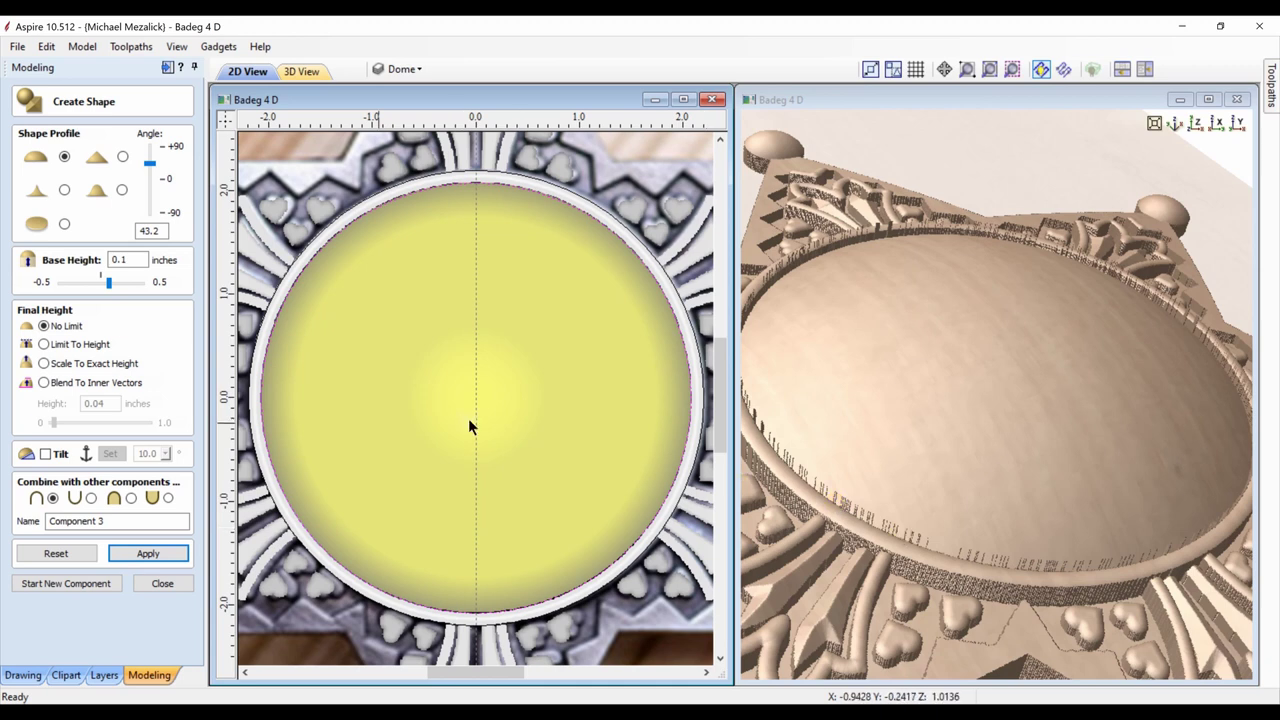
left_click(79, 557)
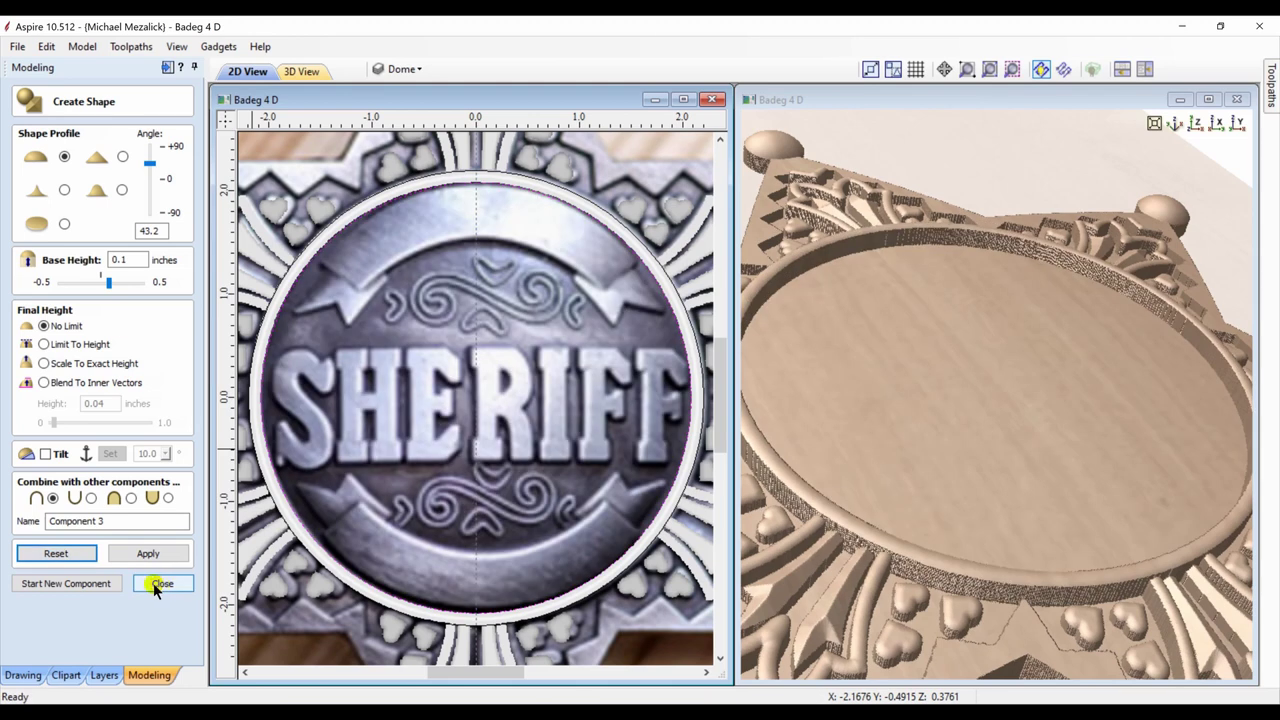
left_click(157, 584)
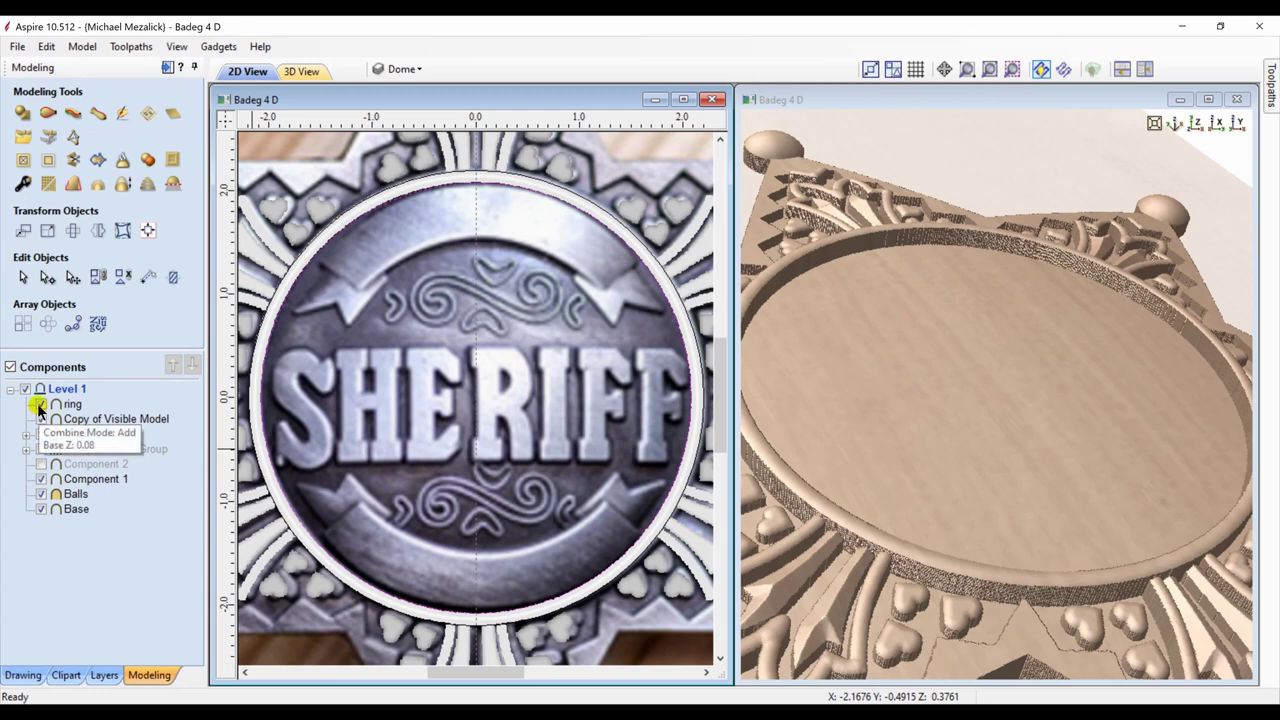
Step: Hide Component 1, Base and the combined ornament copy, leaving only the ring and Balls shown
left_click(40, 479)
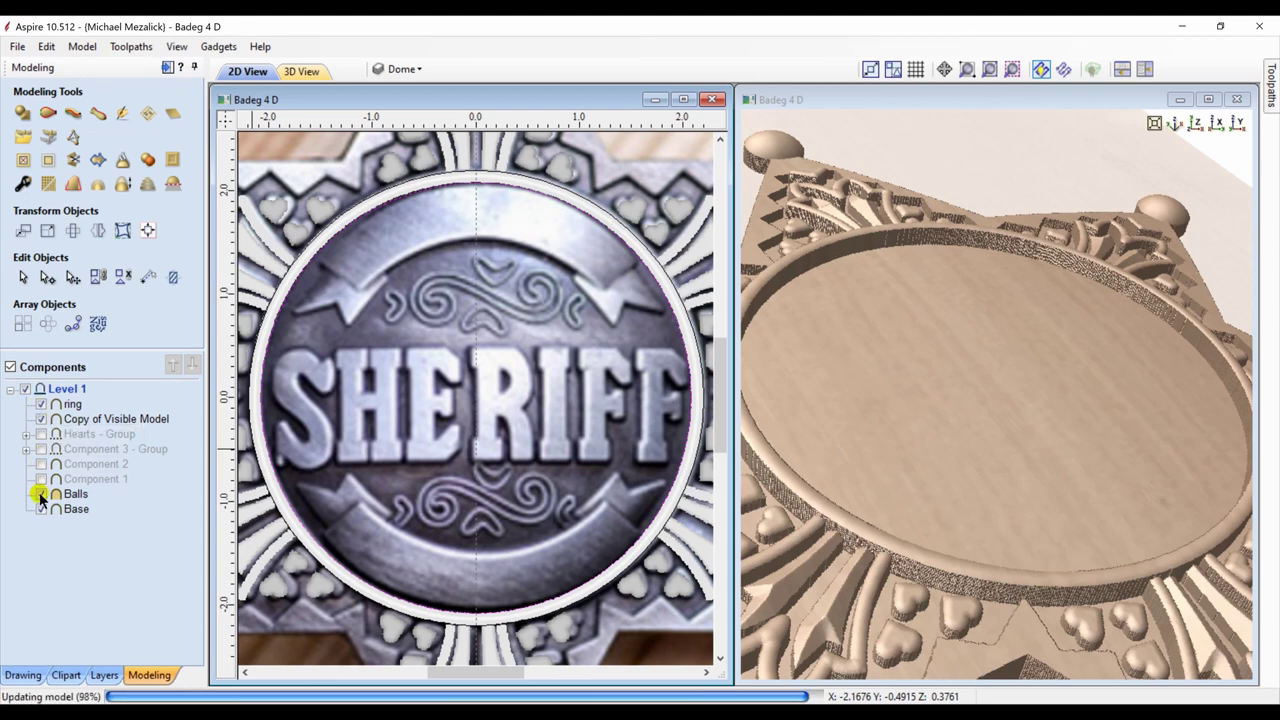
left_click(40, 509)
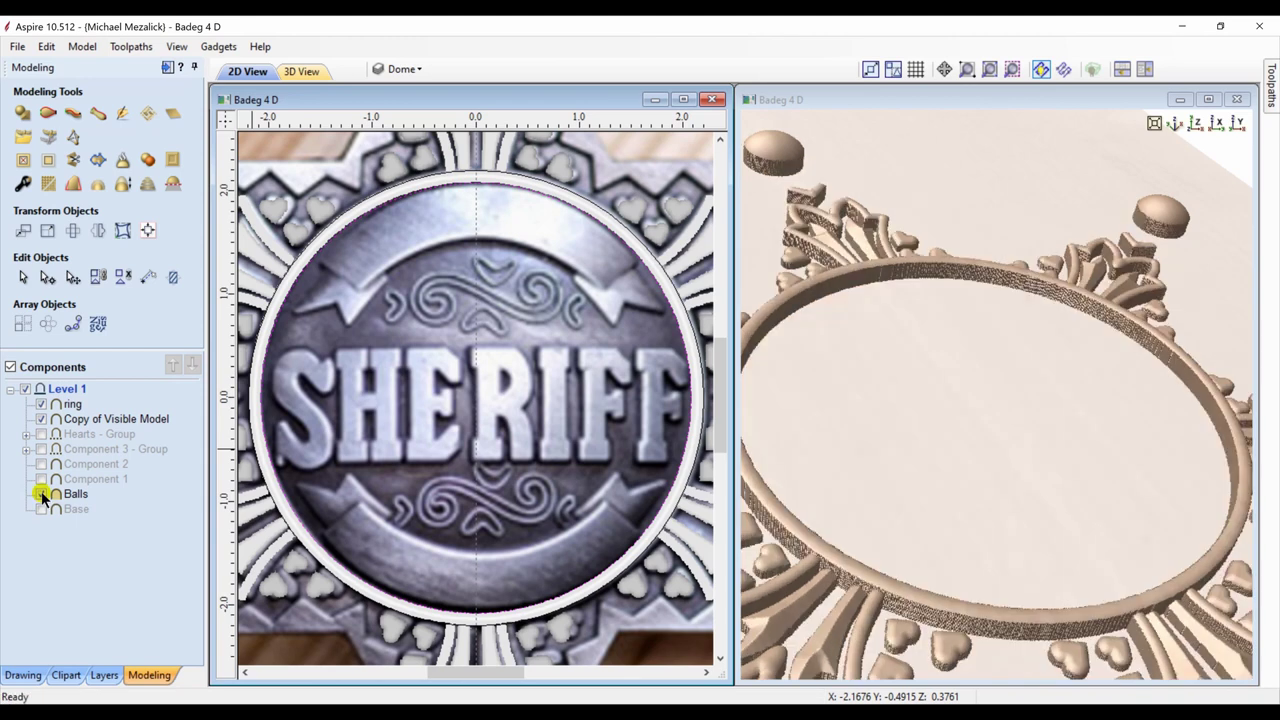
left_click(41, 419)
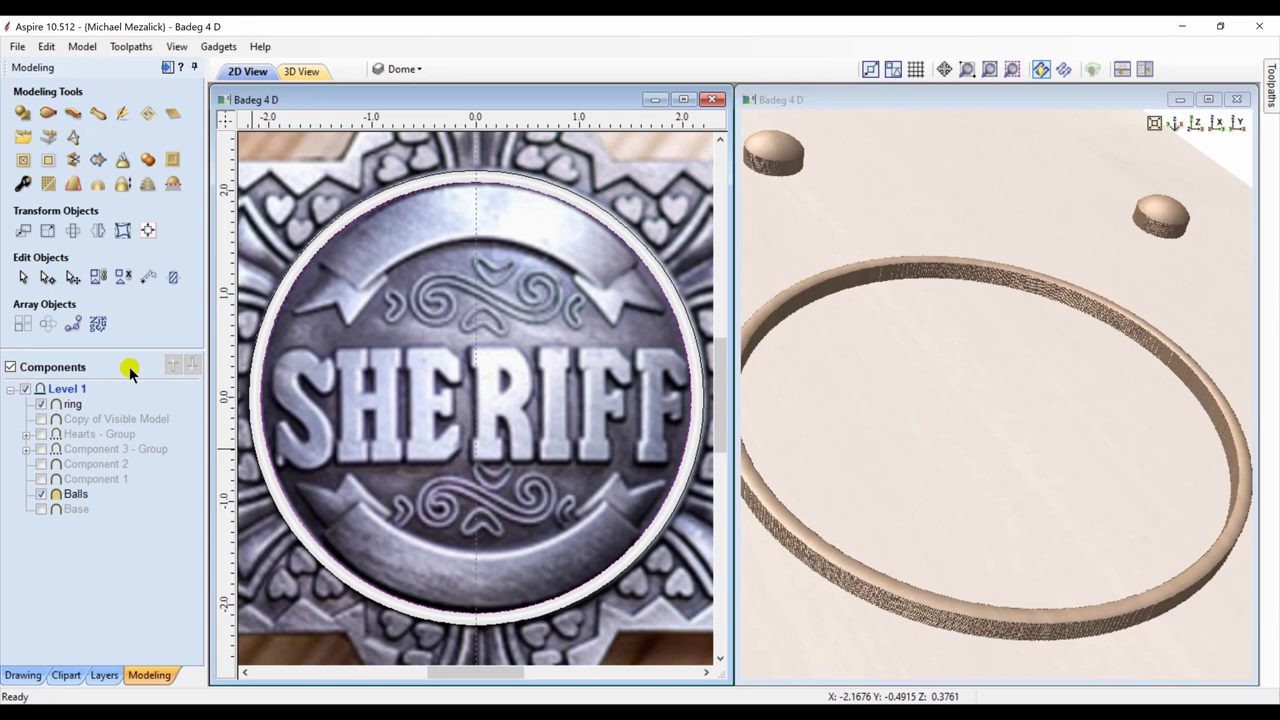
Step: Create a round dome from the ring's outer circle in merge mode with a 0.09 inch base height and a 41.4 degree angle
left_click(252, 362)
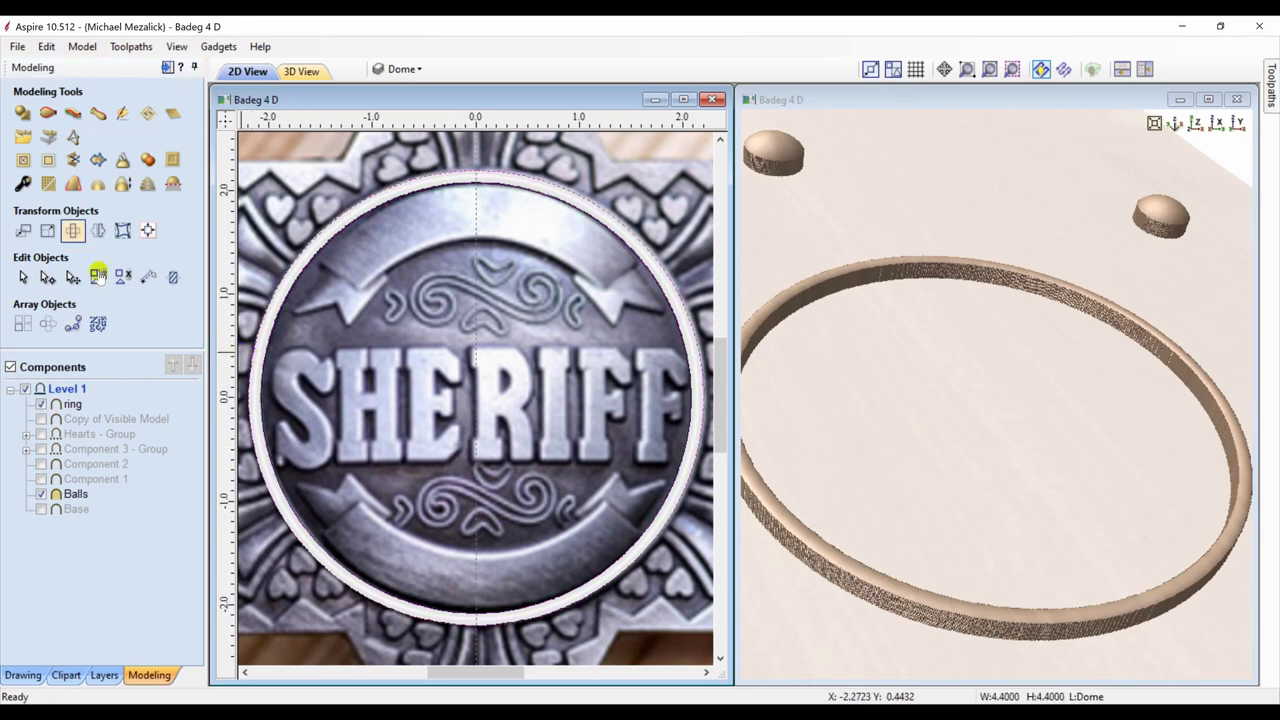
left_click(22, 113)
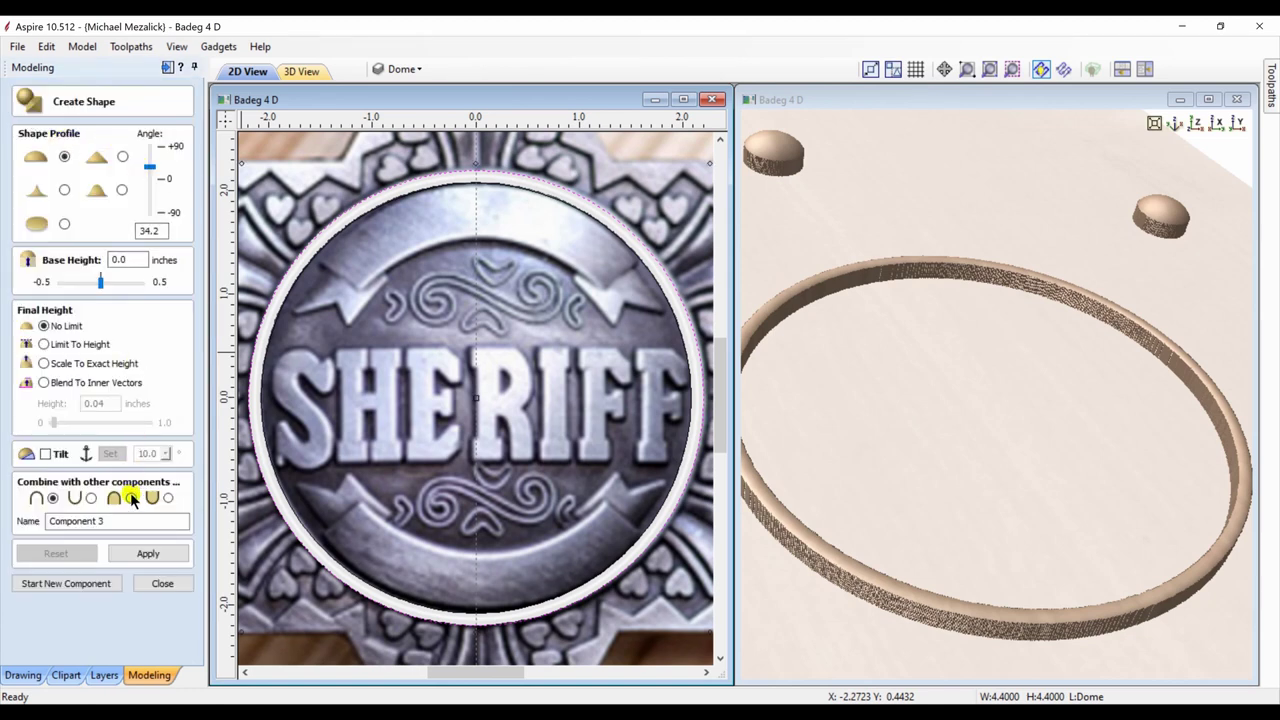
left_click(131, 498)
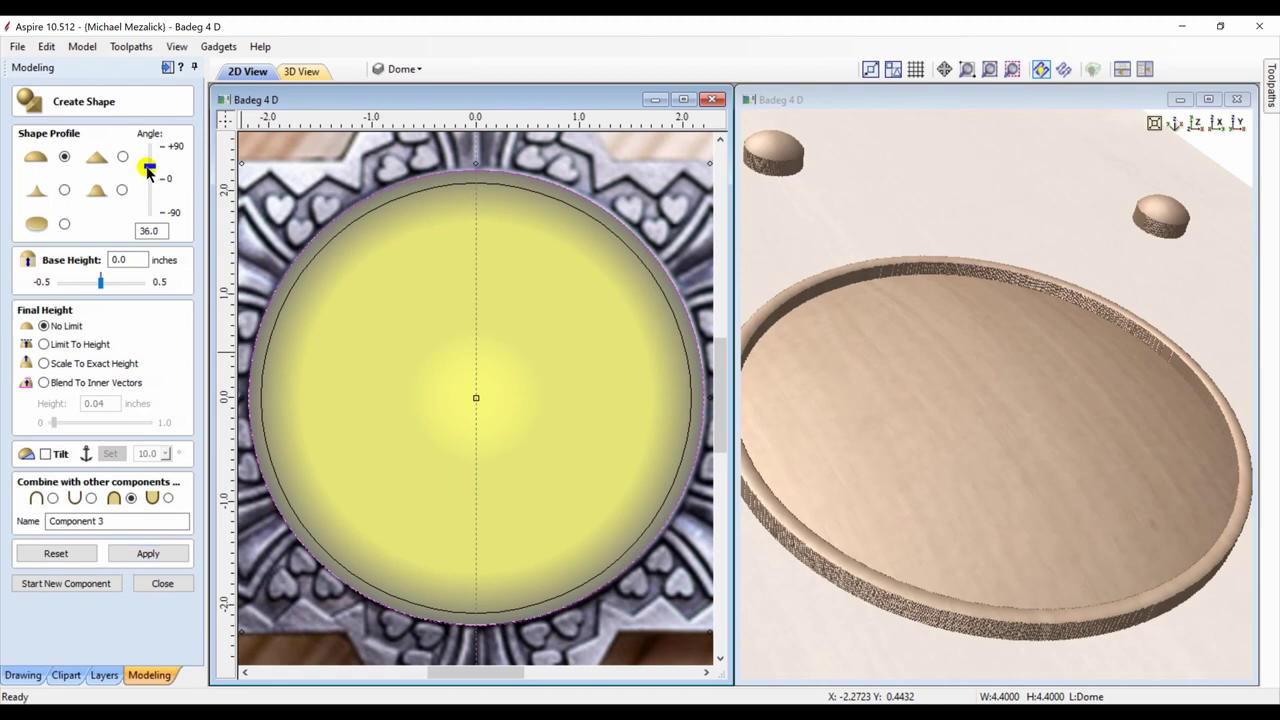
left_click_drag(148, 172, 148, 164)
left_click(1195, 123)
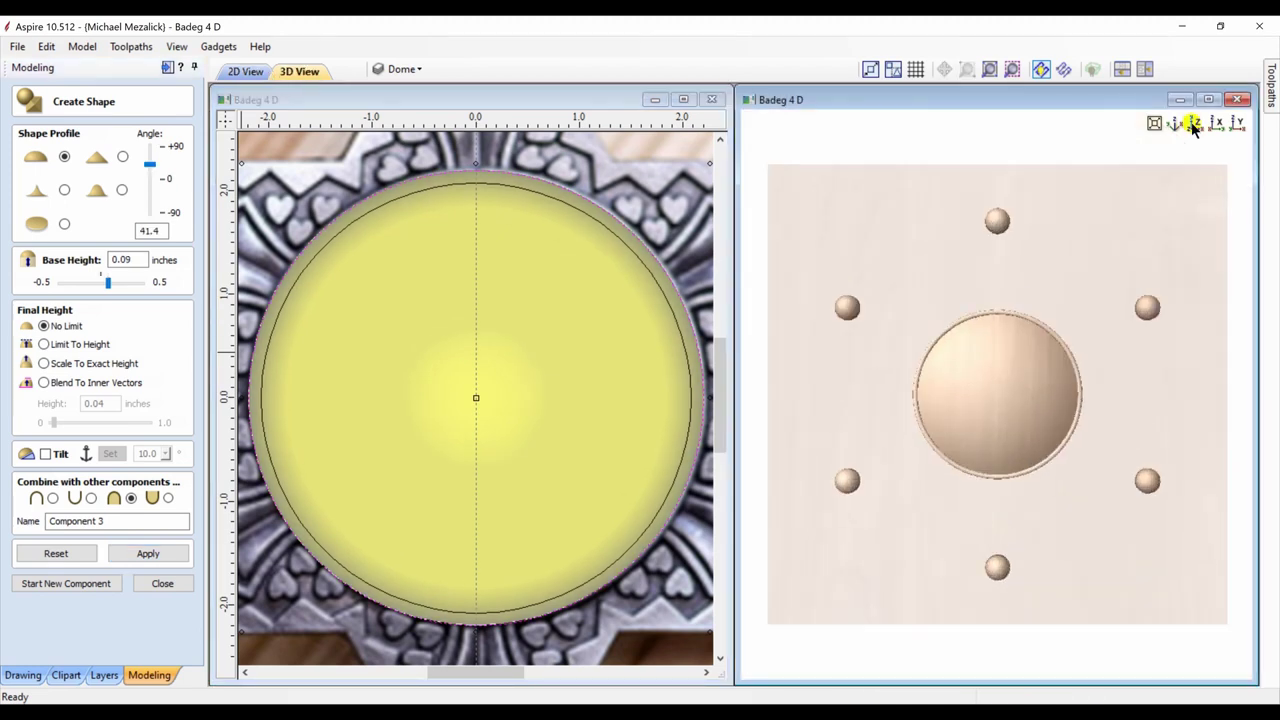
left_click(158, 586)
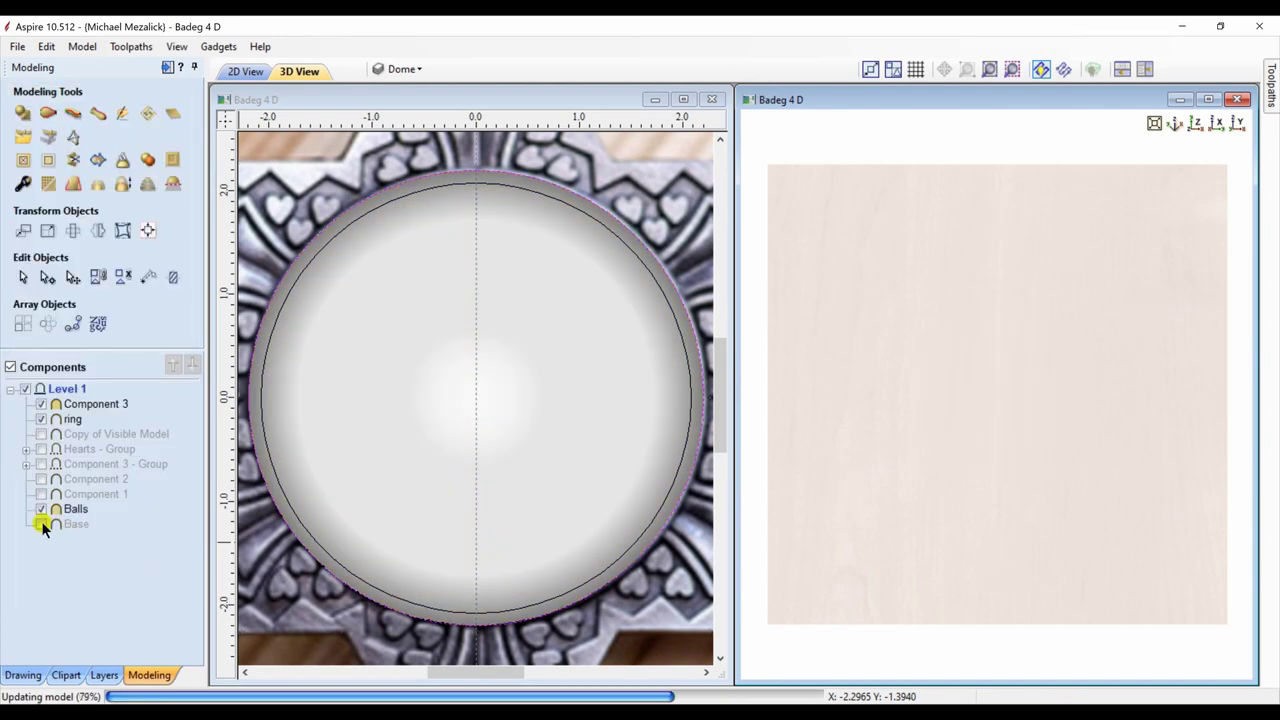
Step: Hide Balls, combine the visible dome and ring into one component, and hide the original Component 3 and ring
left_click(41, 510)
left_click(41, 510)
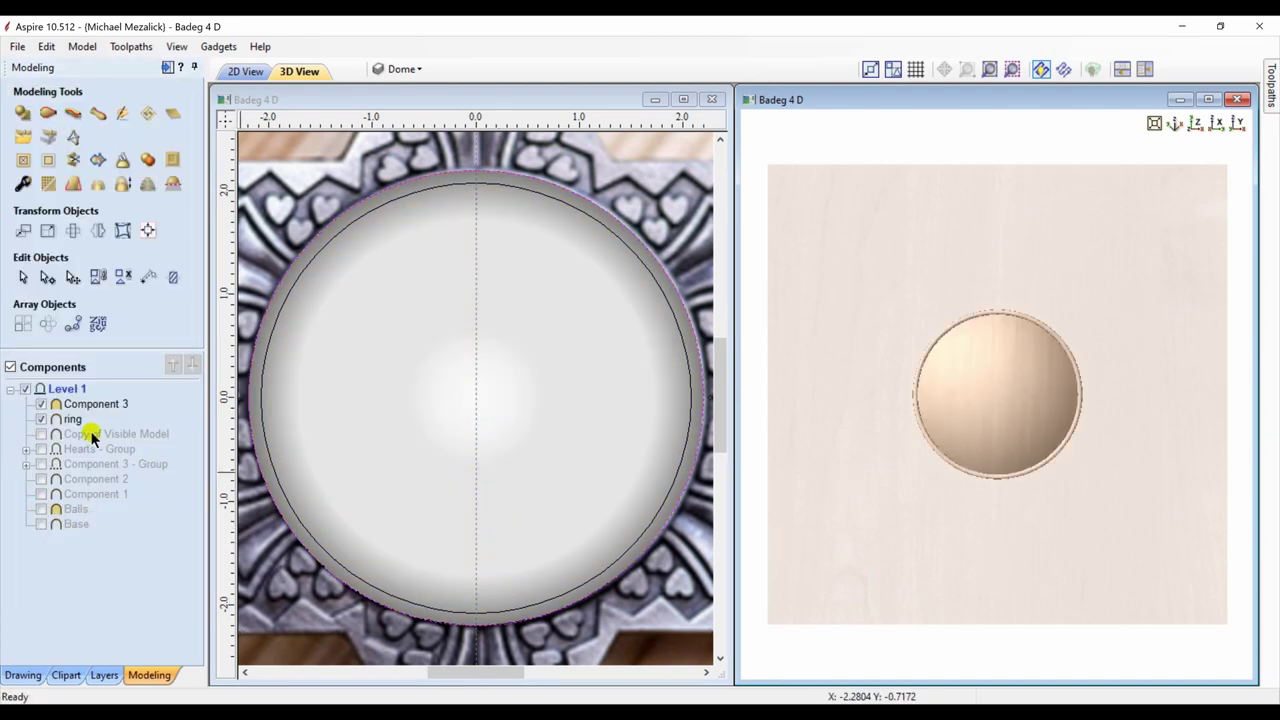
left_click(147, 160)
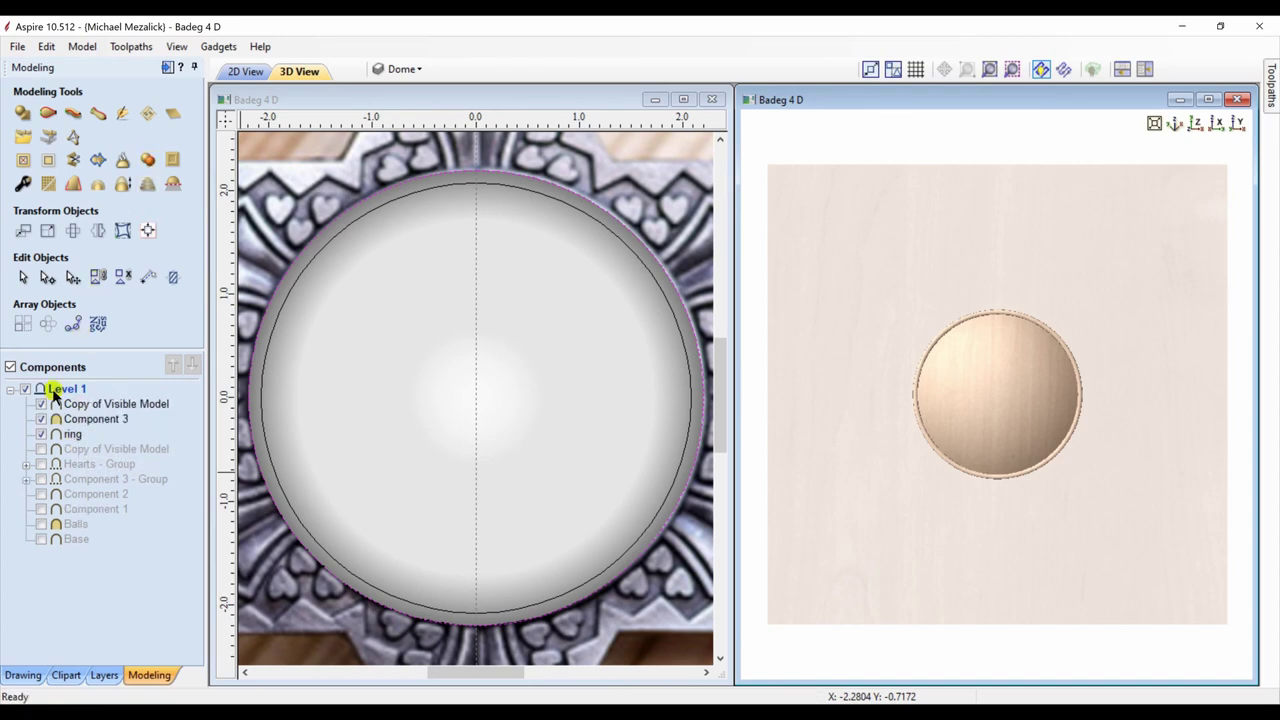
left_click(42, 420)
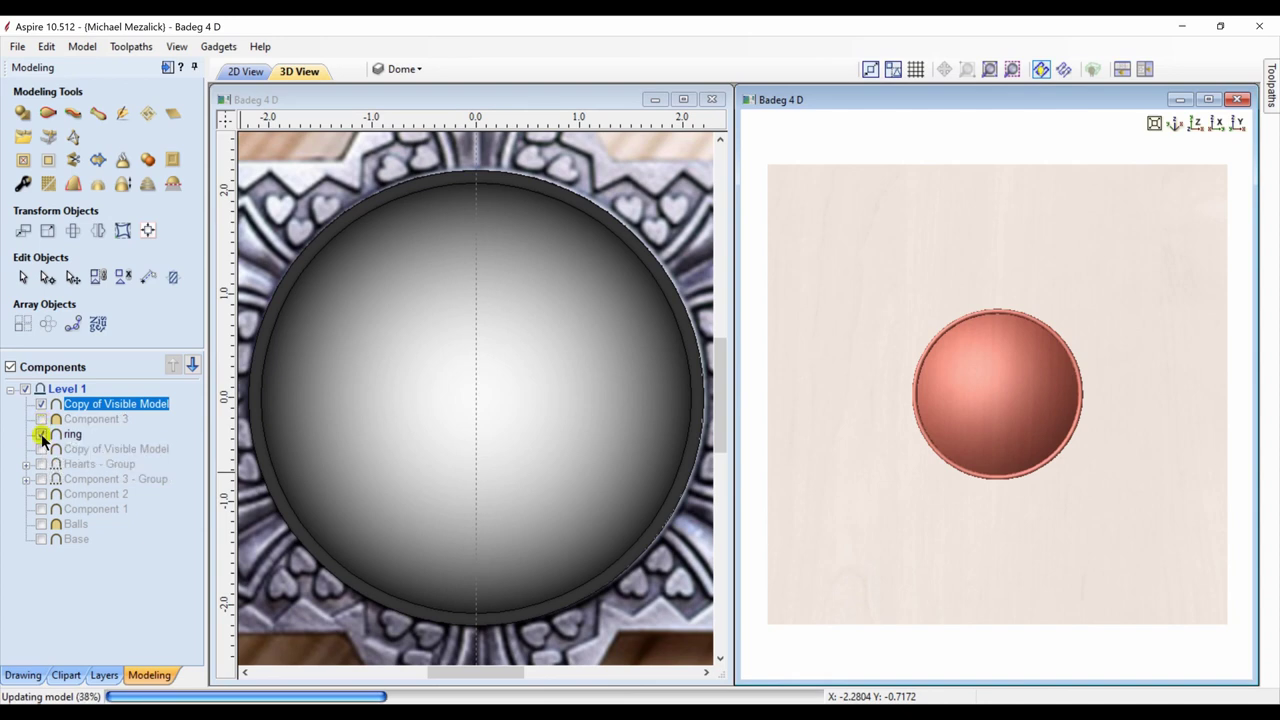
left_click(41, 434)
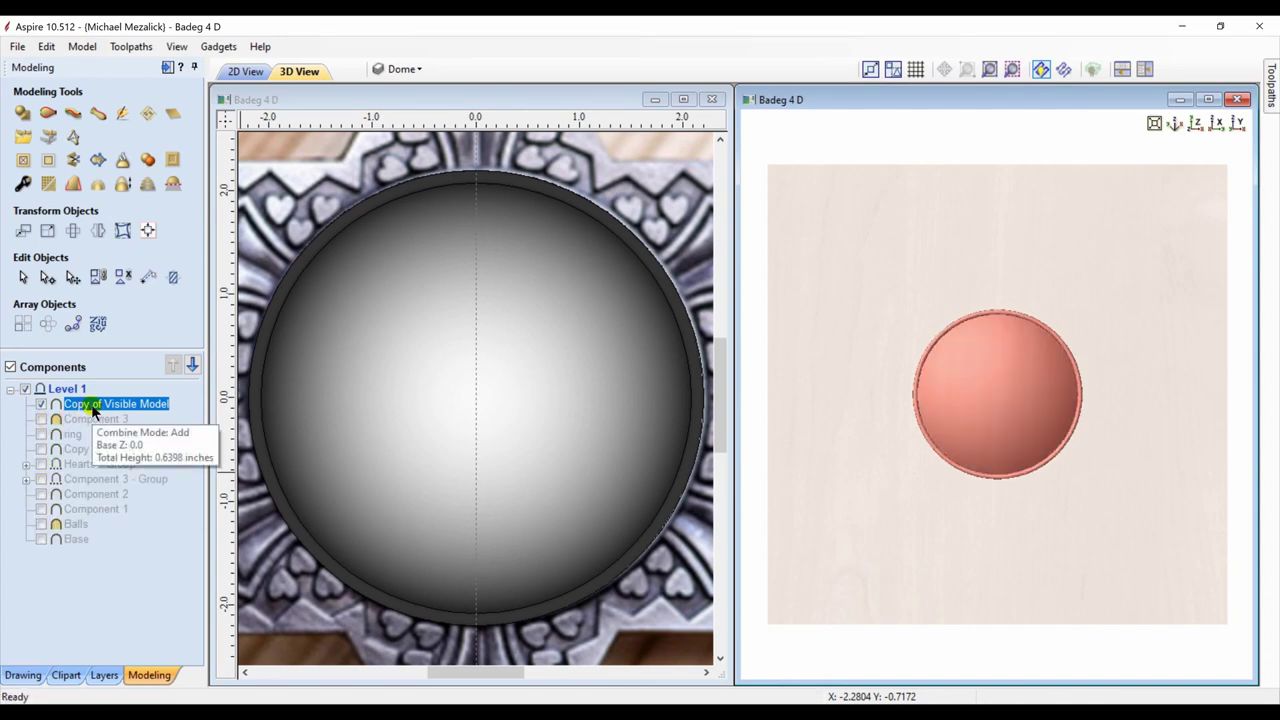
Step: Show the combined ornament copy, Balls, Base and Component 1 again and check the whole badge in 3D
left_click(42, 451)
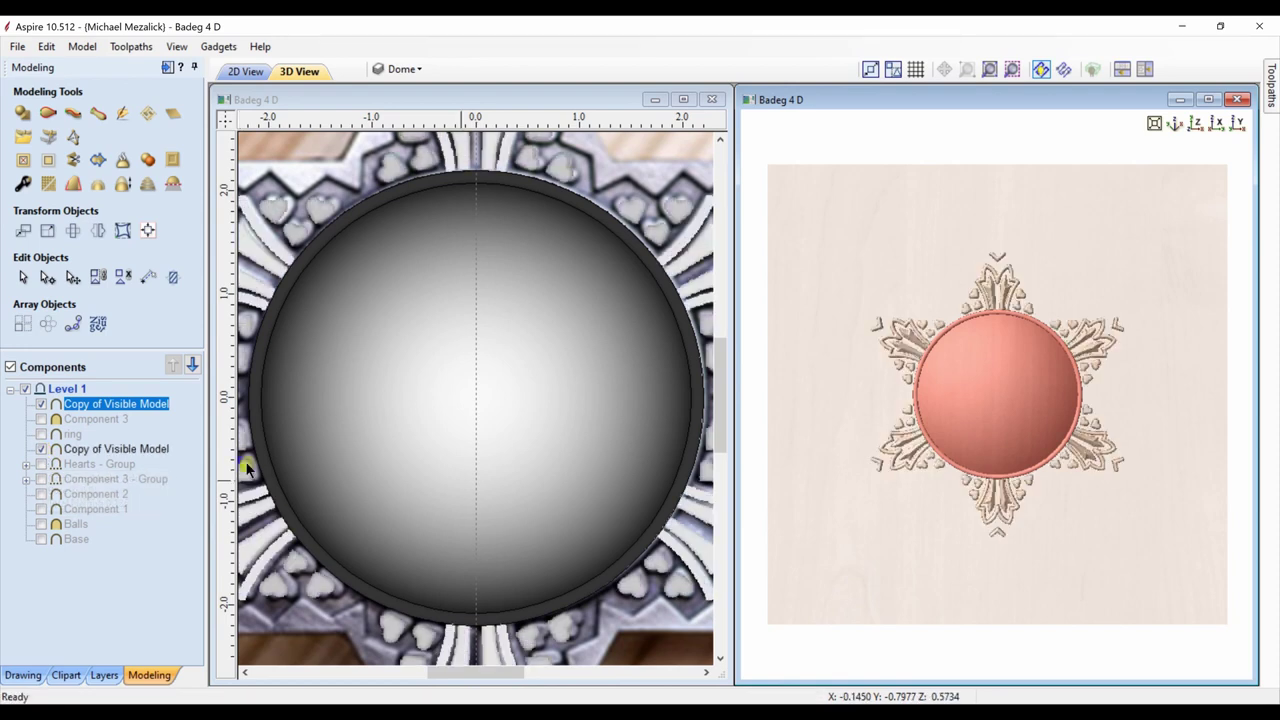
scroll(931, 438, "up", 1)
scroll(930, 391, "up", 5)
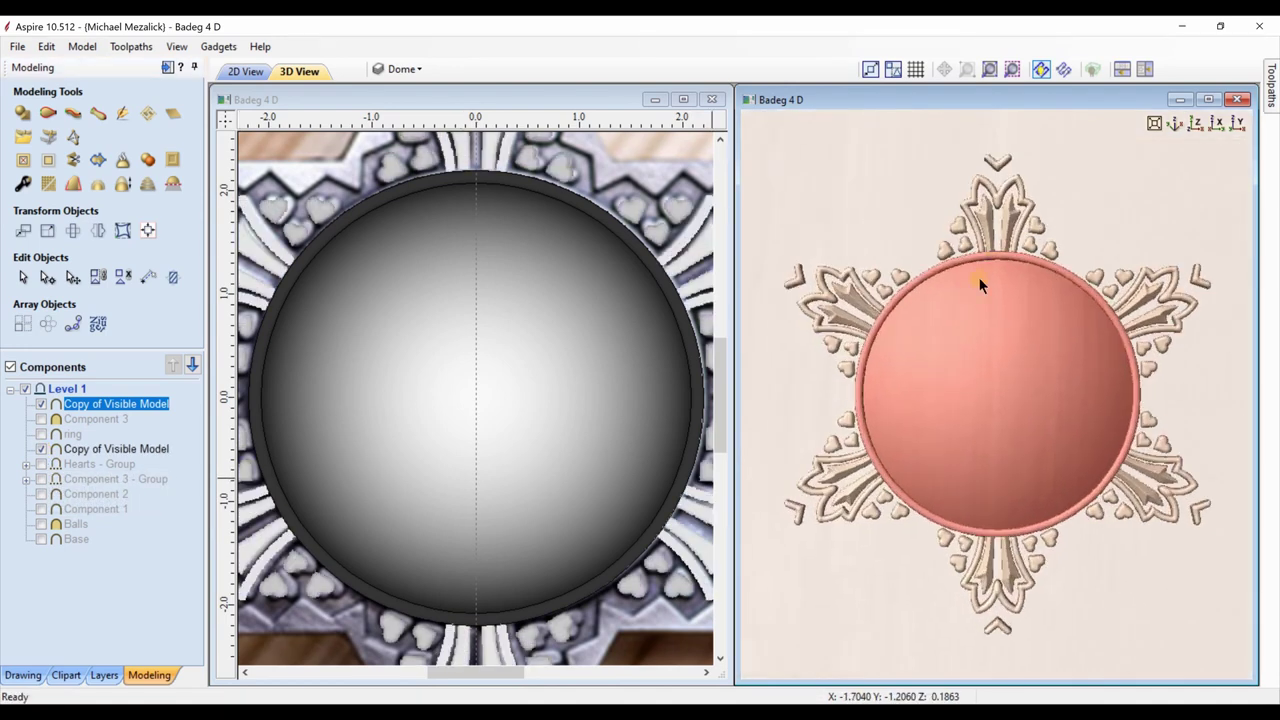
left_click_drag(961, 527, 987, 410)
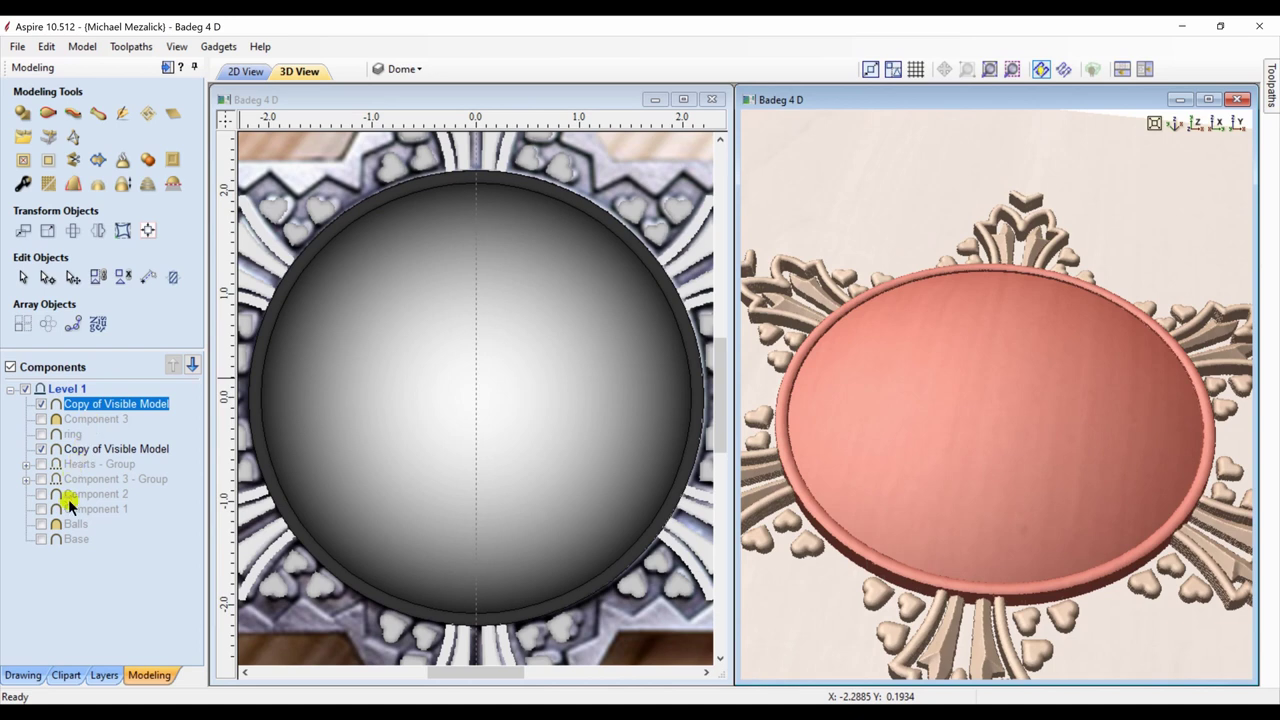
left_click(41, 524)
left_click(41, 539)
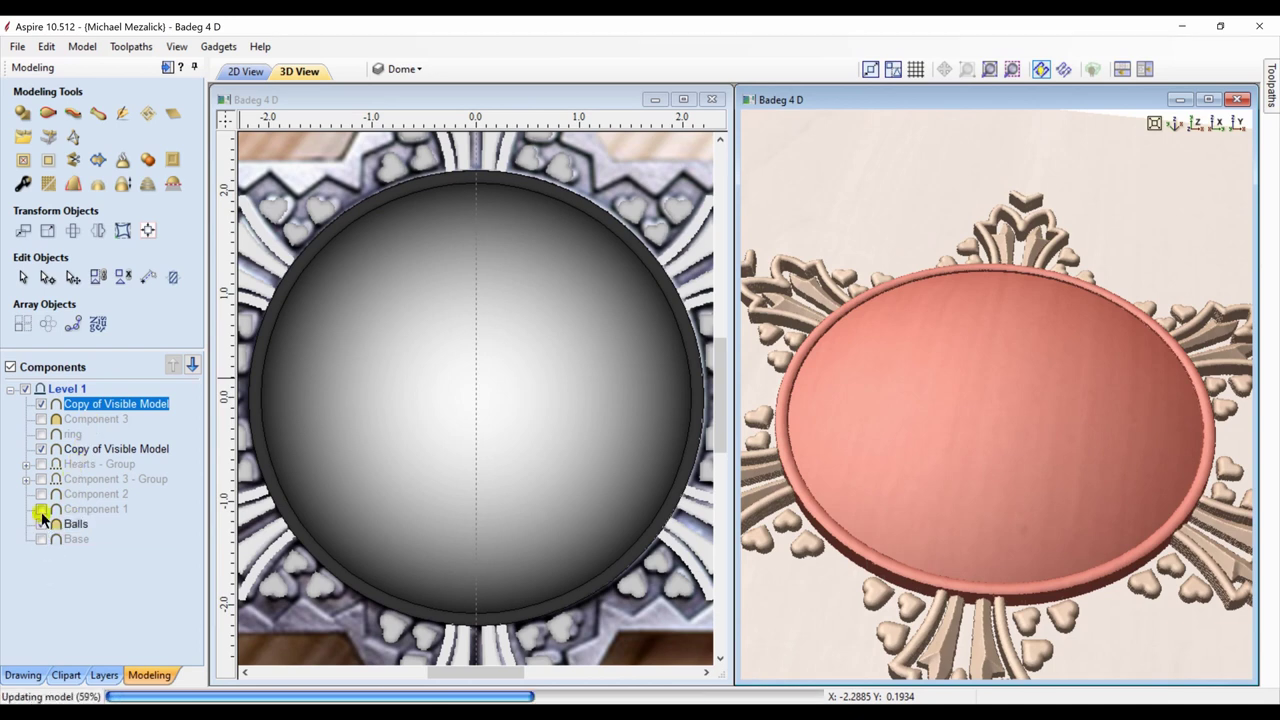
left_click(41, 509)
left_click(1200, 122)
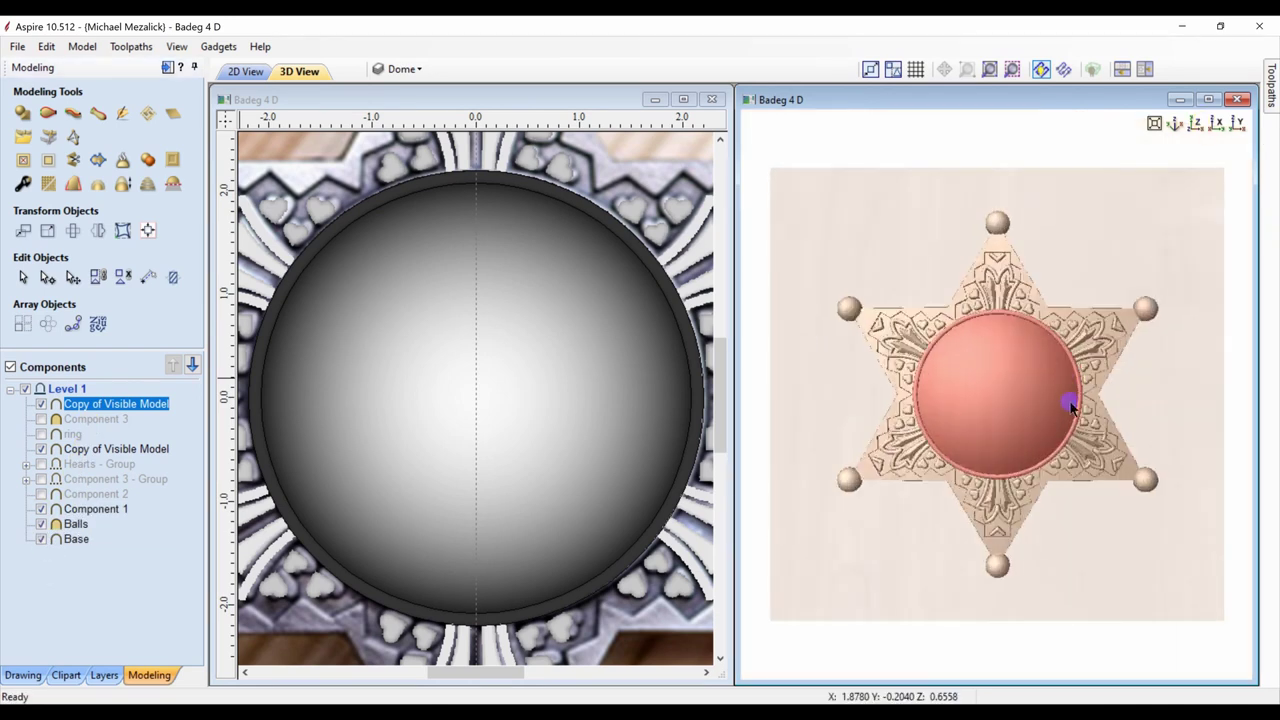
left_click(144, 597)
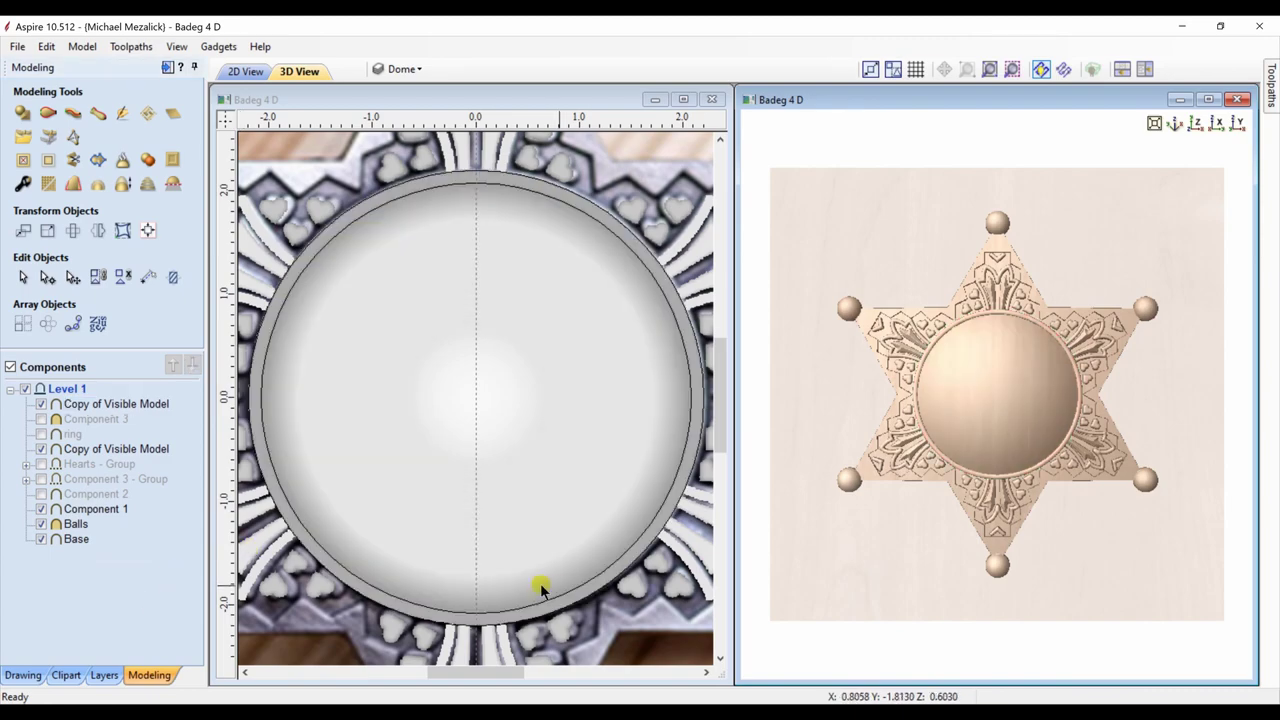
left_click_drag(948, 500, 1041, 351)
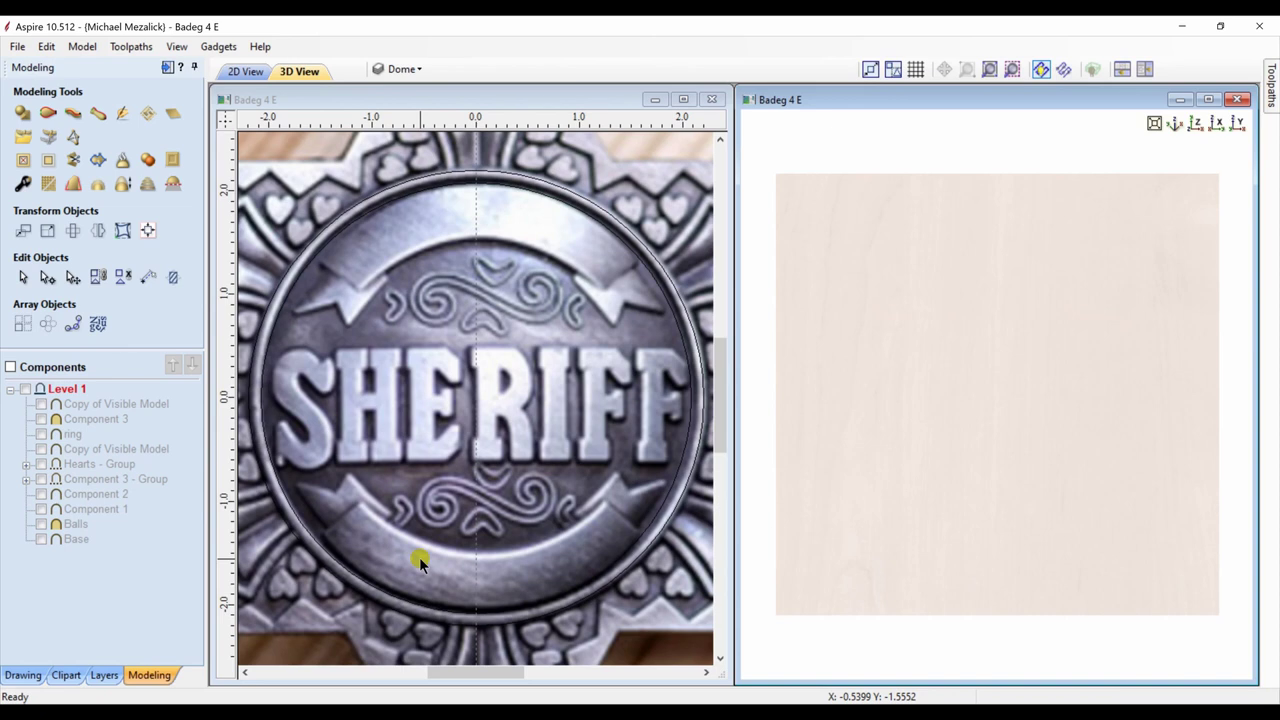
Step: Insert a new component level above Level 1 and collapse Level 1
right_click(70, 393)
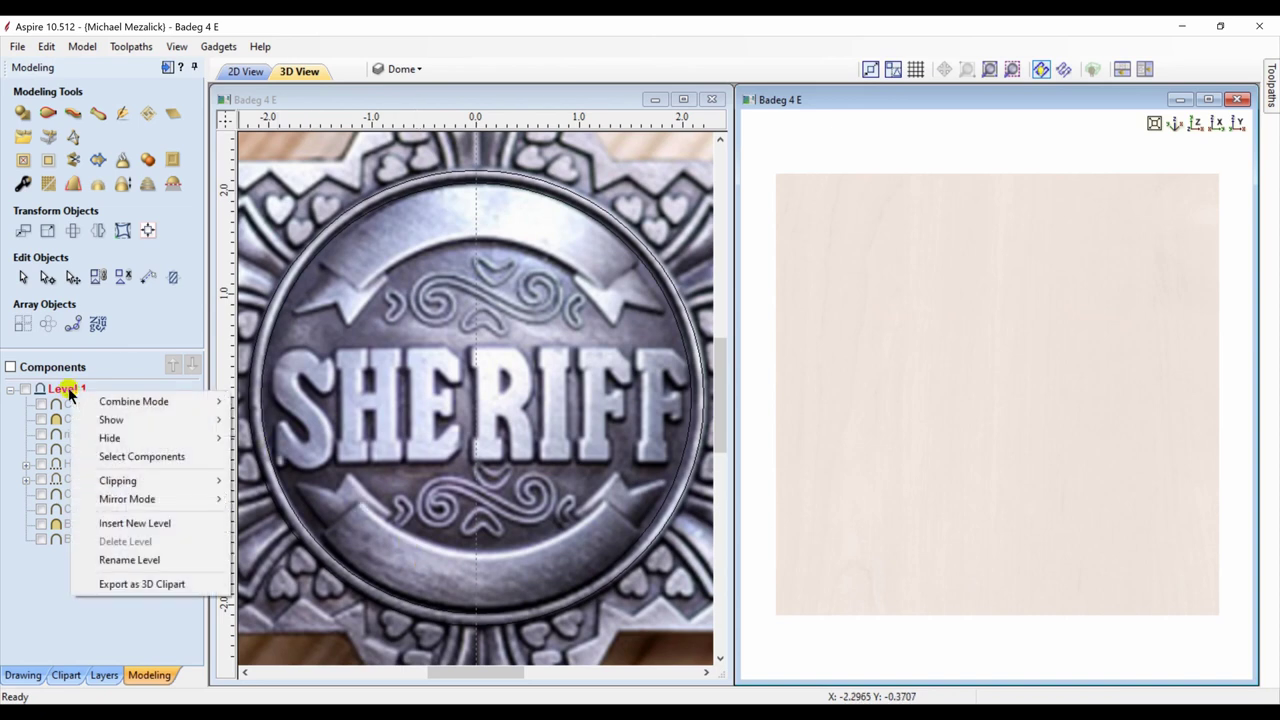
left_click(115, 523)
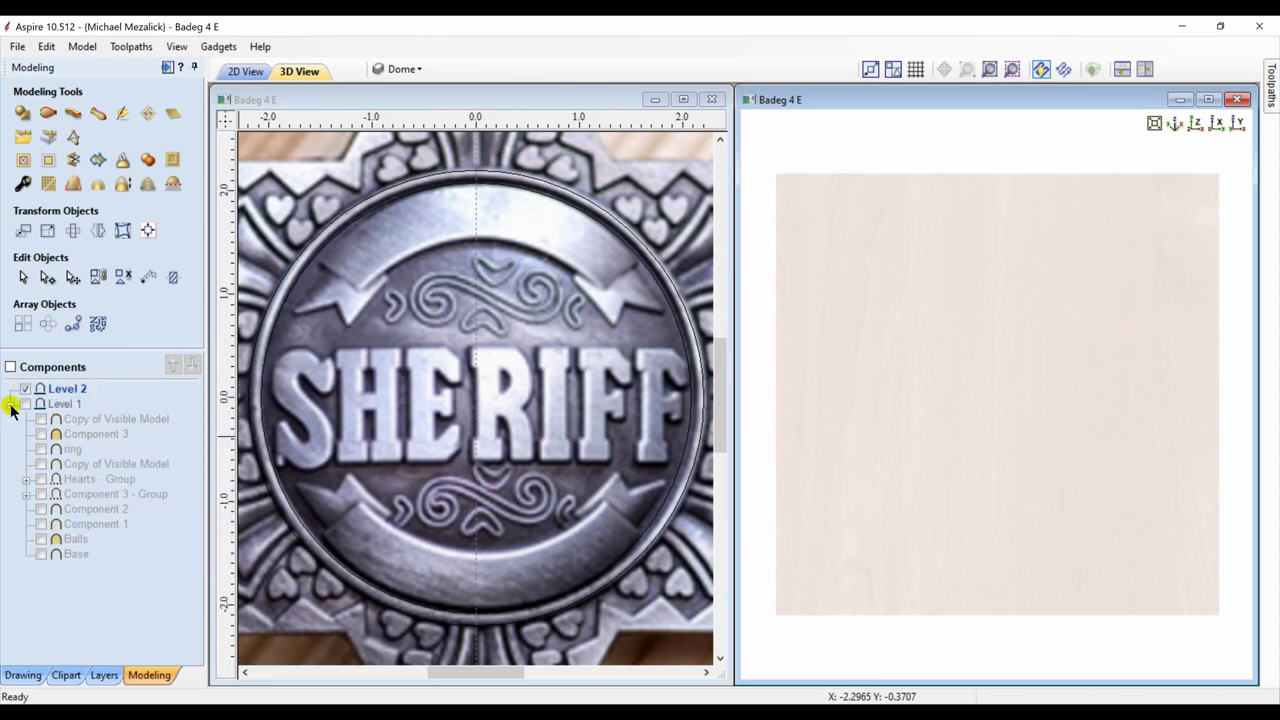
left_click(11, 404)
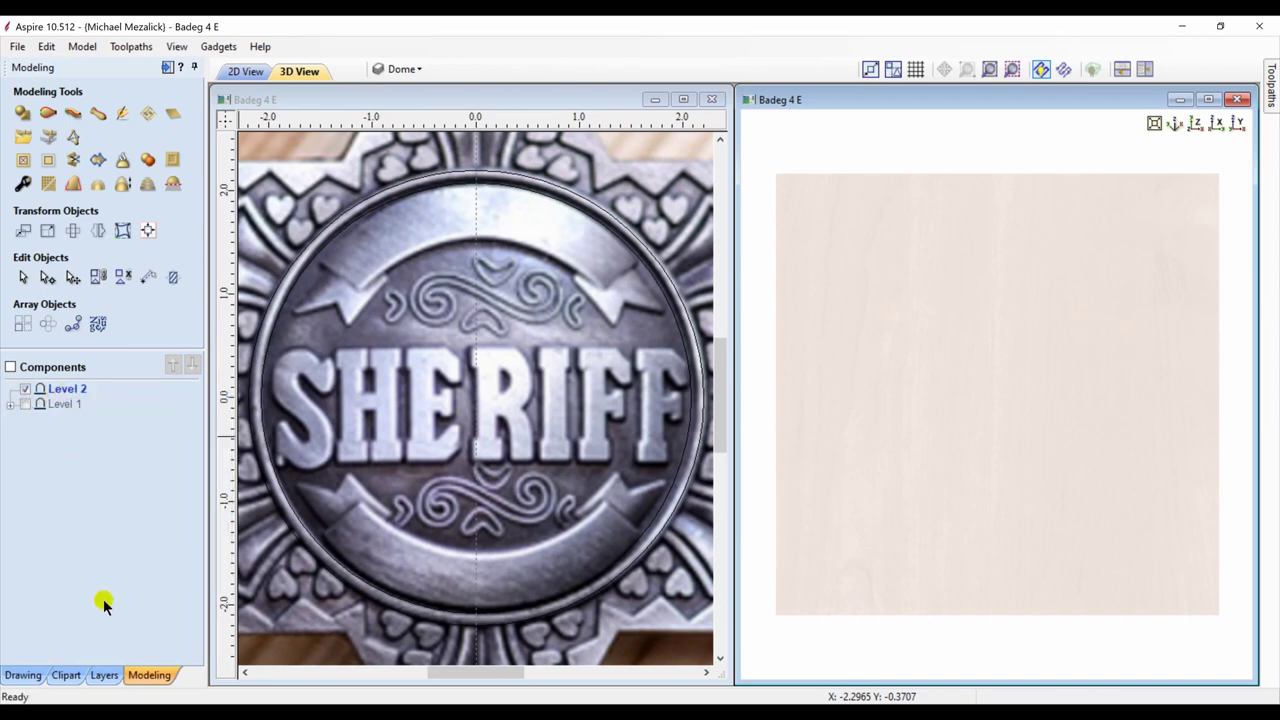
Step: Show the Letters, lines and Ribbons layers and hide the Dome and Bitmap Layer
left_click(102, 678)
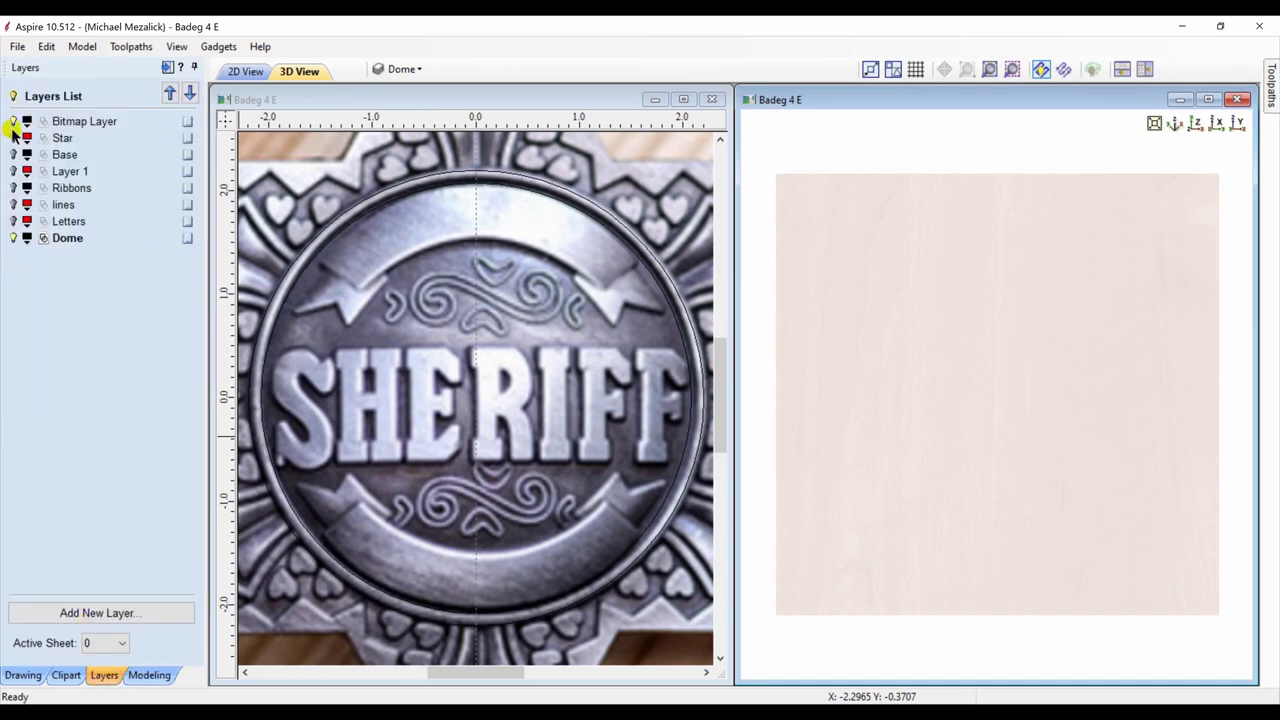
left_click(13, 221)
left_click(13, 239)
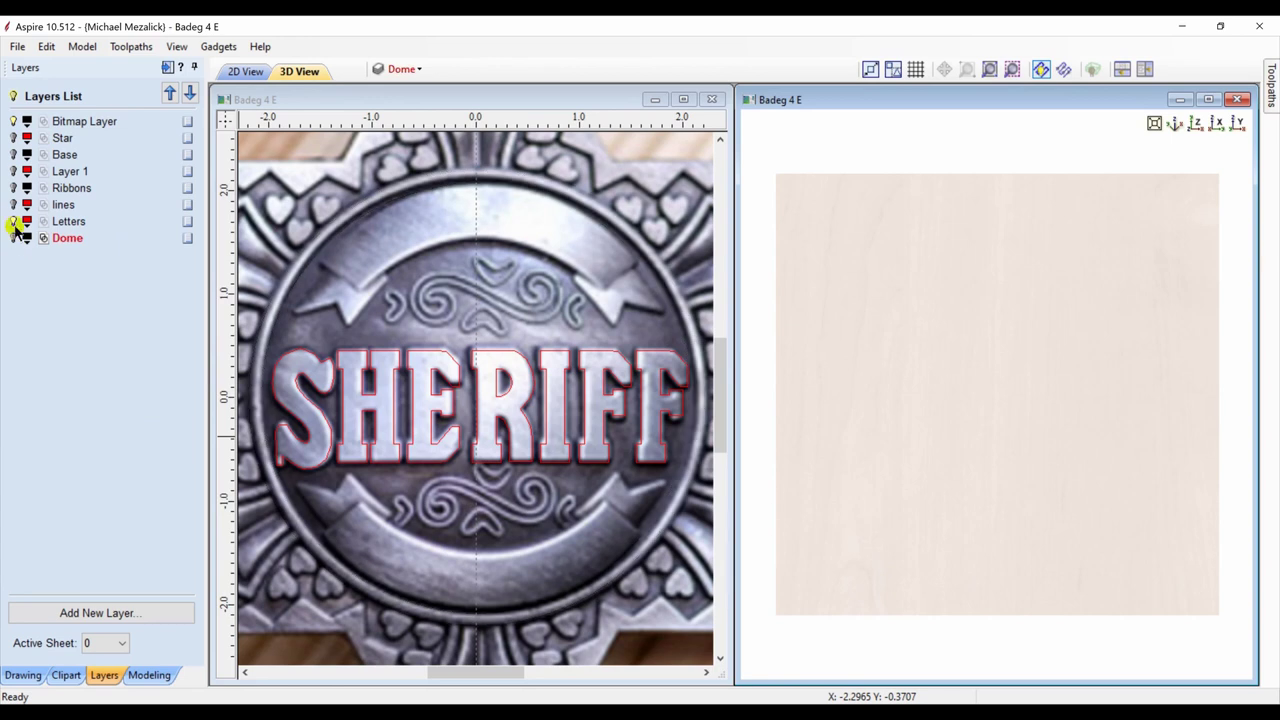
left_click(13, 204)
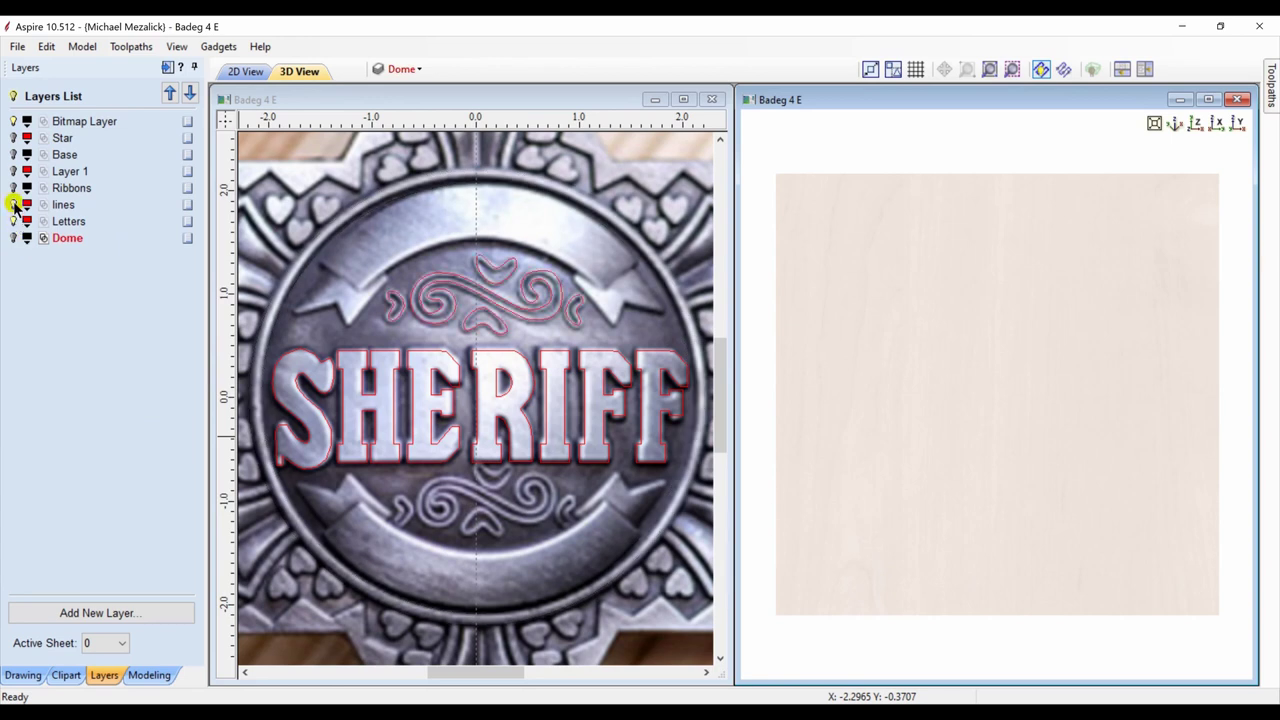
left_click(13, 188)
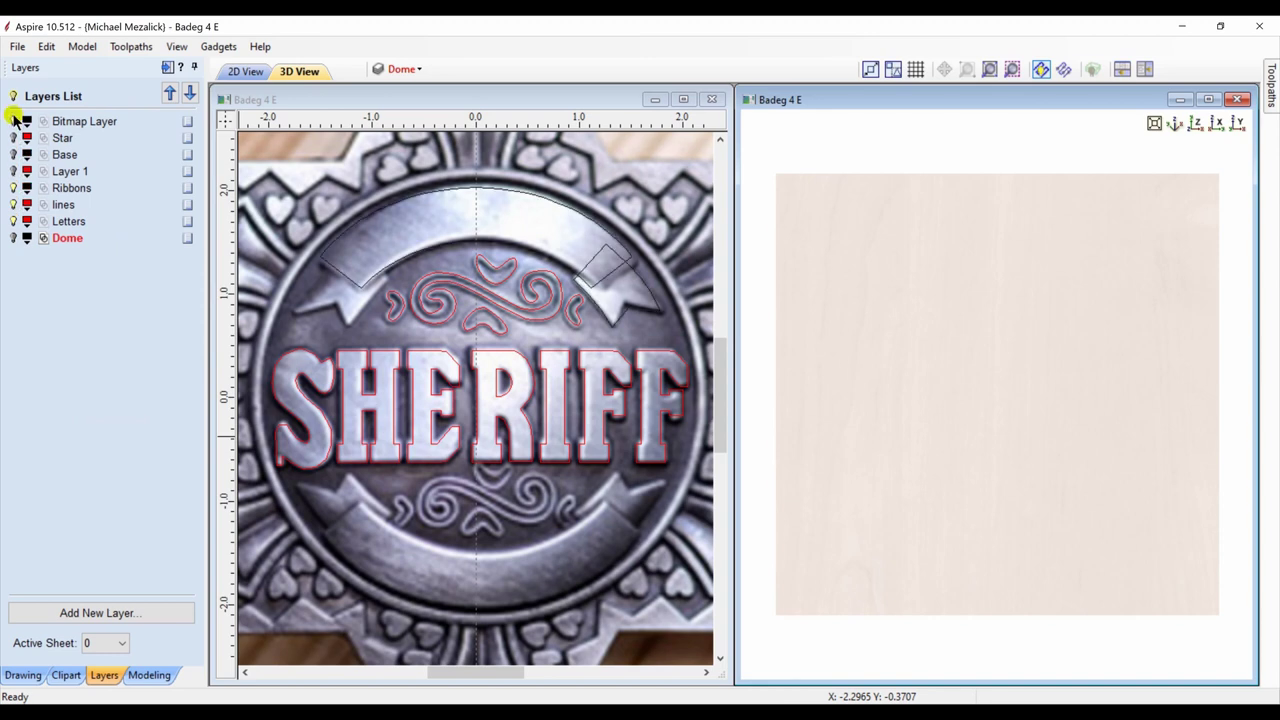
left_click(13, 121)
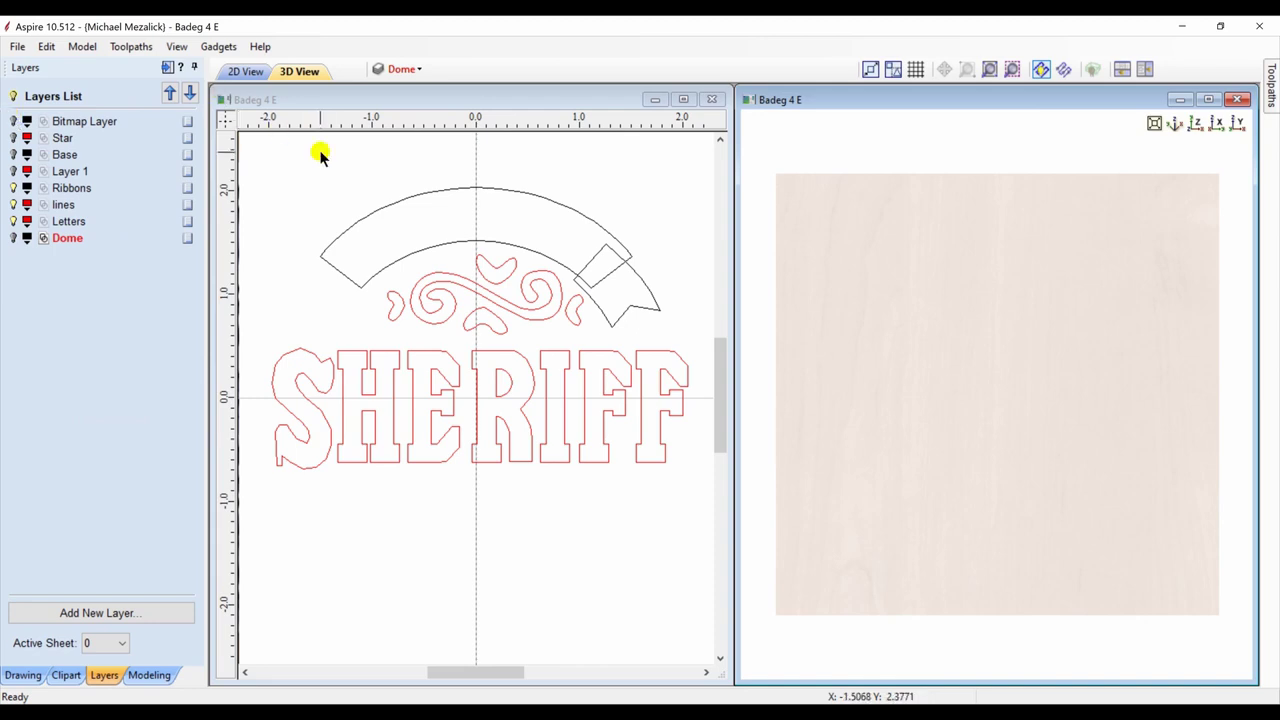
Step: On the Ribbons layer, create a rounded shape from the arched band with 0.05 inch base height, limited to 0.02 inches
left_click(72, 189)
left_click(397, 262)
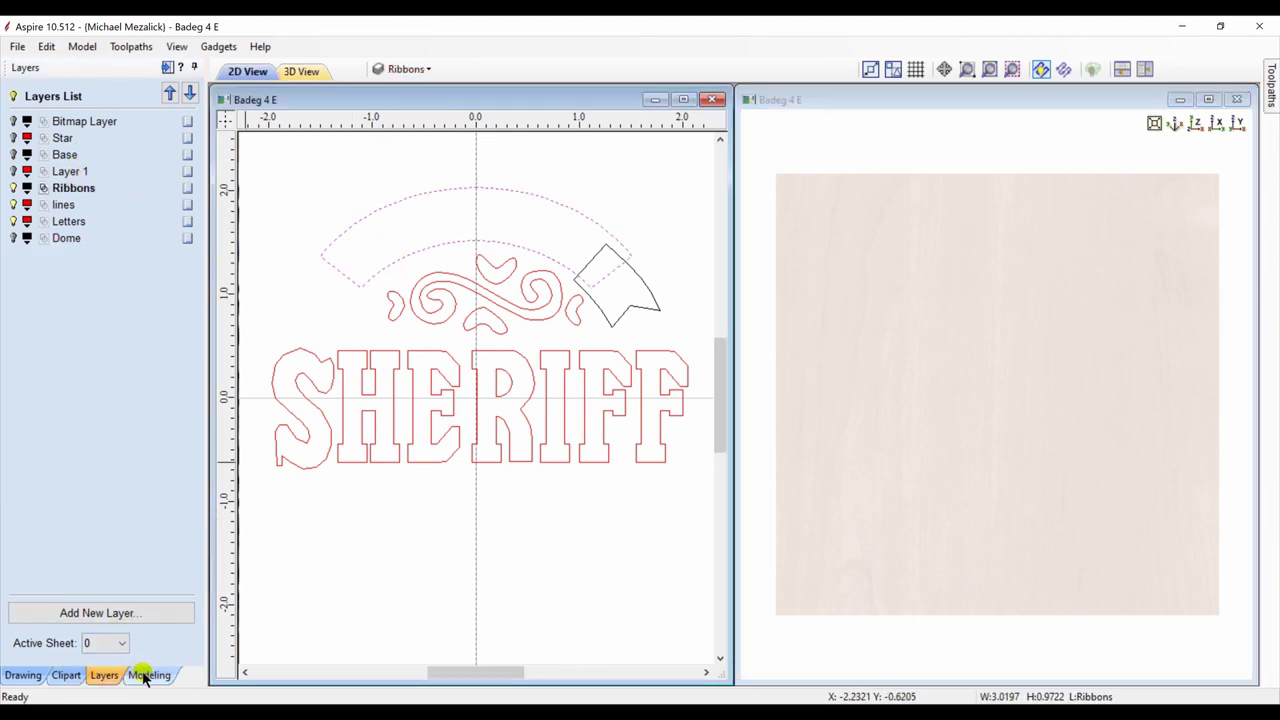
left_click(143, 677)
left_click(20, 113)
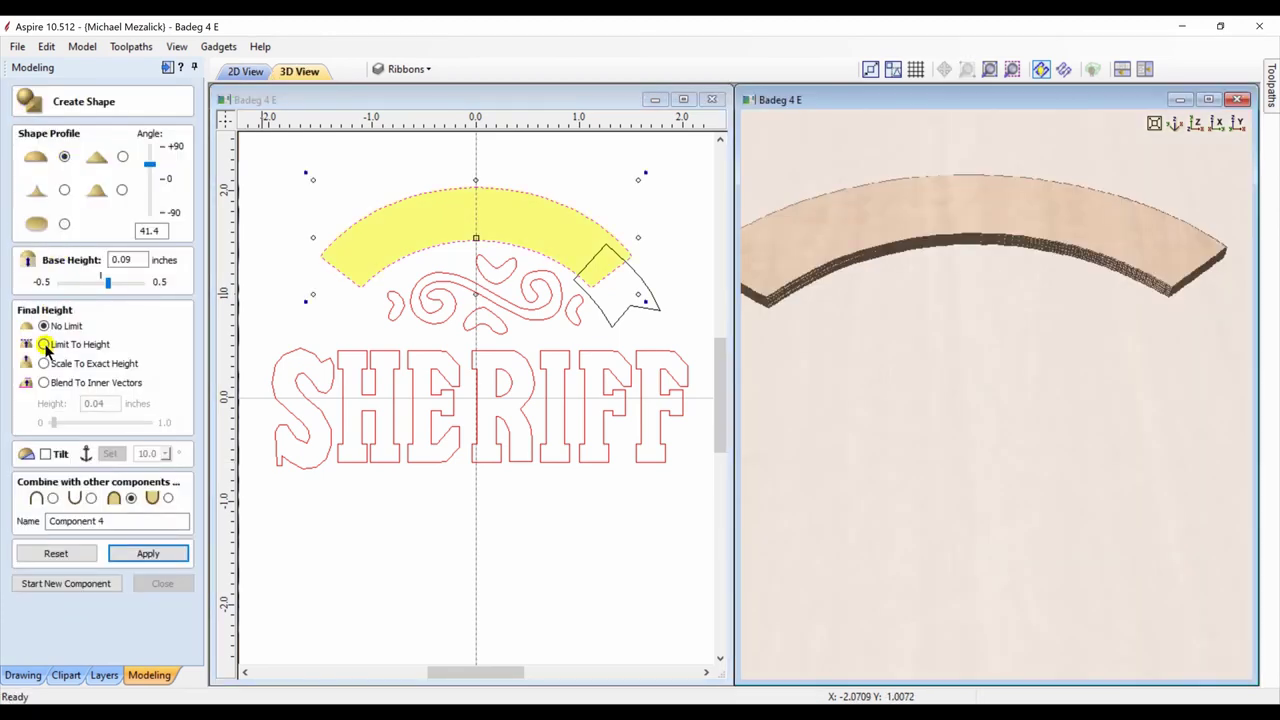
left_click(44, 344)
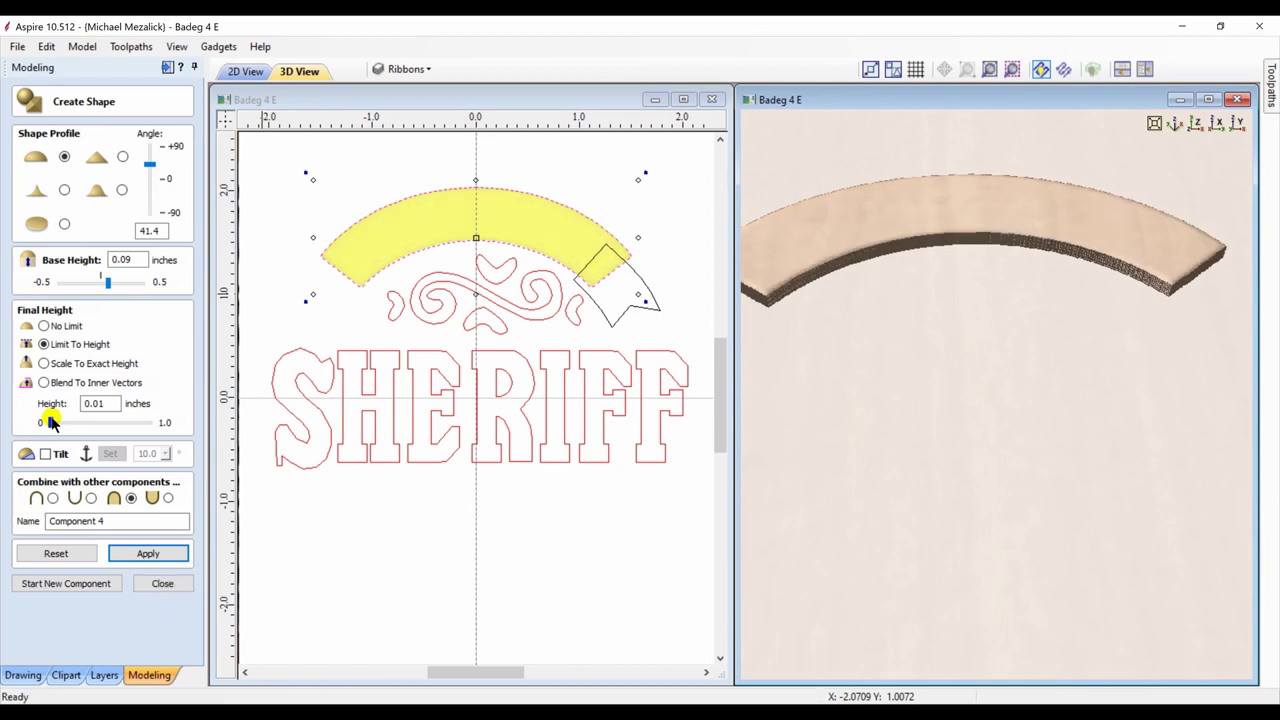
left_click(105, 284)
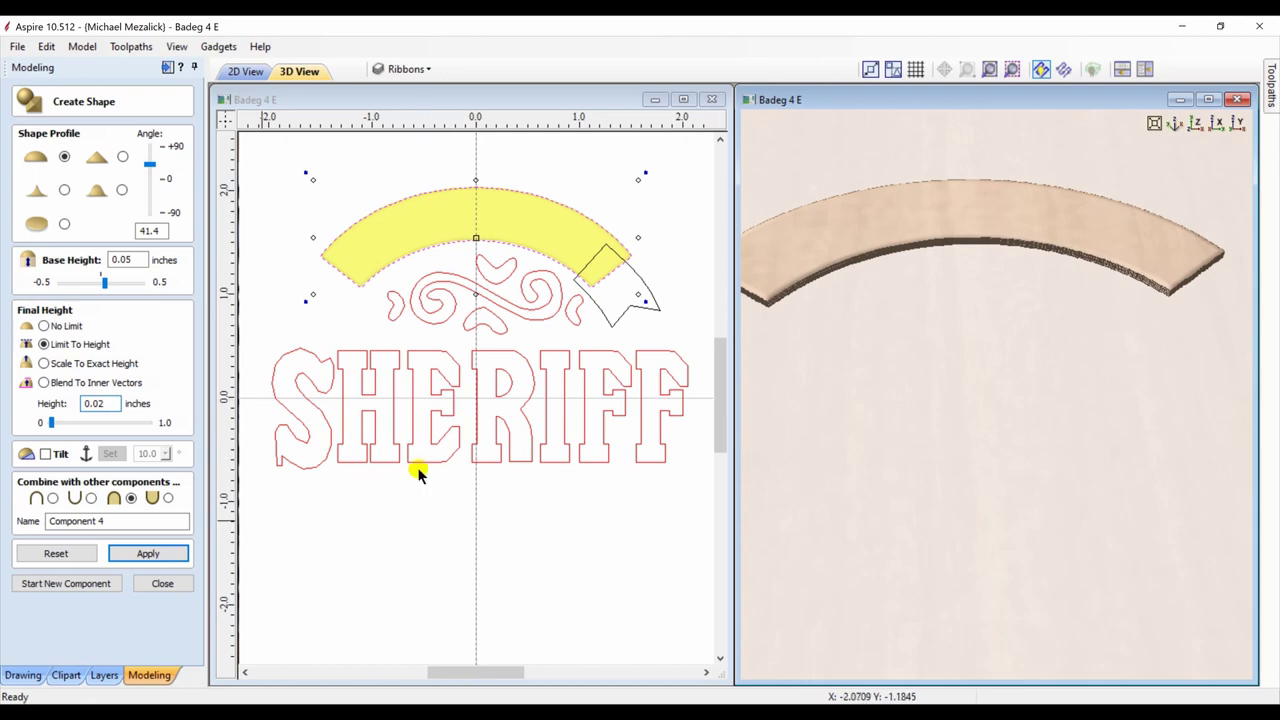
left_click(147, 553)
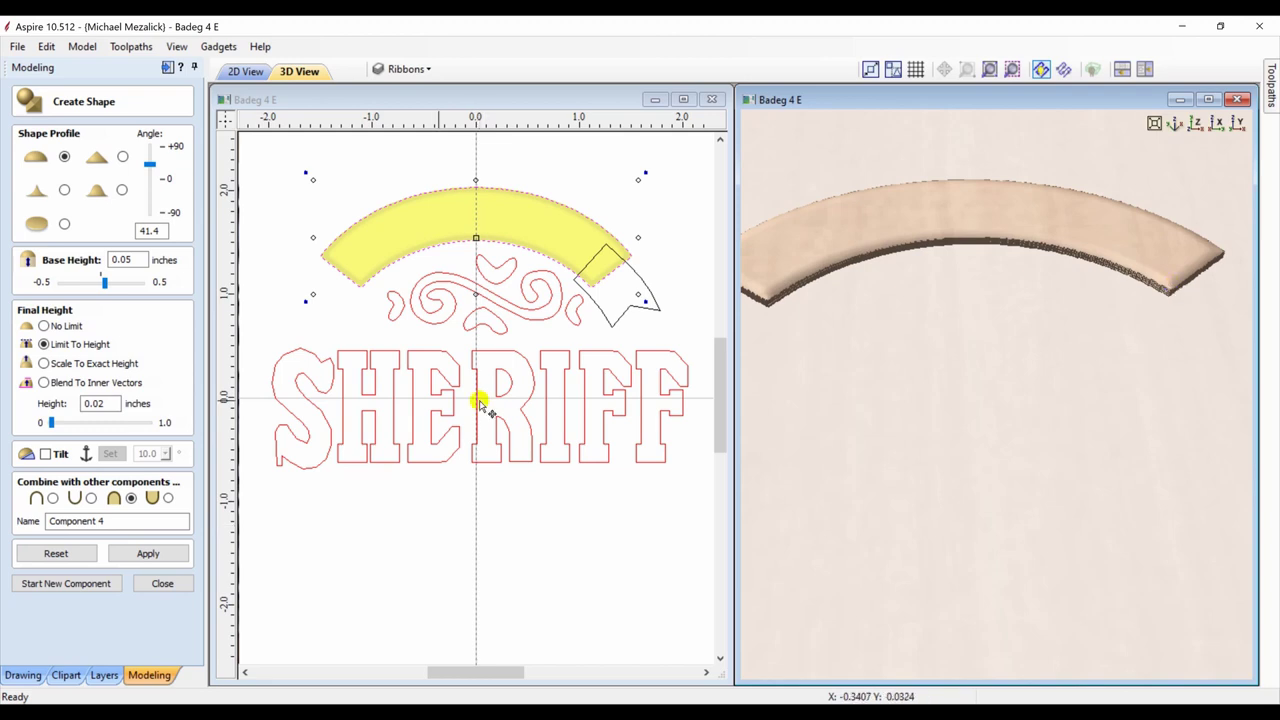
Step: Create the ribbon tail as a new component with 0.02 inch base height and height limited to 0.02, and check it from above
left_click(55, 584)
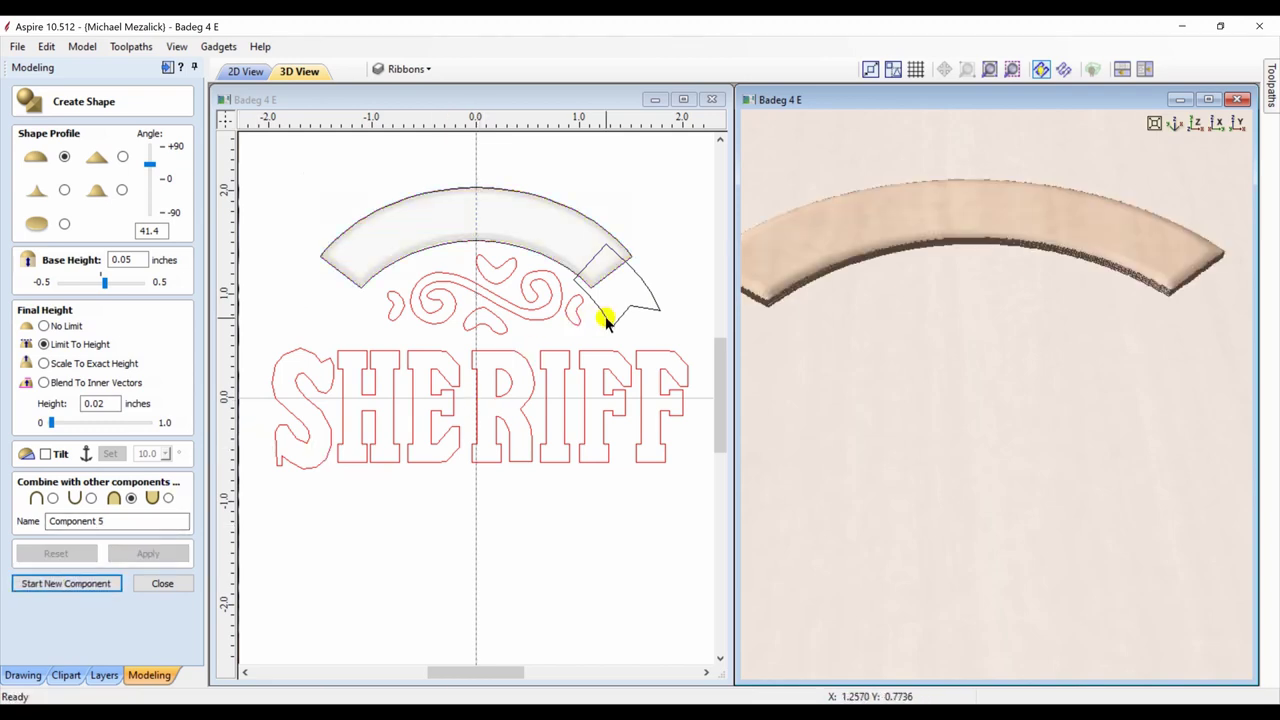
left_click(606, 320)
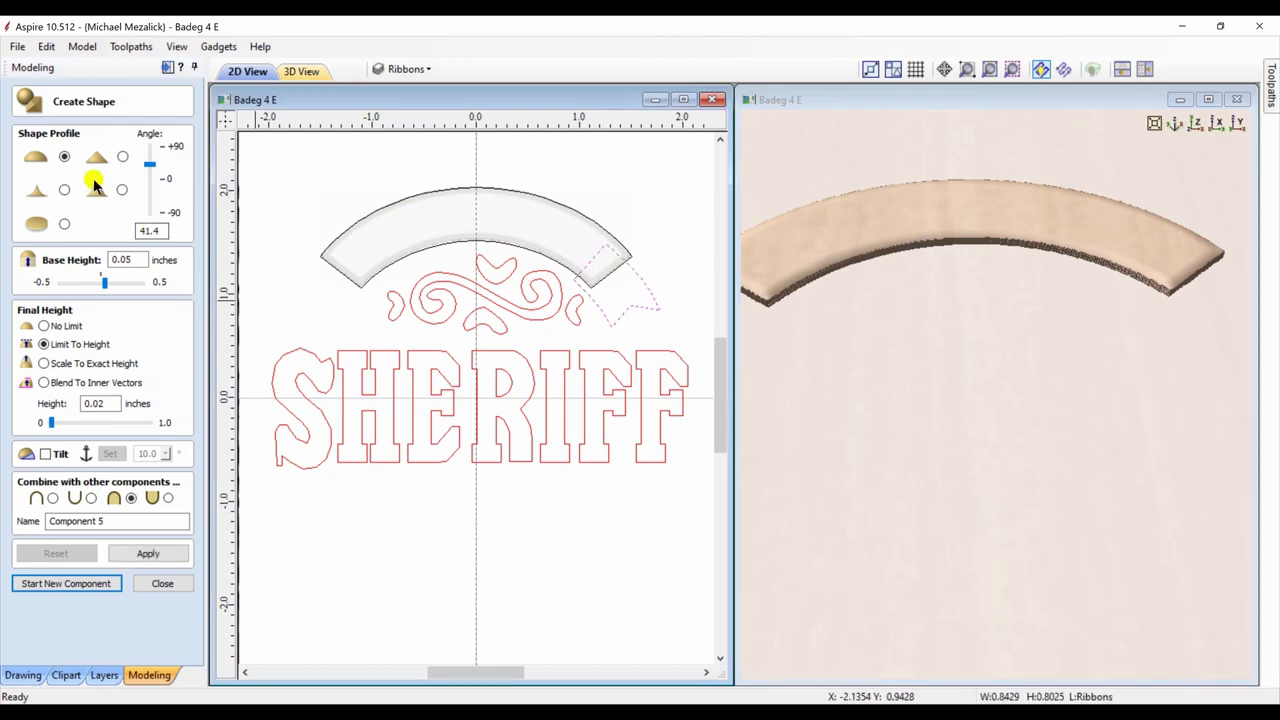
left_click(140, 553)
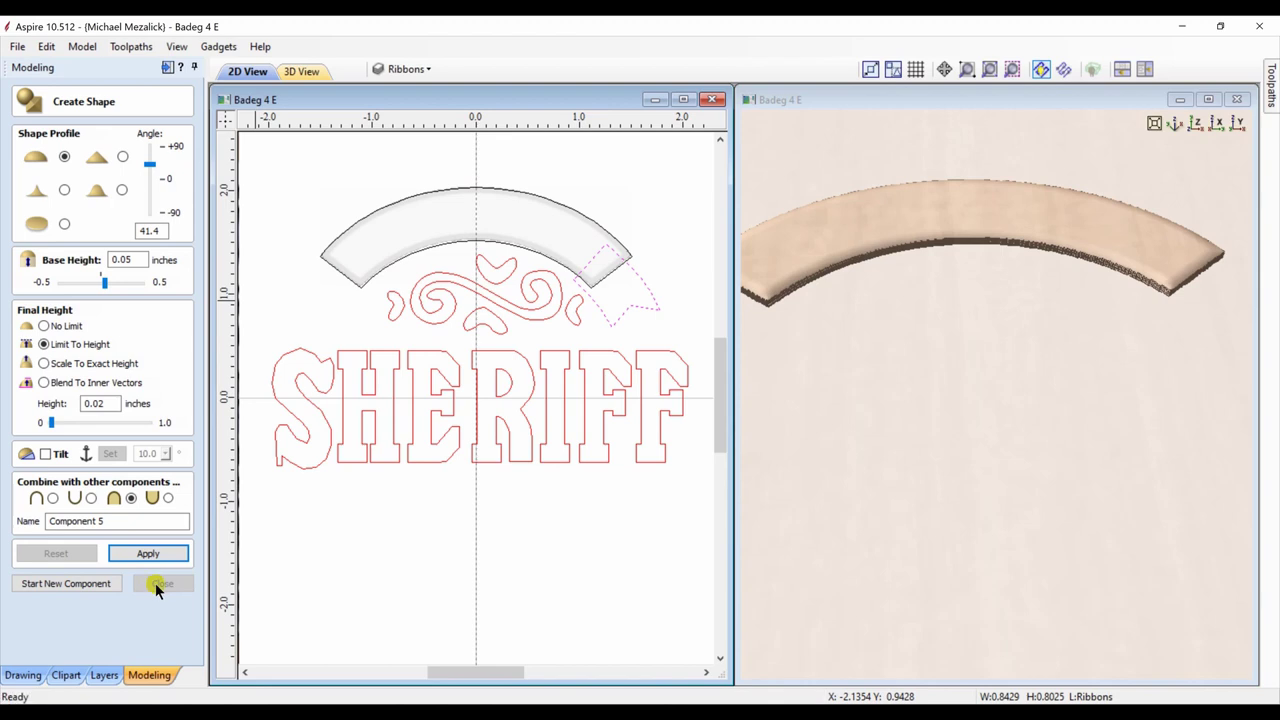
left_click_drag(105, 282, 100, 281)
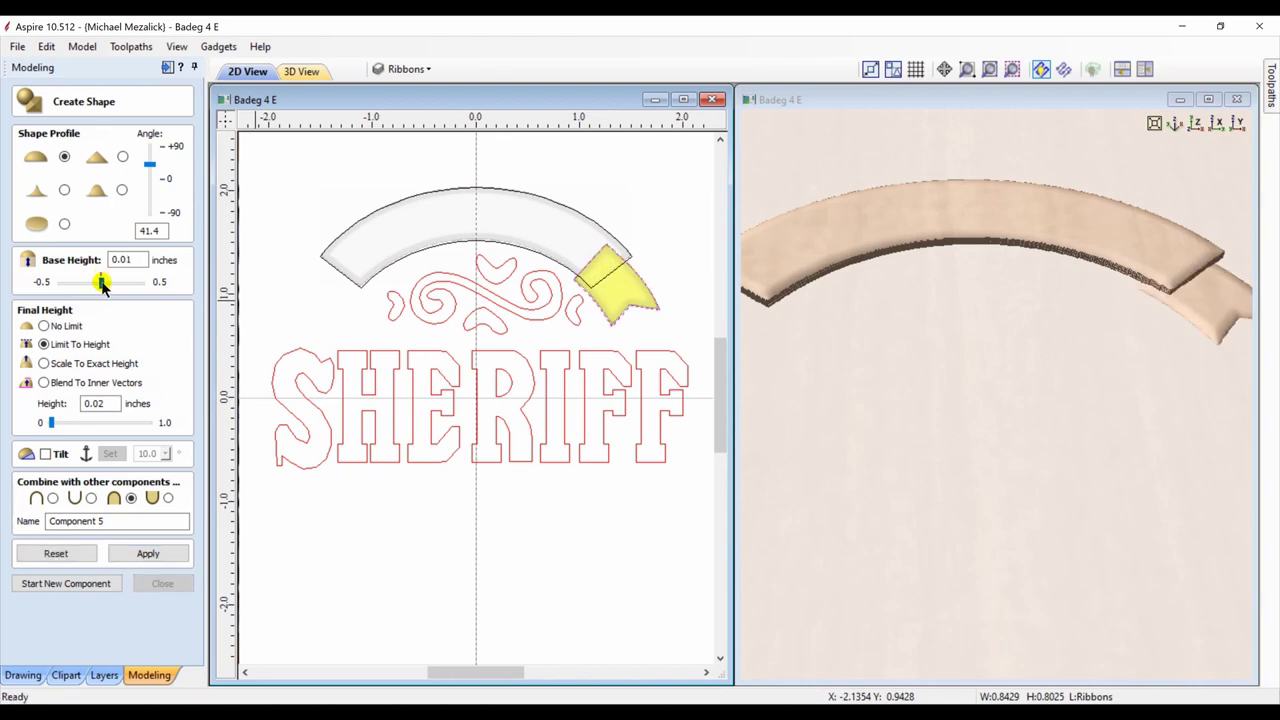
left_click(103, 284)
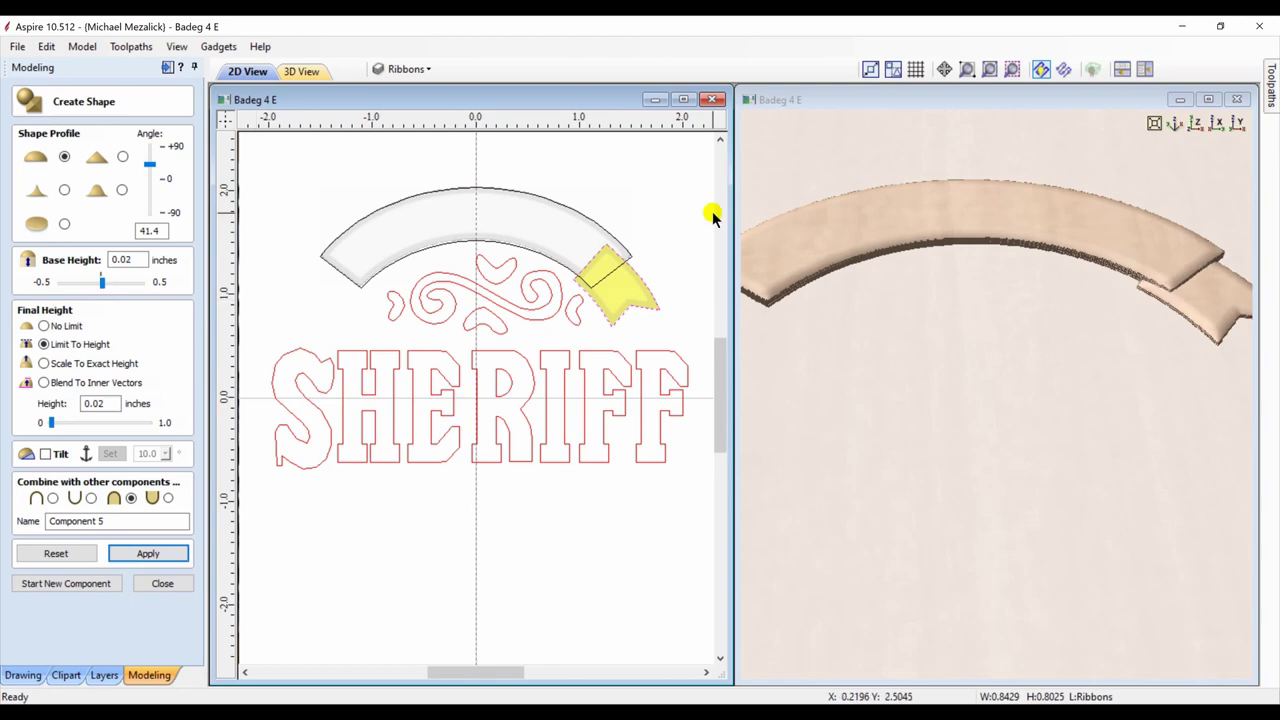
left_click(1196, 122)
scroll(1036, 390, "up", 5)
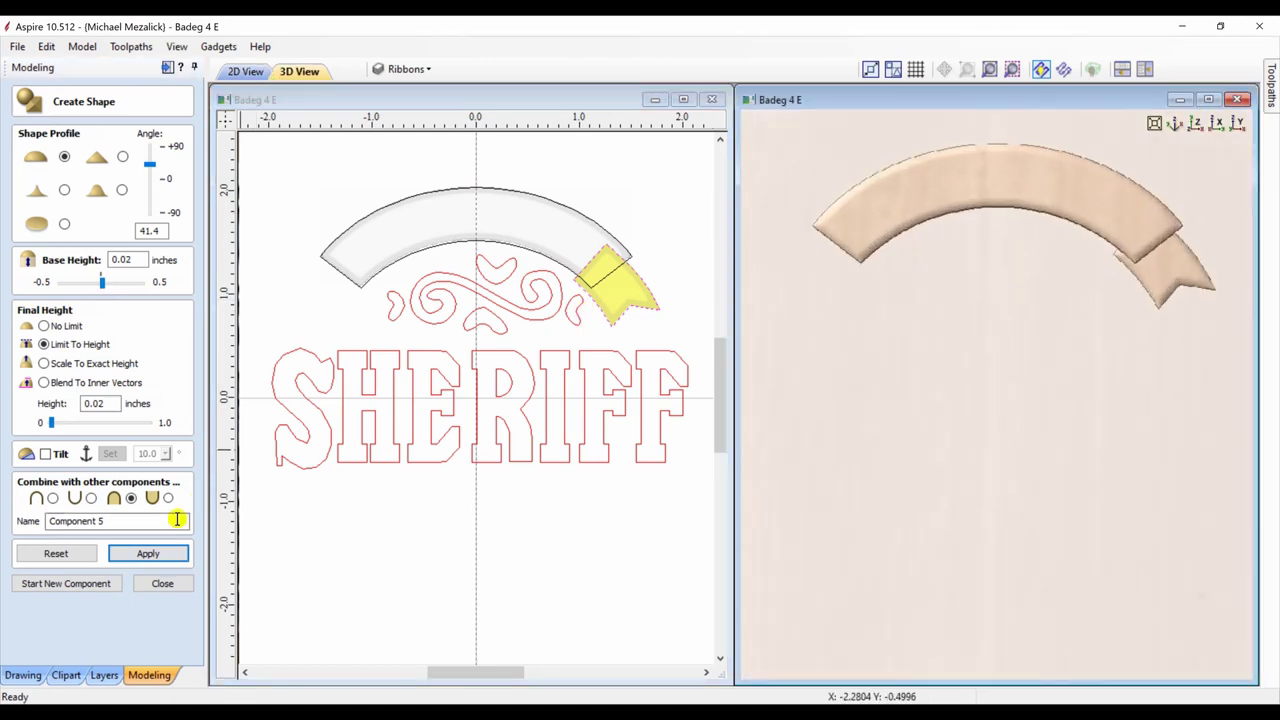
left_click(155, 584)
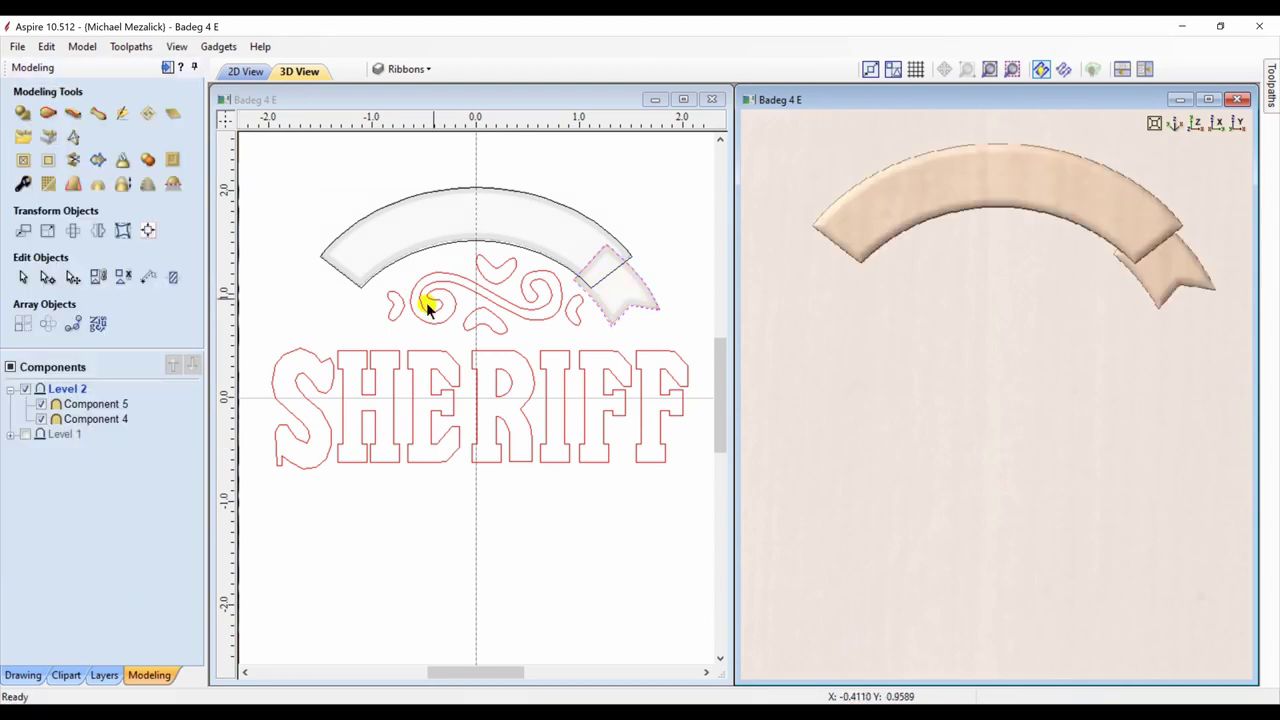
Step: Create a horizontally mirrored copy of the ribbon tail component about the job center
left_click(617, 288)
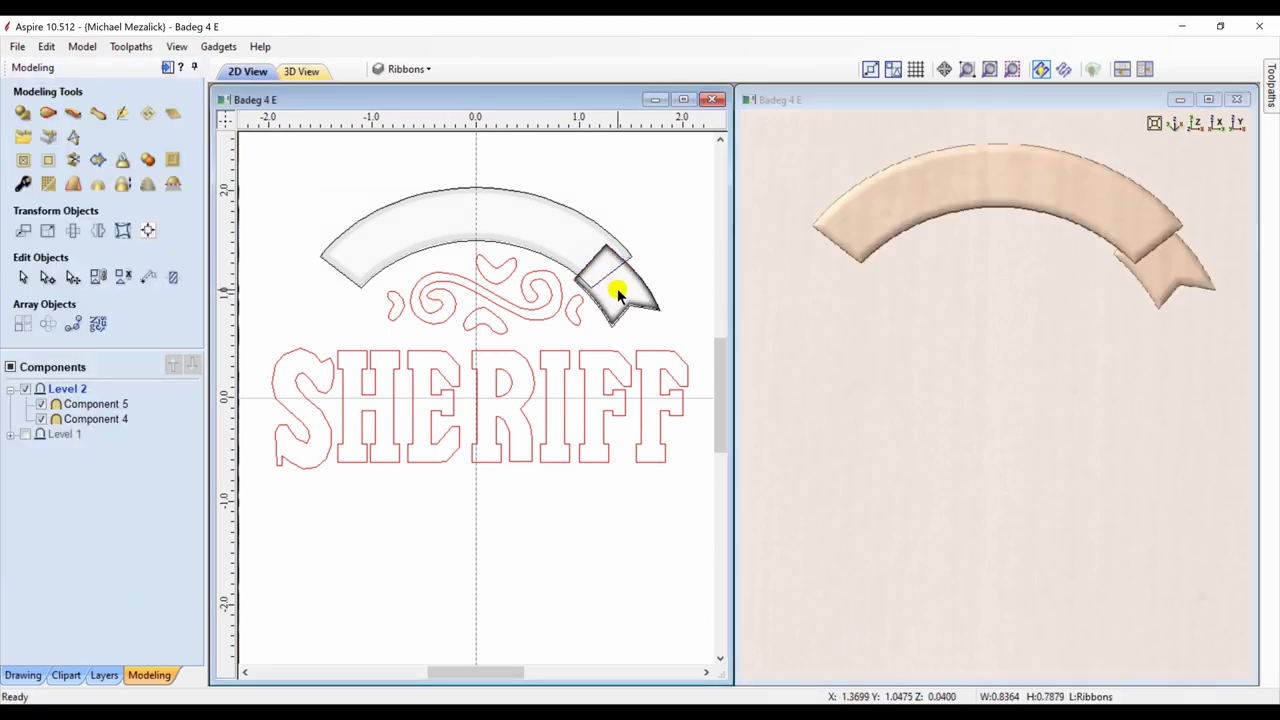
left_click(98, 232)
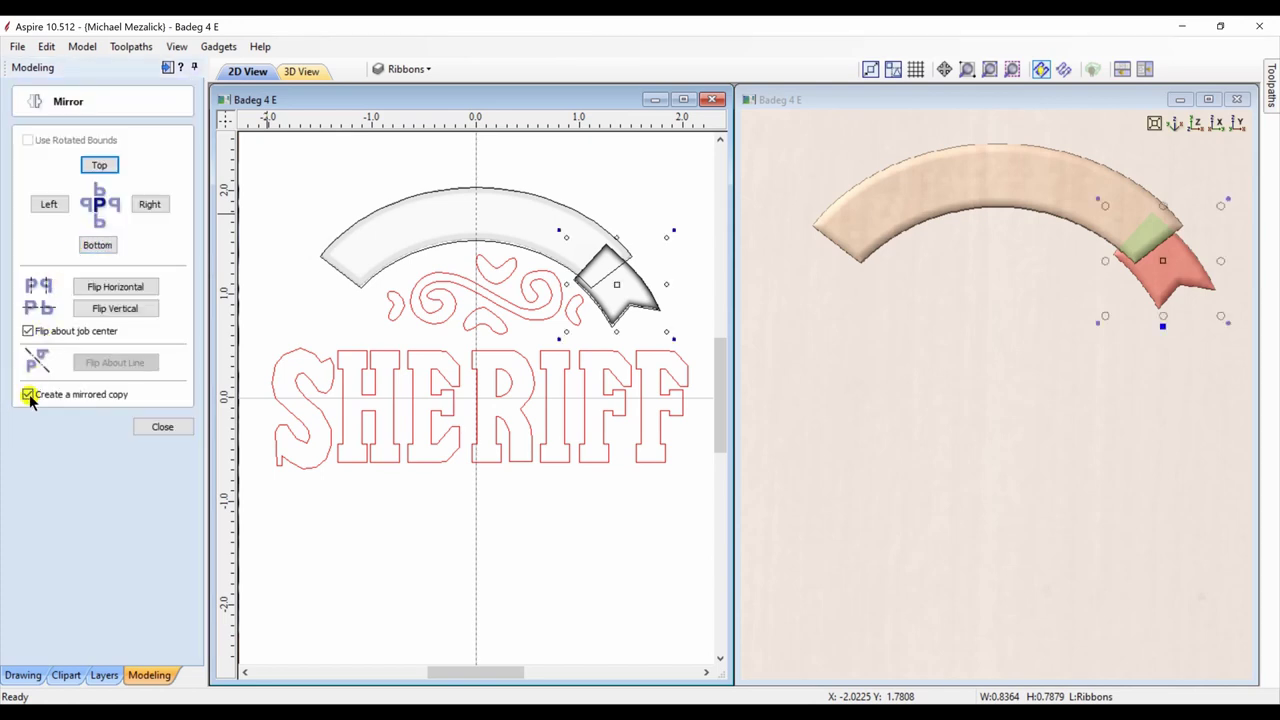
left_click(99, 288)
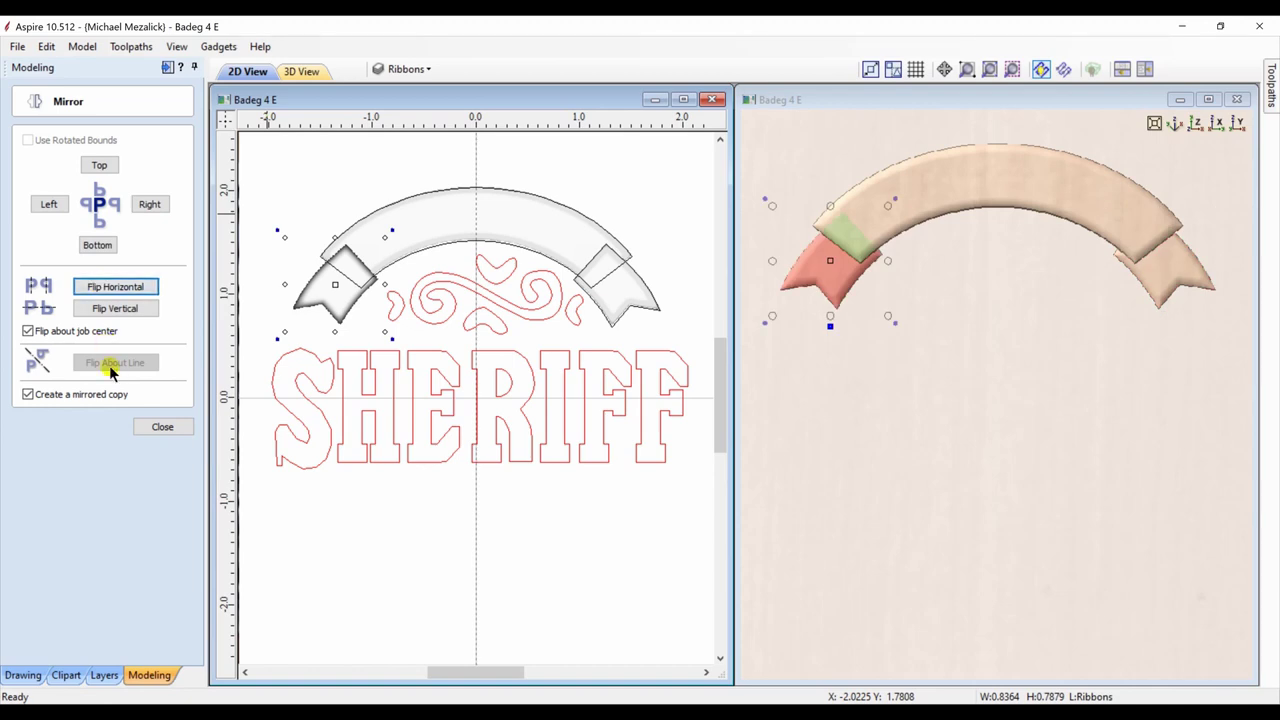
left_click(153, 427)
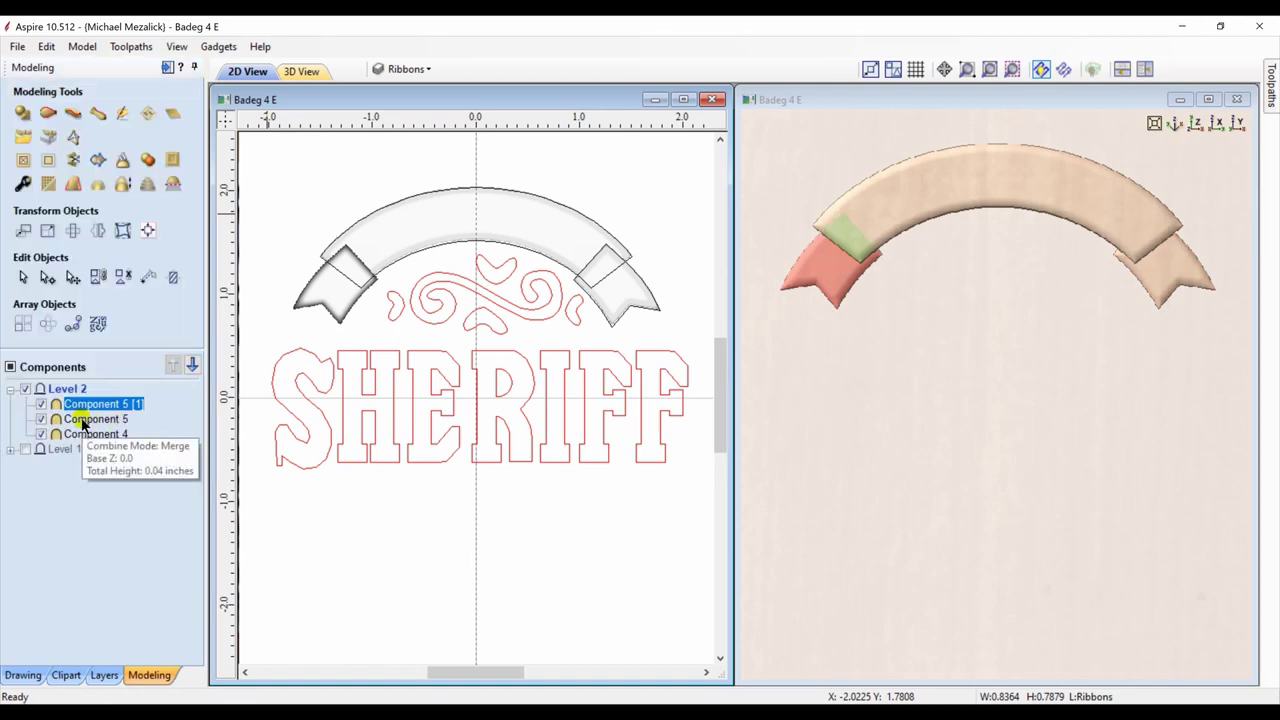
Step: Combine the visible arched band and both tails into one component and hide Component 4, Component 5 and Component 5 [1]
left_click(148, 160)
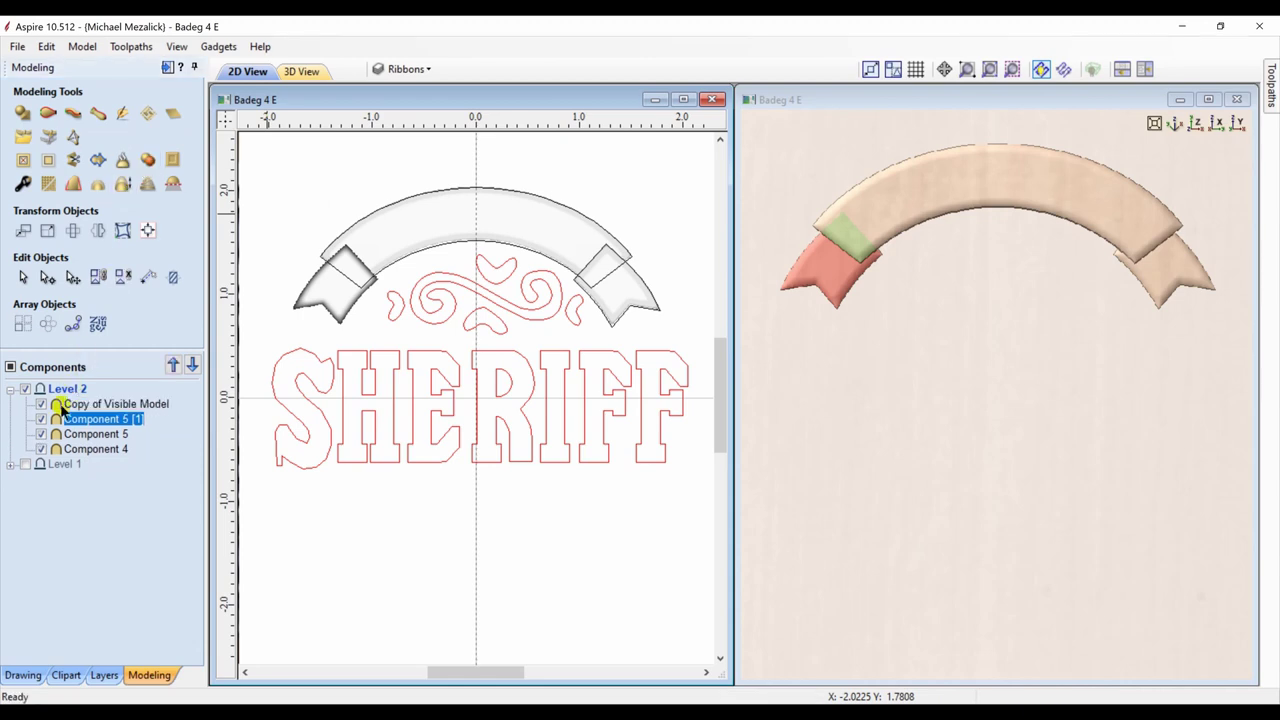
left_click(100, 404)
left_click(41, 419)
left_click(41, 434)
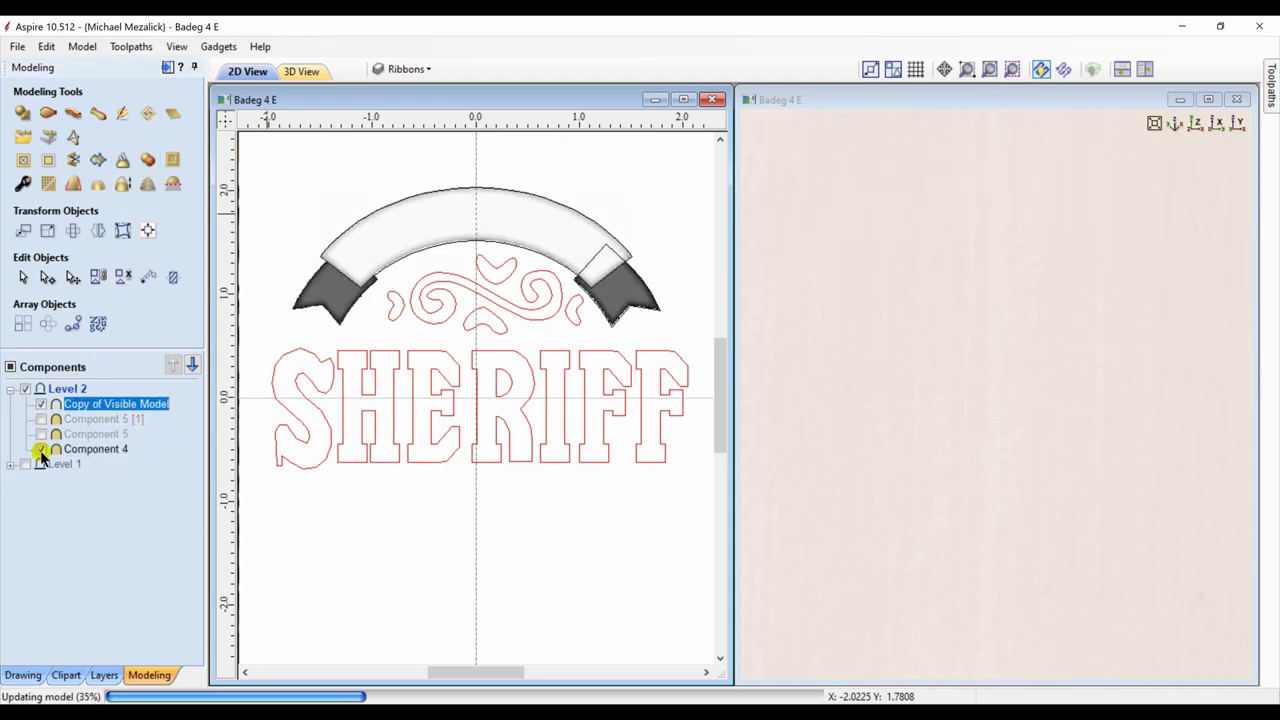
left_click(41, 449)
Step: Create a vertically mirrored copy of the combined ribbon about the job center
left_click(97, 404)
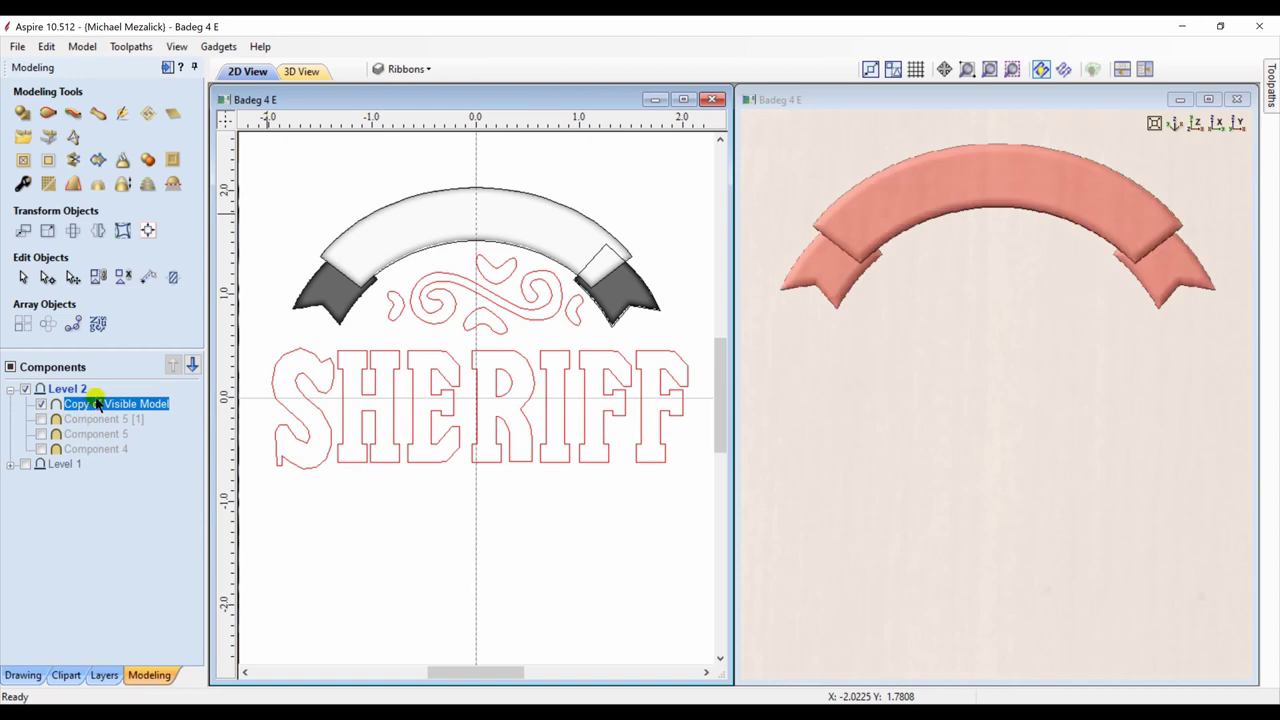
left_click(98, 231)
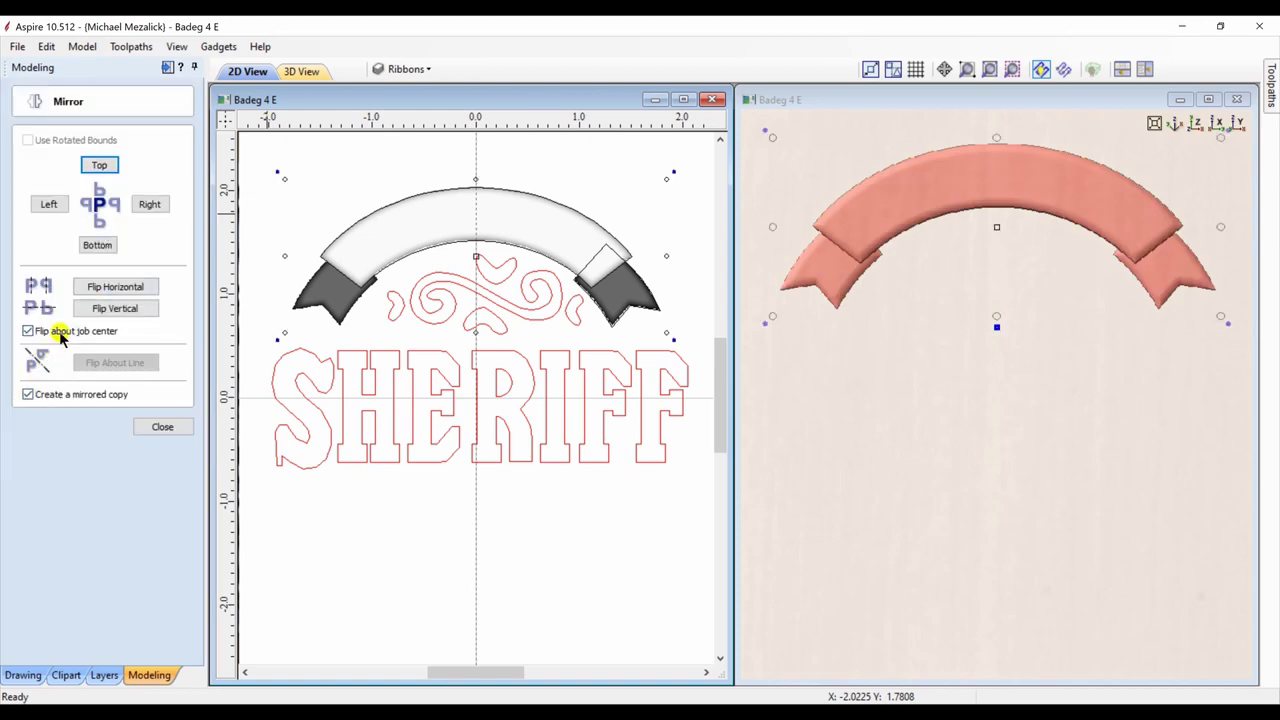
left_click(105, 309)
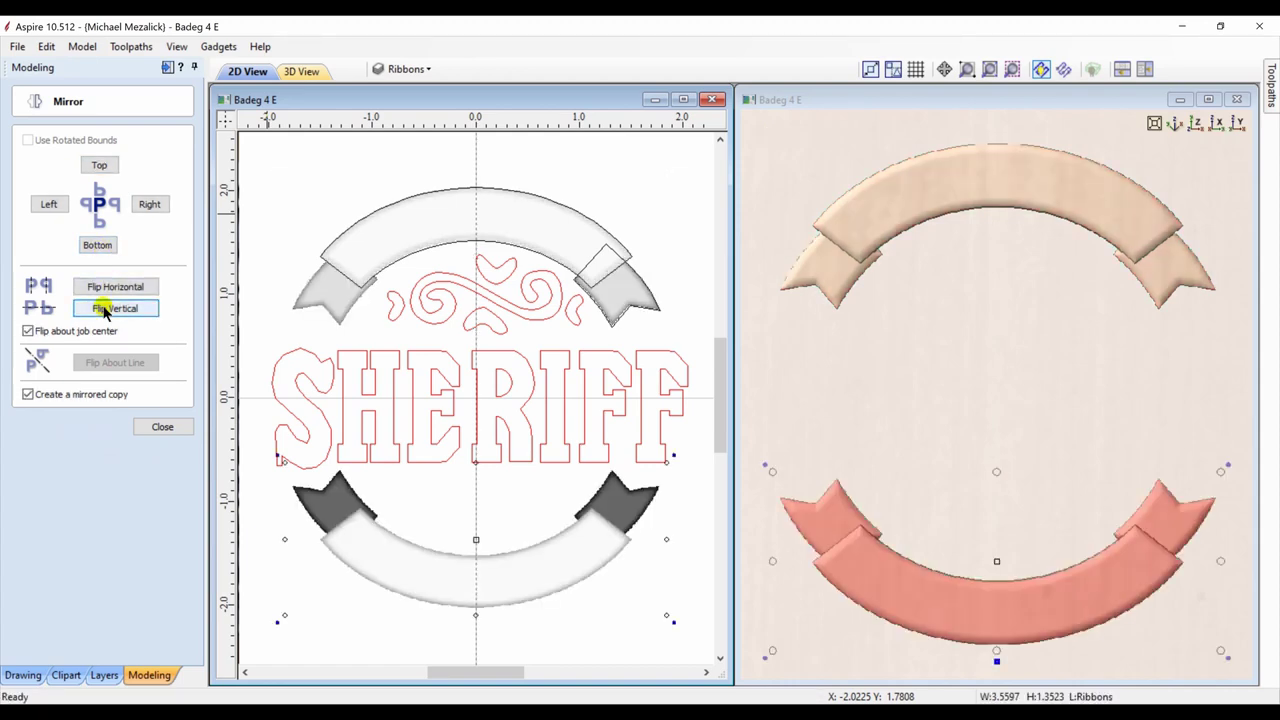
left_click(162, 427)
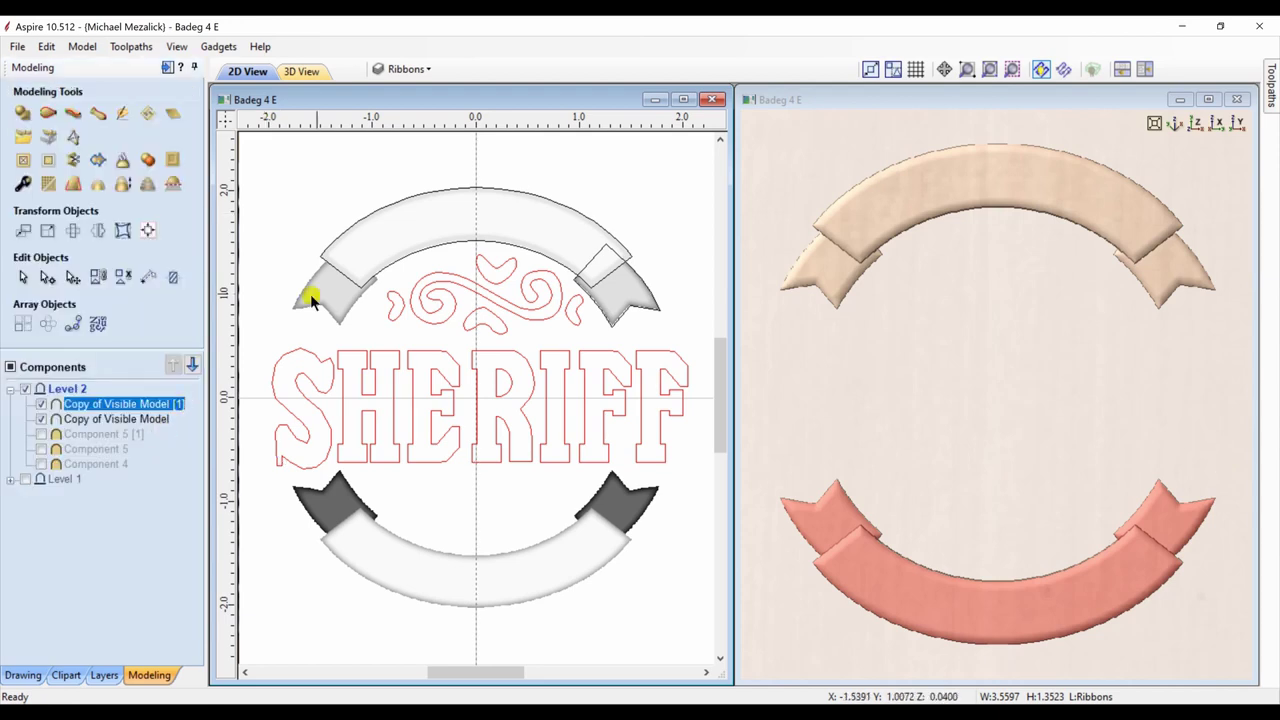
Step: Draw a circle with a 0.05 inch radius in the empty area beyond the upper ribbon's left end
left_click(390, 316)
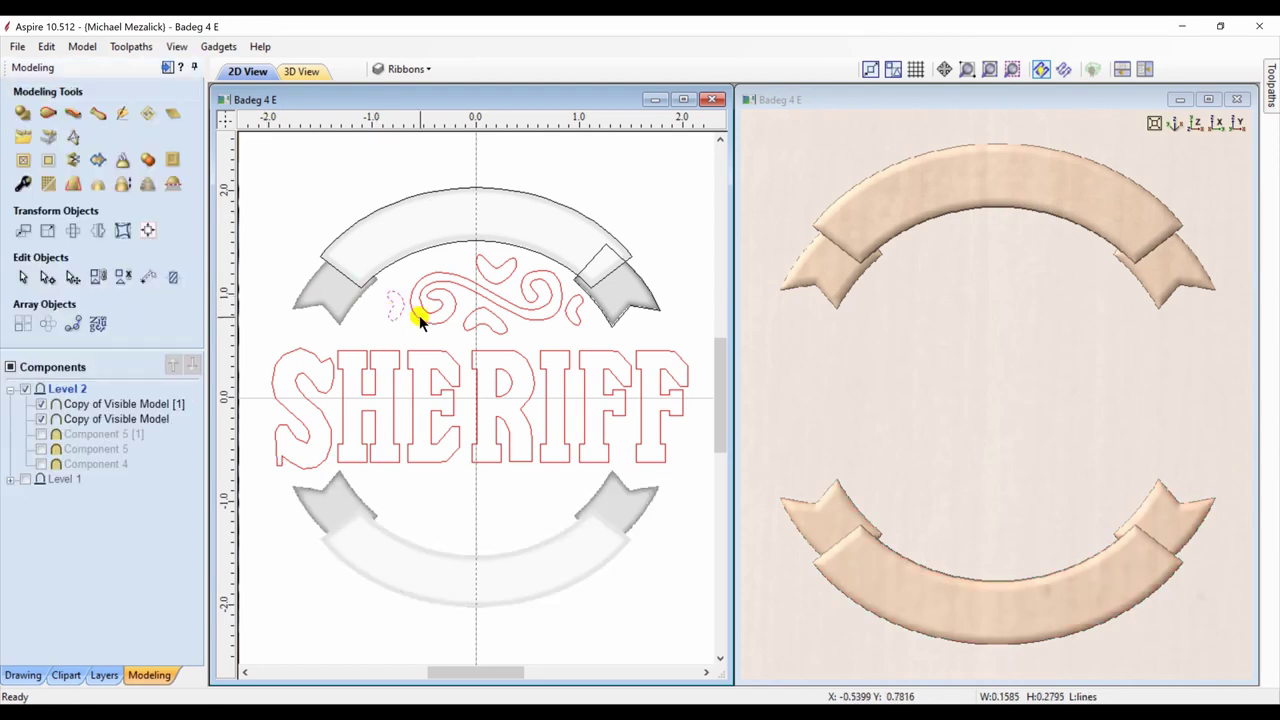
left_click(417, 314)
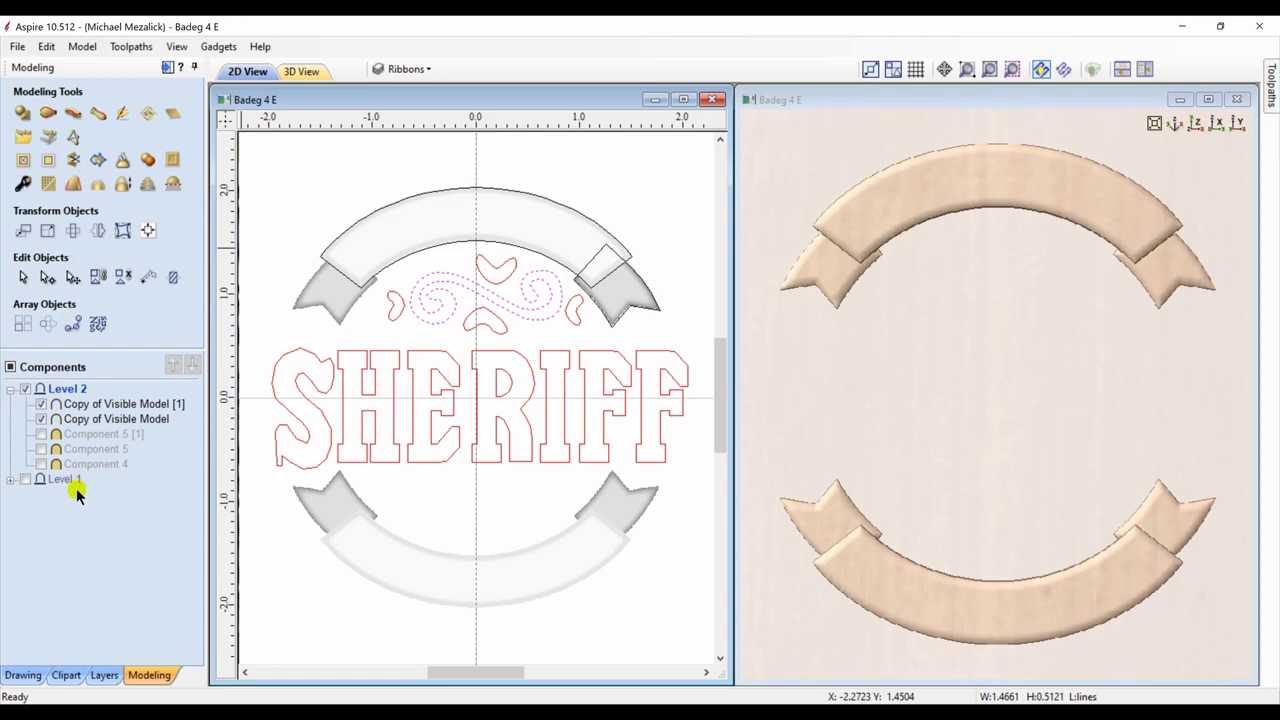
left_click(24, 666)
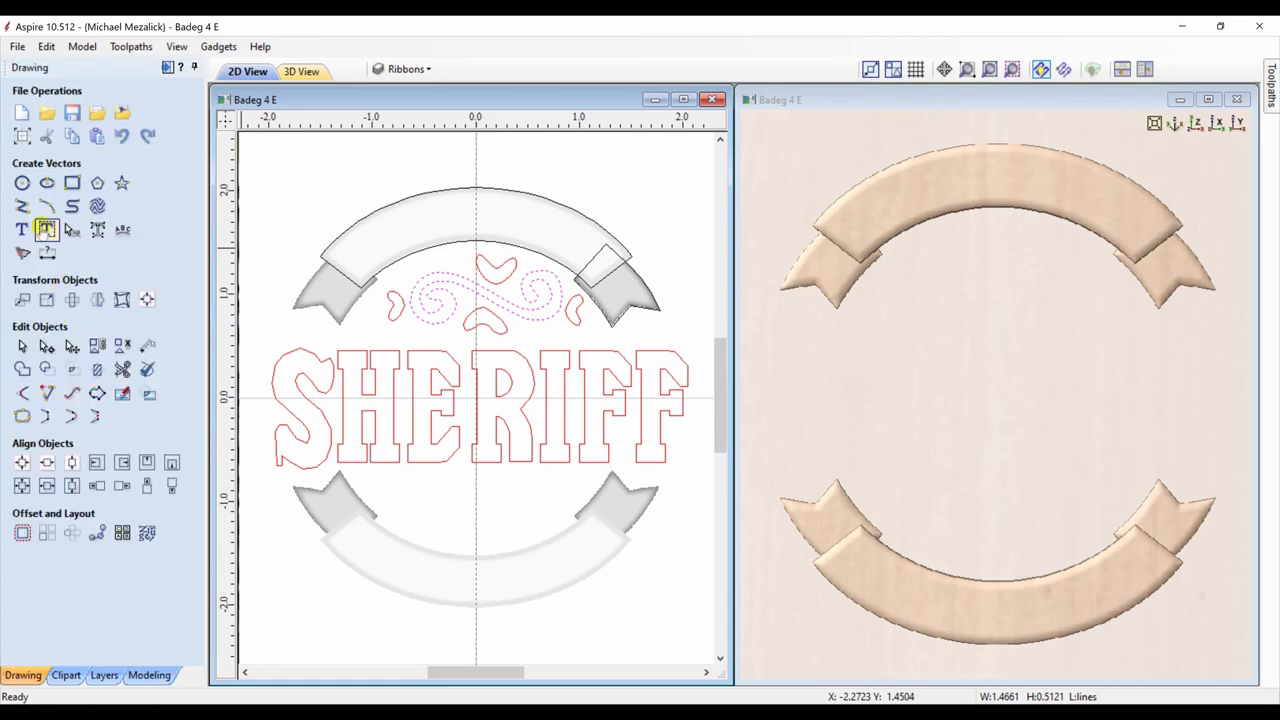
left_click(22, 184)
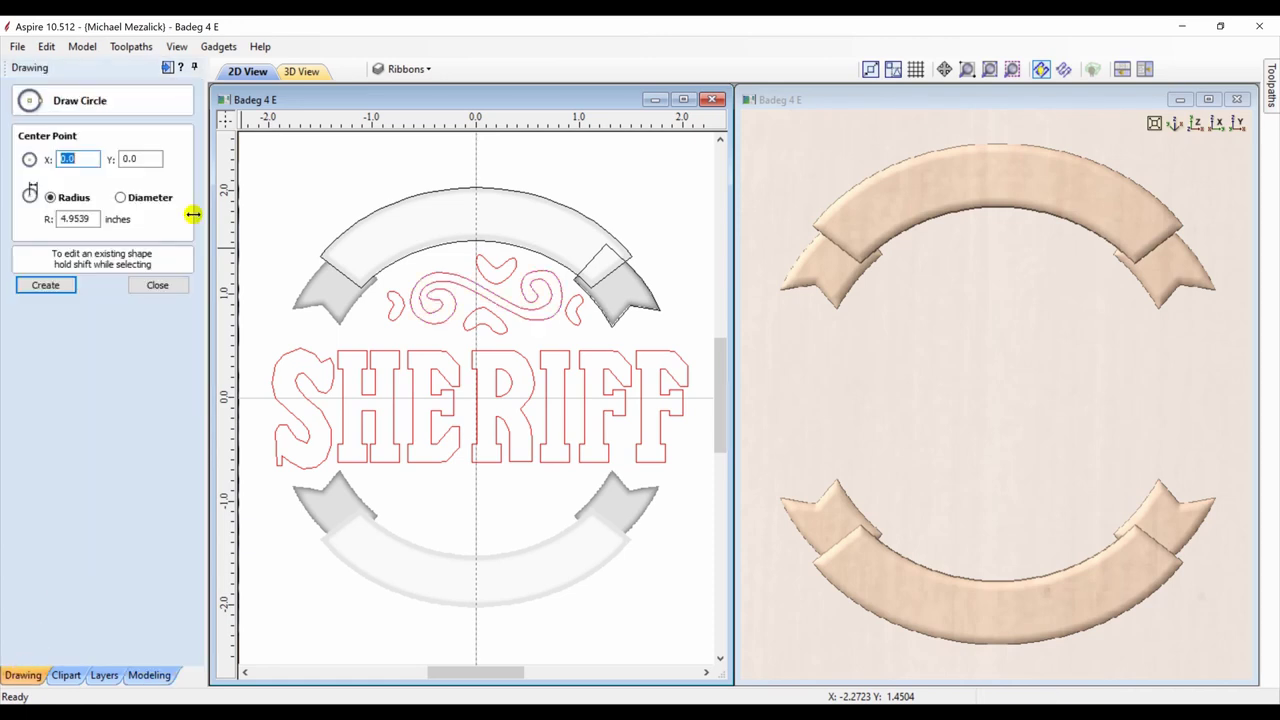
left_click(270, 206)
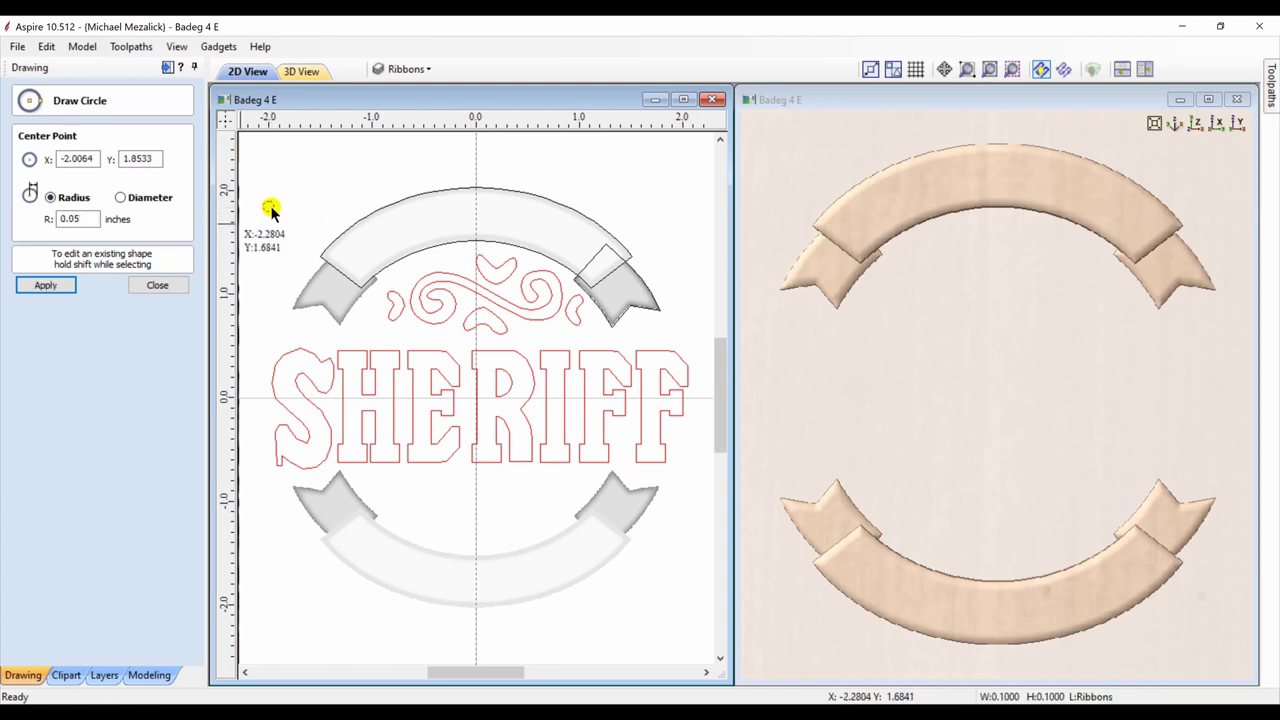
left_click(157, 285)
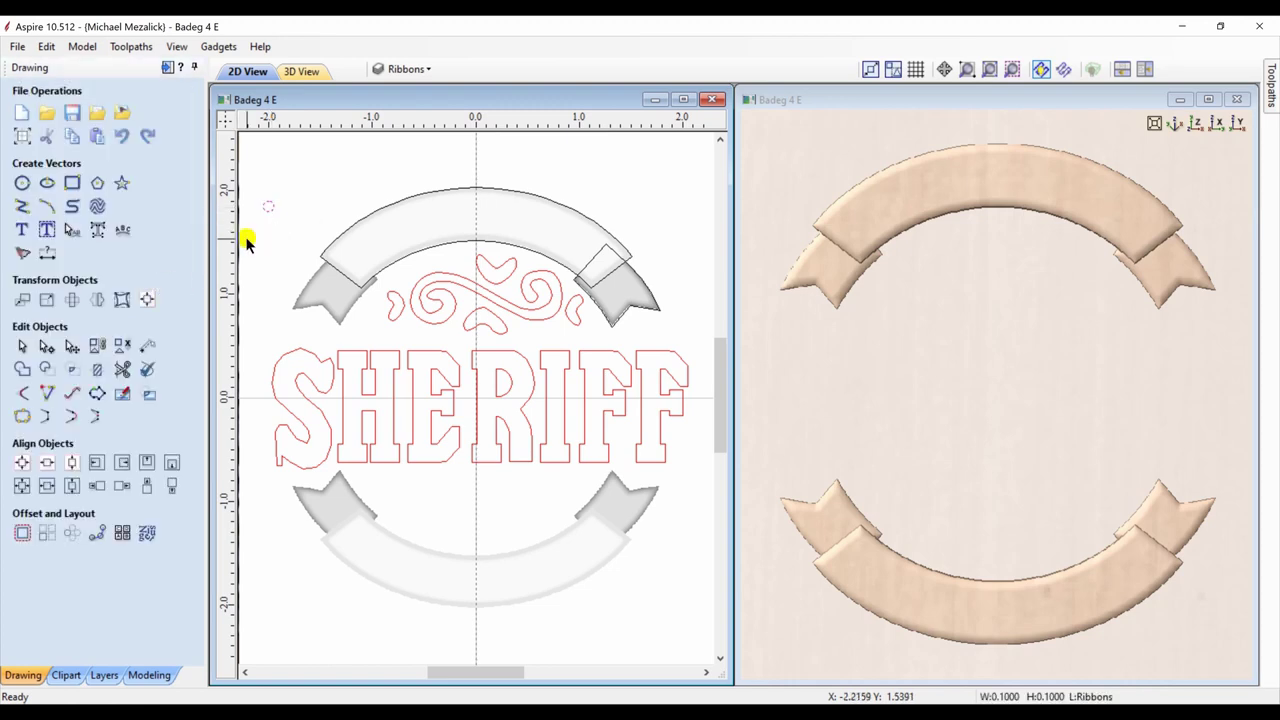
Step: Resize the small circle to 0.05 inches wide and high with the proportions linked
left_click(122, 229)
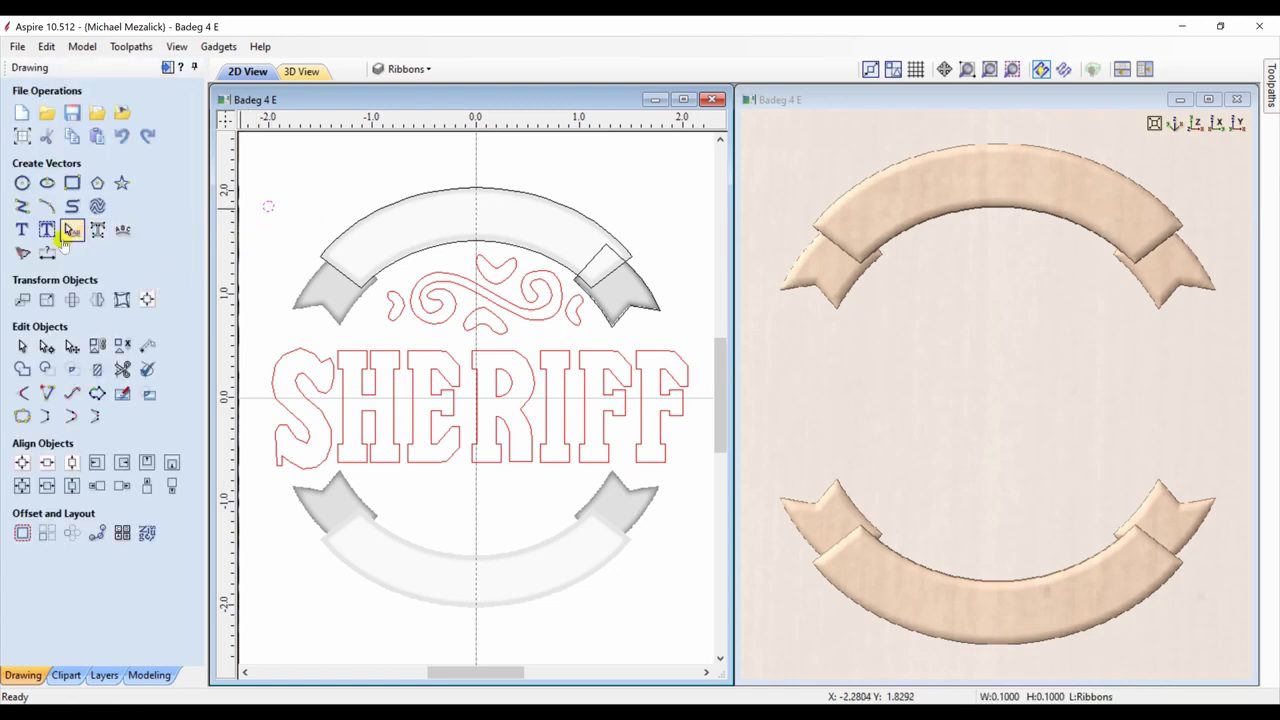
left_click(47, 299)
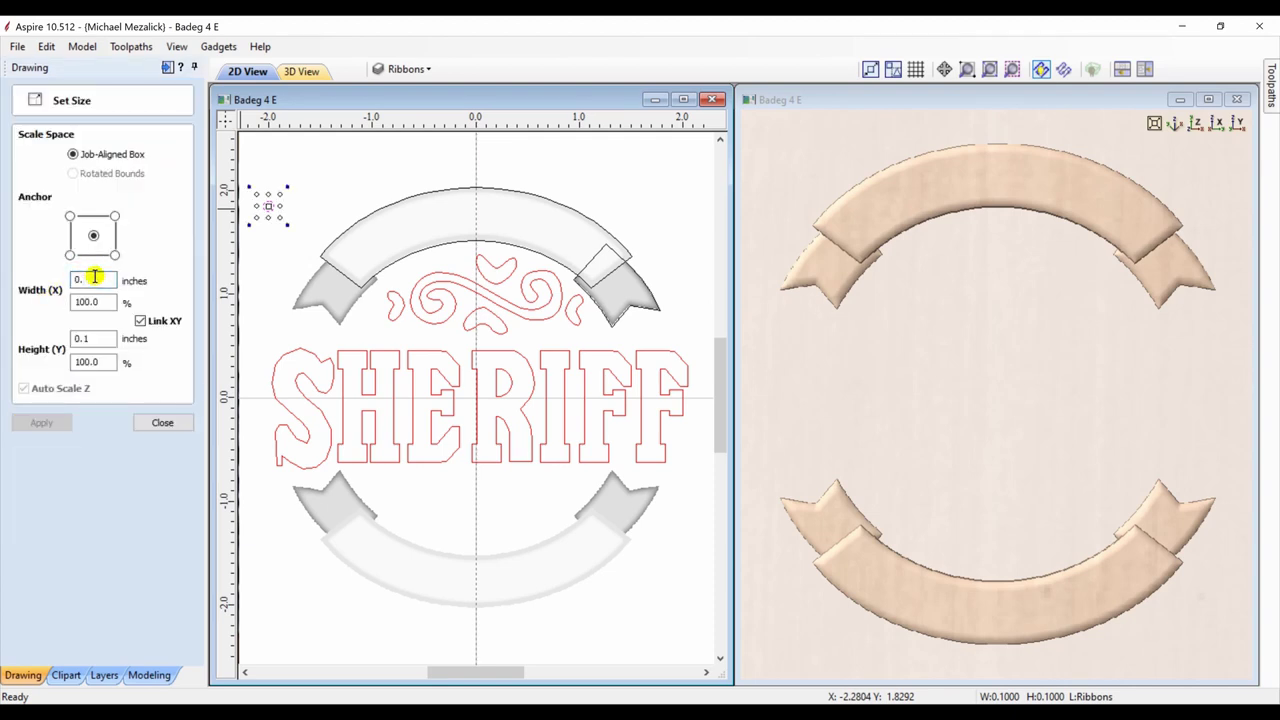
left_click(90, 279)
type("0.05")
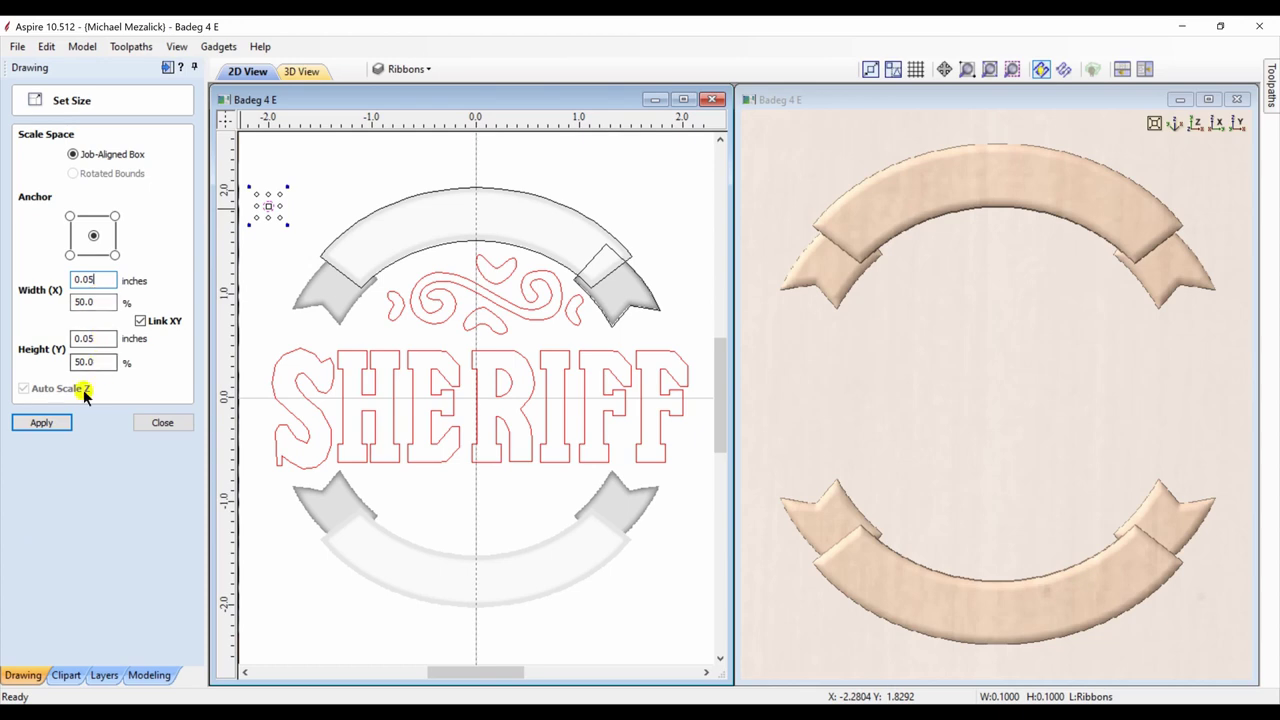
left_click(40, 422)
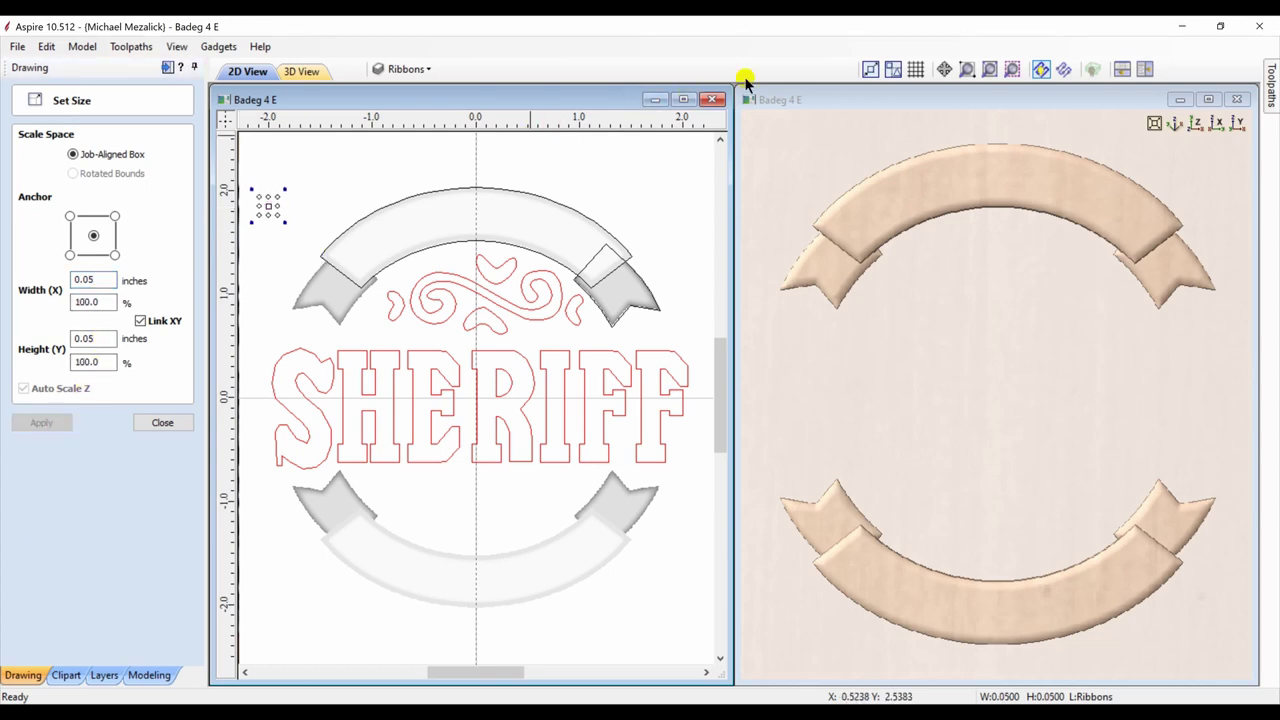
Step: Delete the two lower spans of the small circle in node editing, leaving only its upper half arc
left_click(1013, 69)
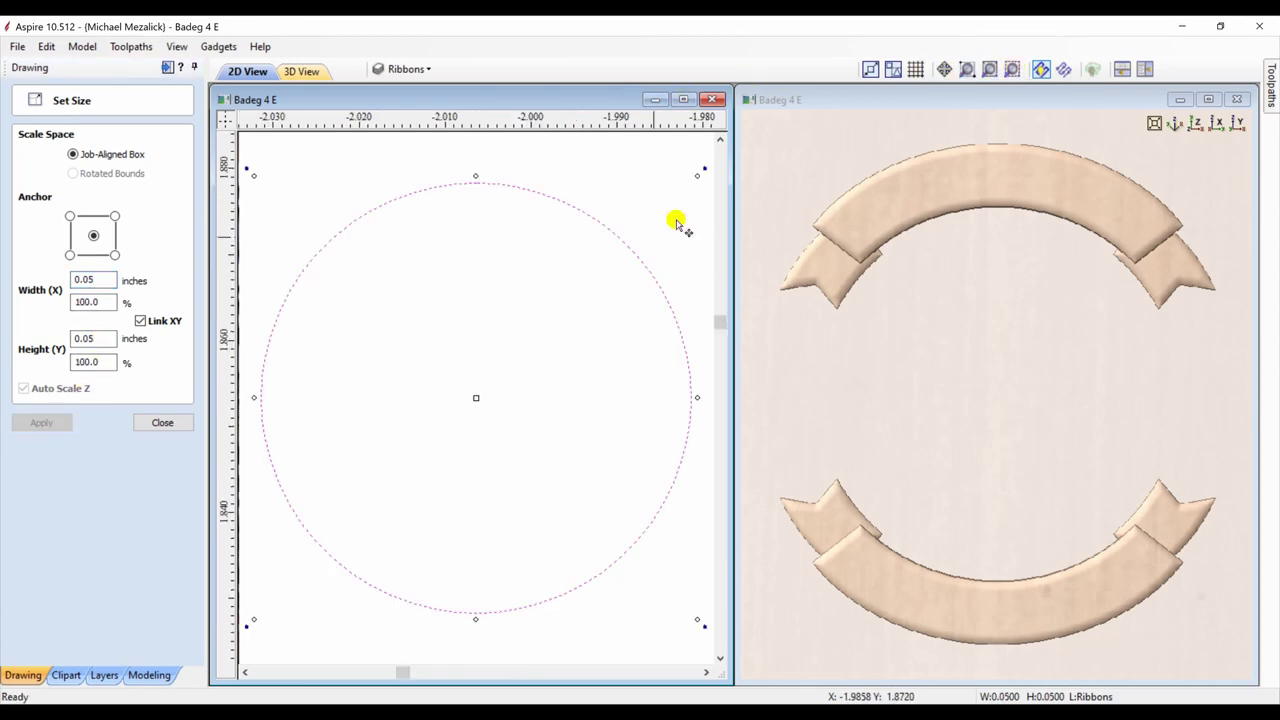
key("n")
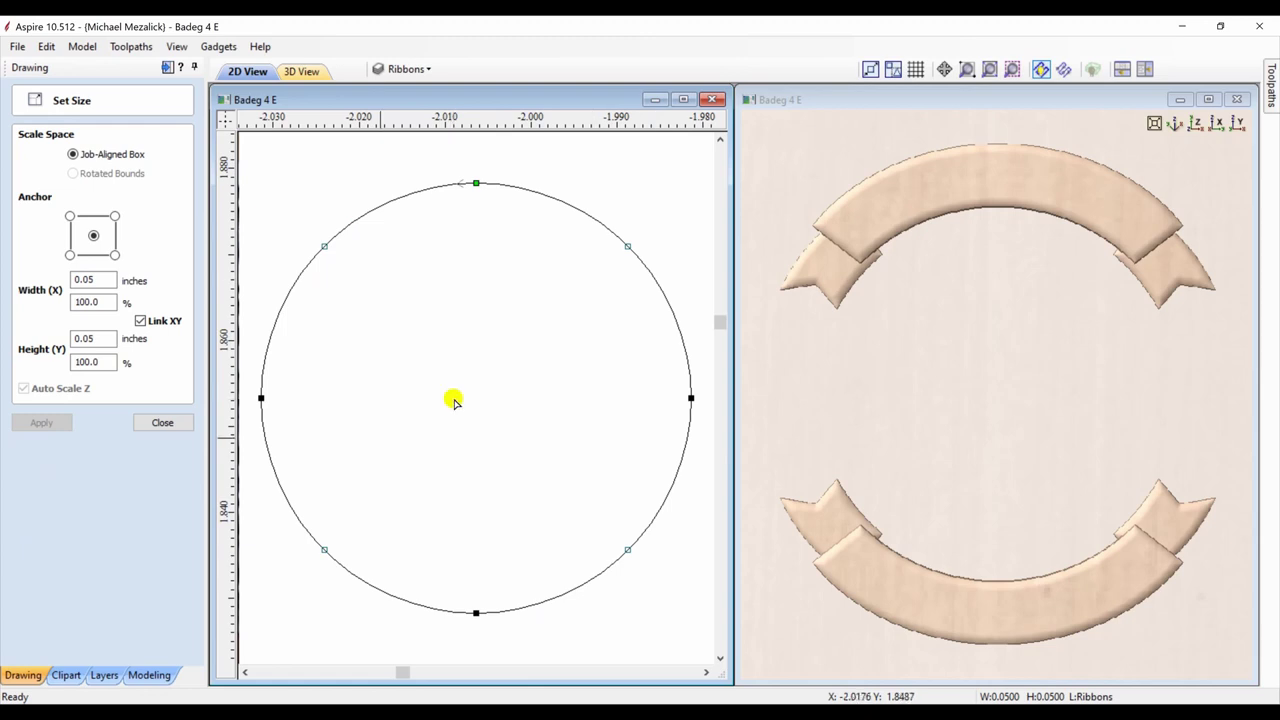
left_click(287, 500)
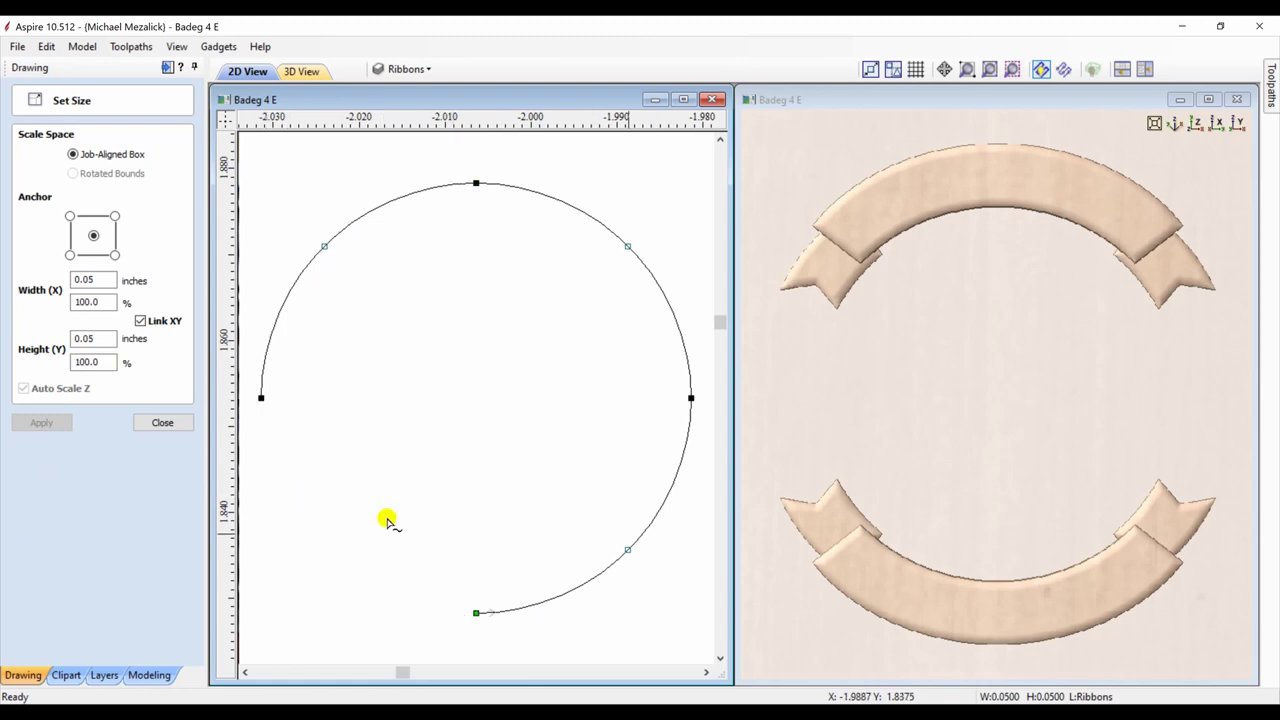
left_click(651, 523)
key("Escape")
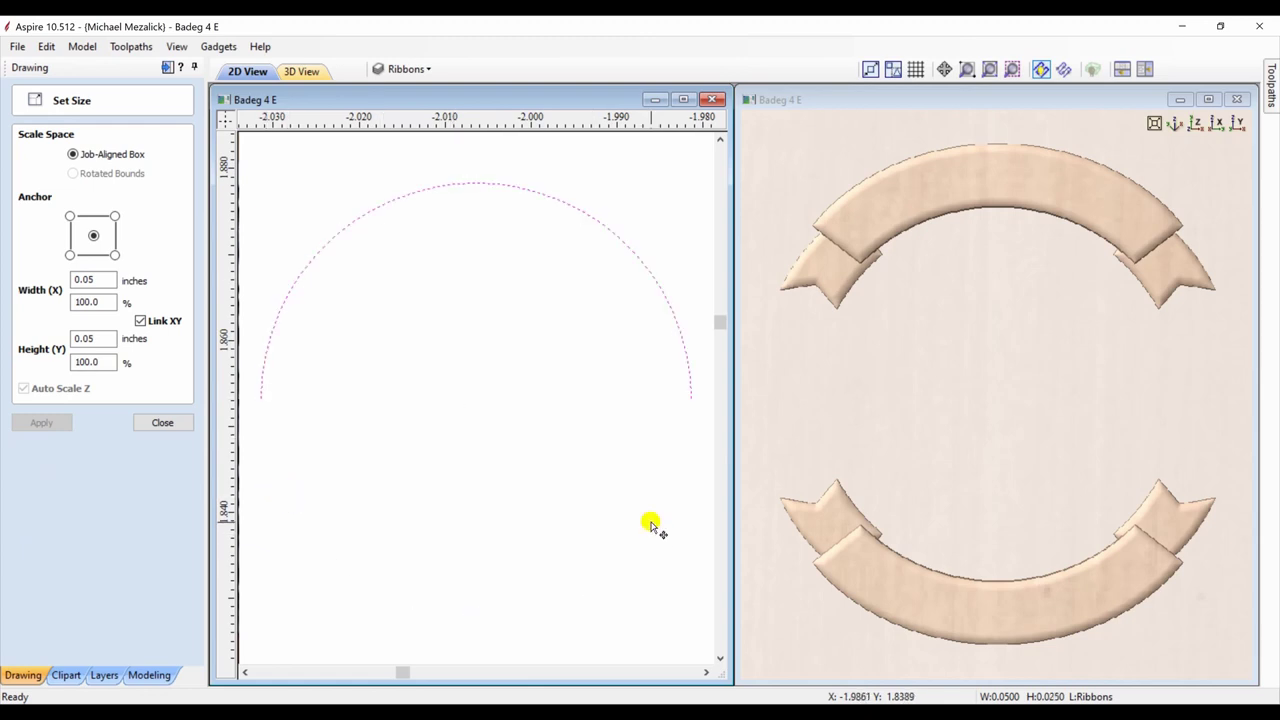
left_click(683, 99)
left_click(988, 69)
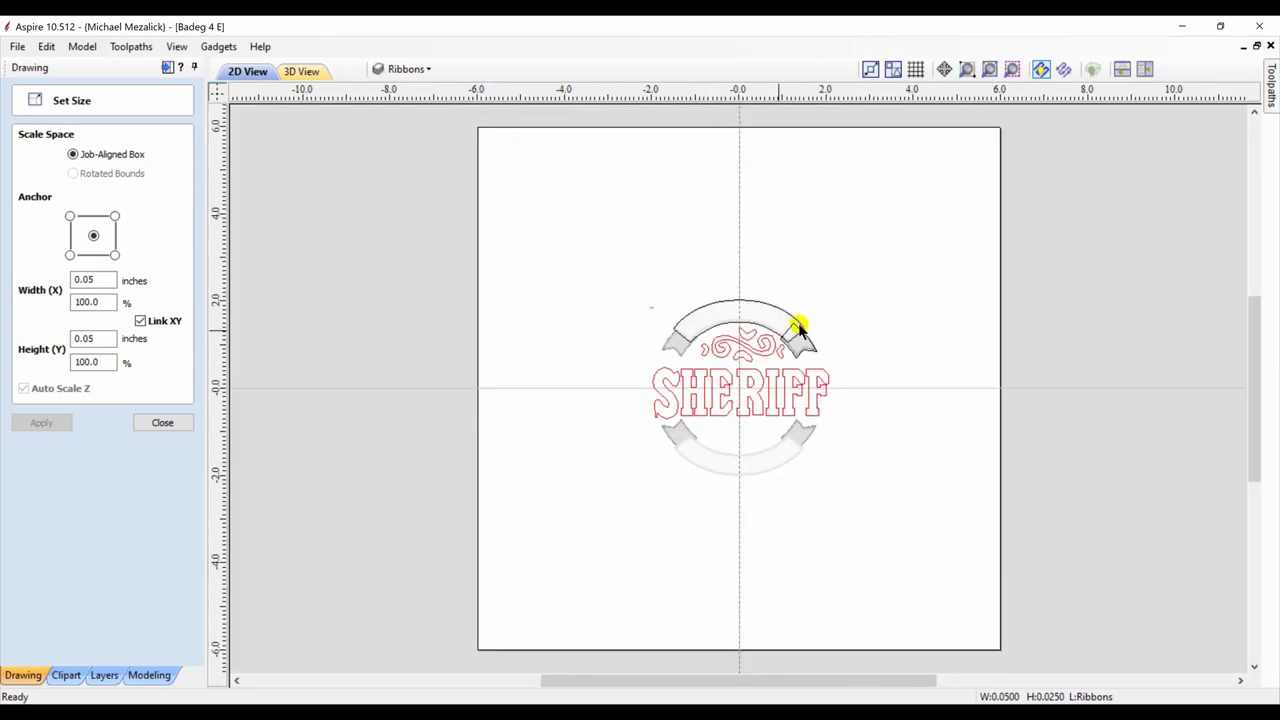
left_click(970, 72)
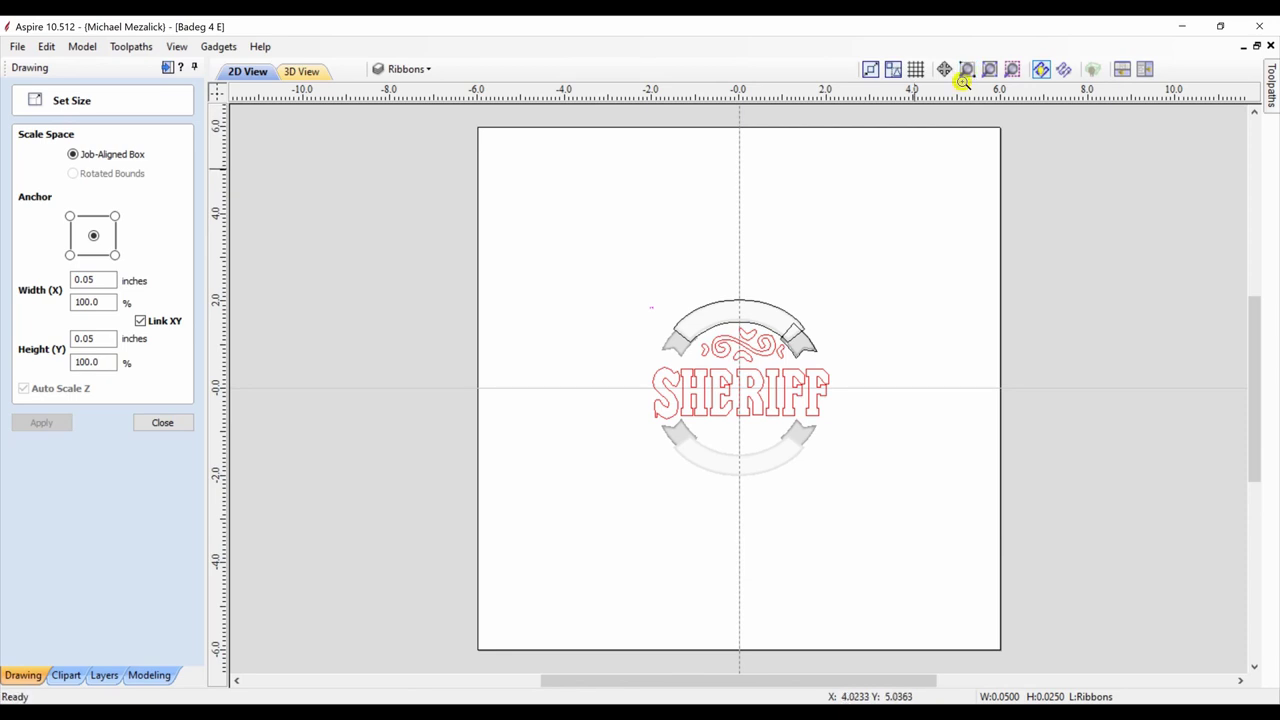
left_click(756, 334)
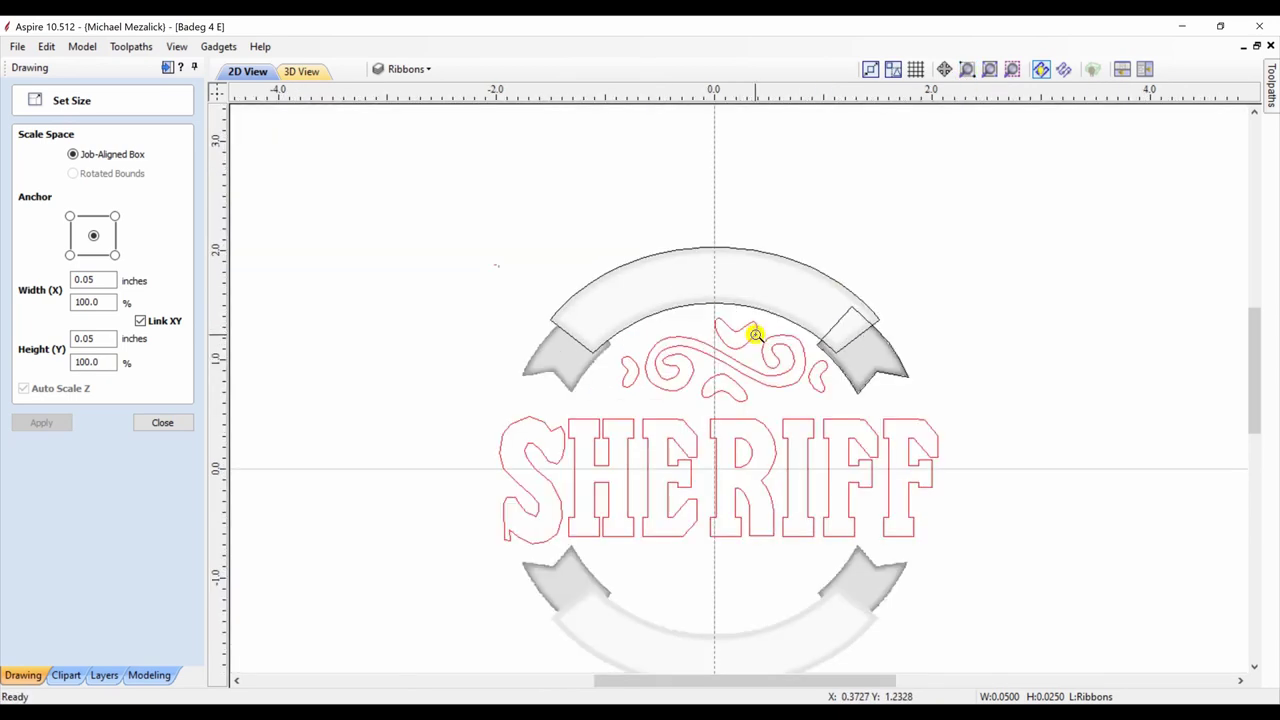
left_click(160, 422)
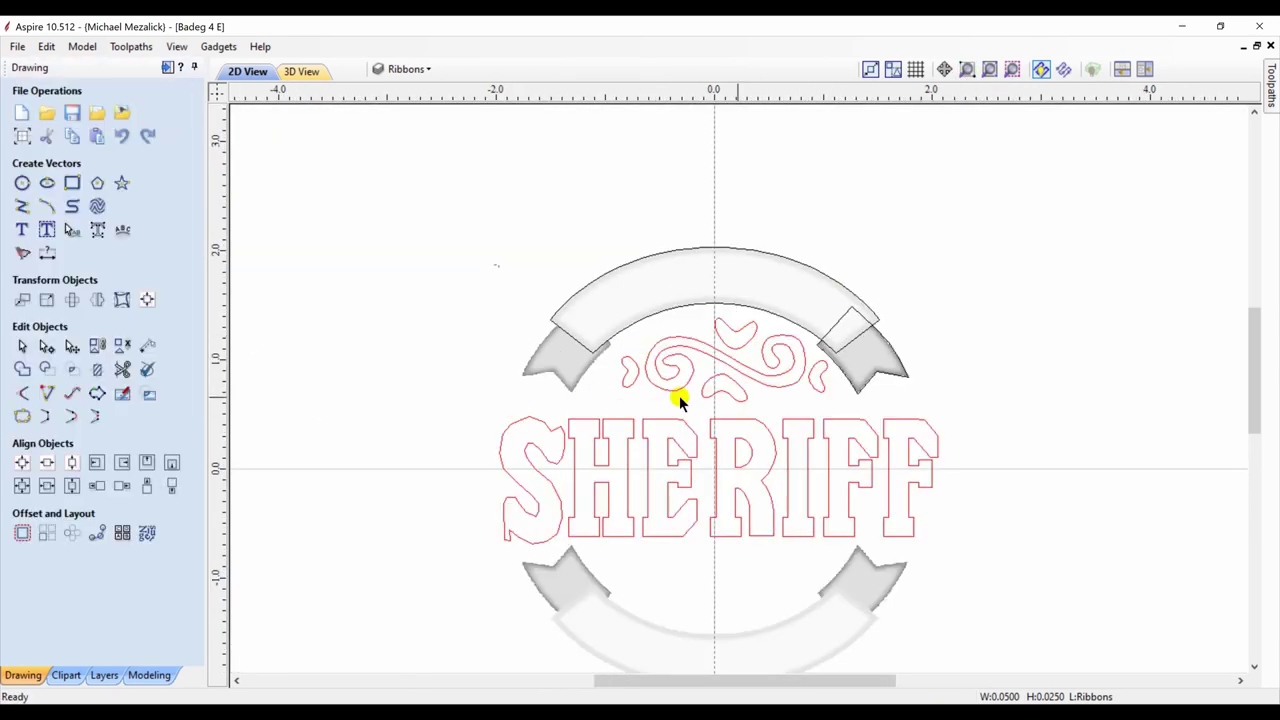
Step: Extrude the small half-circle profile along the five scrollwork outlines with Extrude and Weave, using the merge combine mode
left_click_drag(607, 294, 848, 420)
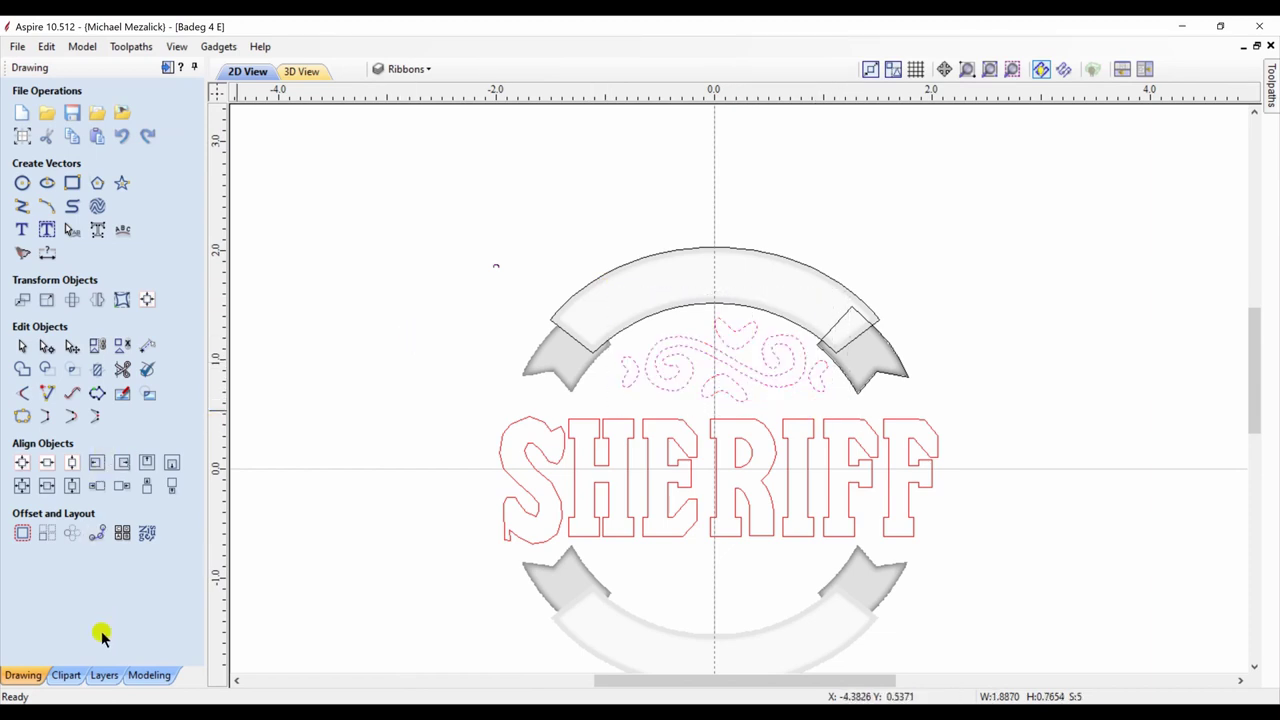
left_click(104, 675)
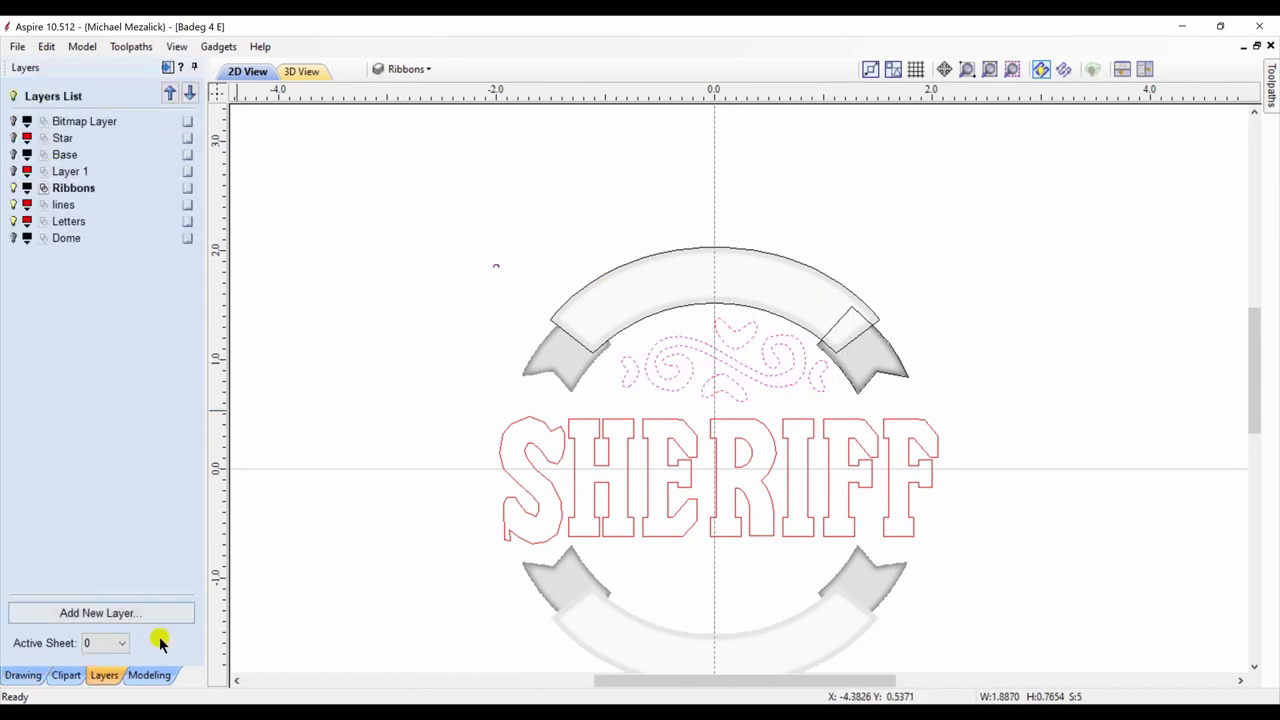
left_click(152, 675)
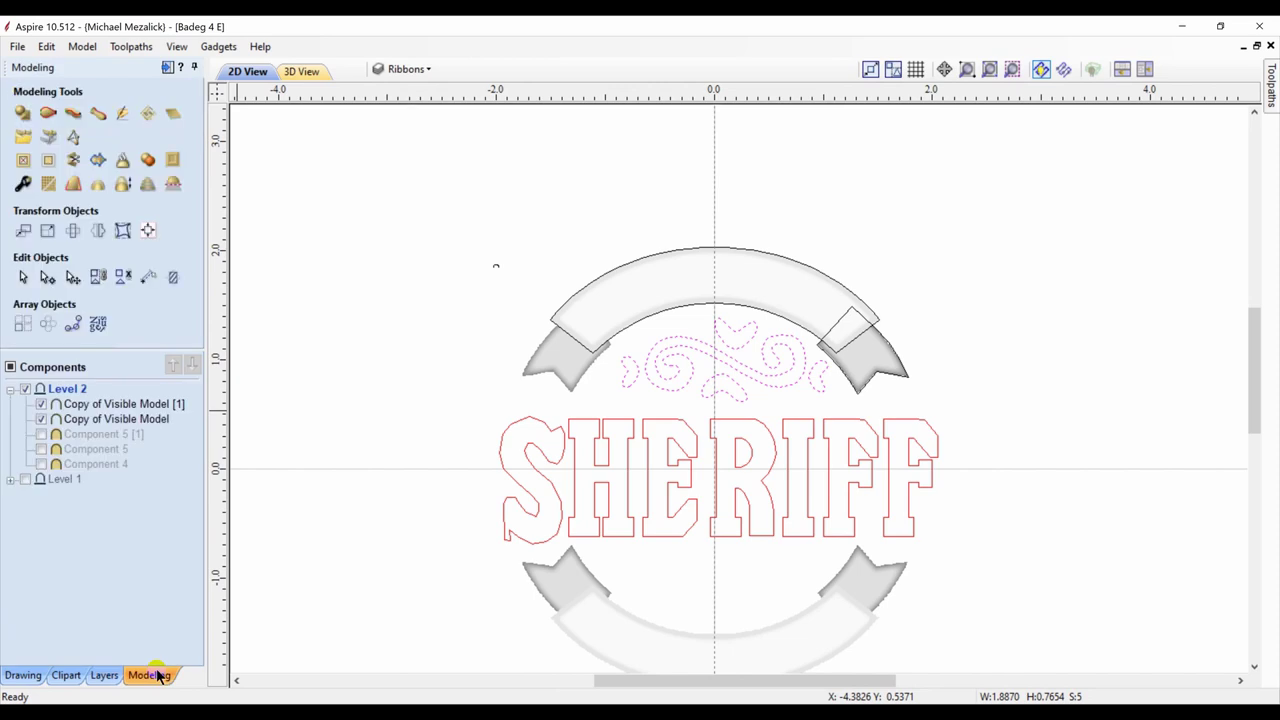
left_click(73, 115)
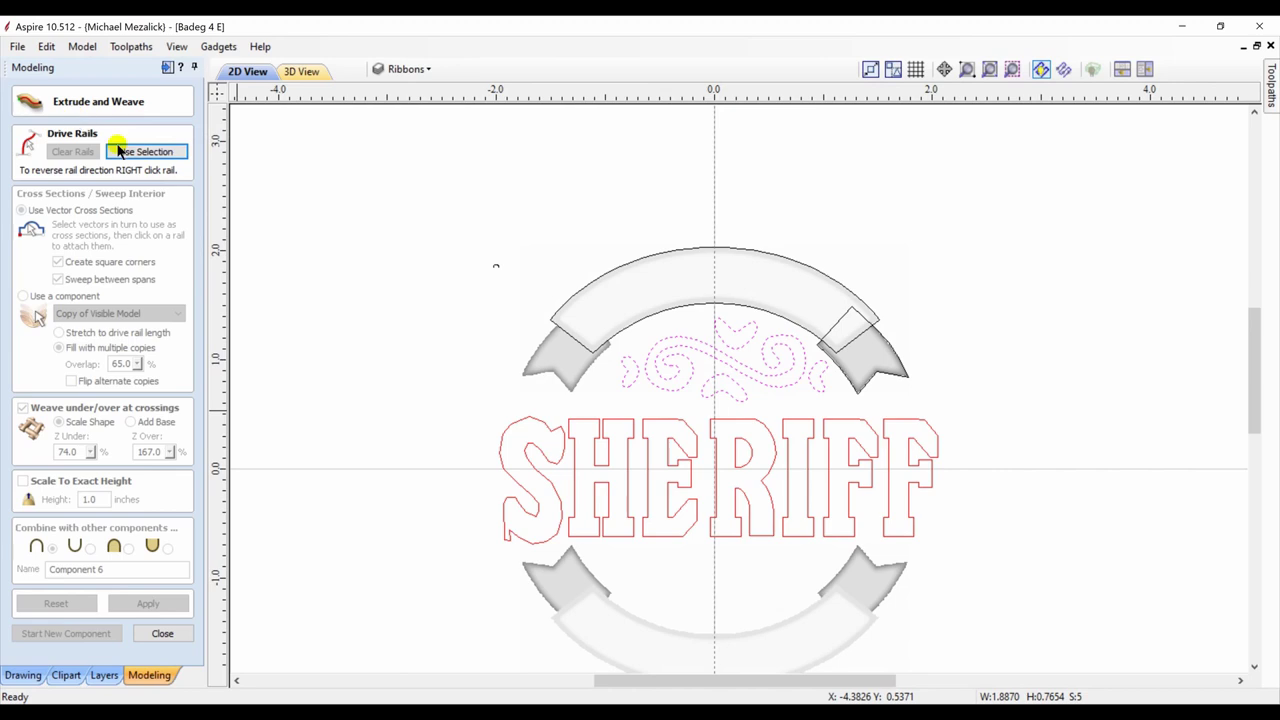
left_click(120, 150)
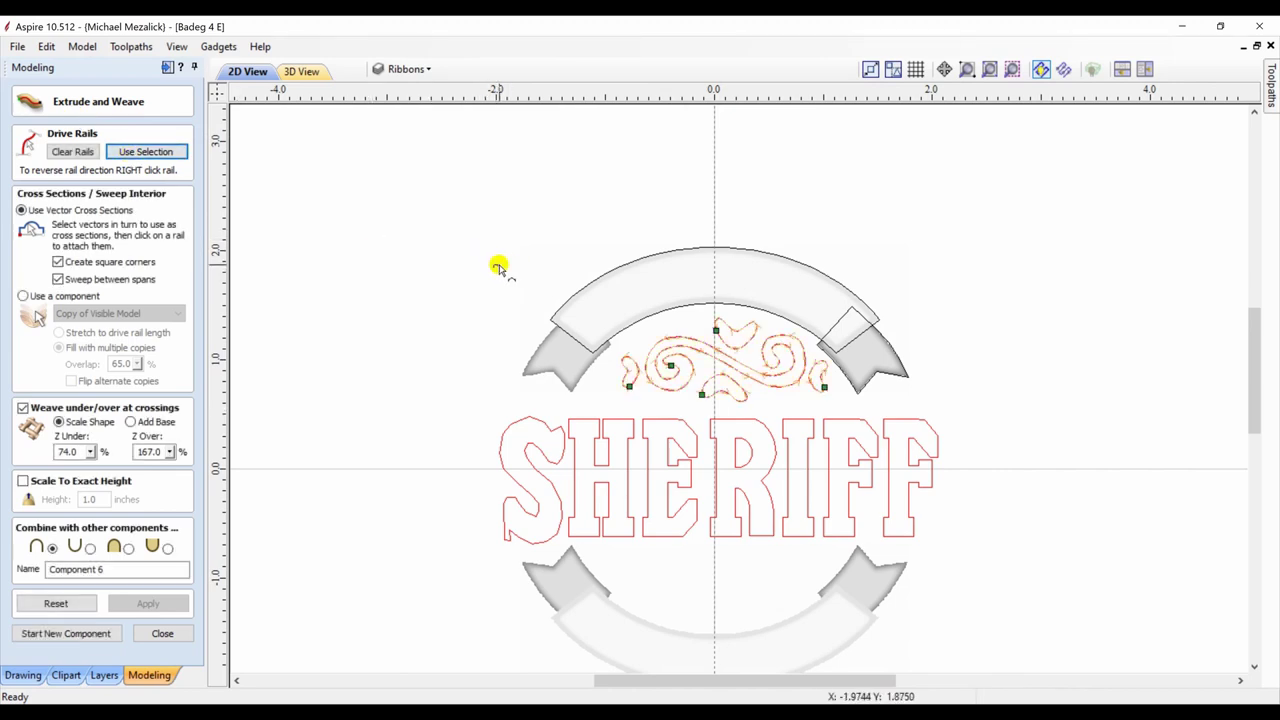
left_click(128, 548)
left_click(148, 604)
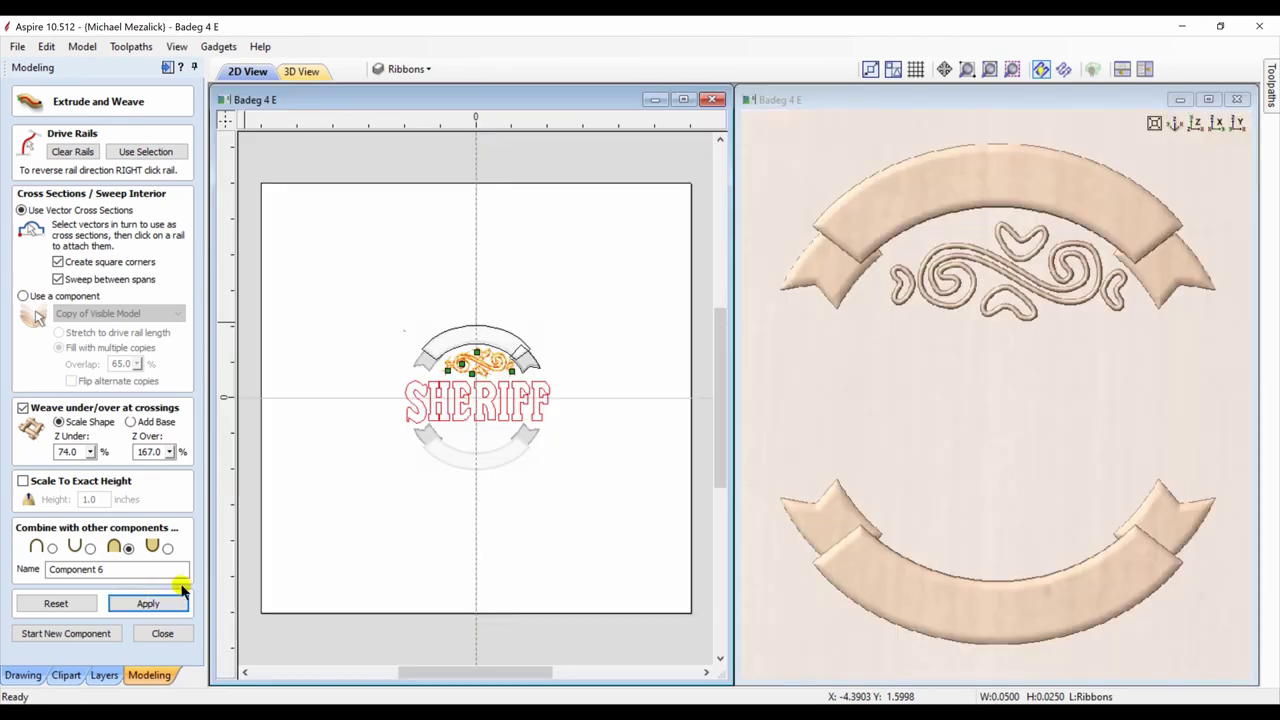
left_click(160, 636)
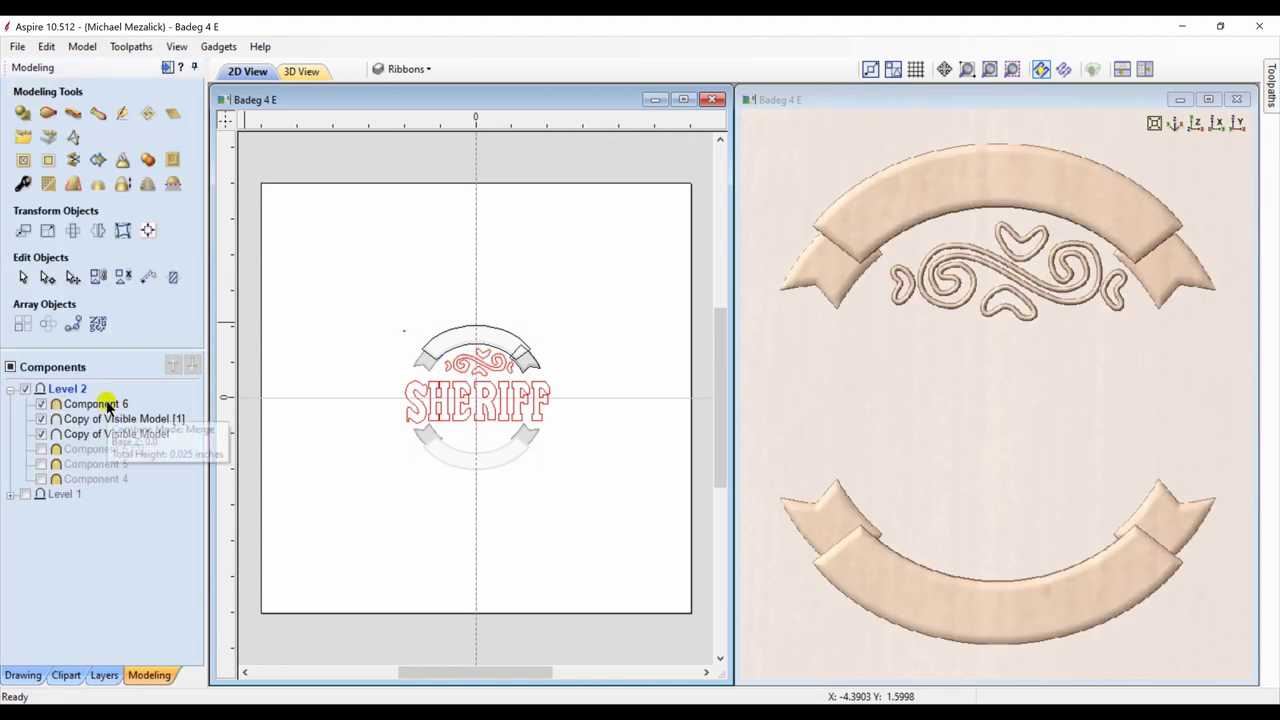
Step: Create a vertically mirrored copy of the scrollwork component about the job center
left_click(108, 406)
left_click(98, 231)
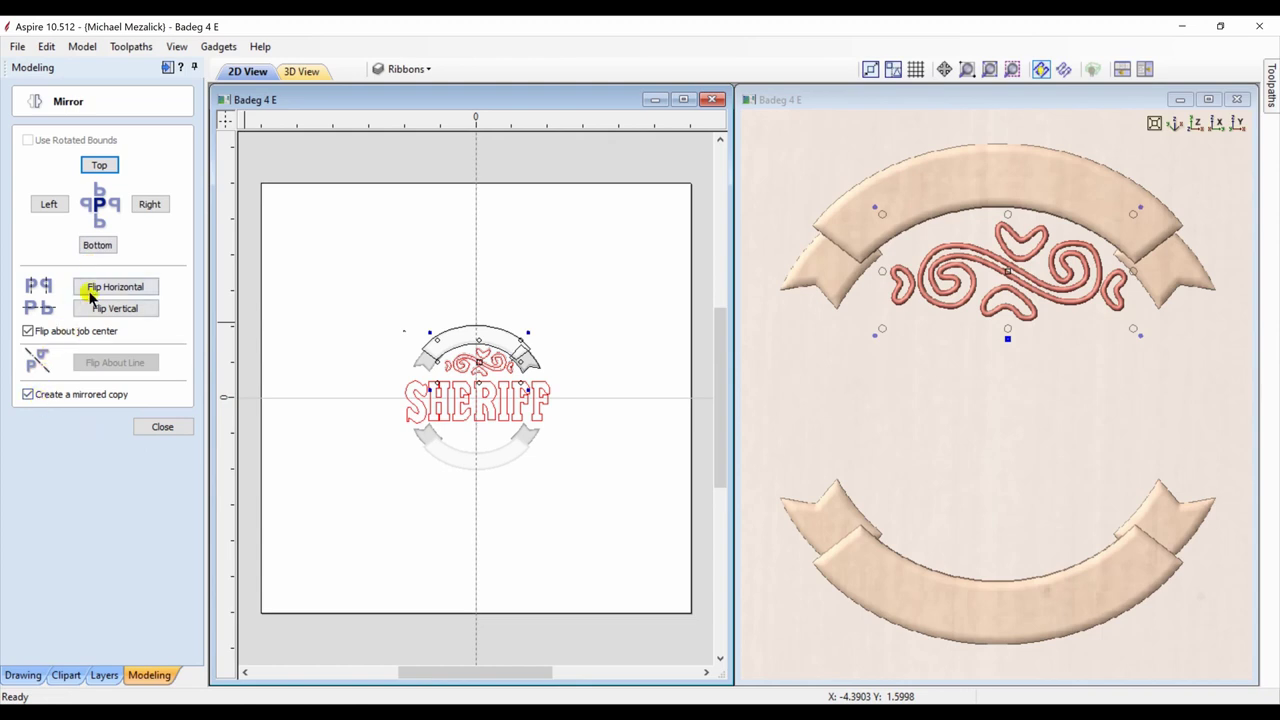
left_click(114, 309)
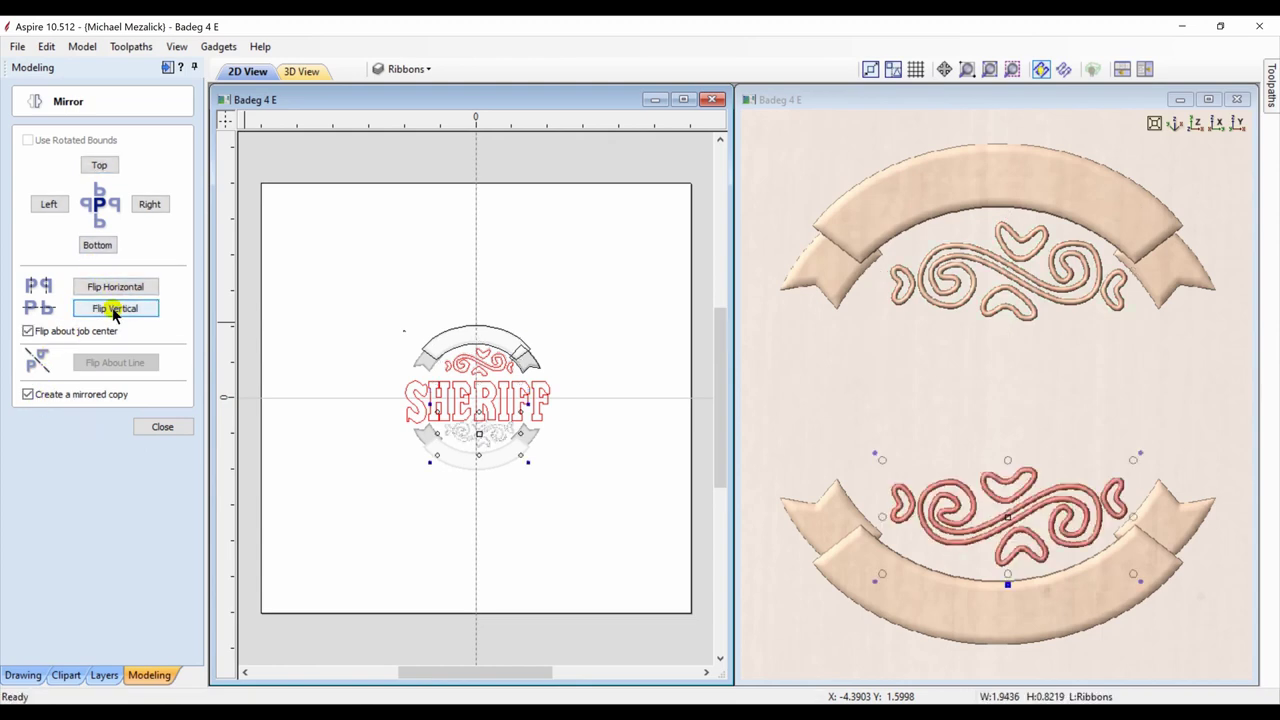
Step: Flip the lower scrollwork copy horizontally about its own center without creating another copy
left_click(28, 394)
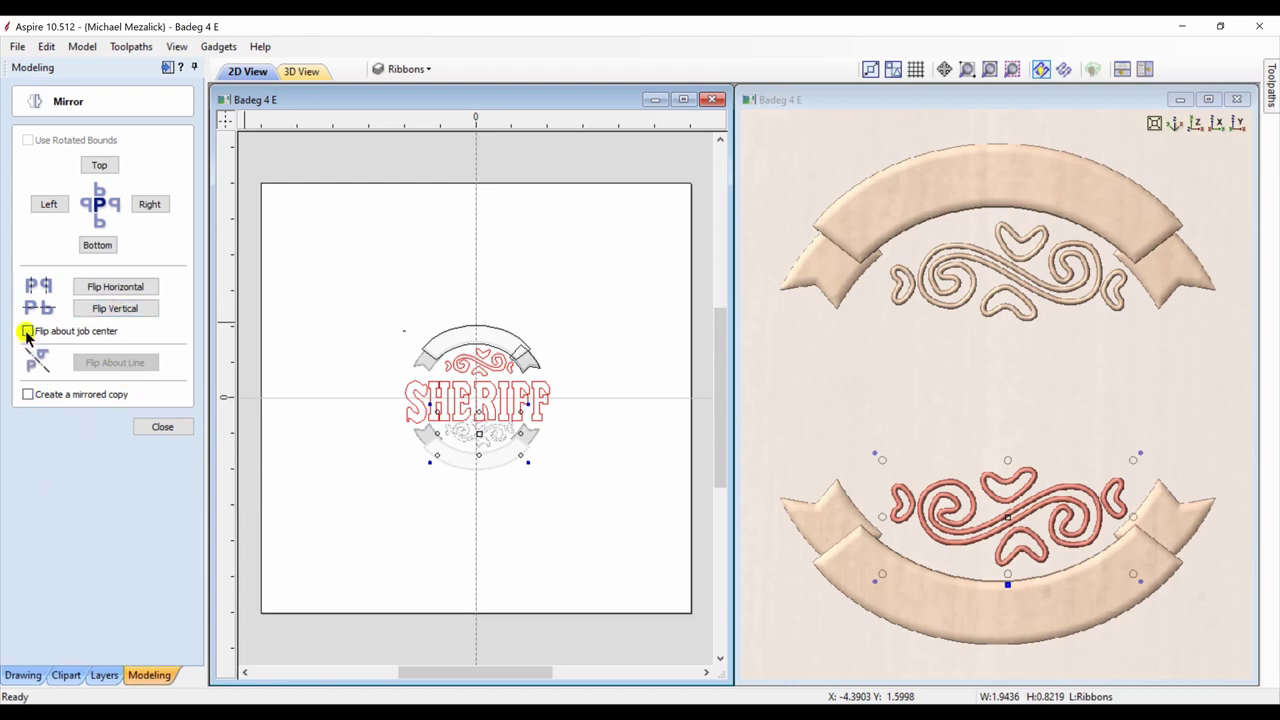
left_click(115, 287)
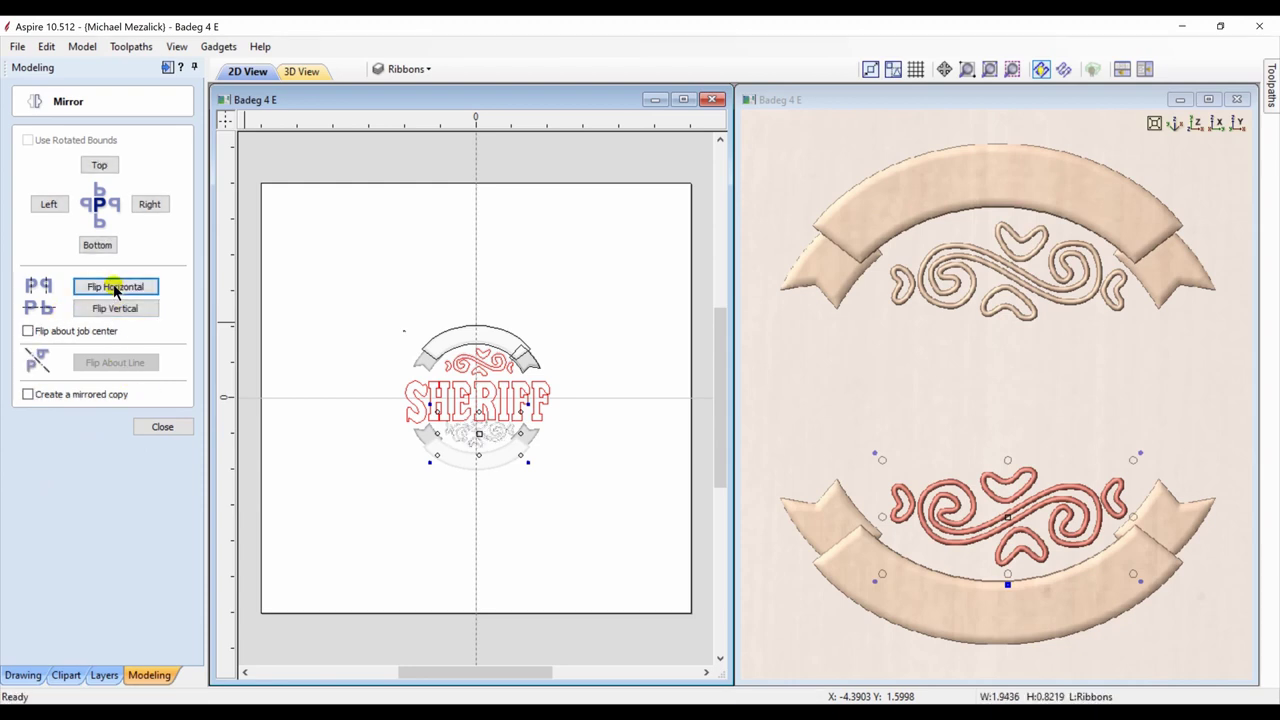
left_click(115, 287)
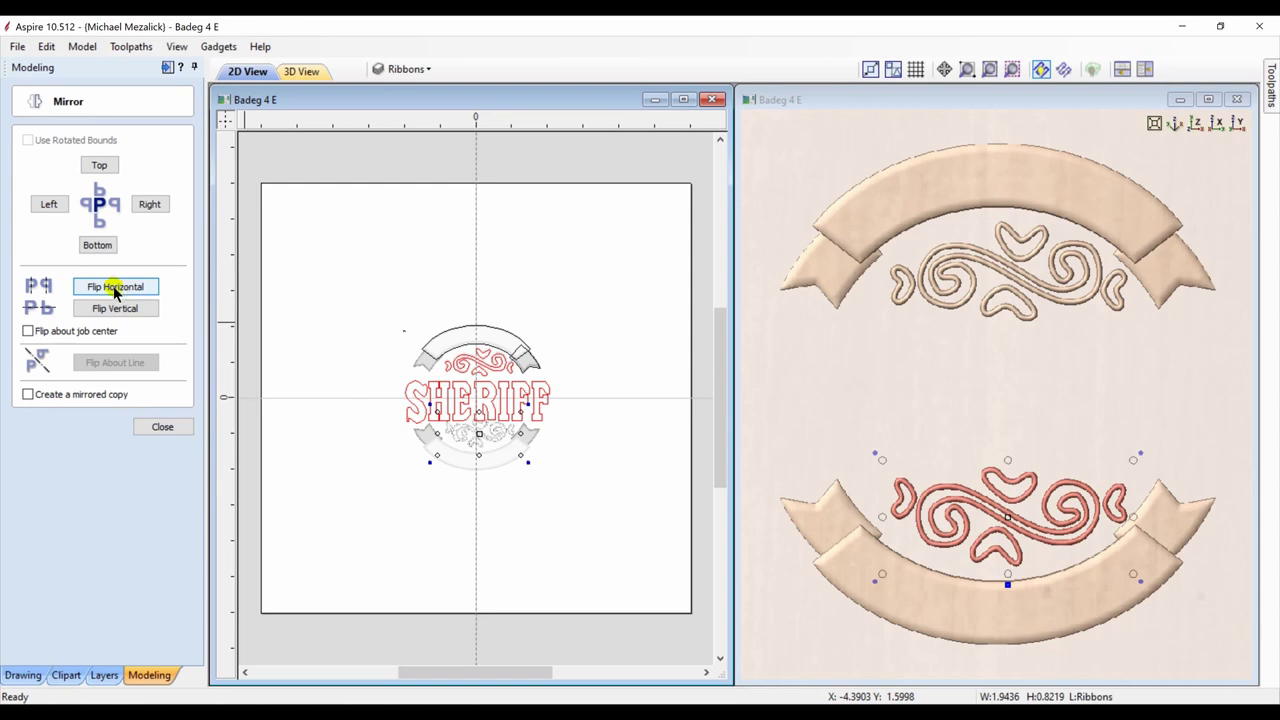
left_click(162, 426)
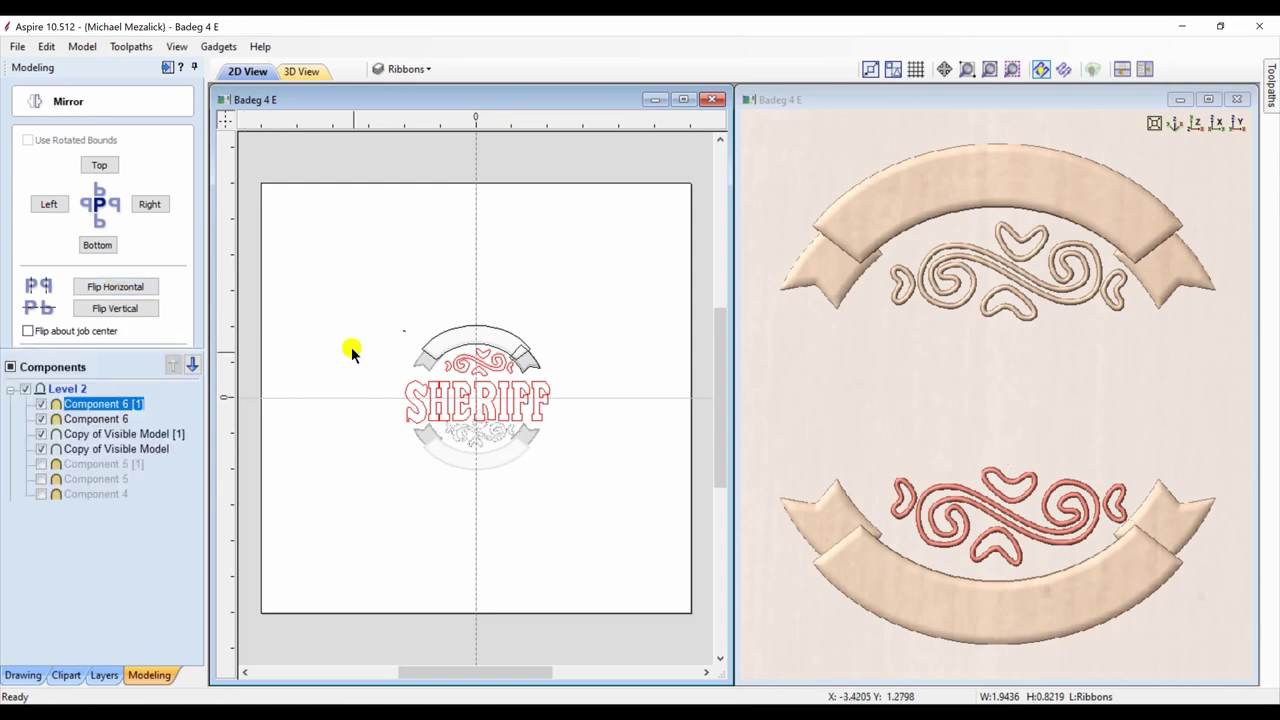
Step: Create a merged round shape from the SHERIFF letters with a 41.4 degree angle, 0.02 inch base height and 0.02 inch height limit
left_click(418, 398)
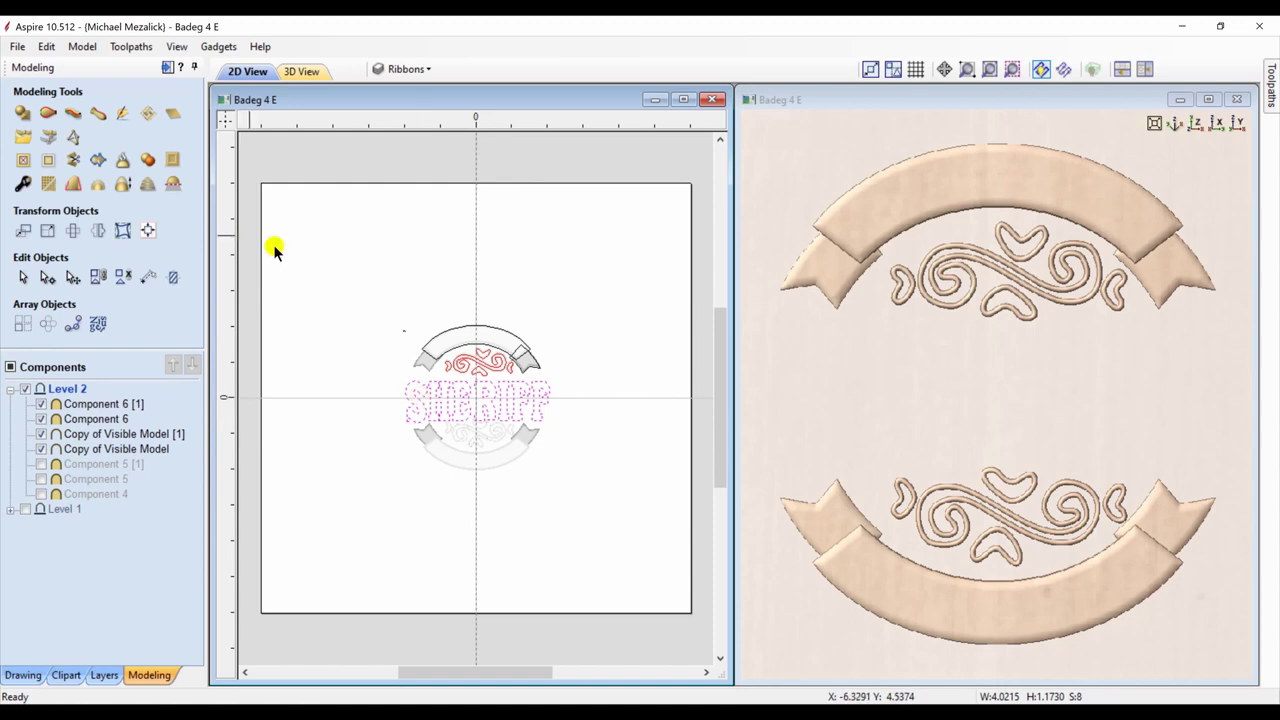
left_click(93, 679)
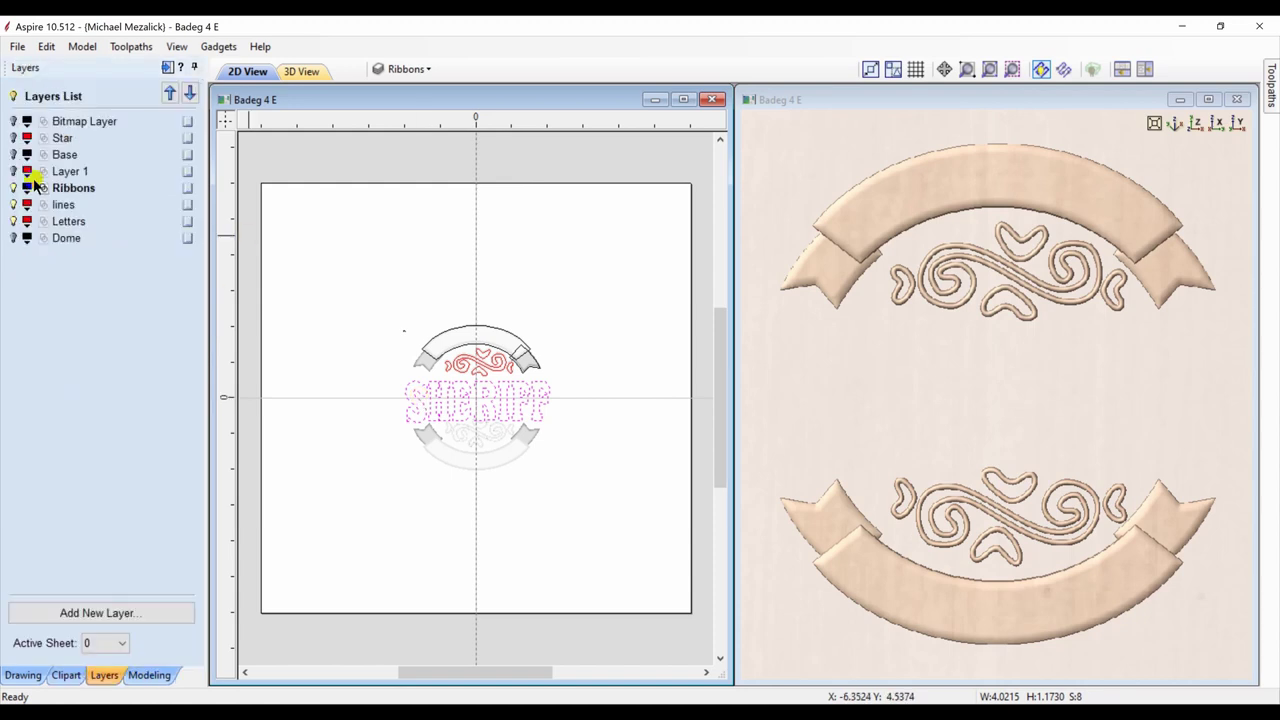
left_click(140, 675)
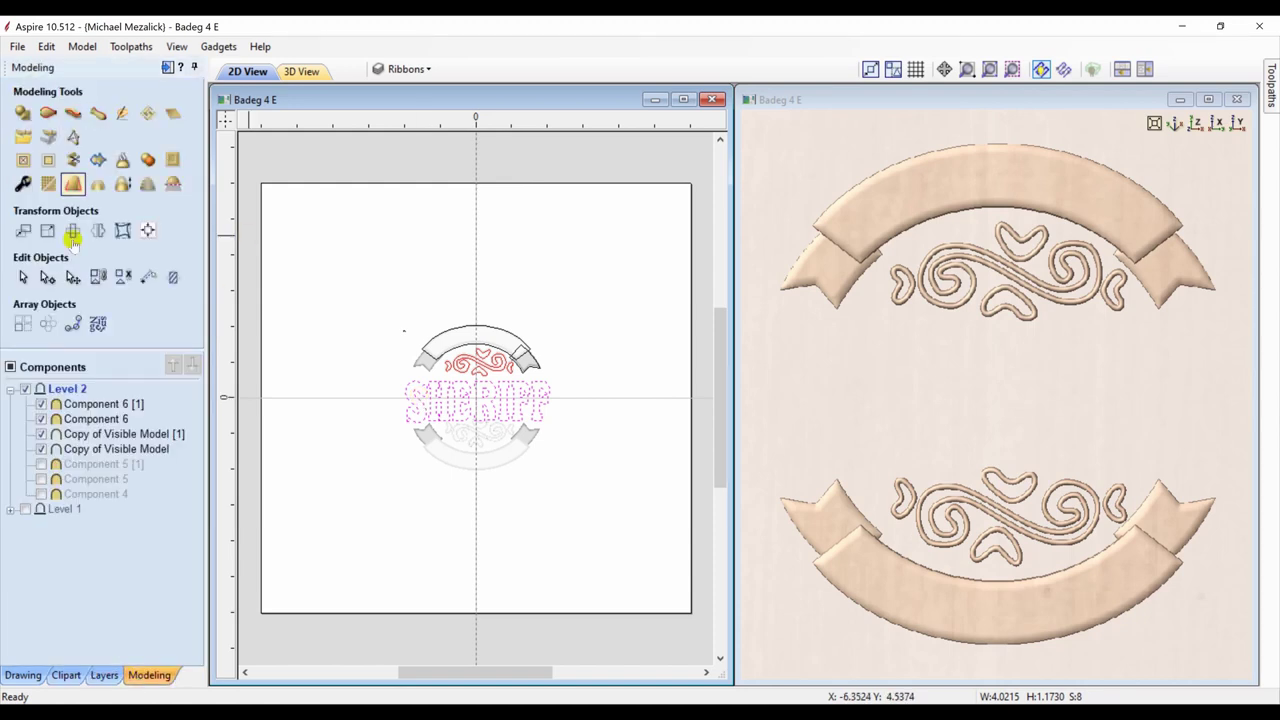
left_click(22, 114)
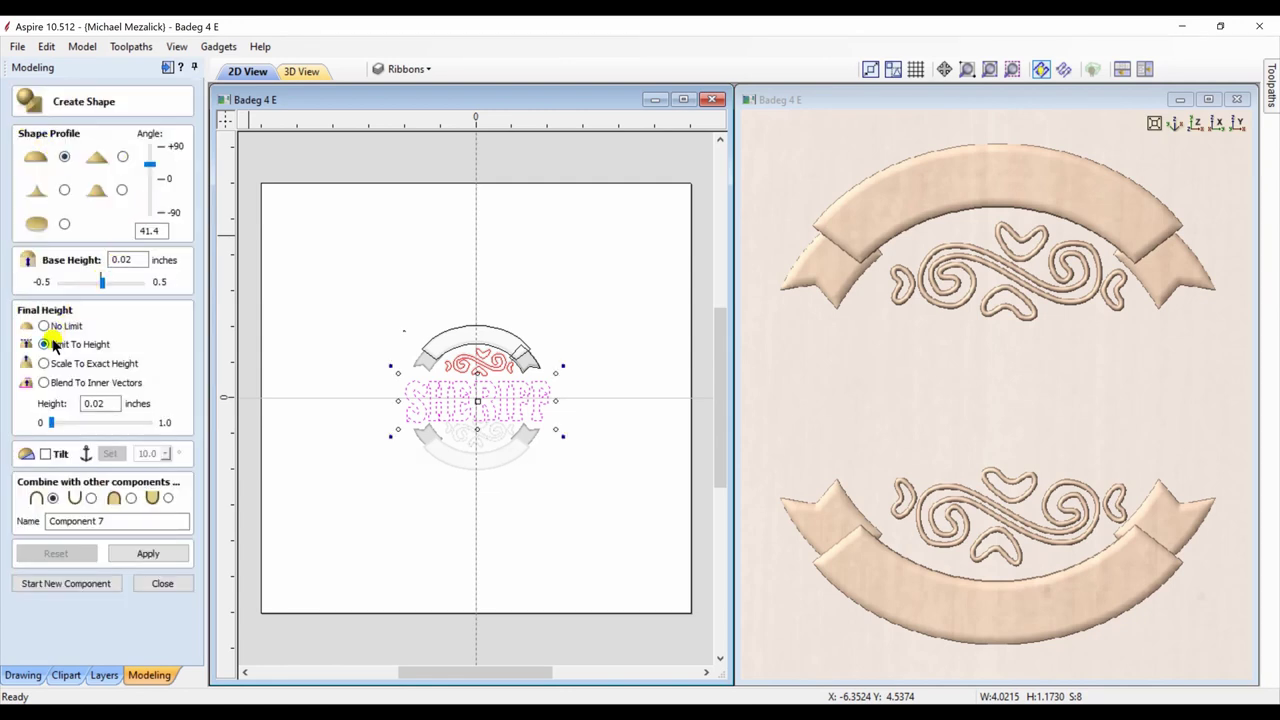
left_click(131, 498)
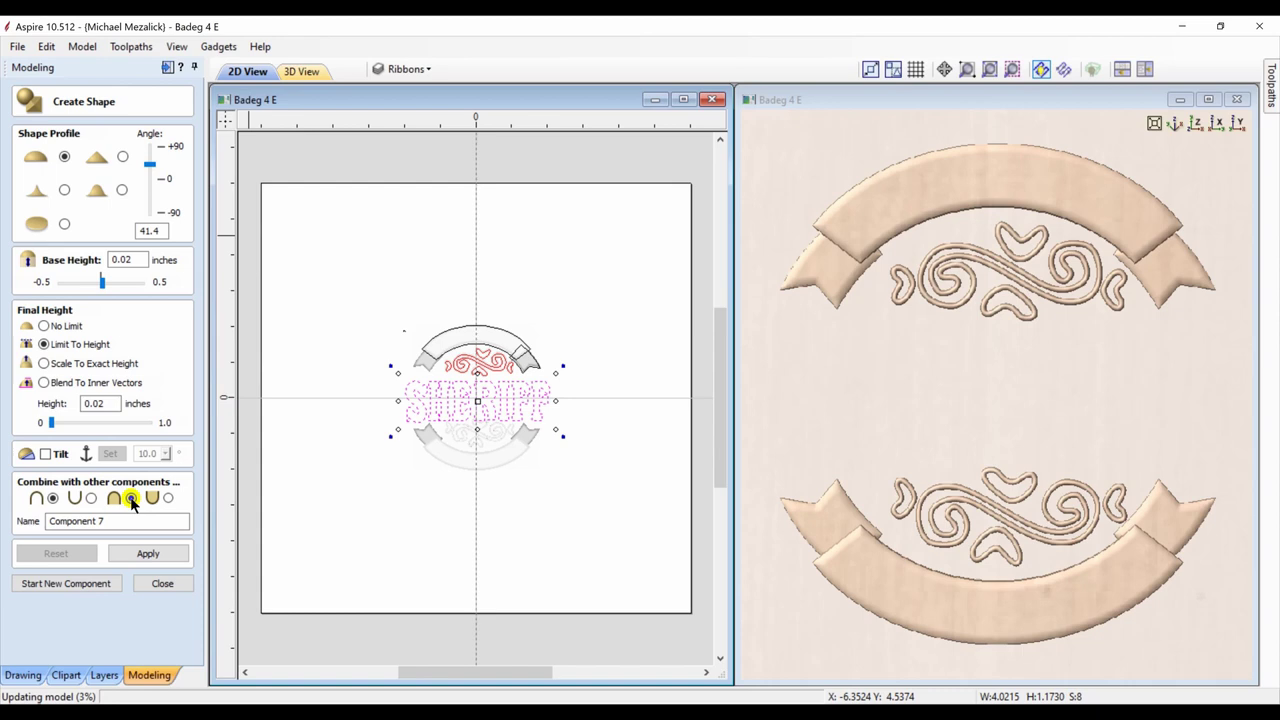
left_click(145, 555)
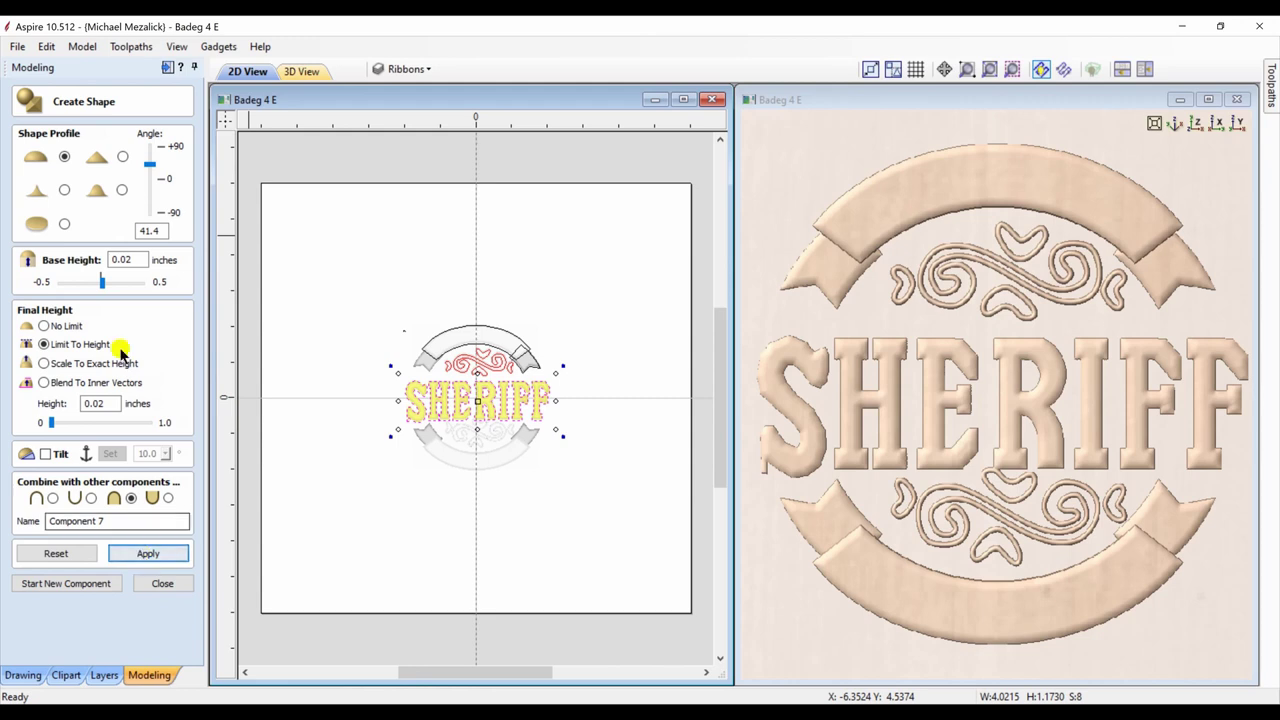
Step: Reshape the SHERIFF letters with a 70.2 degree profile angle and a final height limited to 0.01 inches
left_click(112, 402)
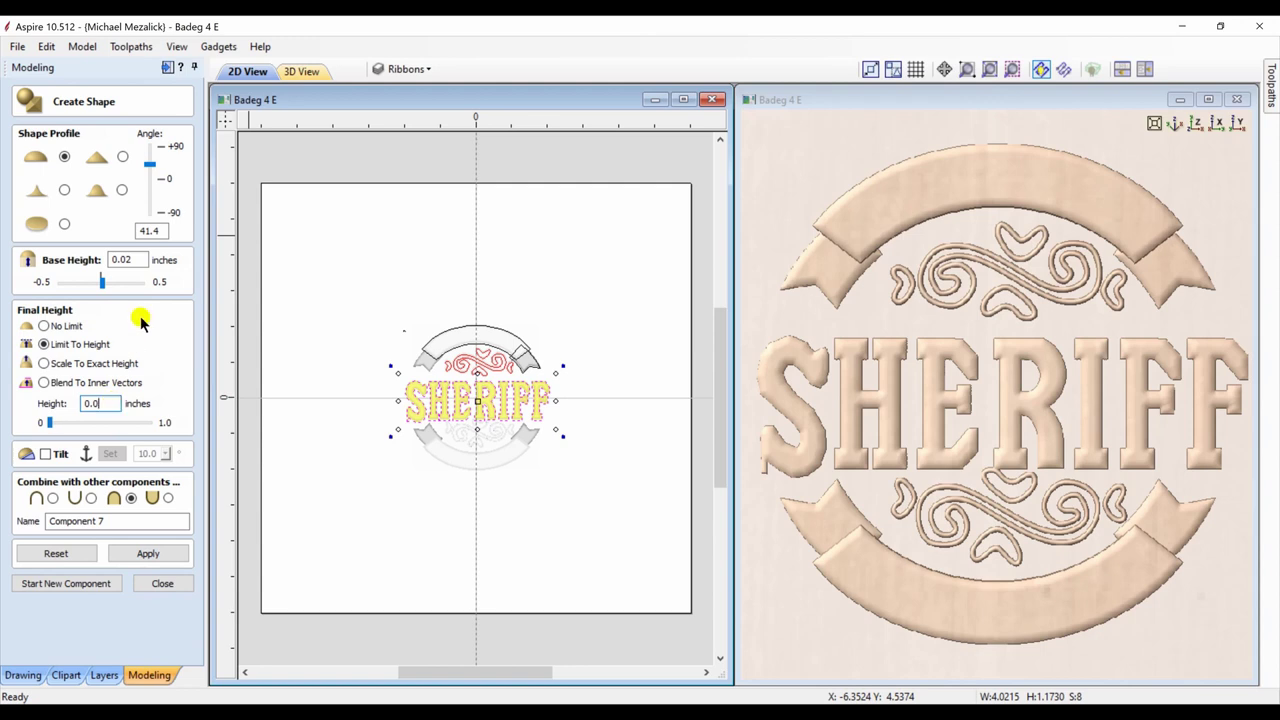
left_click(145, 554)
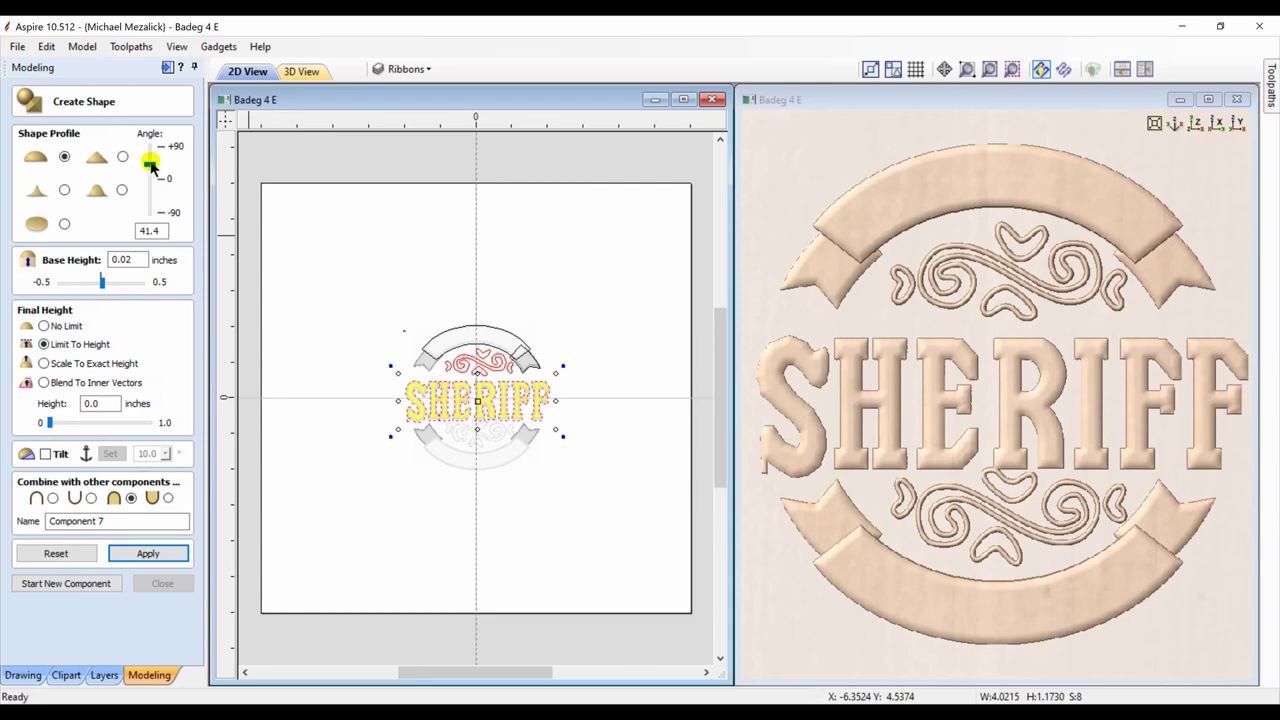
left_click_drag(150, 165, 150, 152)
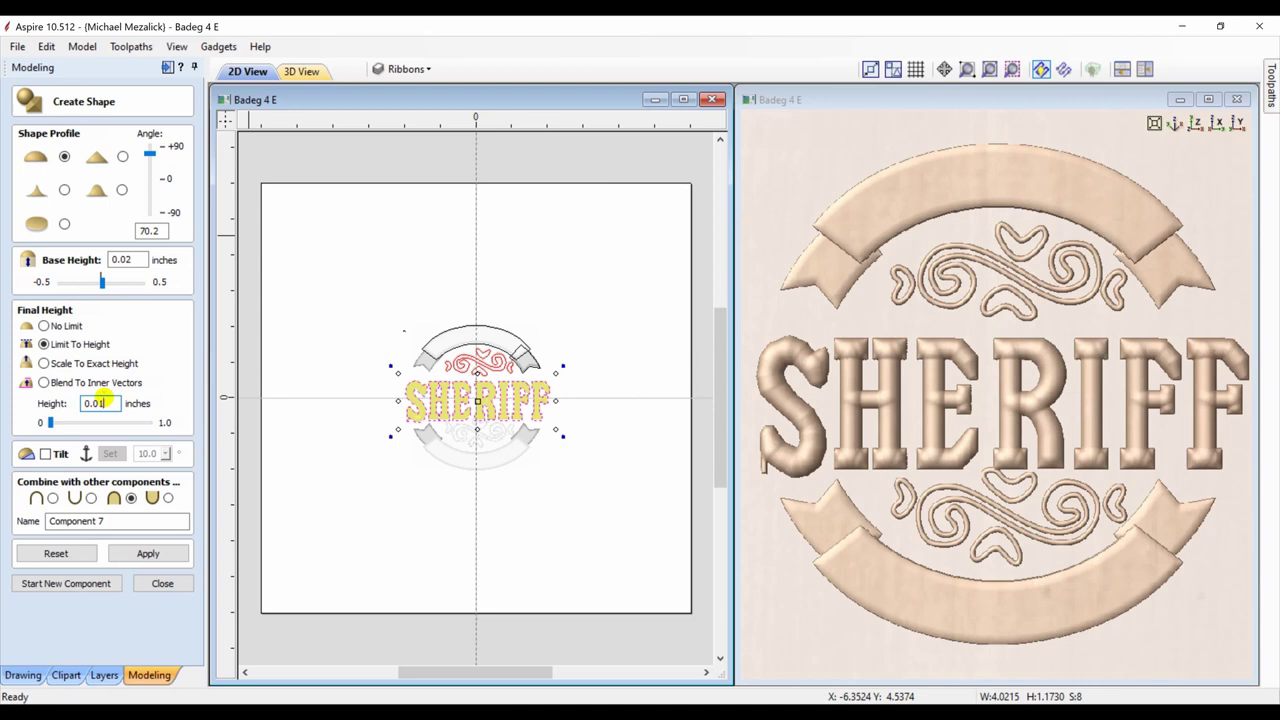
left_click(146, 555)
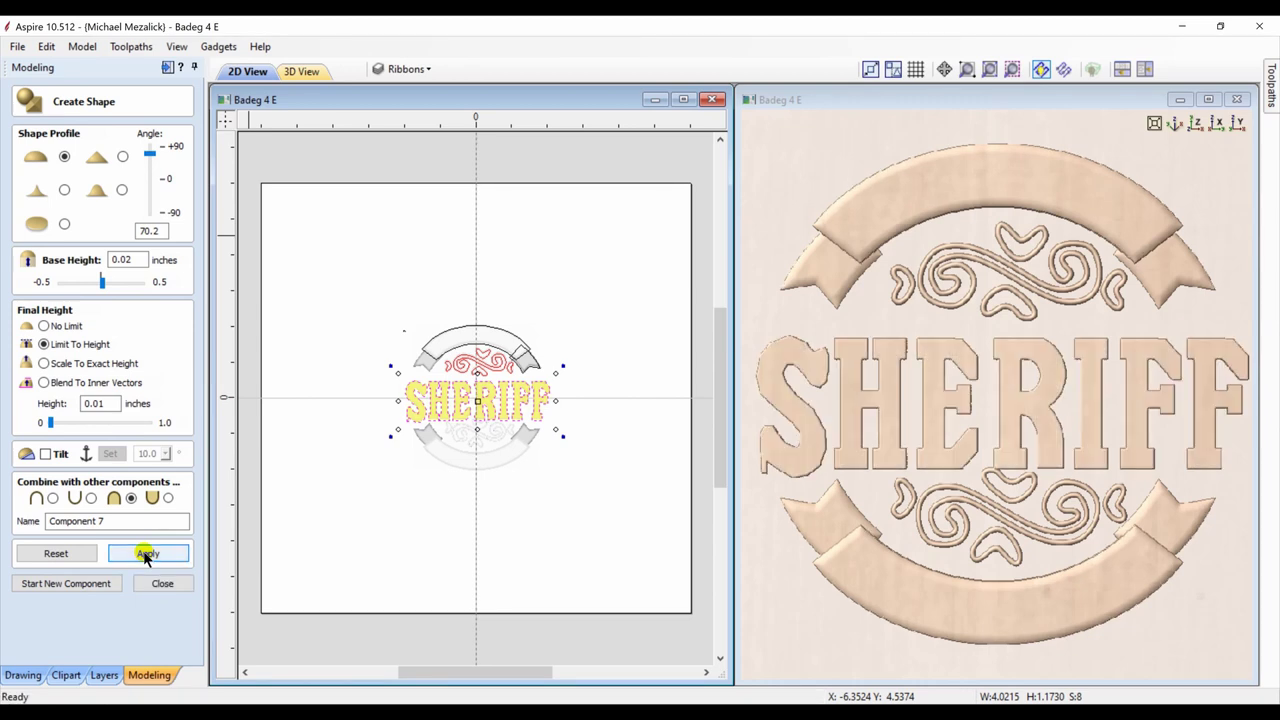
Step: Set the SHERIFF letters' height limit to 0.02 inches and inspect the raised lettering in 3D
left_click(107, 403)
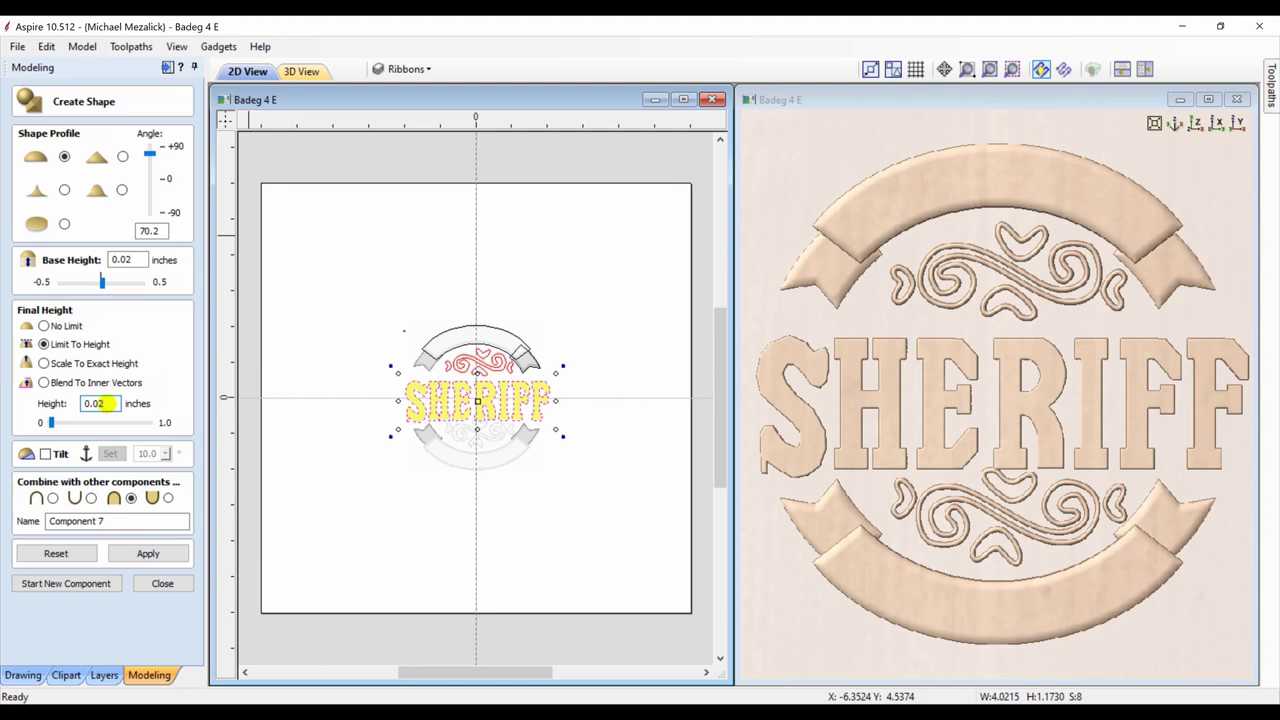
left_click(147, 553)
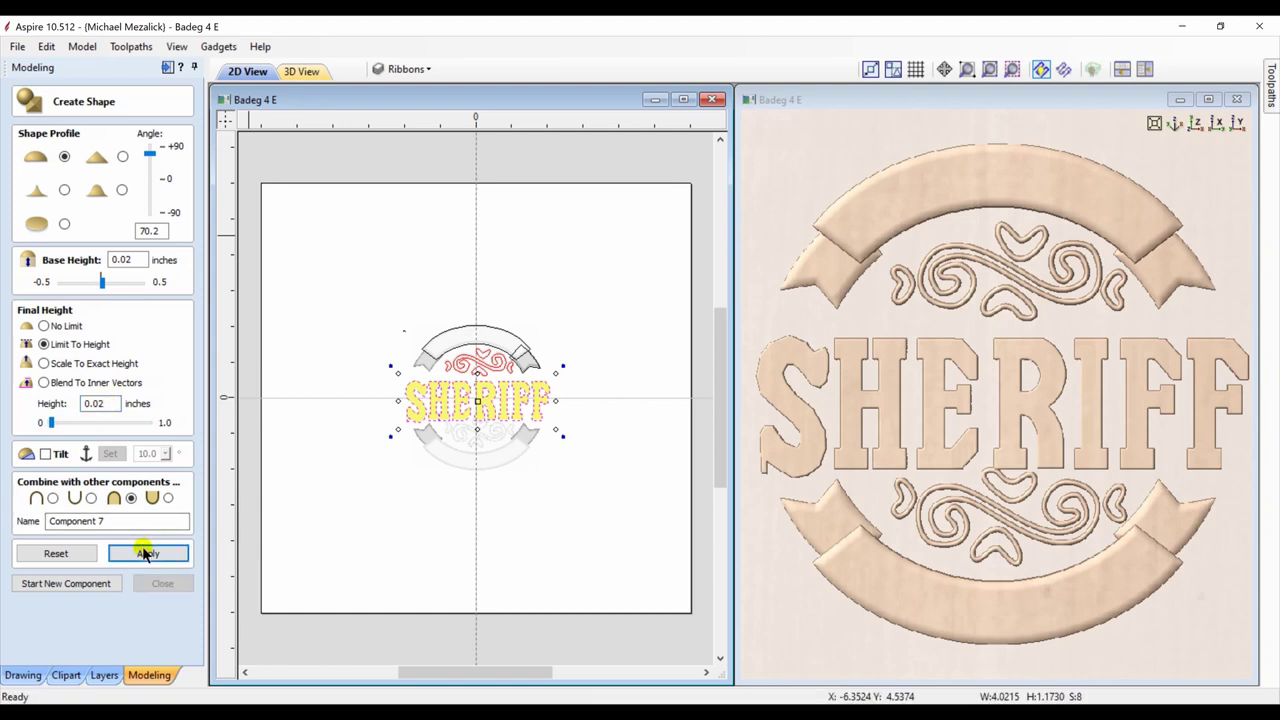
left_click_drag(975, 556, 987, 437)
scroll(990, 430, "up", 6)
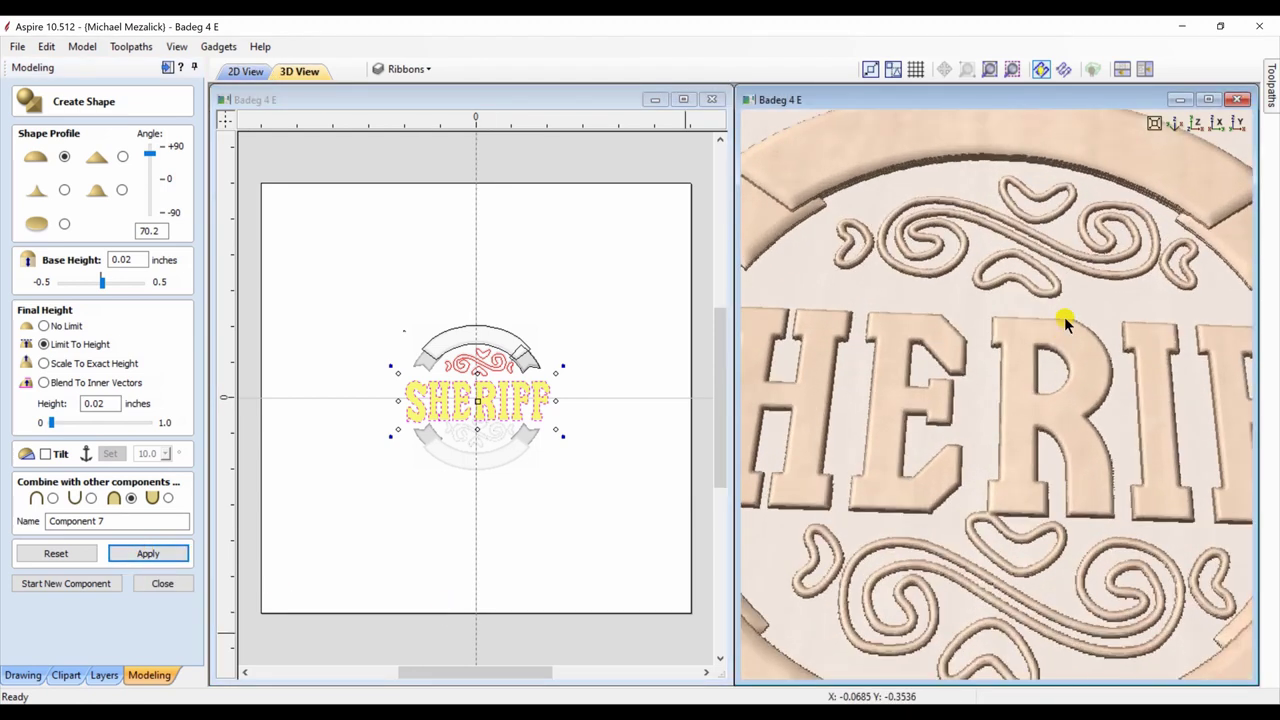
scroll(1021, 380, "down", 6)
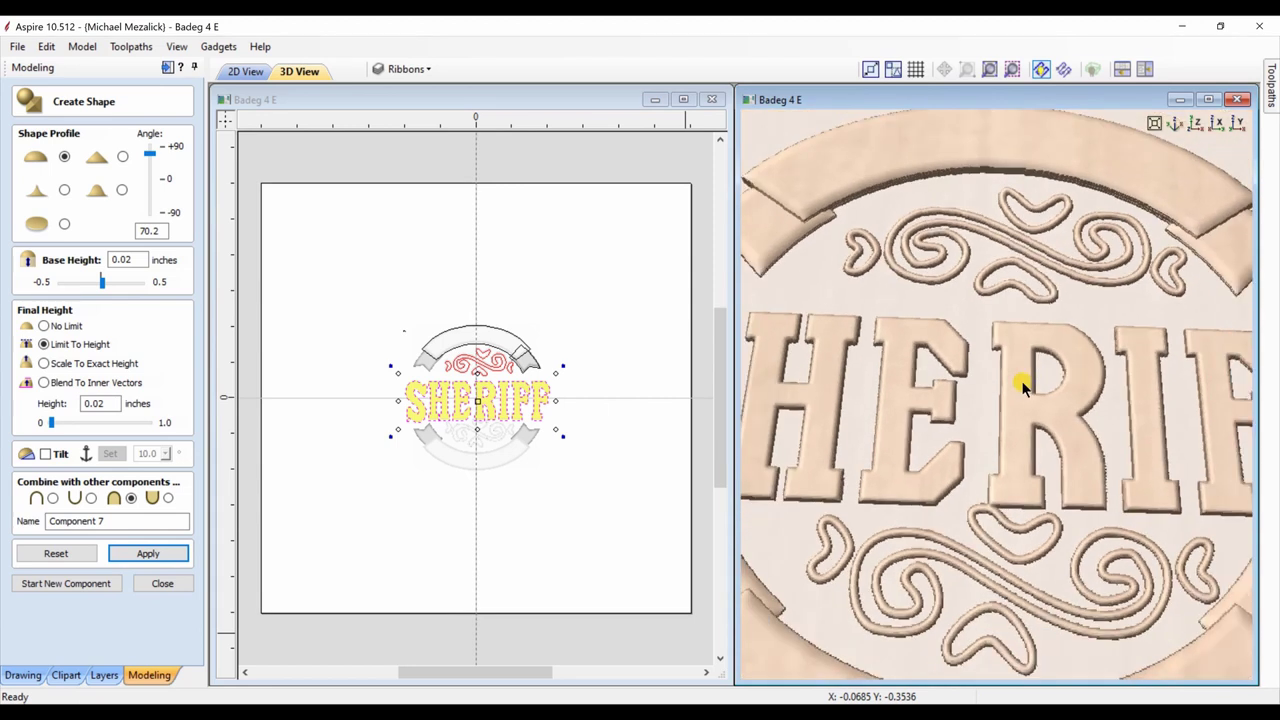
Step: Finish the SHERIFF shape, create a single component from the visible Level 2 model, and hide the original Level 2 components
left_click(1177, 122)
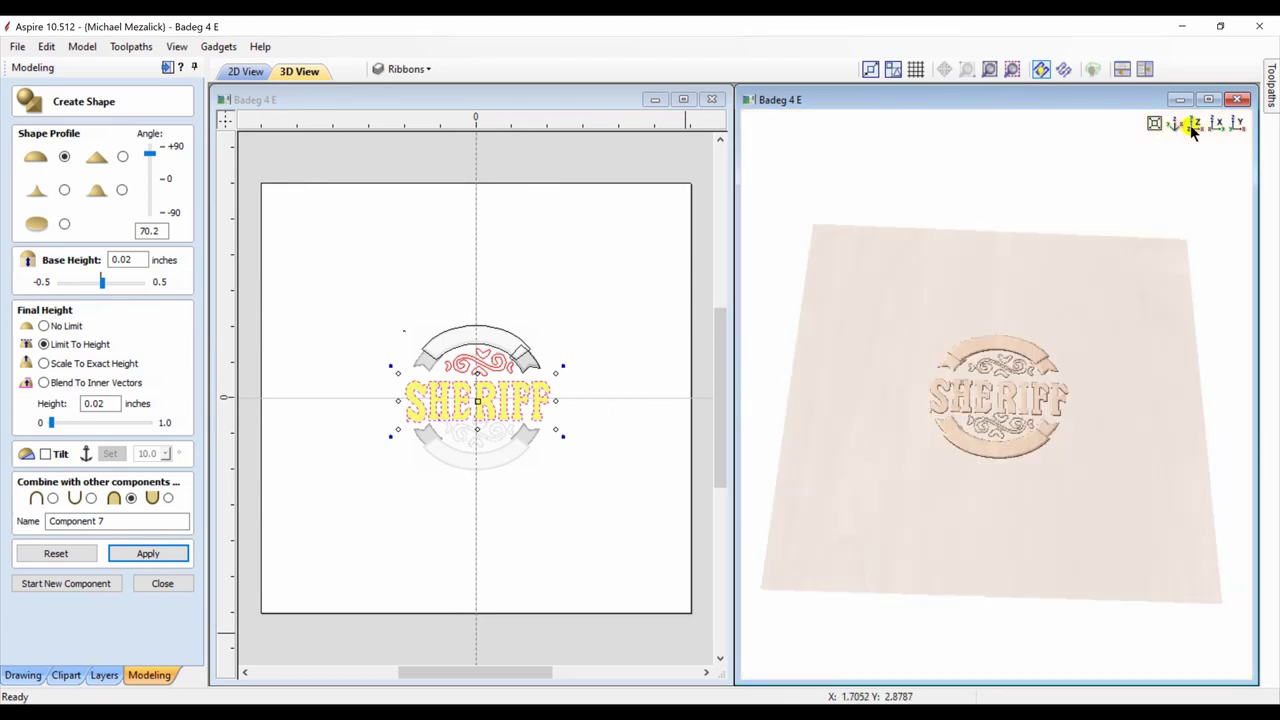
left_click(149, 583)
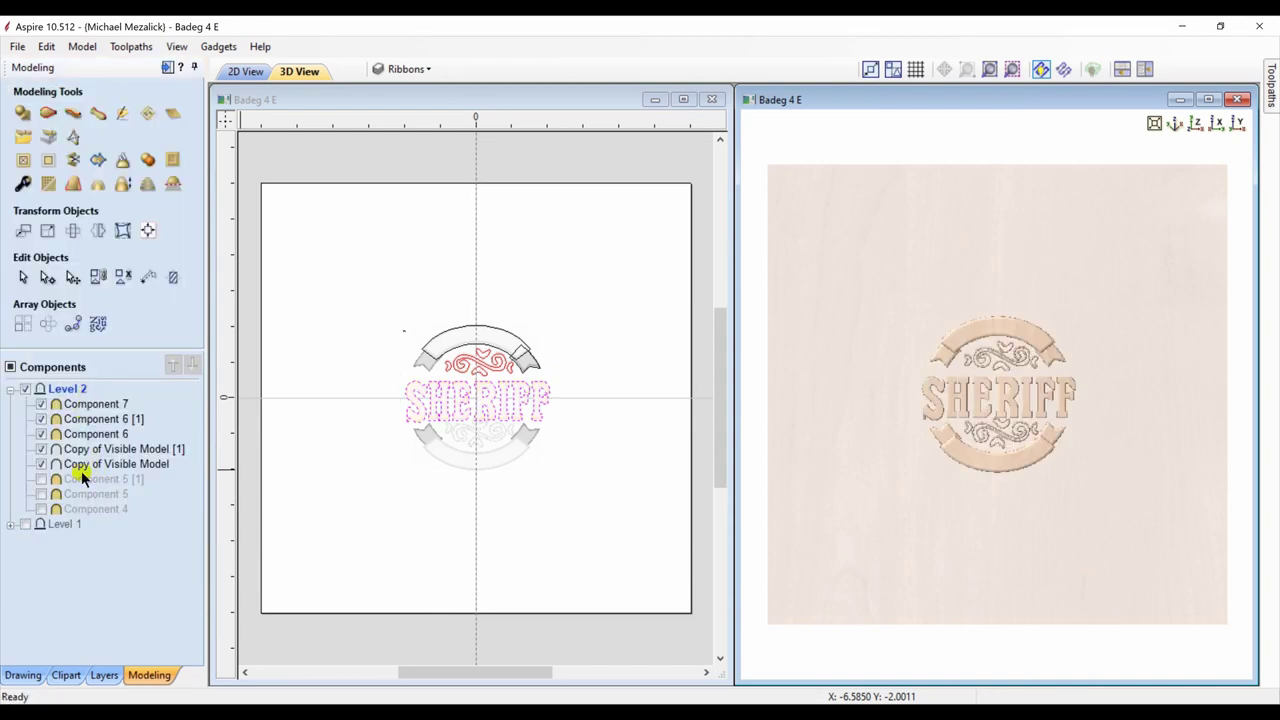
left_click(147, 161)
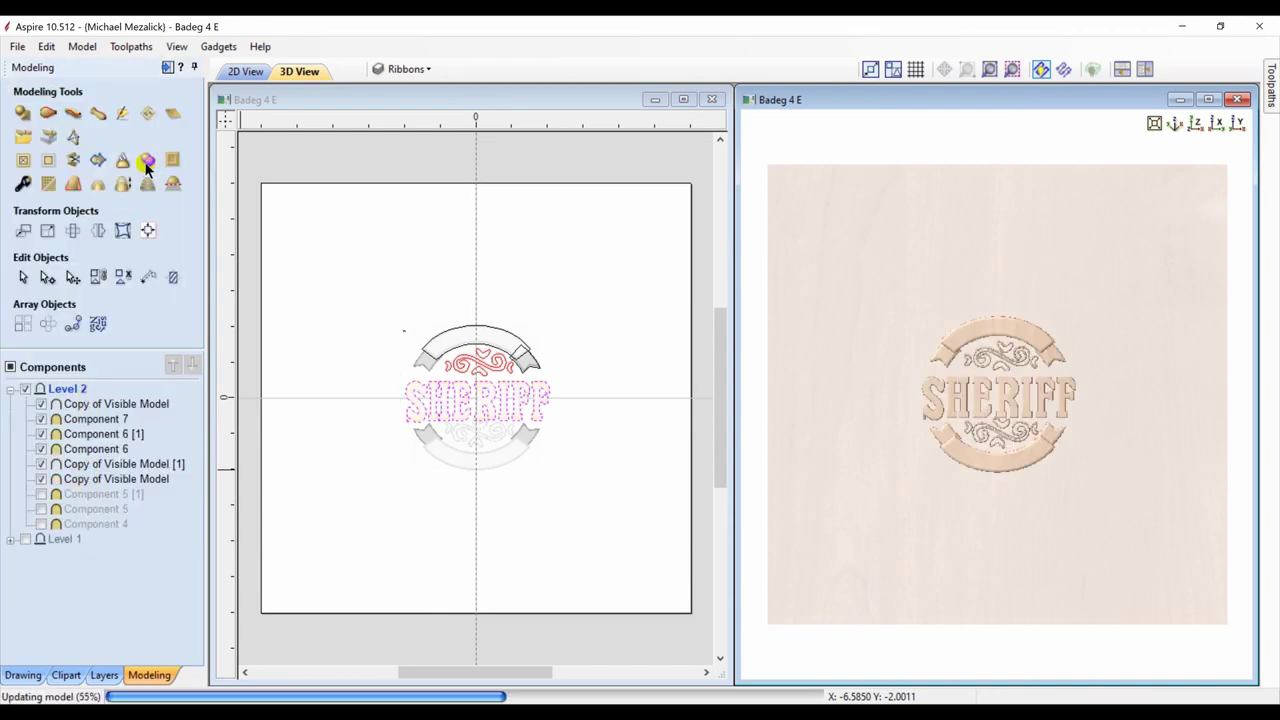
left_click(42, 400)
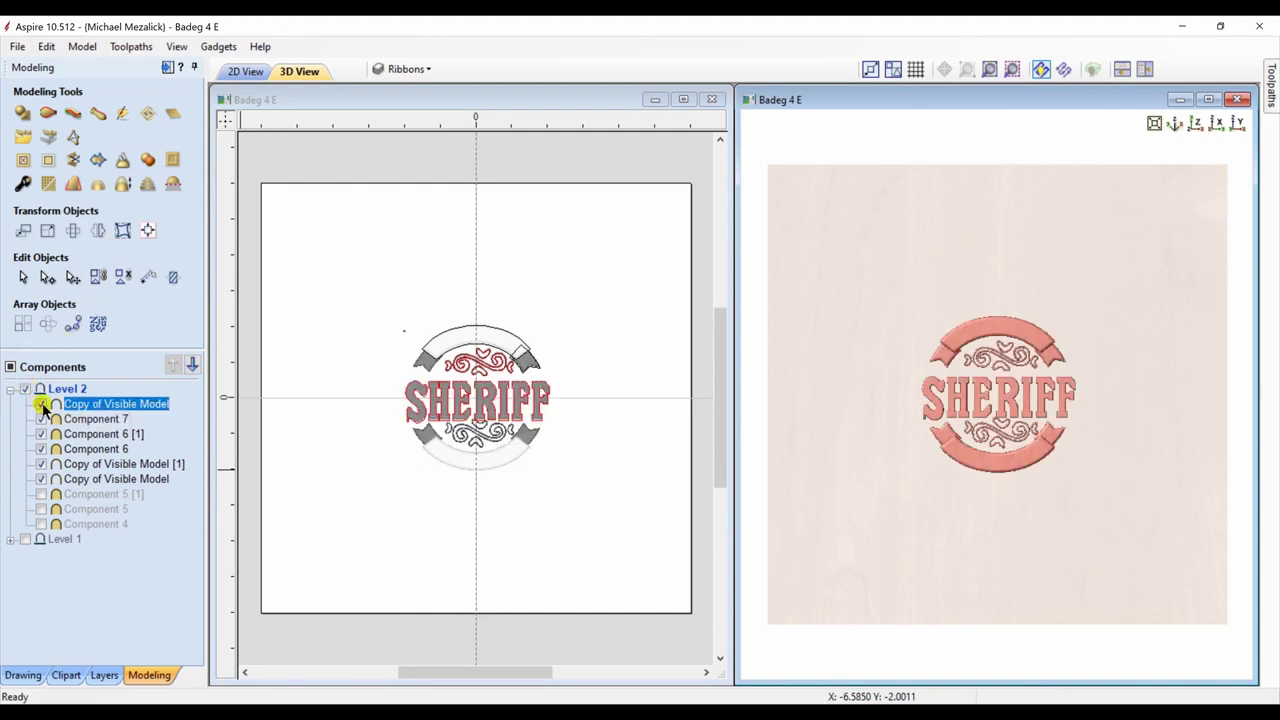
left_click(42, 440)
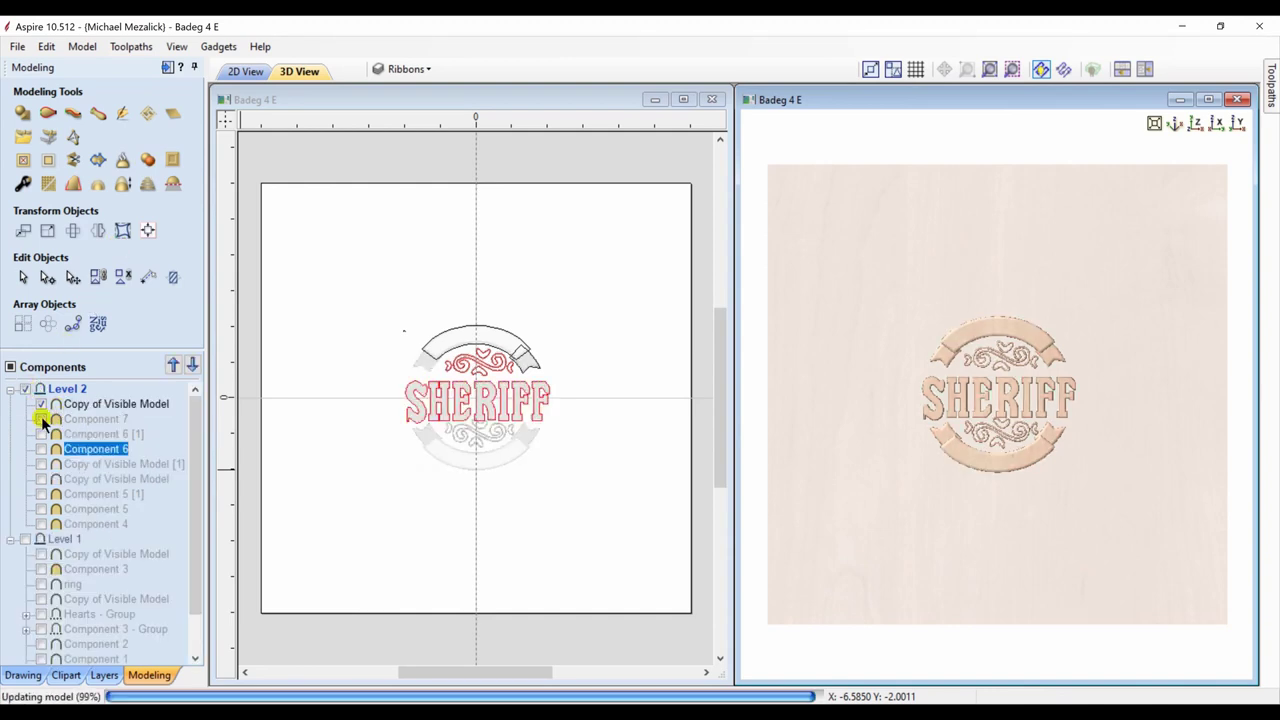
Step: Show Level 1 together with the combined Level 2 component and inspect the complete star badge in 3D
left_click(23, 540)
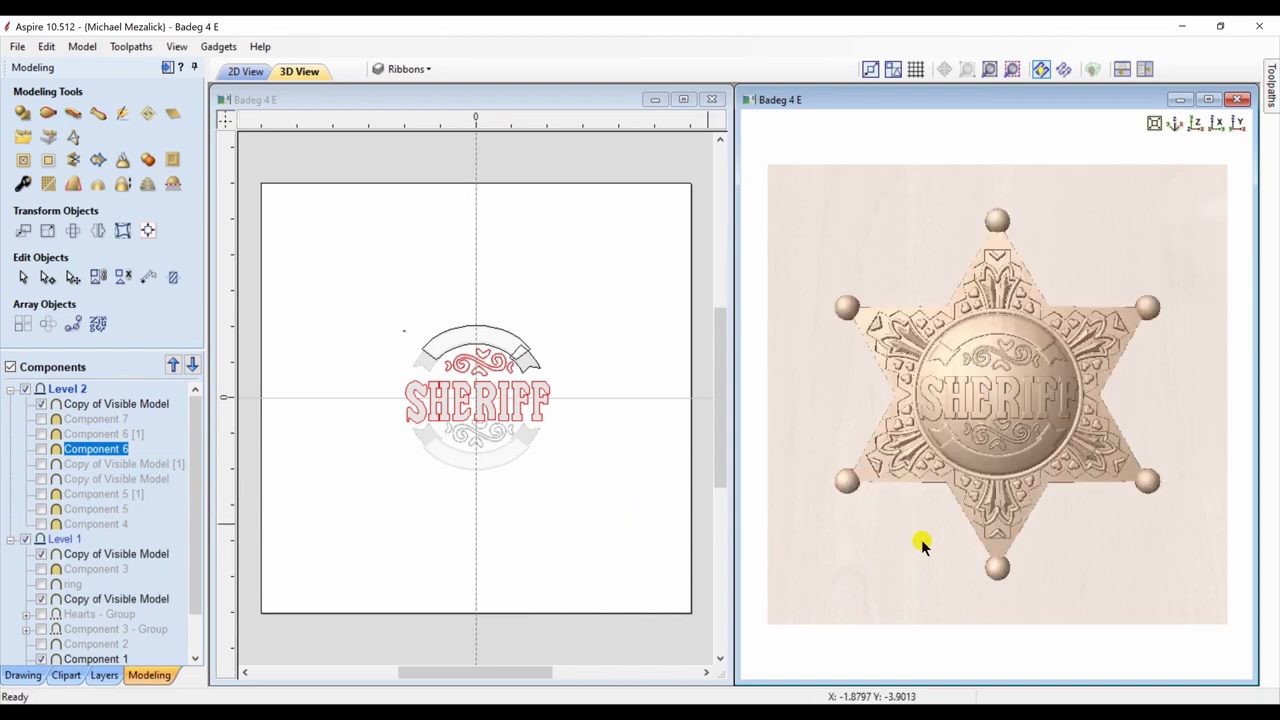
left_click_drag(917, 543, 1008, 358)
scroll(1012, 340, "up", 4)
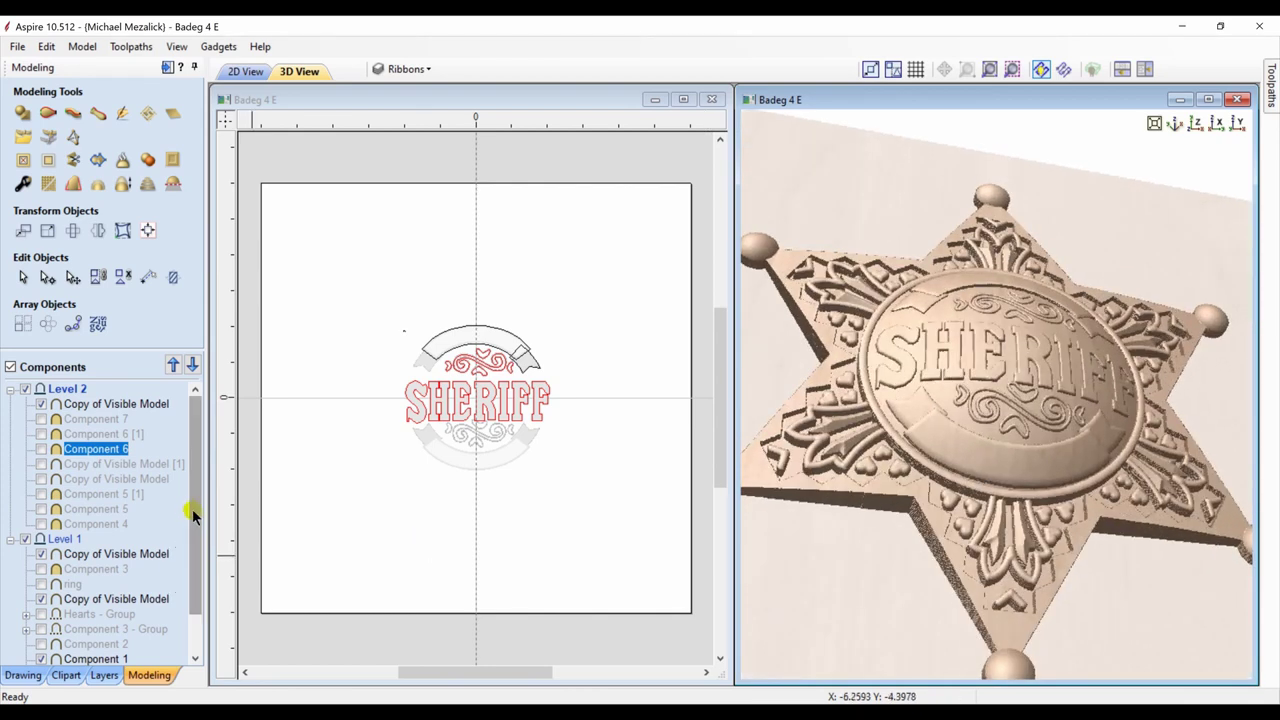
Step: Set the shape height of Level 1's ringed dome component to 0.45 inches, view it from above and clear the selection
left_click_drag(195, 515, 195, 550)
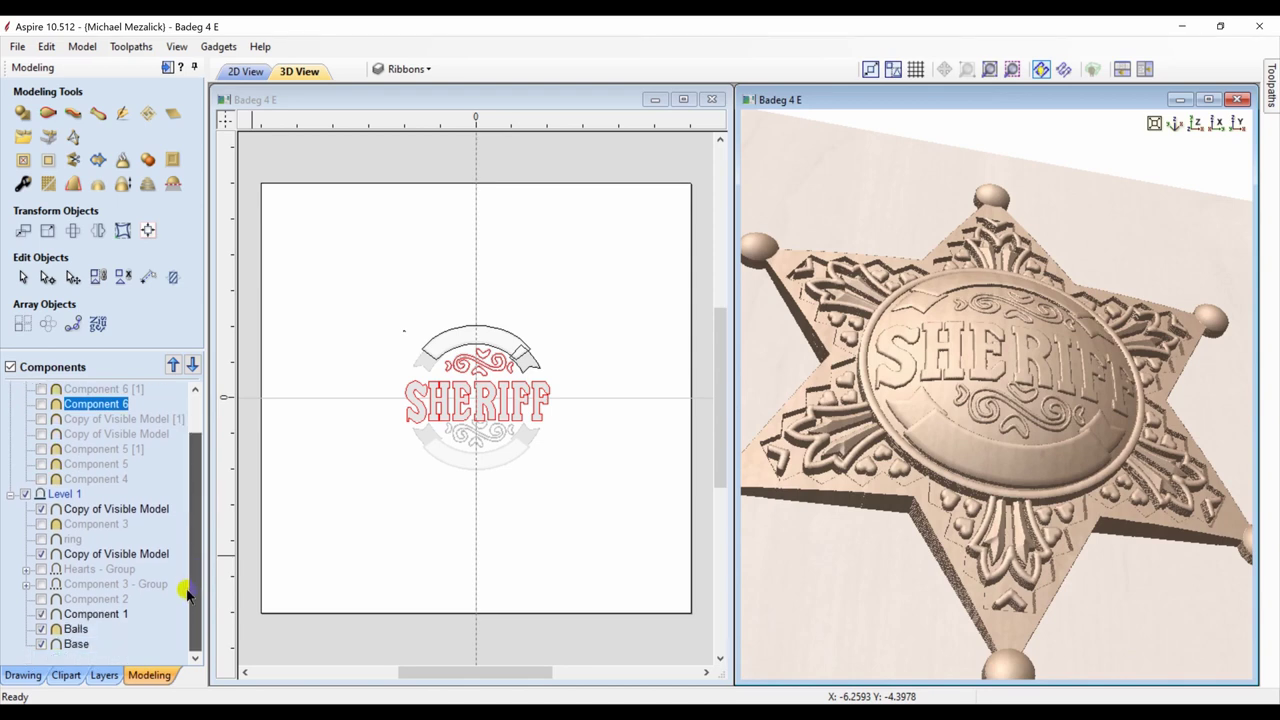
left_click(150, 509)
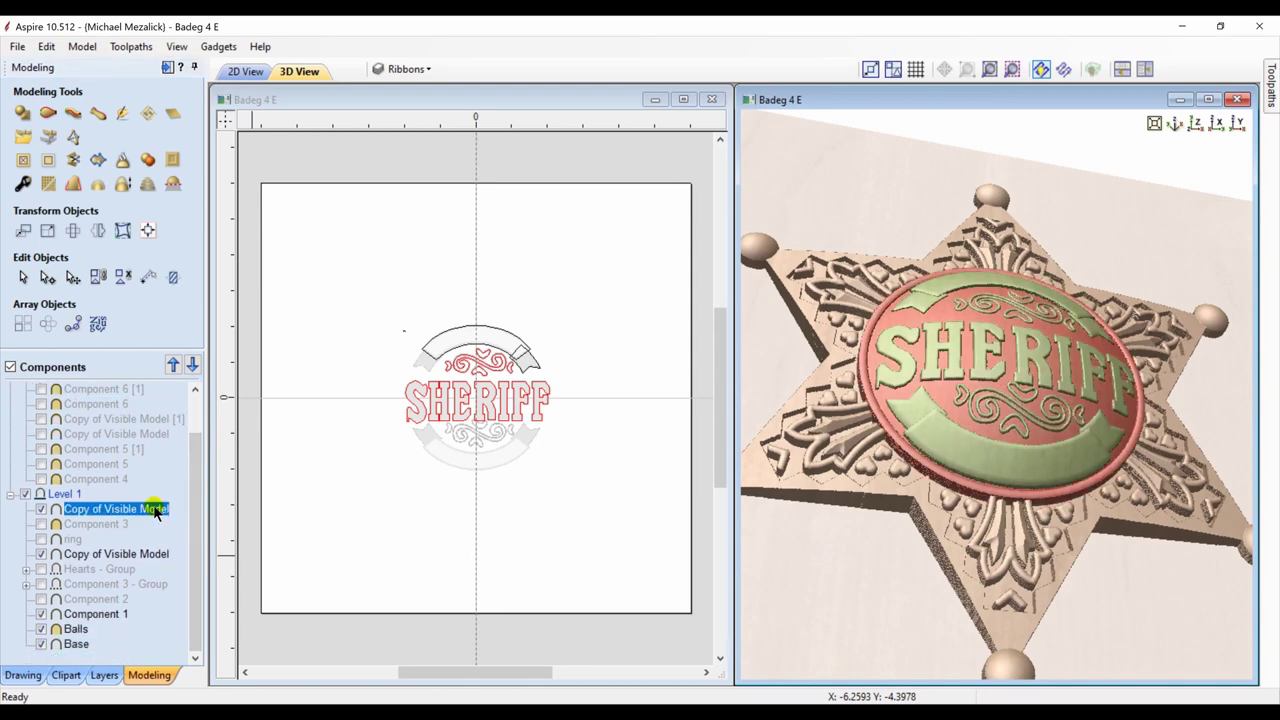
left_click(23, 184)
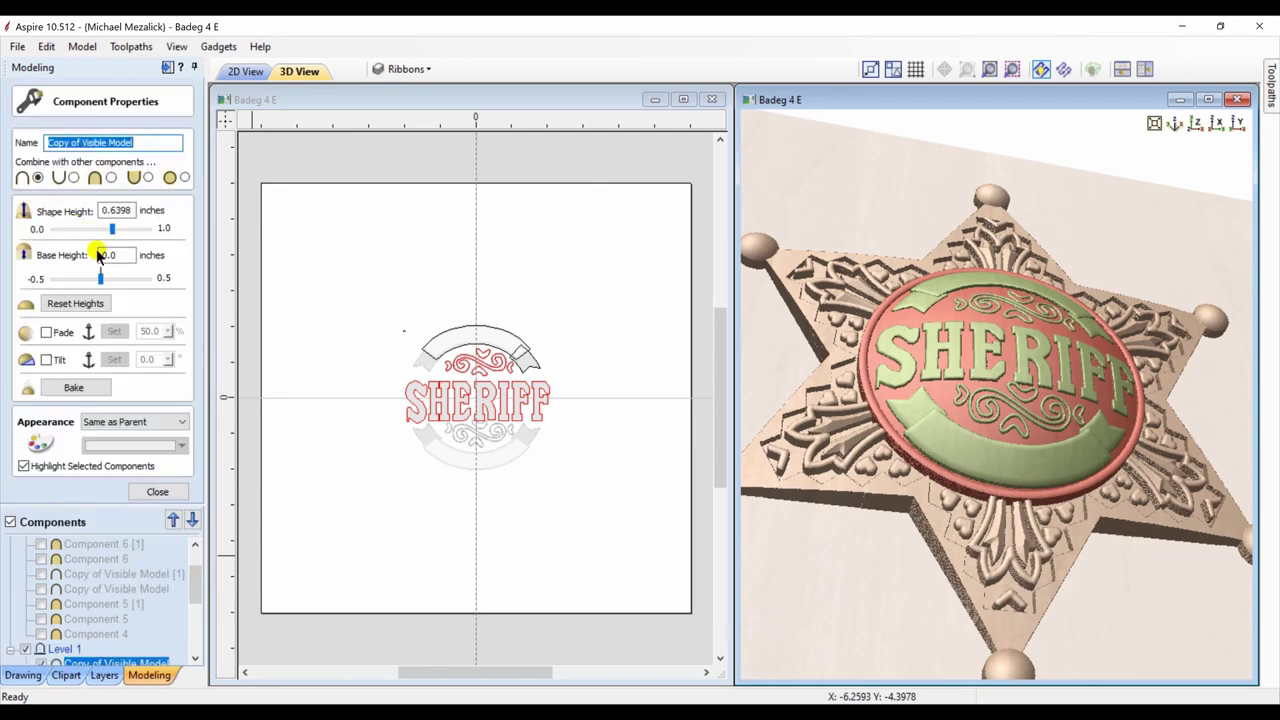
left_click_drag(112, 229, 110, 232)
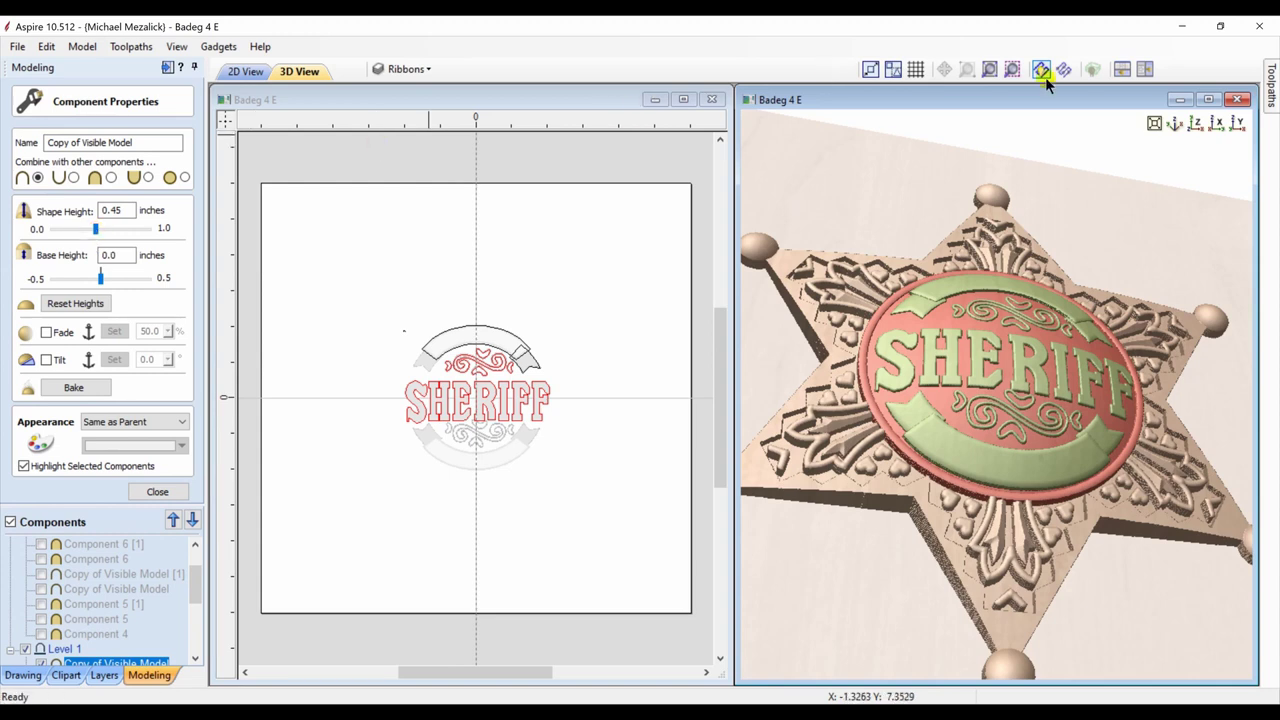
left_click(1195, 122)
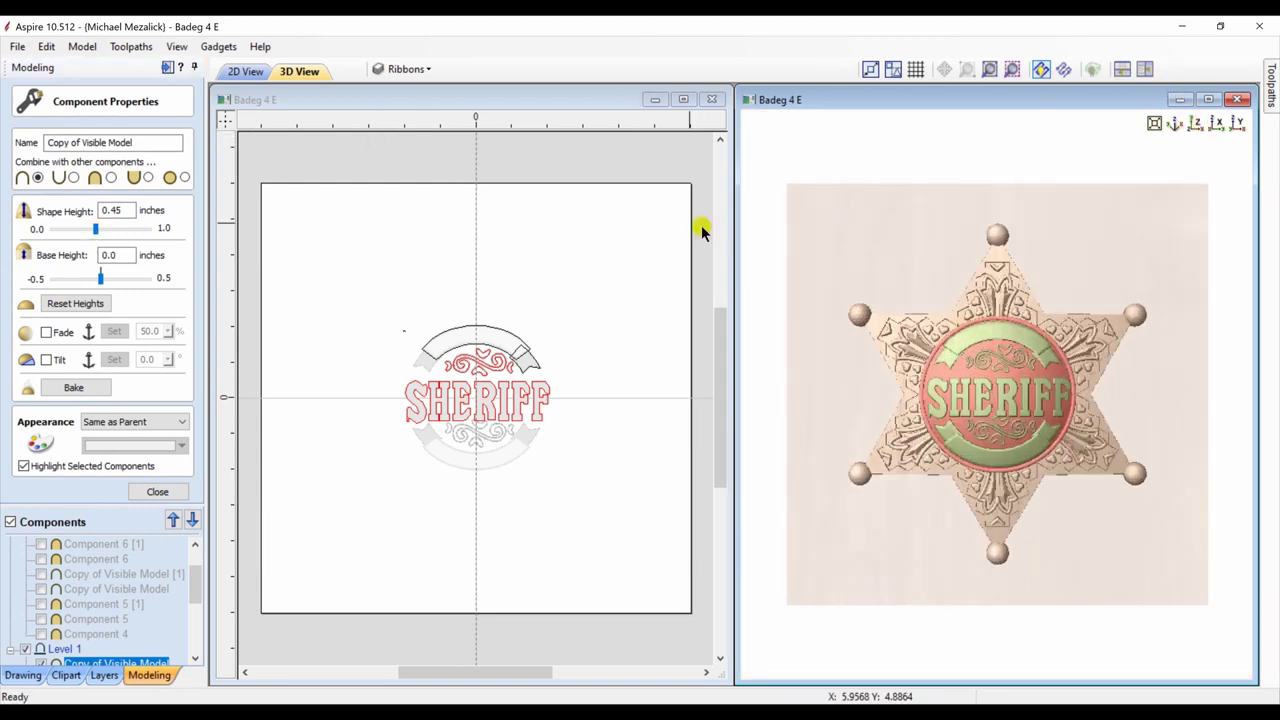
left_click(645, 218)
left_click(645, 218)
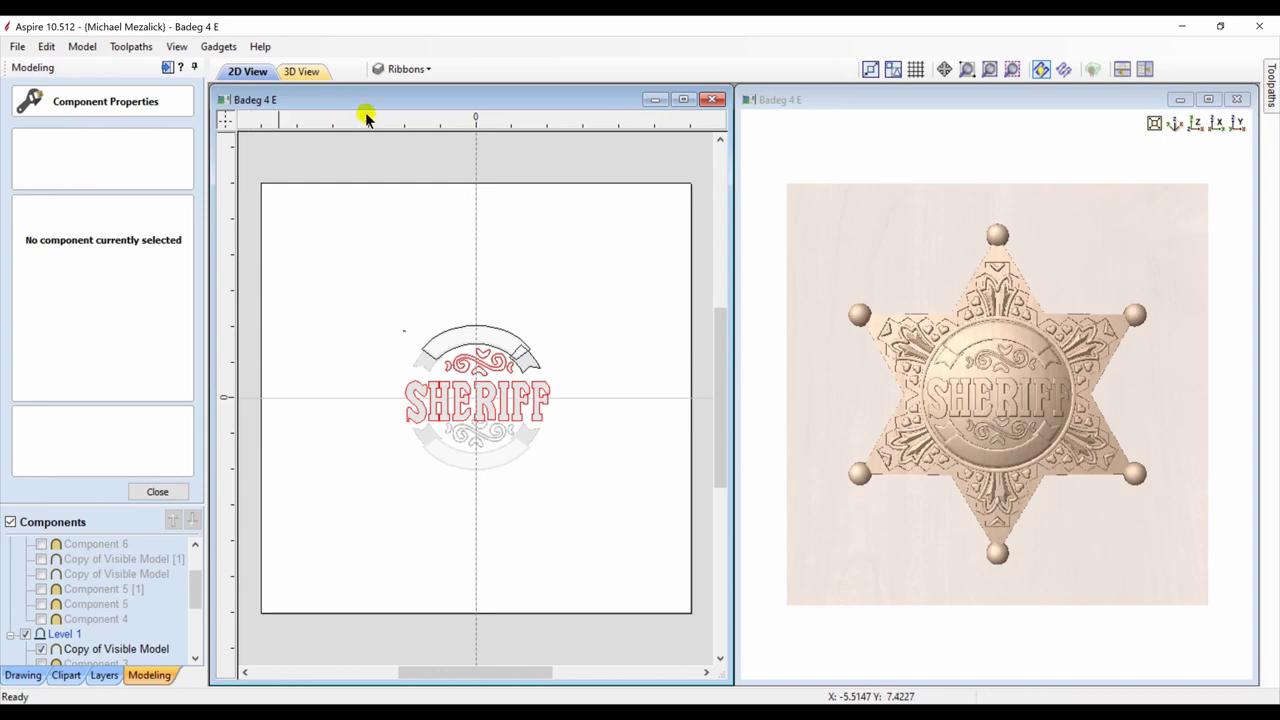
Step: Switch the 3D view to a darker, higher-contrast shading for the badge's relief details
left_click(803, 105)
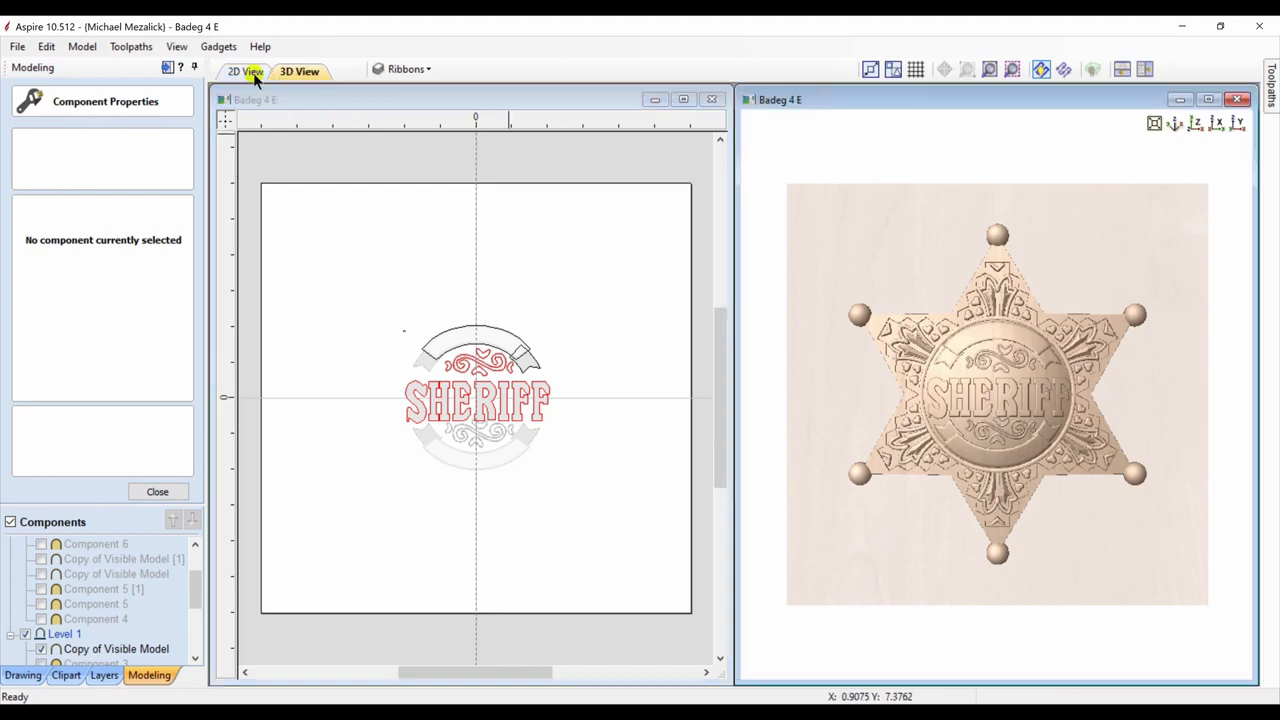
left_click(178, 46)
left_click(210, 271)
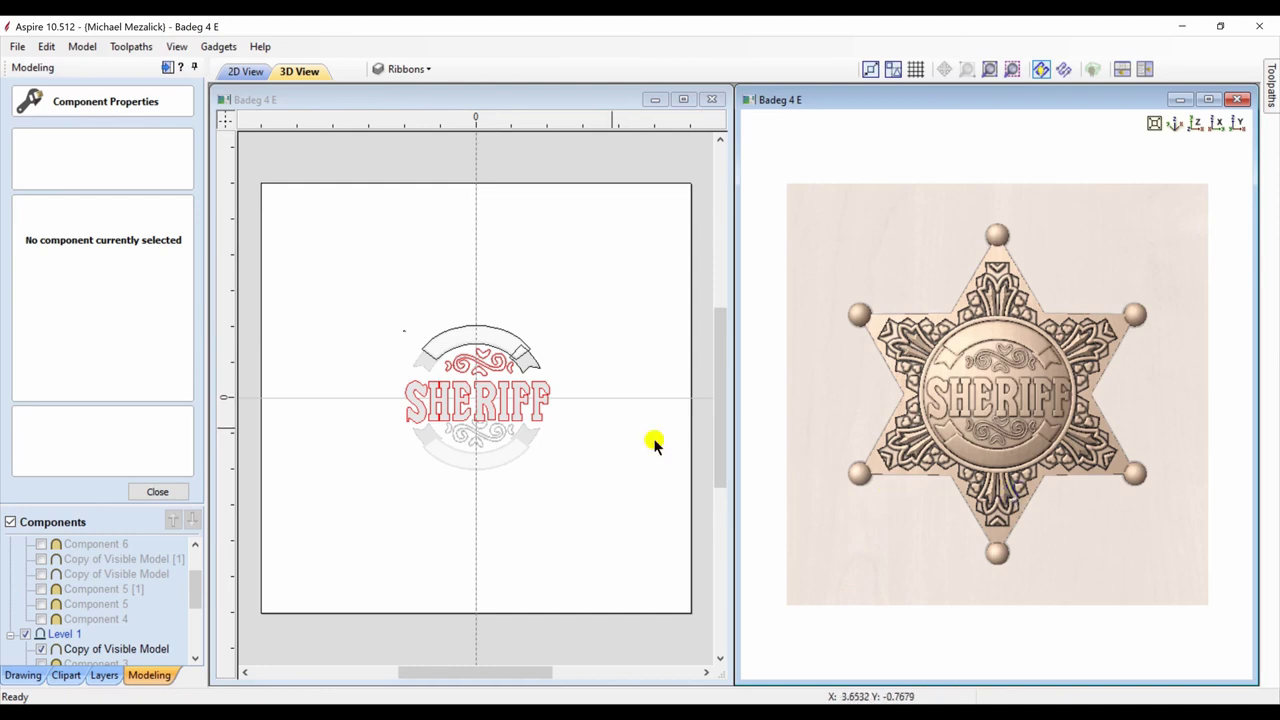
Step: Show the Bitmap Layer and hide the Ribbons, lines and Letters layers to compare the reference photo with the 3D badge
left_click(104, 675)
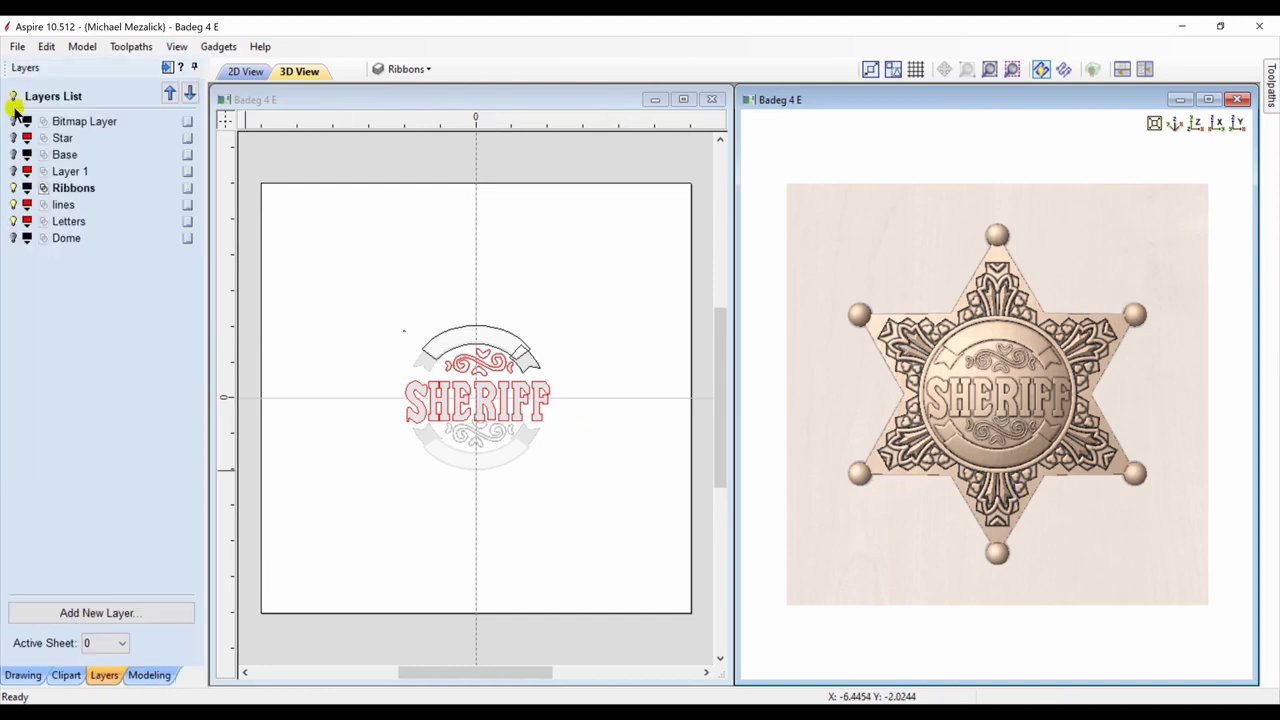
left_click(12, 121)
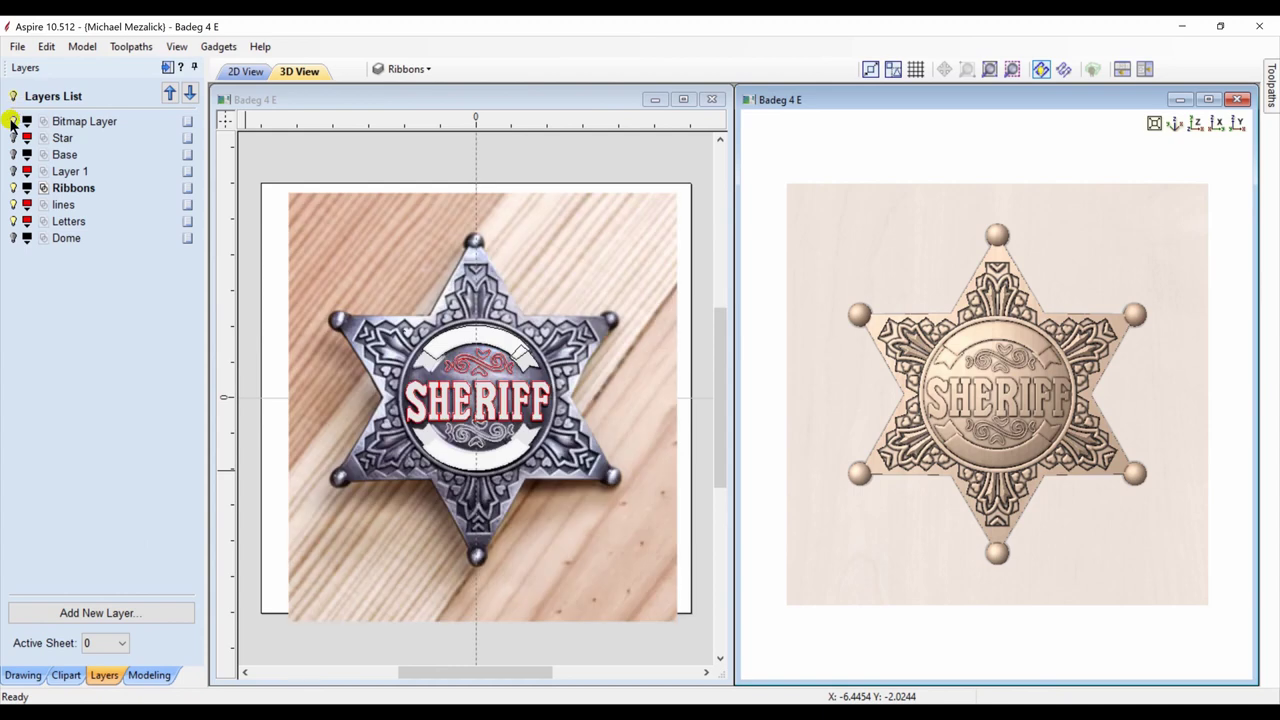
left_click(12, 188)
left_click(14, 203)
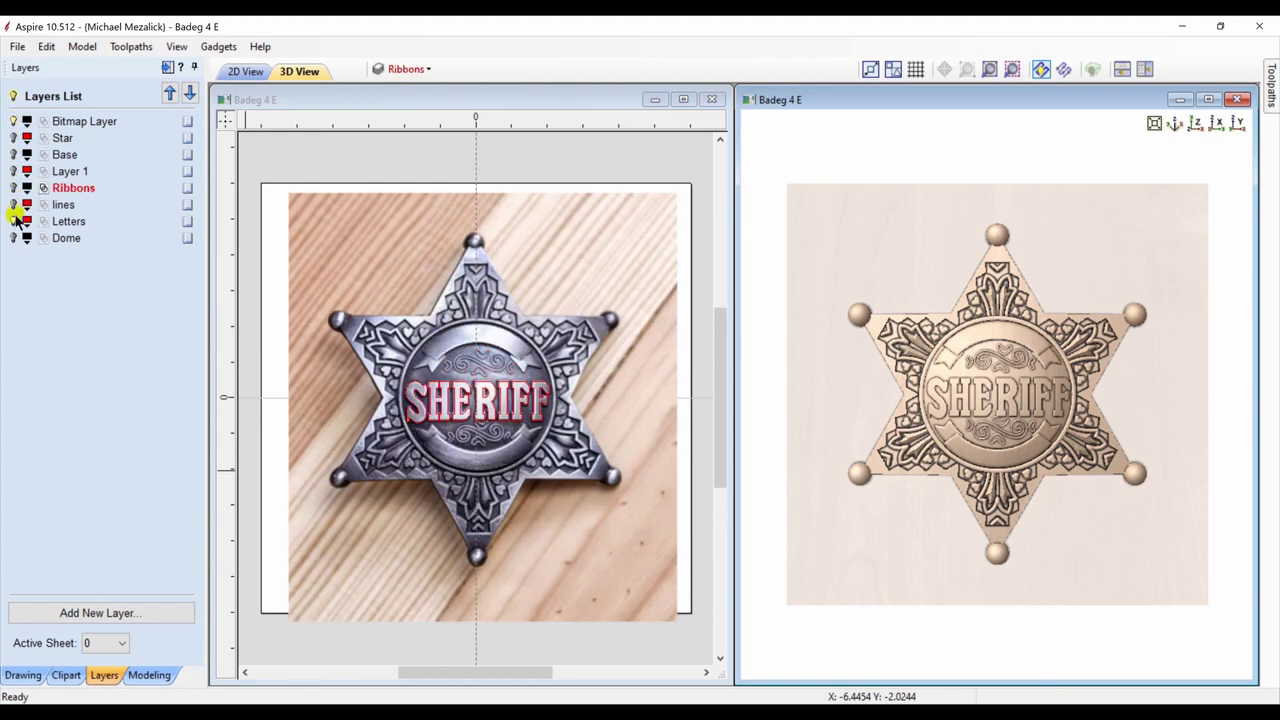
left_click(14, 221)
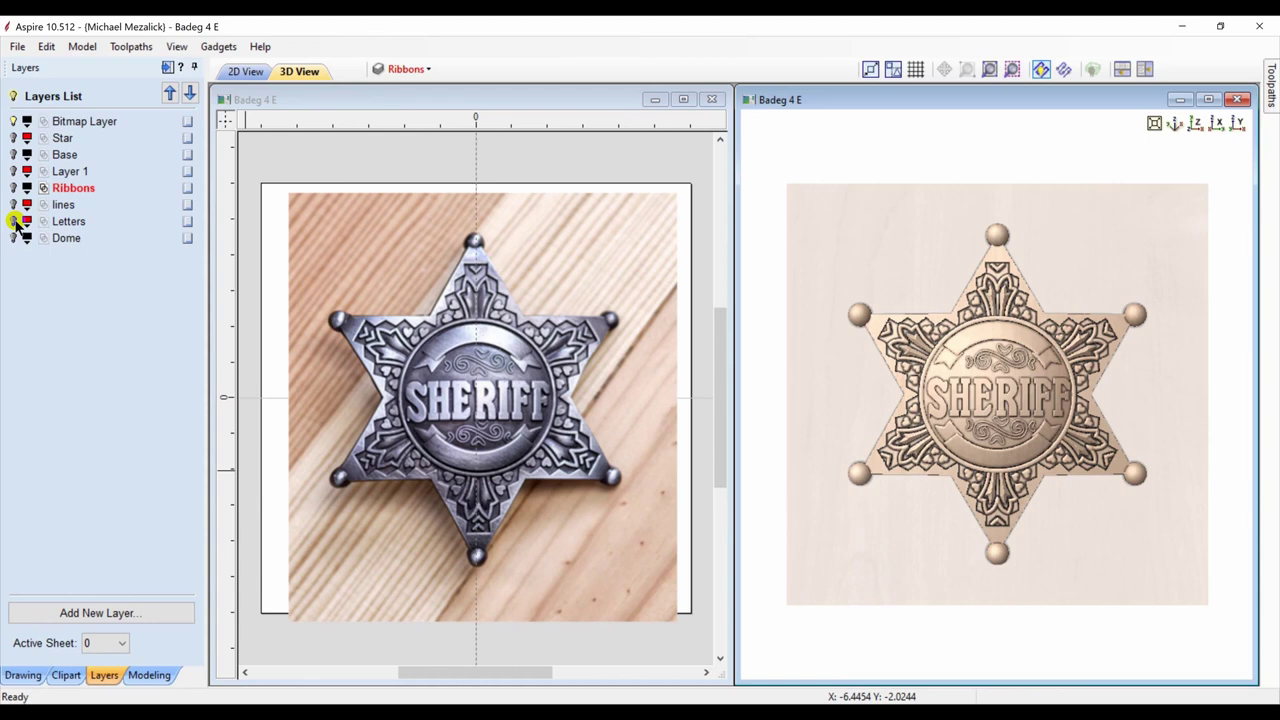